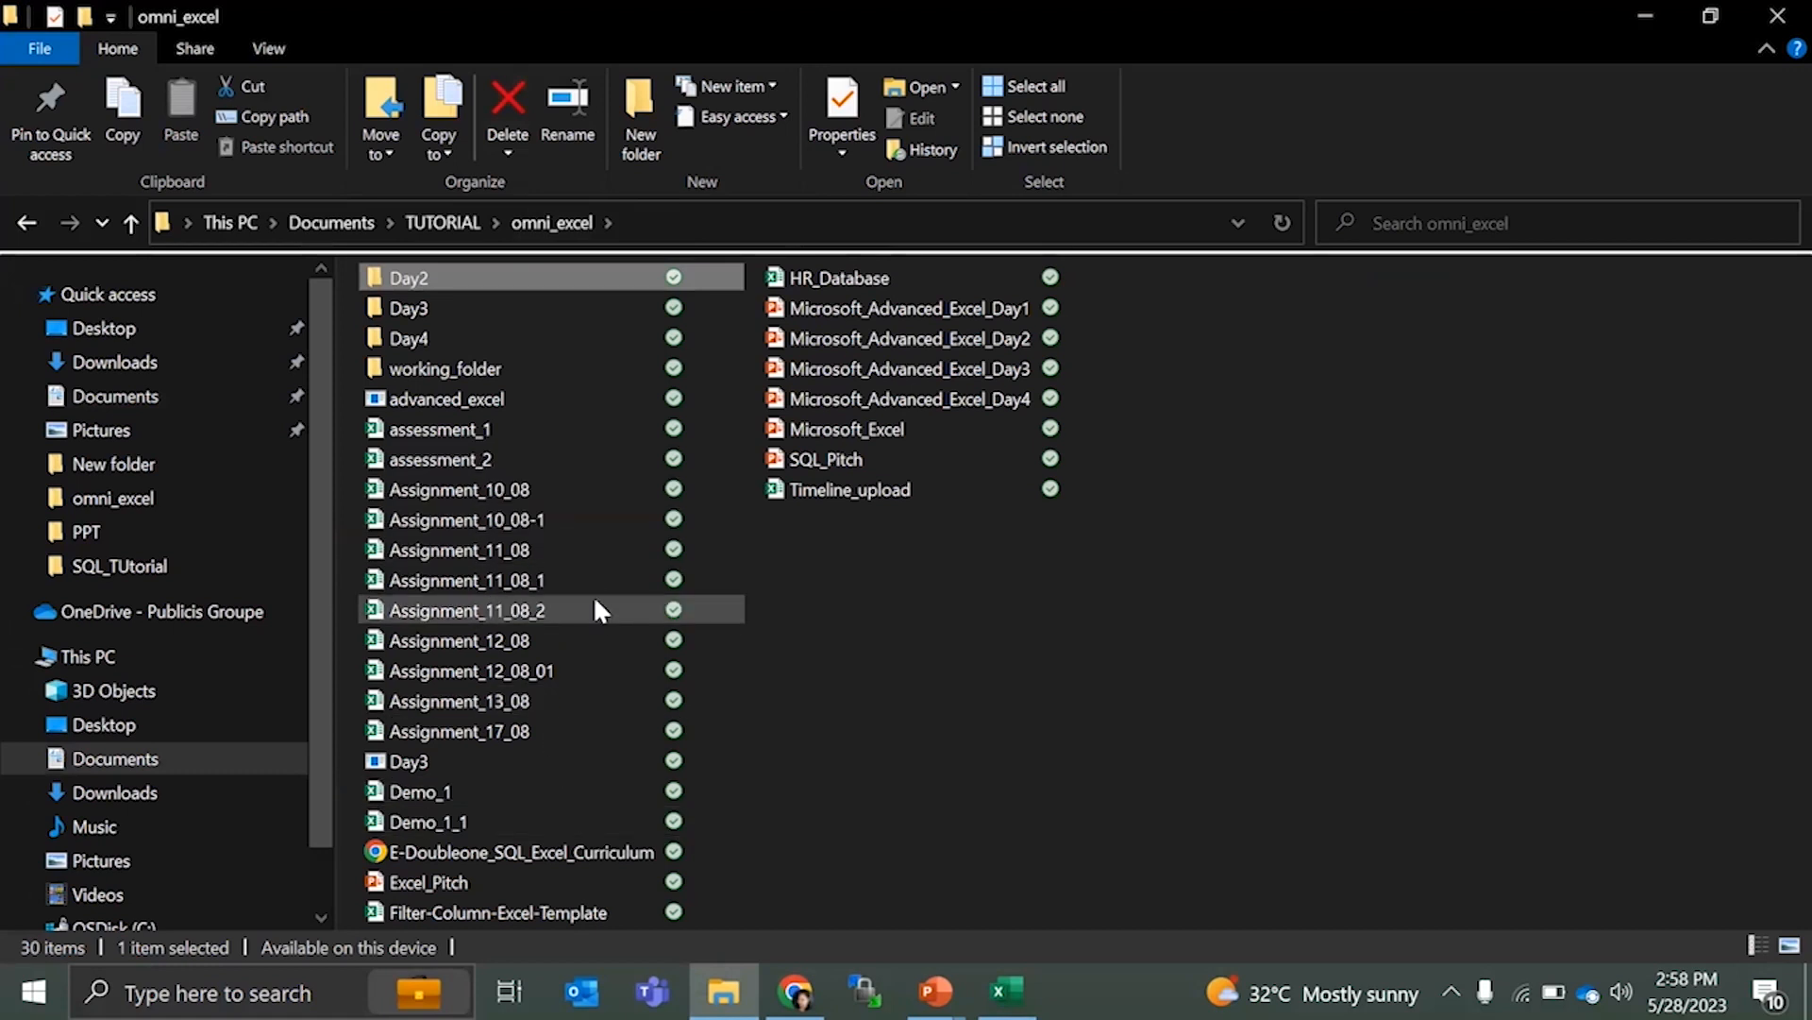
- Open the HR_Database workbook and remove the filters from the employees sheet
double_click(812, 279)
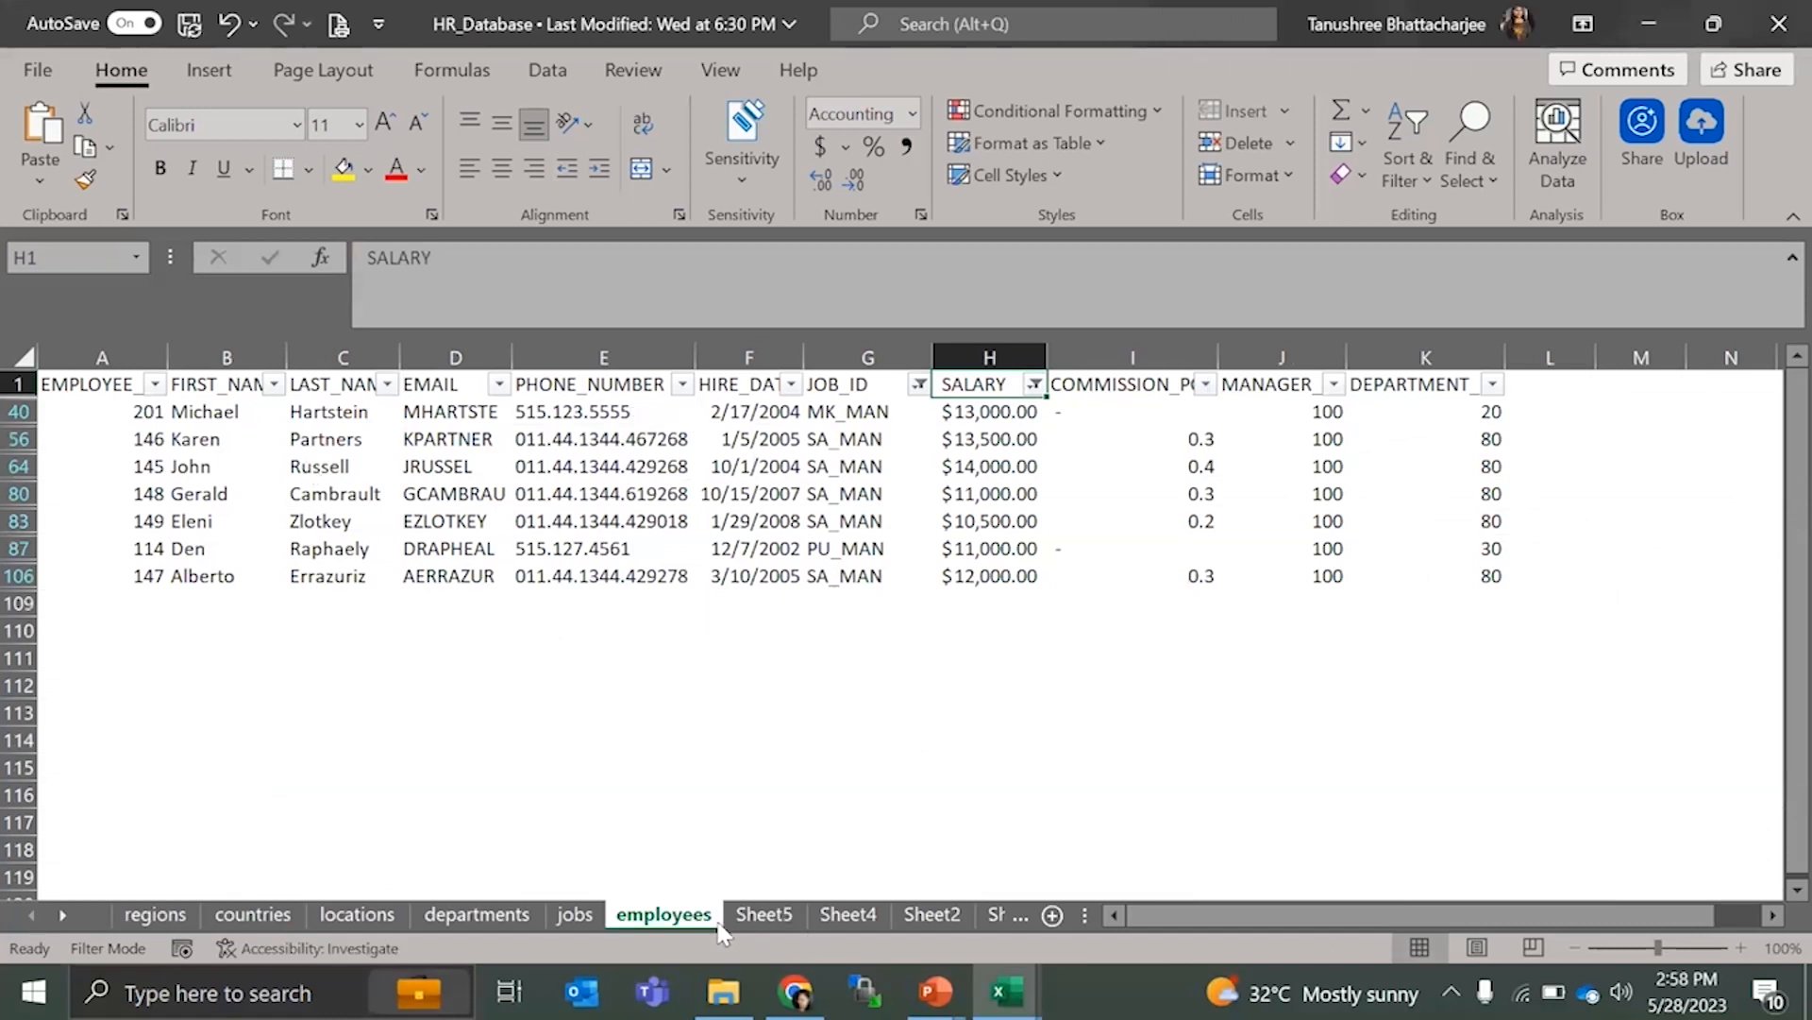
click(484, 492)
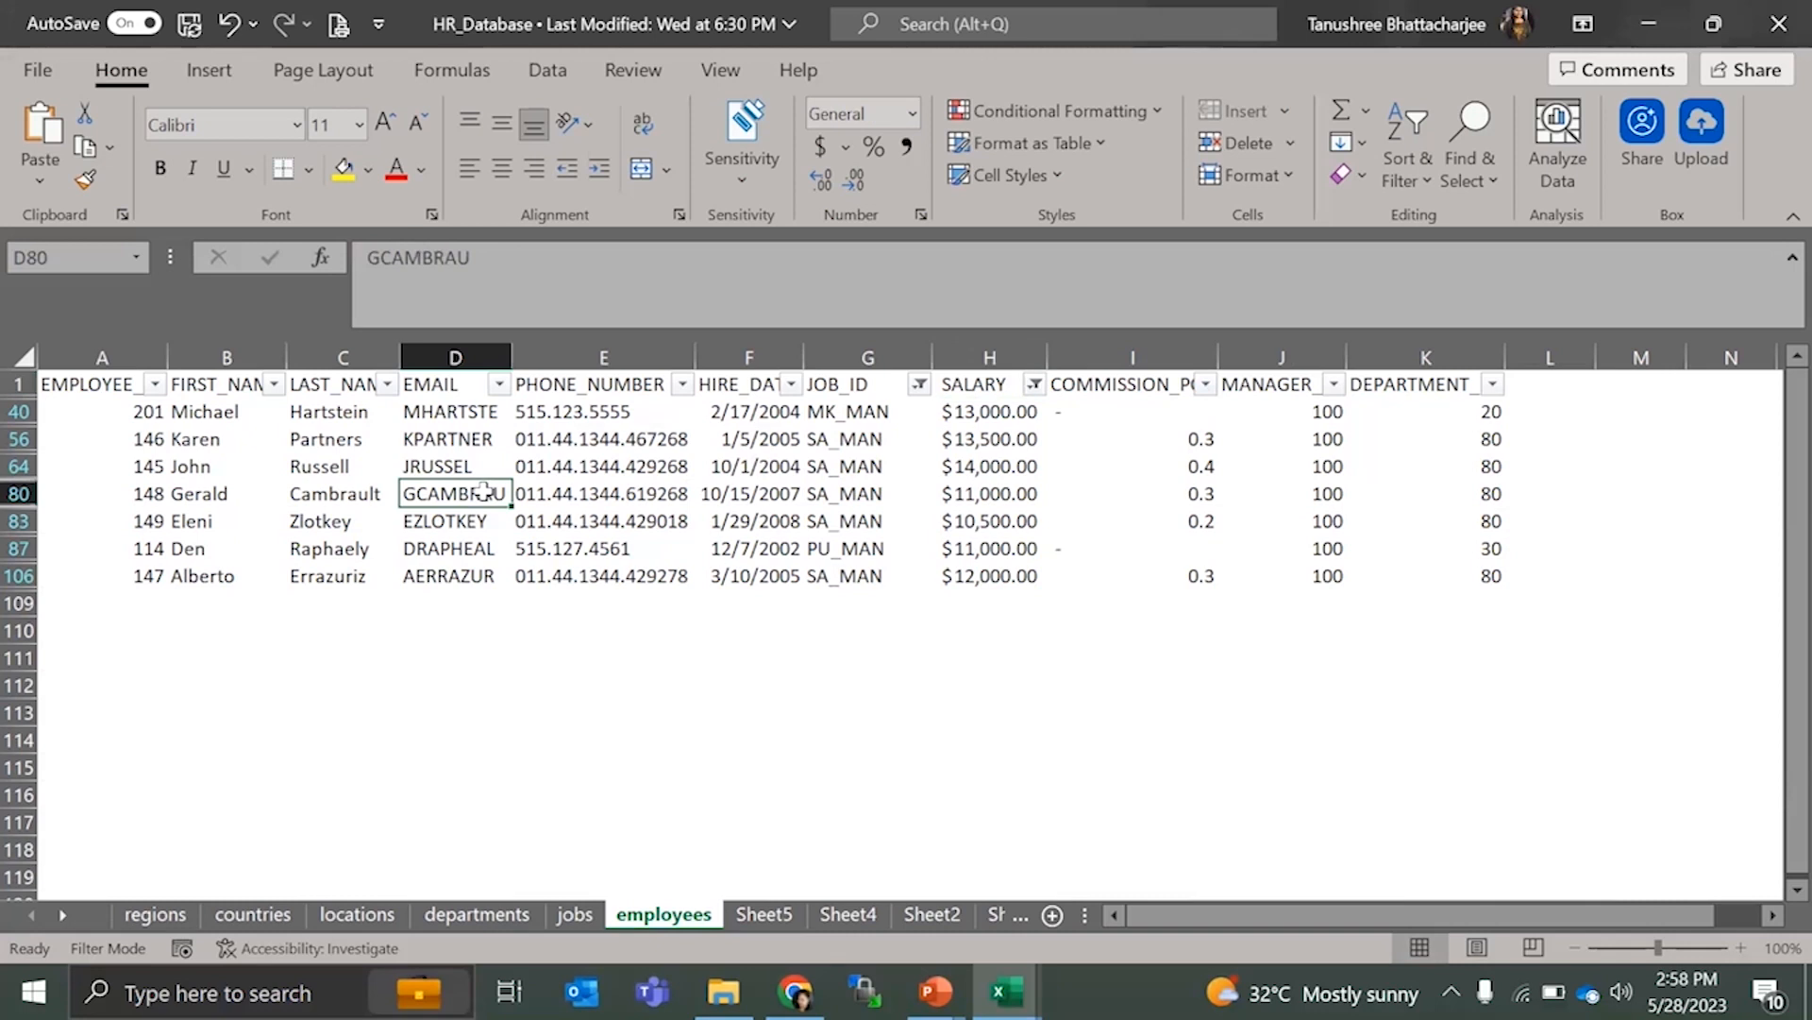
key(ctrl+shift+l)
click(671, 553)
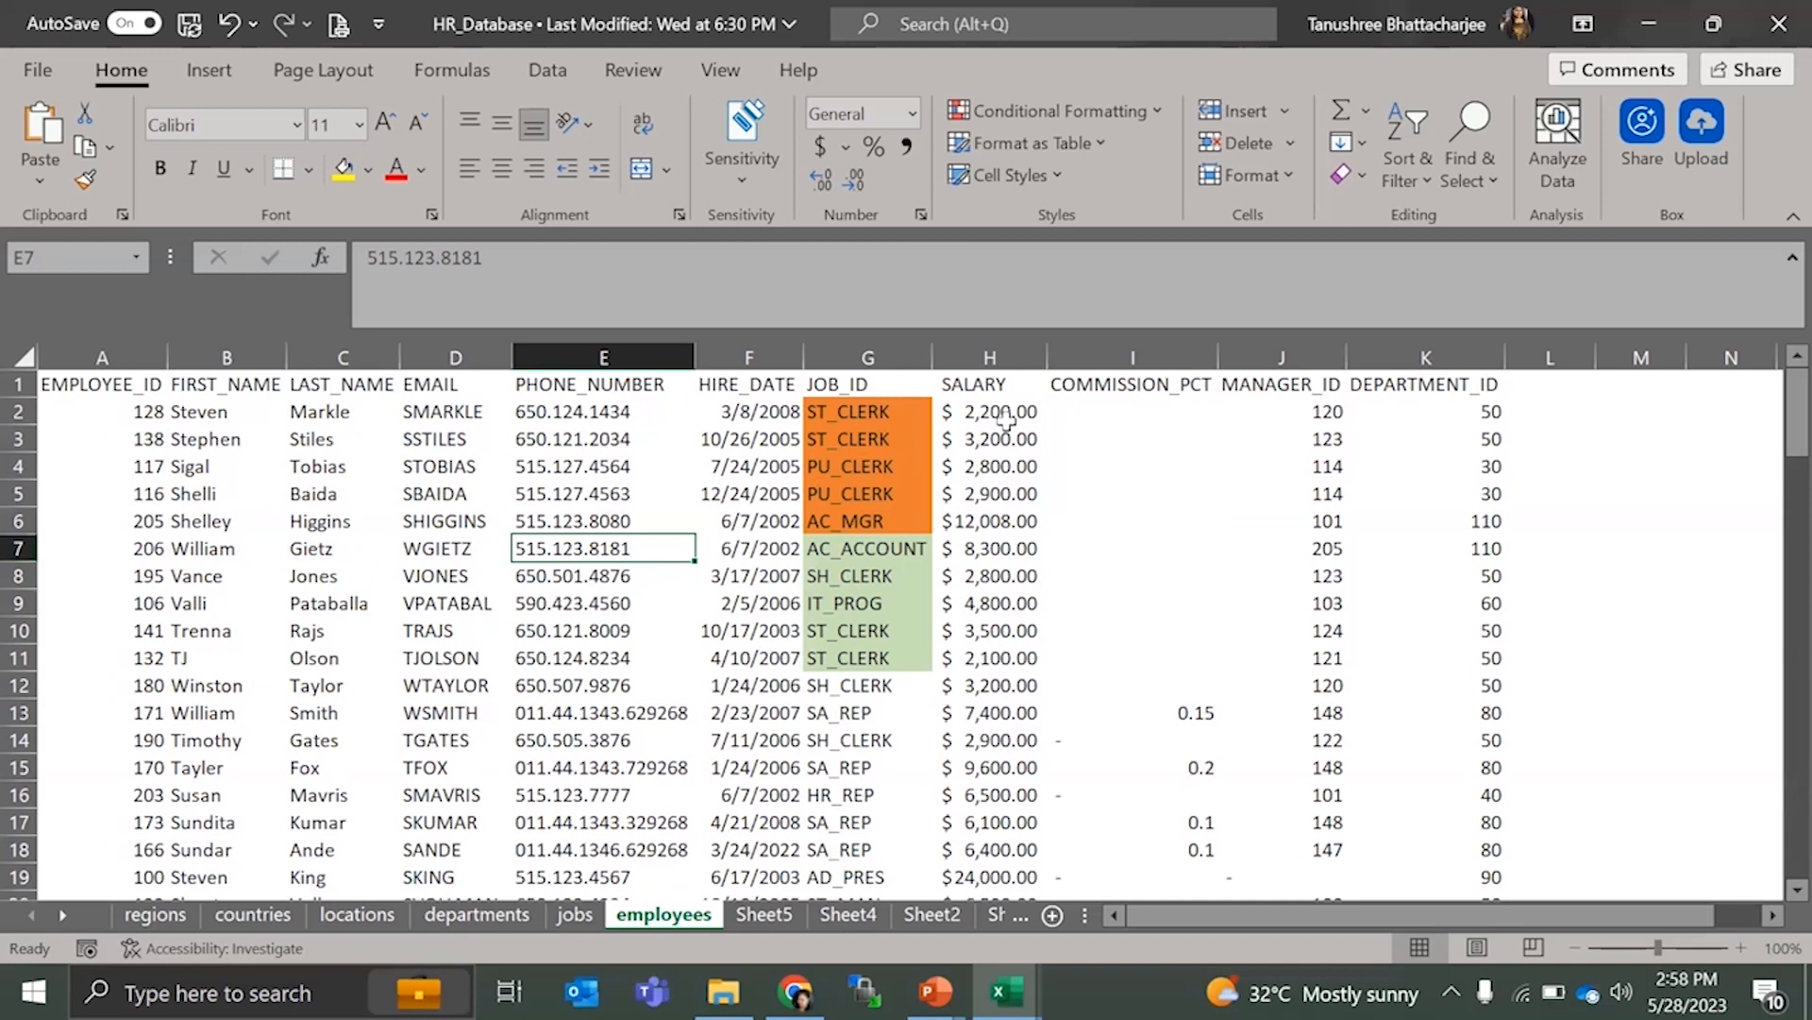
- Try clearing the fill color of the JOB_ID cells G2:G11, and undo it
drag(852, 416, 892, 651)
click(370, 172)
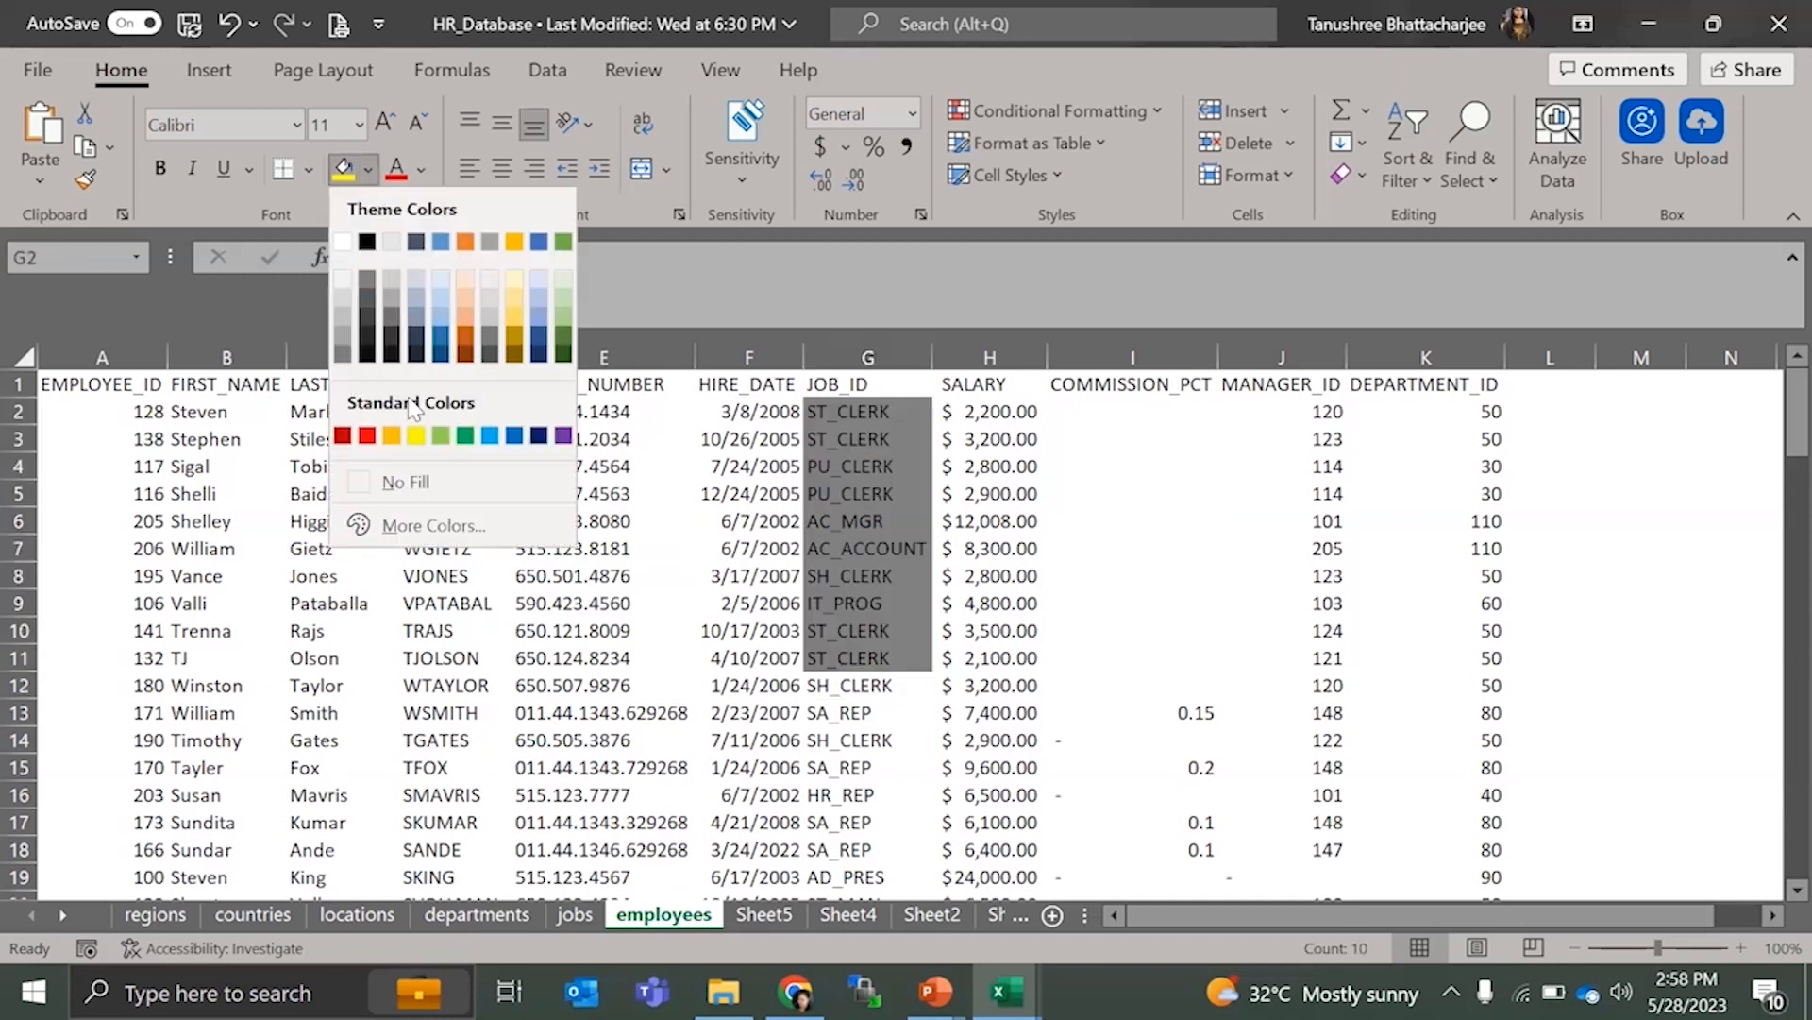
click(392, 481)
click(708, 472)
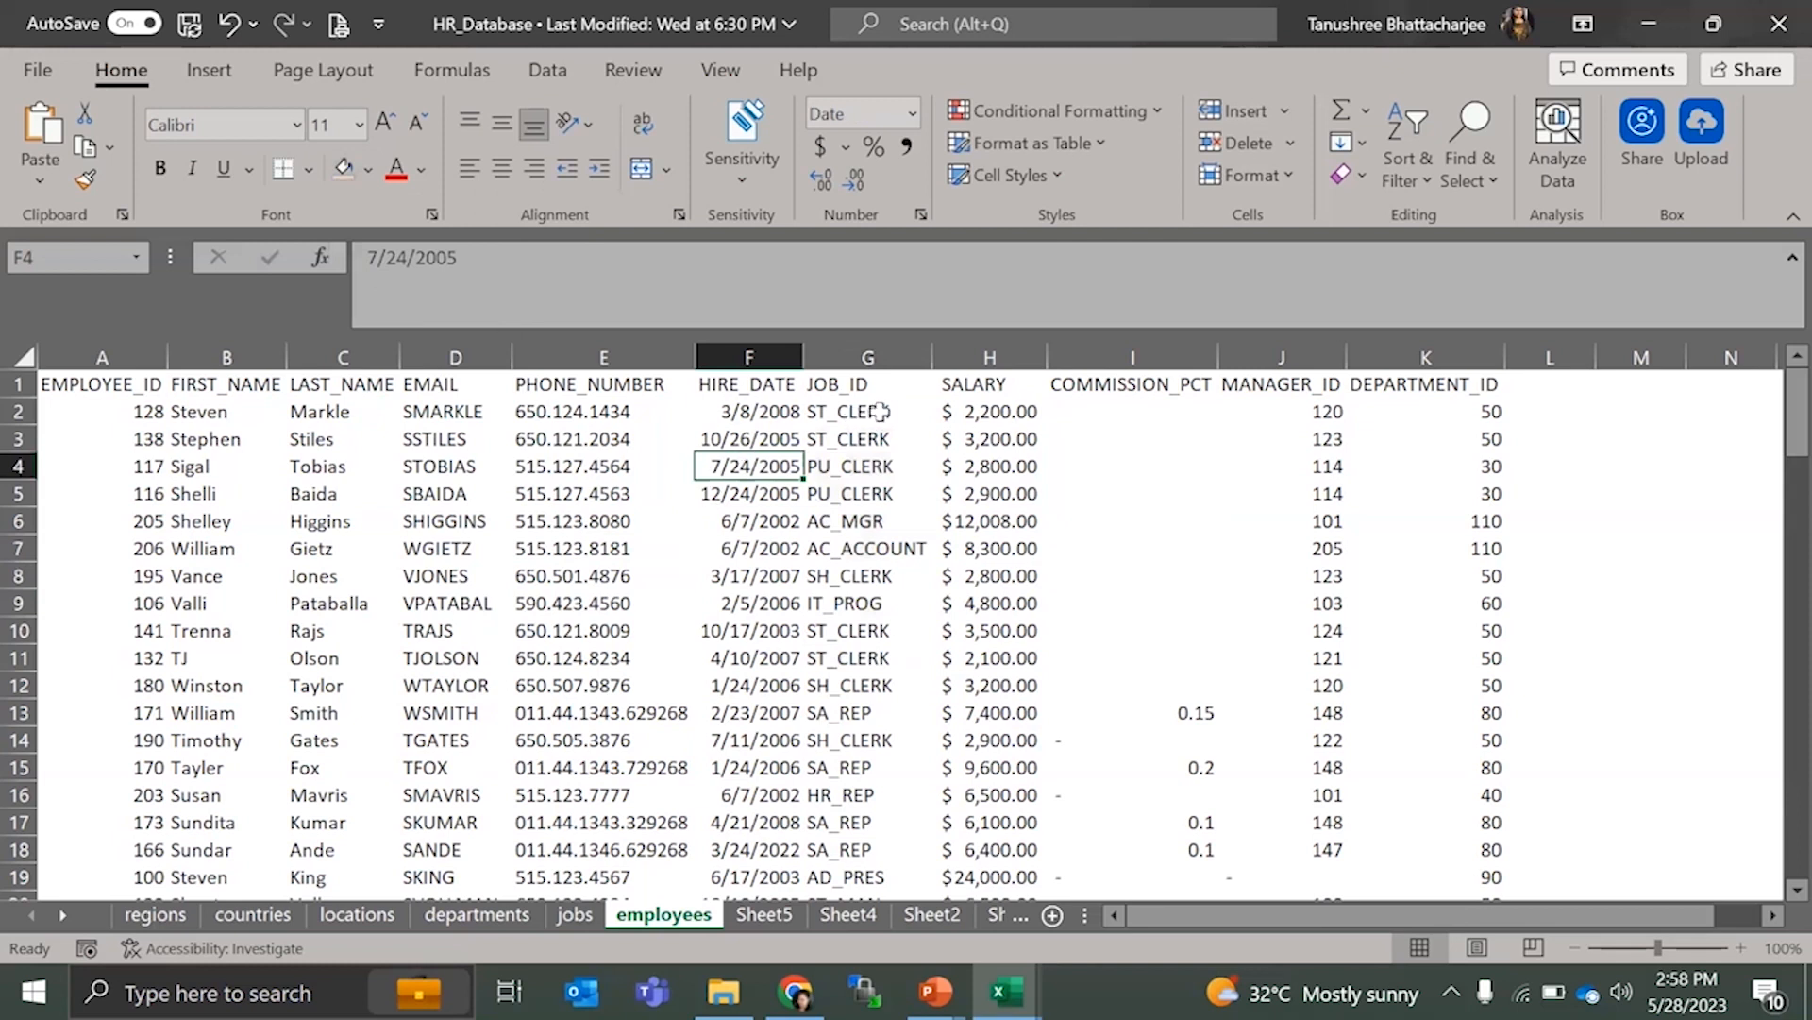
key(ctrl+z)
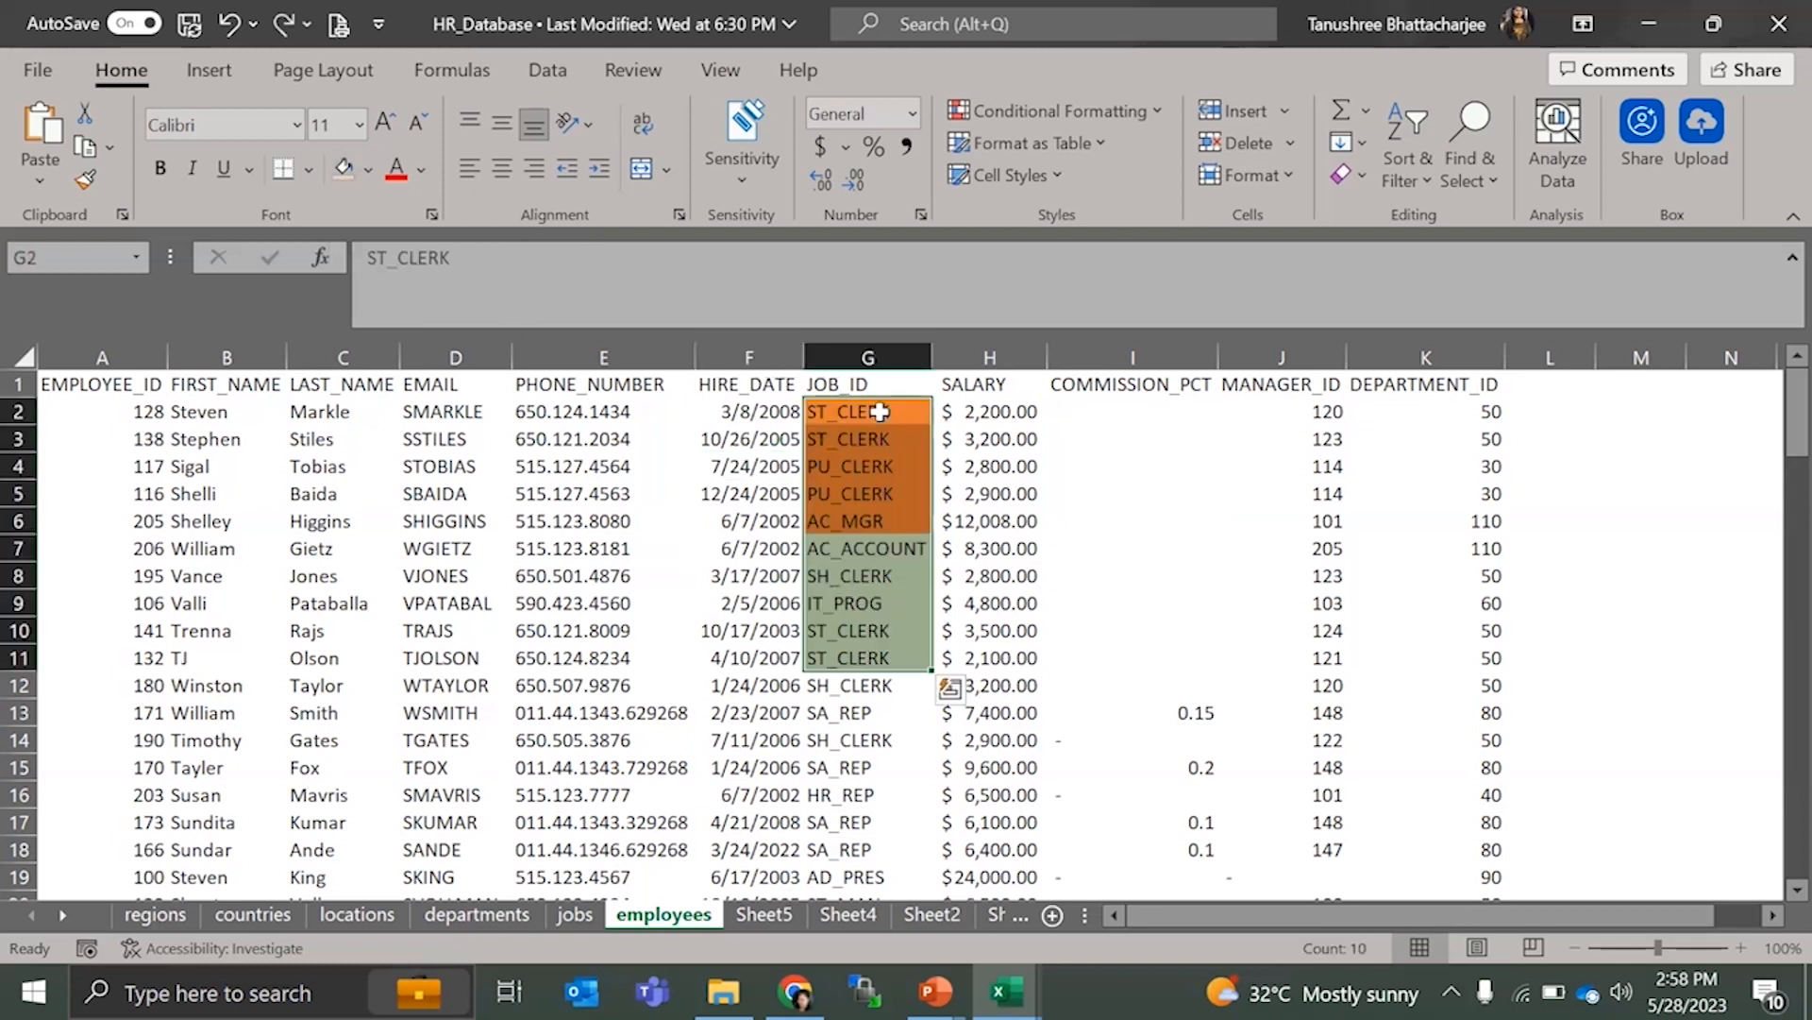
key(Down)
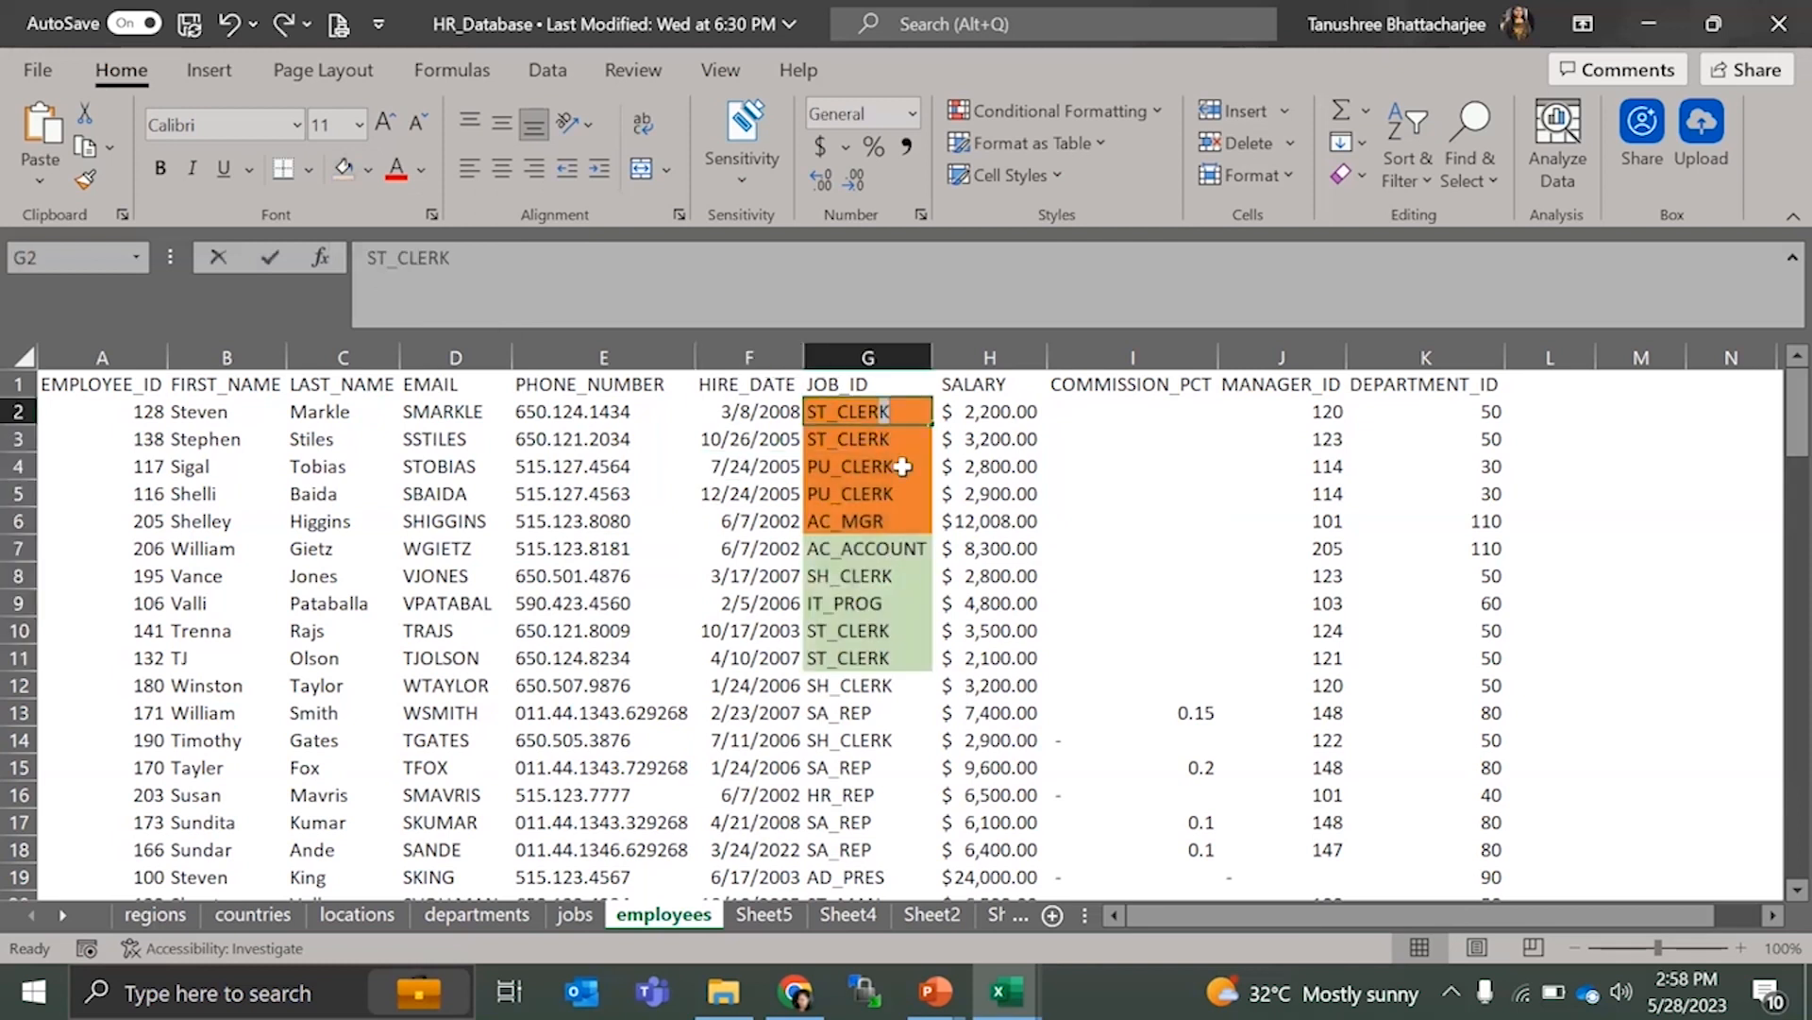
- Remove the fill color from the JOB_ID cells G2:G11
drag(862, 413, 876, 651)
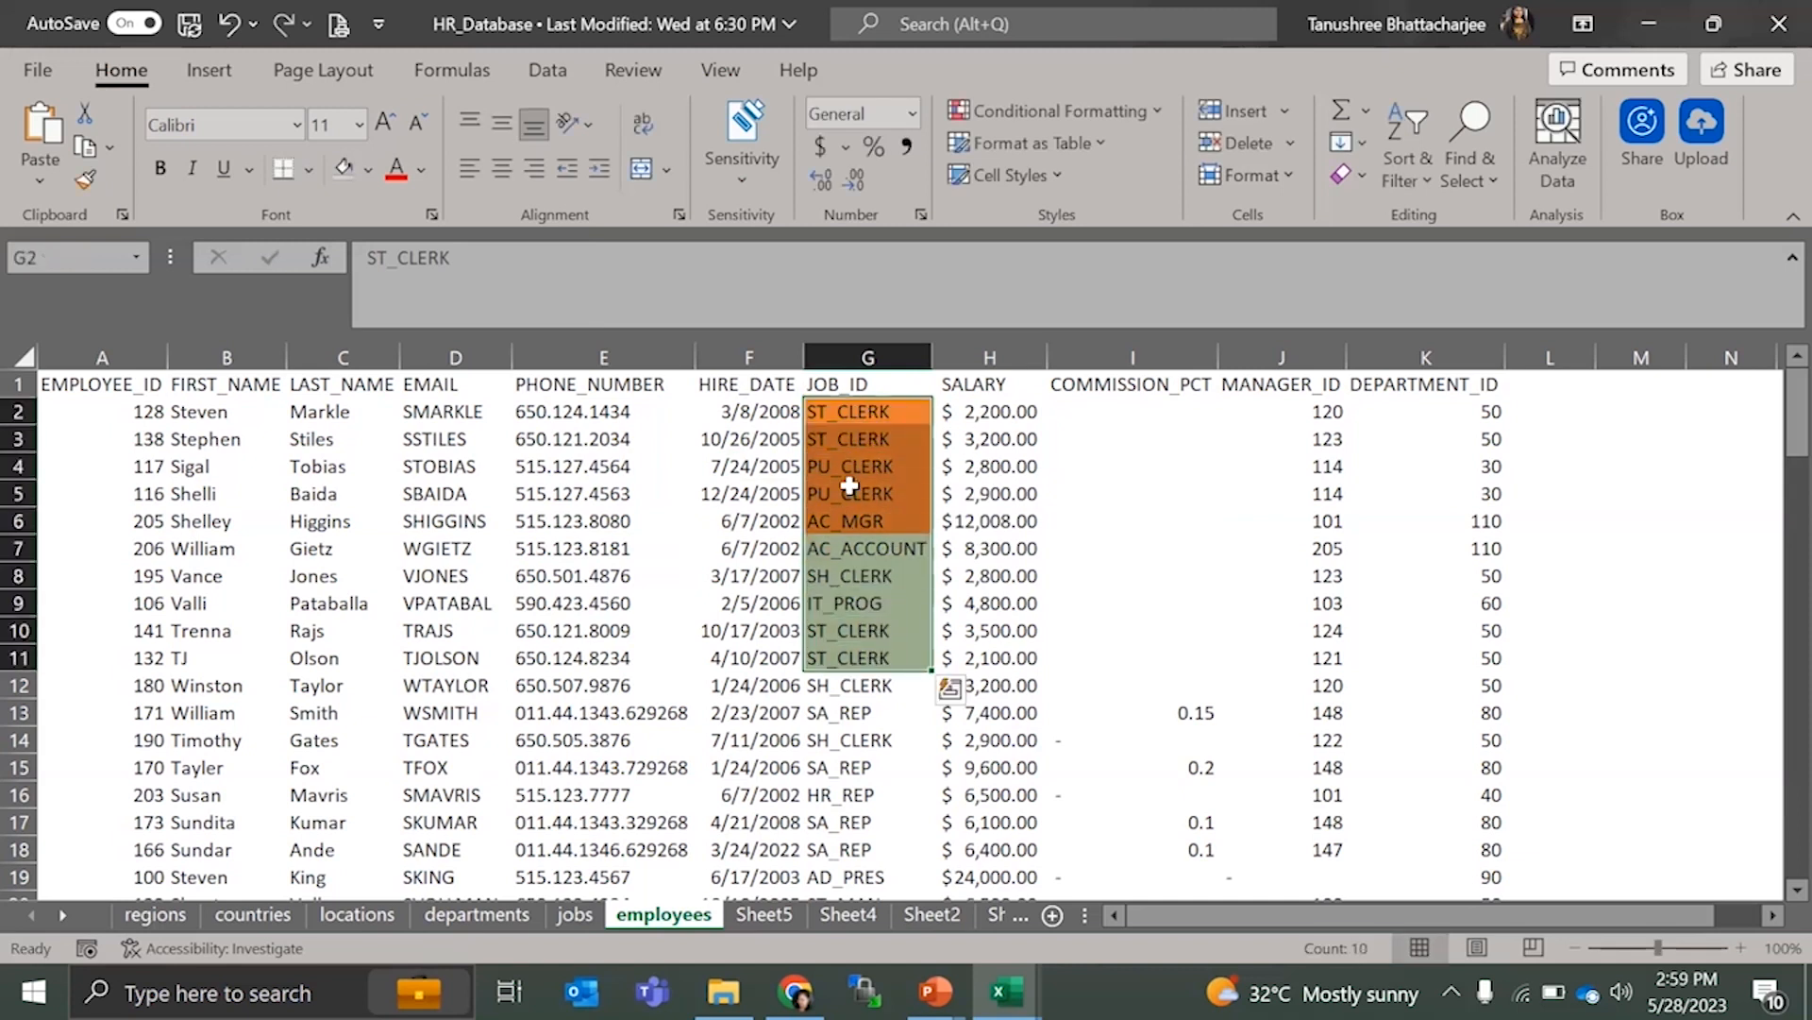
drag(863, 414, 887, 666)
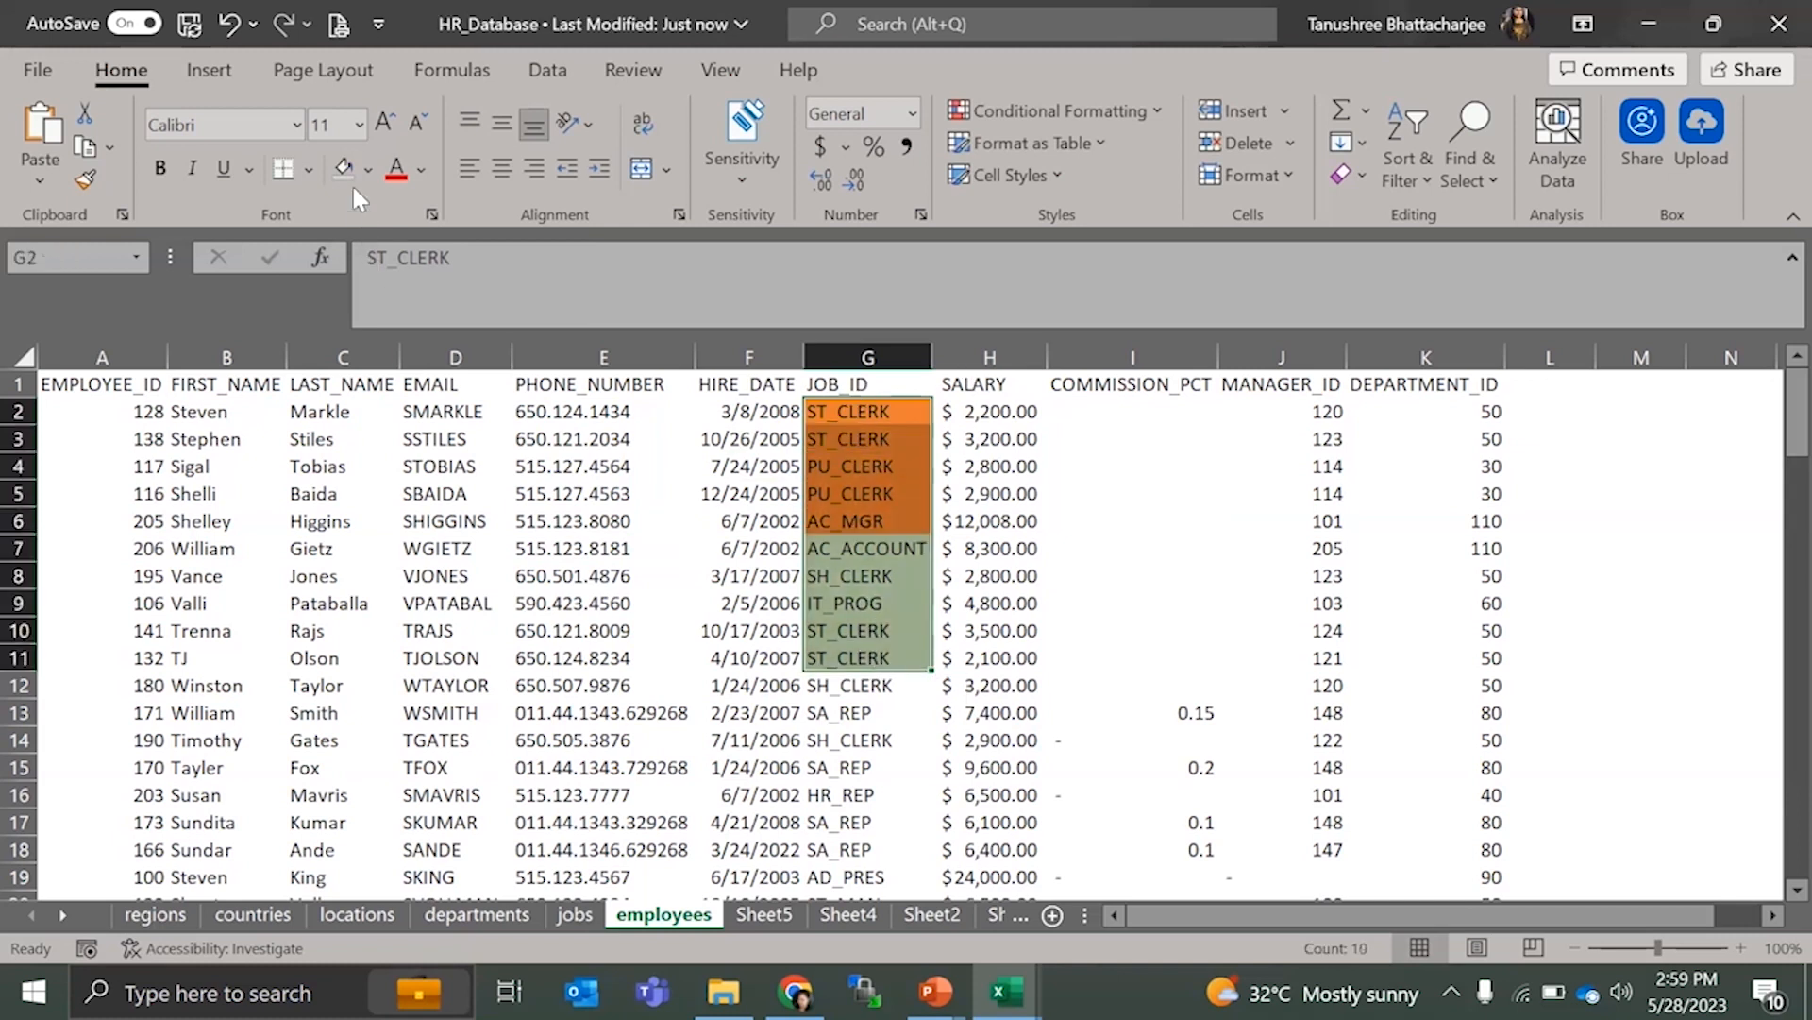
click(367, 171)
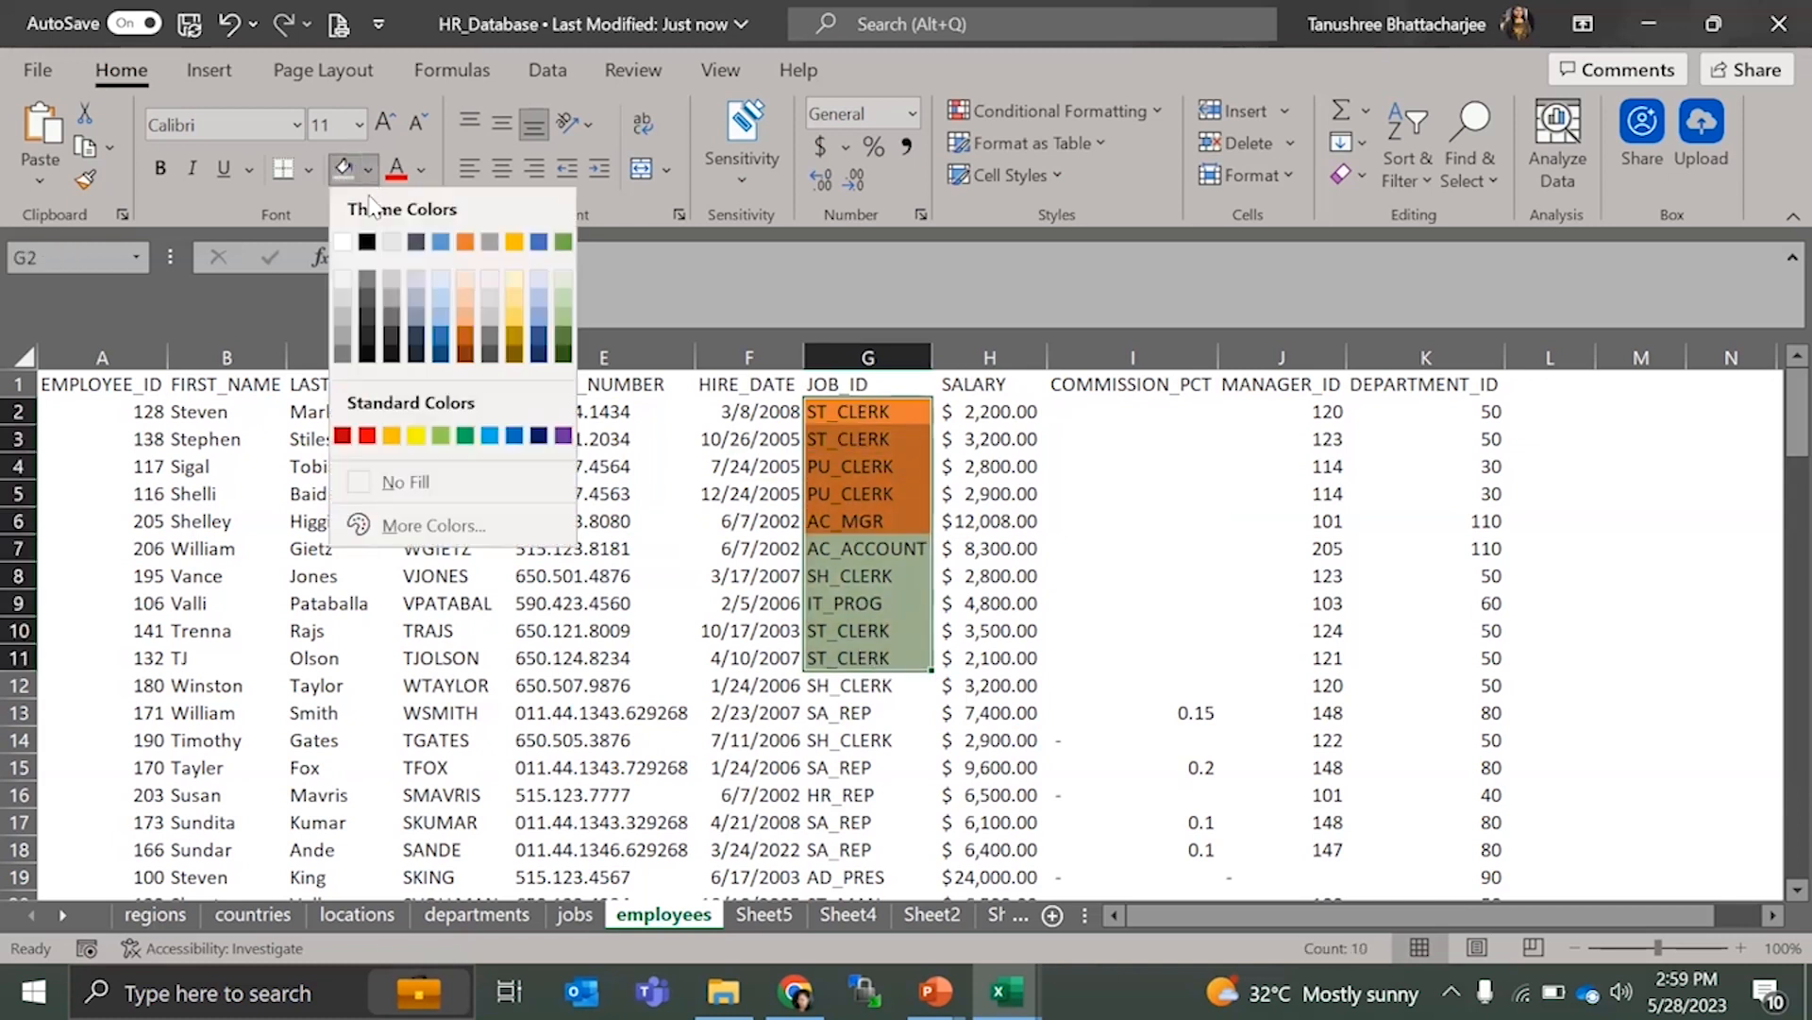
click(437, 491)
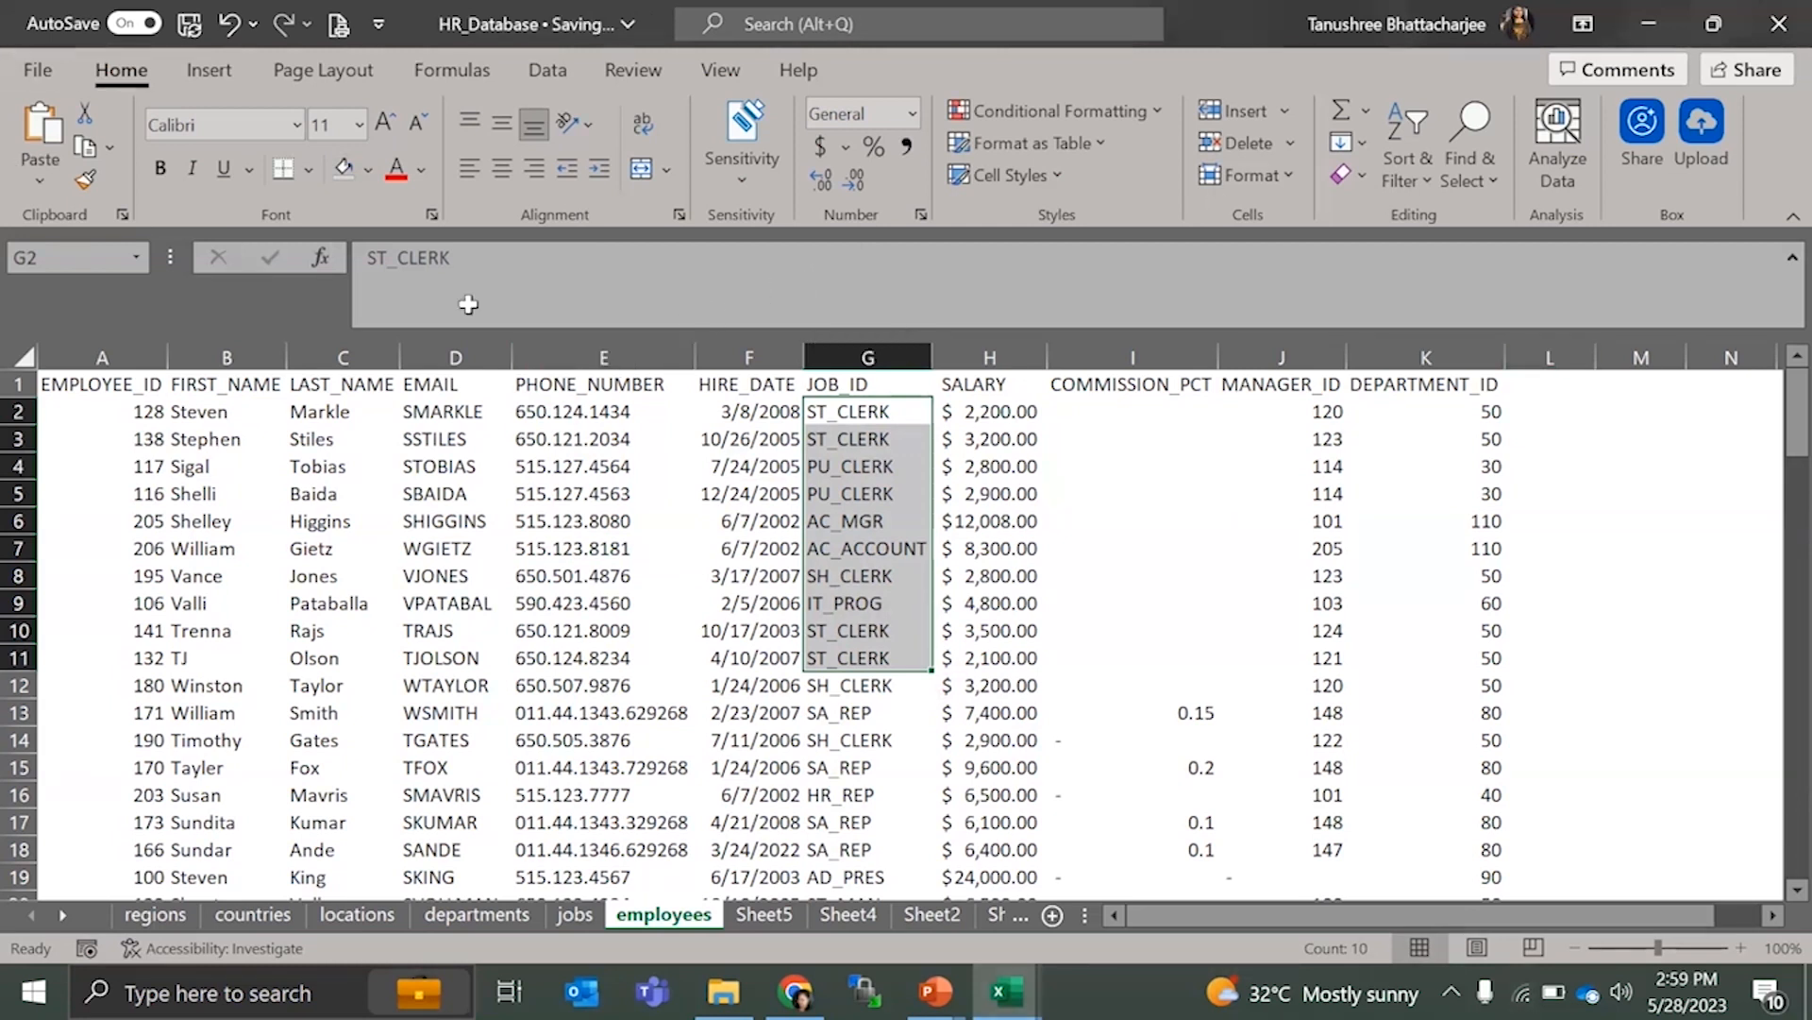
click(566, 524)
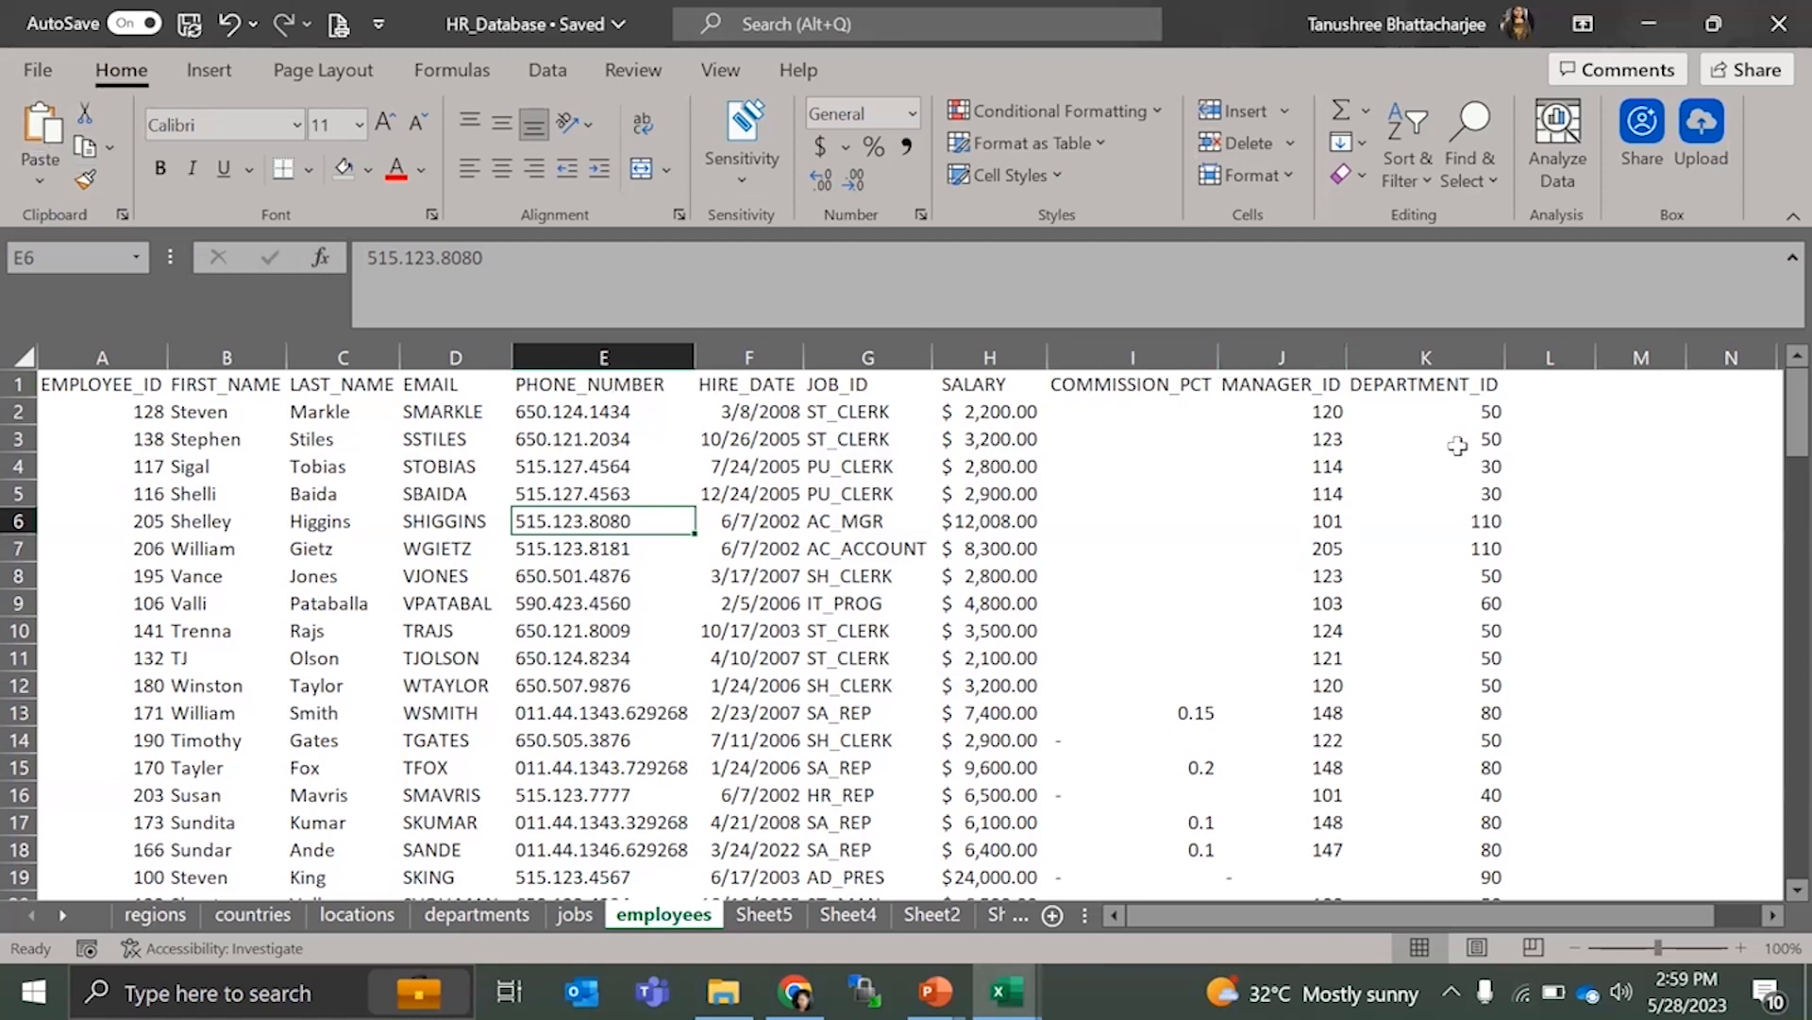
- Try cutting the DEPARTMENT_ID value in K3, and try the Format Painter on the empty cell M3
click(1451, 446)
click(84, 110)
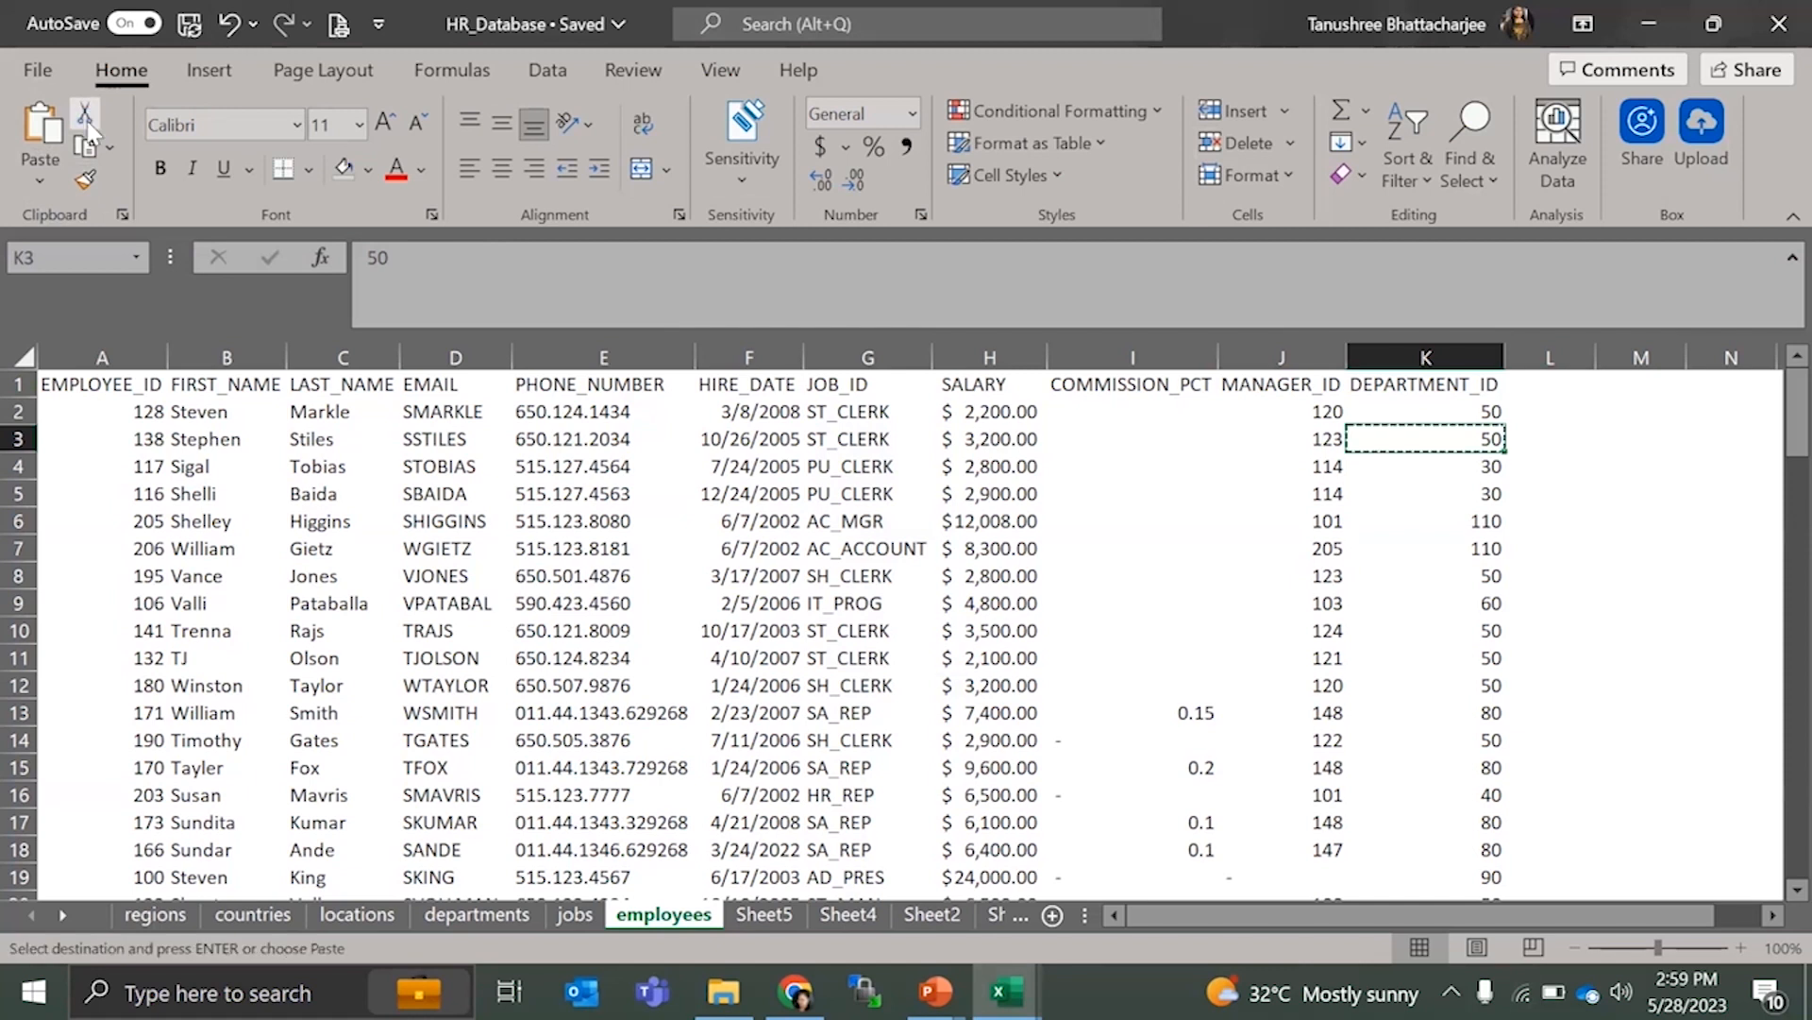
click(1610, 436)
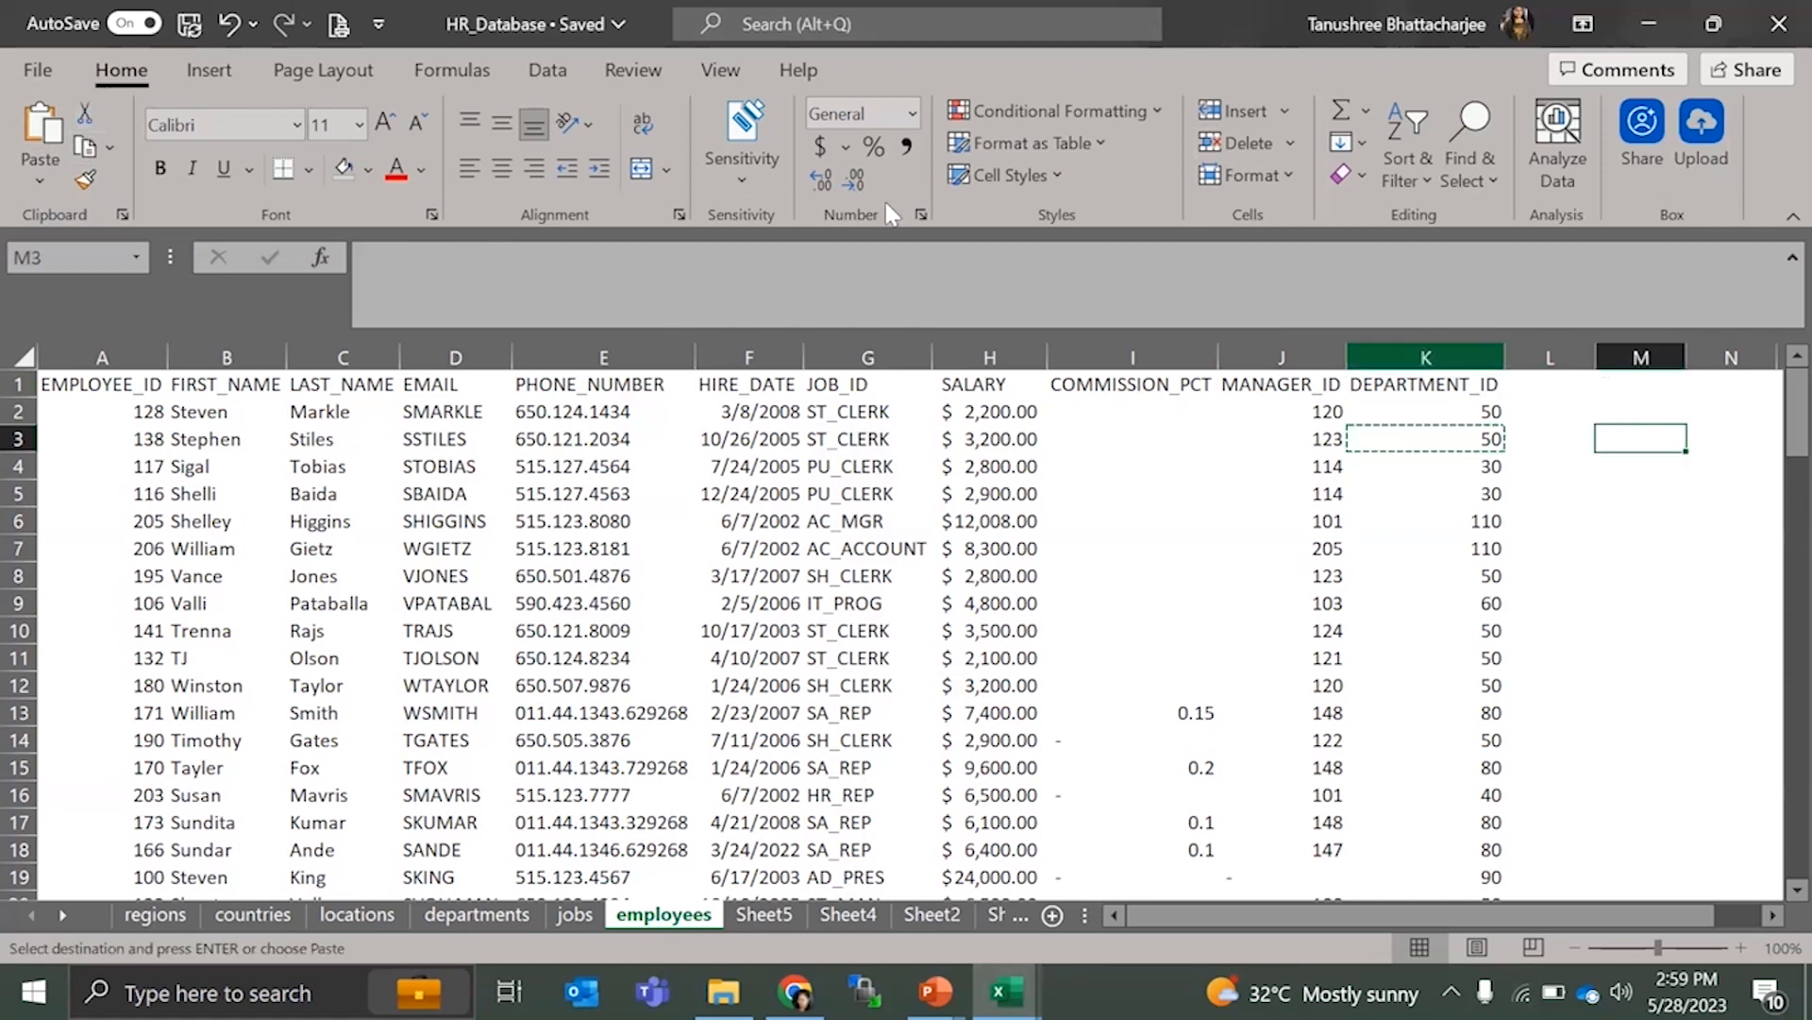
click(86, 179)
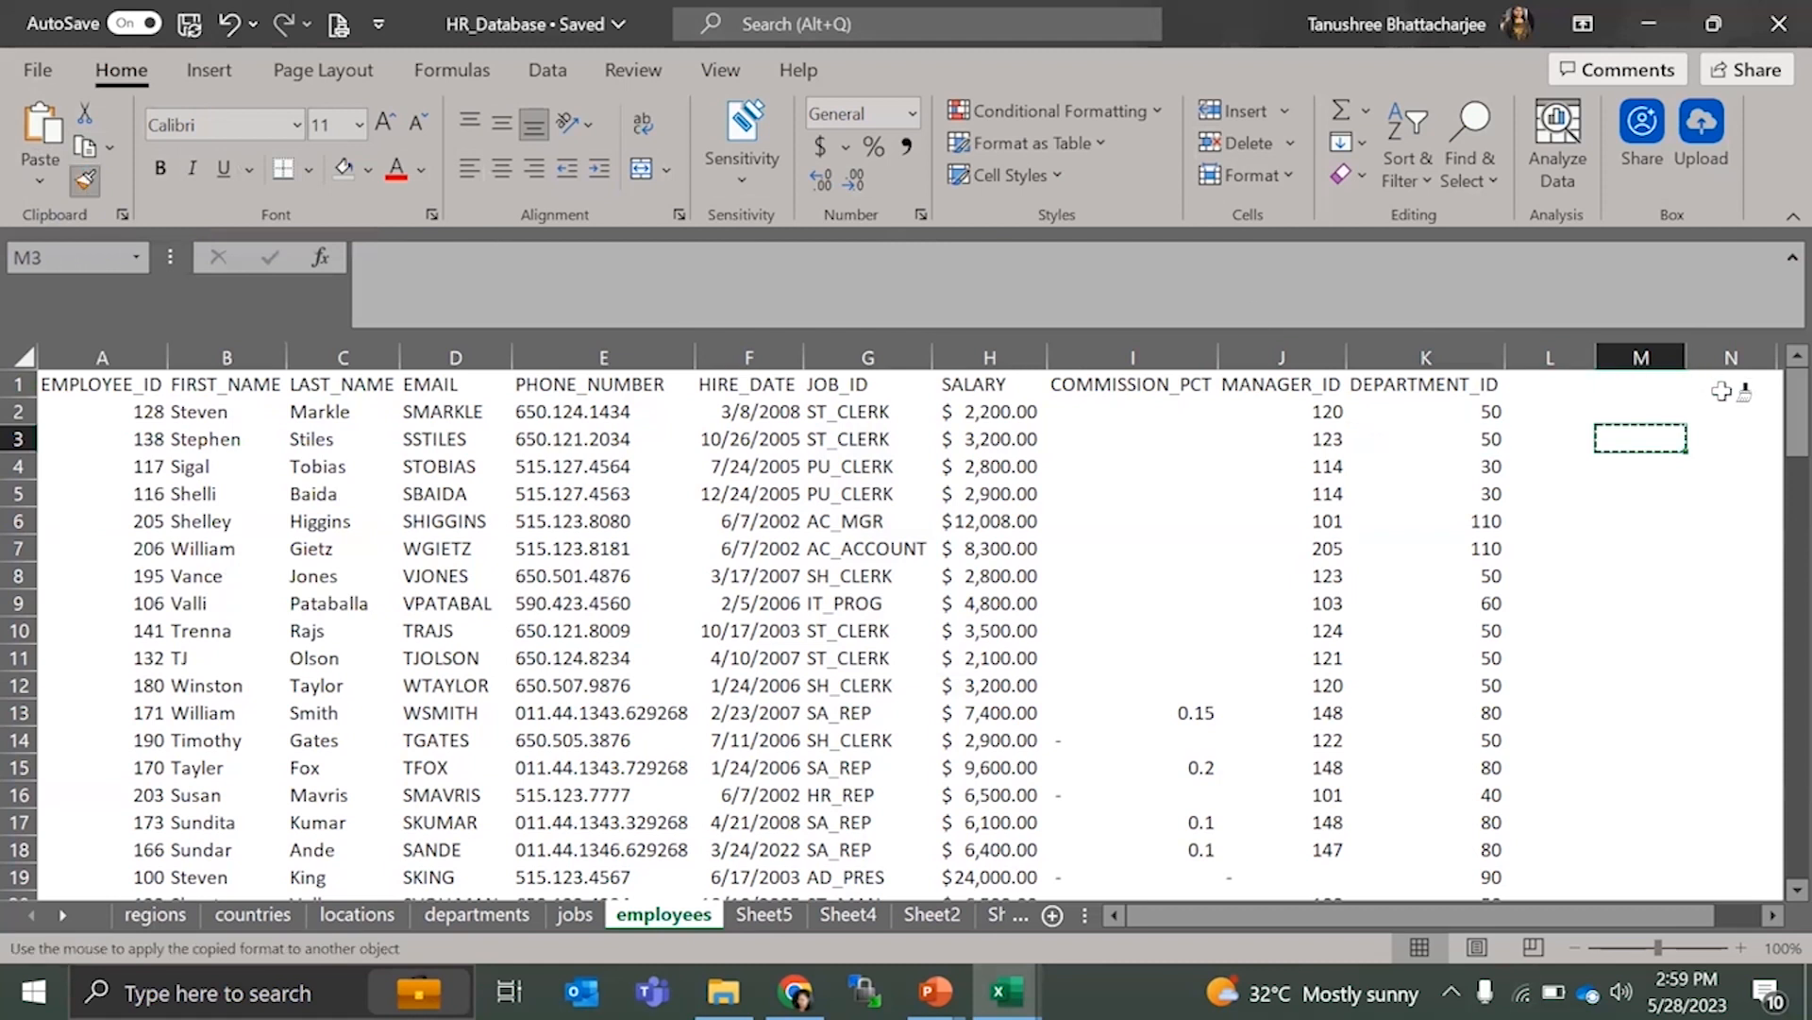
click(1637, 439)
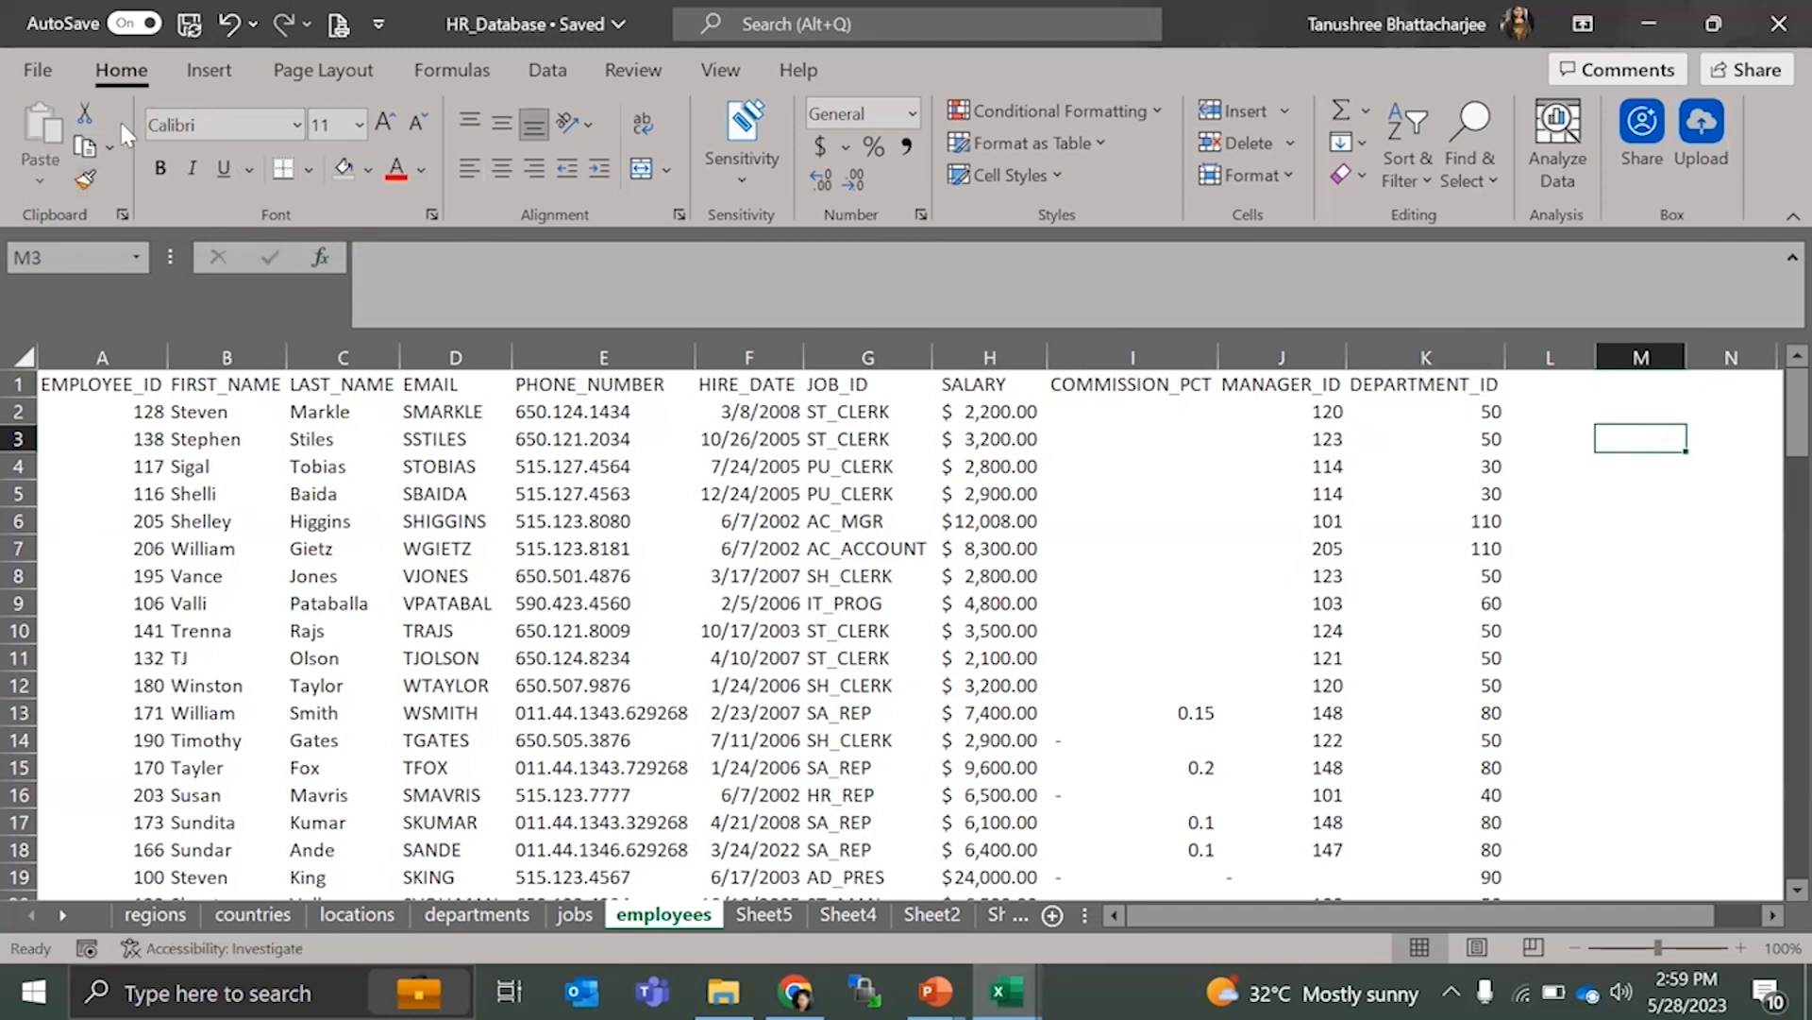
- Try to copy the DEPARTMENT_ID value from K3 into M3
click(1445, 432)
key(ctrl+c)
click(1621, 438)
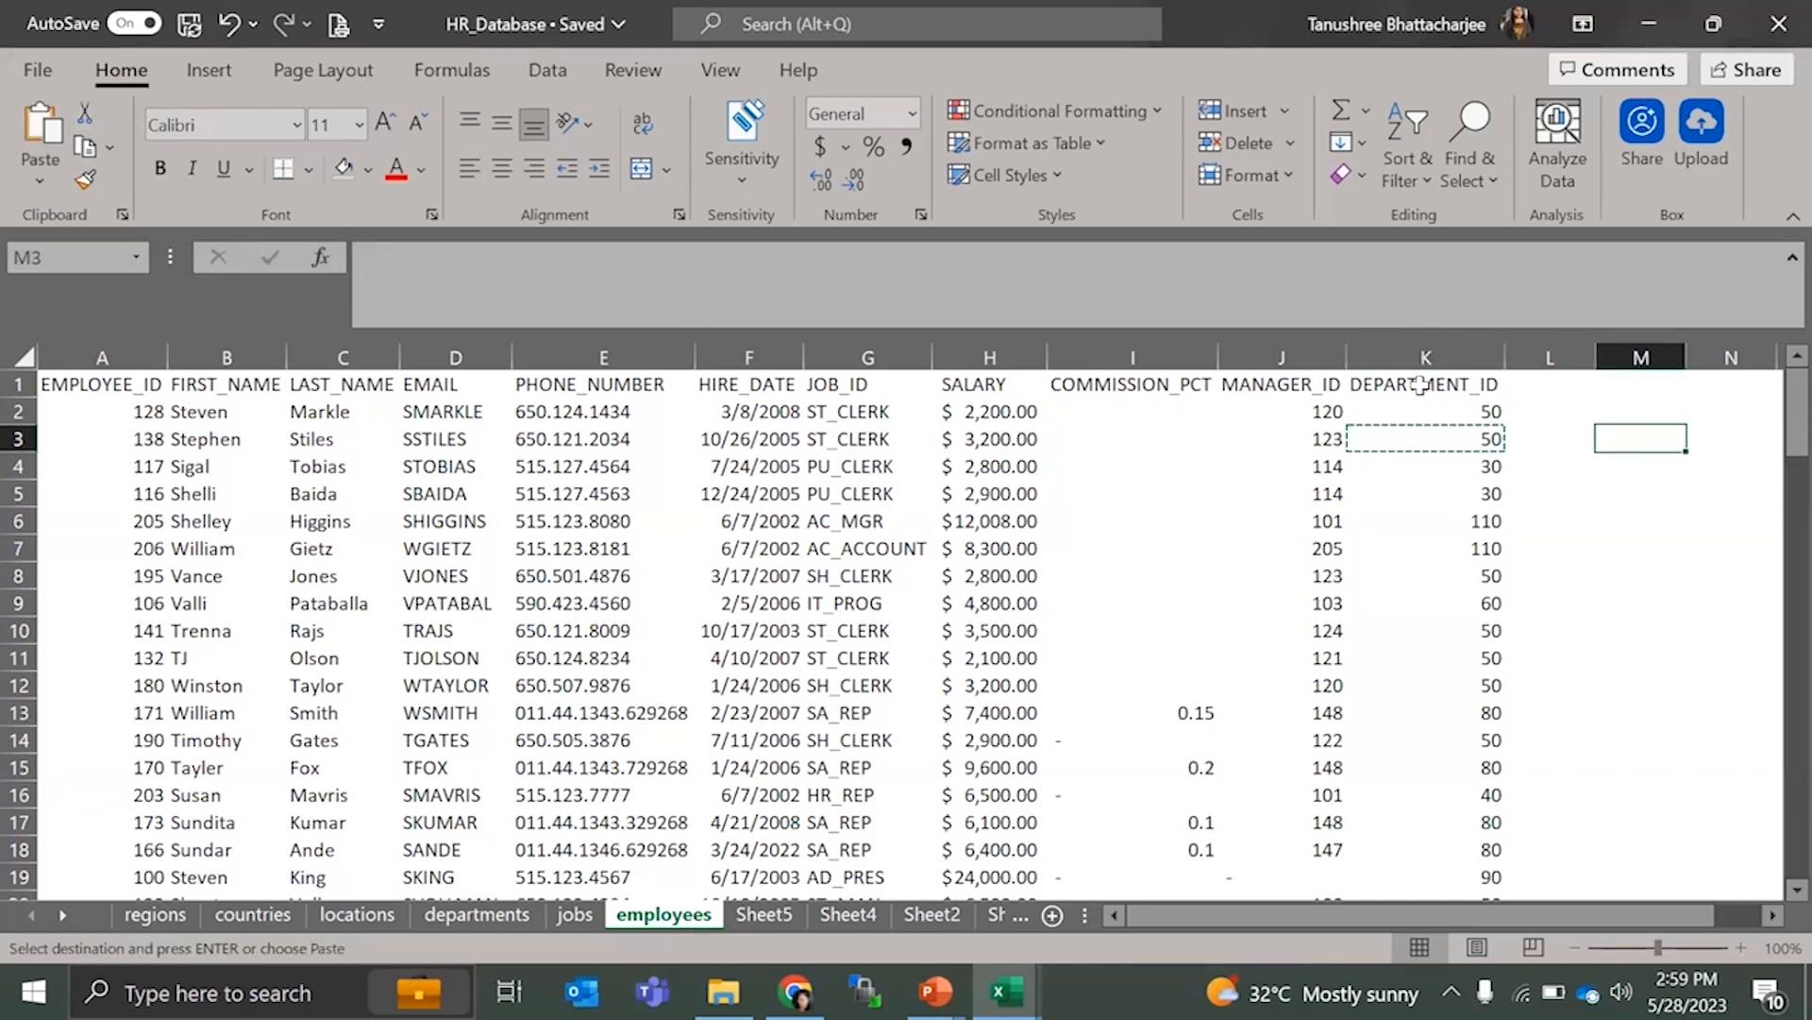
text(v)
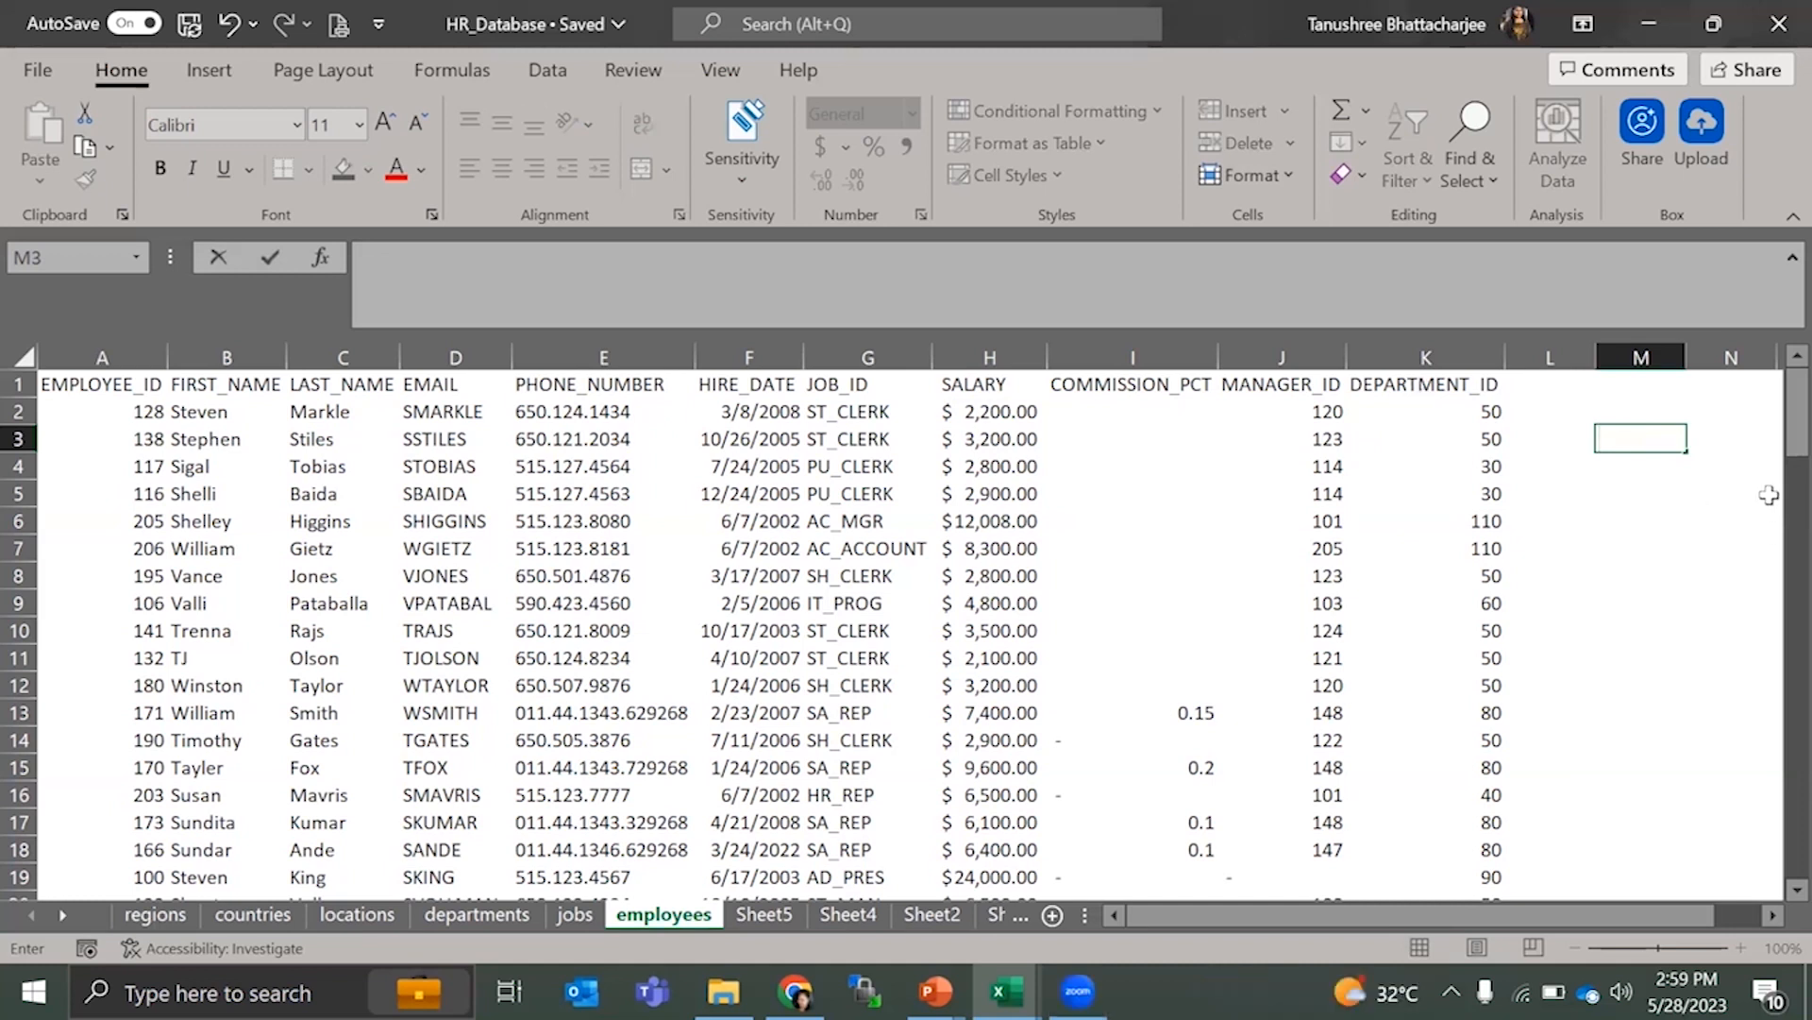
key(Escape)
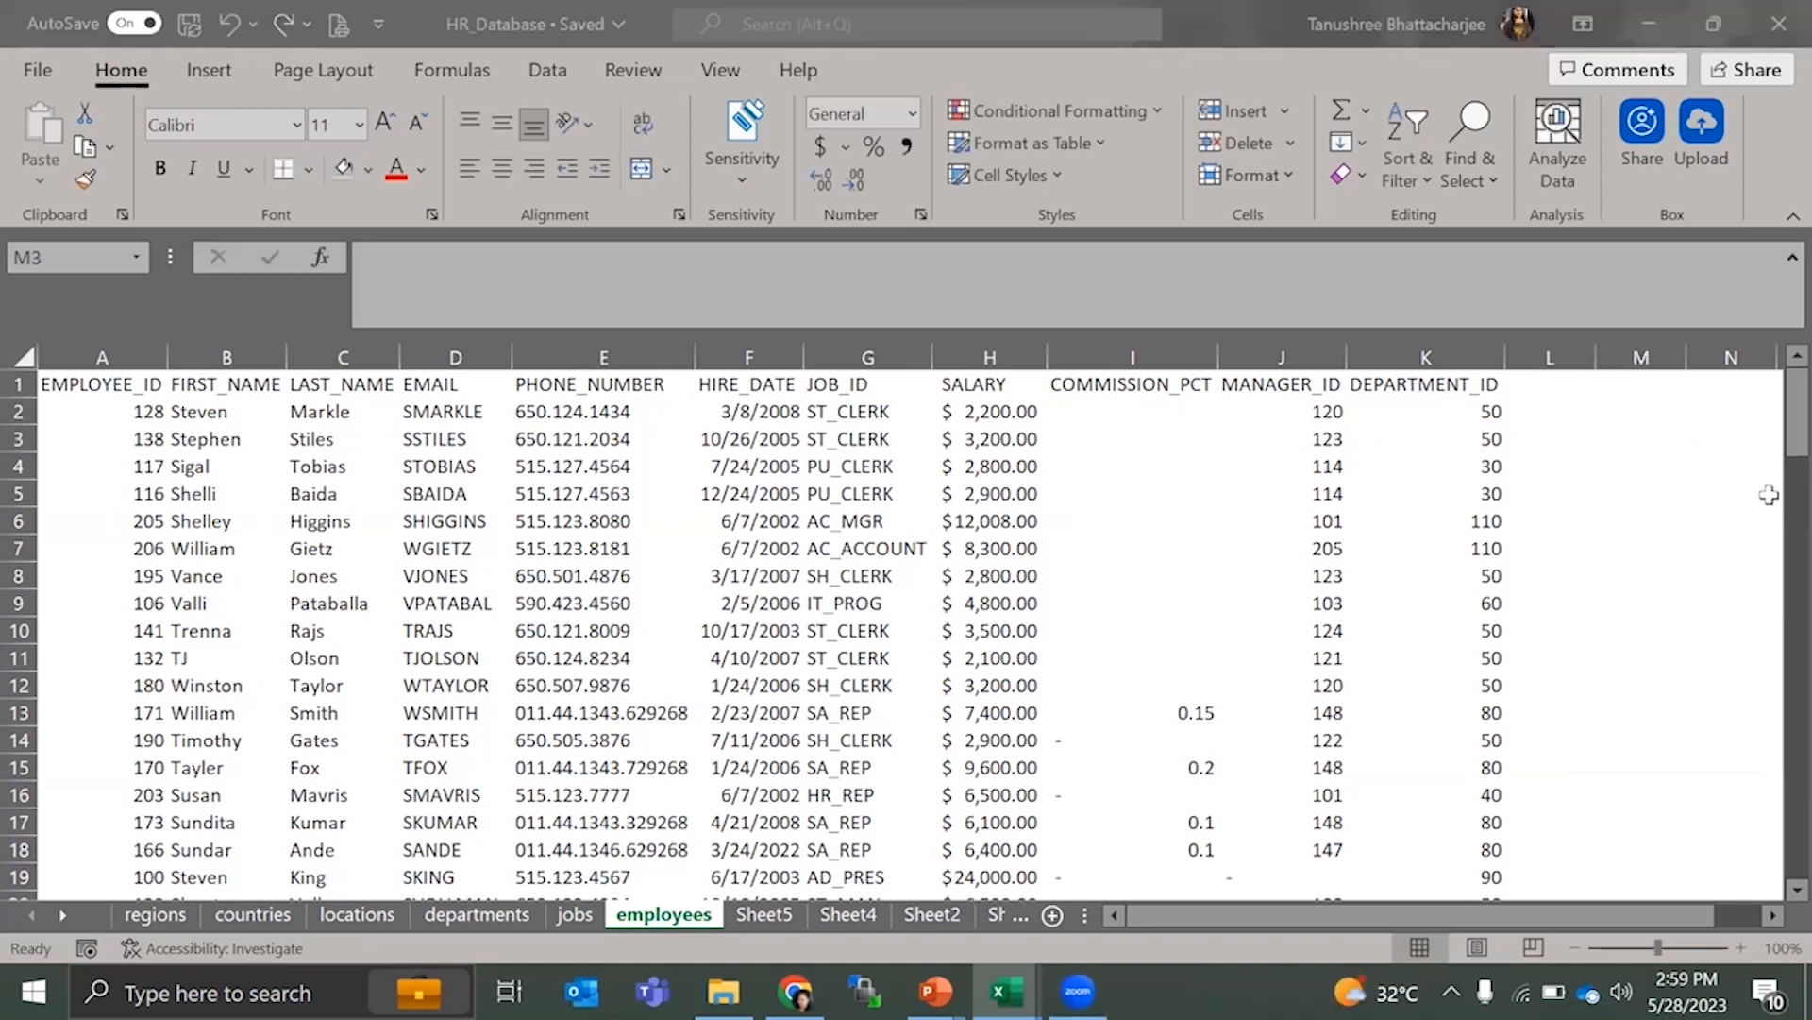
- Move the DEPARTMENT_ID value from K4 to M4 by cutting and pasting, and undo the move
click(1458, 470)
key(ctrl+x)
click(1616, 466)
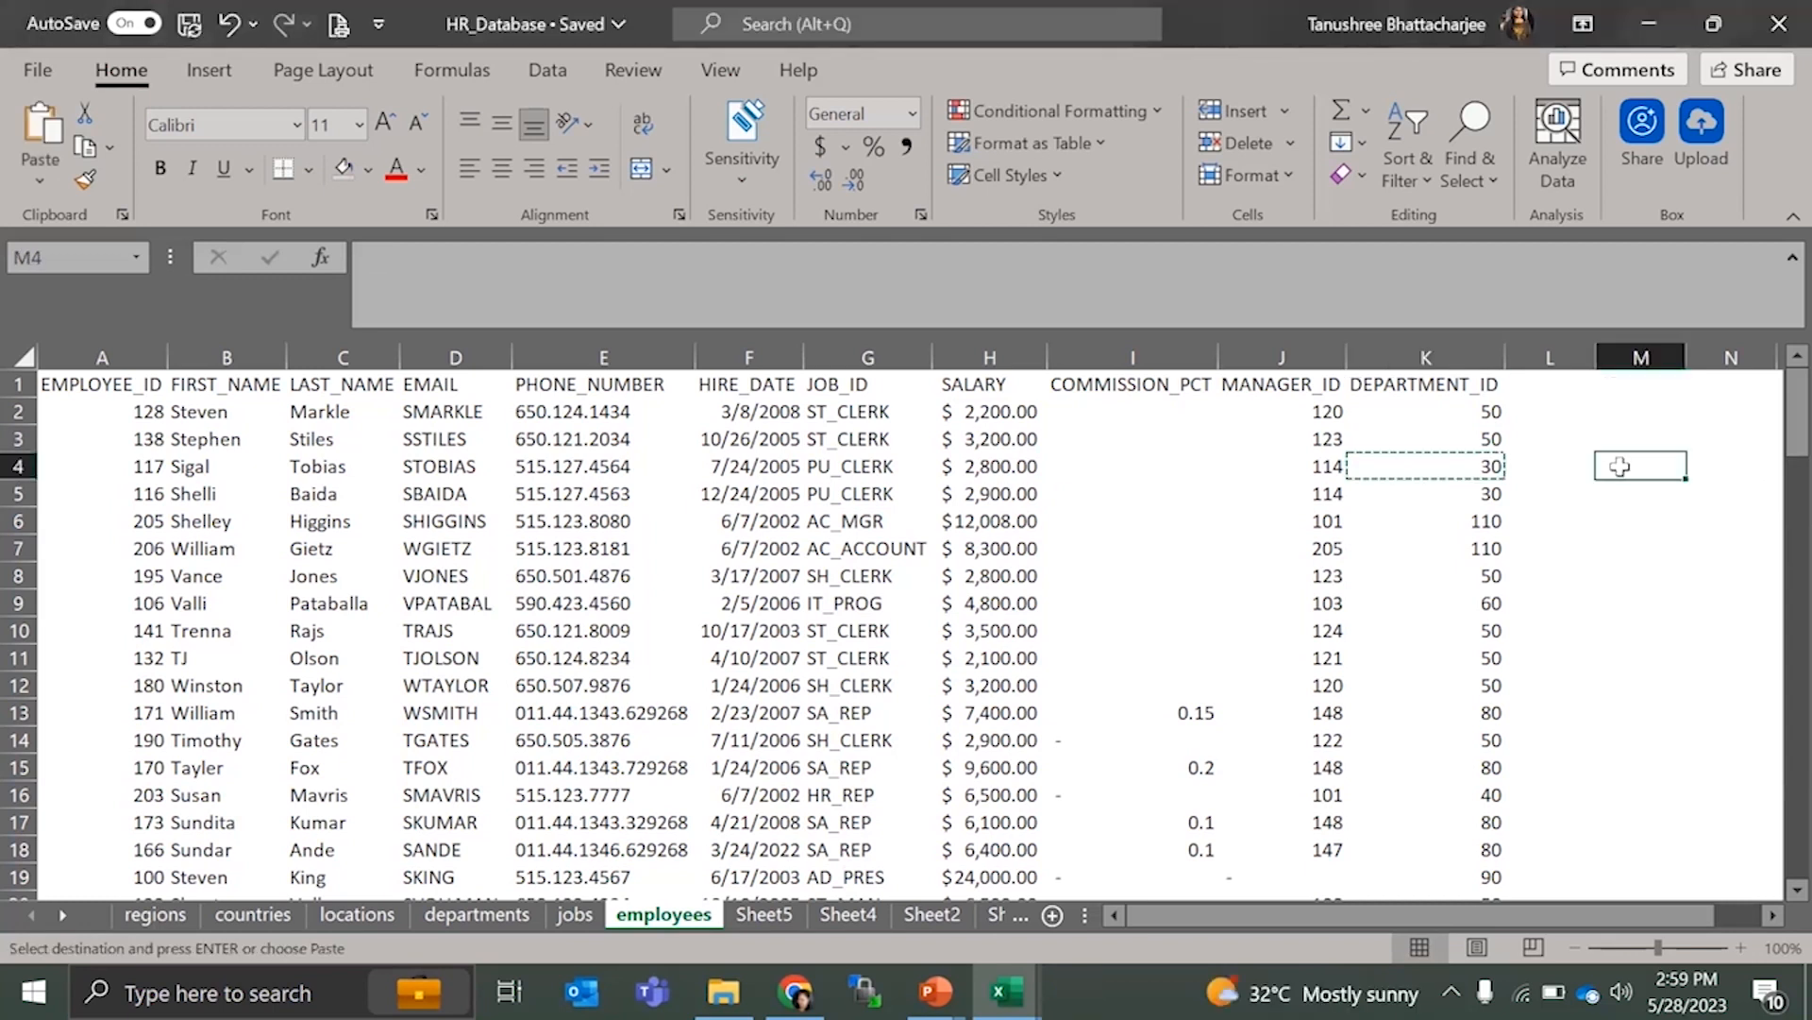
key(ctrl+v)
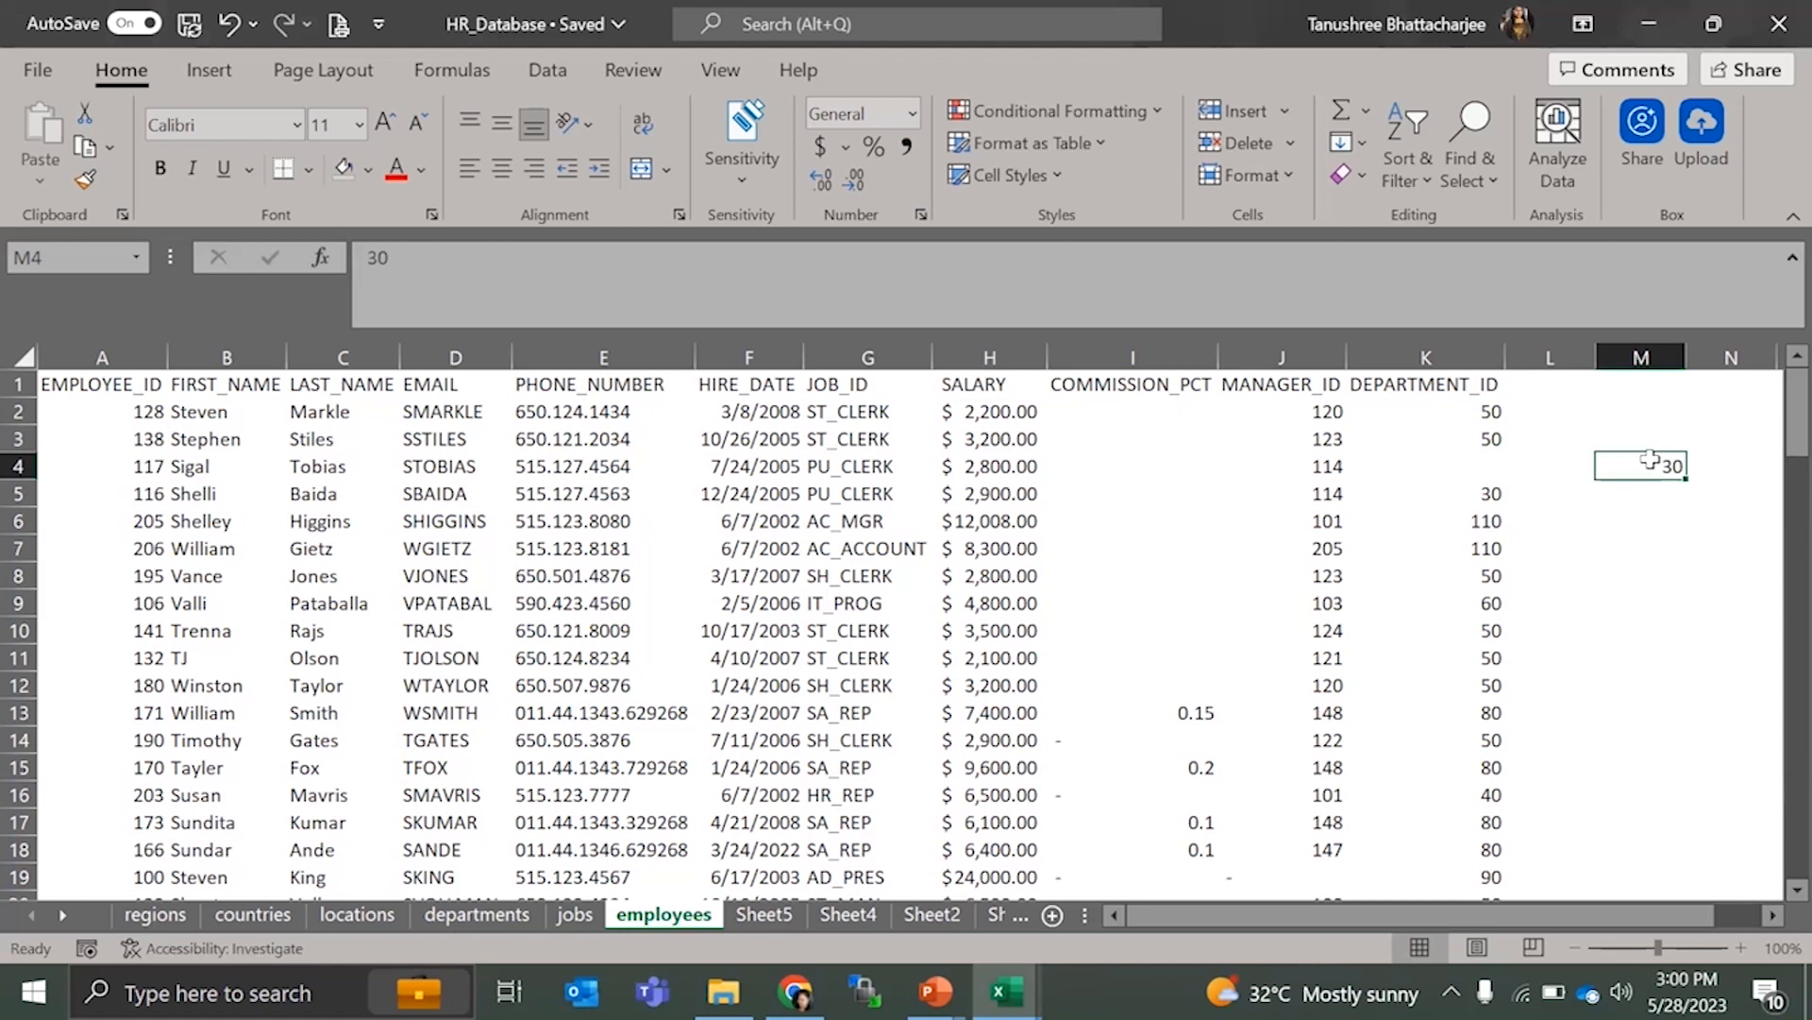
key(ctrl+z)
key(ctrl+z)
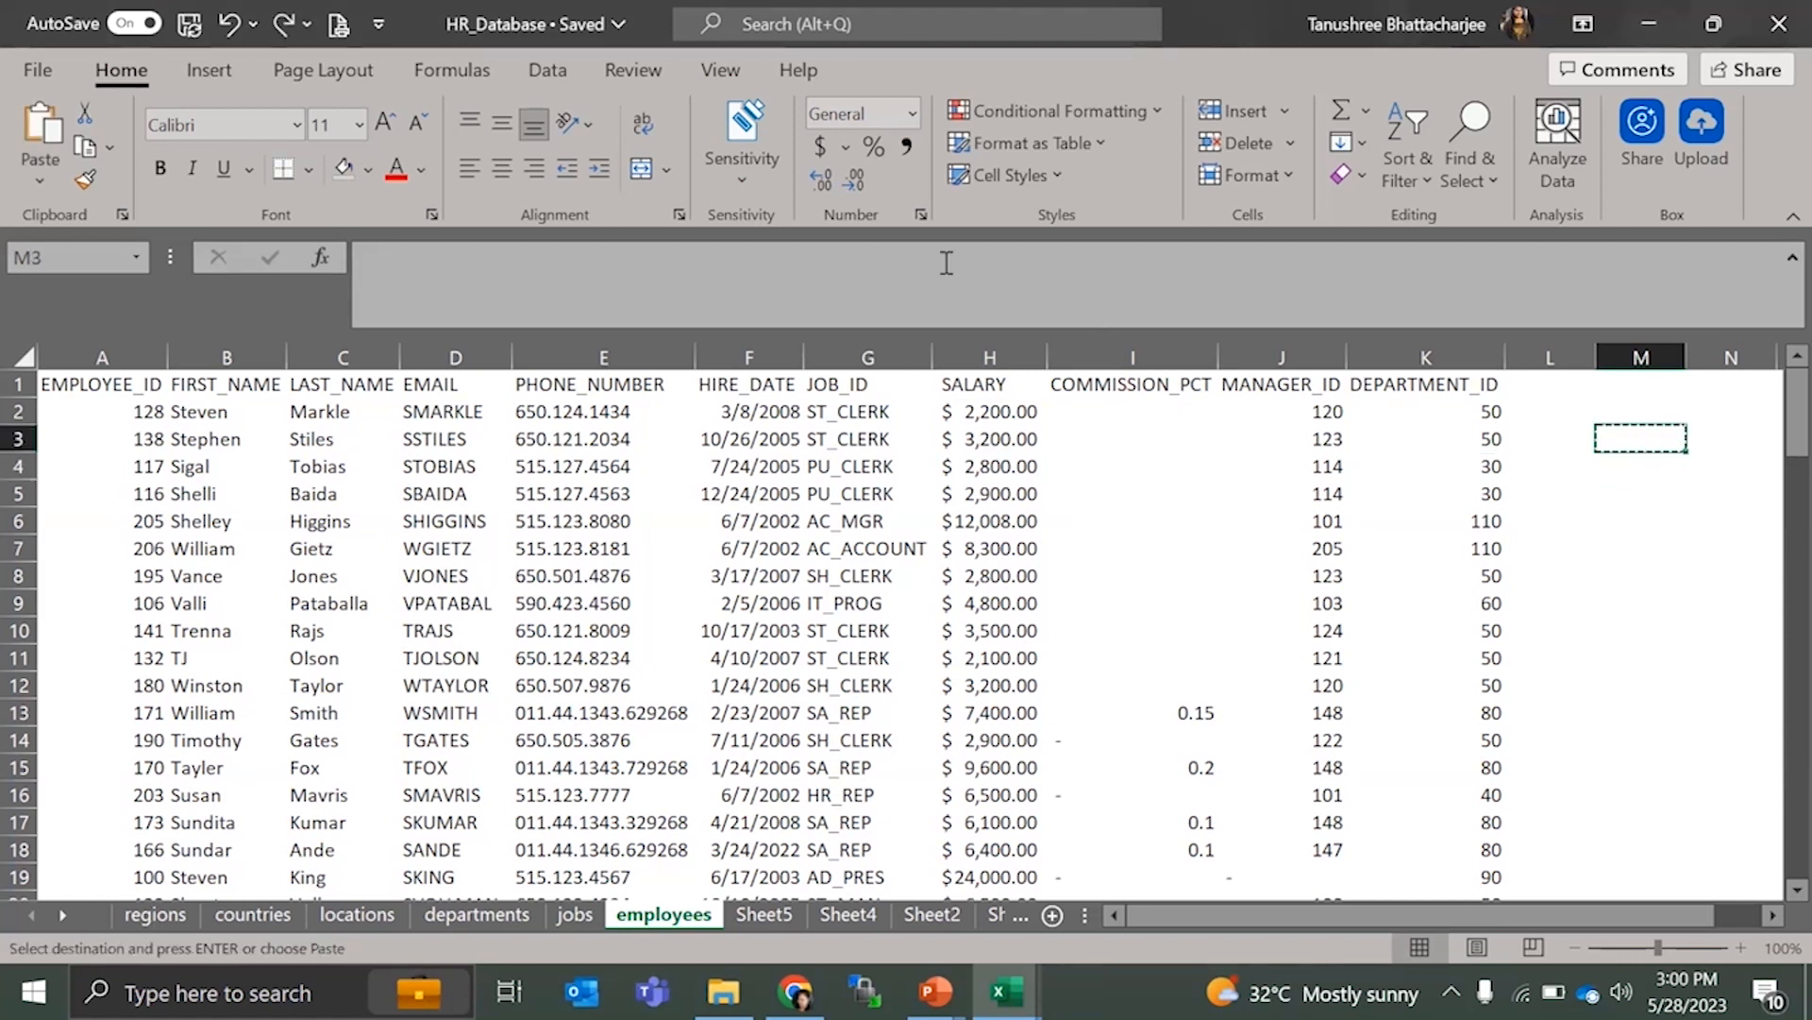
- Look through the available paste options
click(40, 173)
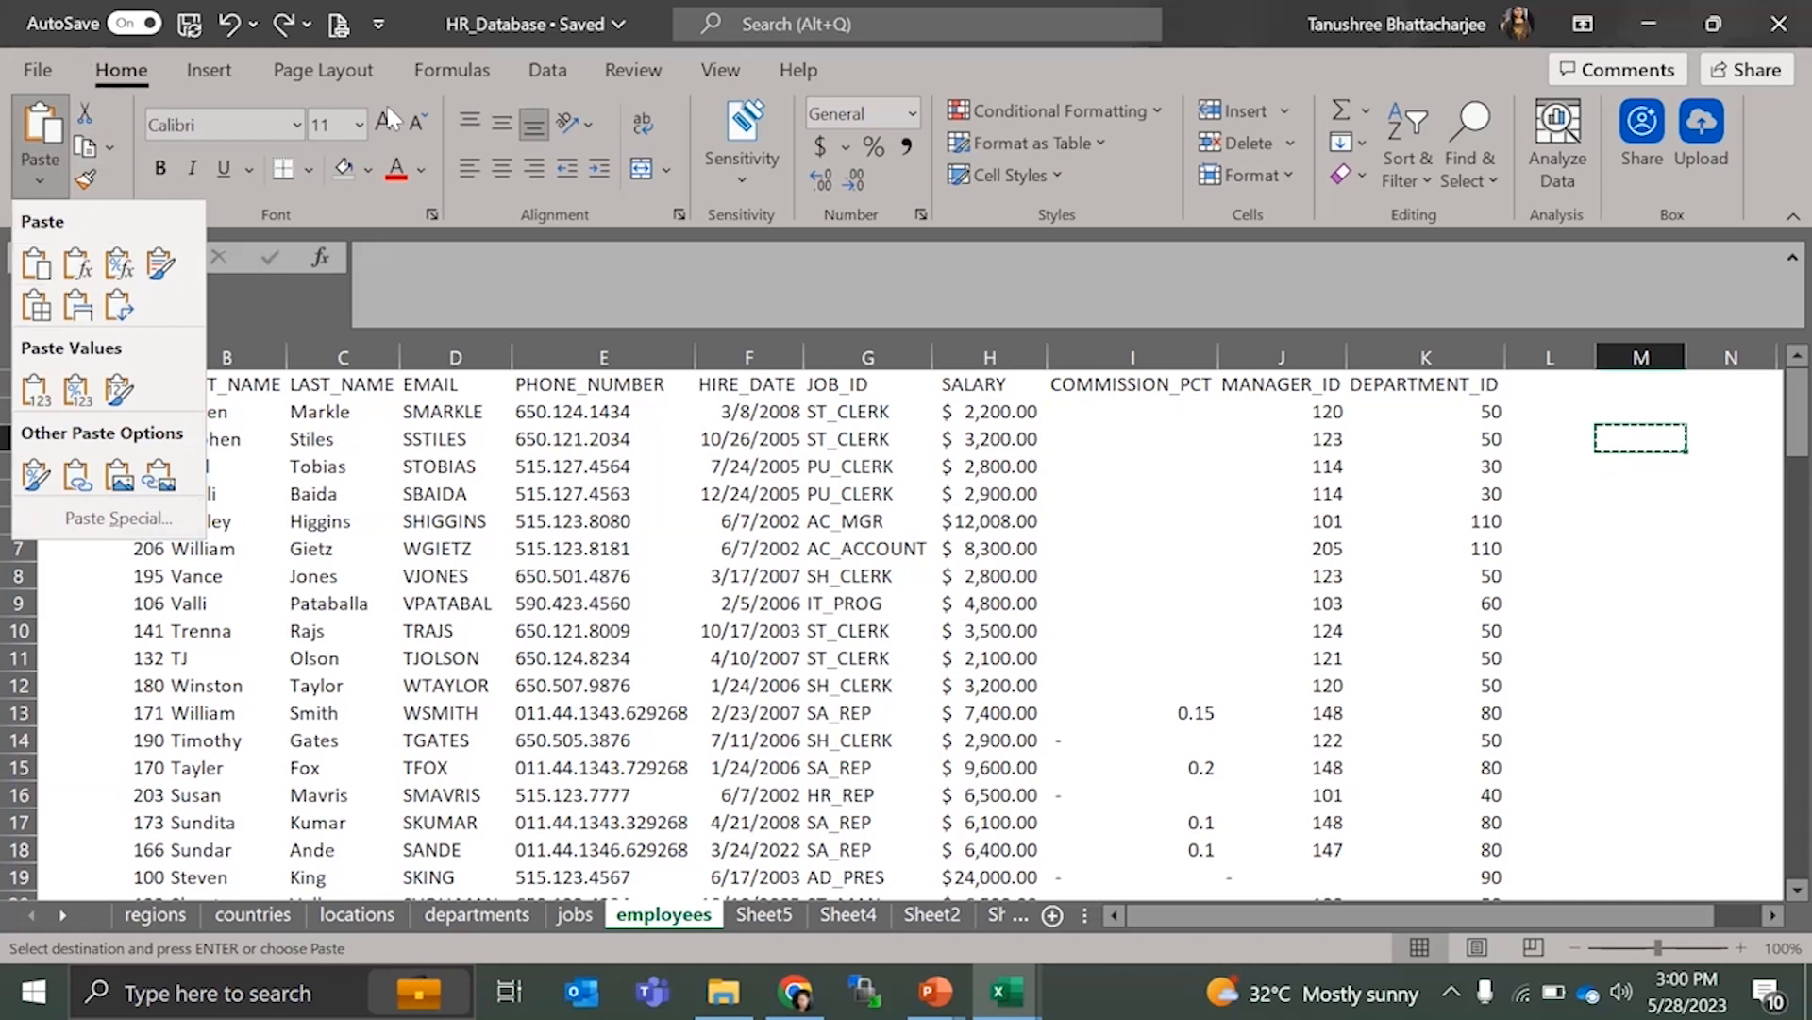
click(235, 223)
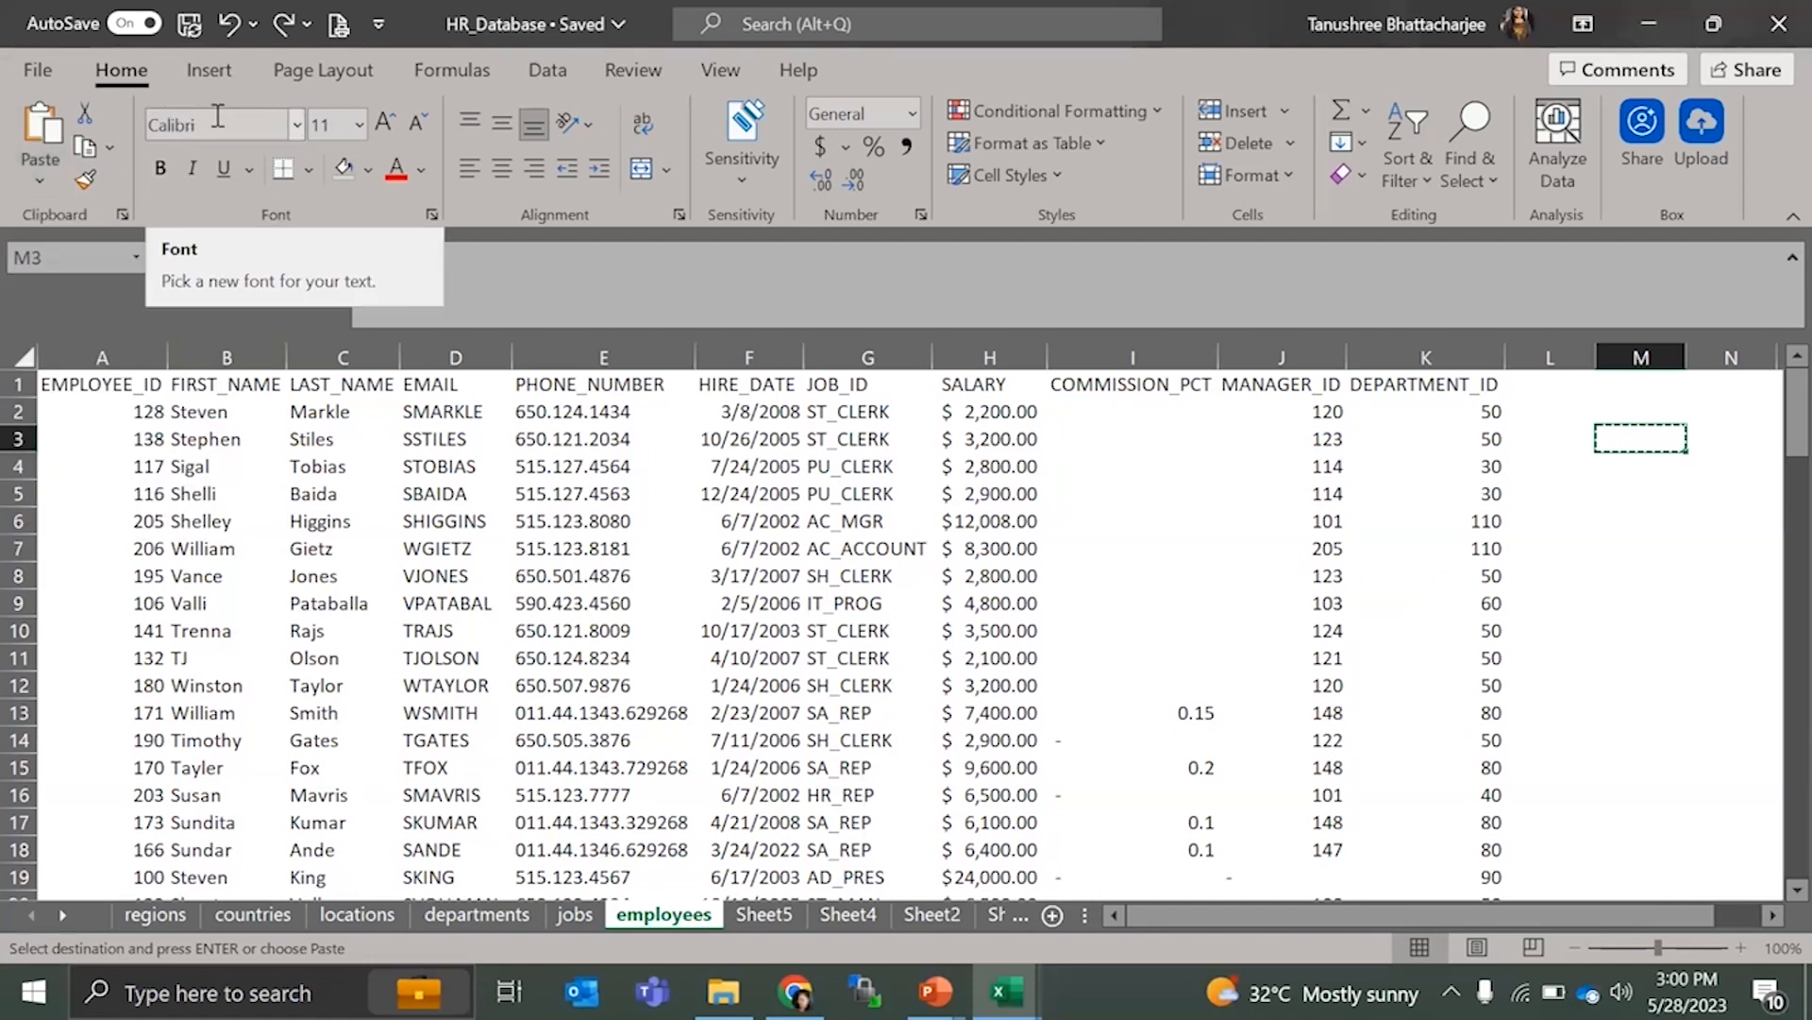
- Look at the fonts available for the DEPARTMENT_ID header in K1 and underline the header
click(1390, 387)
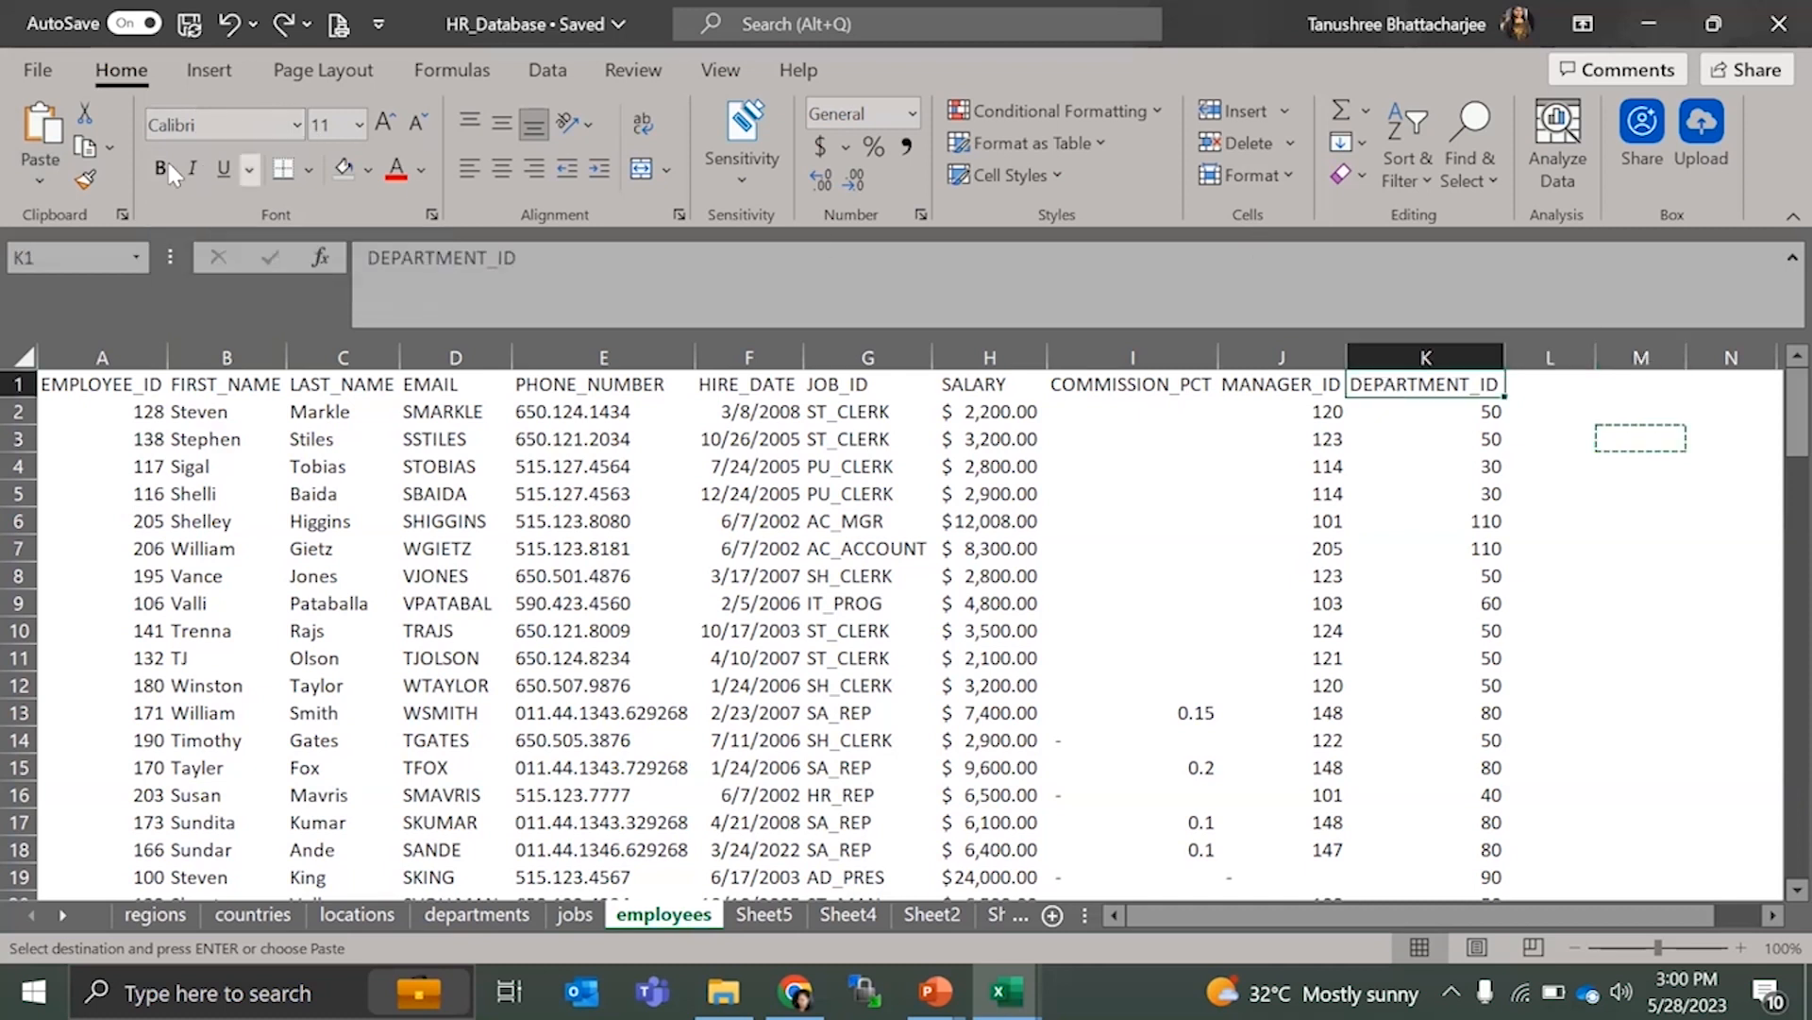
click(297, 133)
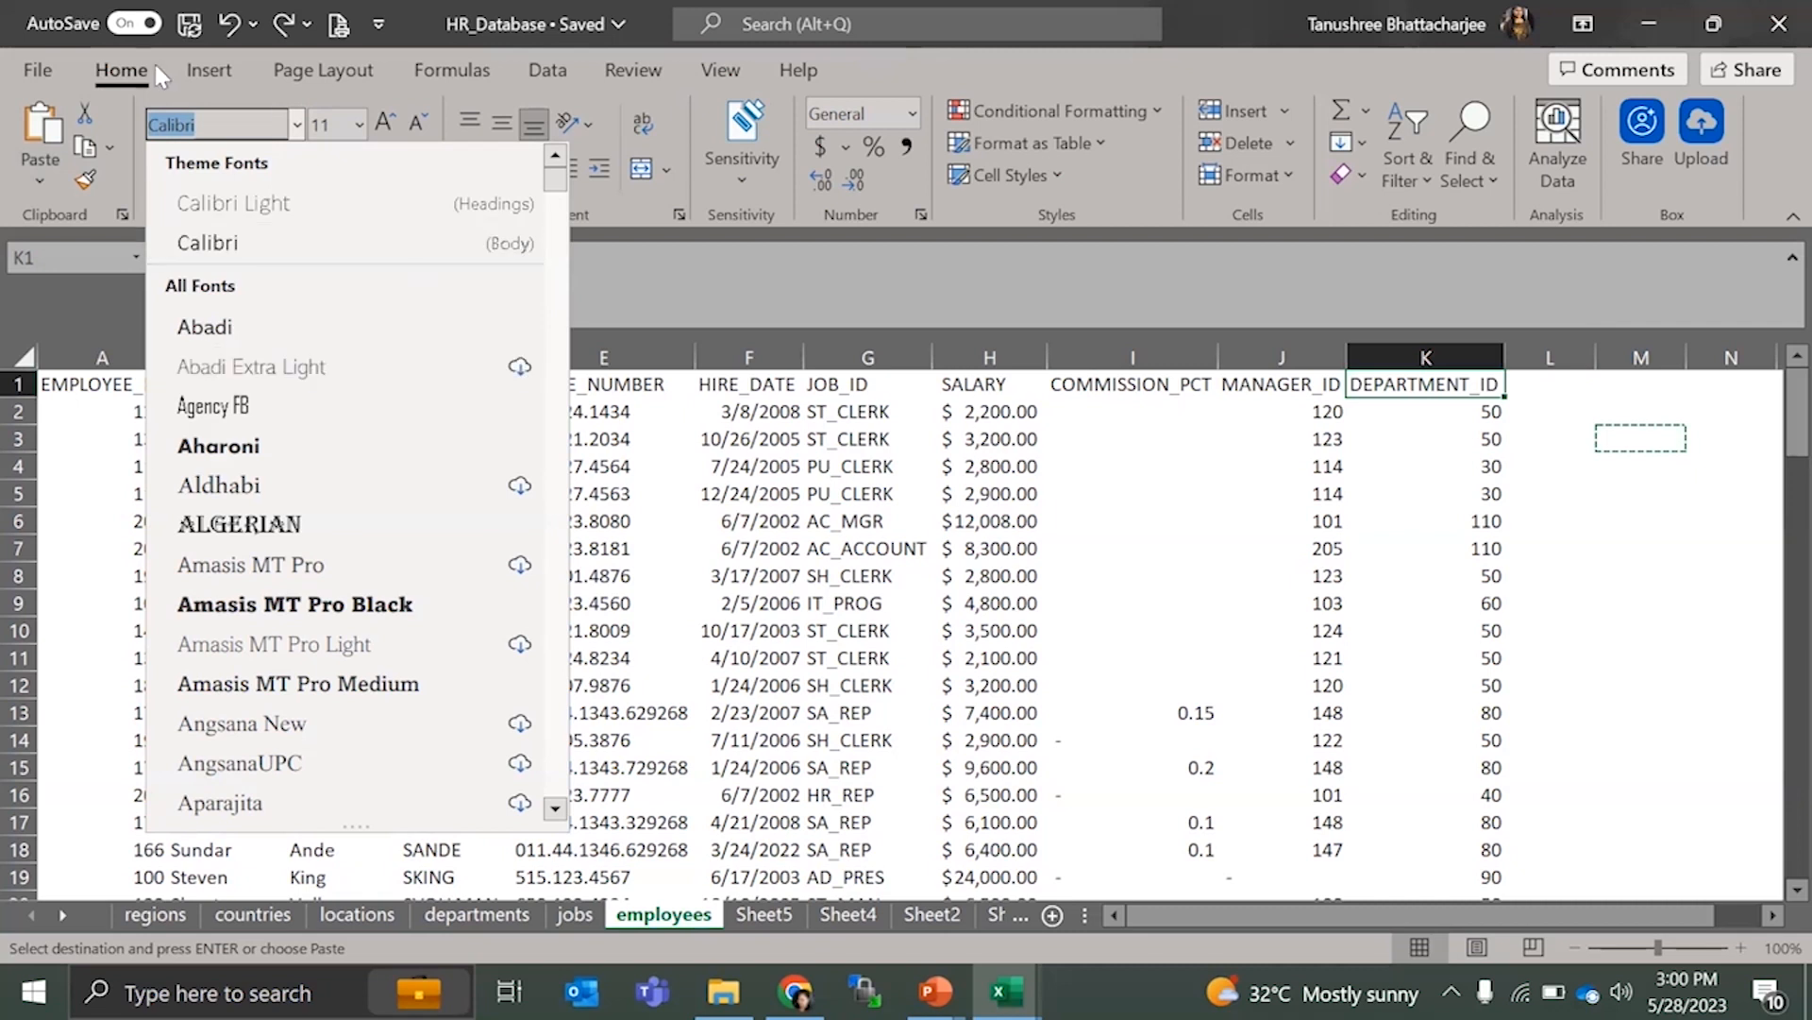
key(Escape)
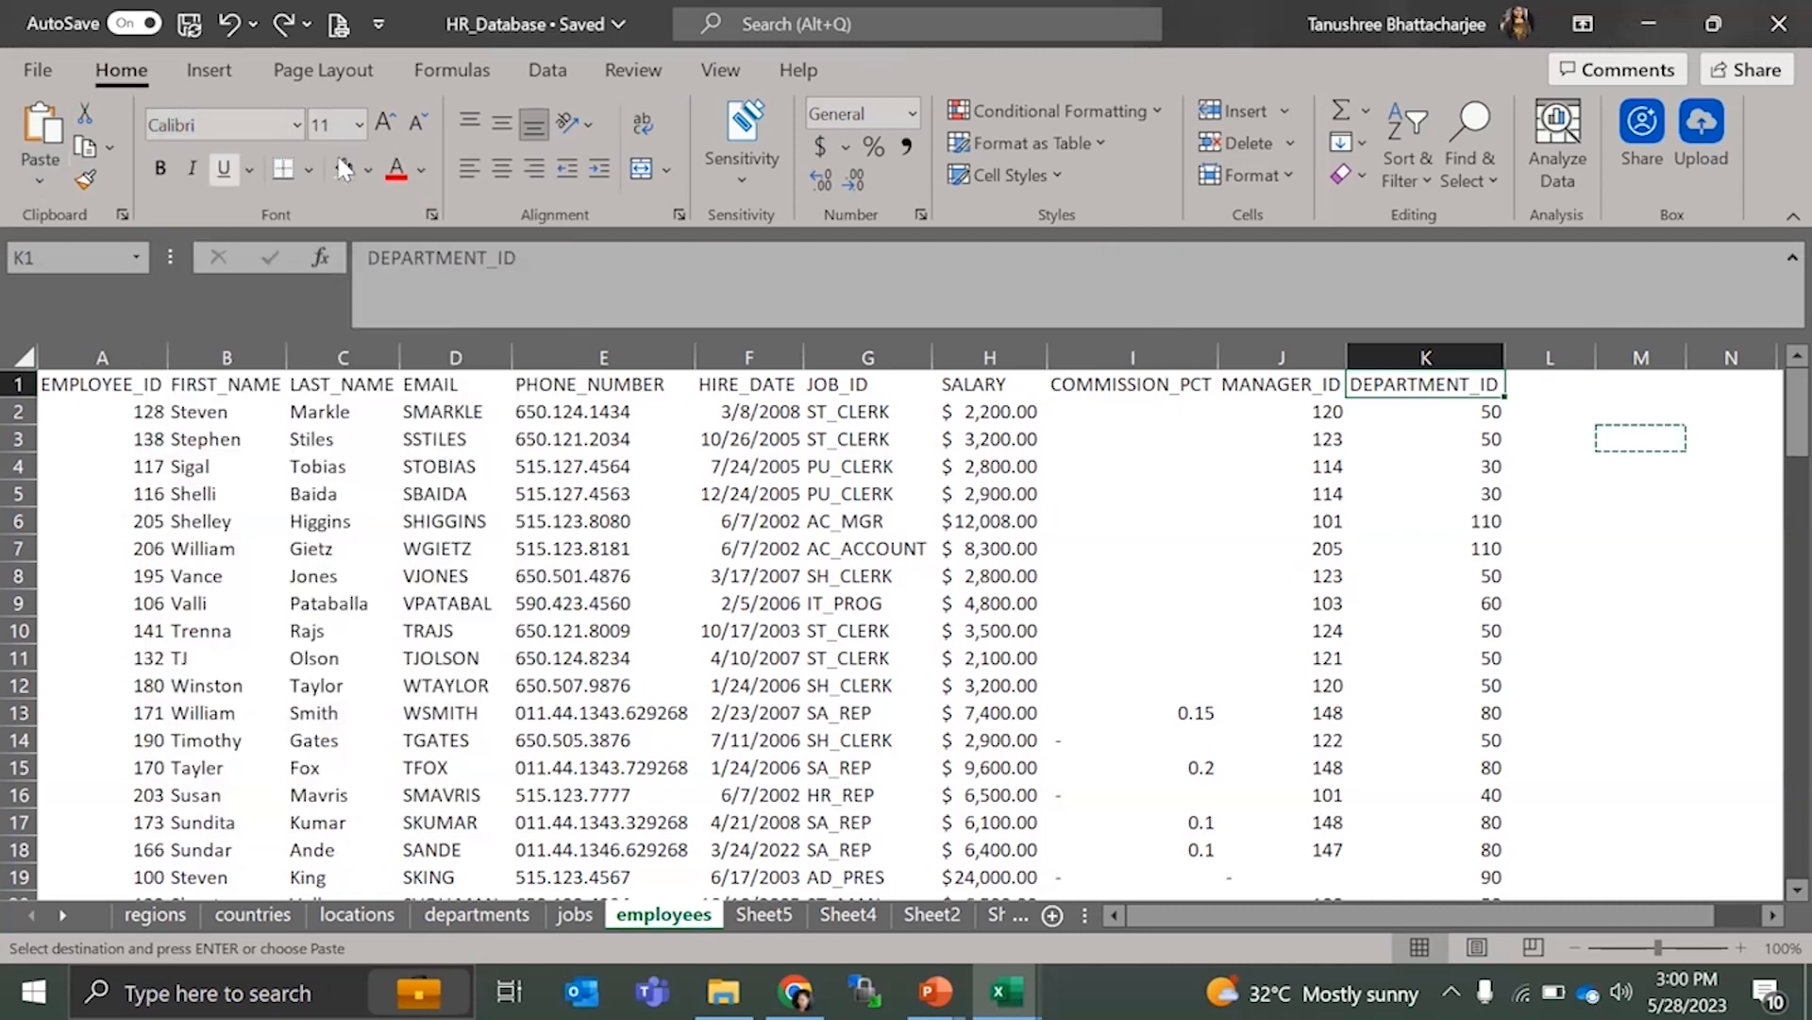
click(224, 174)
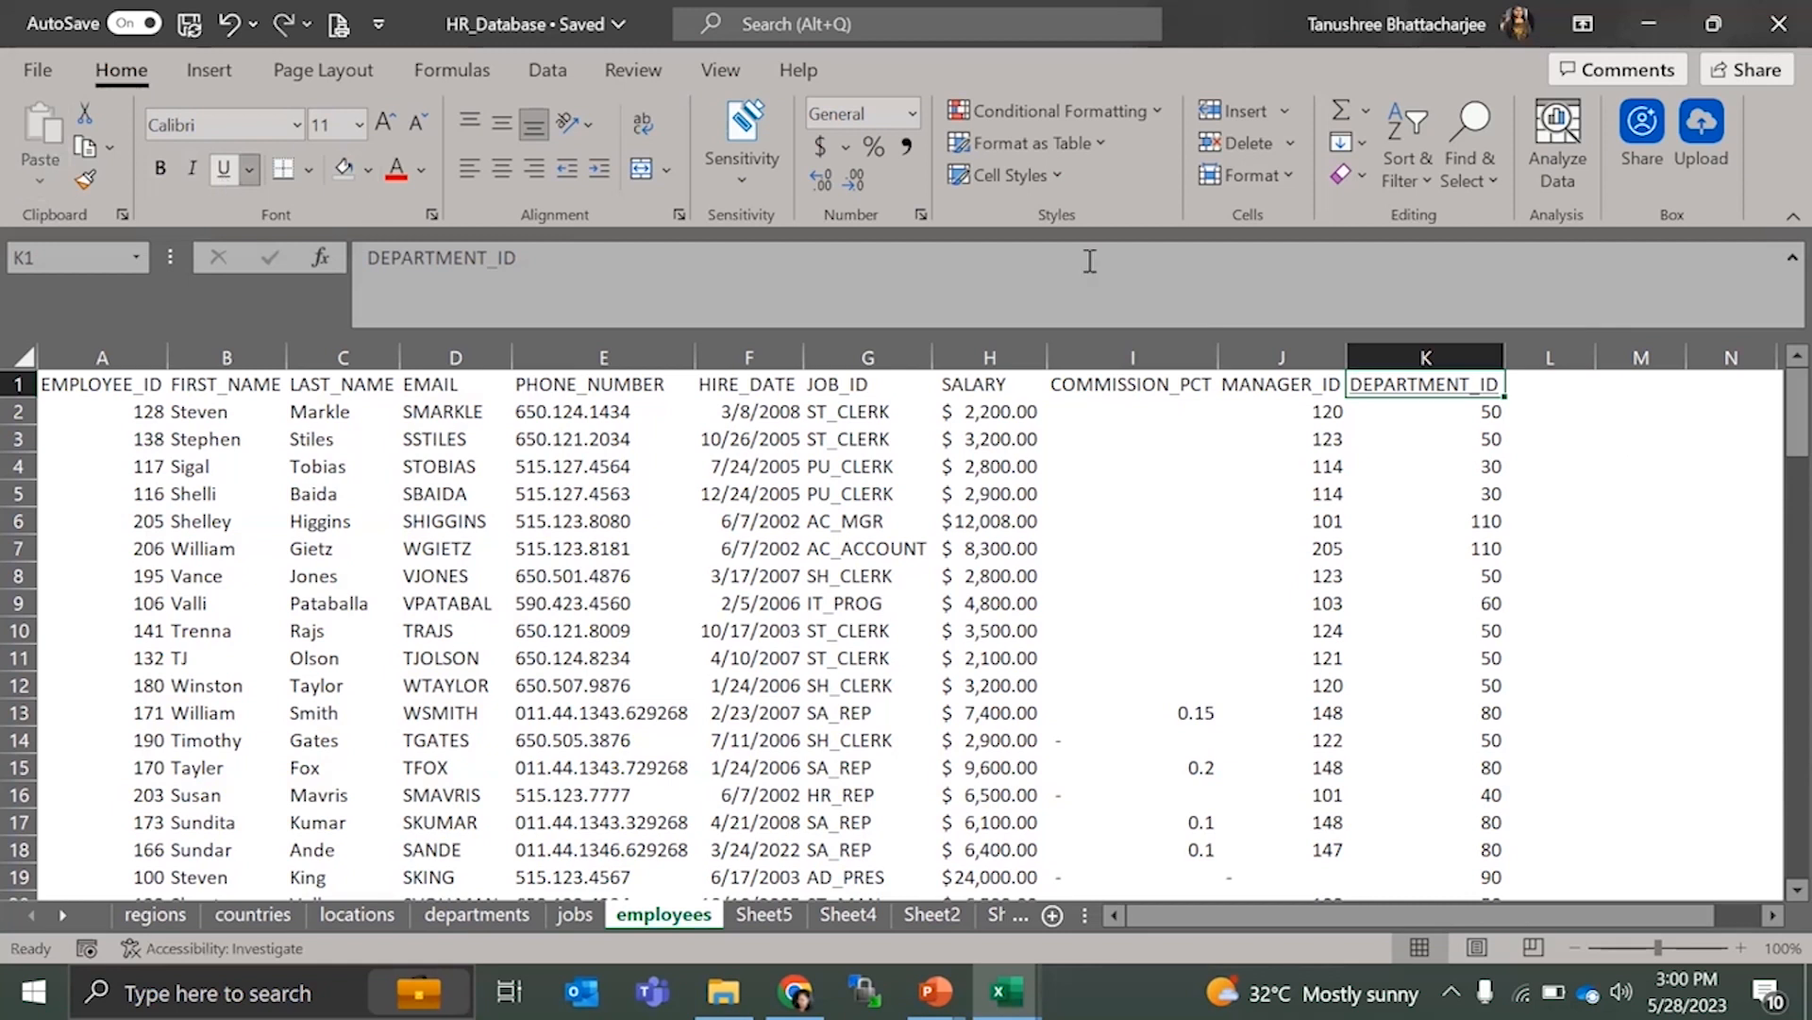
- Look through the border options for cells, and try selecting the employee data range from A1 downward
click(308, 174)
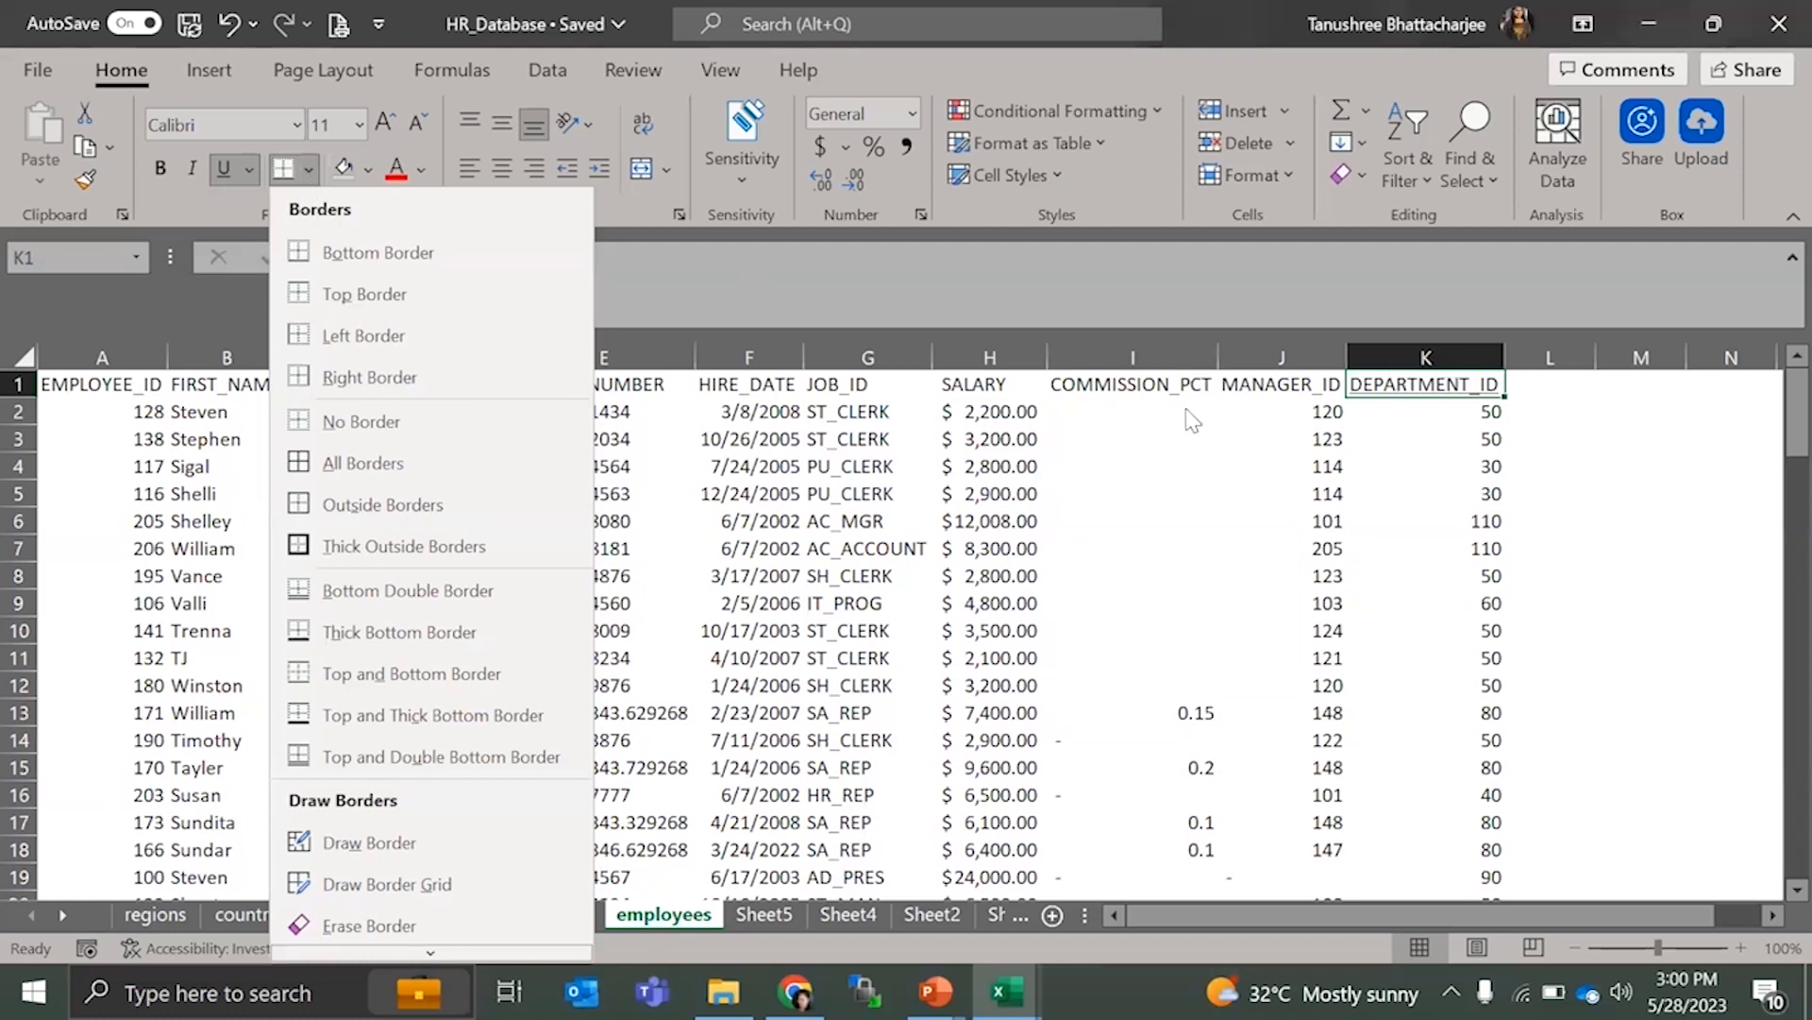
click(1171, 429)
drag(106, 374, 1465, 906)
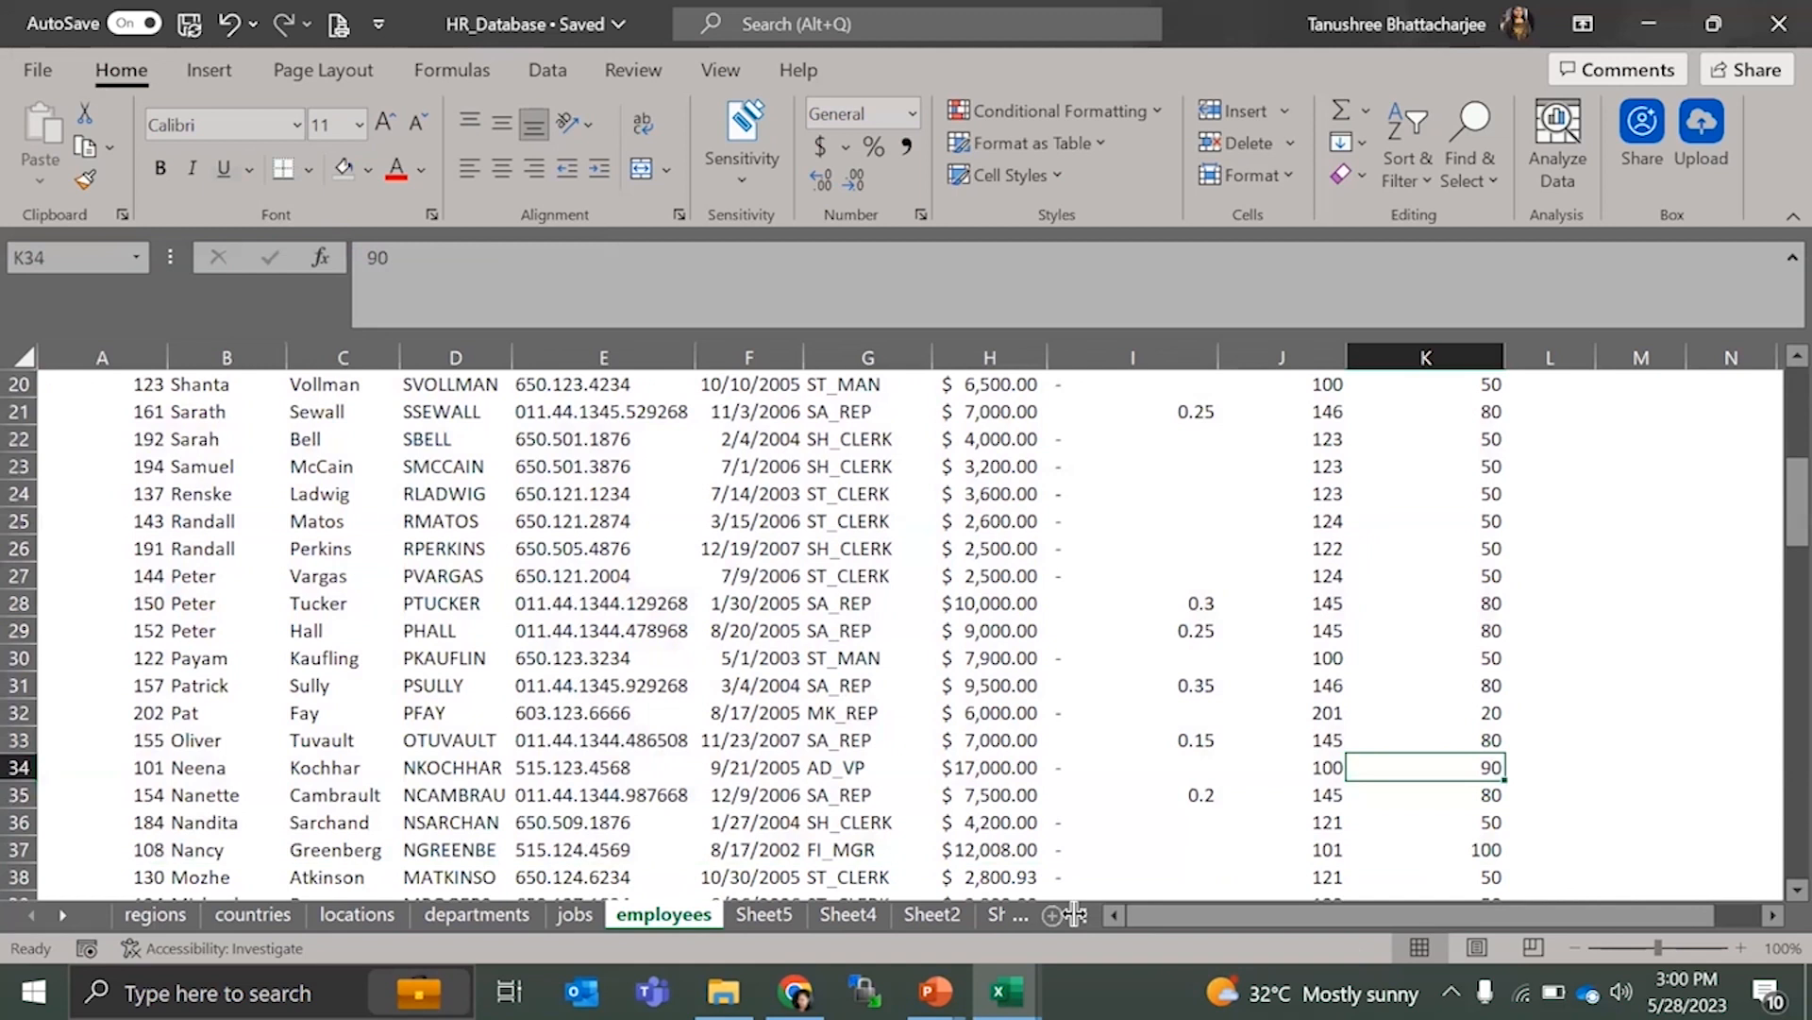
- Add a new blank sheet after the employees sheet and hide its gridlines
click(1052, 914)
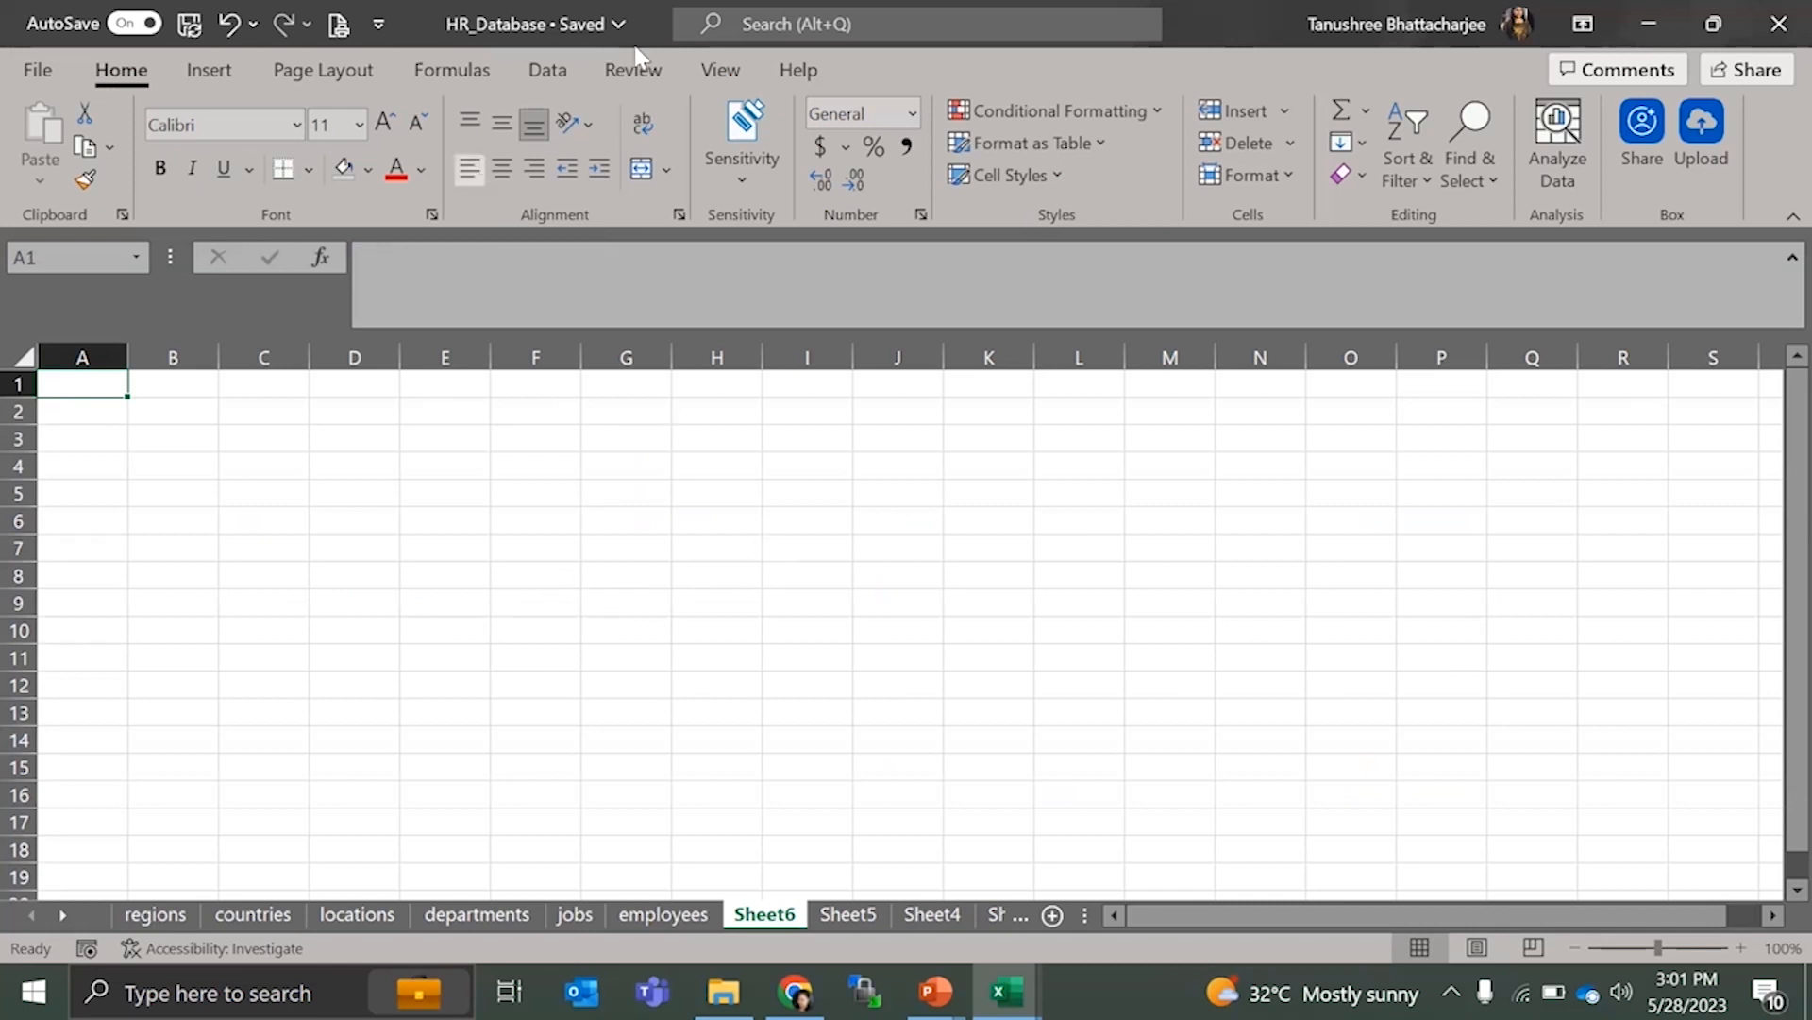
click(708, 70)
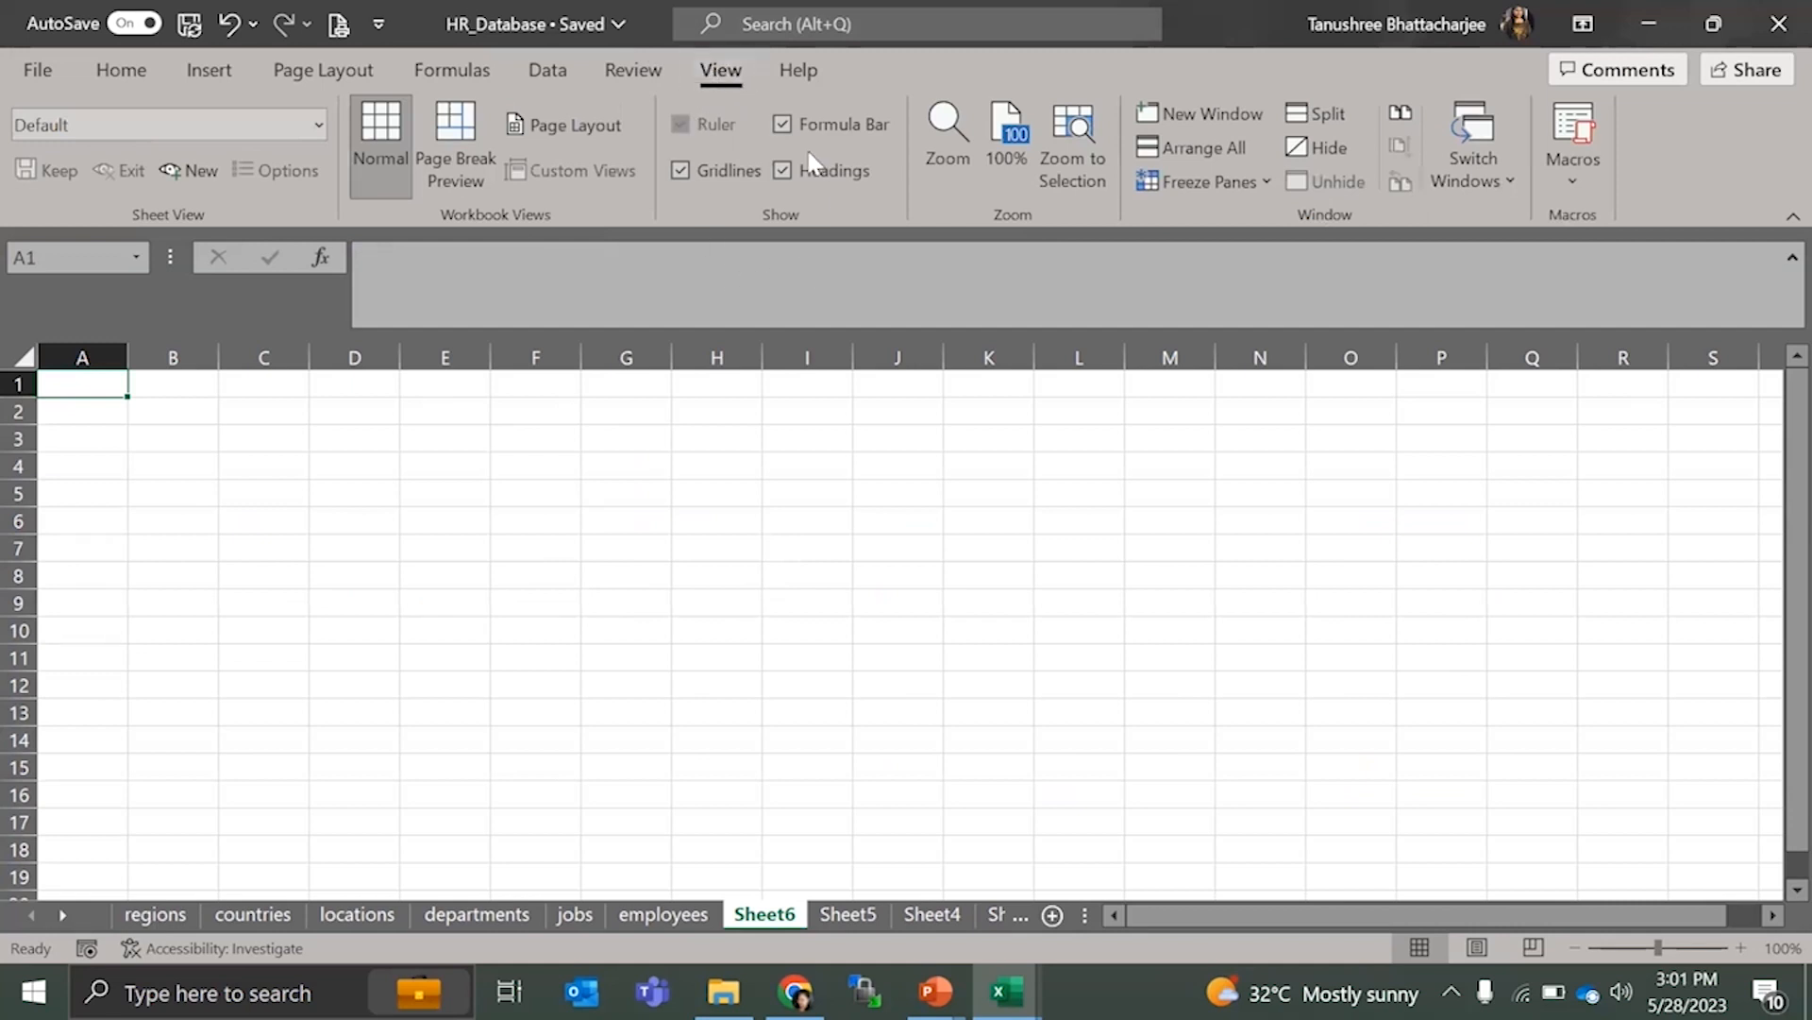
click(715, 172)
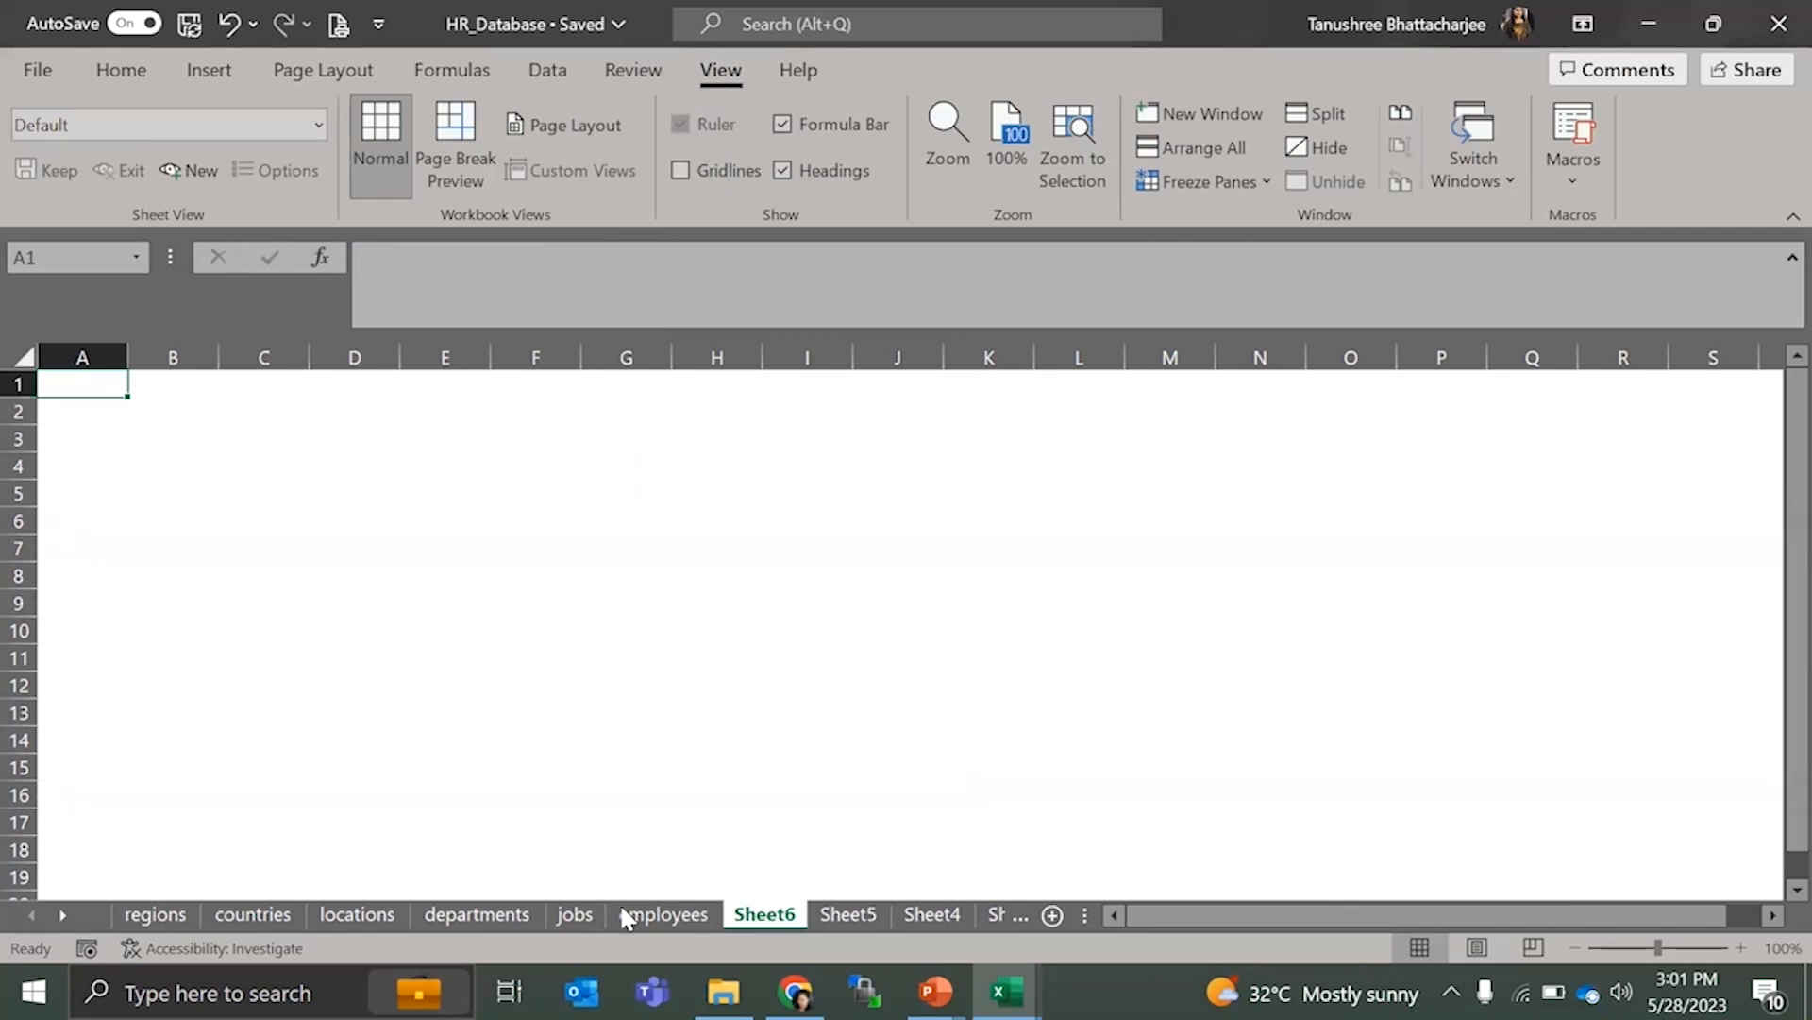
- Return to the header row of the employees sheet
click(674, 914)
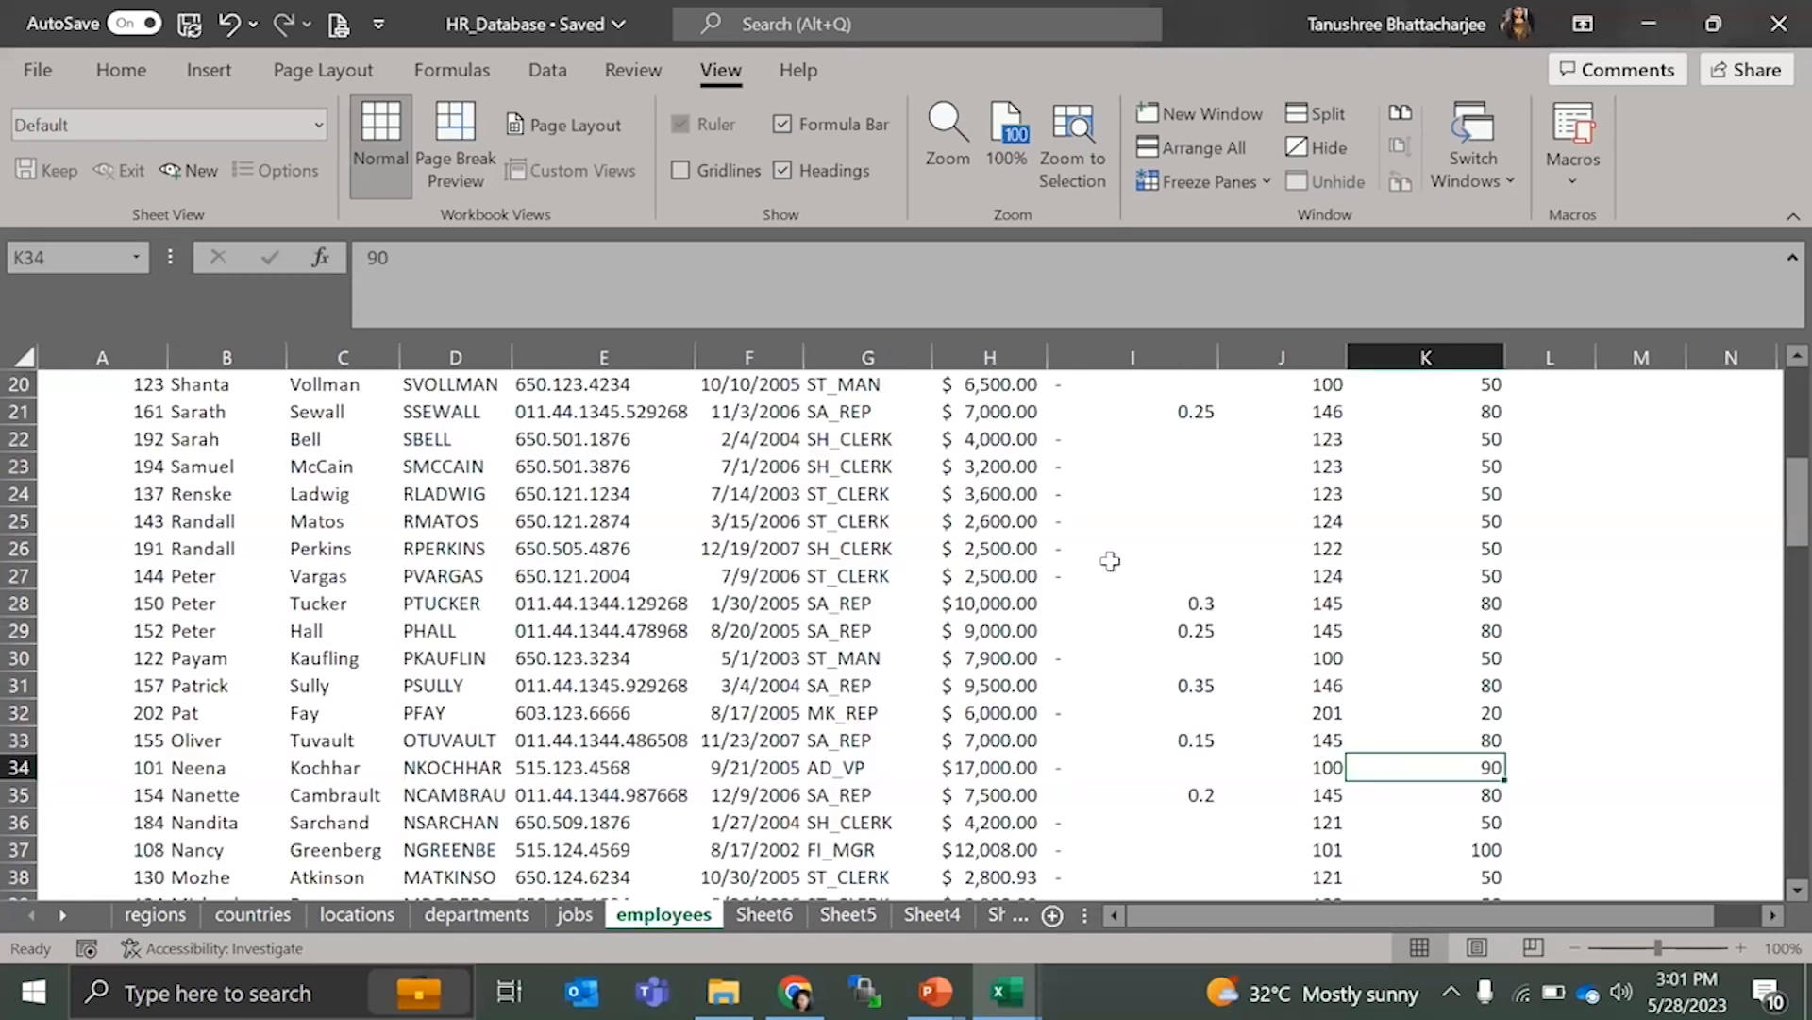
scroll(1103, 564, up, 7)
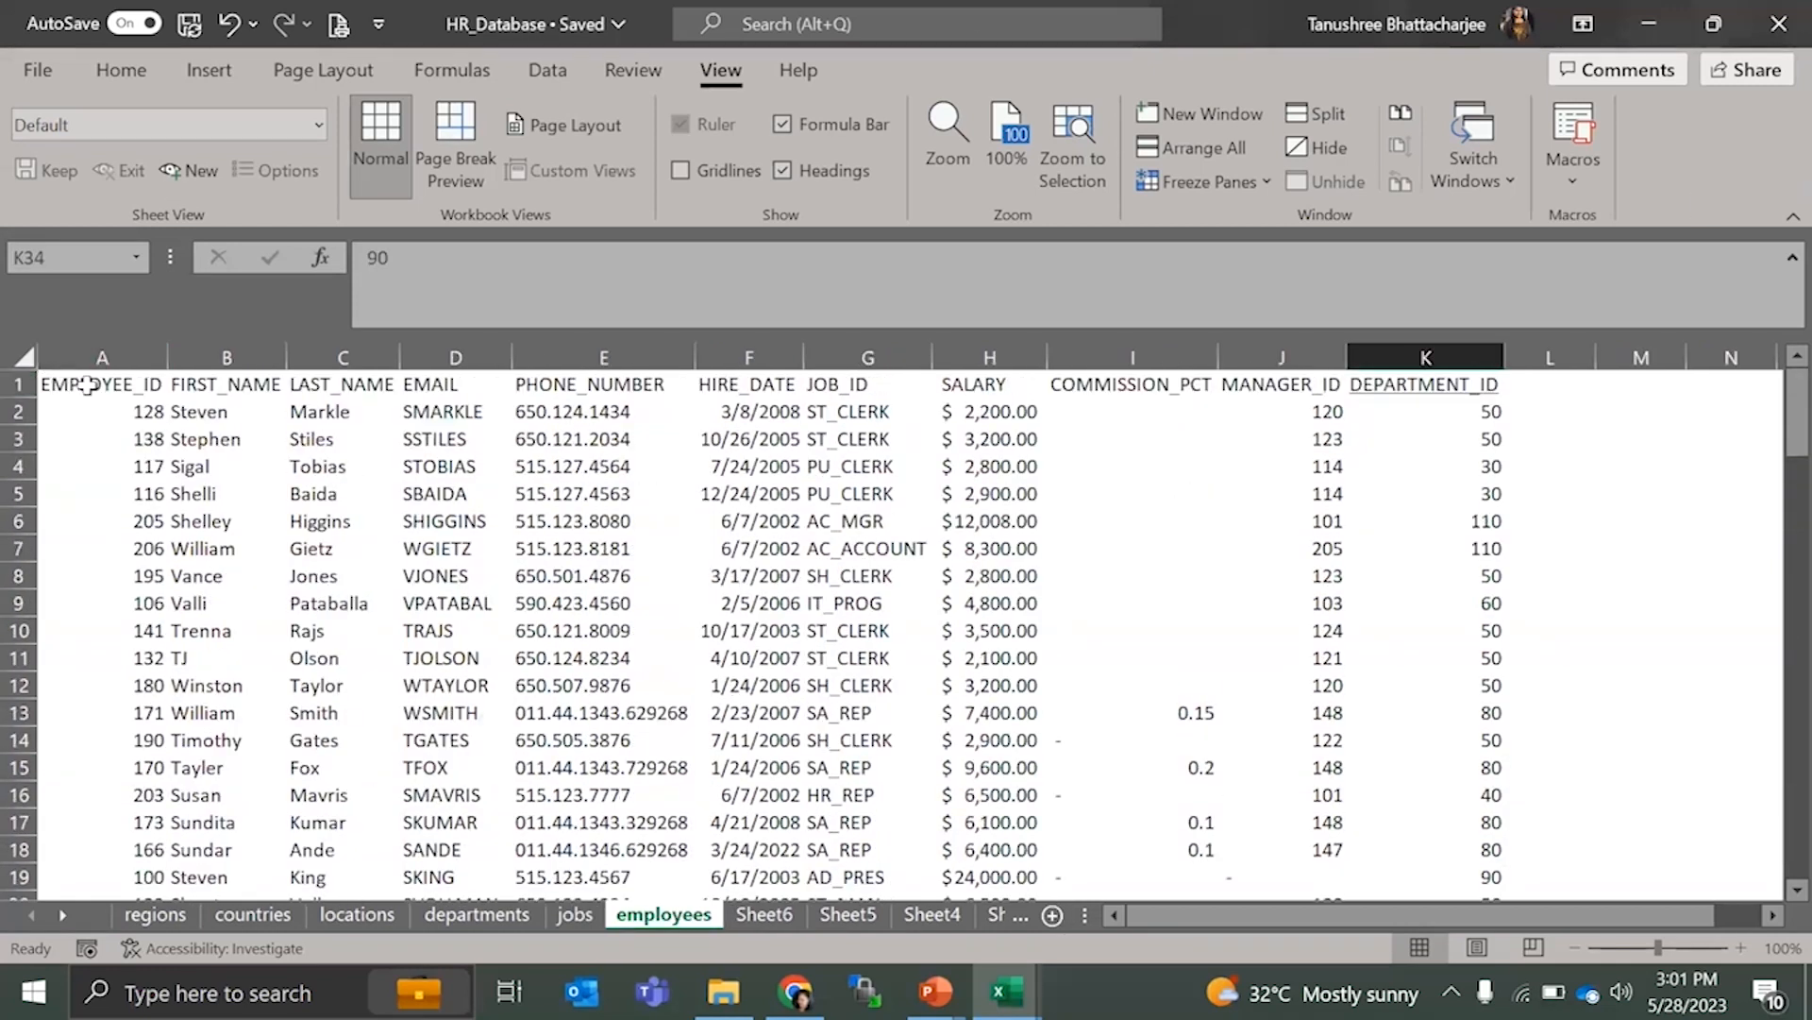
- Select the employee data from A1 through column K down to its last row and fill it with light blue
drag(130, 385, 1496, 661)
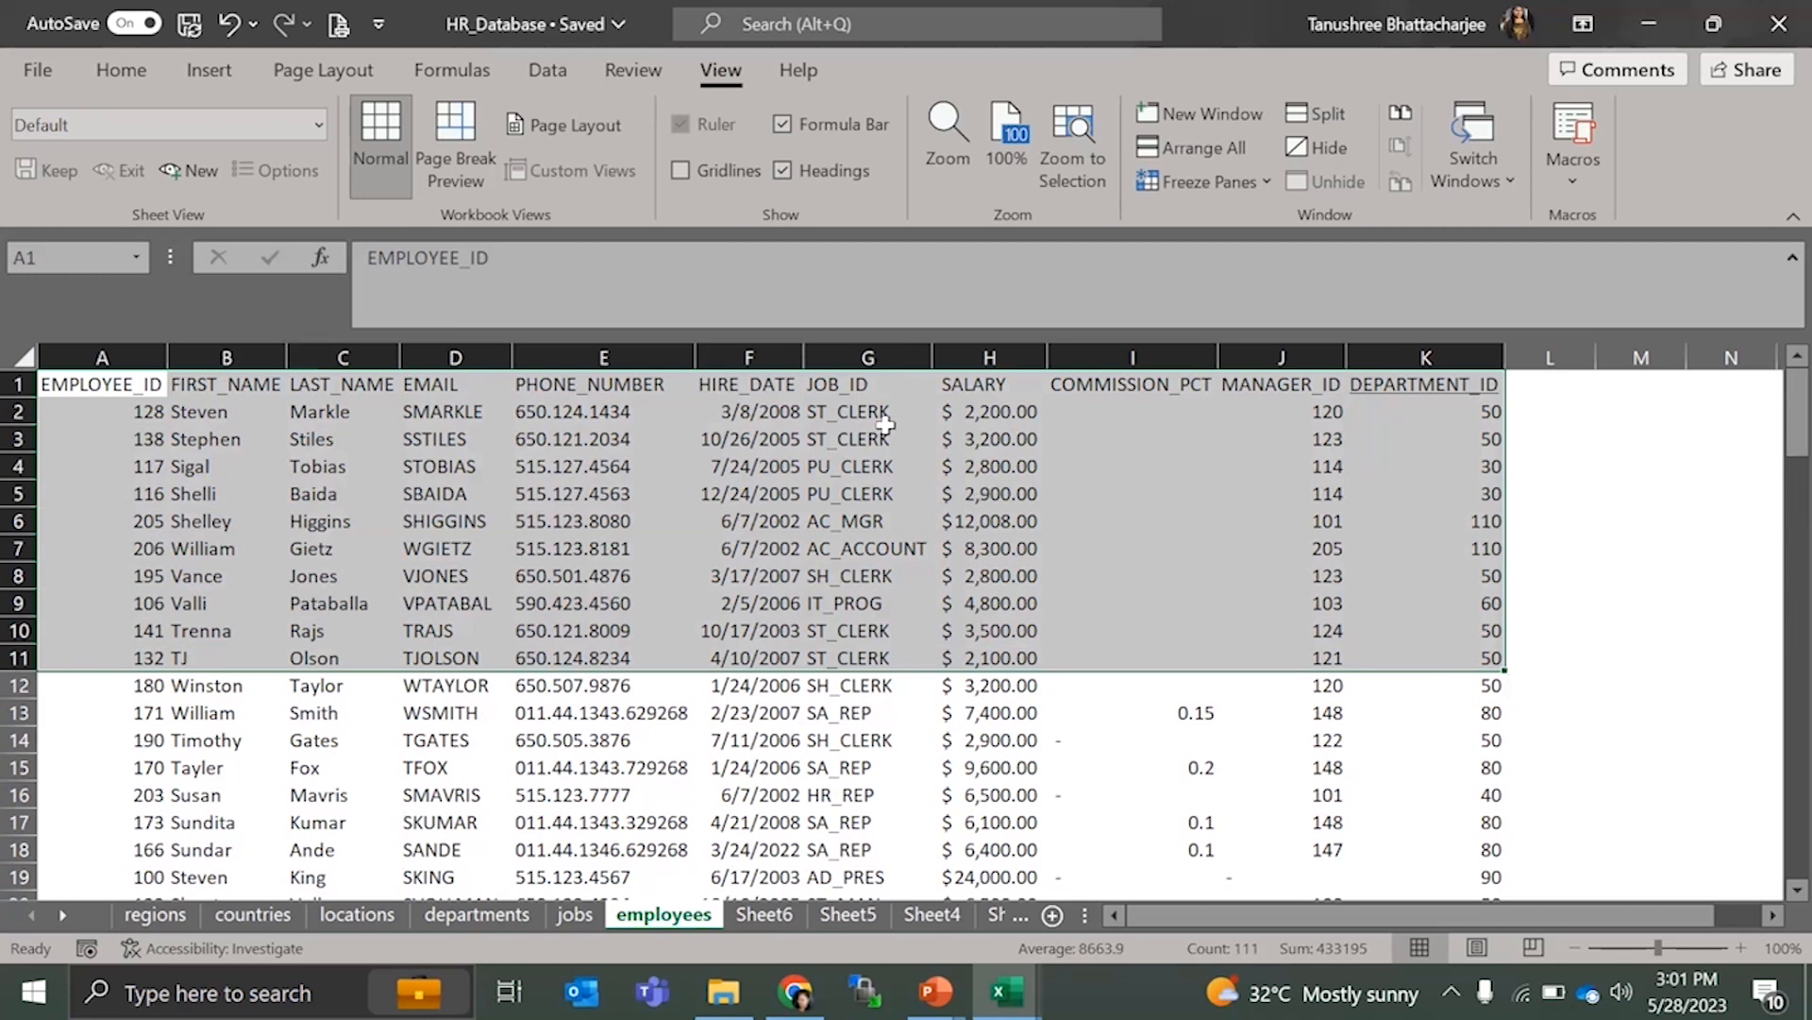
key(ctrl+shift+Down)
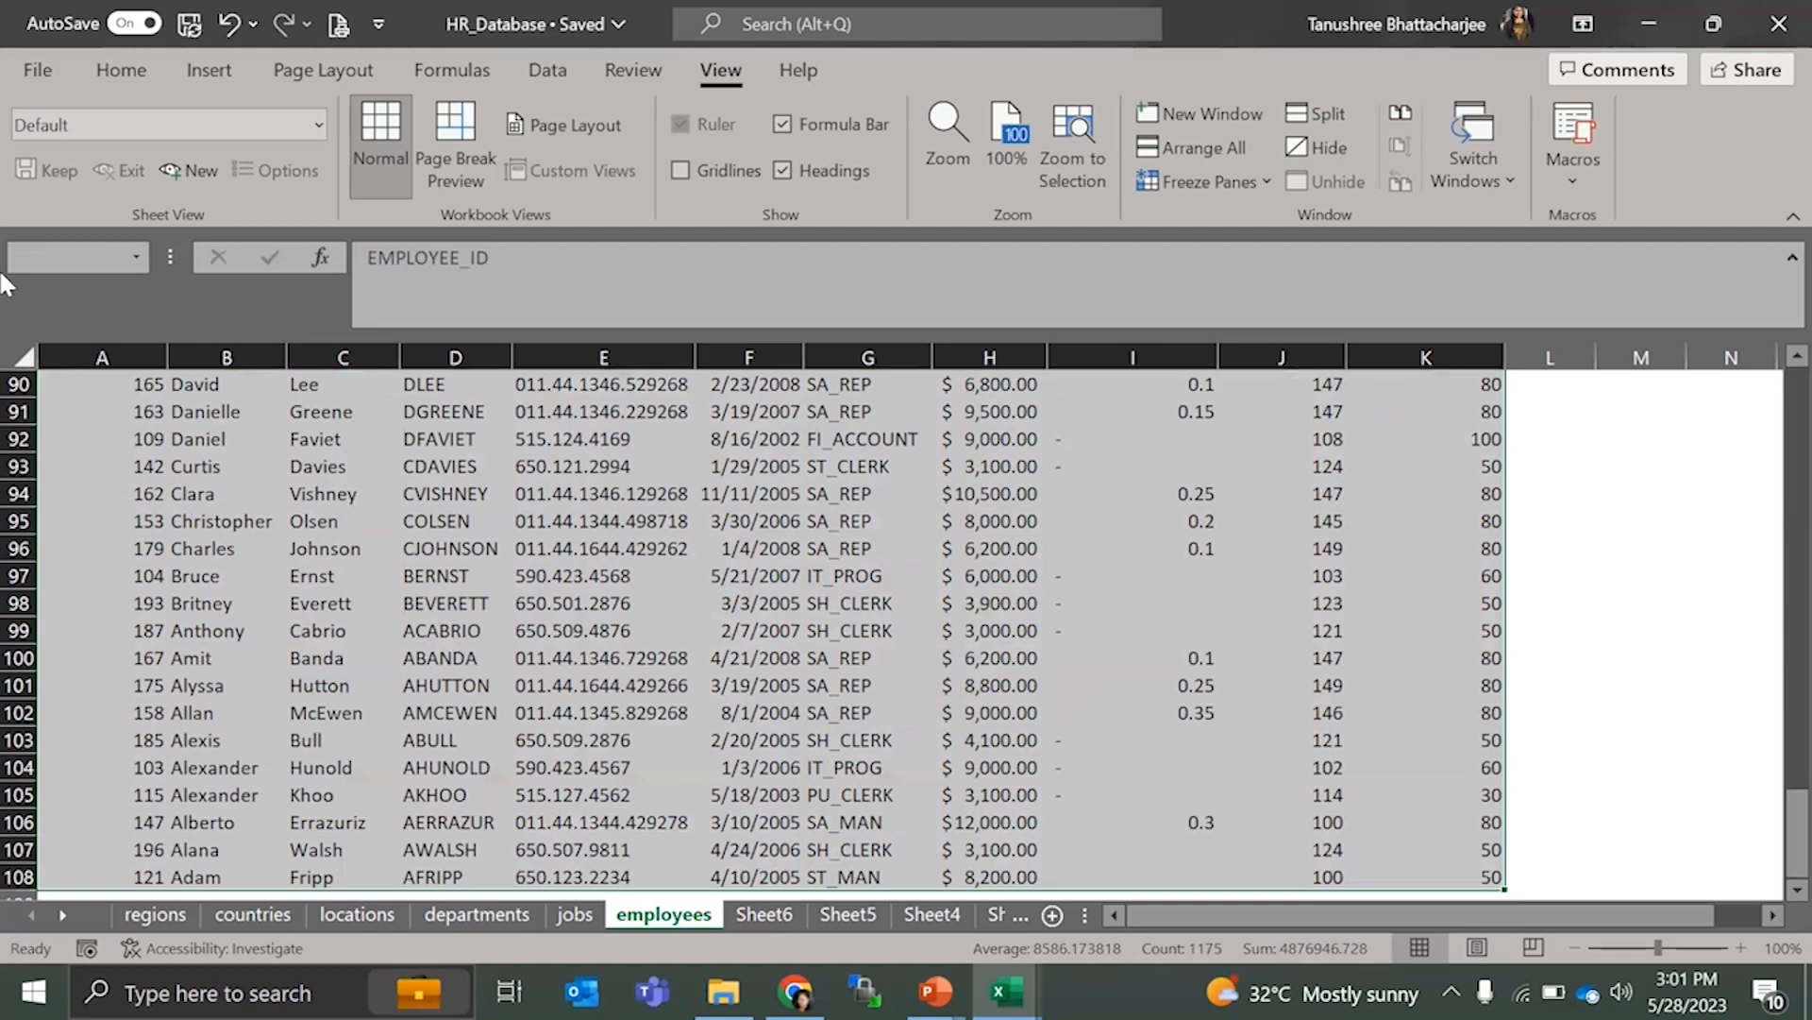
click(123, 71)
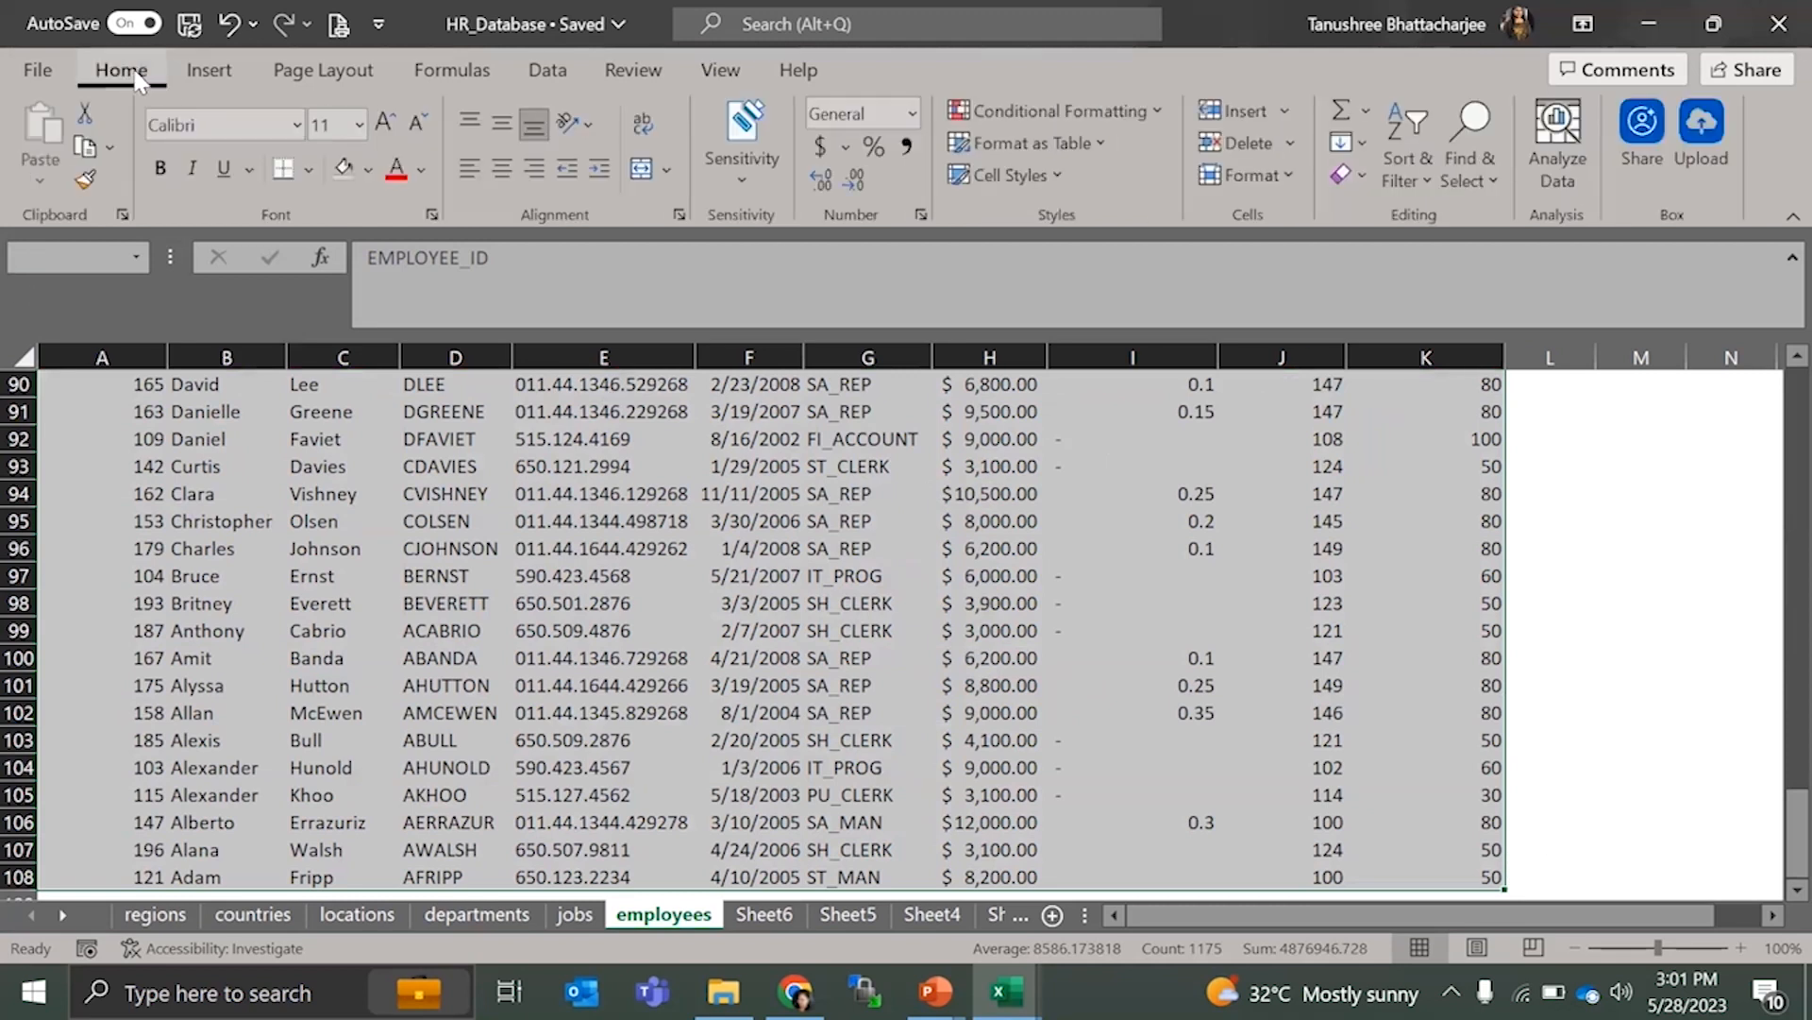
click(369, 171)
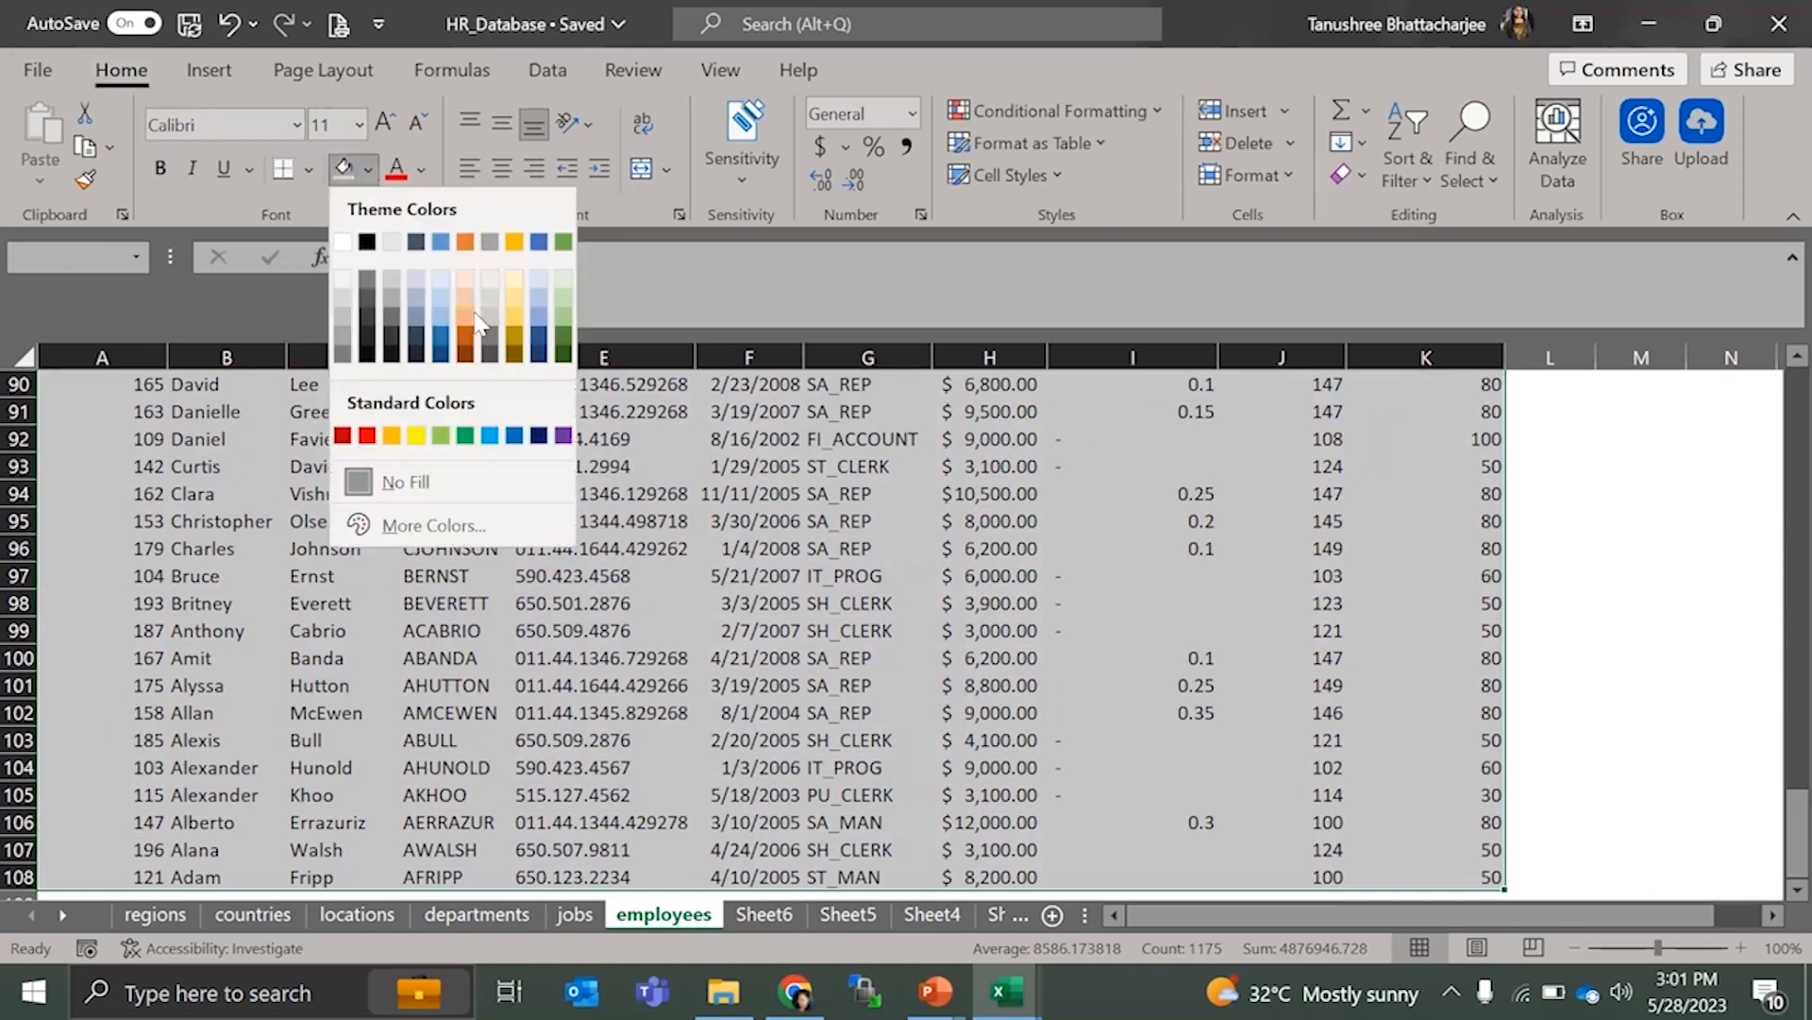
click(539, 314)
click(531, 583)
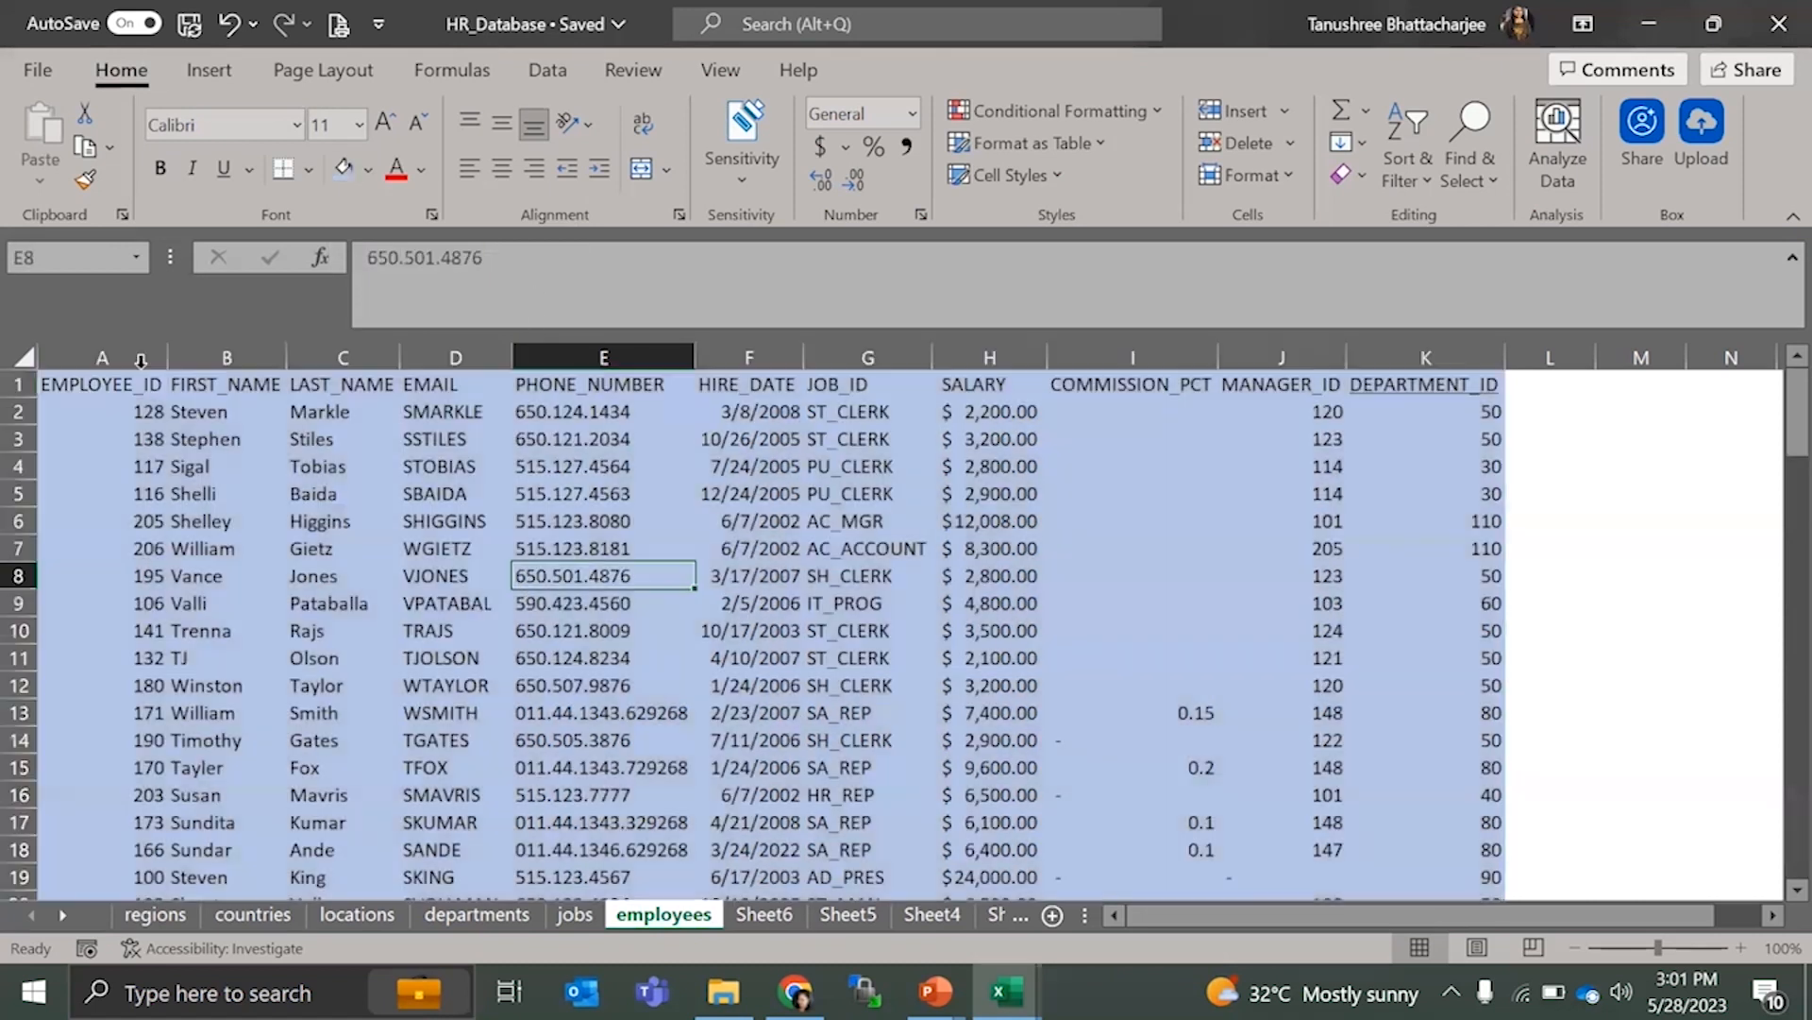
- Fill the header row A1:K1 with light orange
drag(125, 388, 1359, 386)
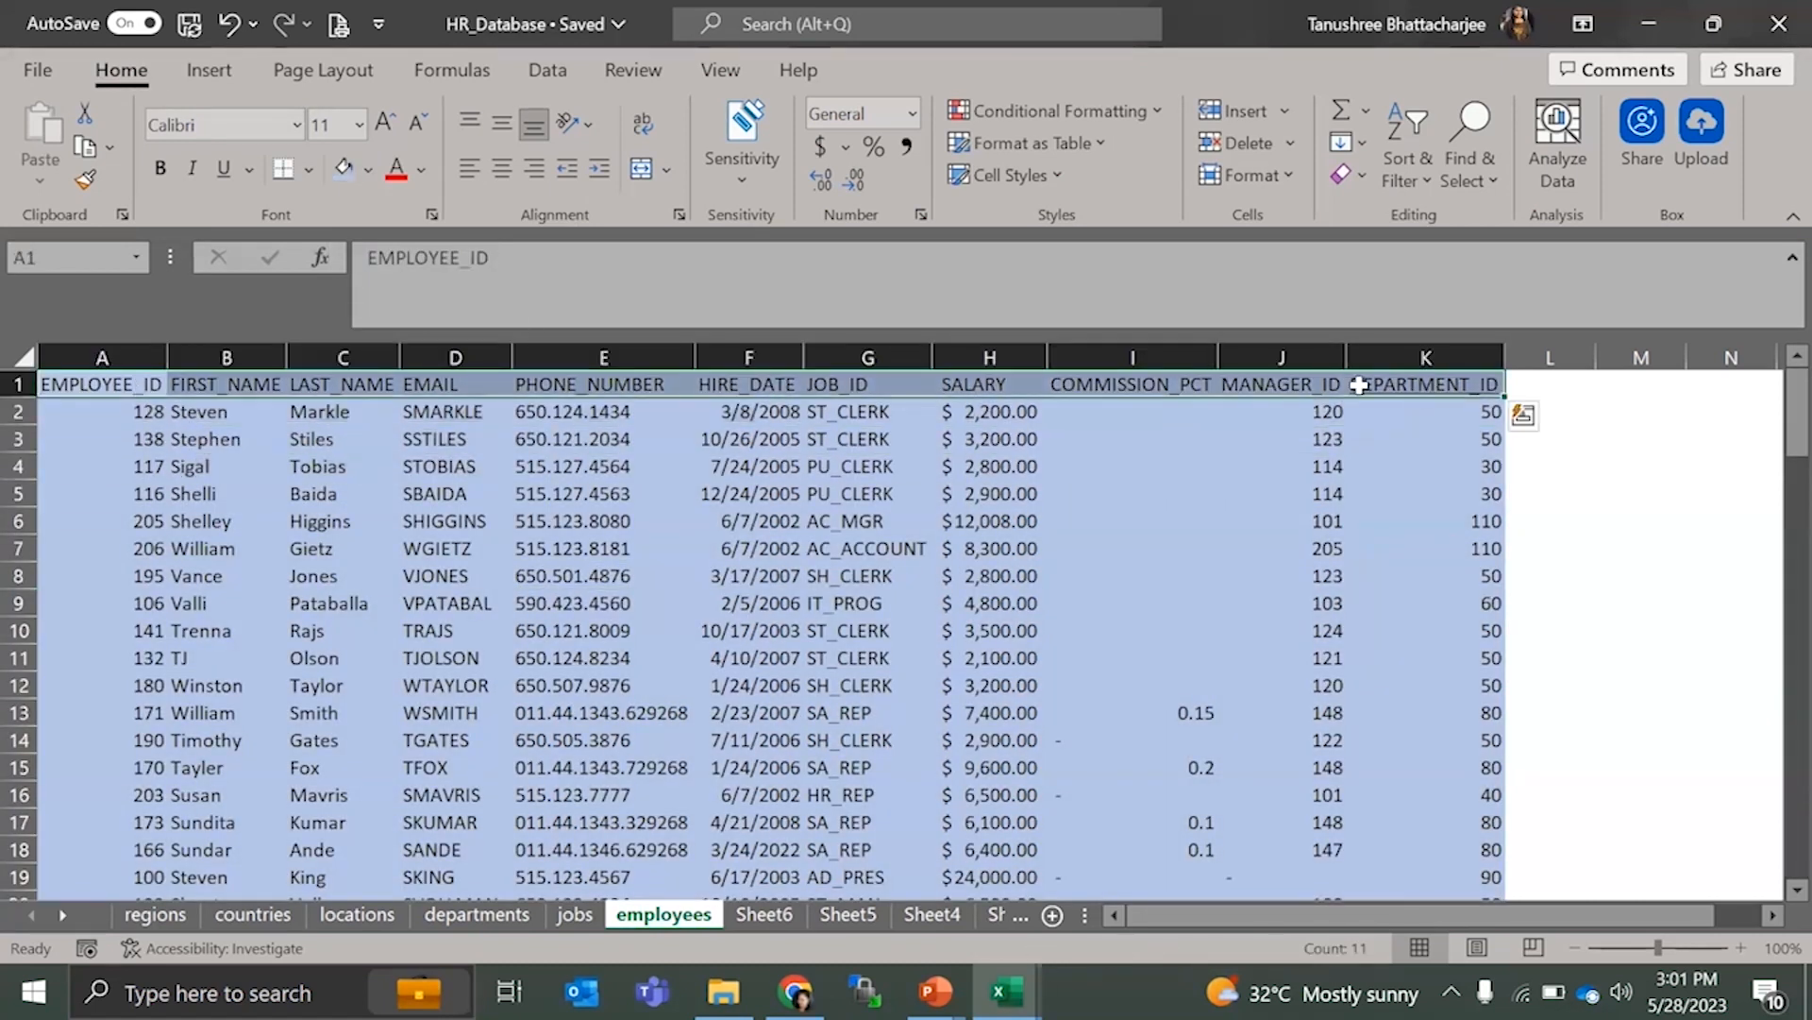
click(365, 171)
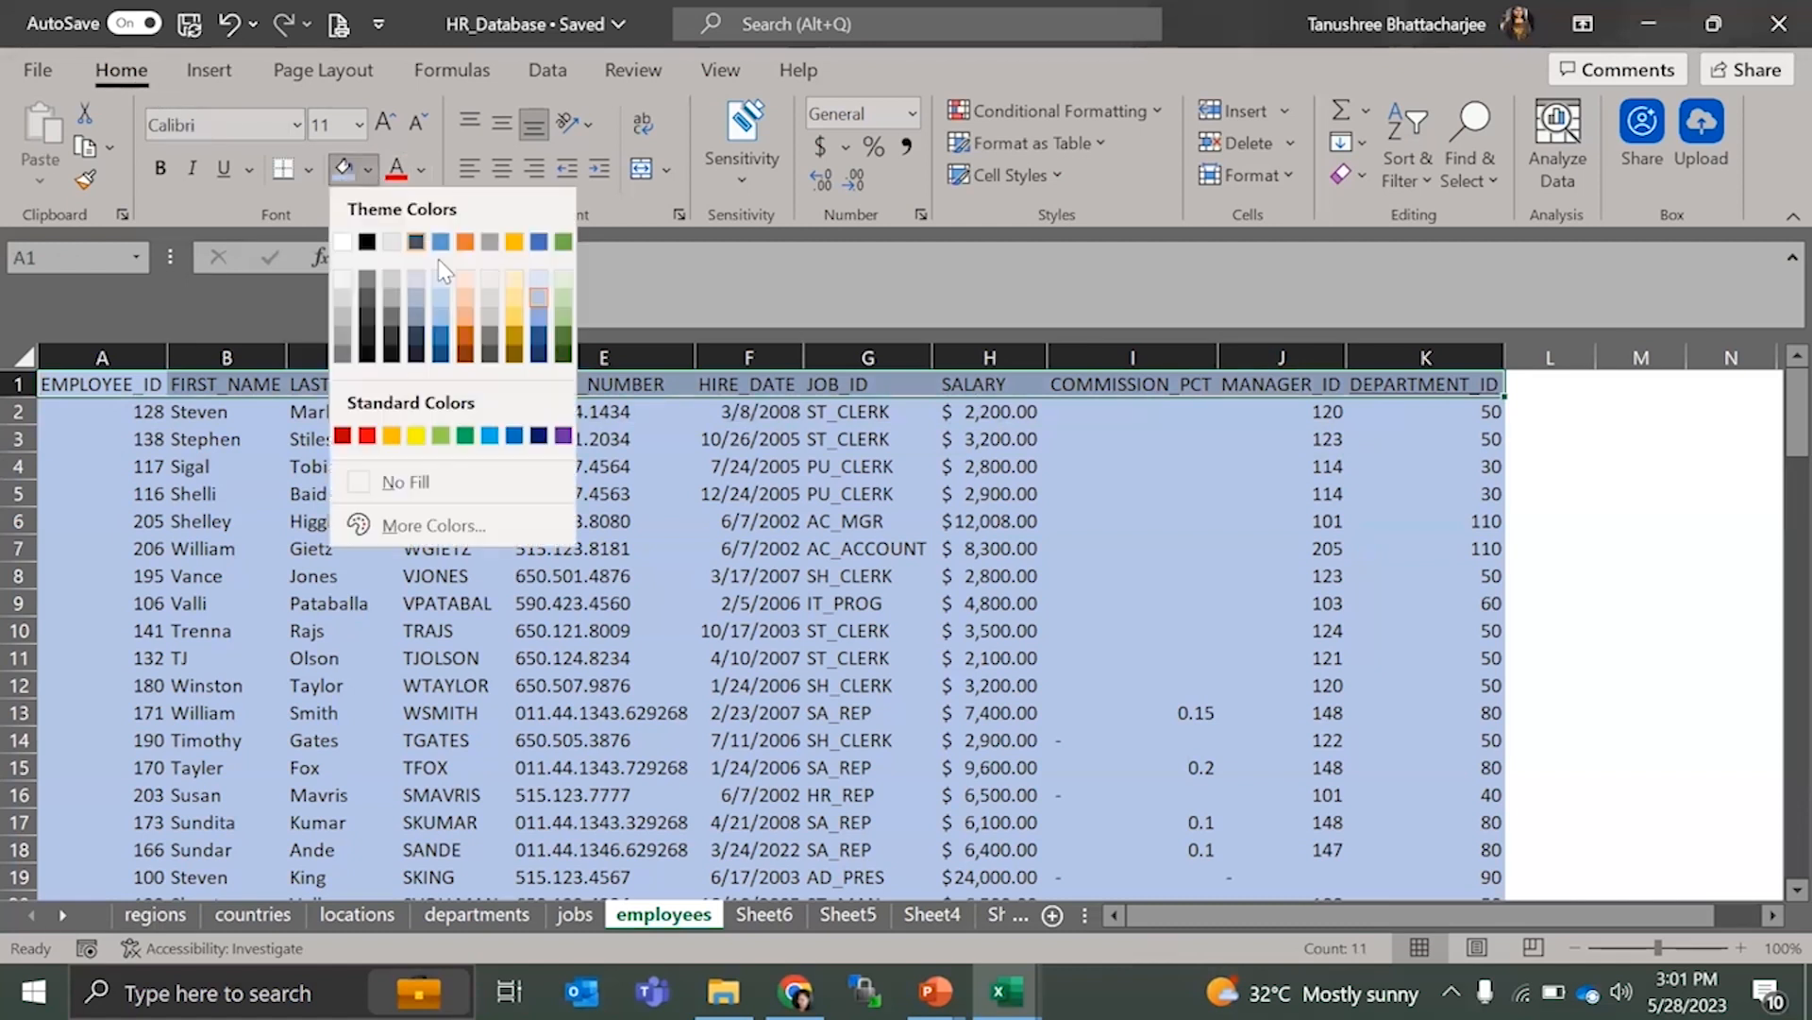
click(472, 316)
click(602, 527)
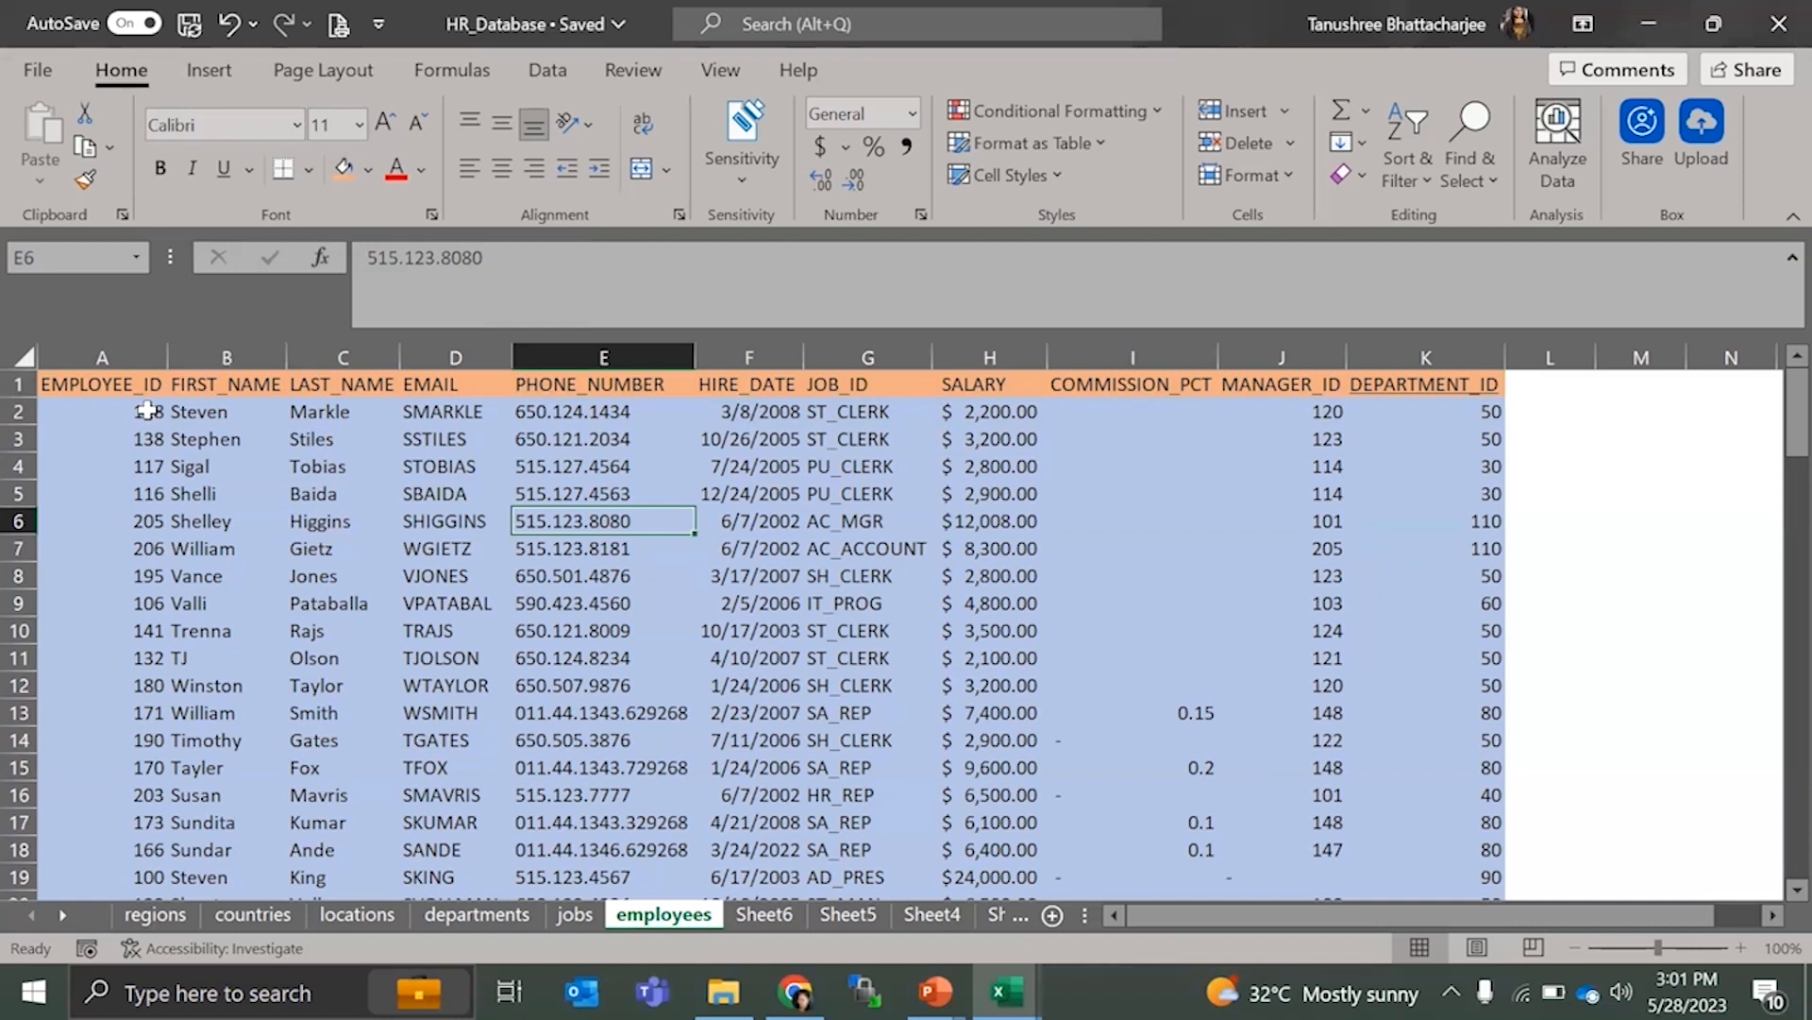
- Apply All Borders to the entire employee data table, including the header row
key(ctrl+a)
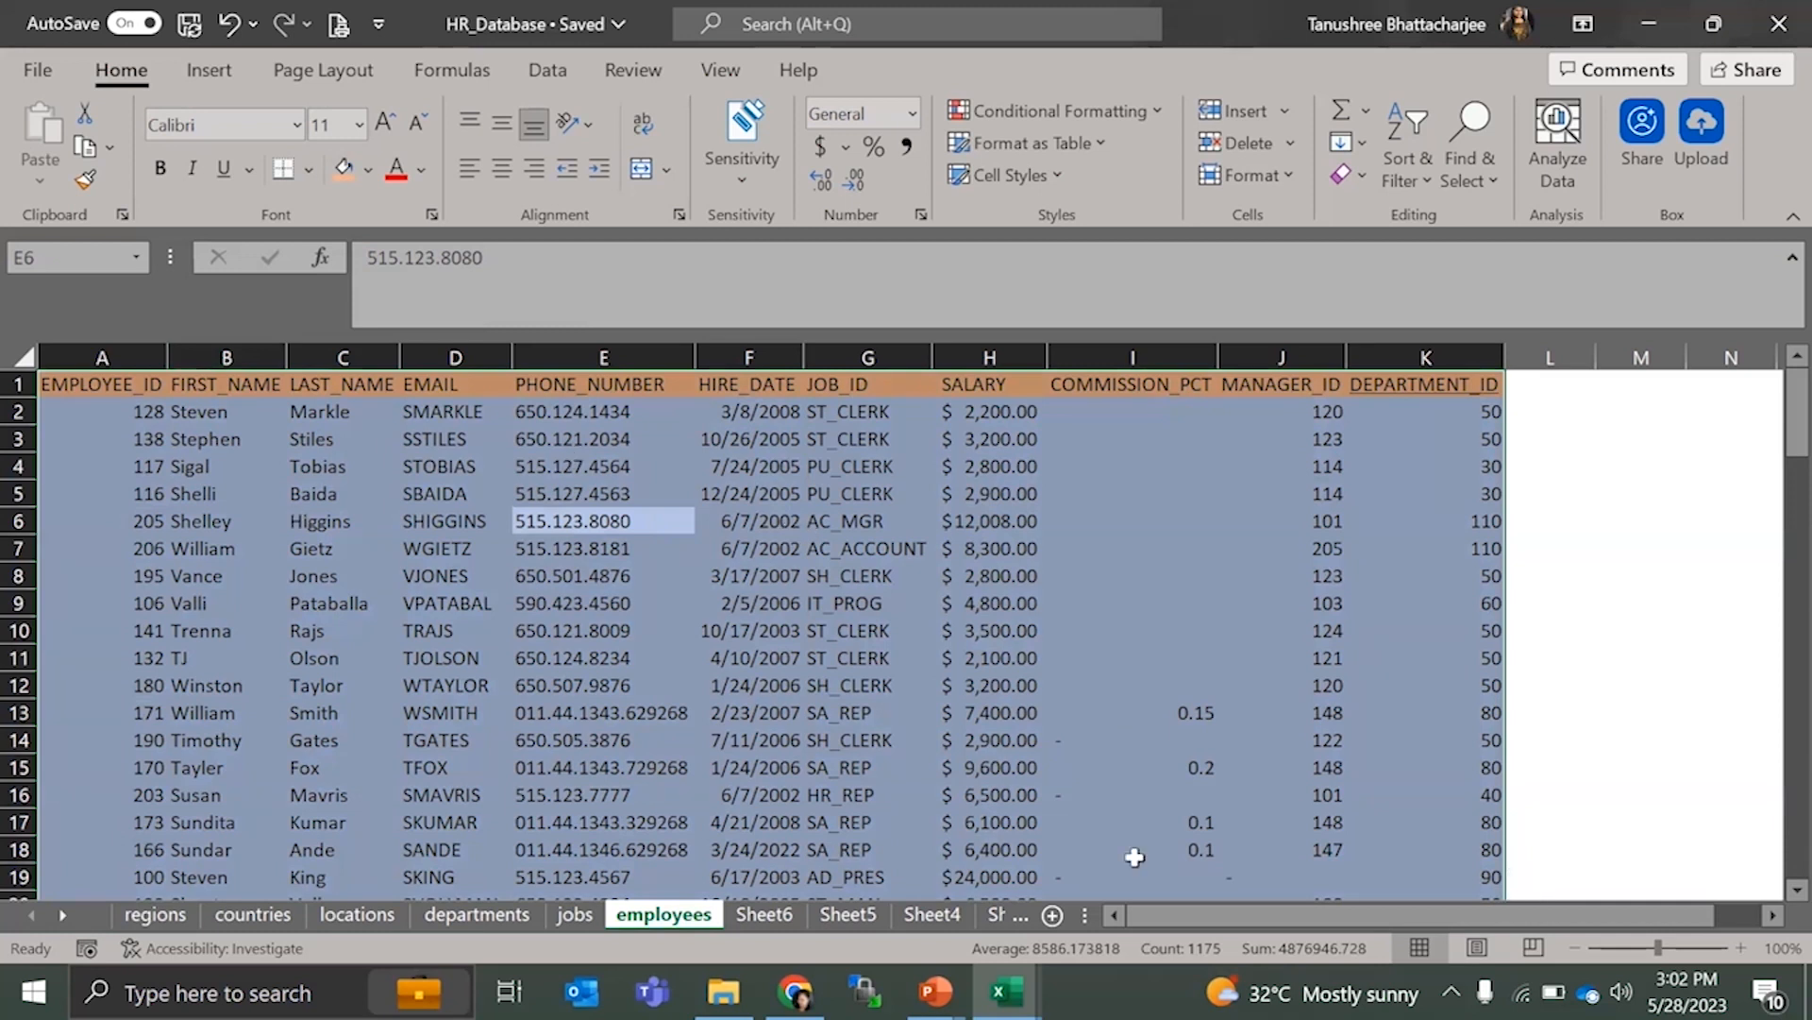
click(310, 176)
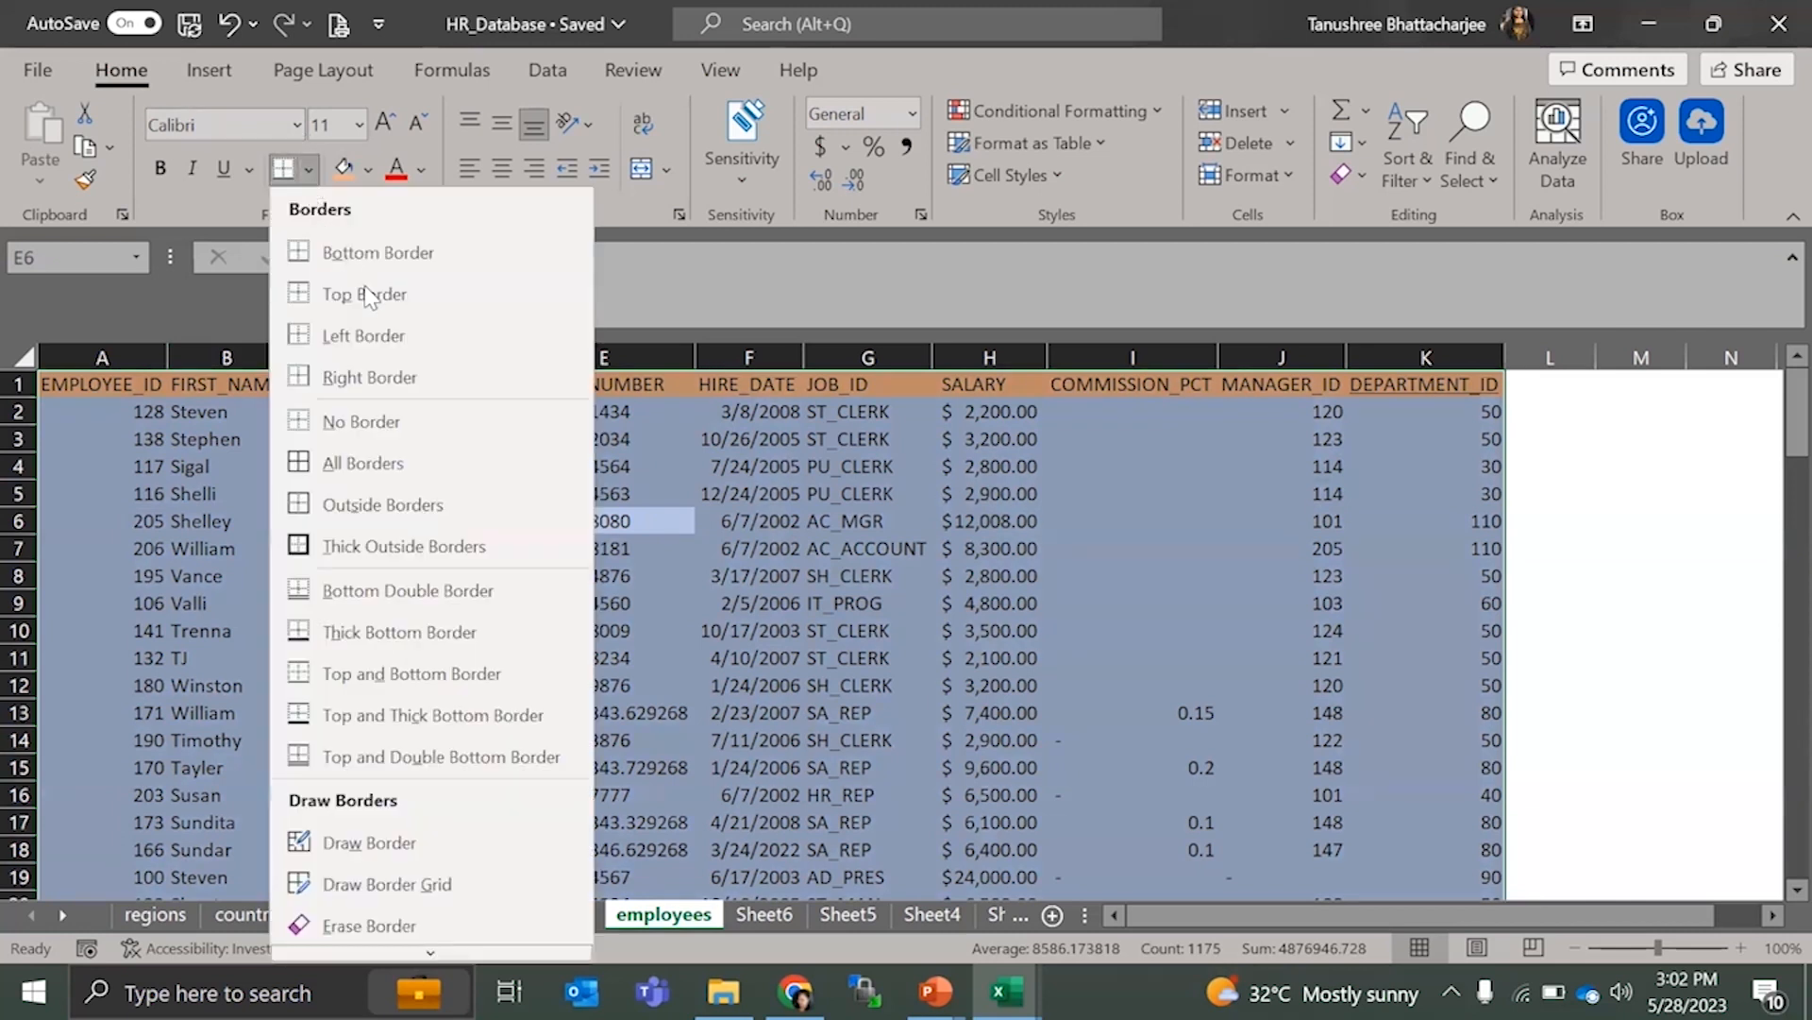
click(417, 463)
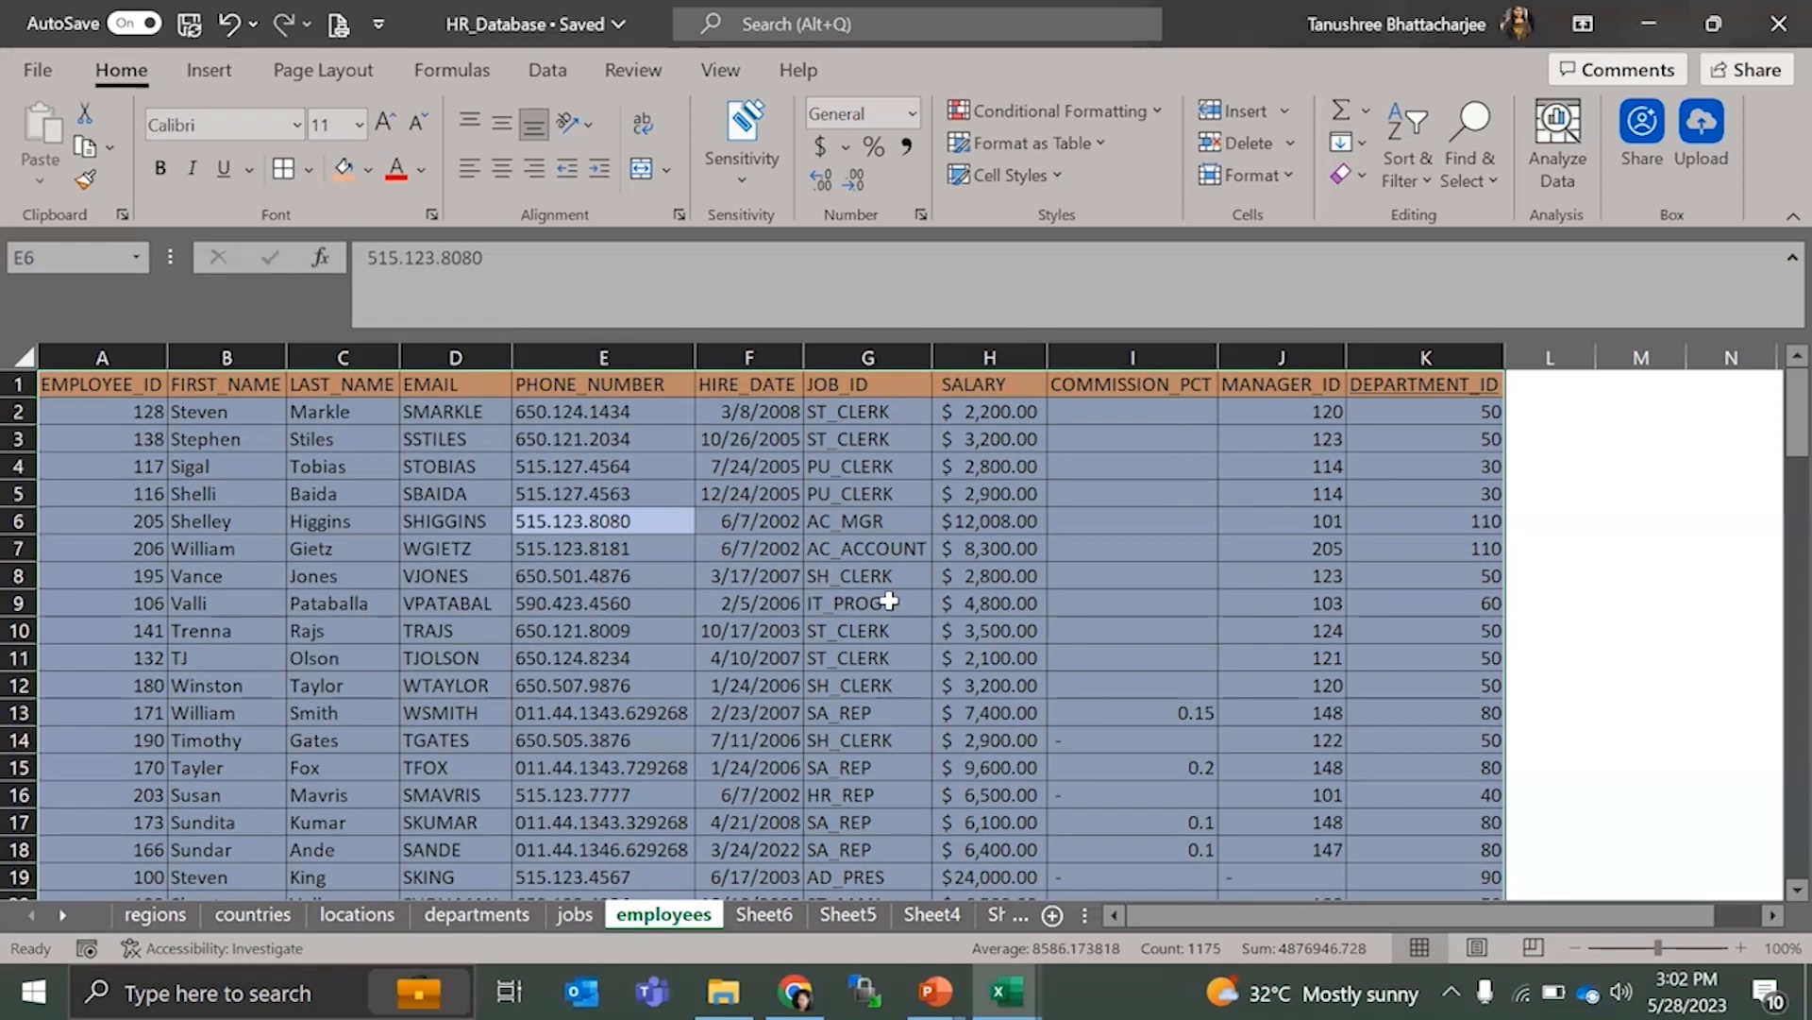
click(783, 574)
click(1591, 610)
click(1652, 575)
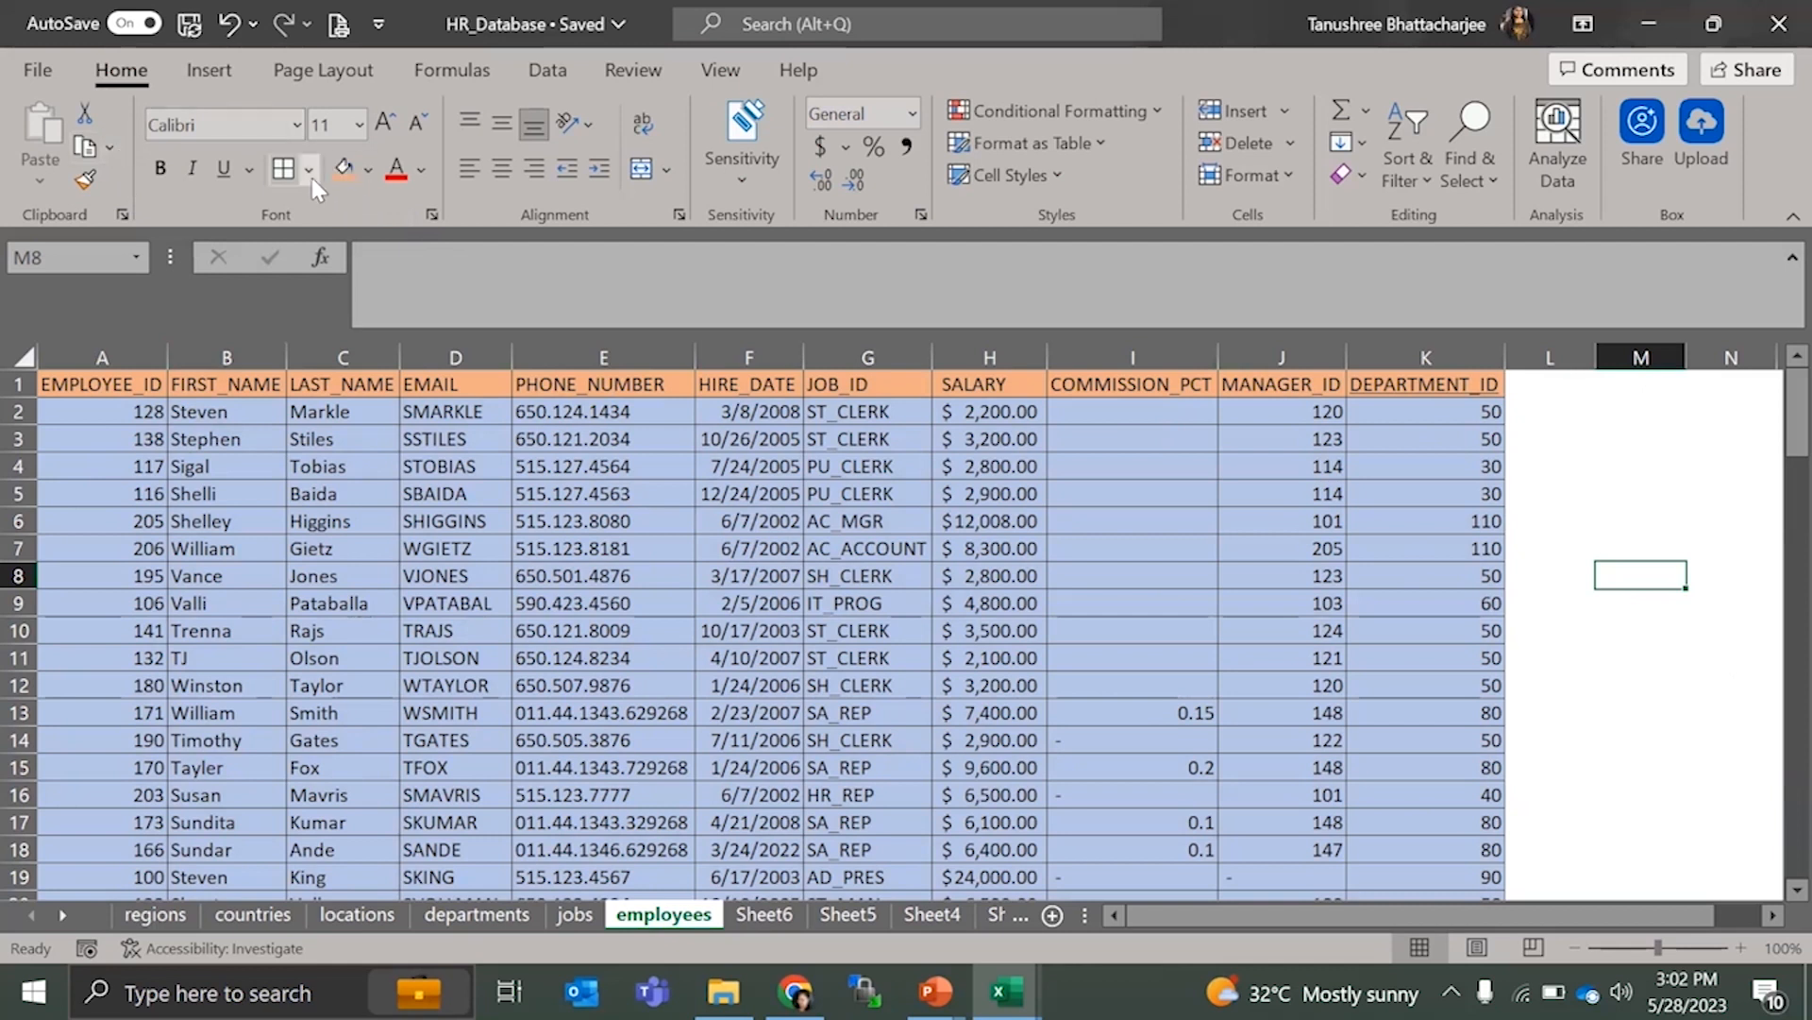
- Apply Thick Outside Borders around the whole employee data table
click(960, 676)
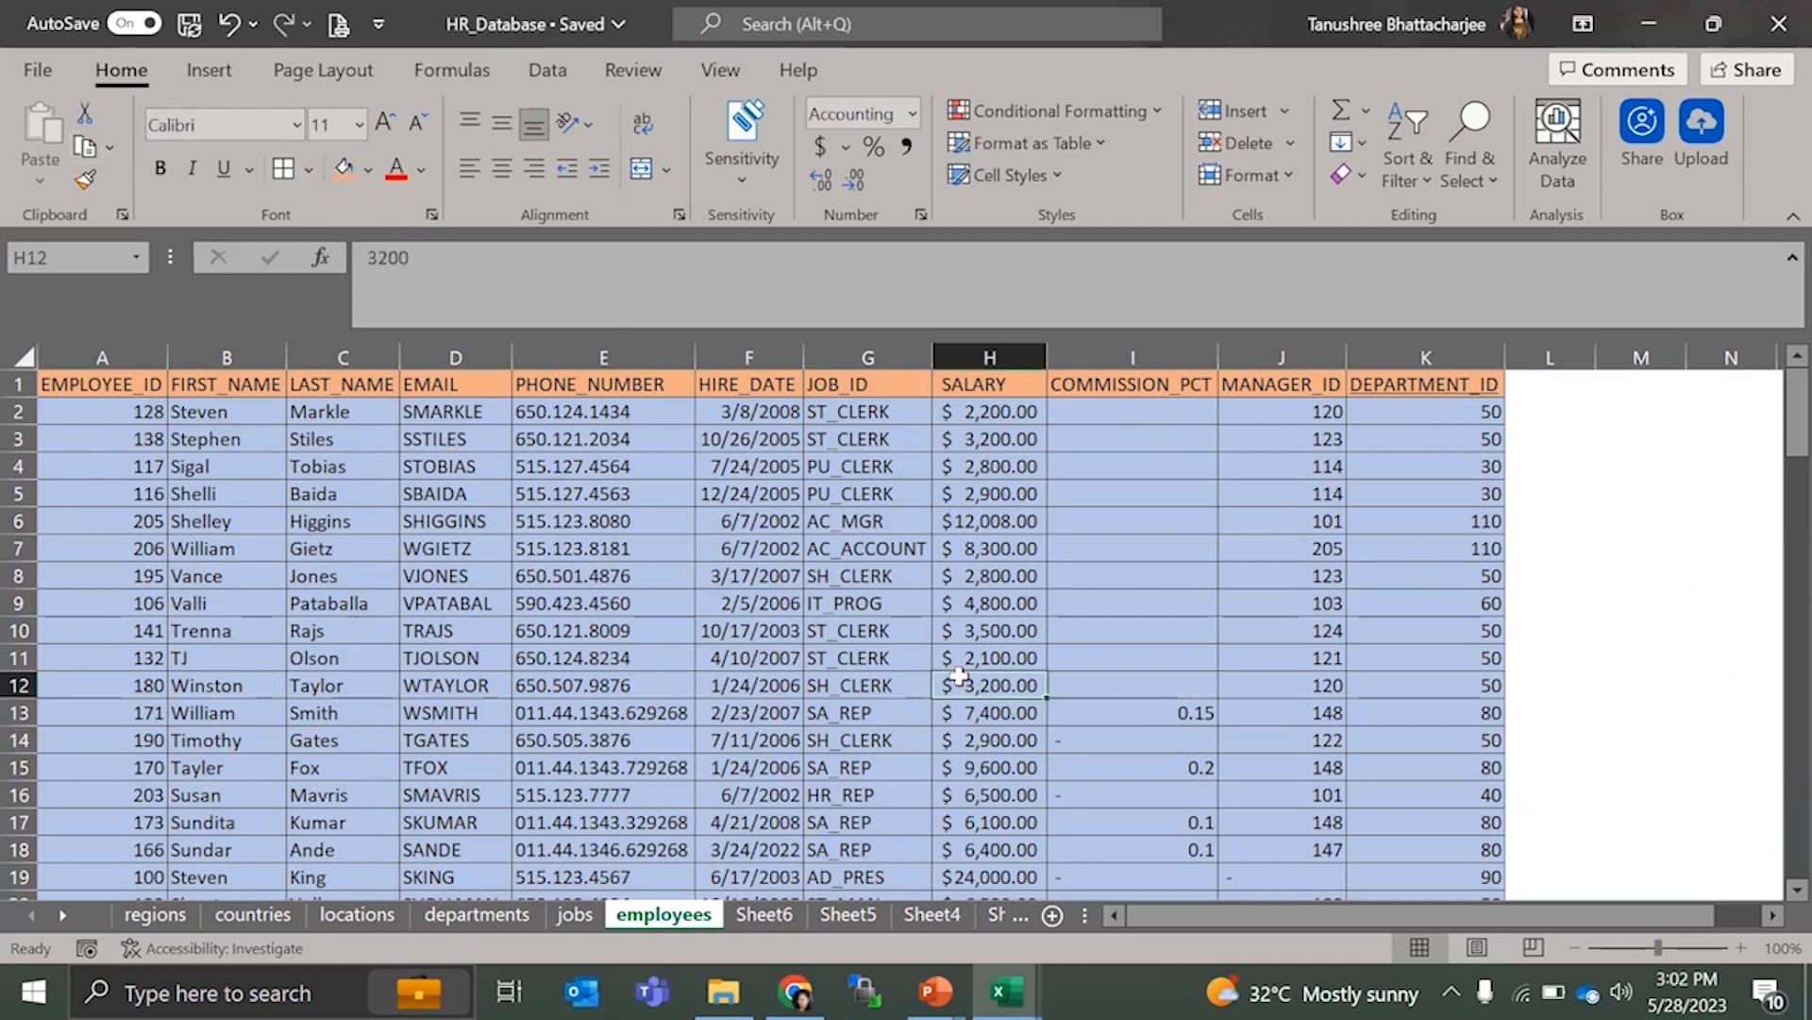
key(ctrl+a)
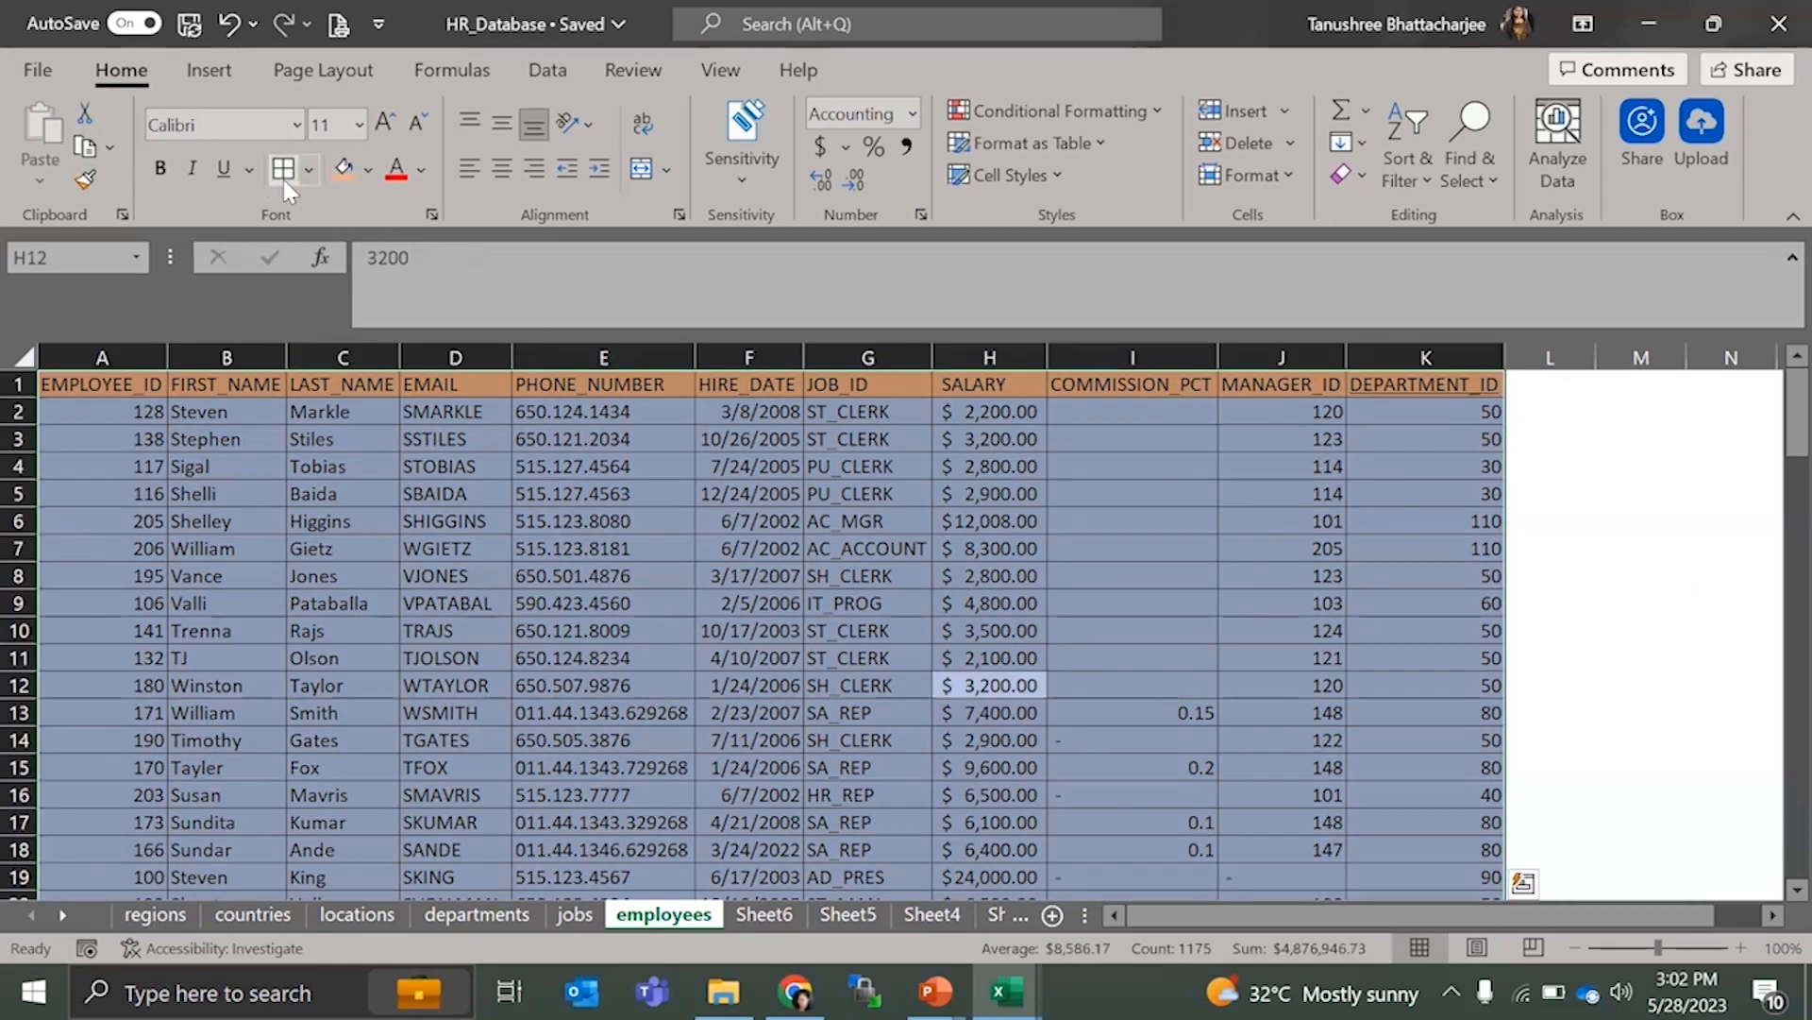
click(308, 170)
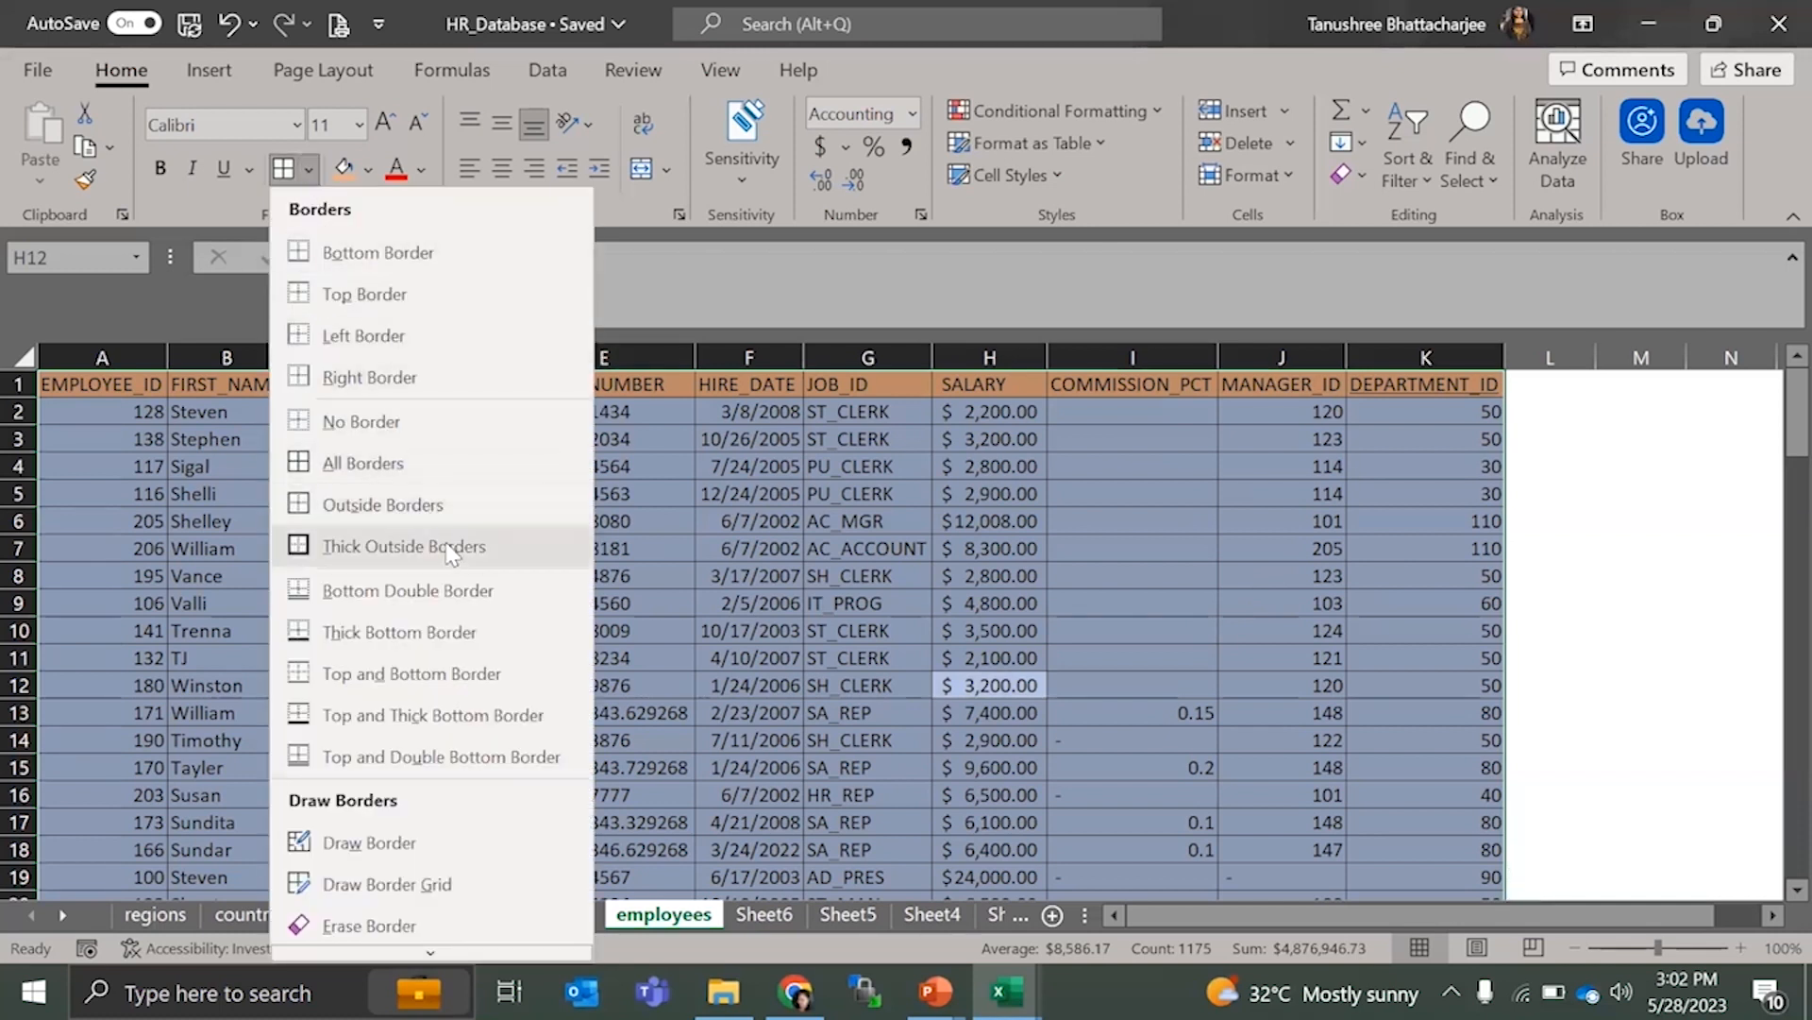
click(420, 539)
click(1654, 598)
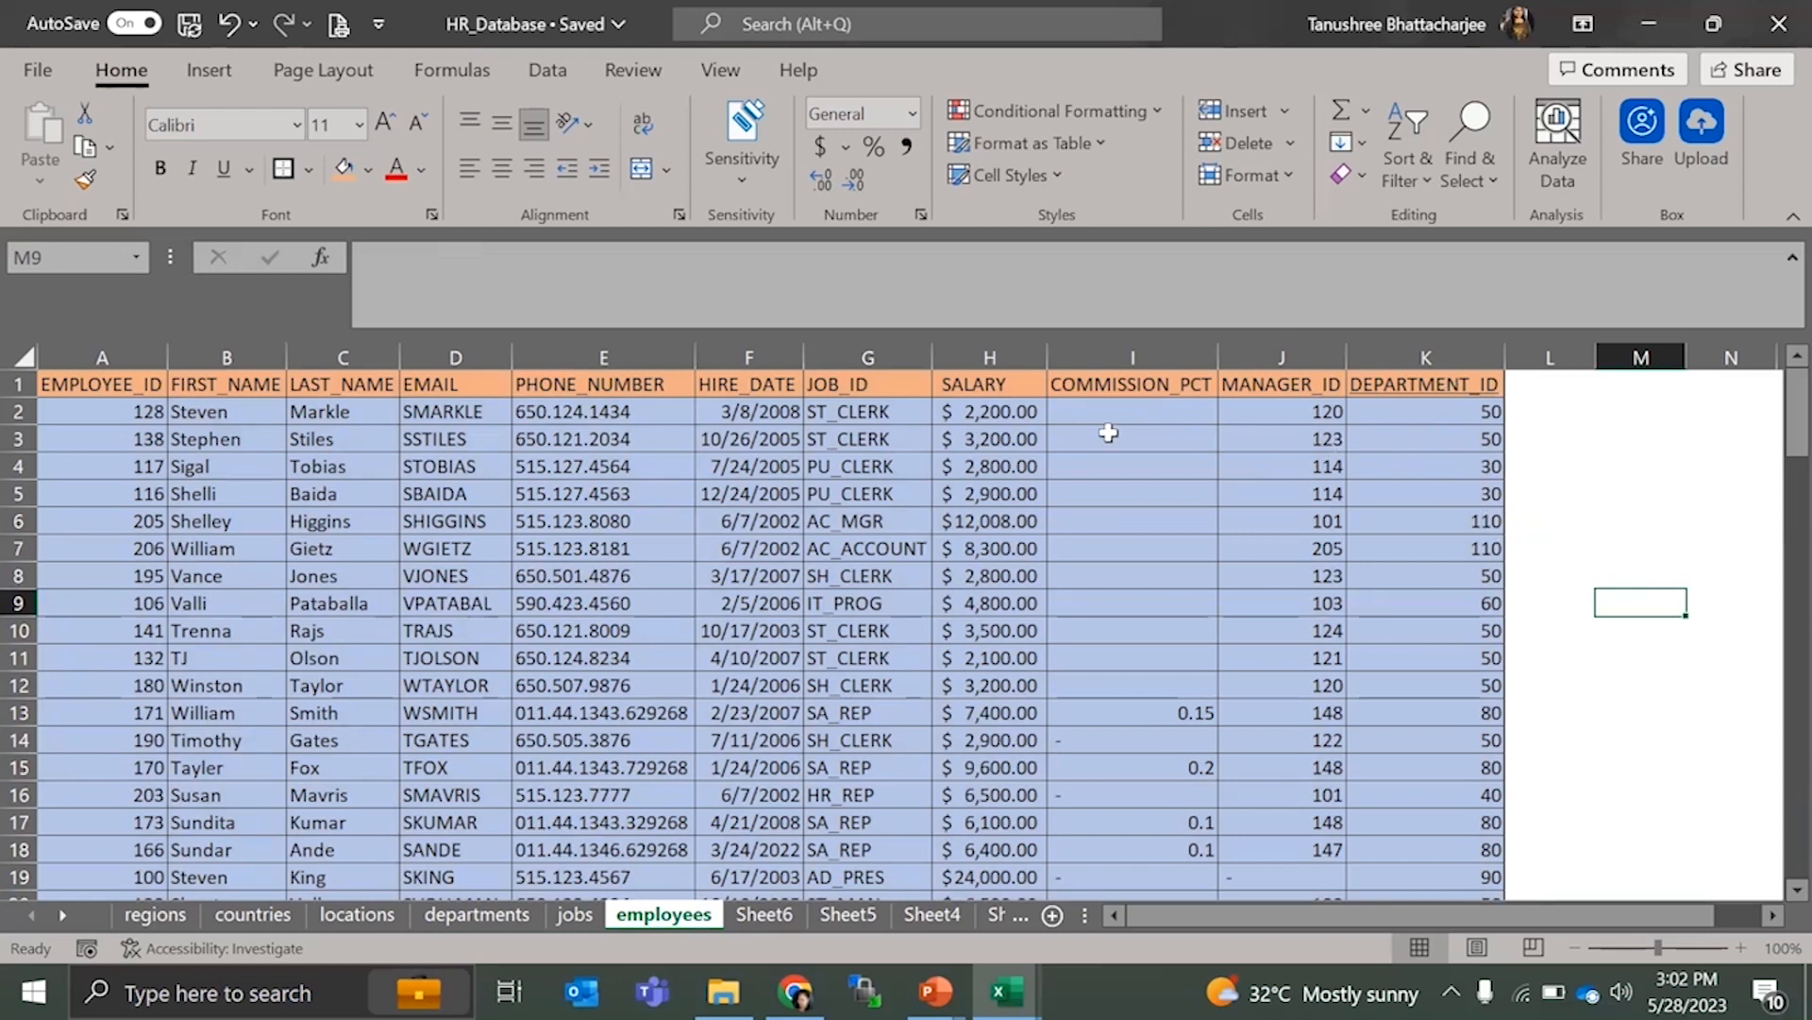
click(308, 170)
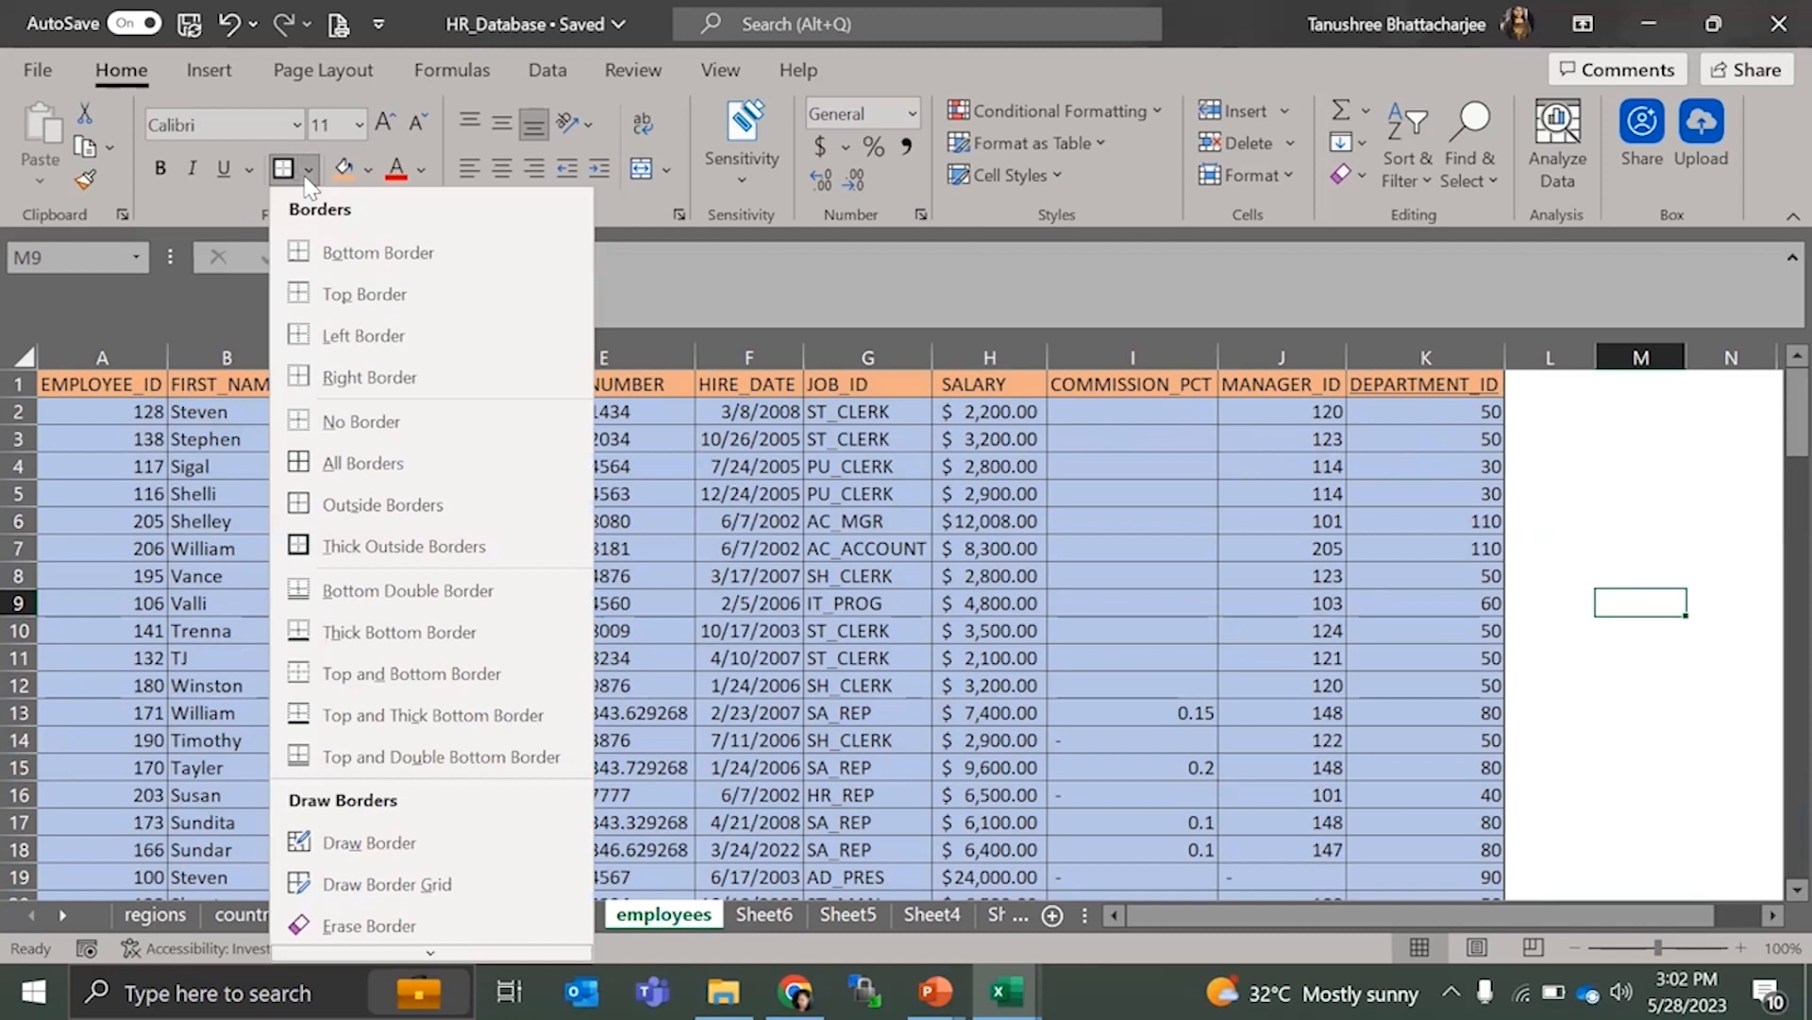
click(1372, 480)
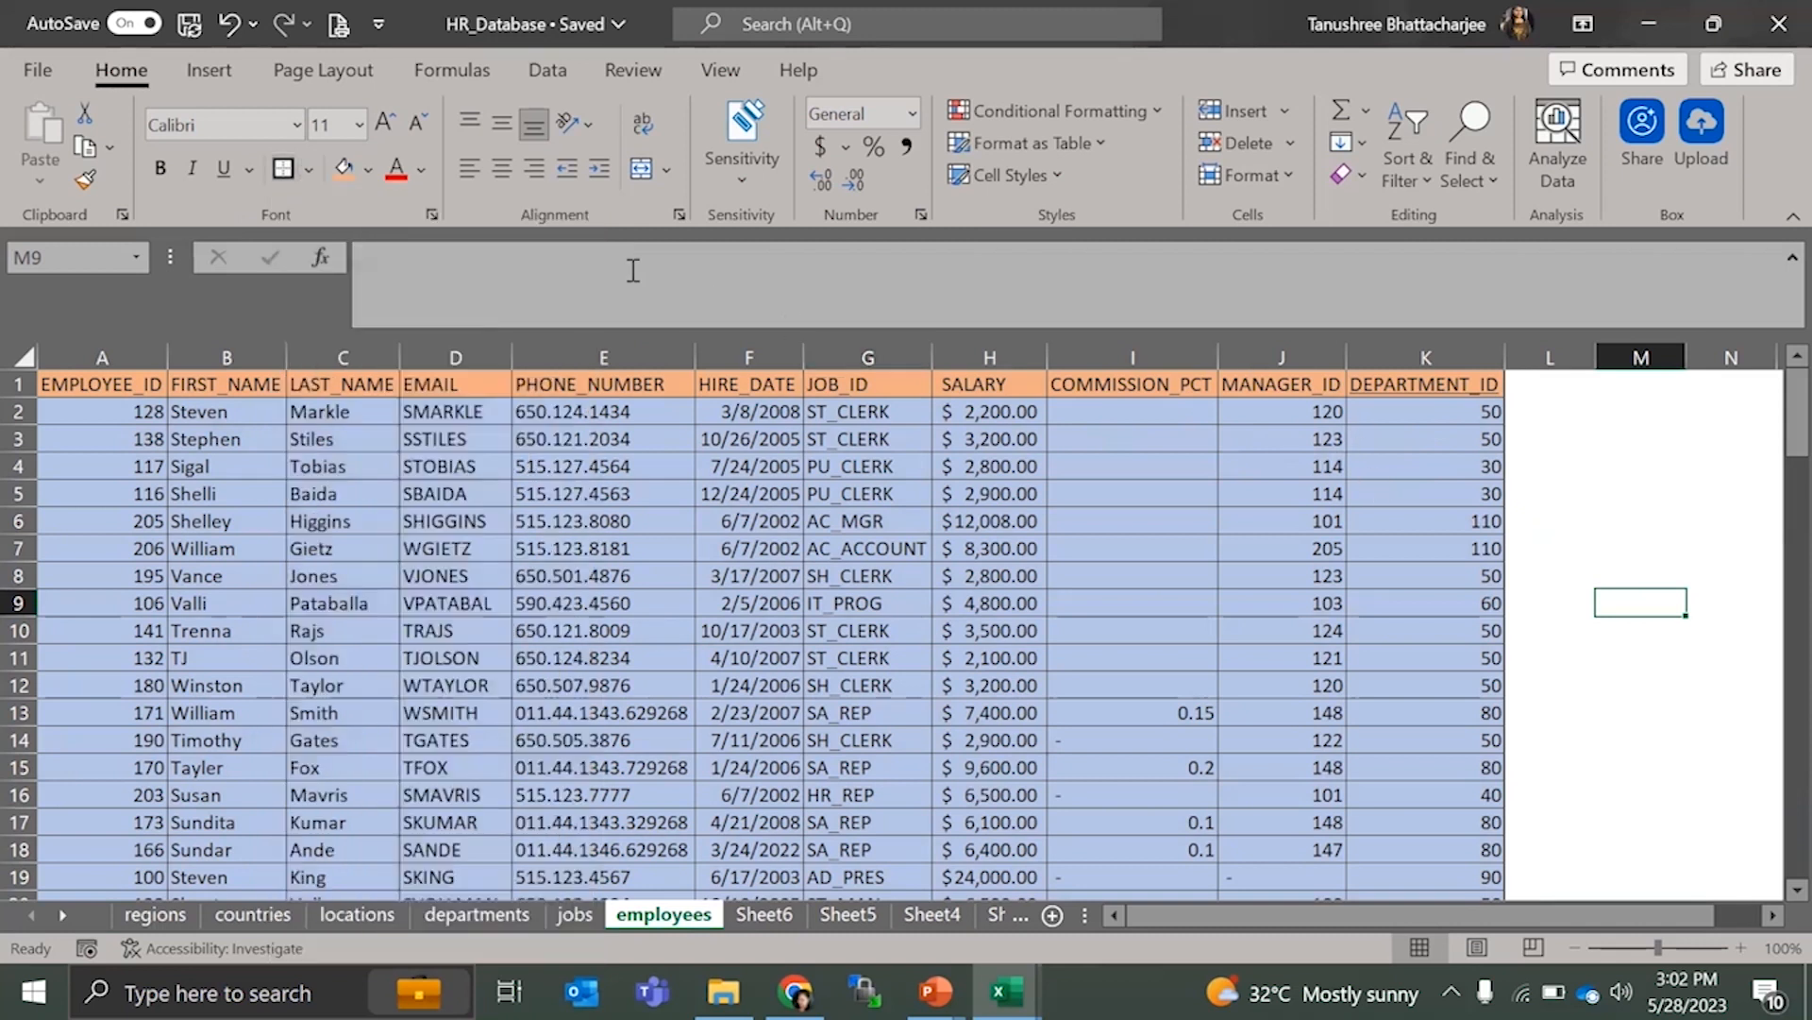
click(368, 171)
click(977, 675)
- Fill the header row A1:K1 with the darkest orange theme shade and set its font color to white
drag(142, 382, 1426, 359)
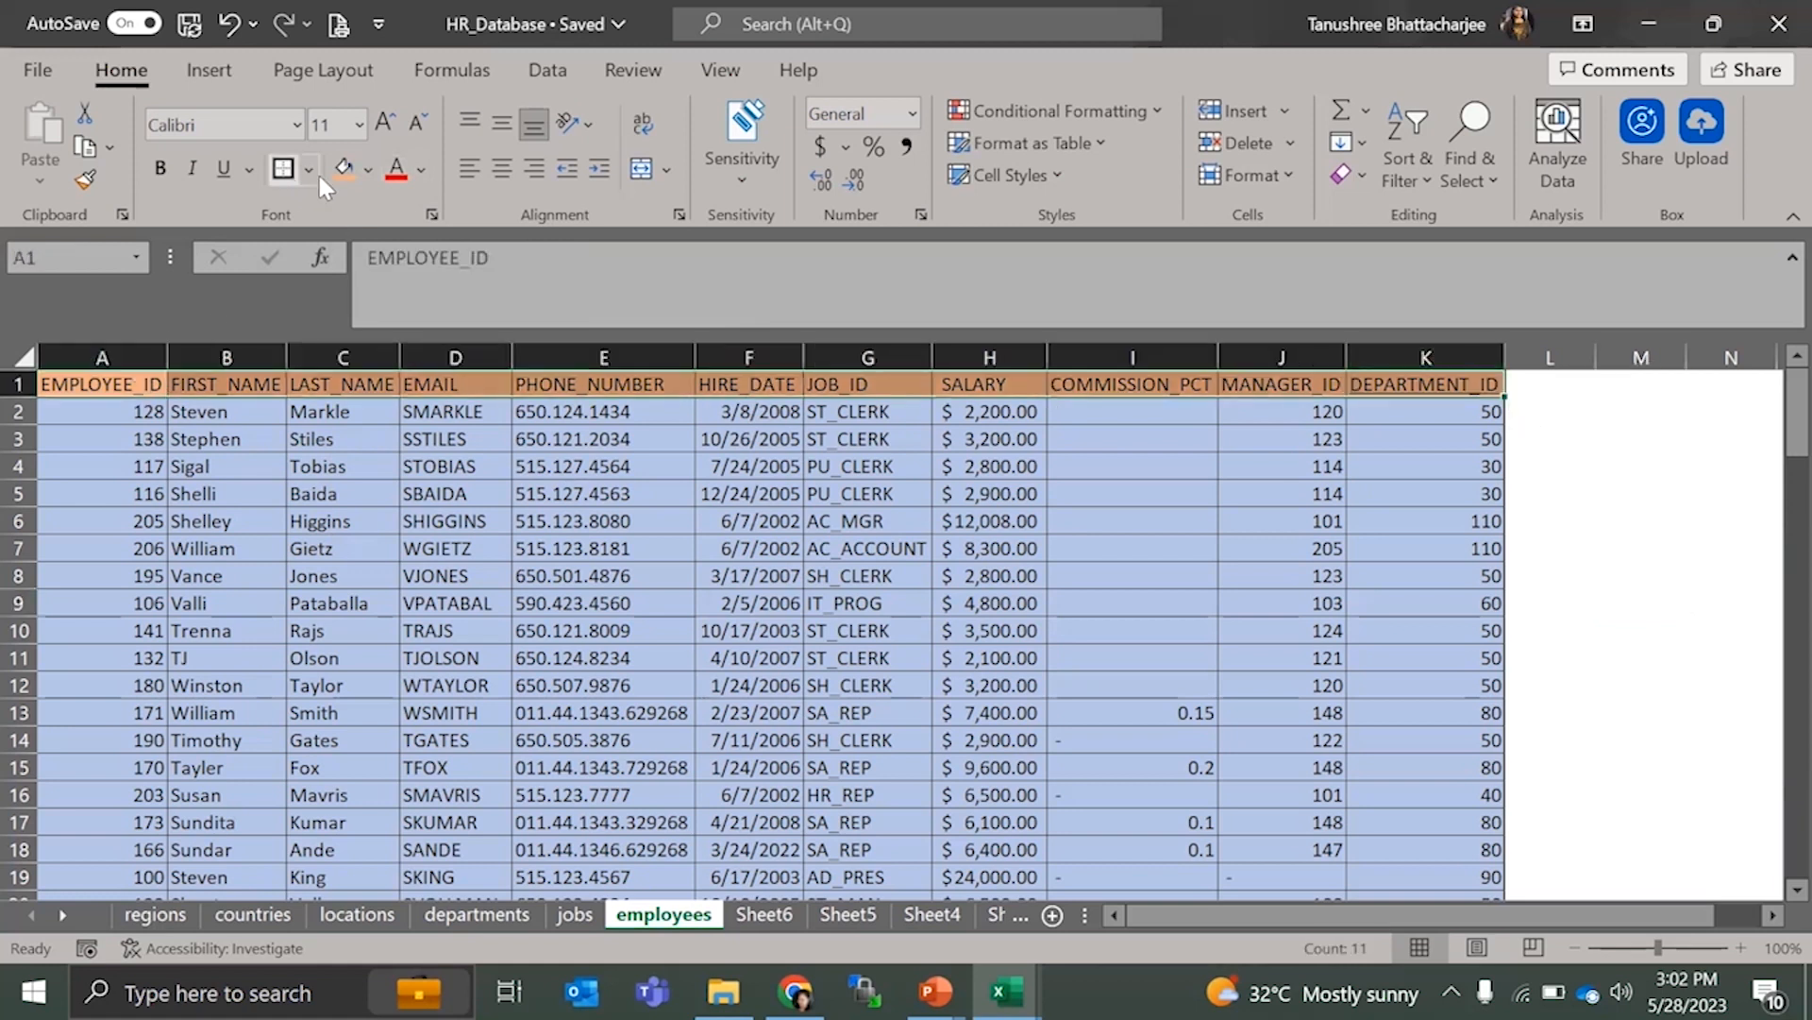
click(367, 171)
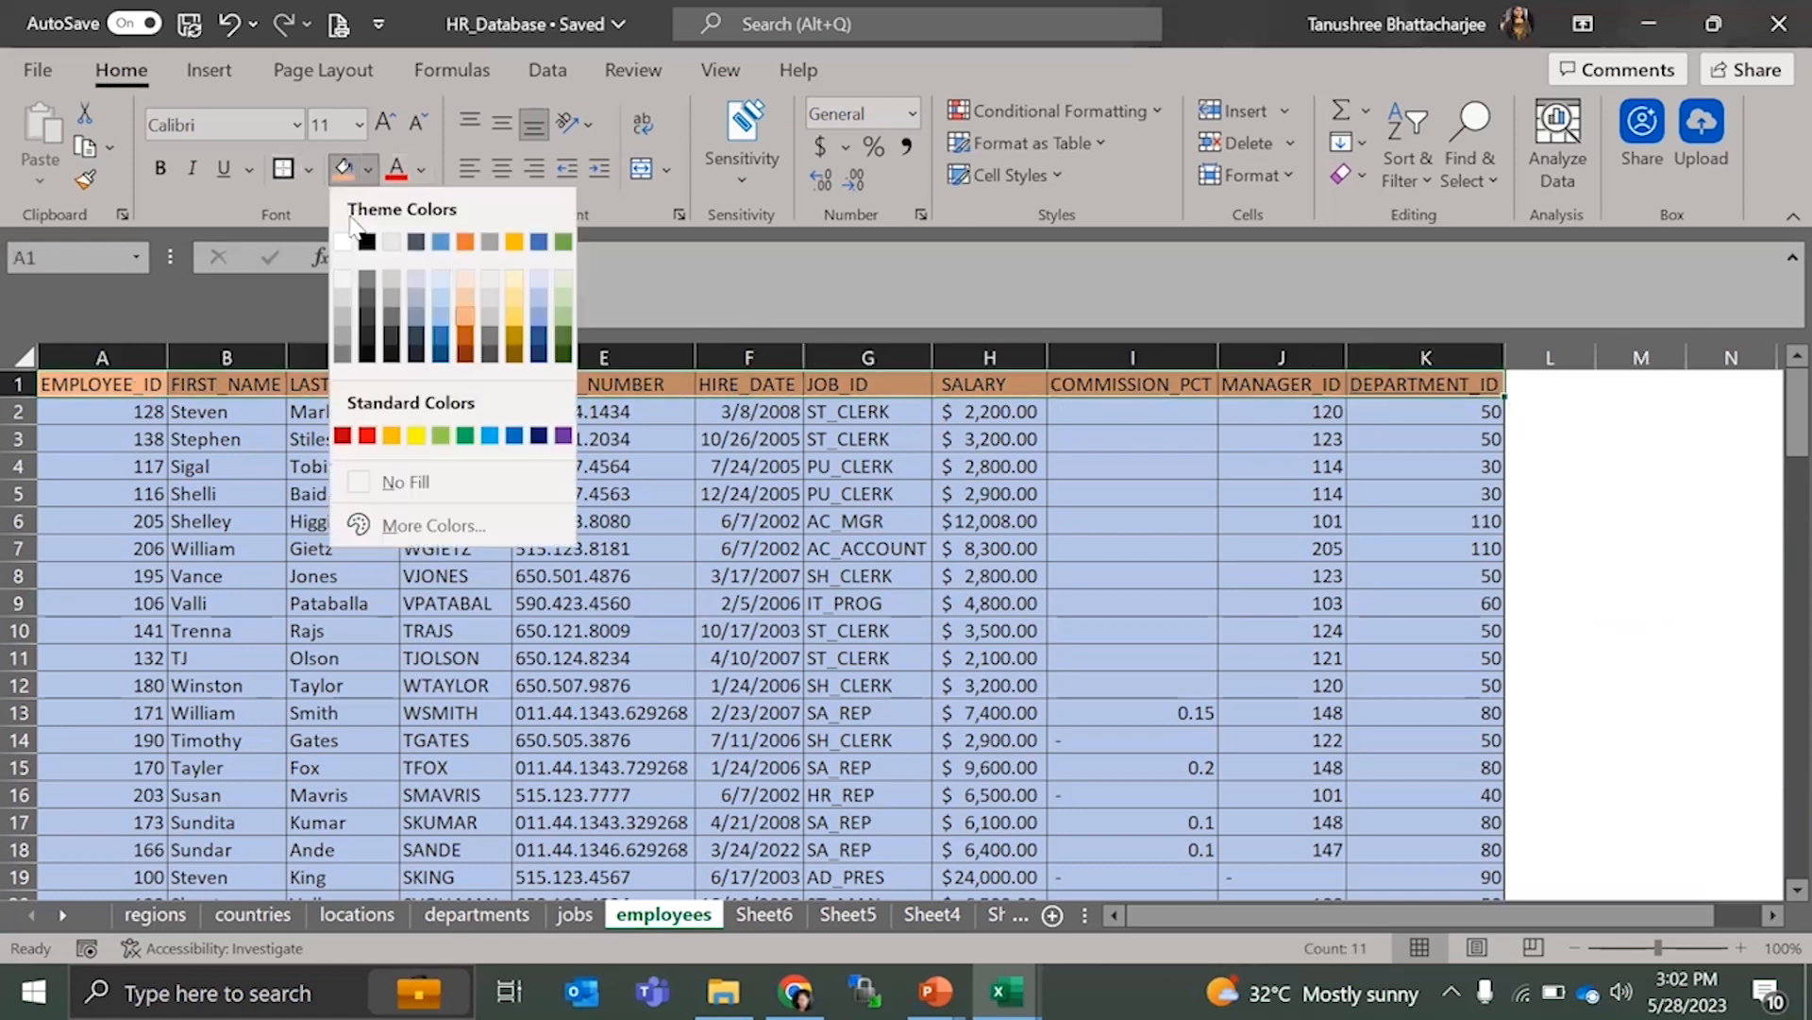
click(467, 357)
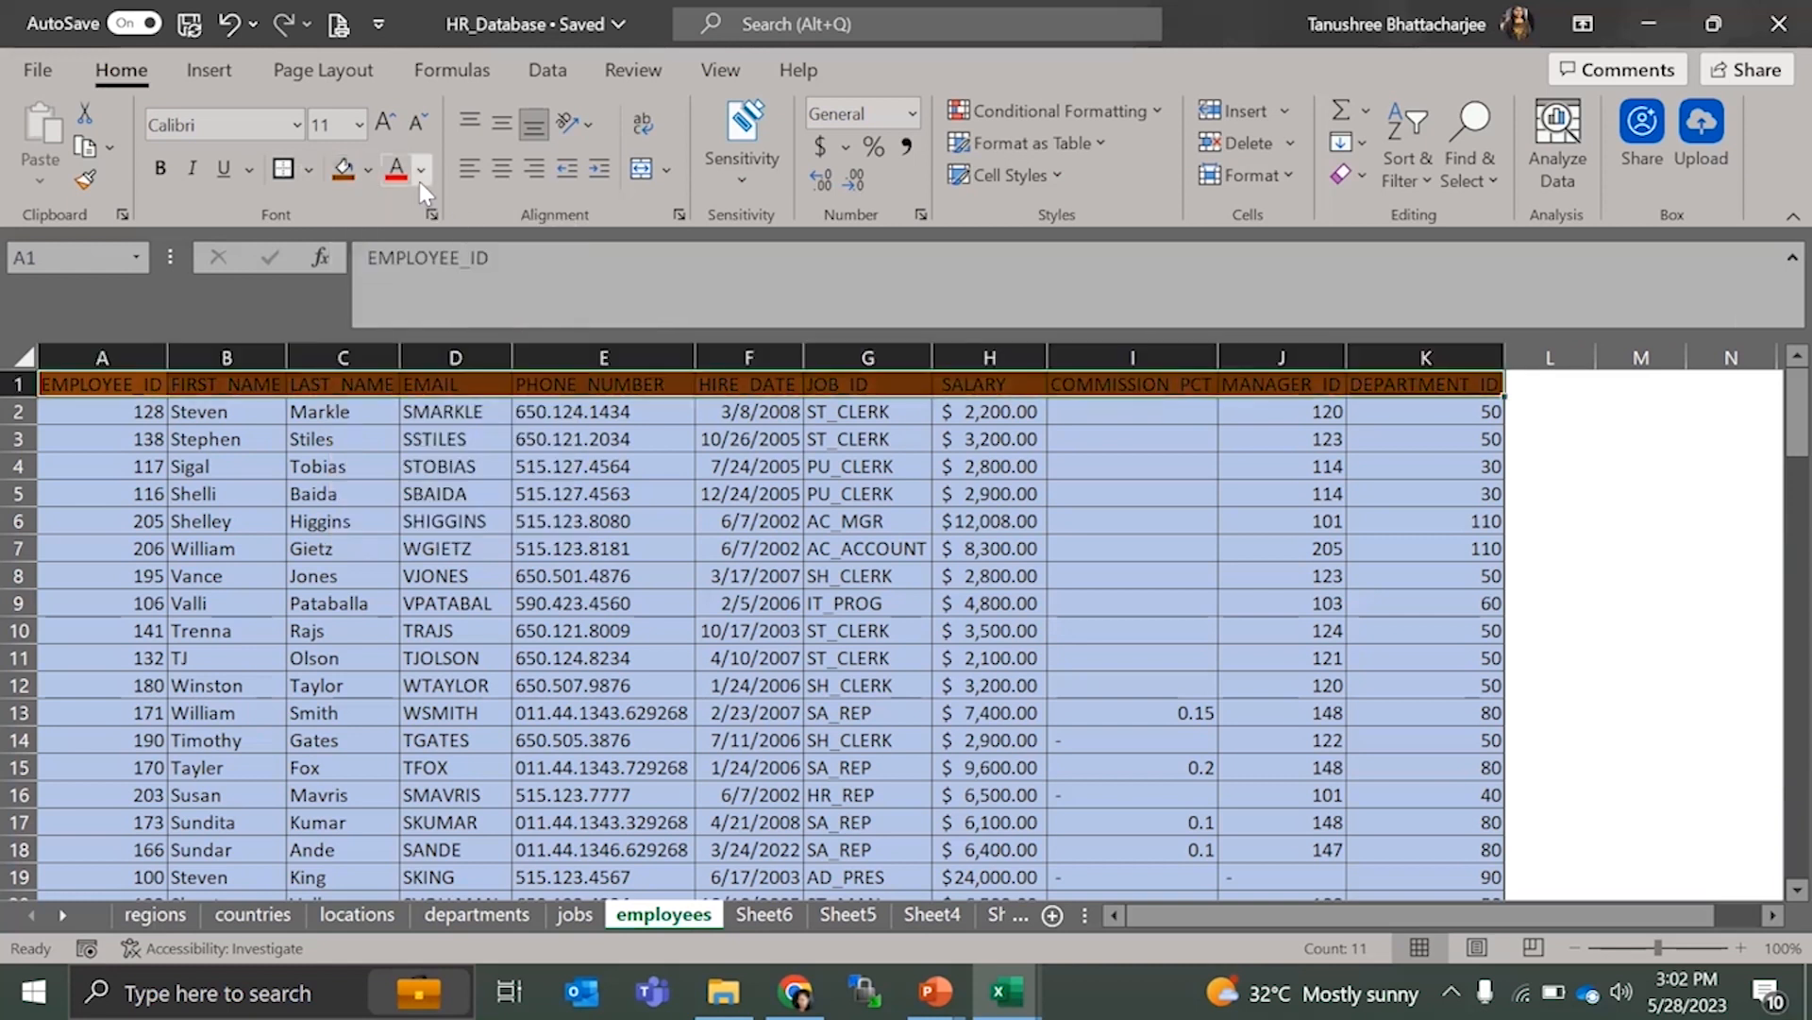
click(421, 179)
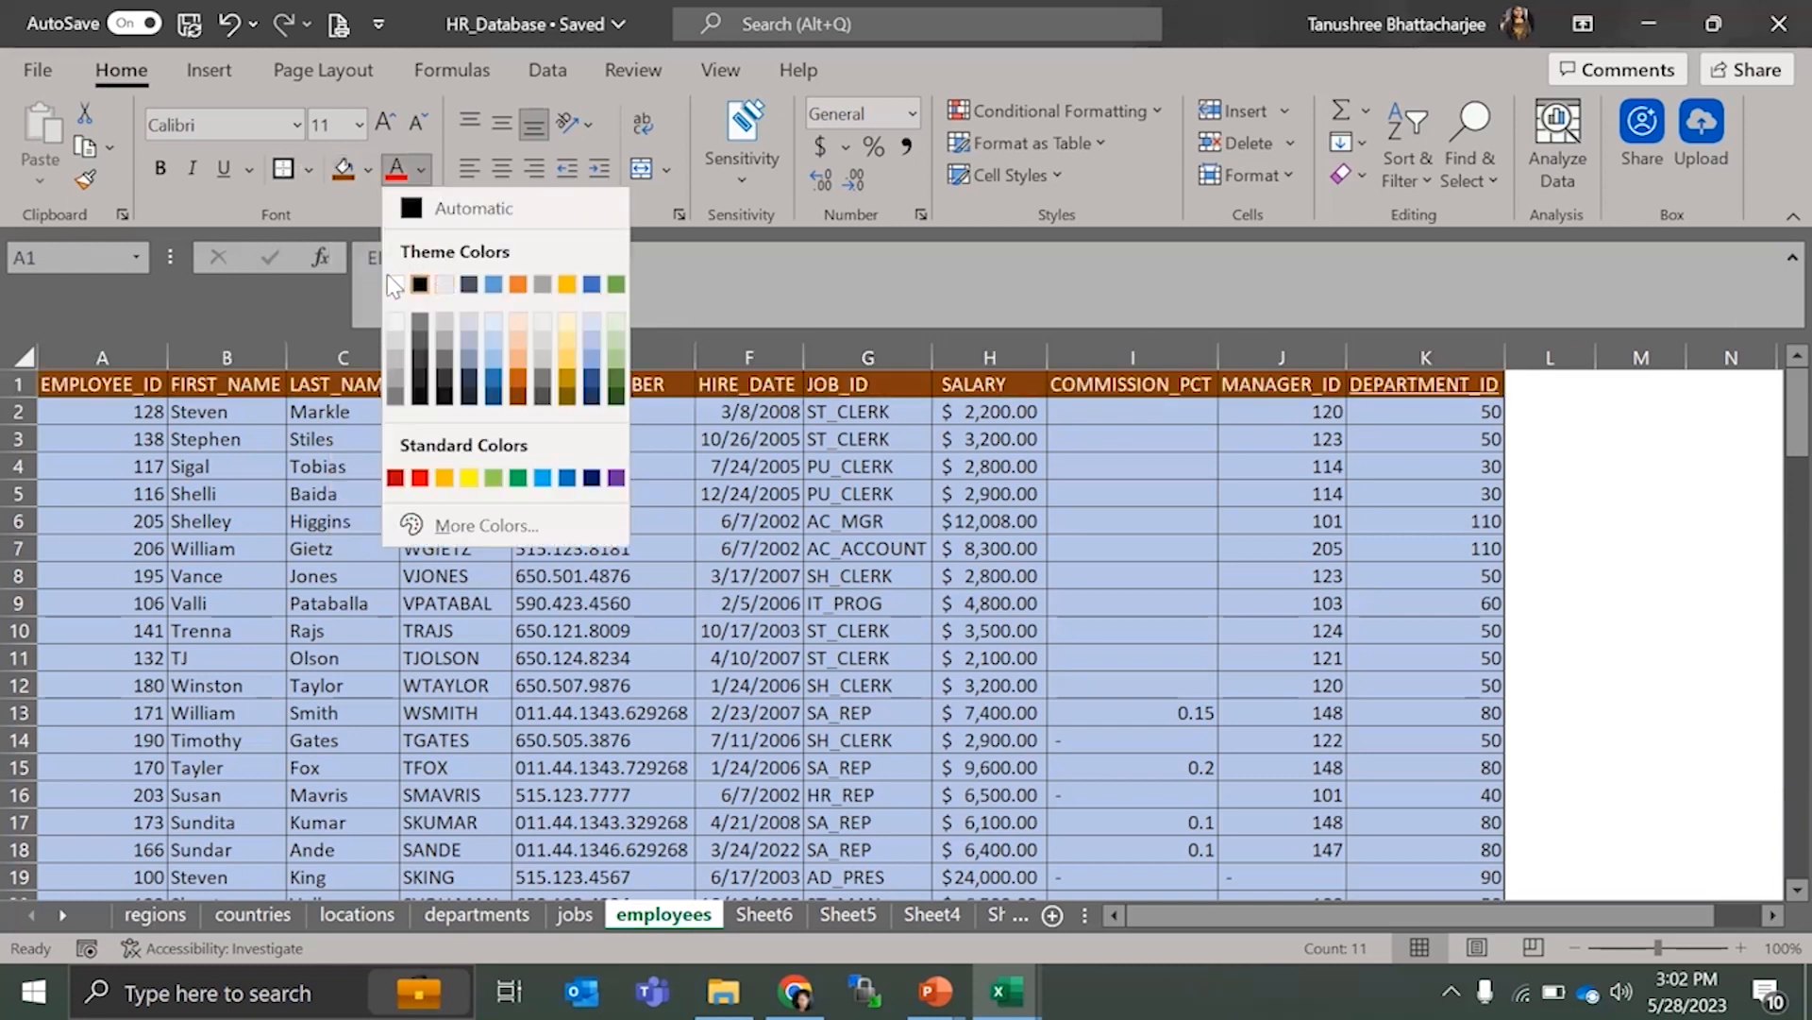
click(395, 284)
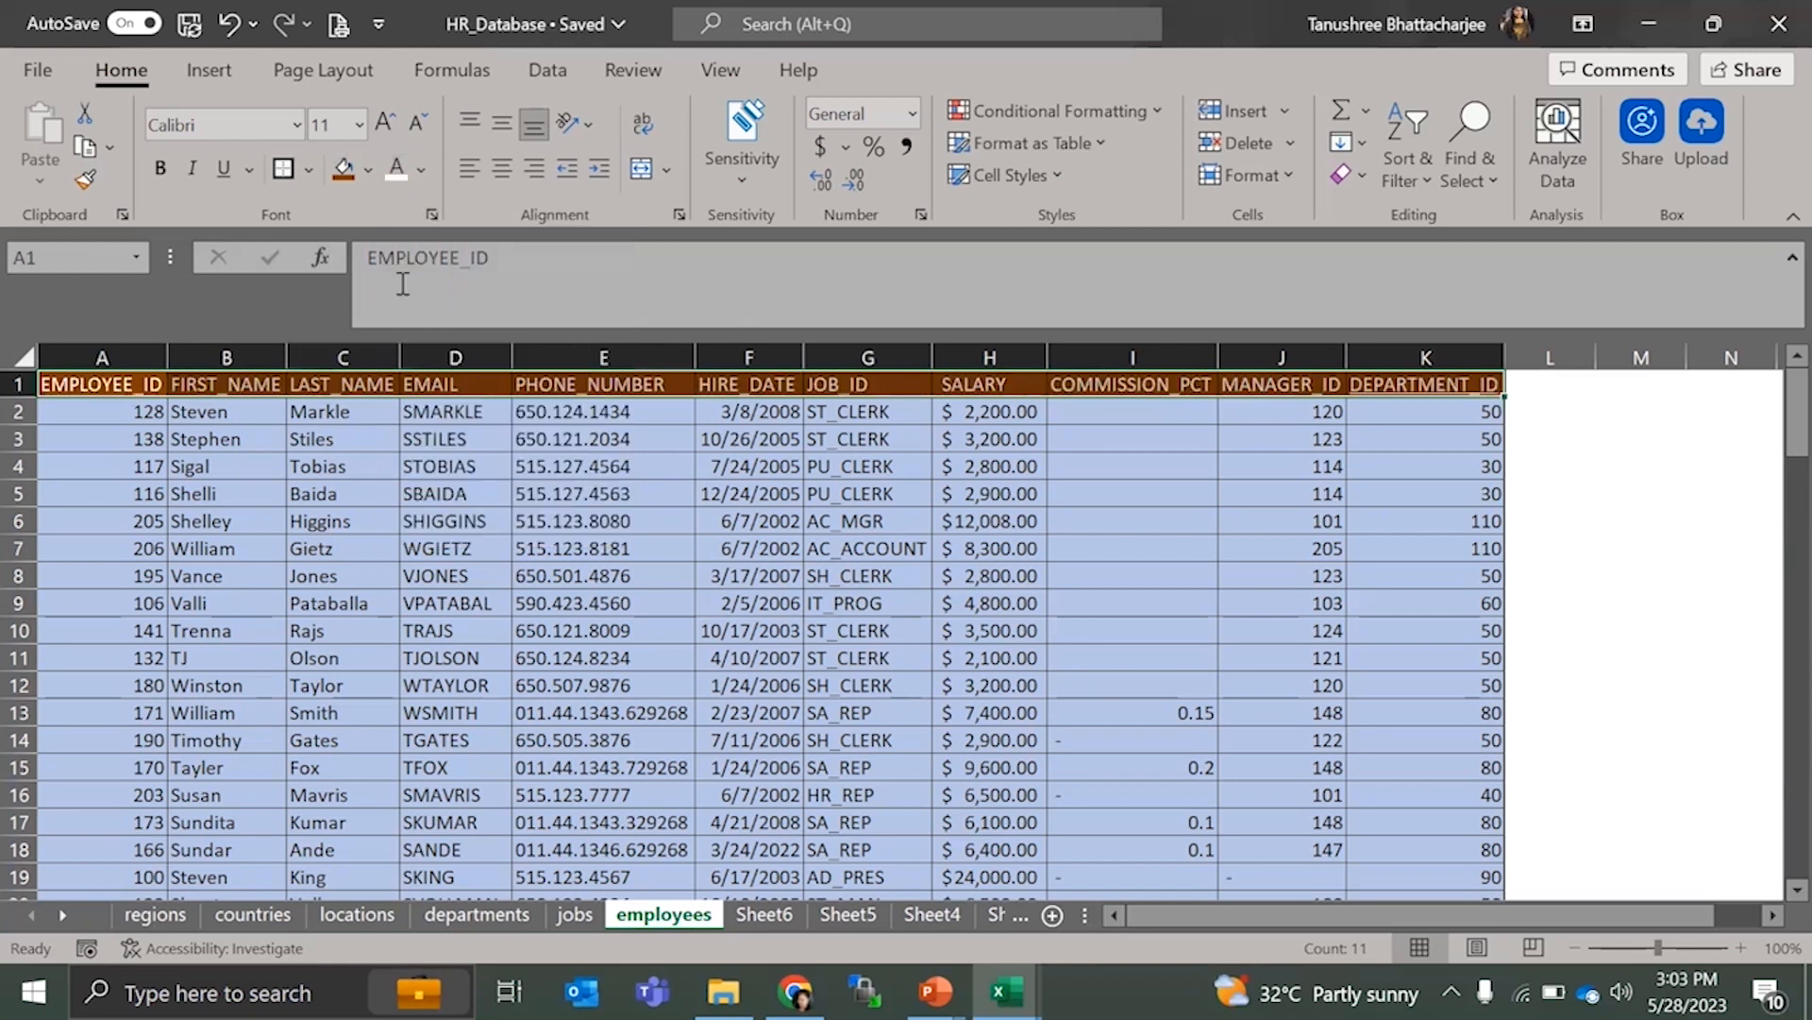
click(647, 497)
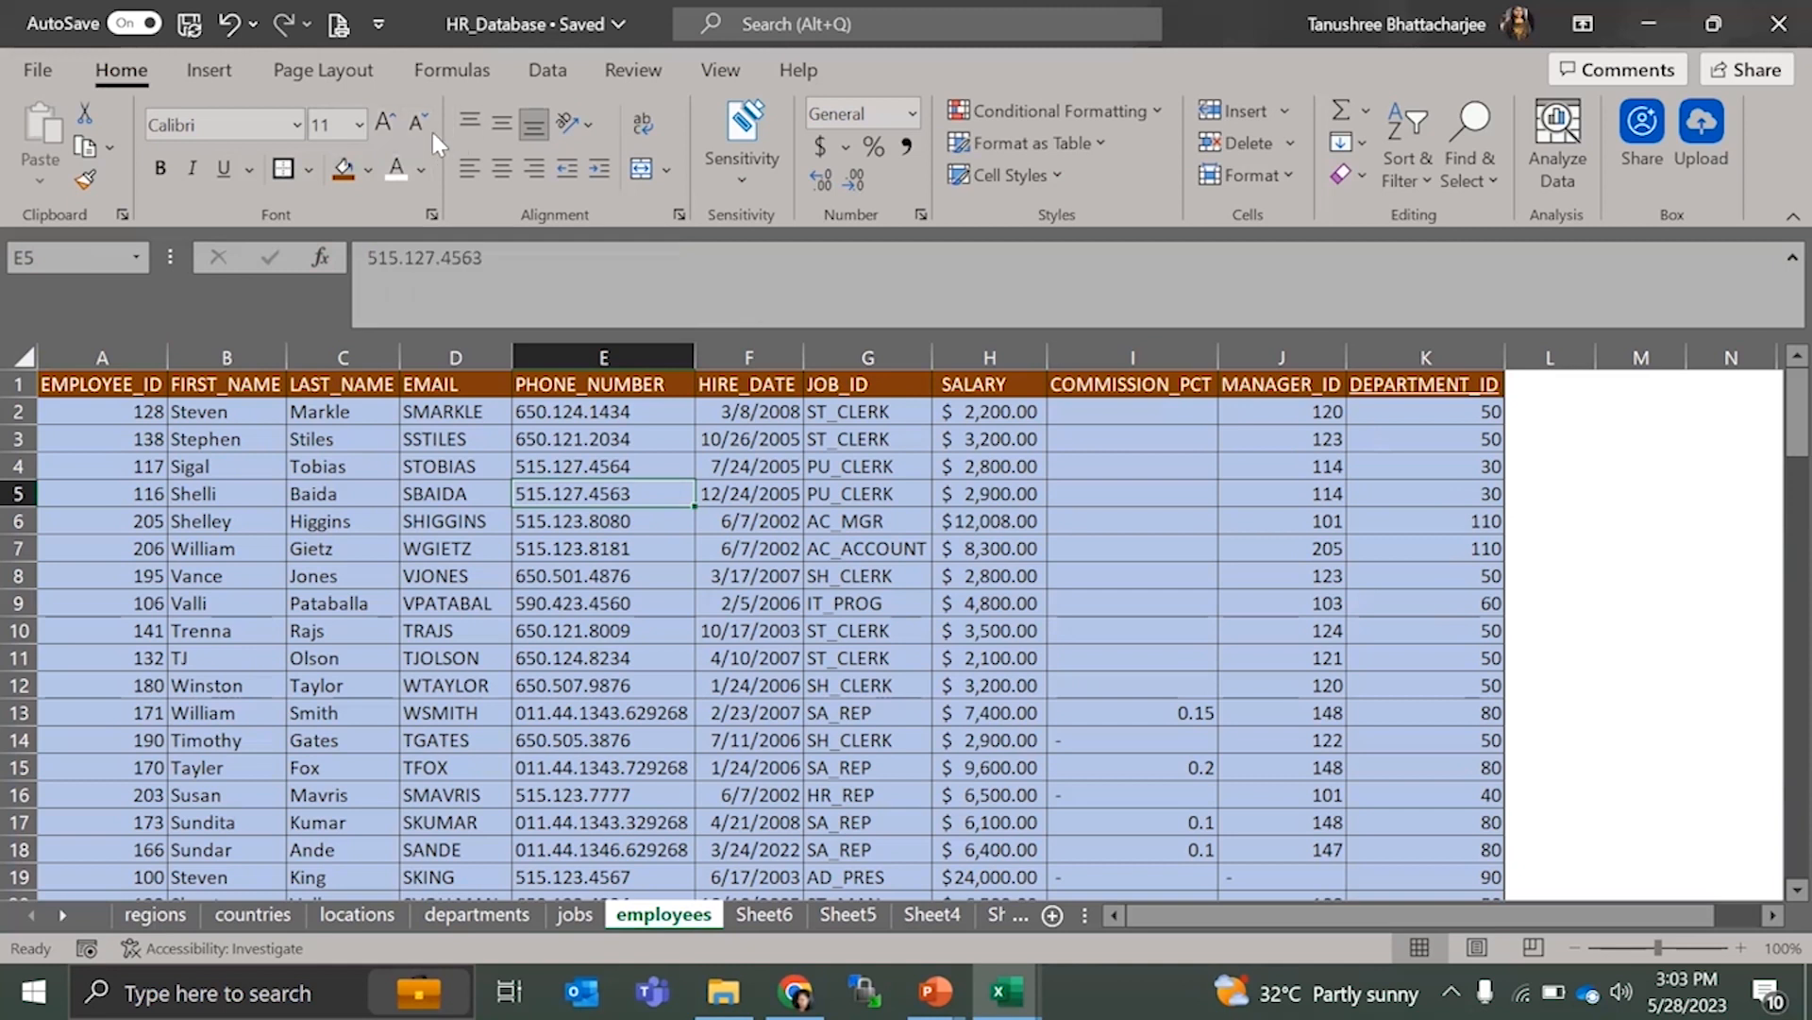
click(358, 127)
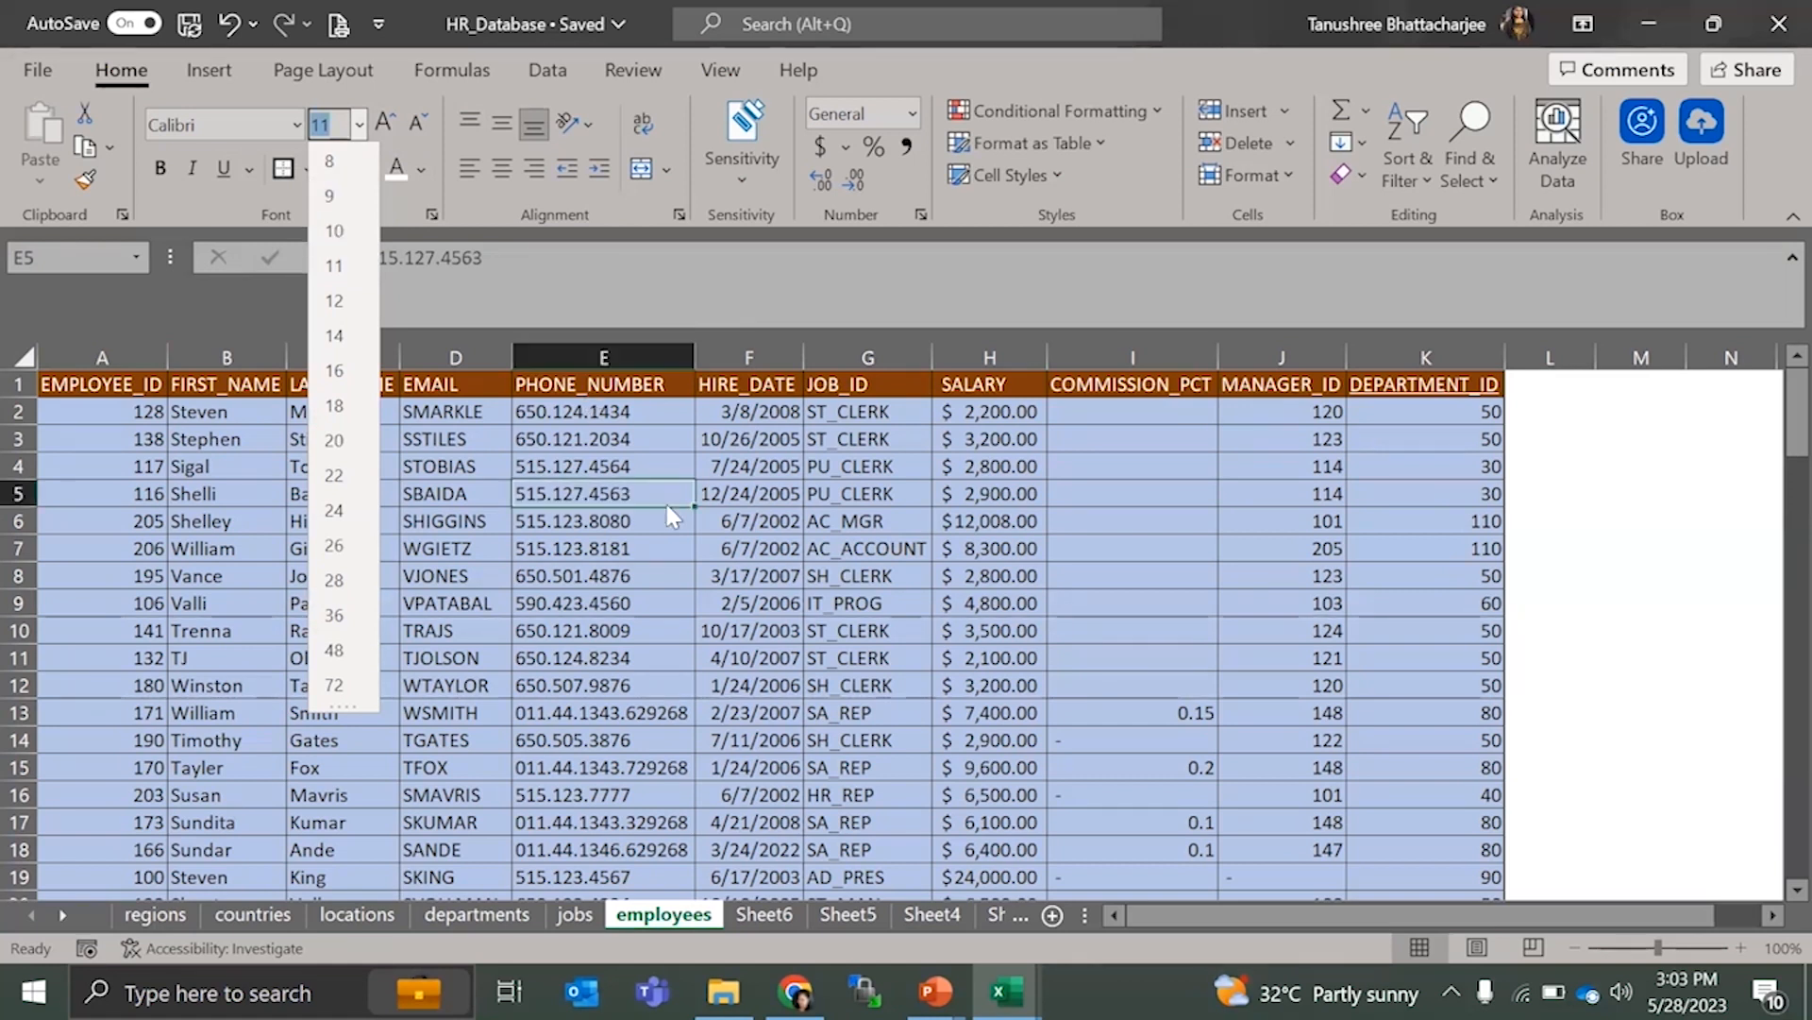
click(594, 493)
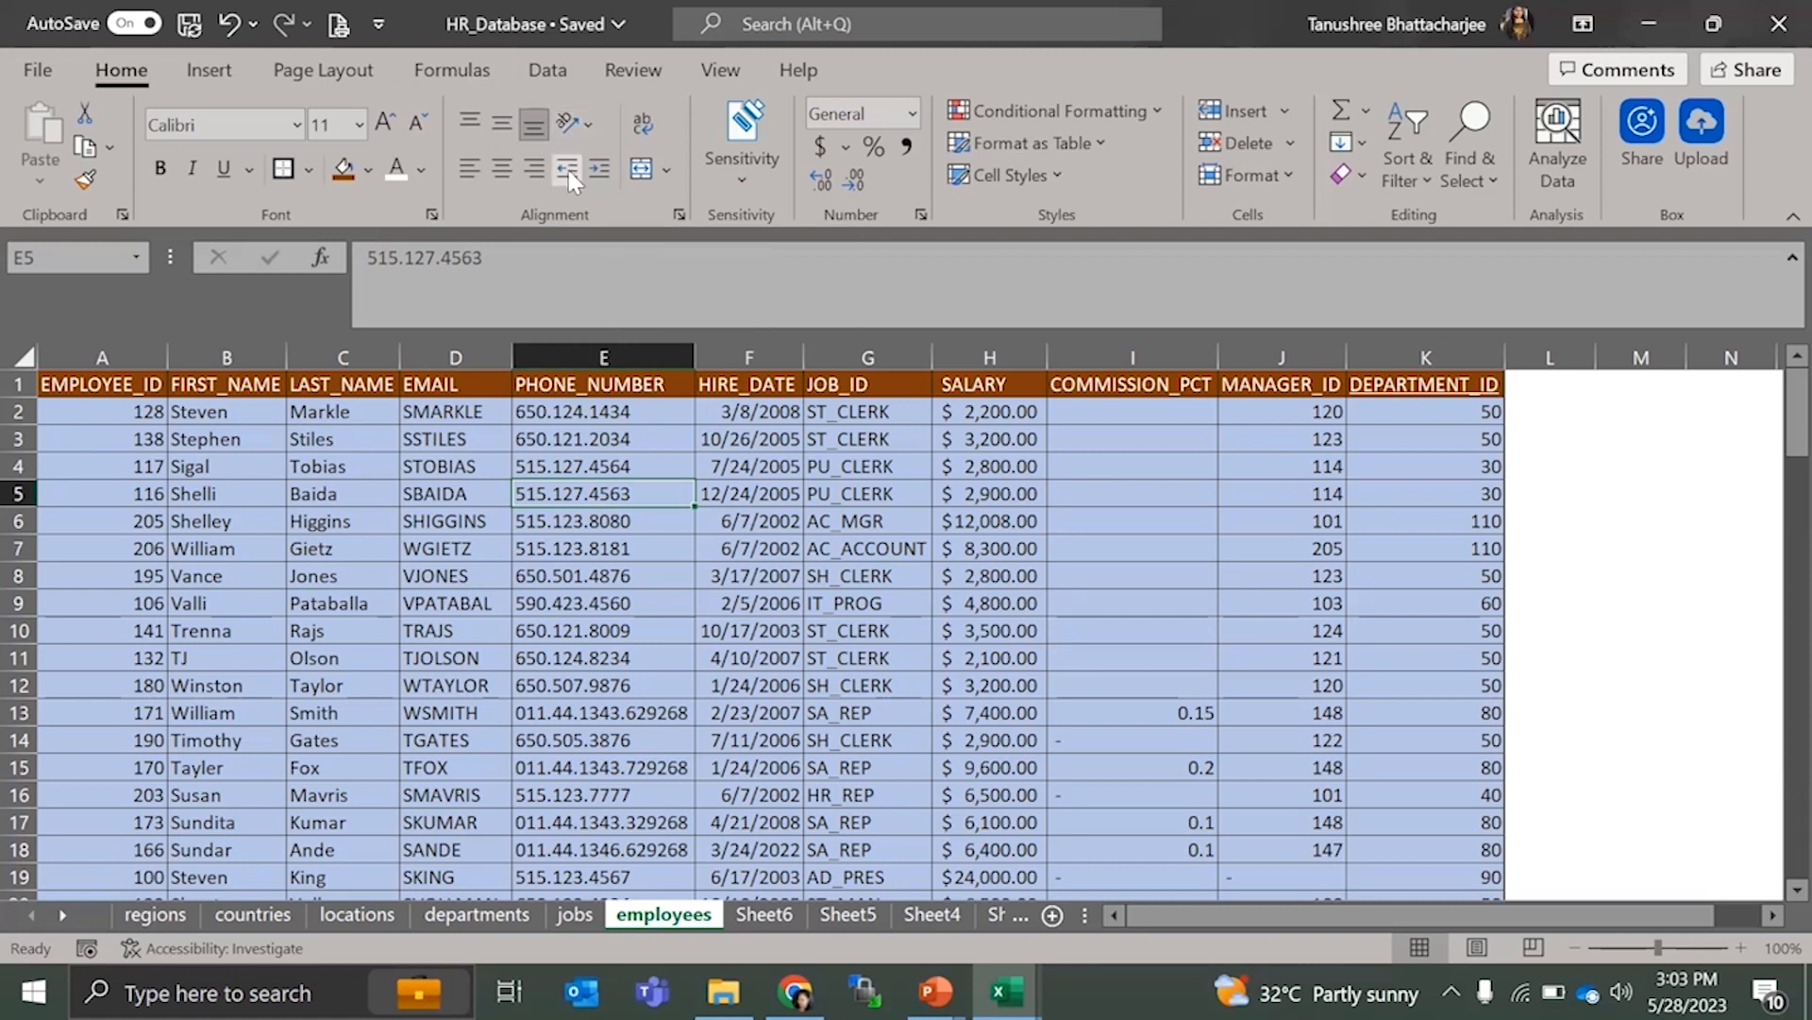
- Try increasing the indent of the phone number in cell E5 and decrease it again
click(599, 172)
click(599, 172)
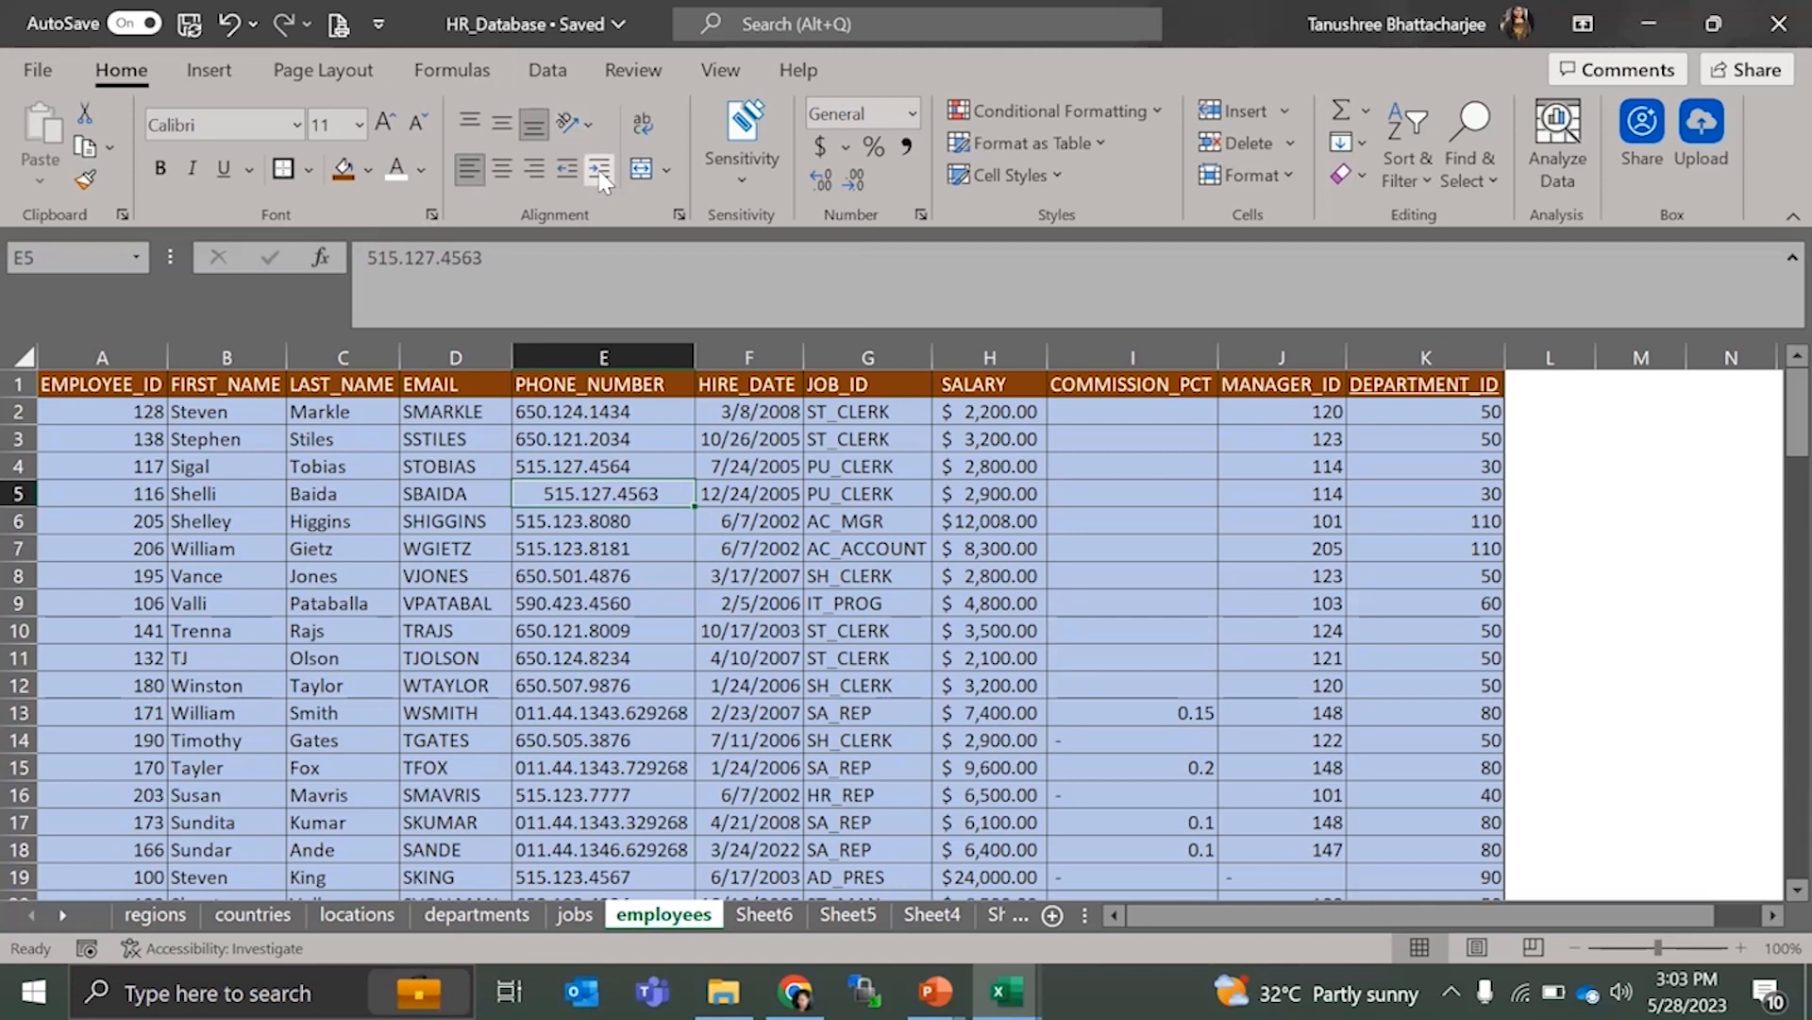
click(569, 172)
click(569, 172)
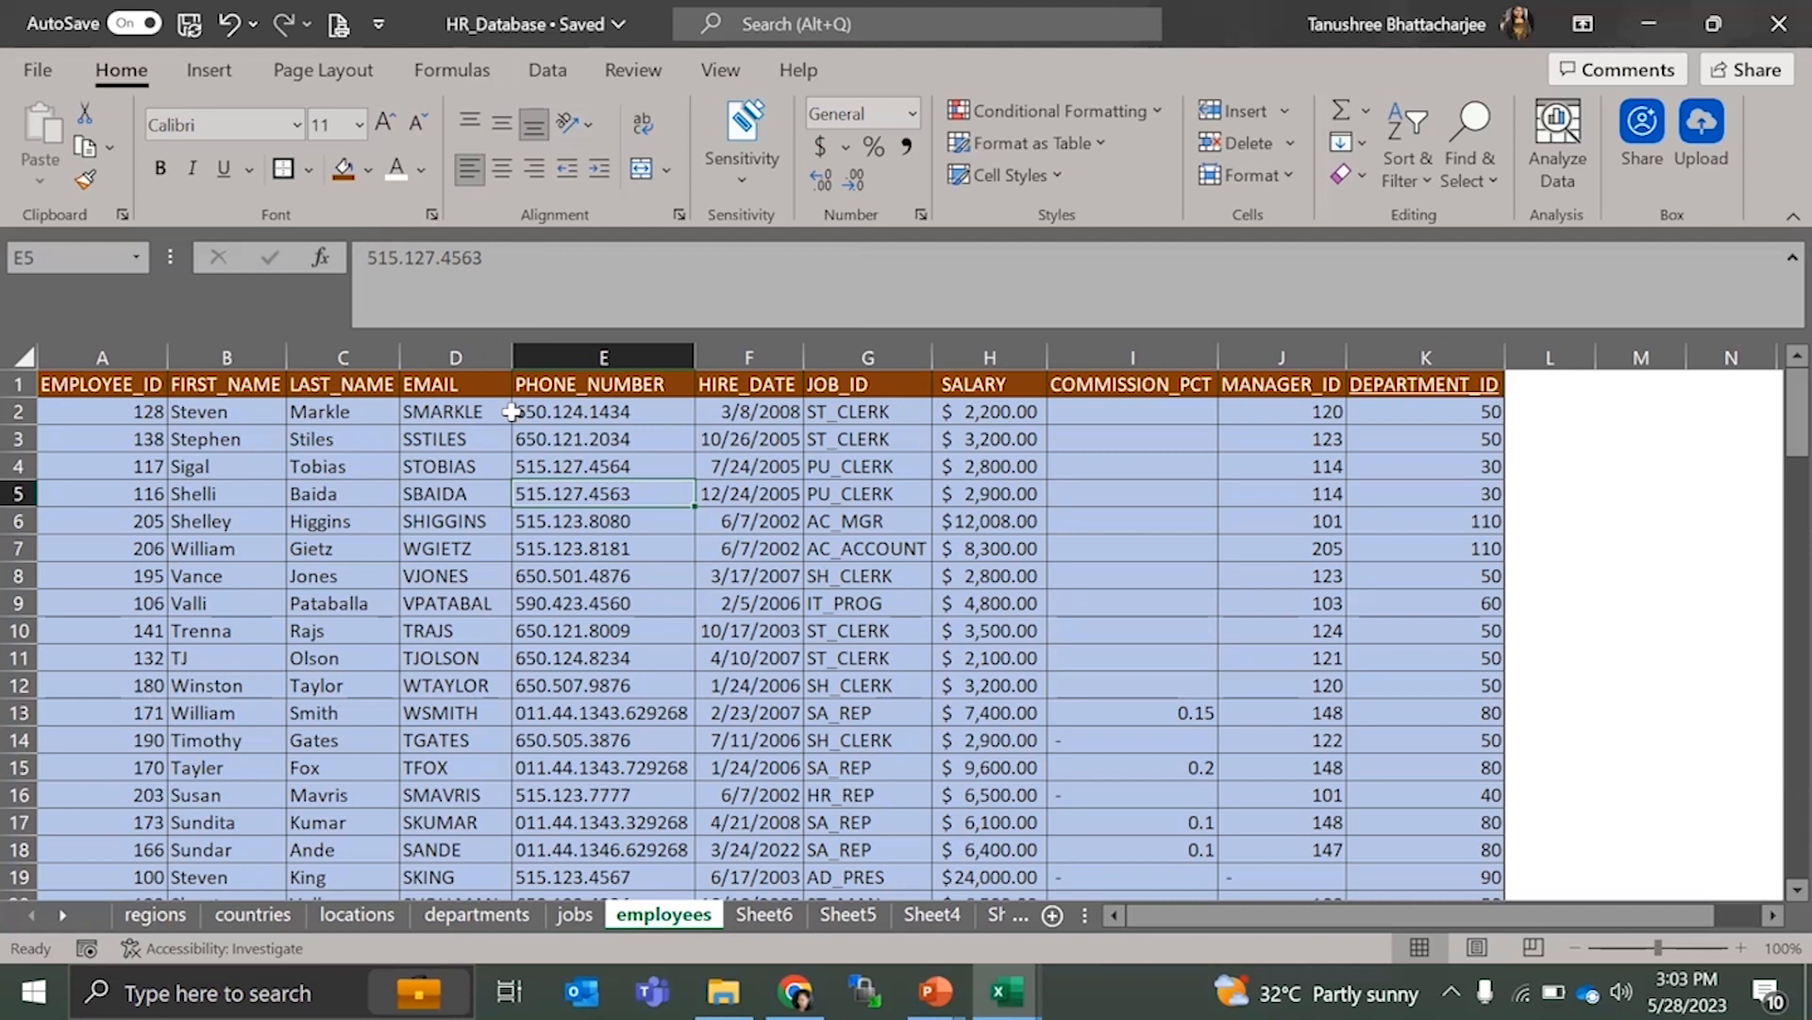
click(594, 175)
click(563, 179)
- Set the text orientation of the header row A1:K1 to Vertical Text
click(579, 126)
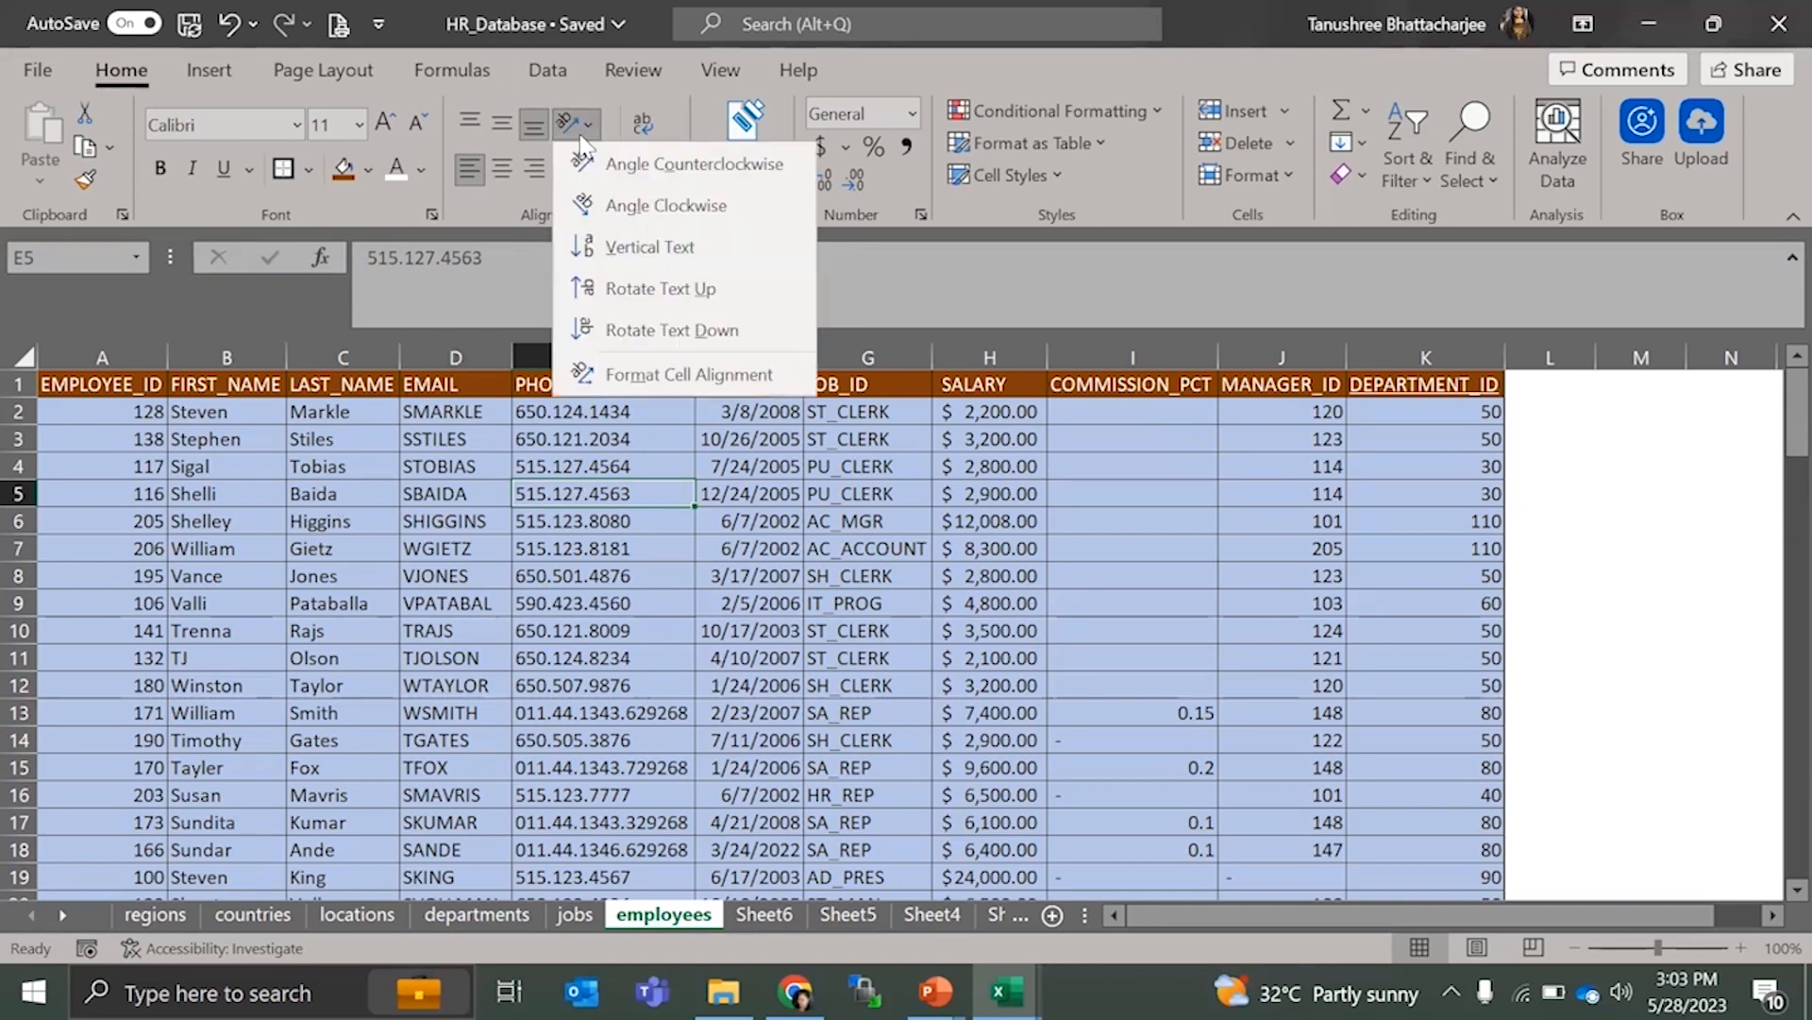
click(304, 393)
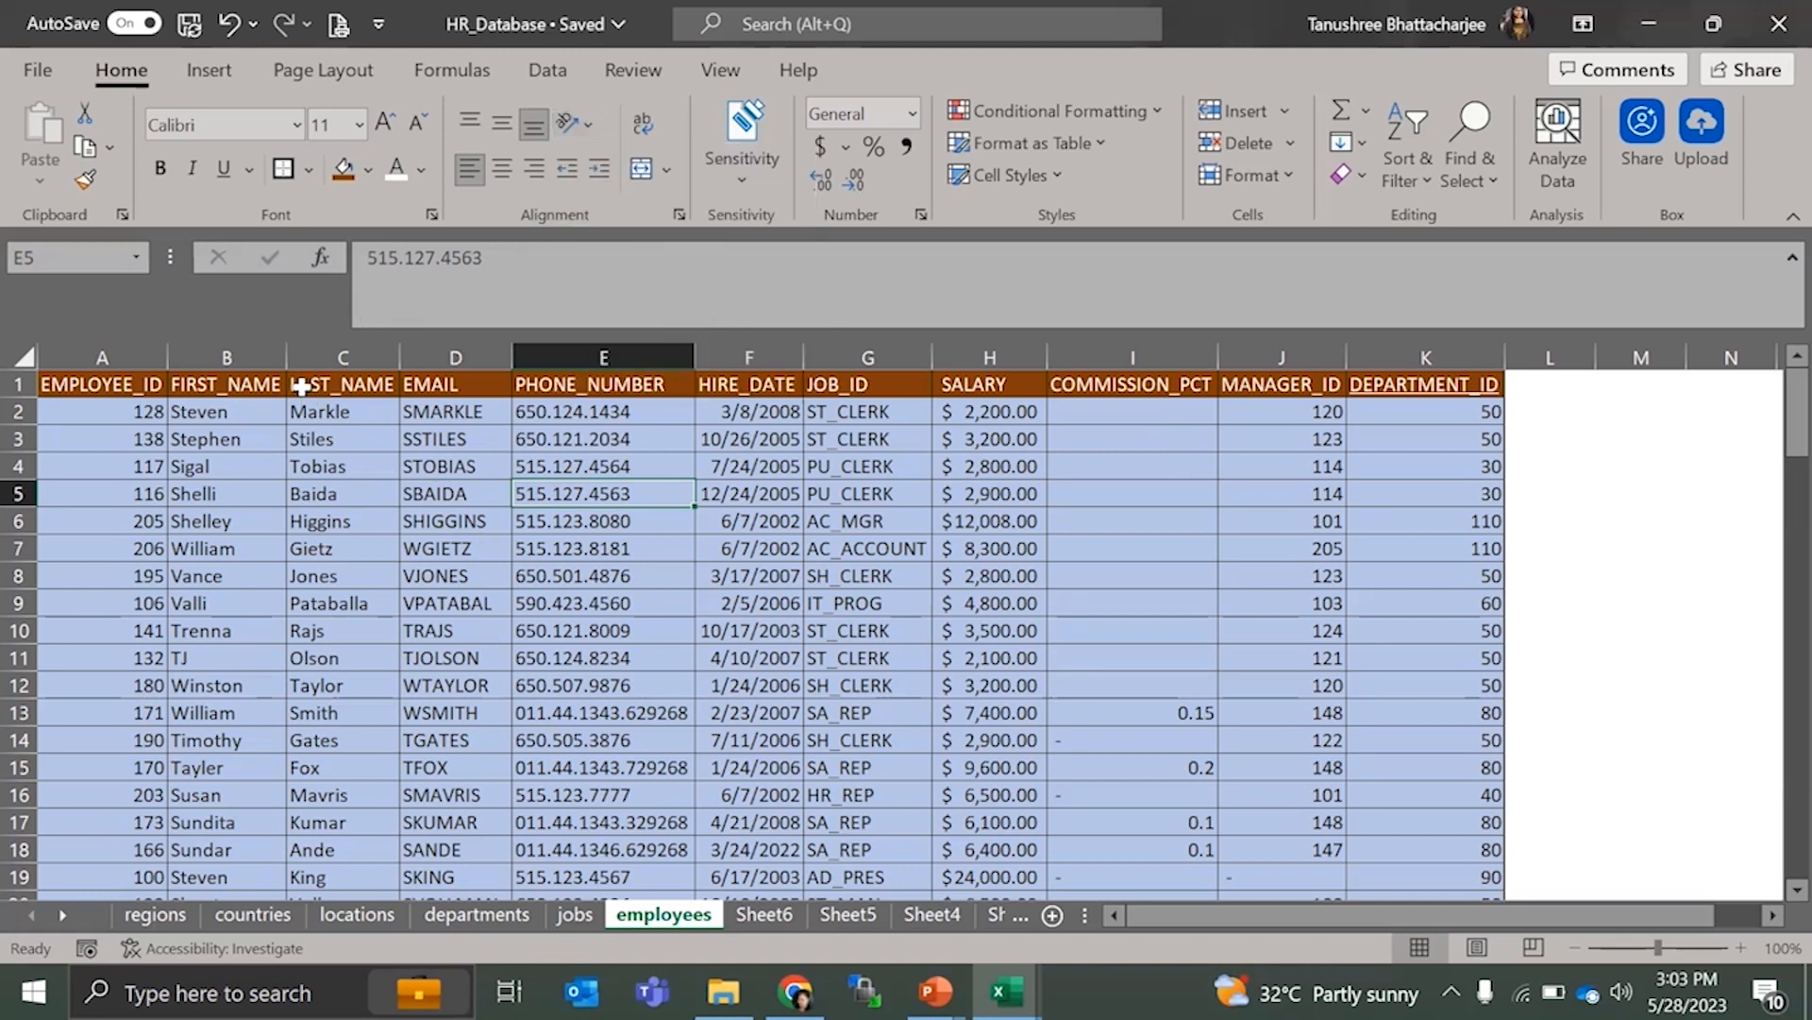
click(299, 385)
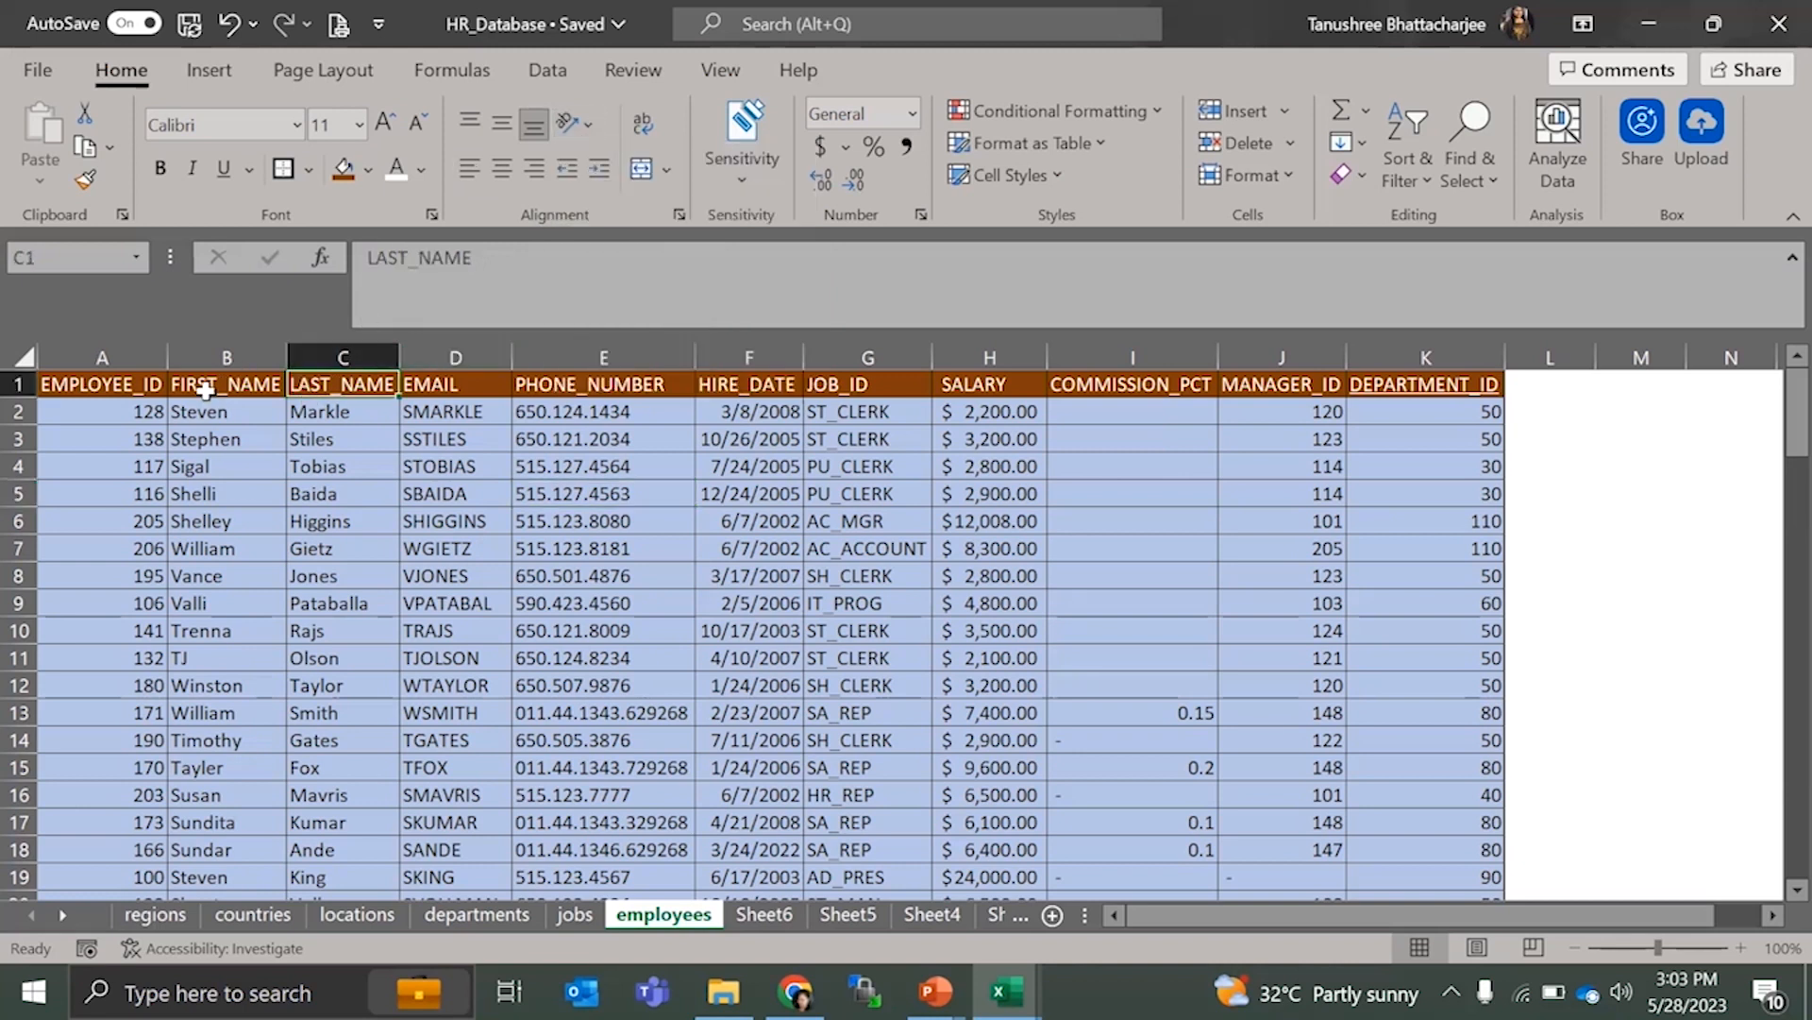
drag(139, 385, 1425, 389)
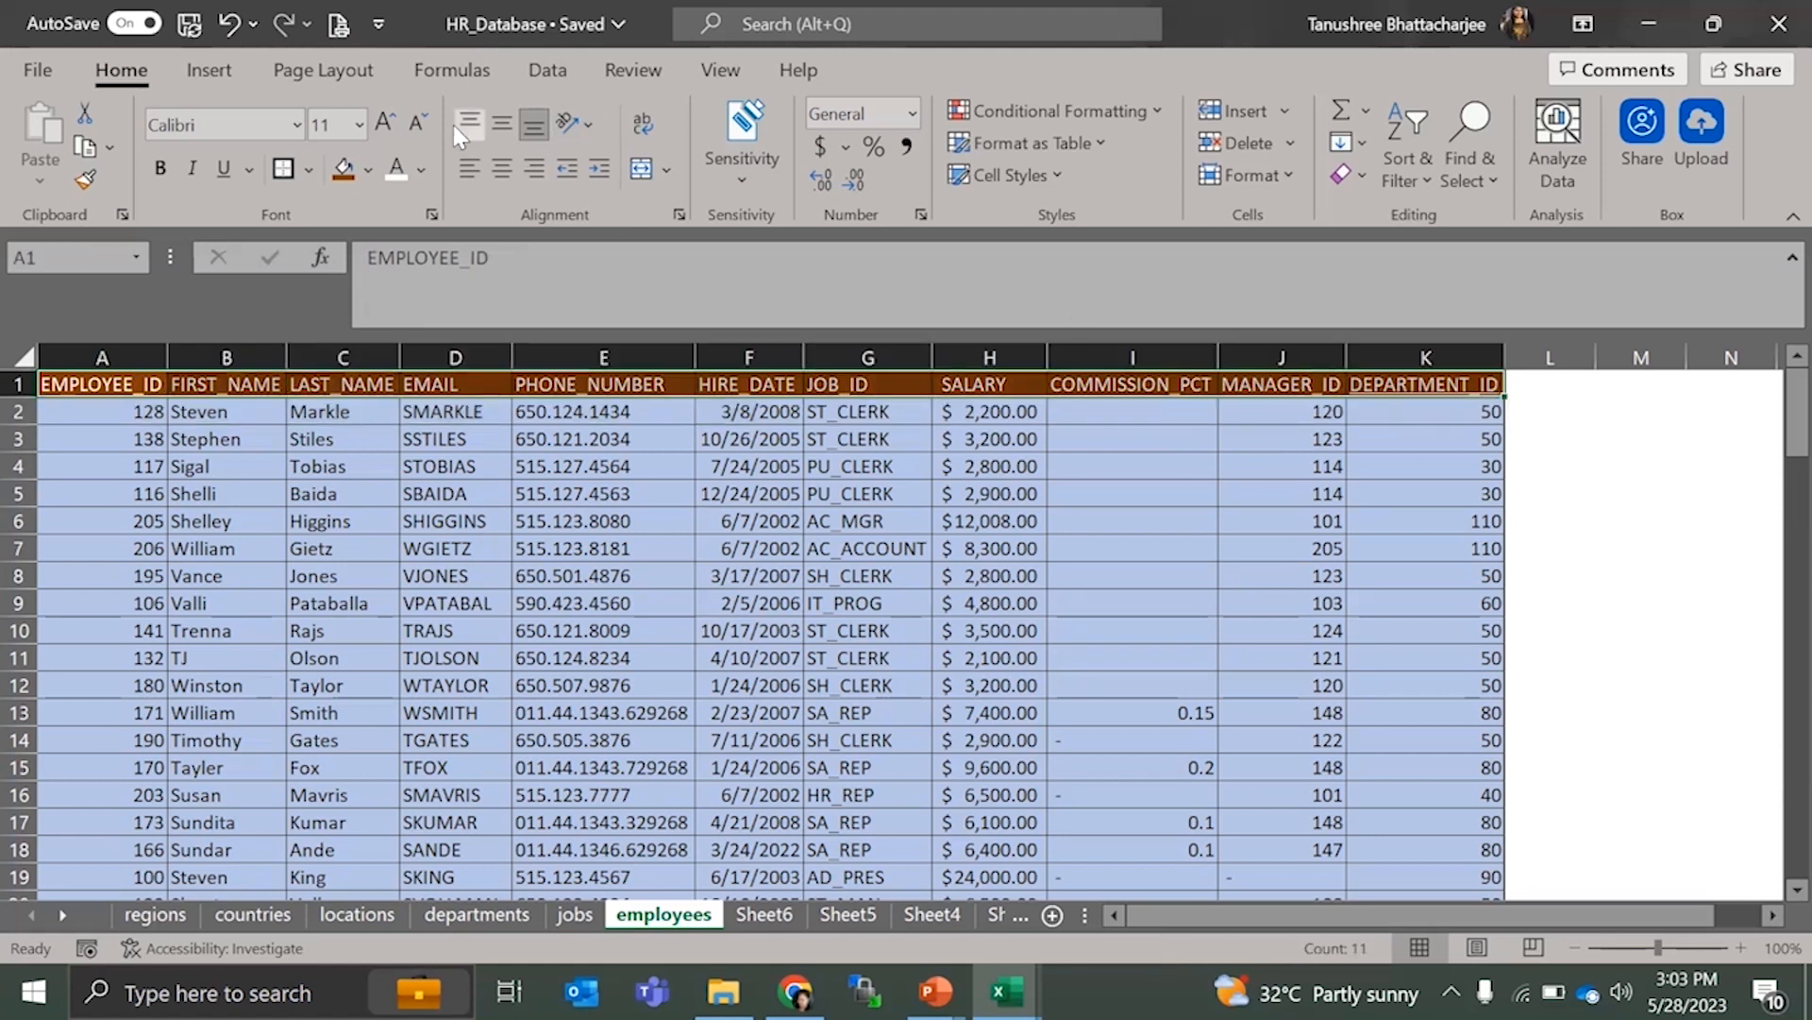
click(583, 118)
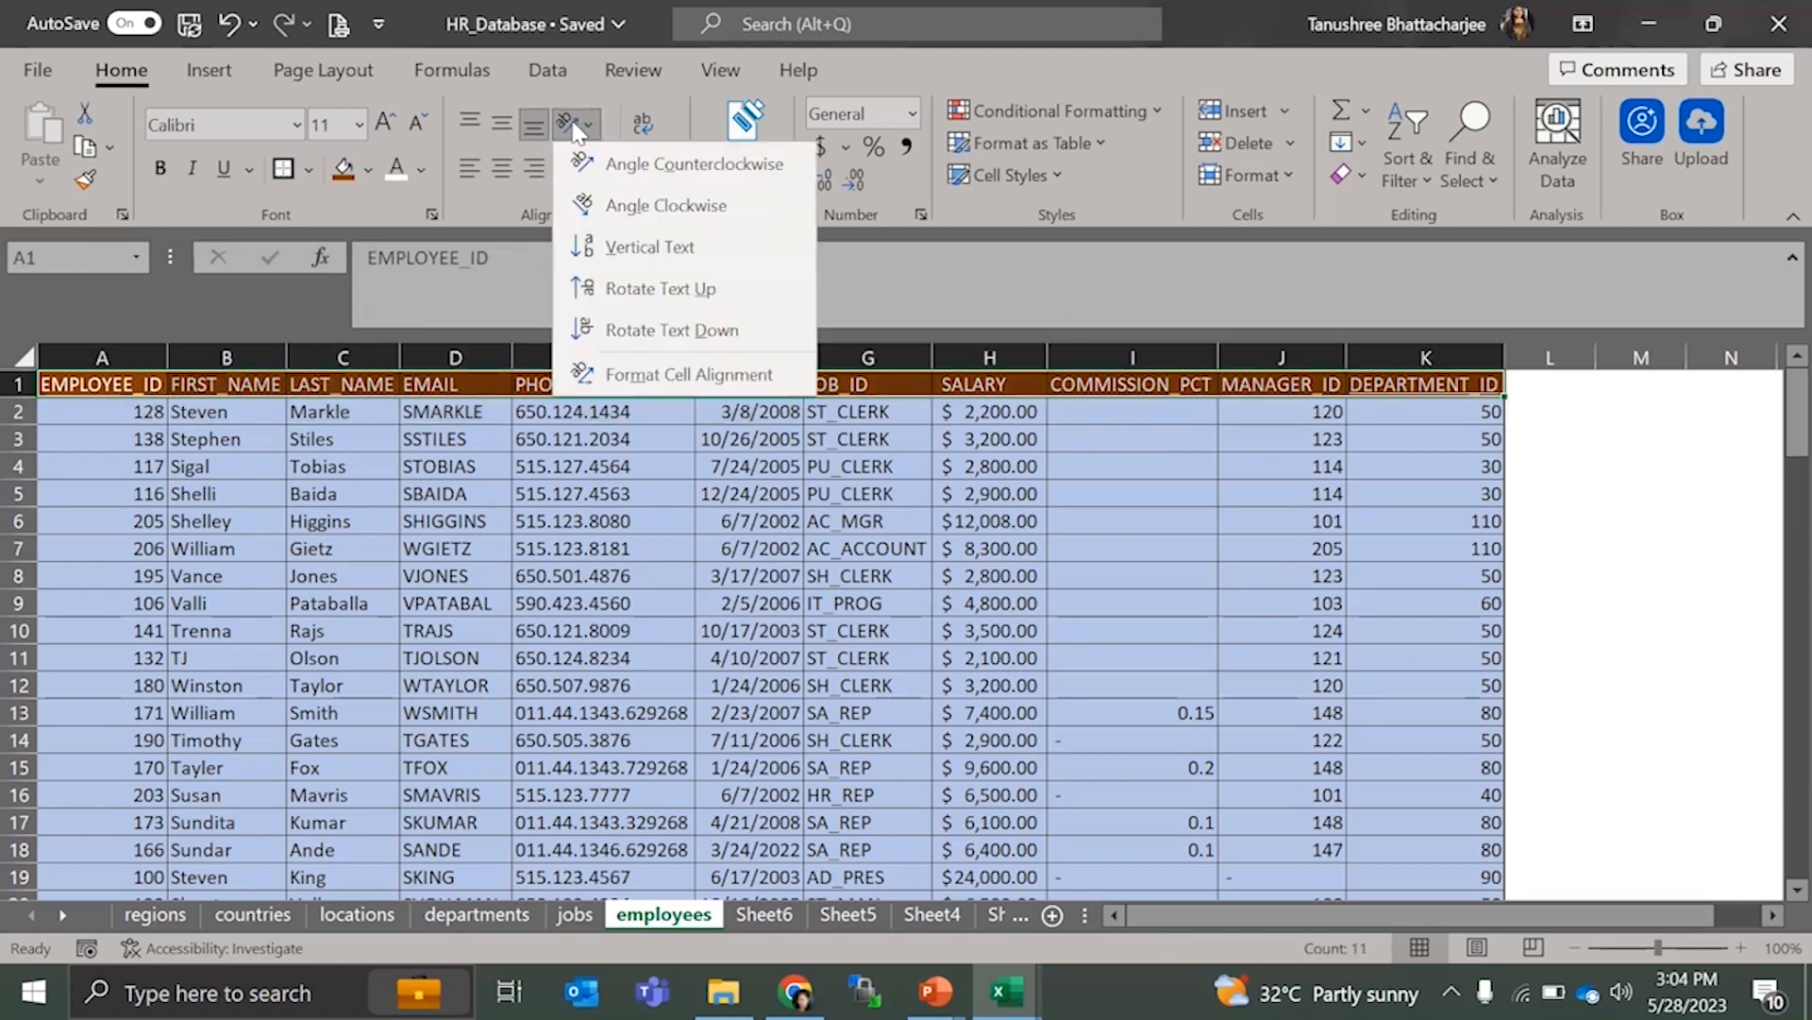
click(619, 250)
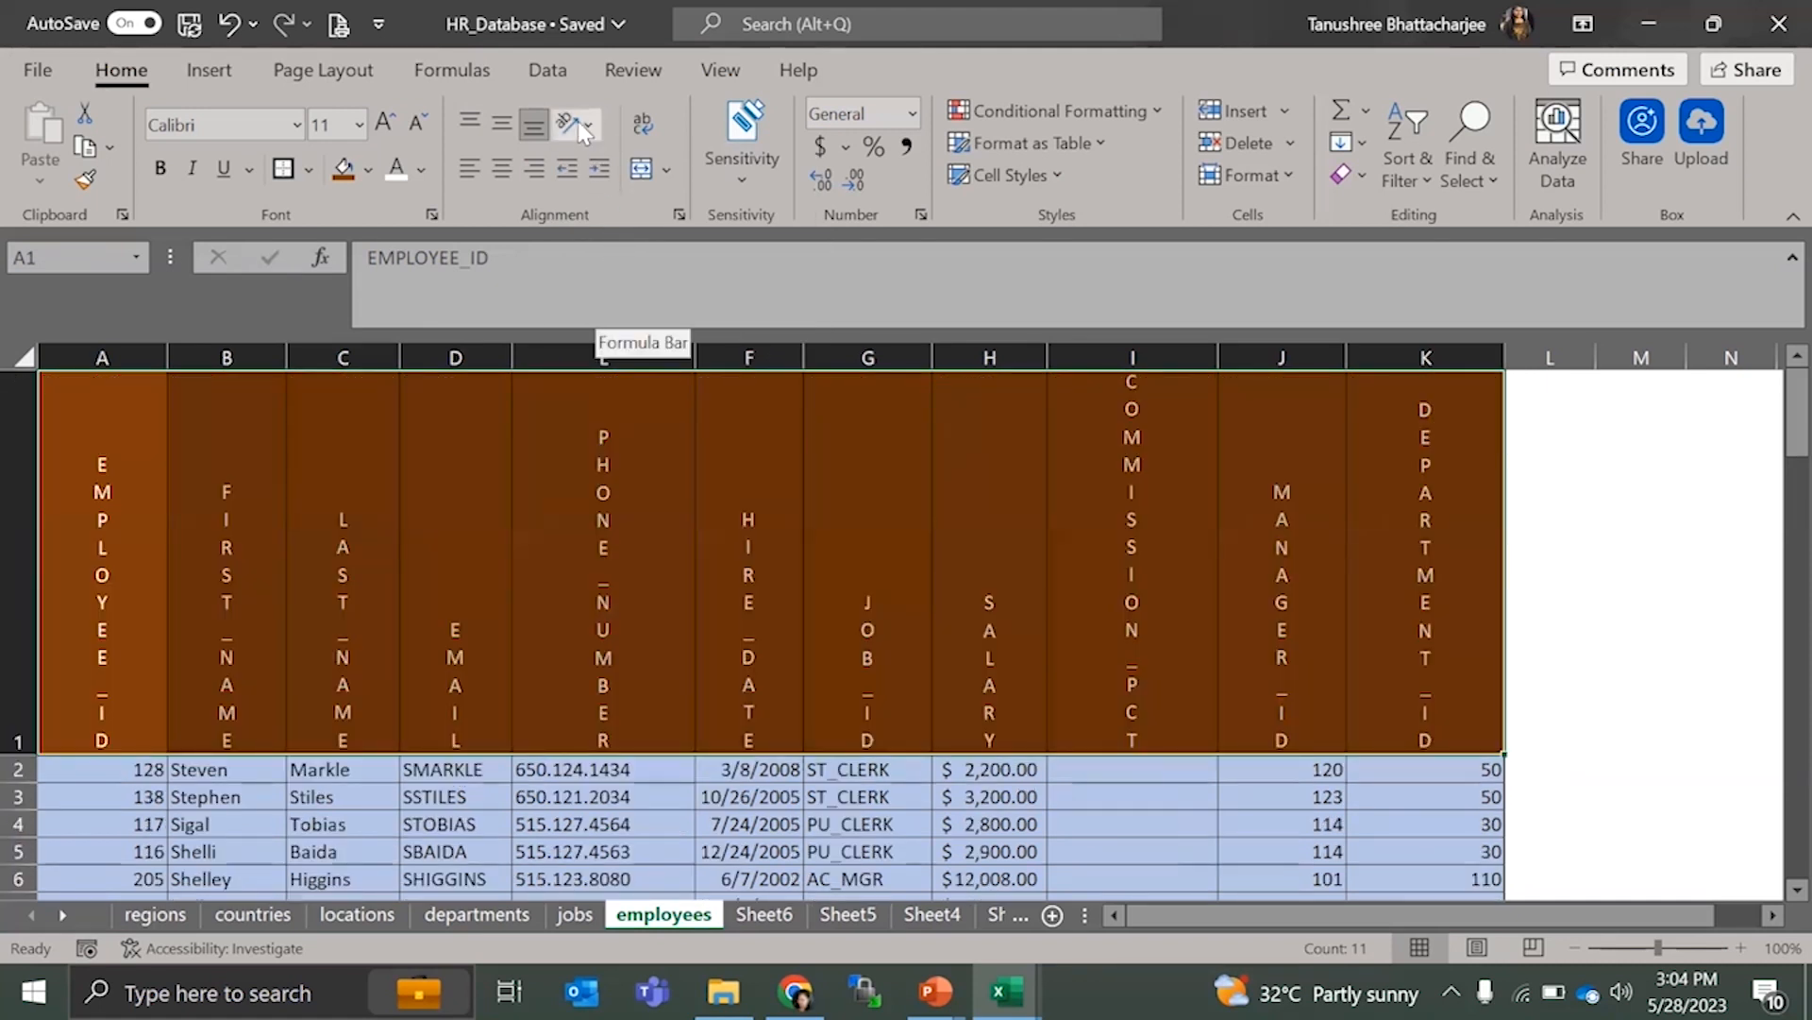
- Rotate the header row A1:K1 text down and try middle vertical and centered horizontal alignment on it
click(577, 121)
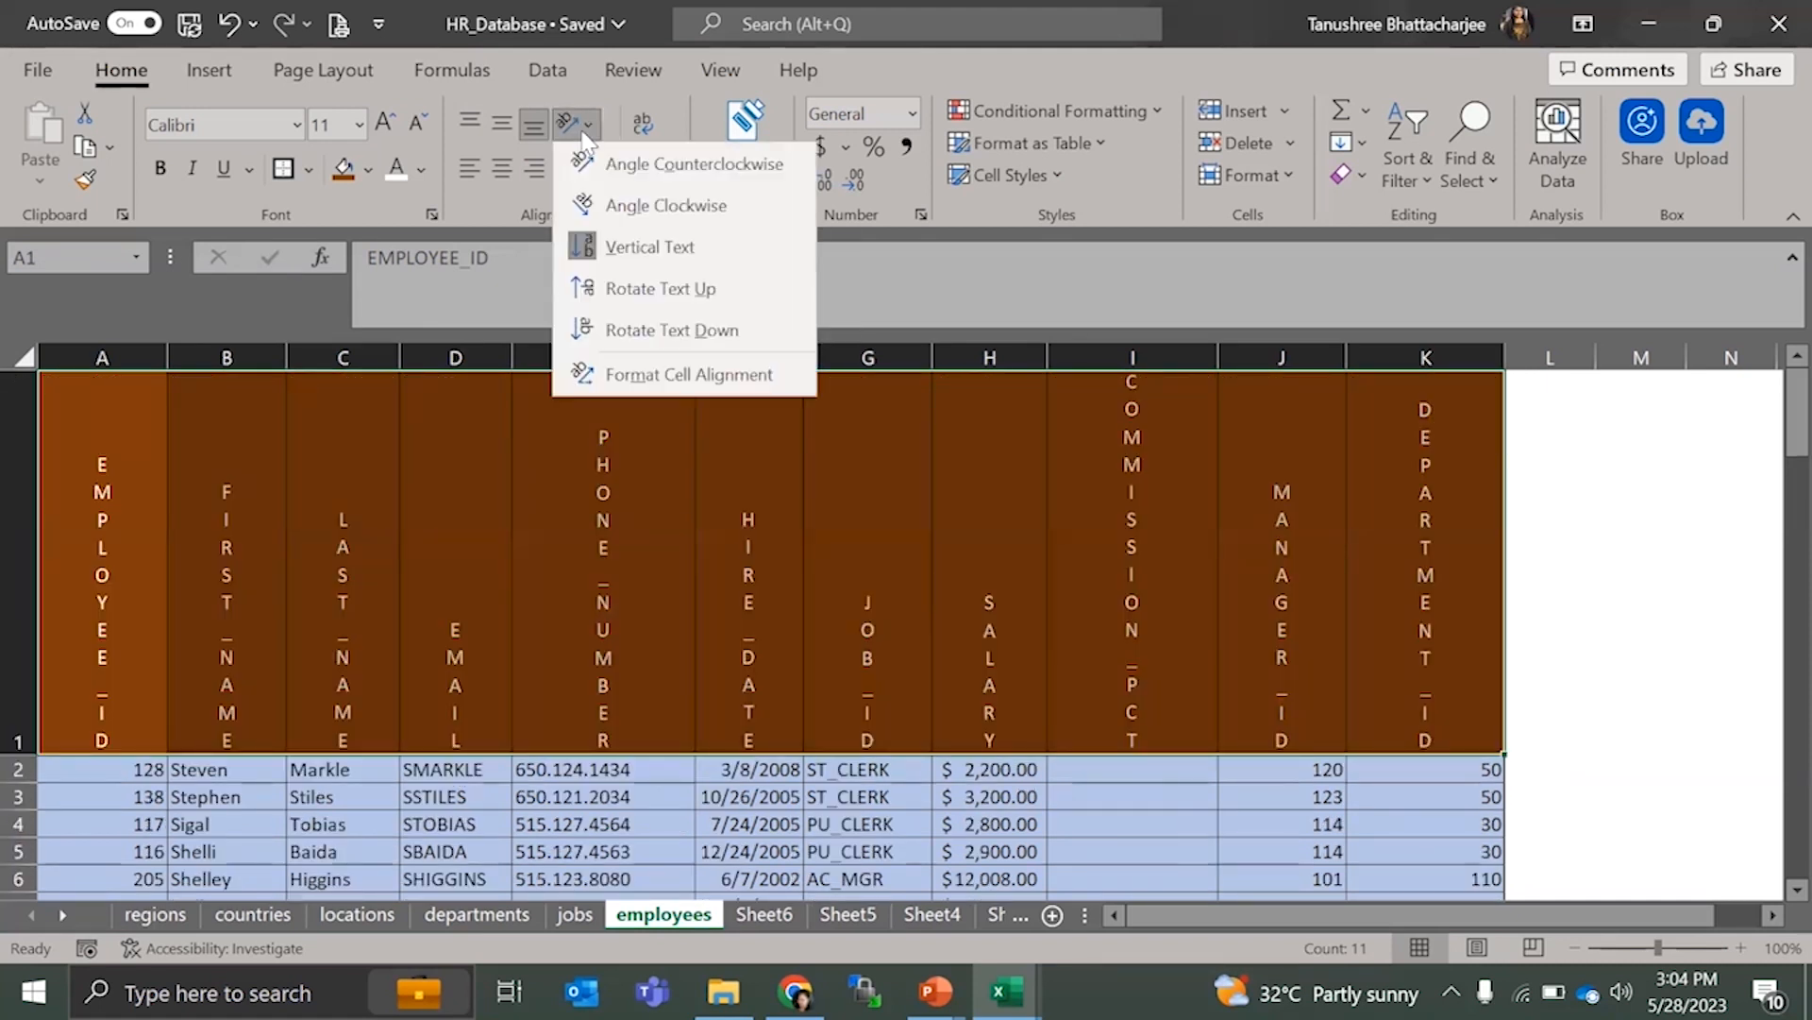
click(642, 316)
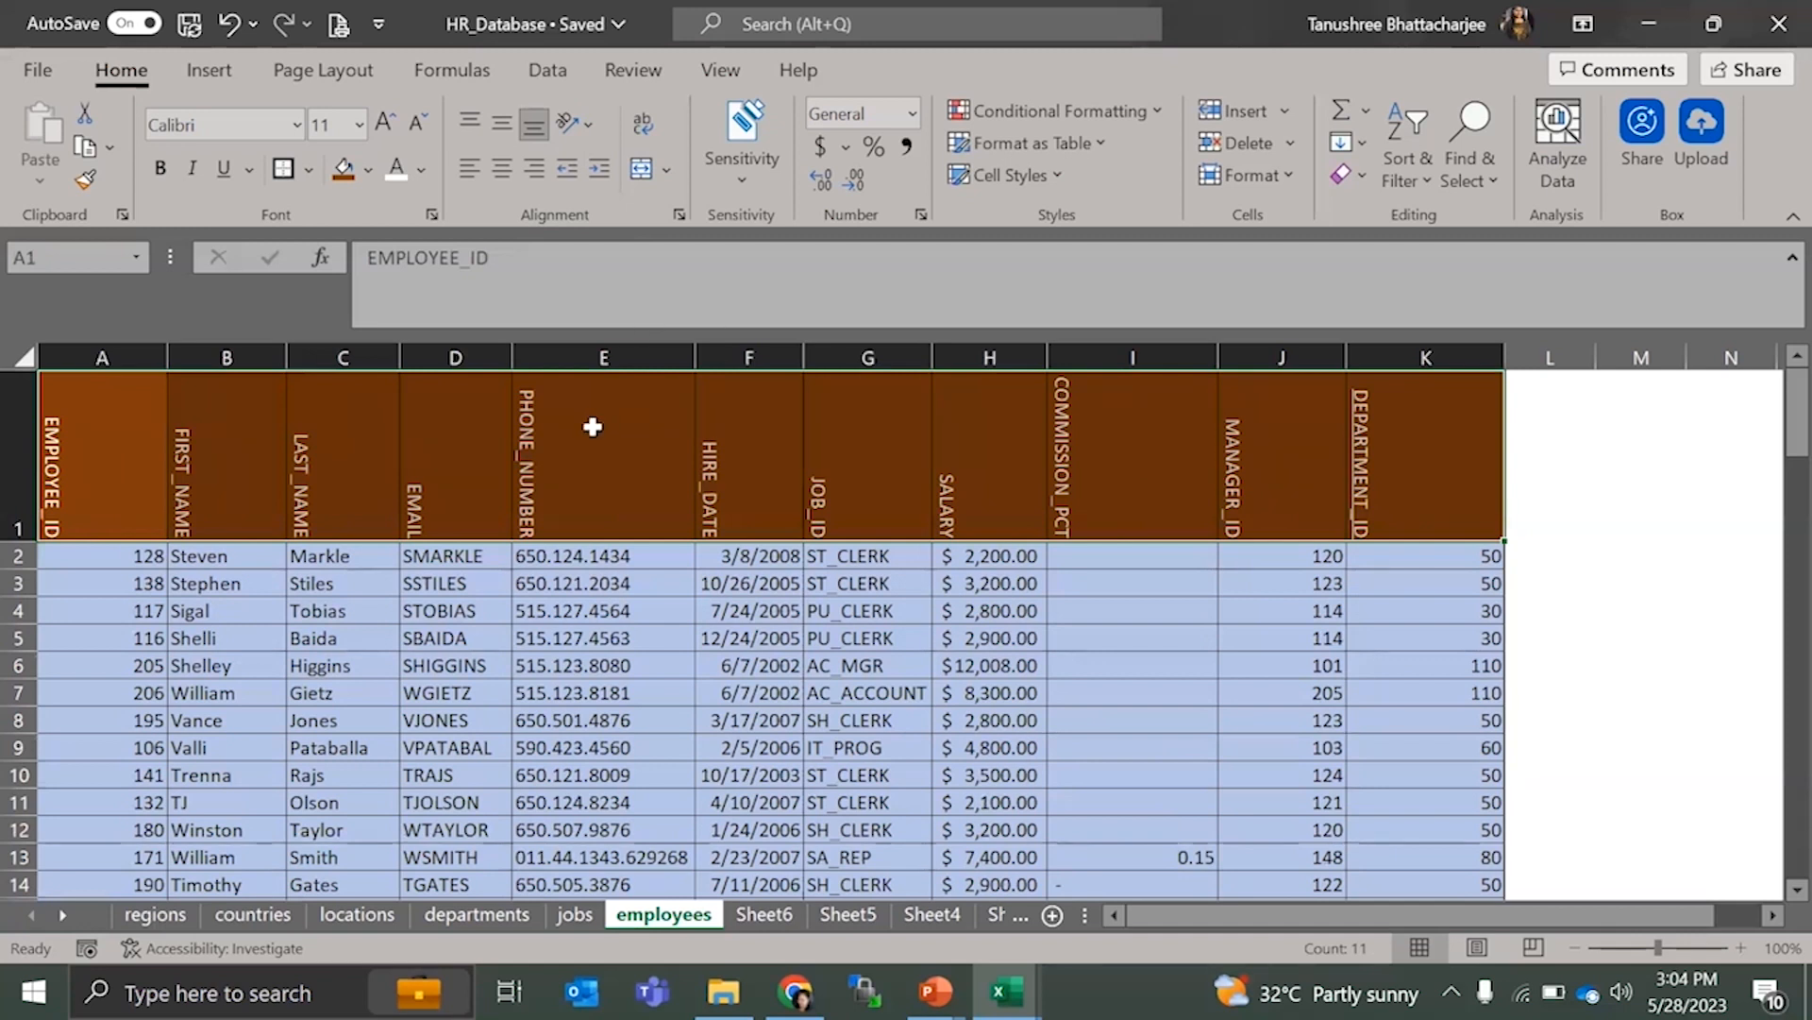
click(506, 132)
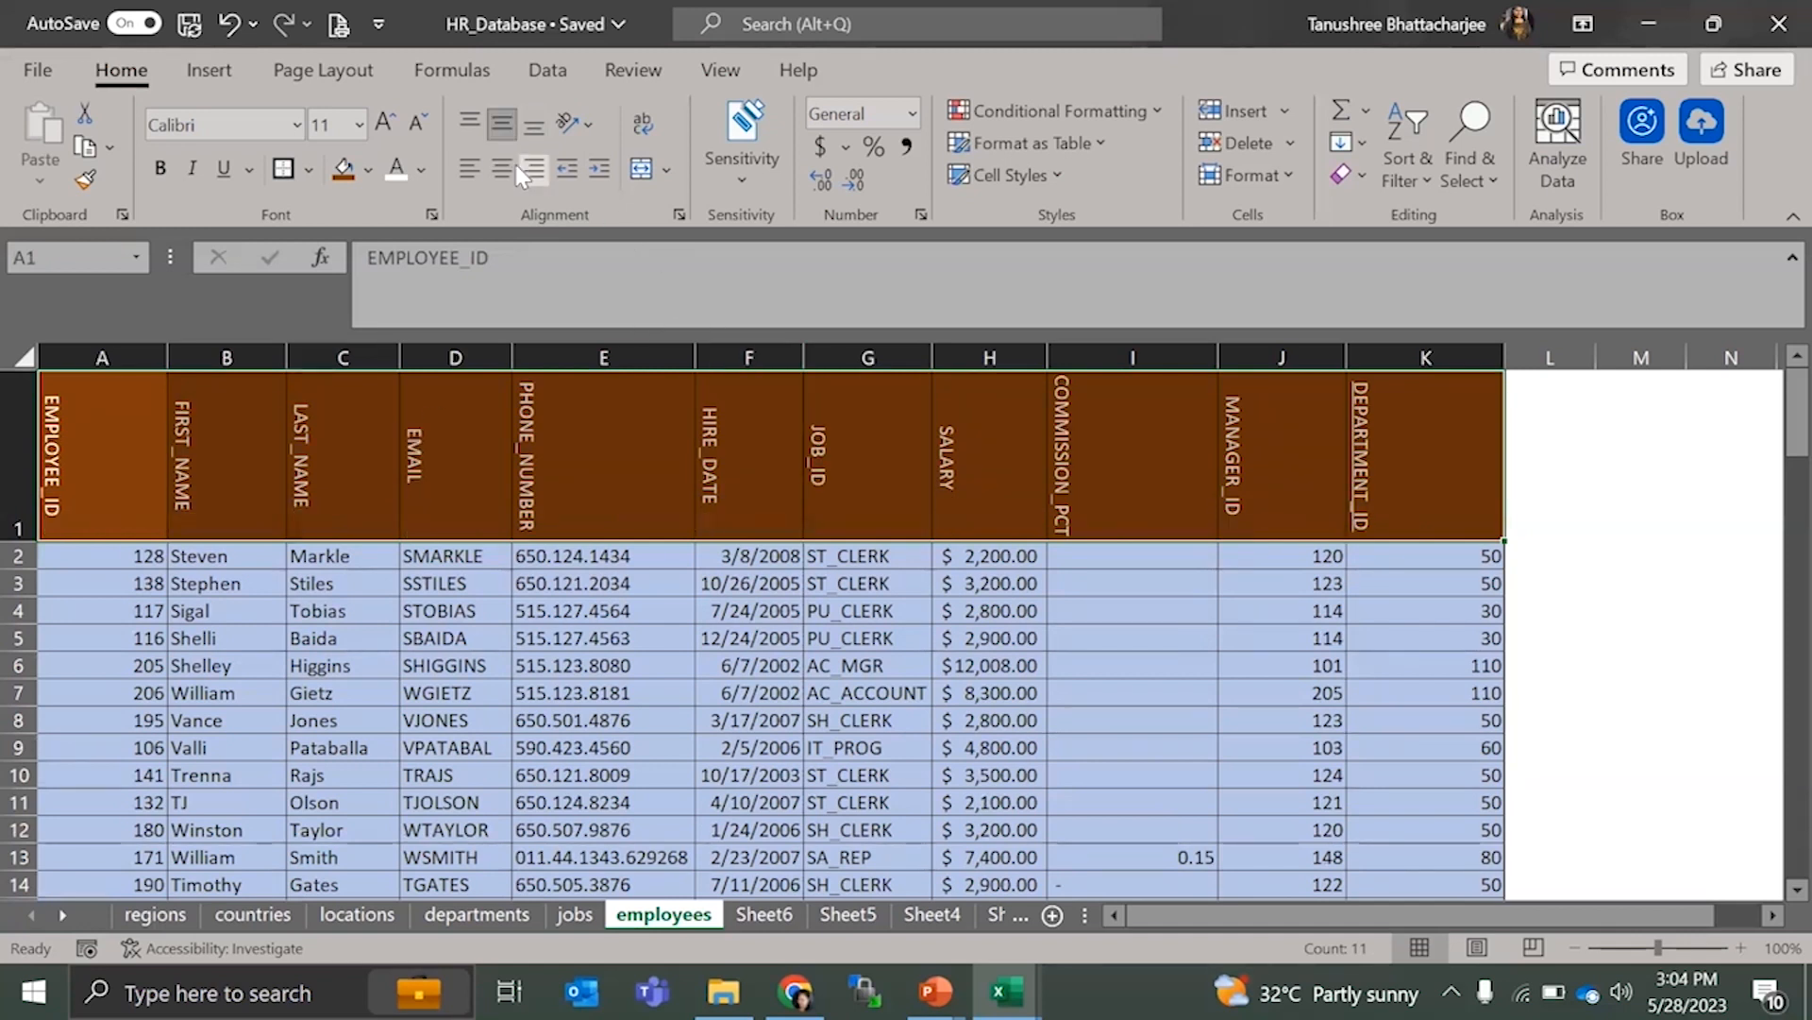
click(509, 167)
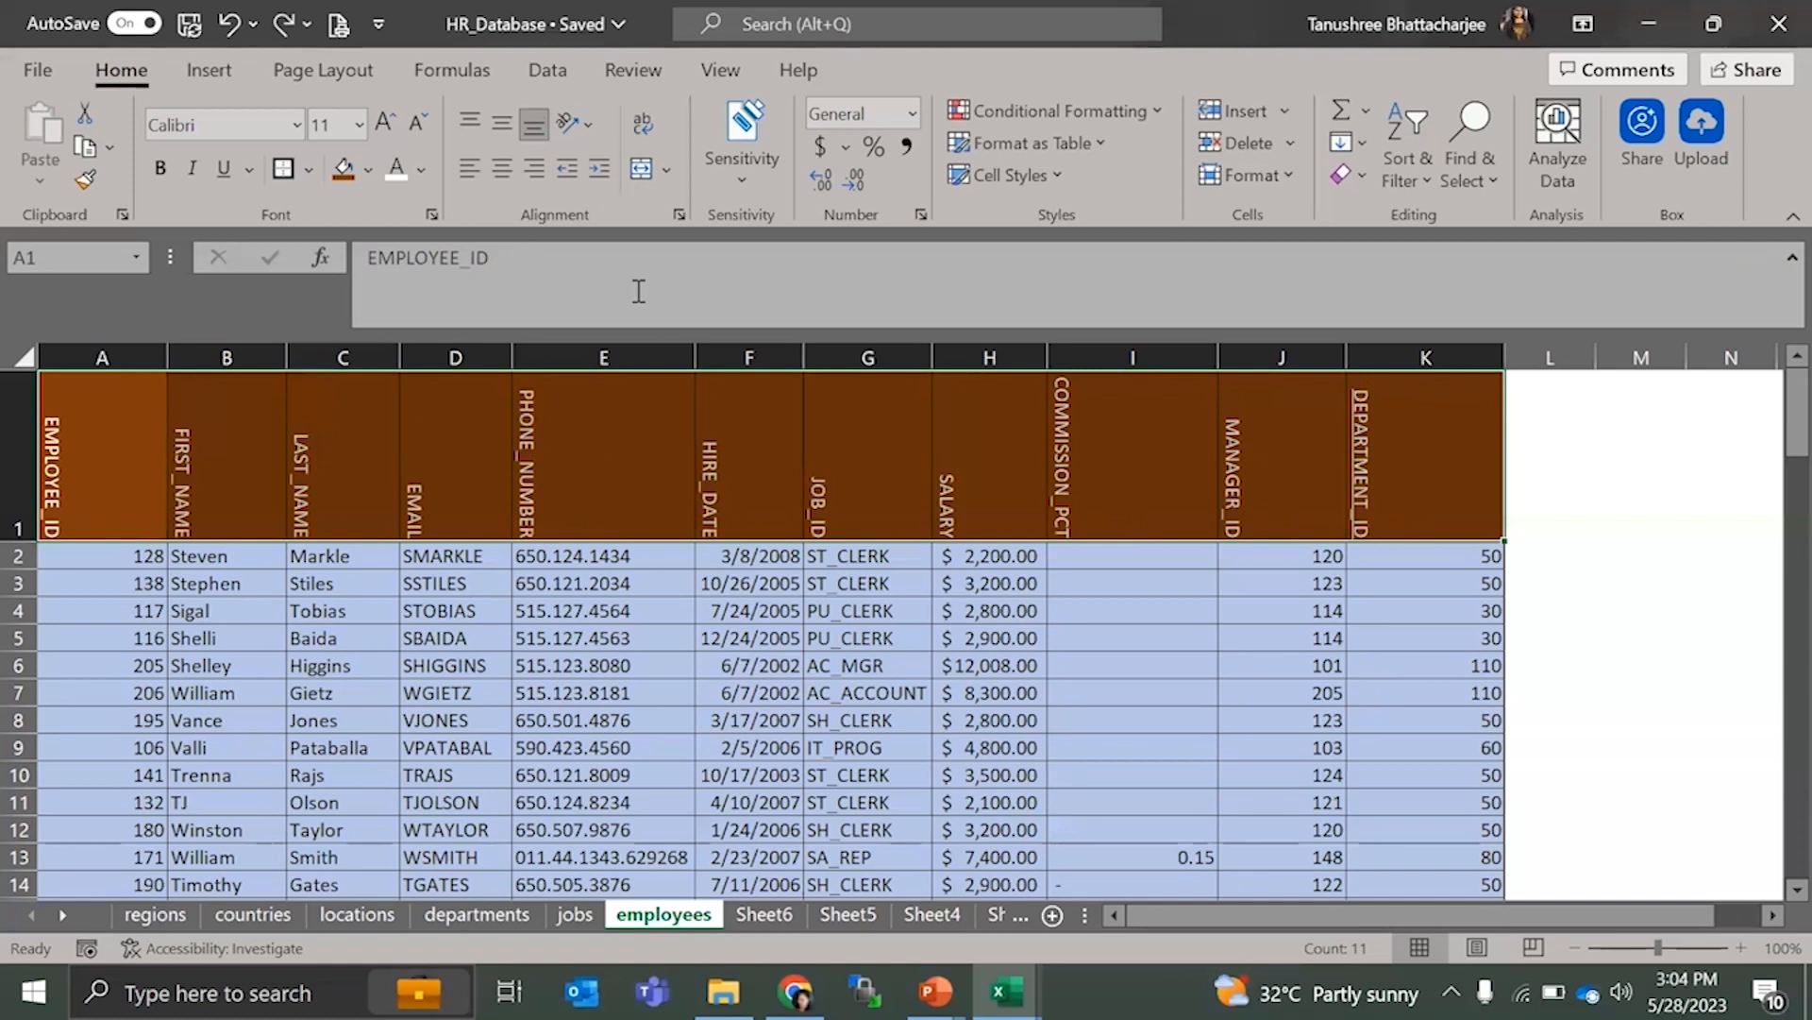
- Undo the text orientation and alignment changes on the header row
key(ctrl+z)
key(ctrl+z)
key(ctrl+z)
key(ctrl+z)
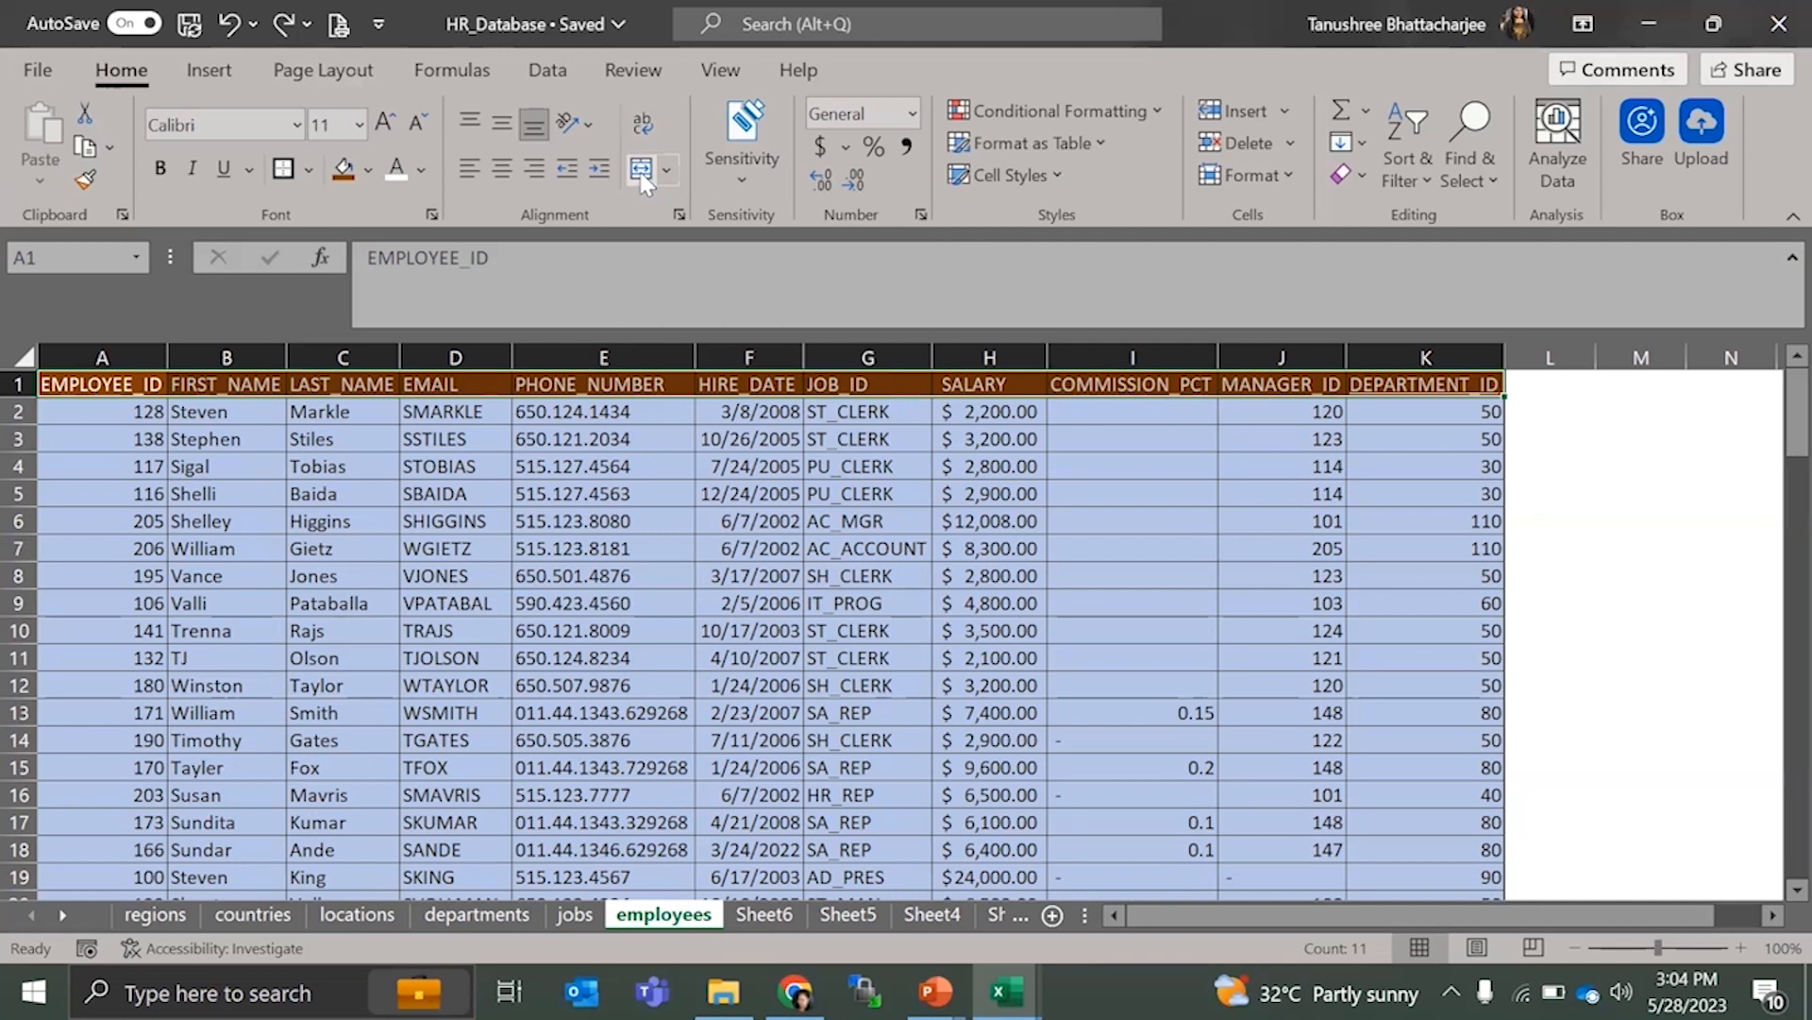
click(651, 489)
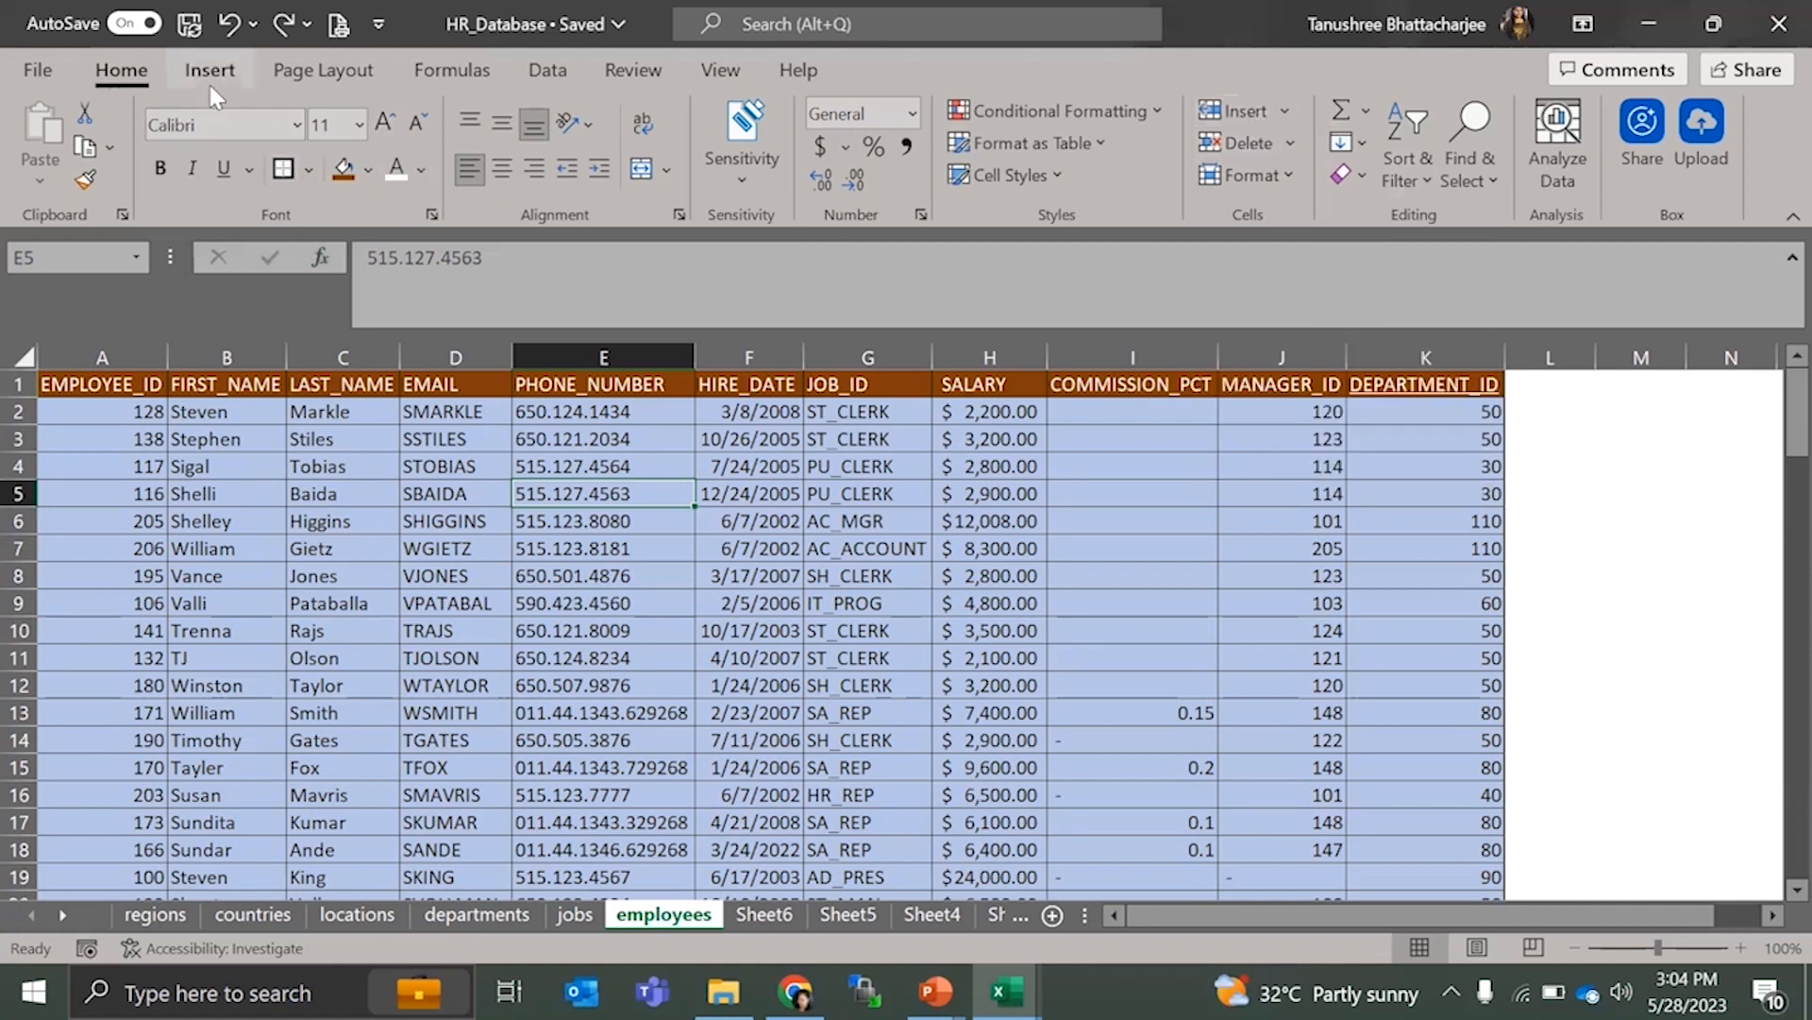
scroll(482, 651, down, 1)
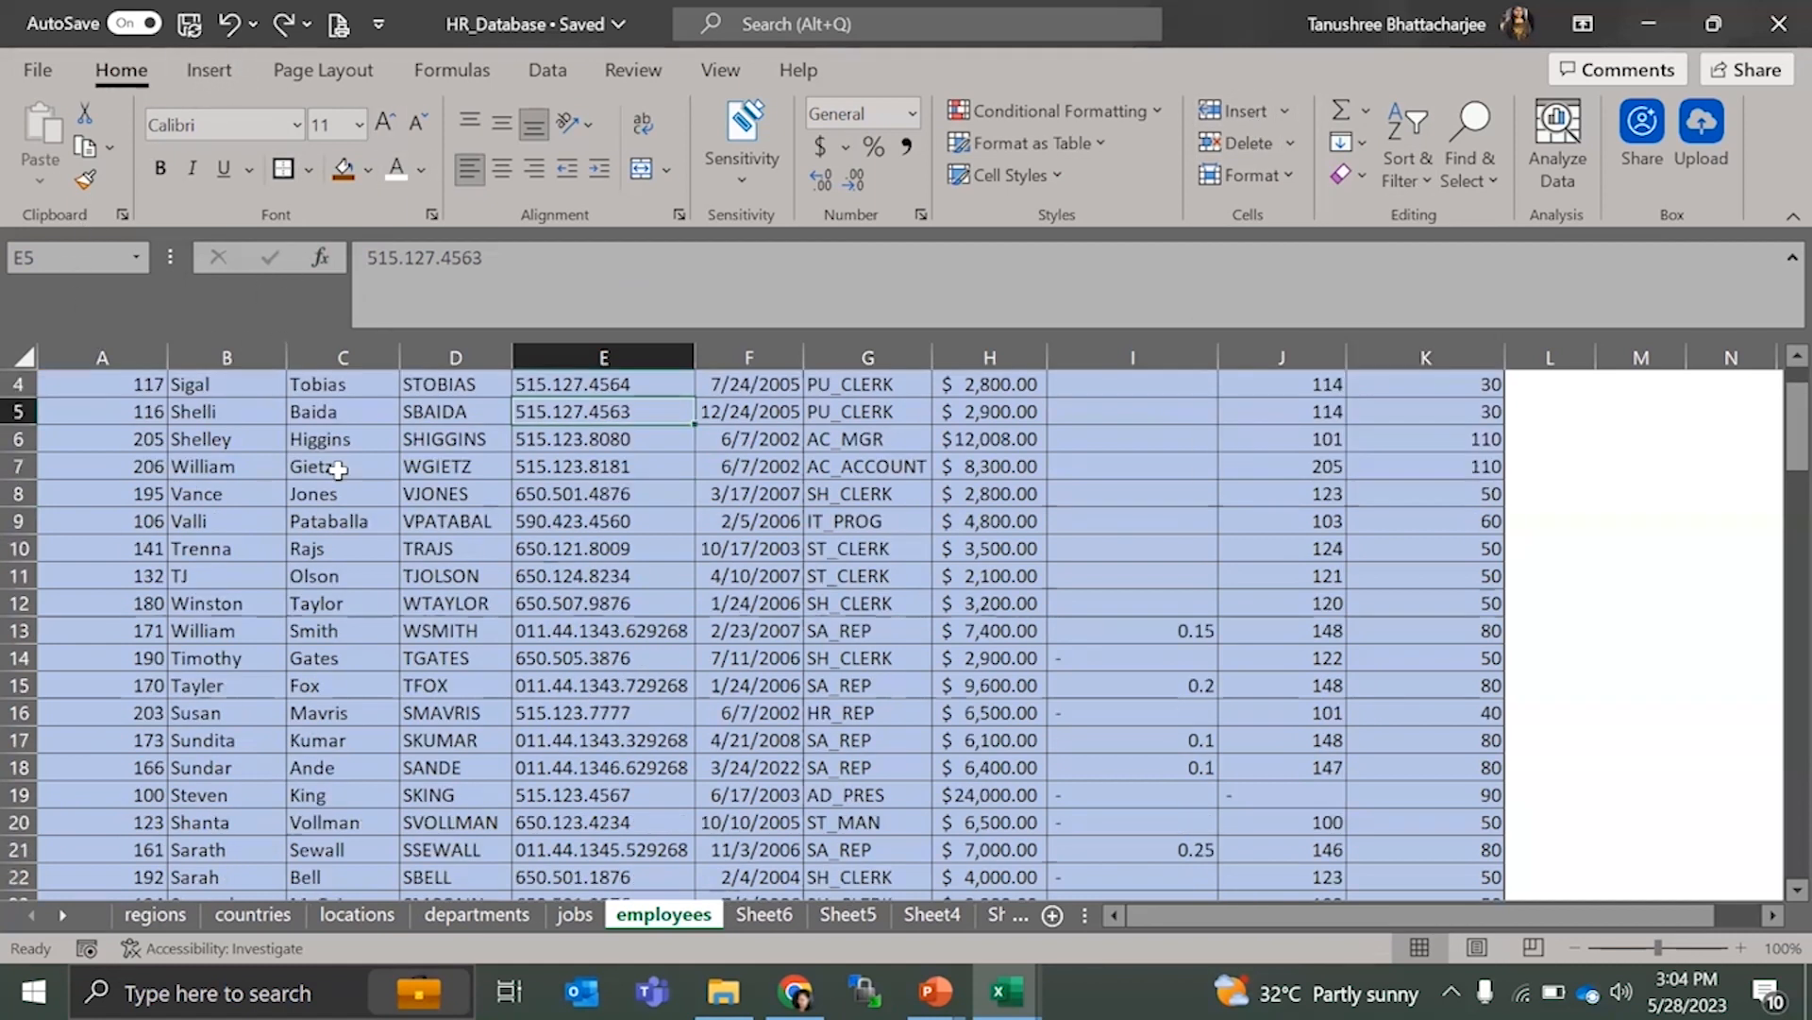
scroll(44, 334, down, 3)
scroll(424, 472, down, 3)
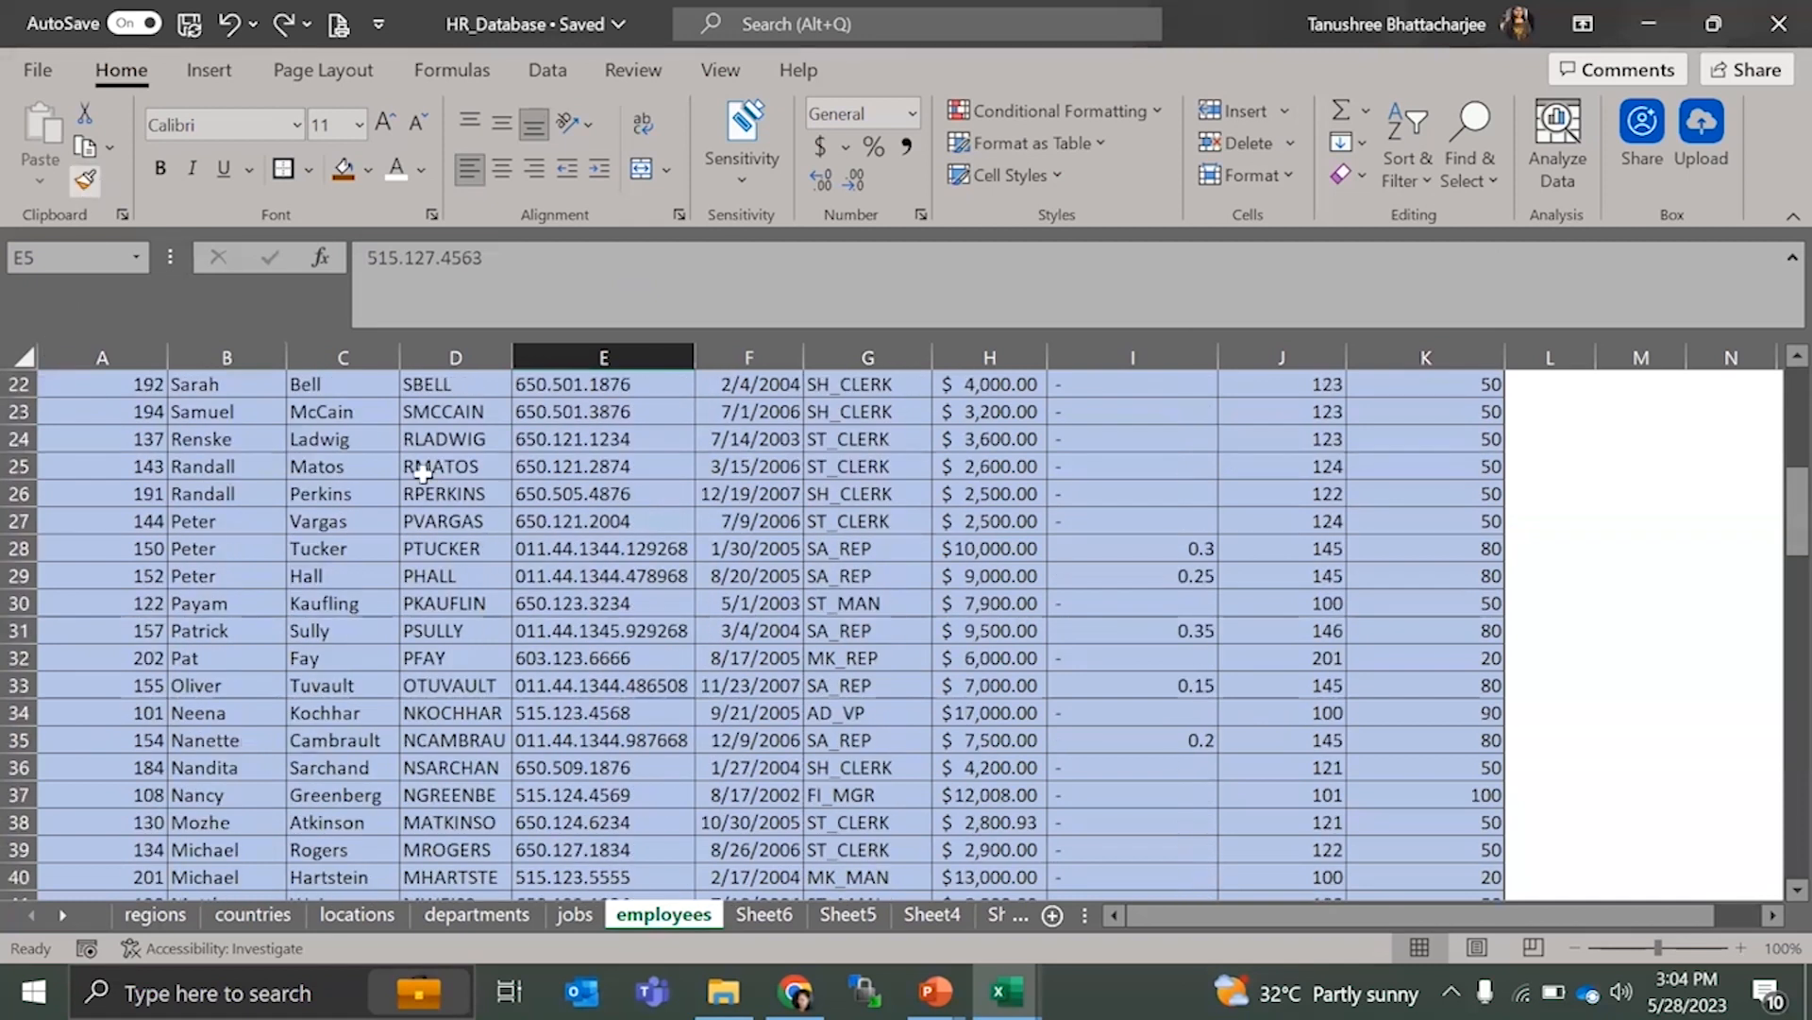
scroll(425, 472, up, 7)
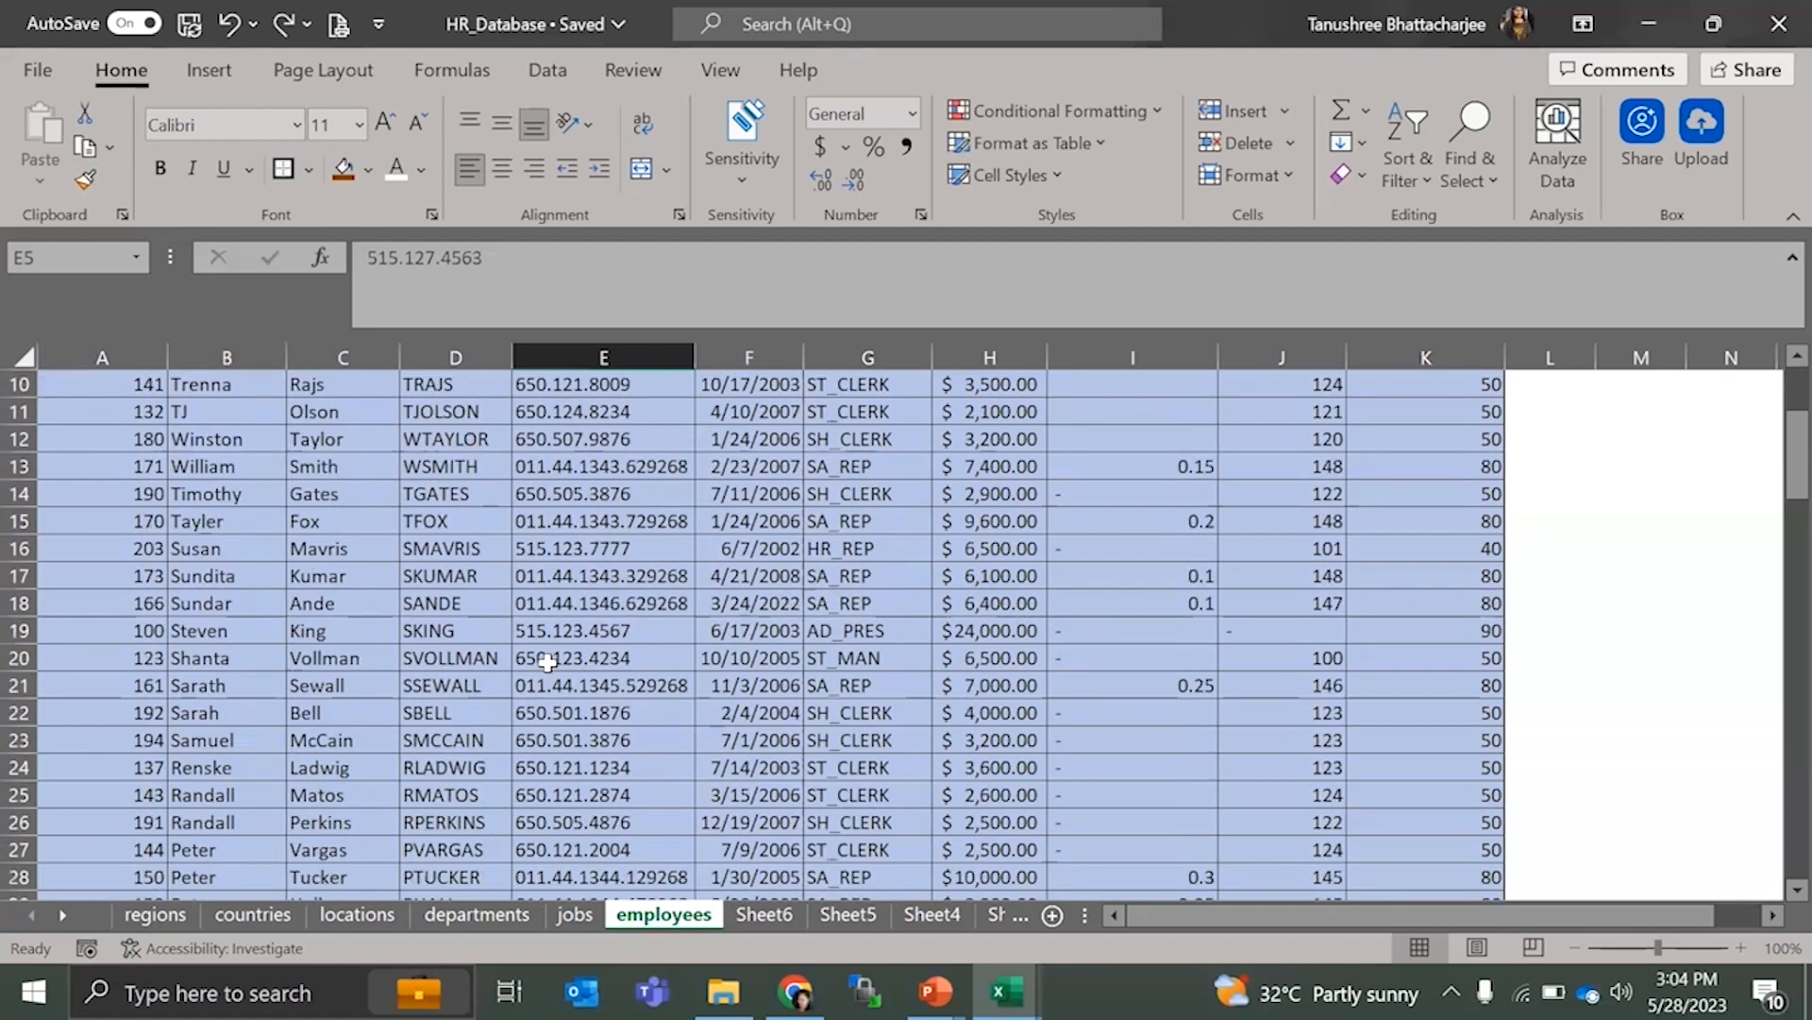
- Copy the formatting of the COMMISSION_PCT header in I1 to the empty cell M6 with Format Painter
double_click(1641, 493)
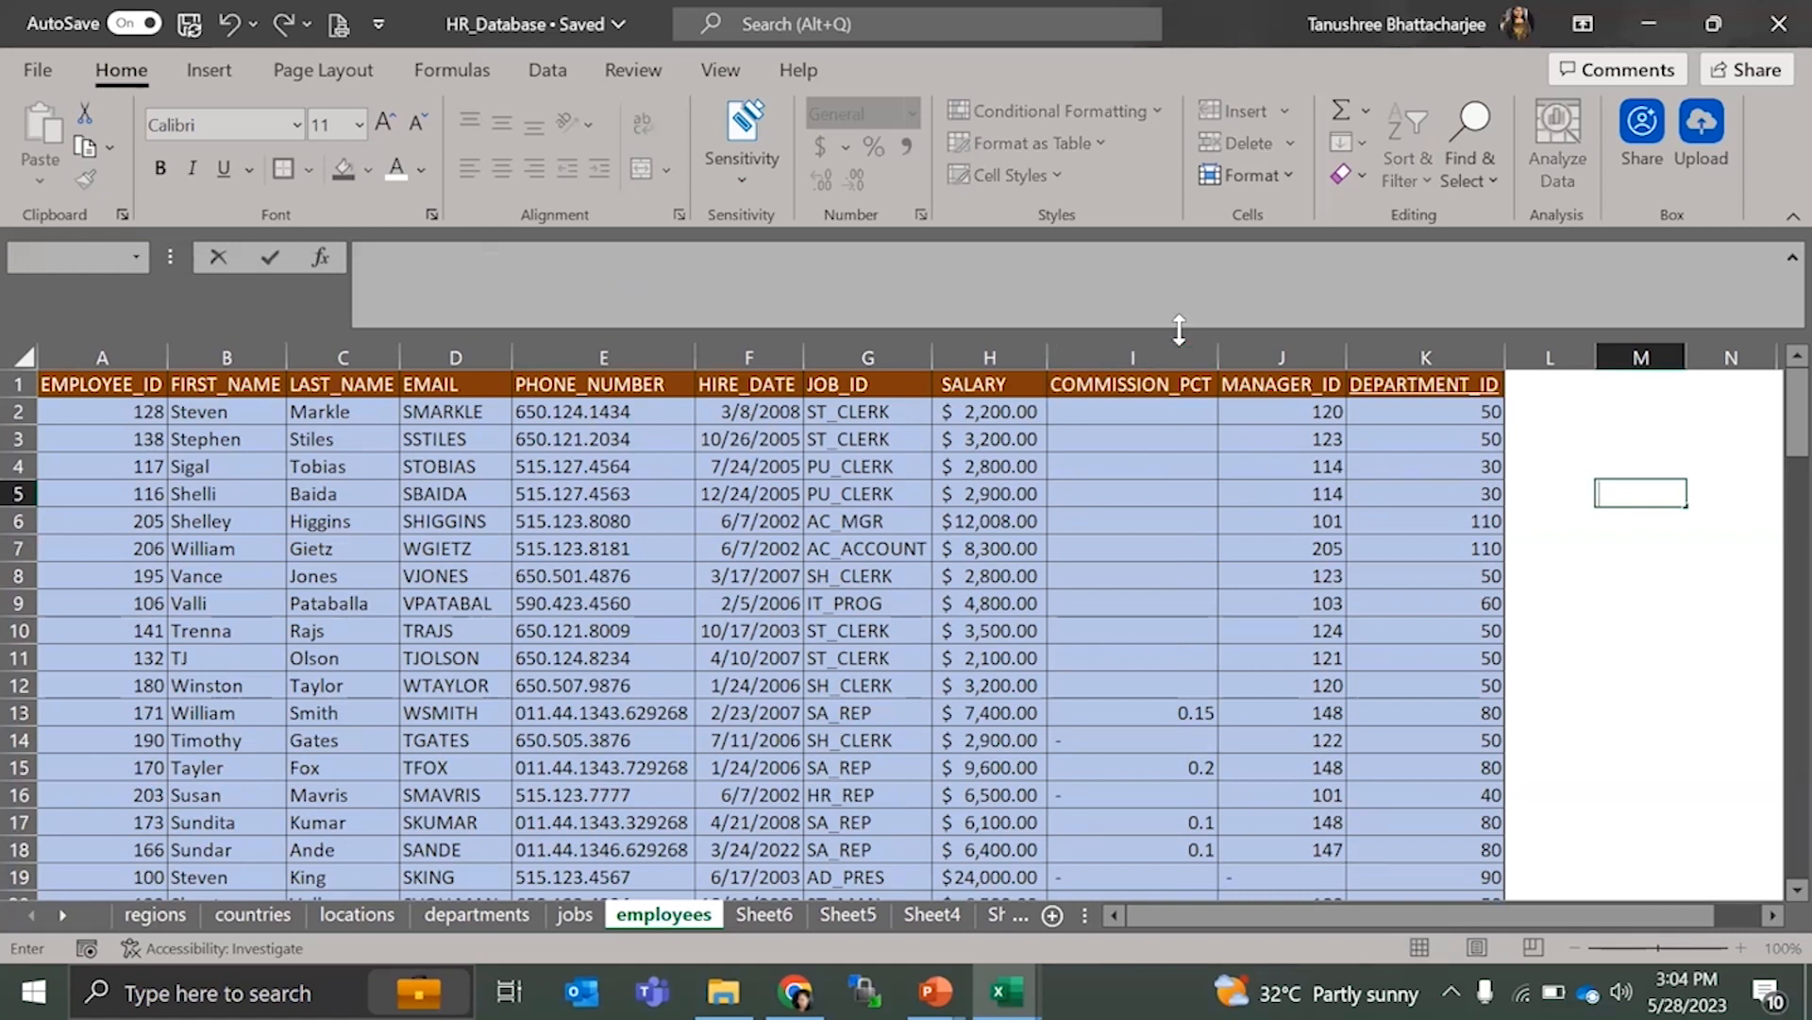
click(1113, 387)
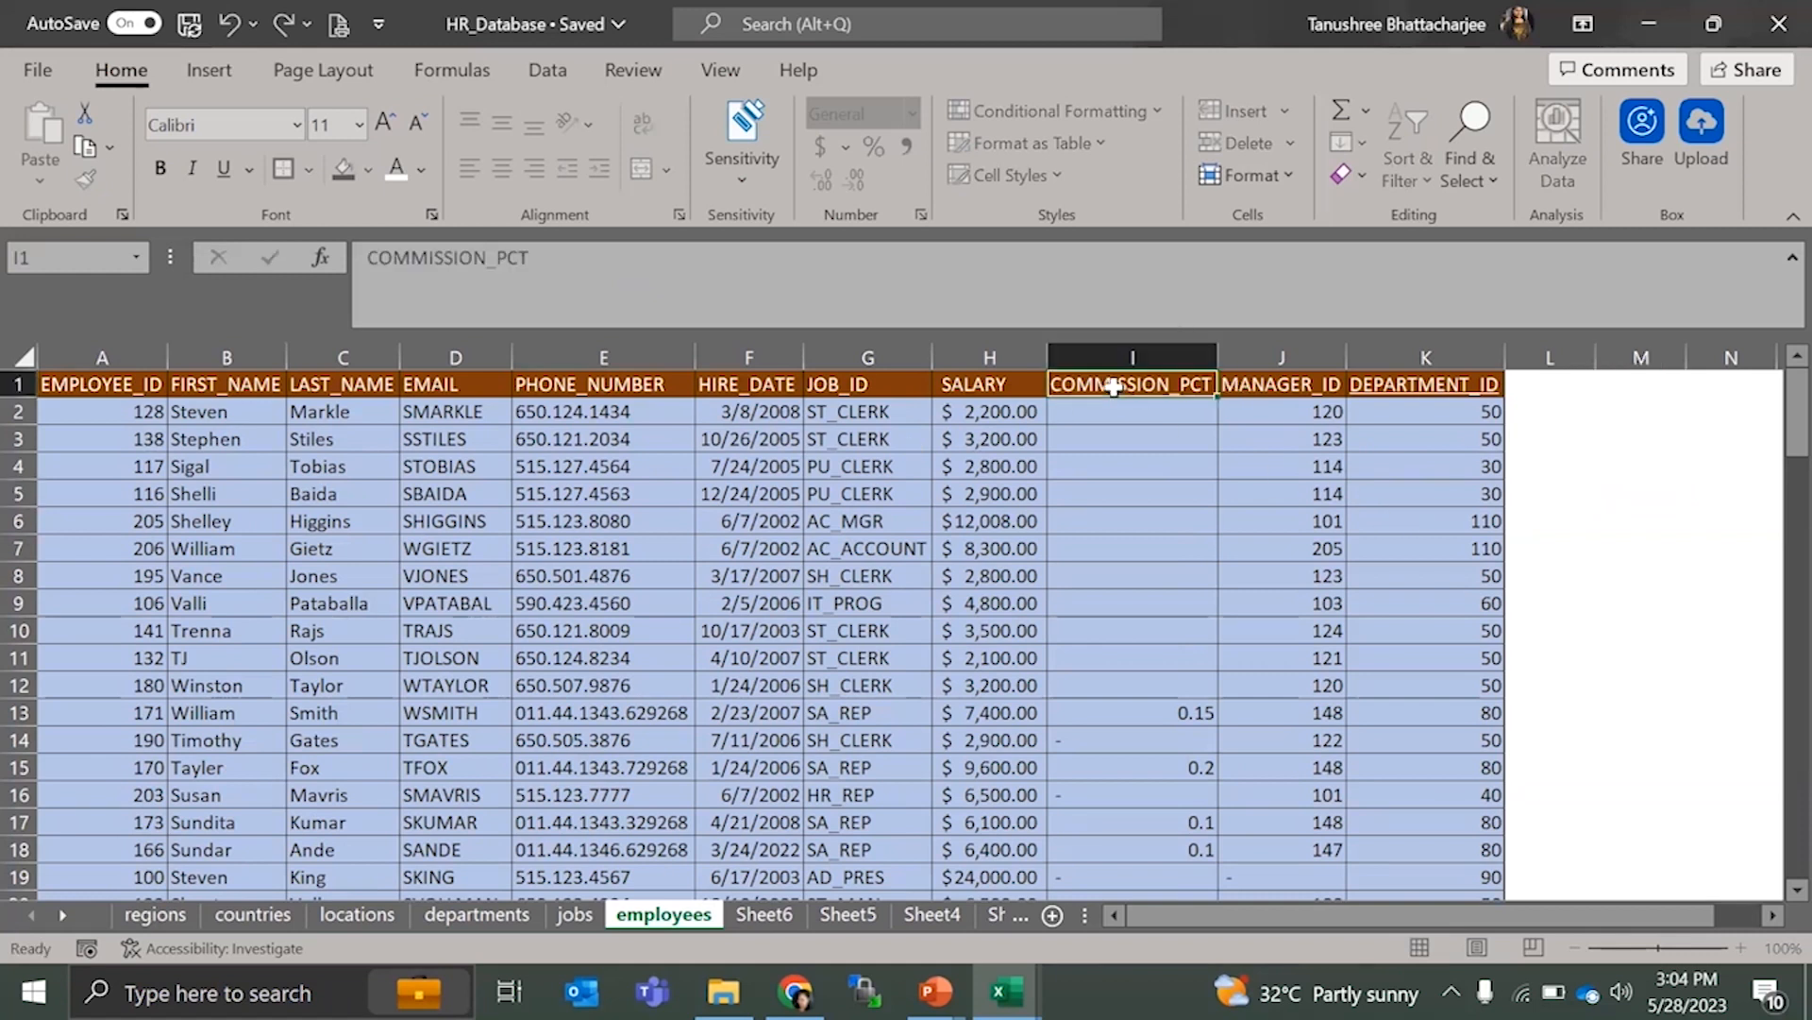
click(84, 181)
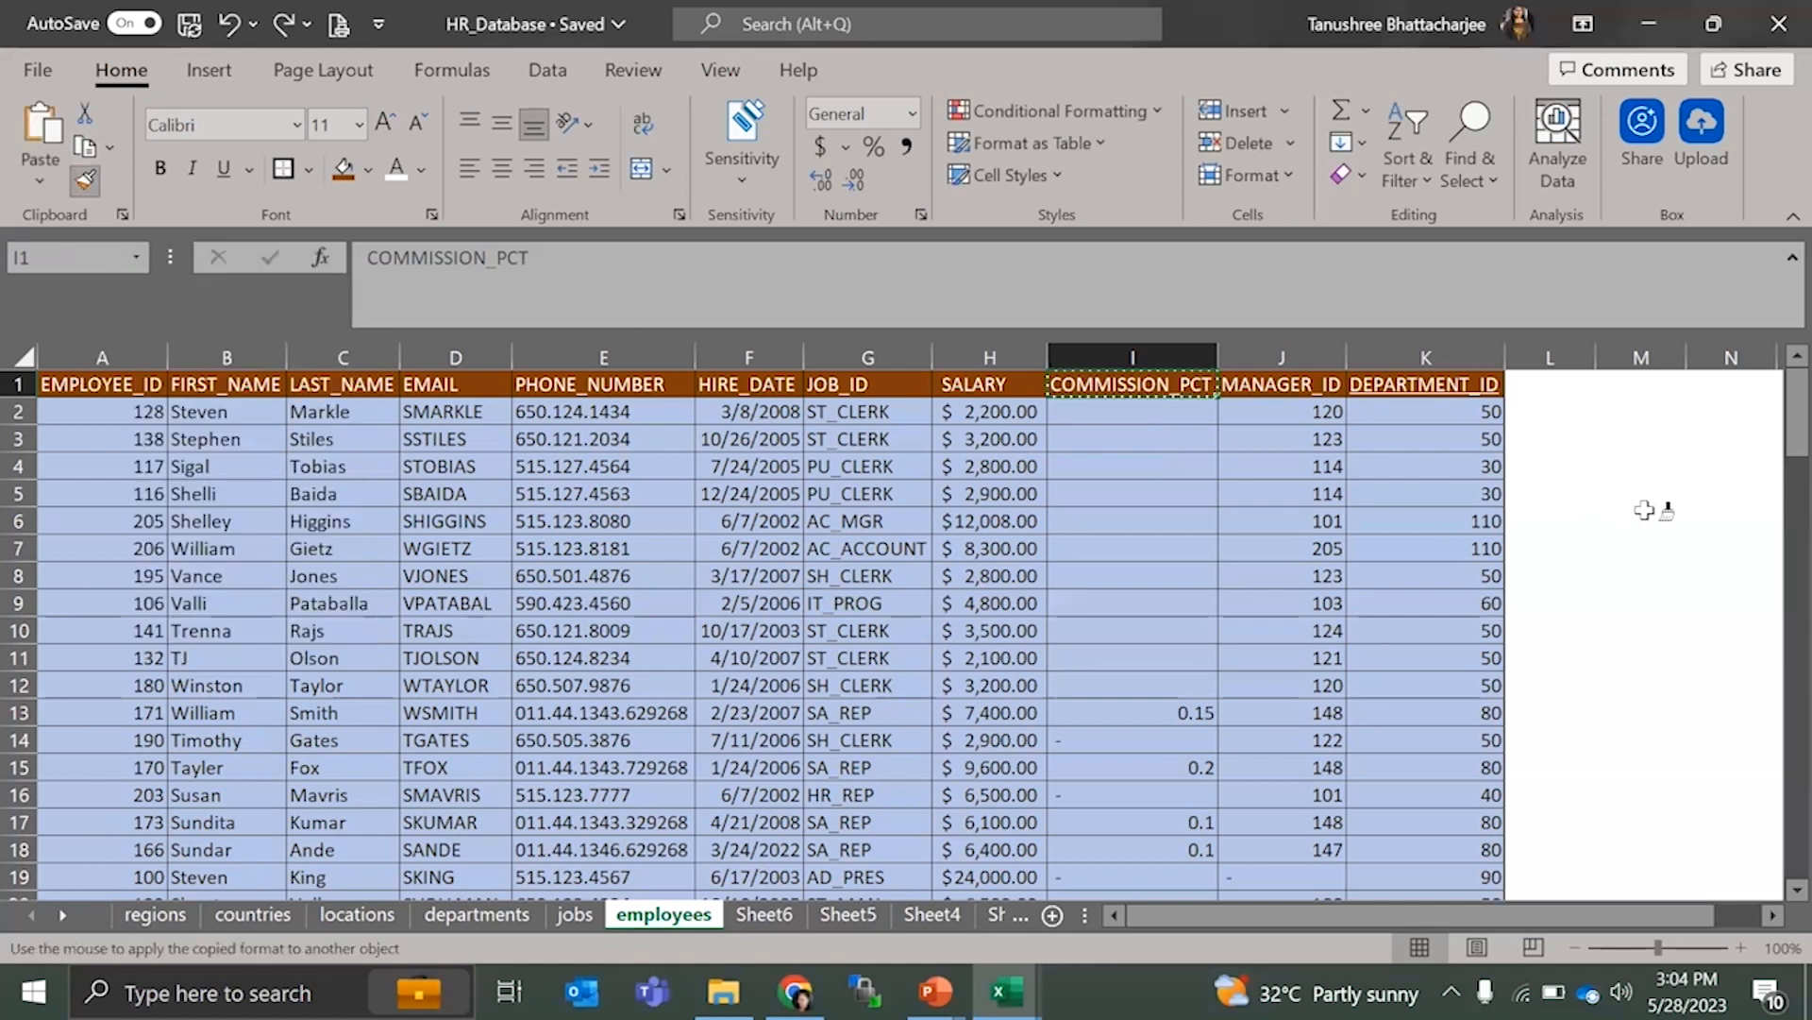
click(1645, 514)
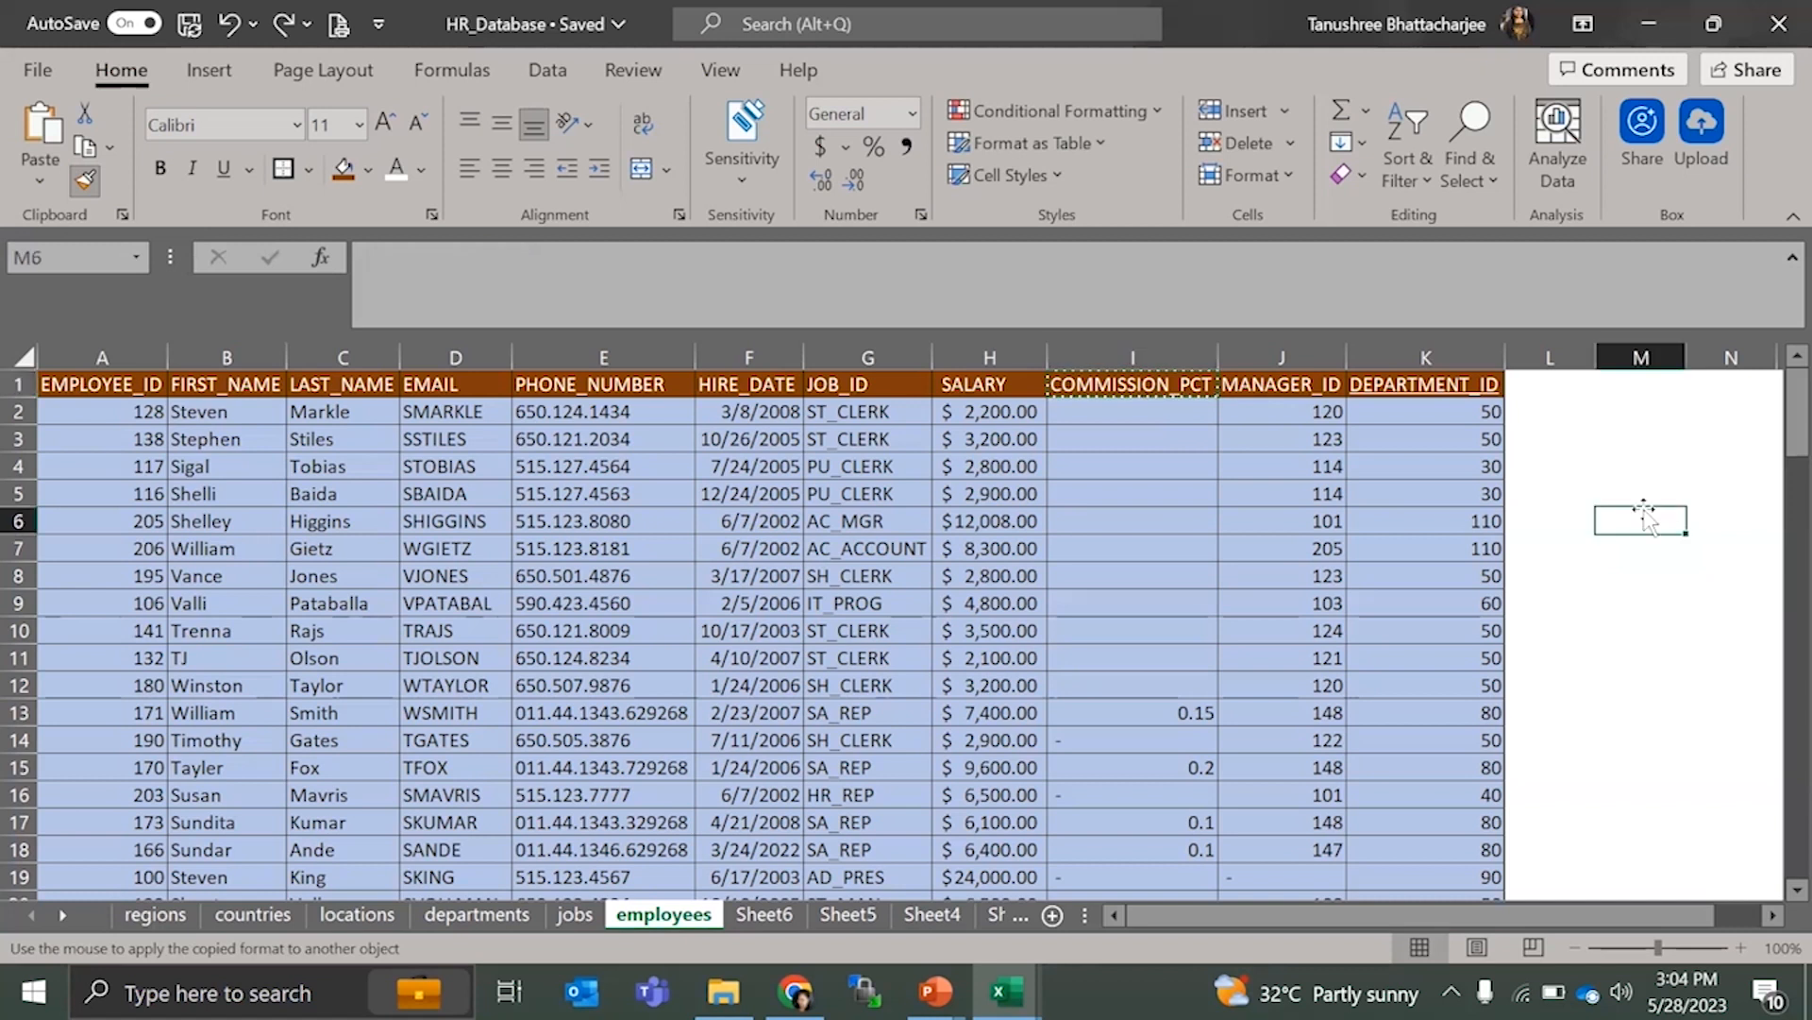
click(1603, 733)
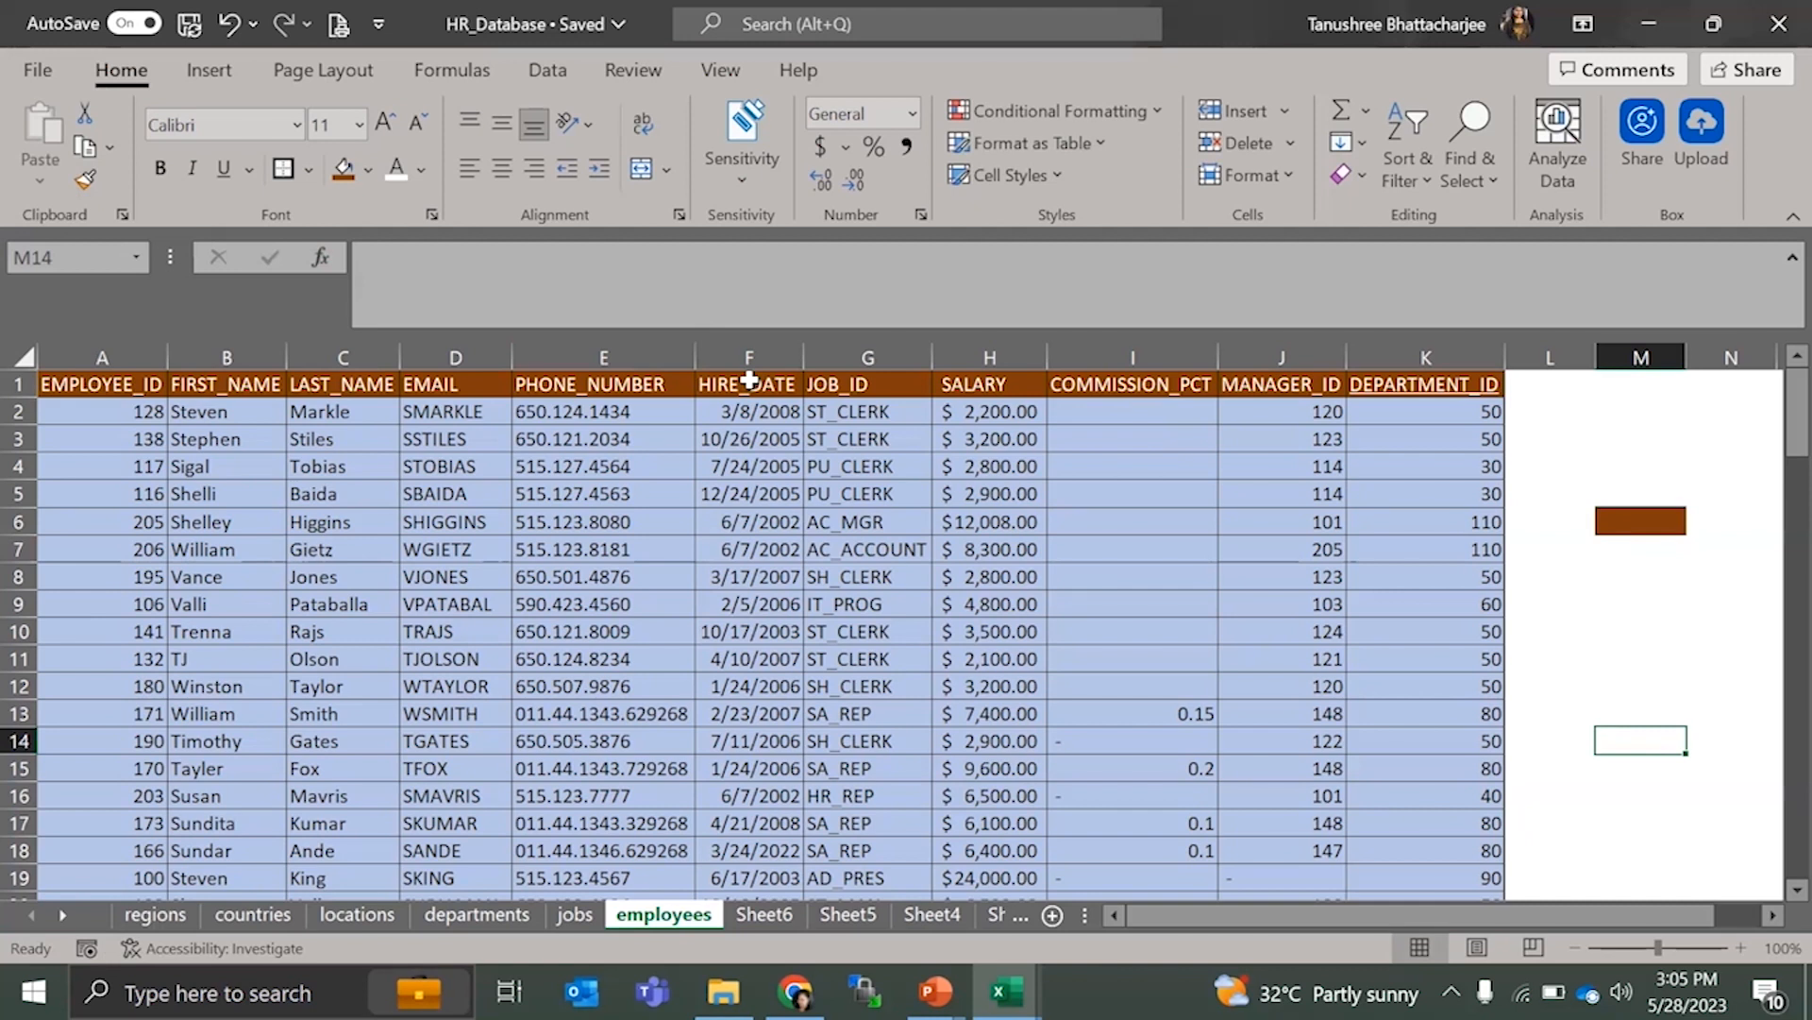
- Enter the text "New Cell" in the formatted cell M6
click(1617, 527)
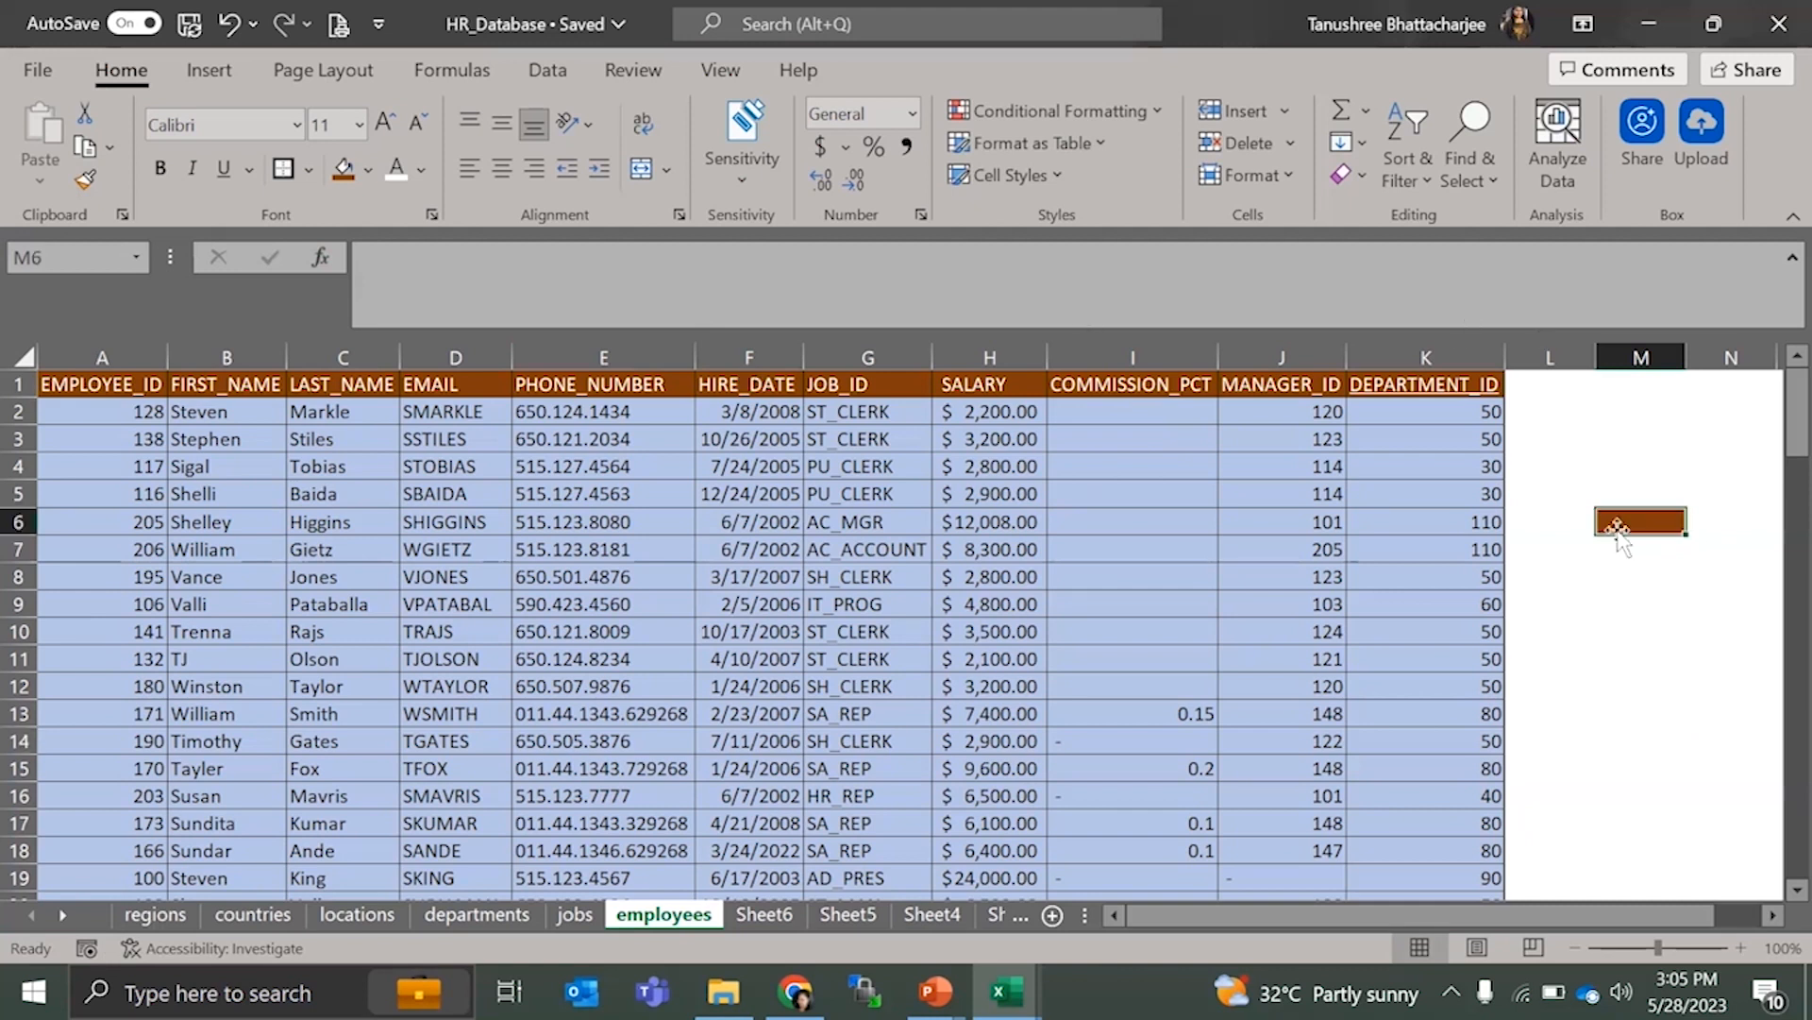
text(New Cell)
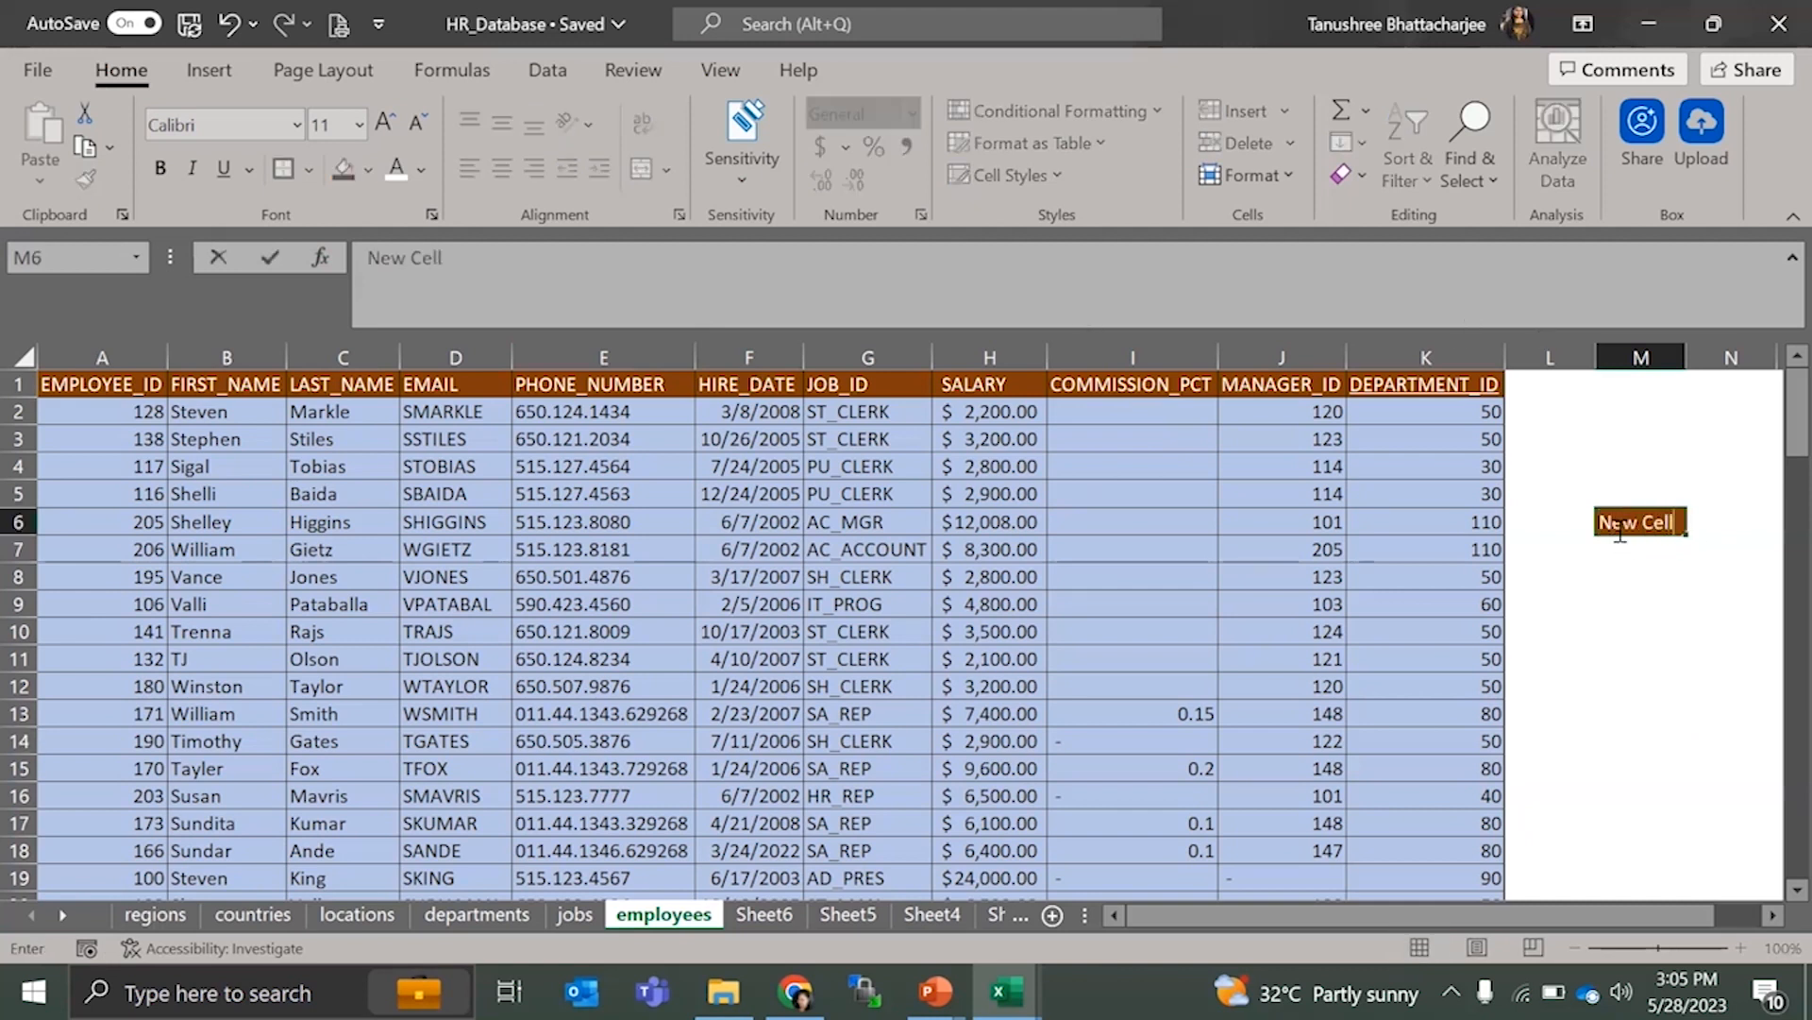
key(Return)
click(1664, 604)
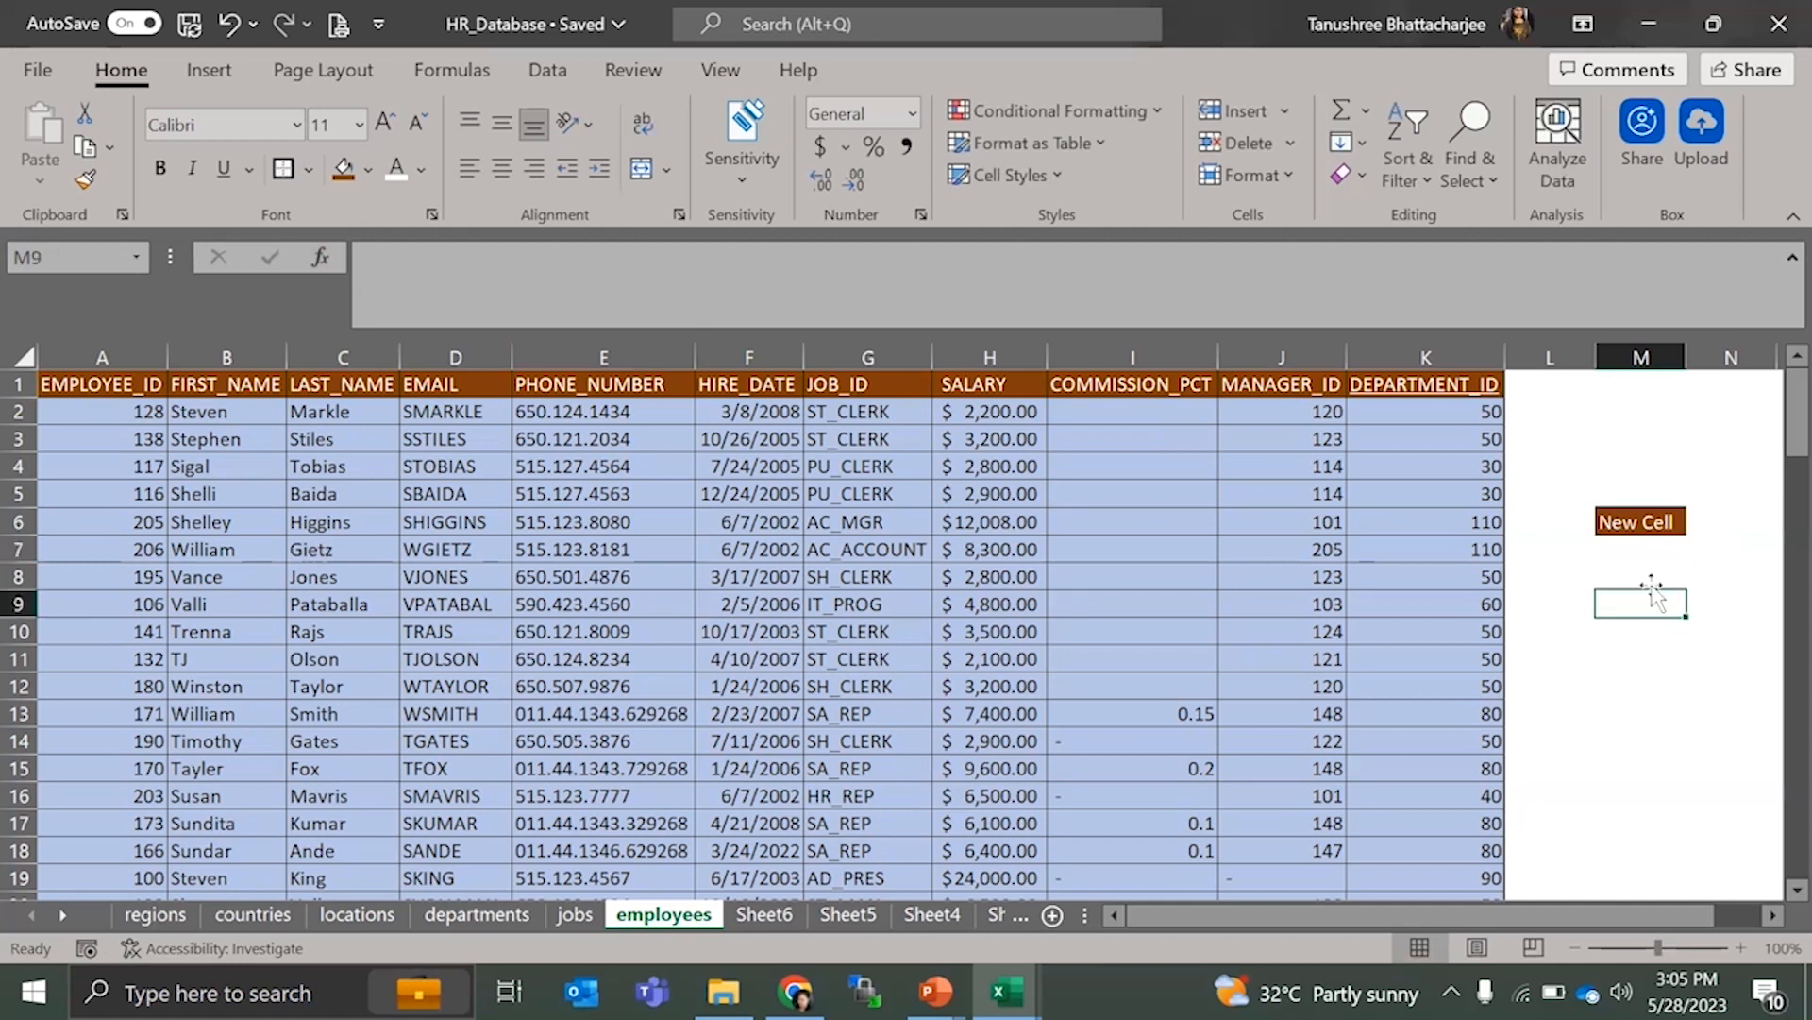
click(1647, 514)
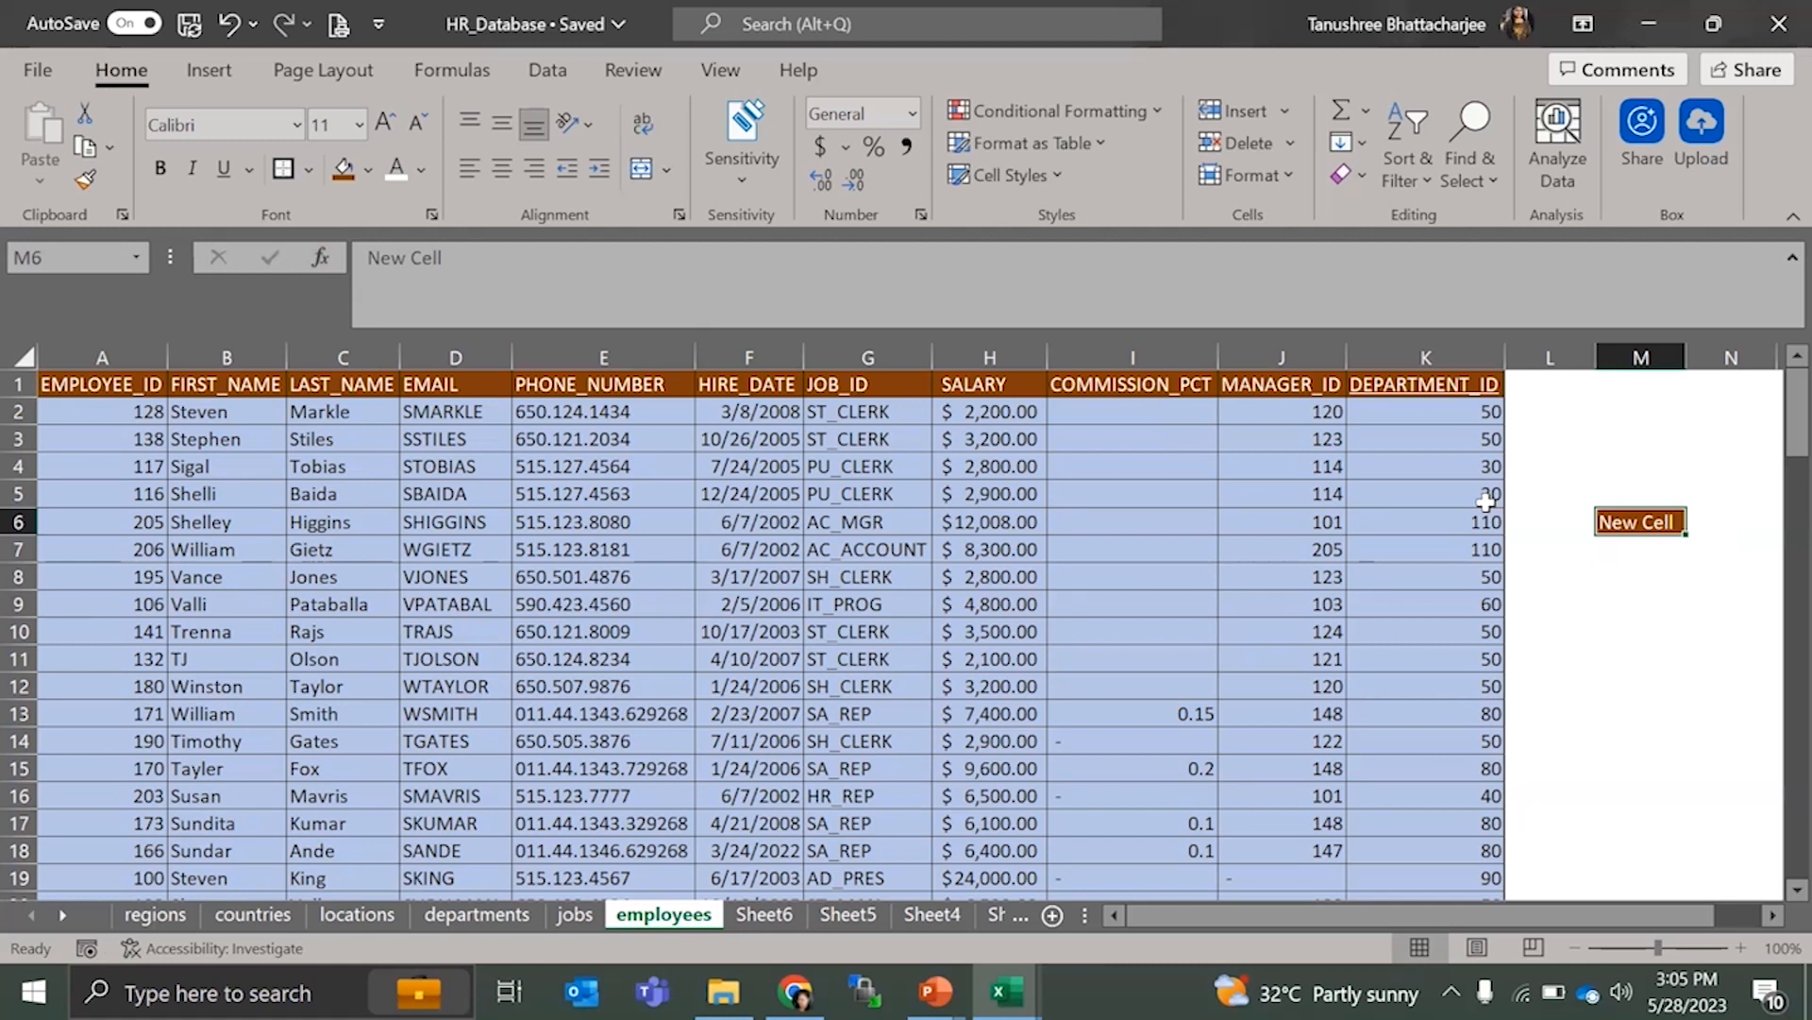
click(944, 468)
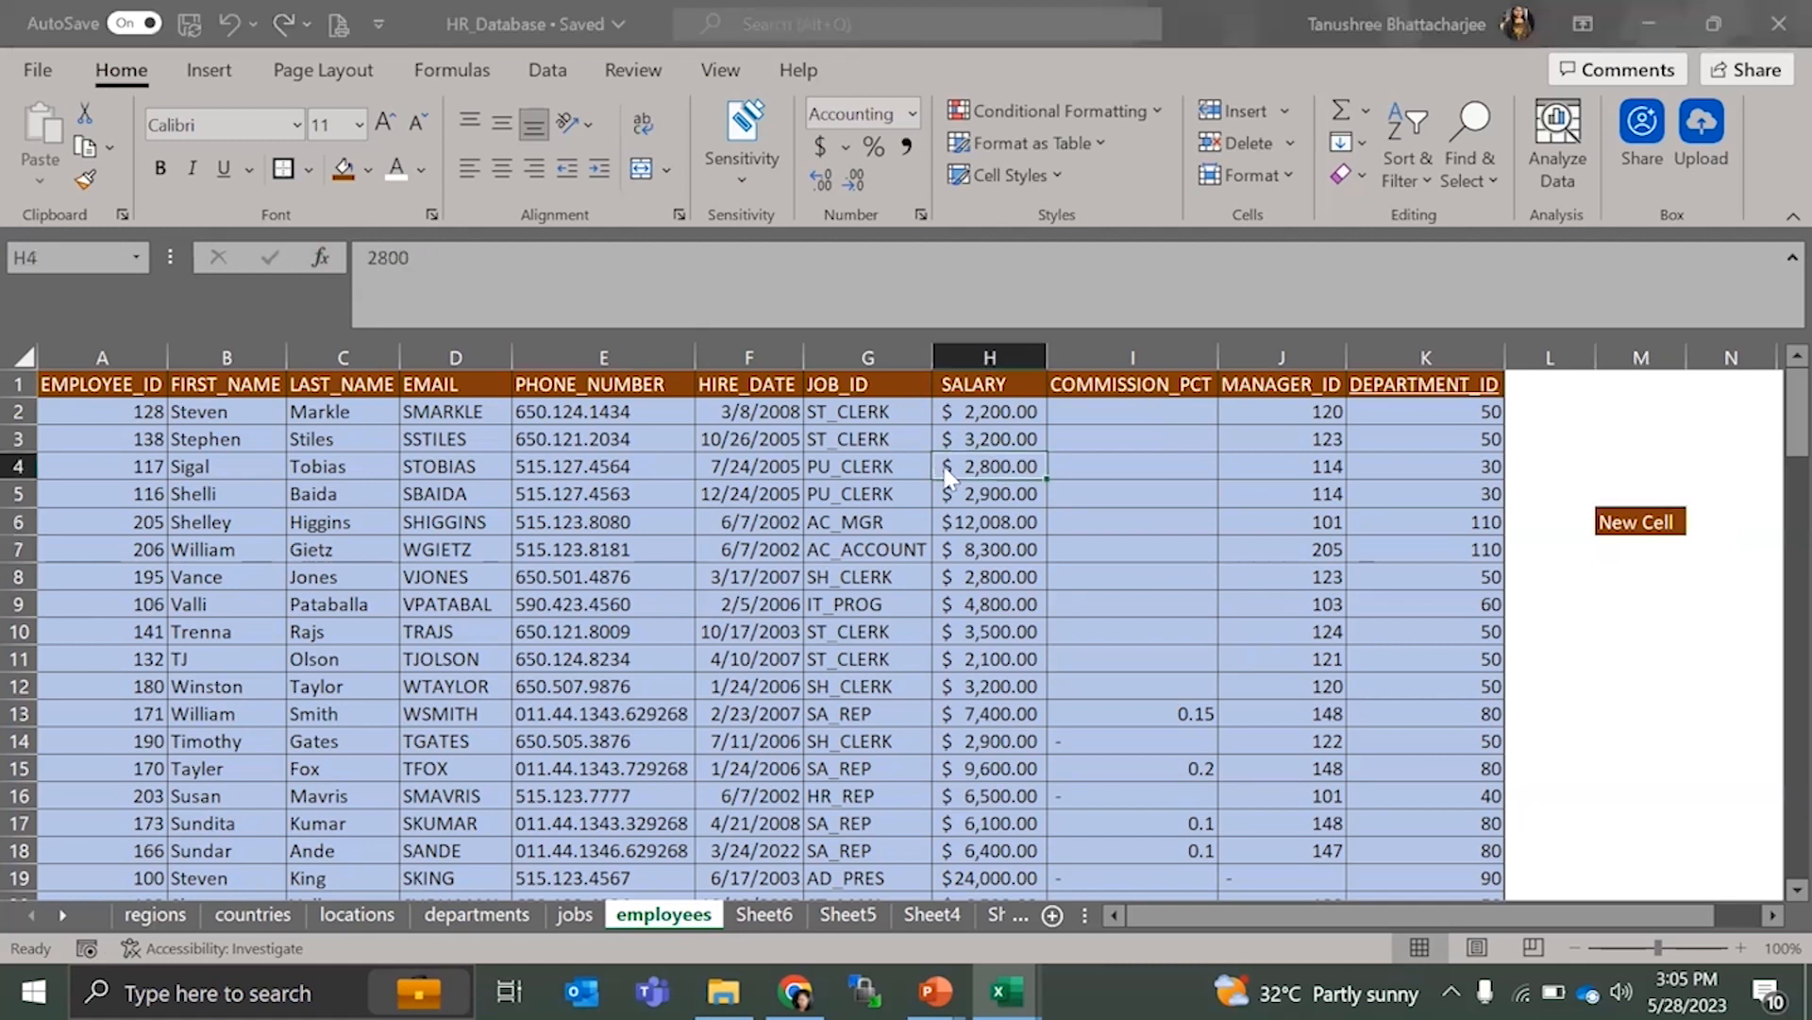
- Switch to the PowerPoint slide show to check the General Functions topic list, and return to the HR_Database workbook
key(alt+Tab)
key(Tab)
key(Tab)
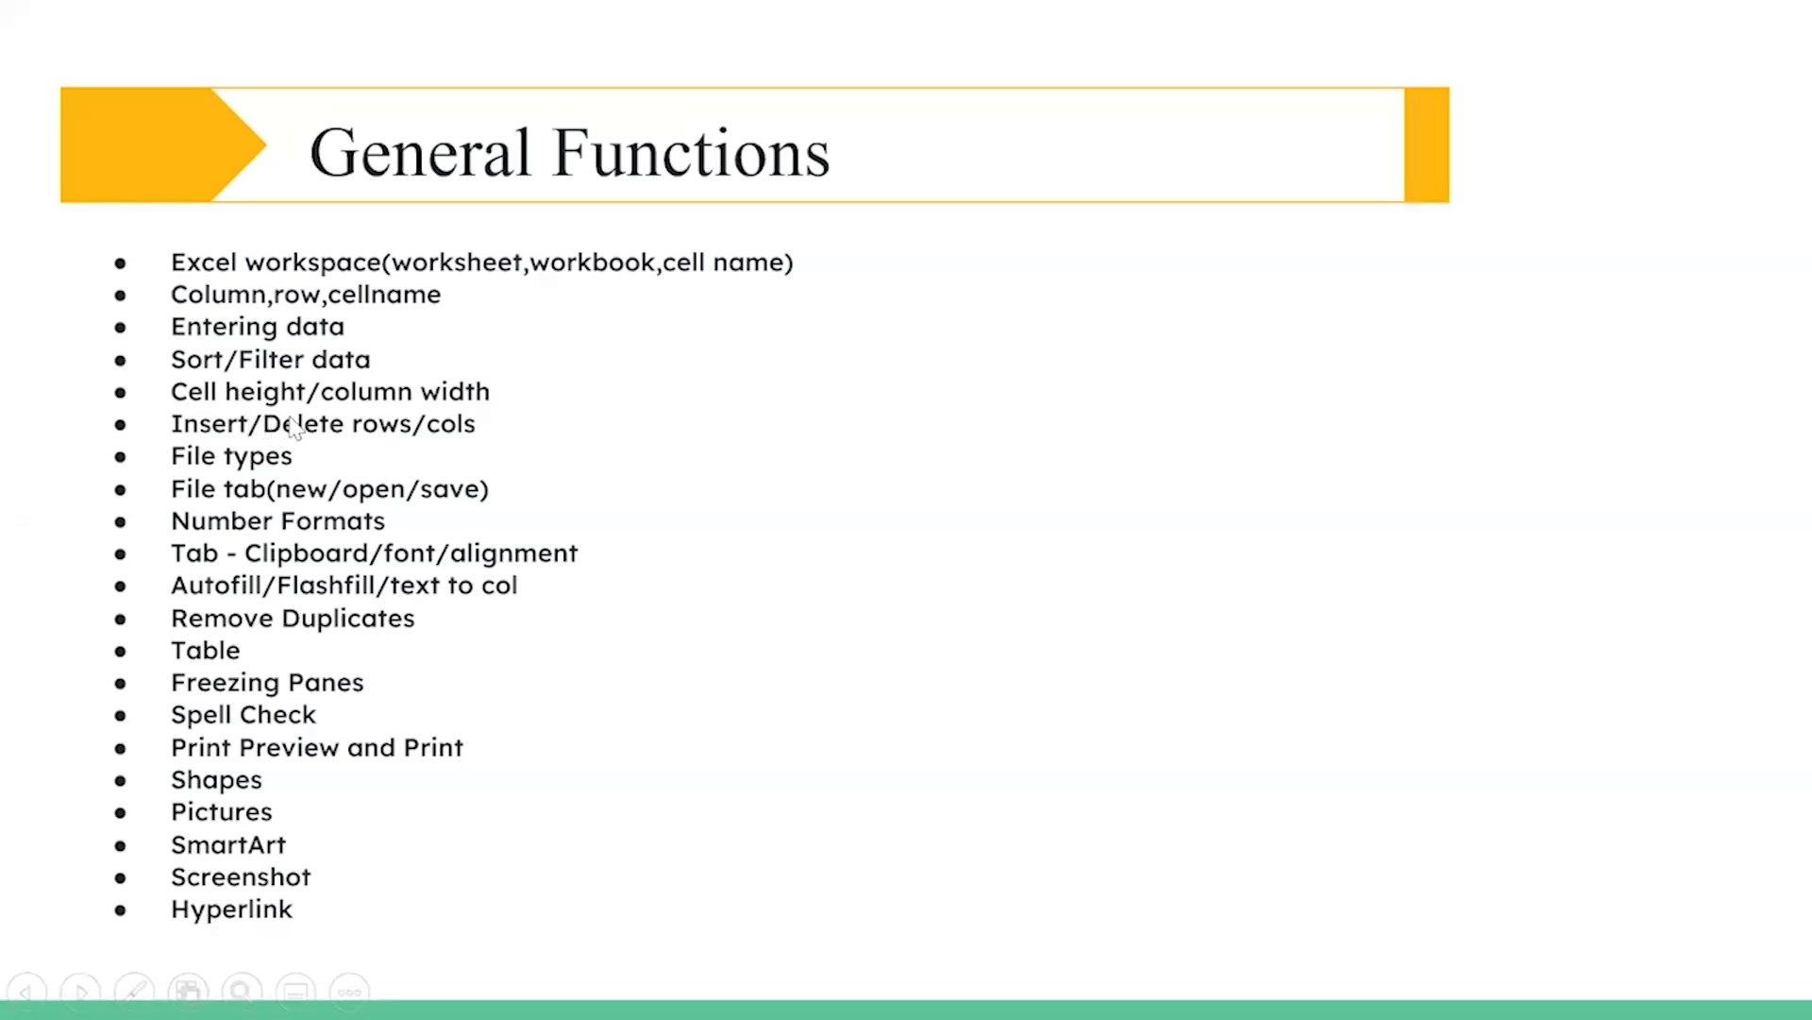
key(alt+Tab)
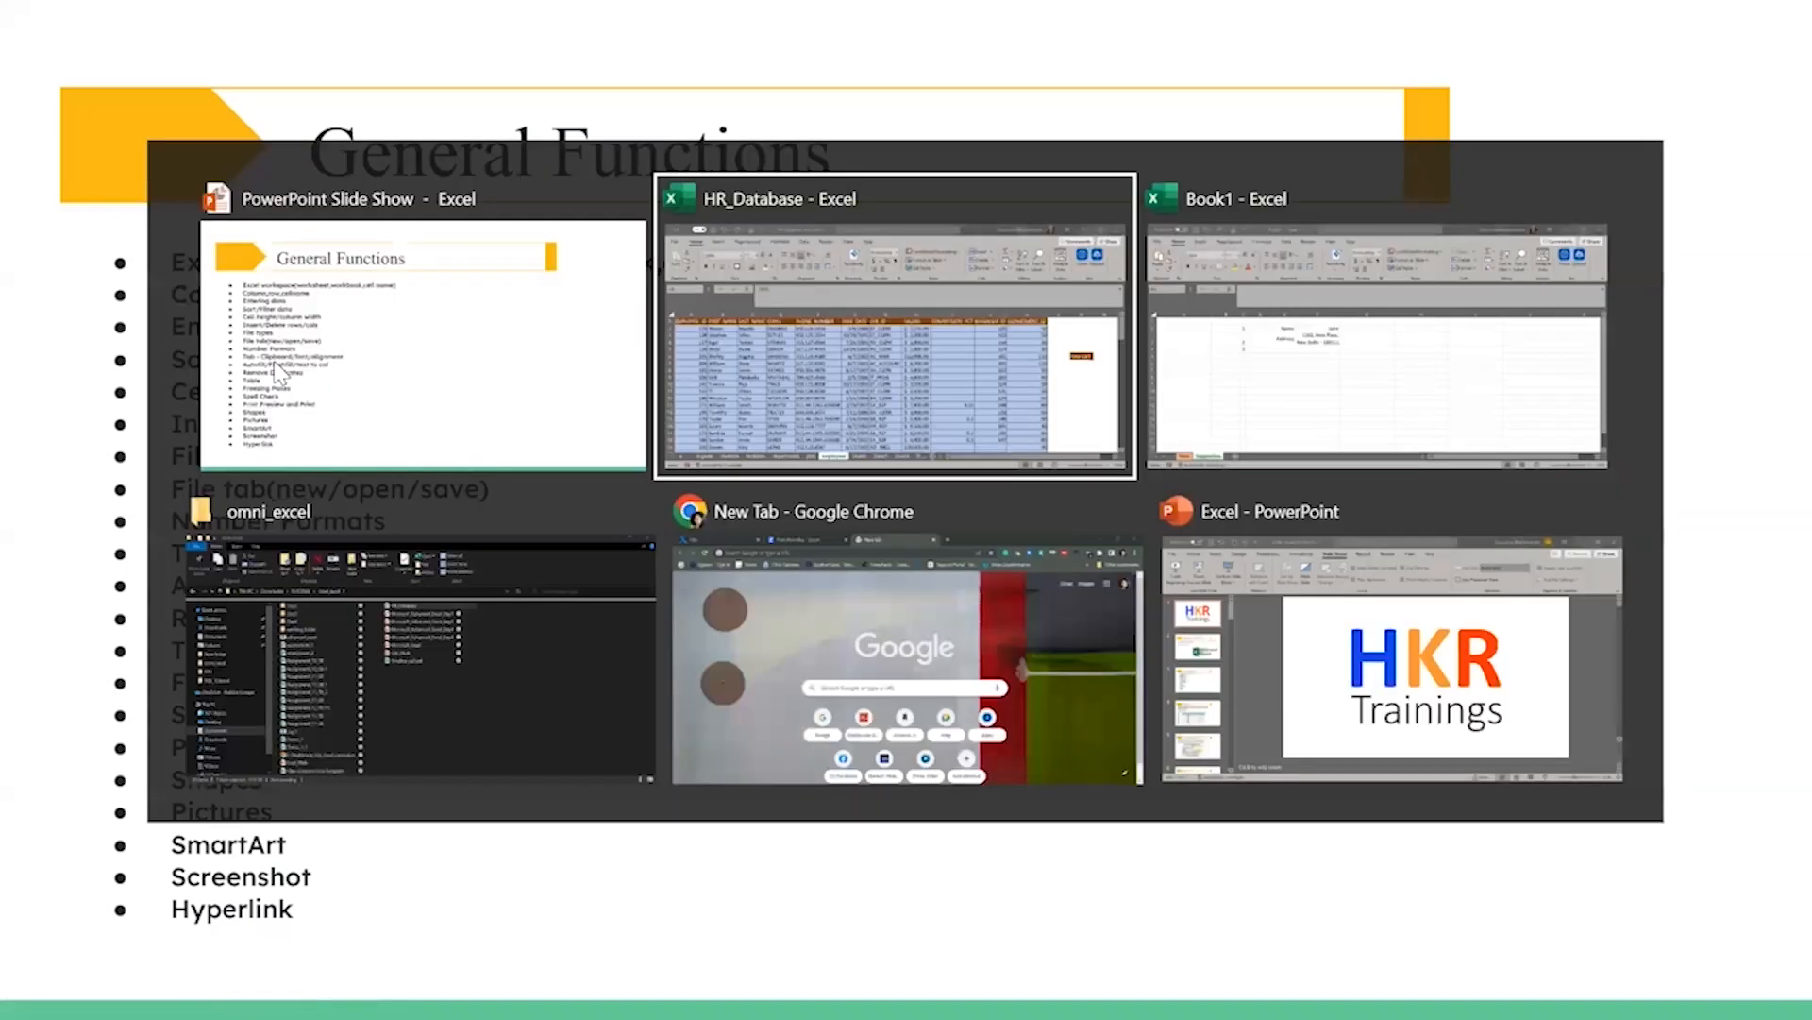
click(516, 631)
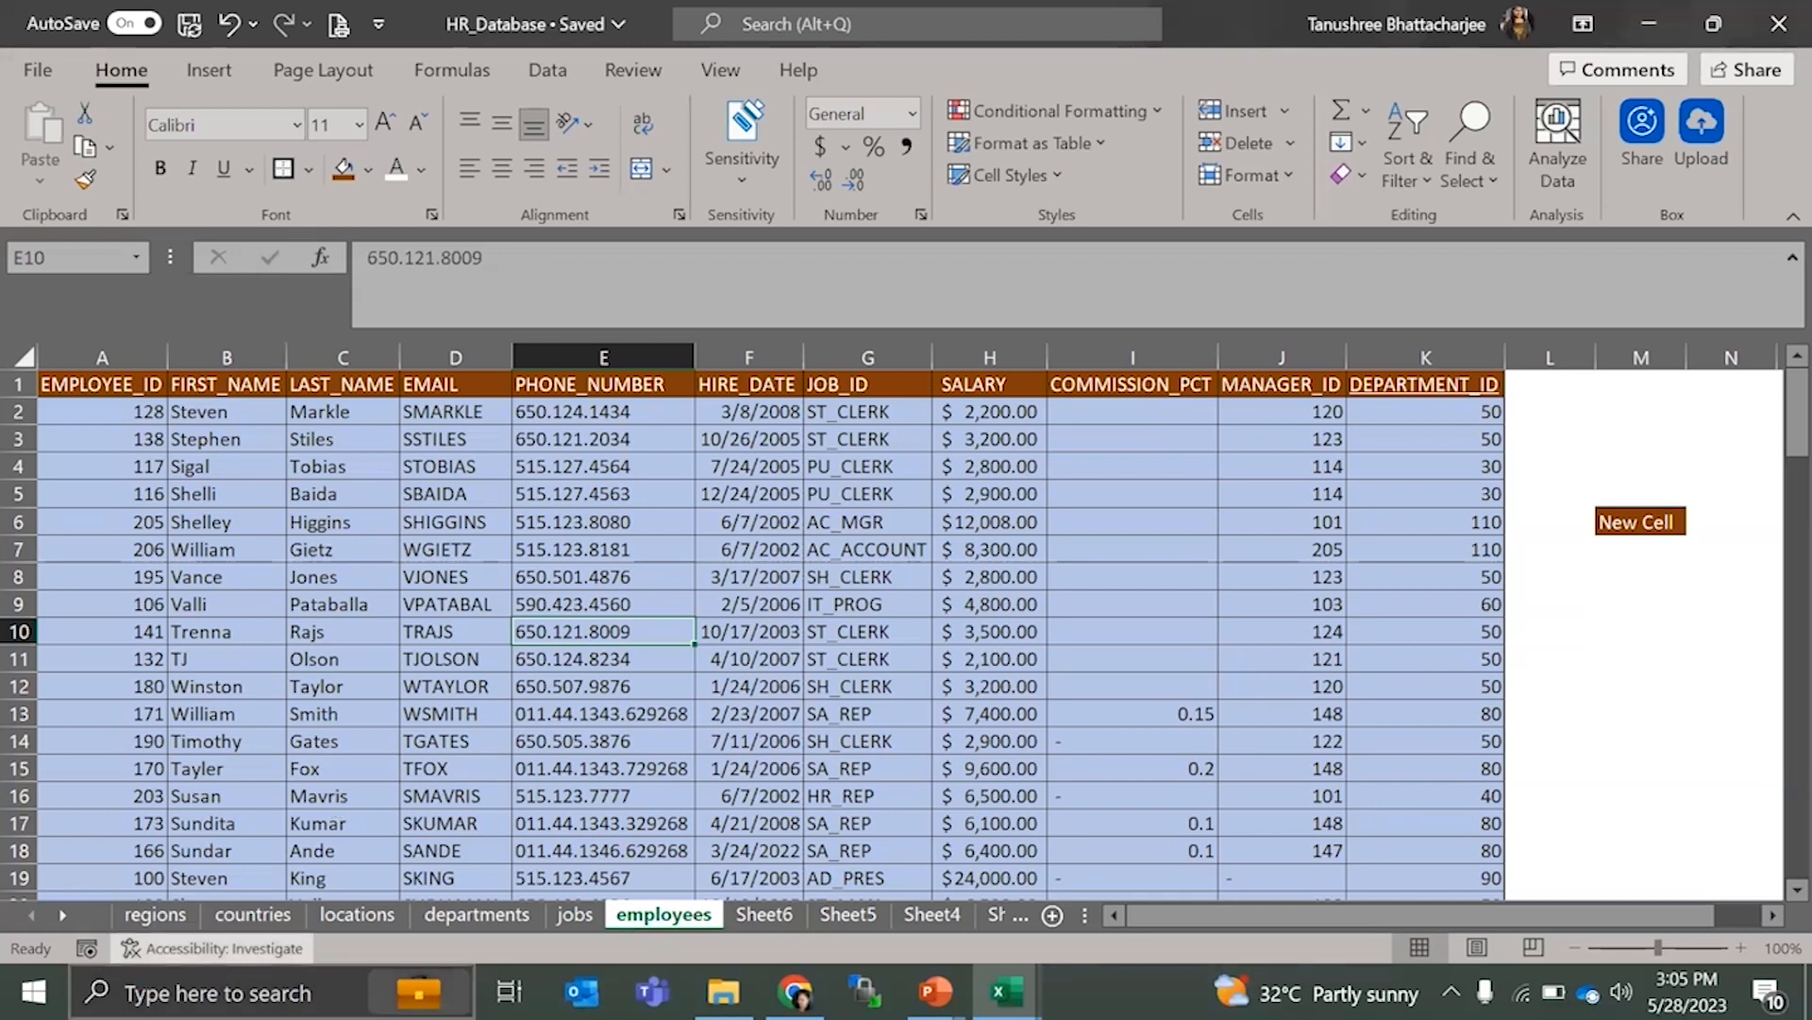
- Select the empty column L beside DEPARTMENT_ID and the empty row 109 below the employee data to show where the table ends
click(1443, 351)
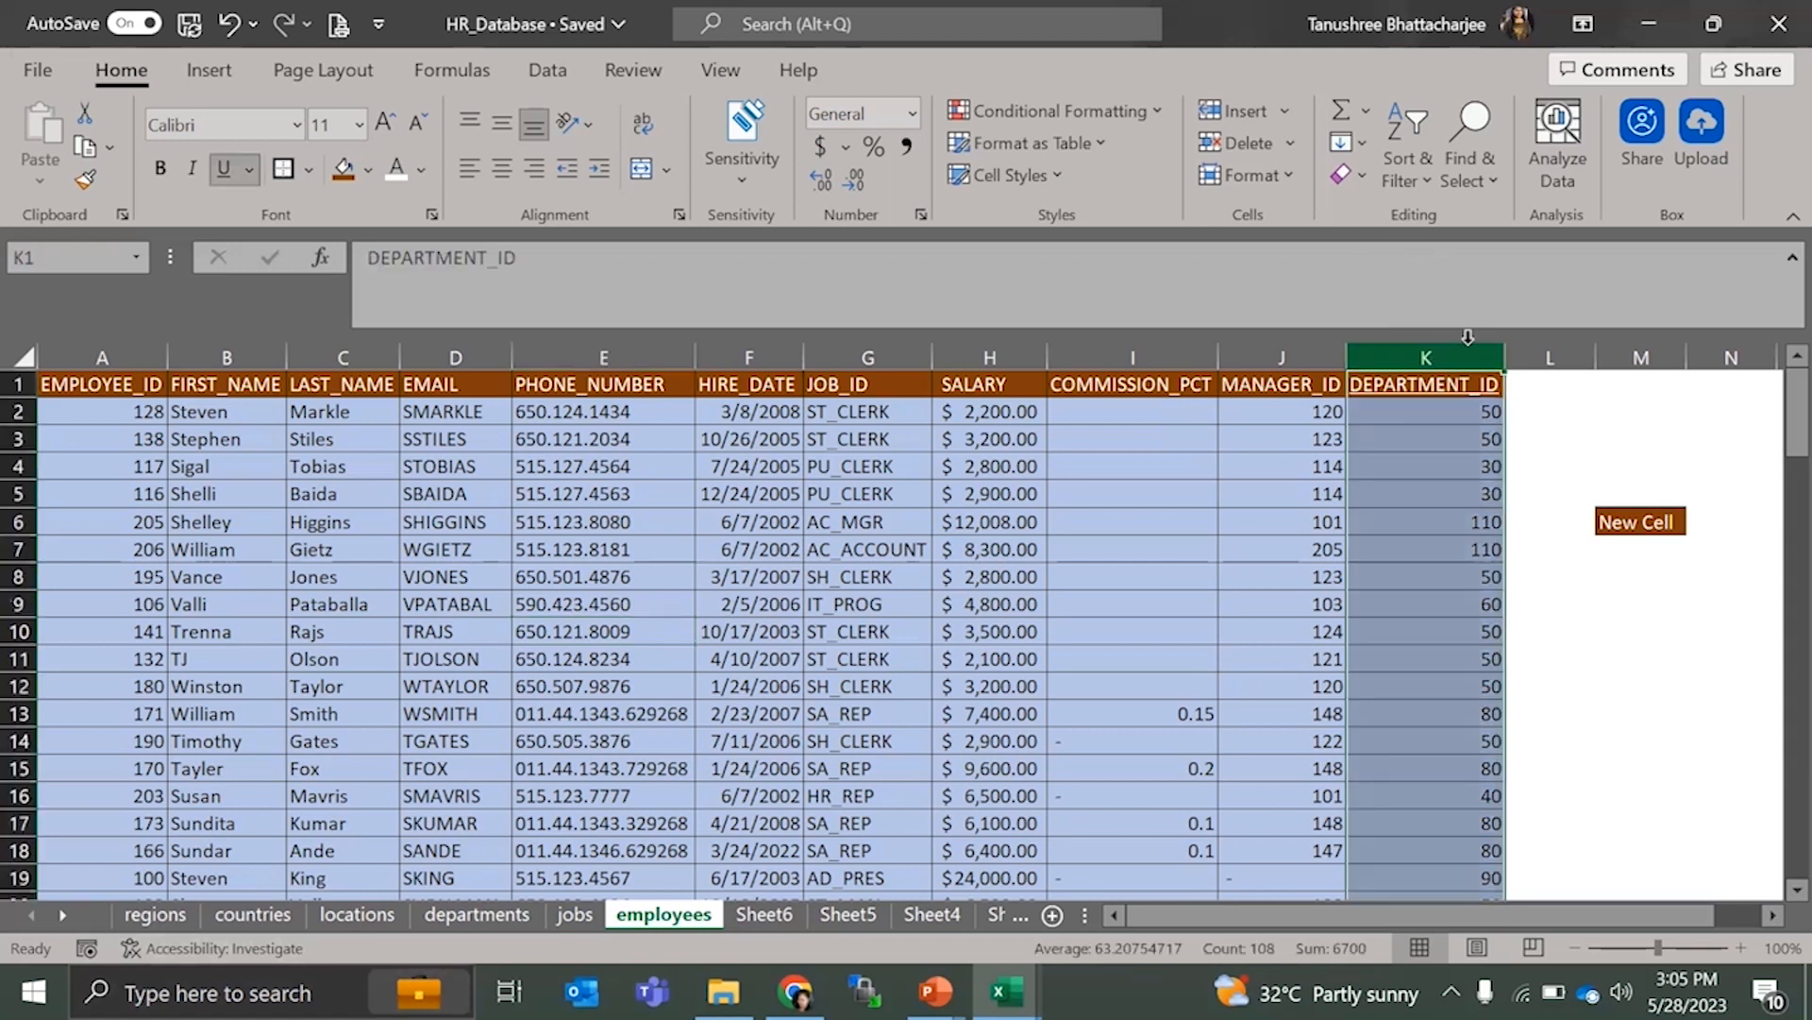
click(1540, 353)
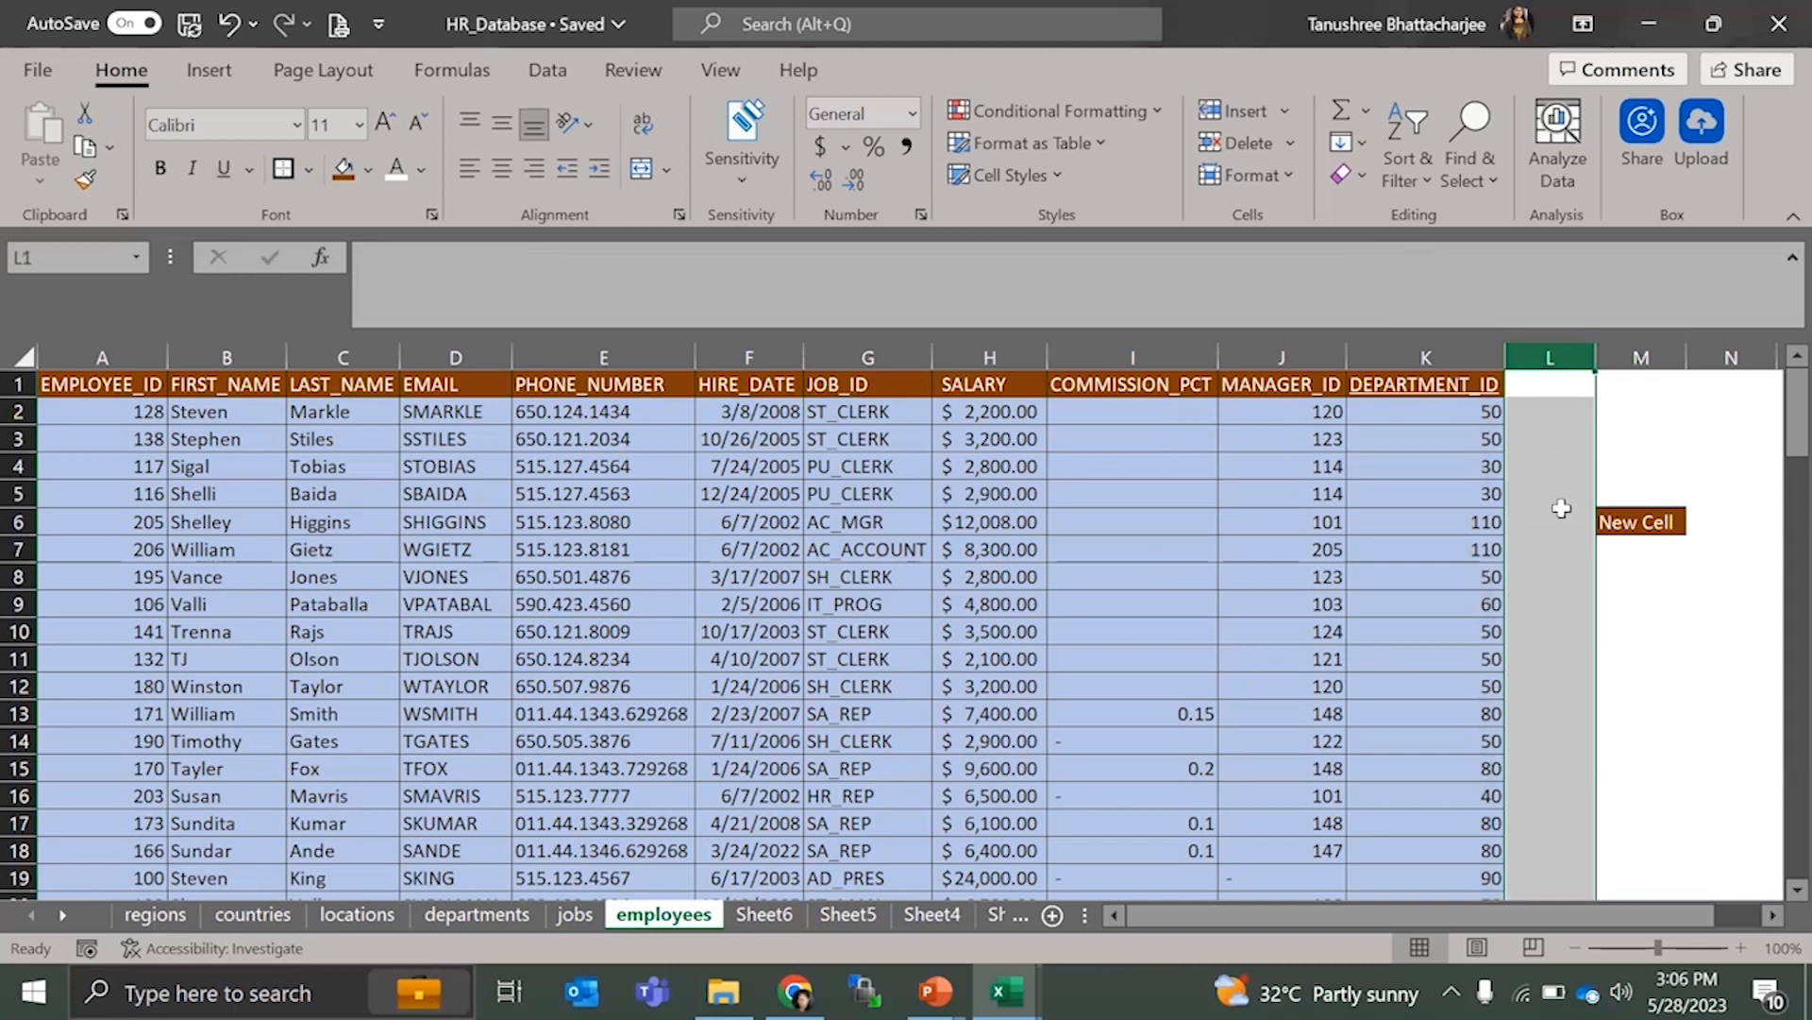
scroll(1562, 514, down, 13)
scroll(1561, 513, down, 20)
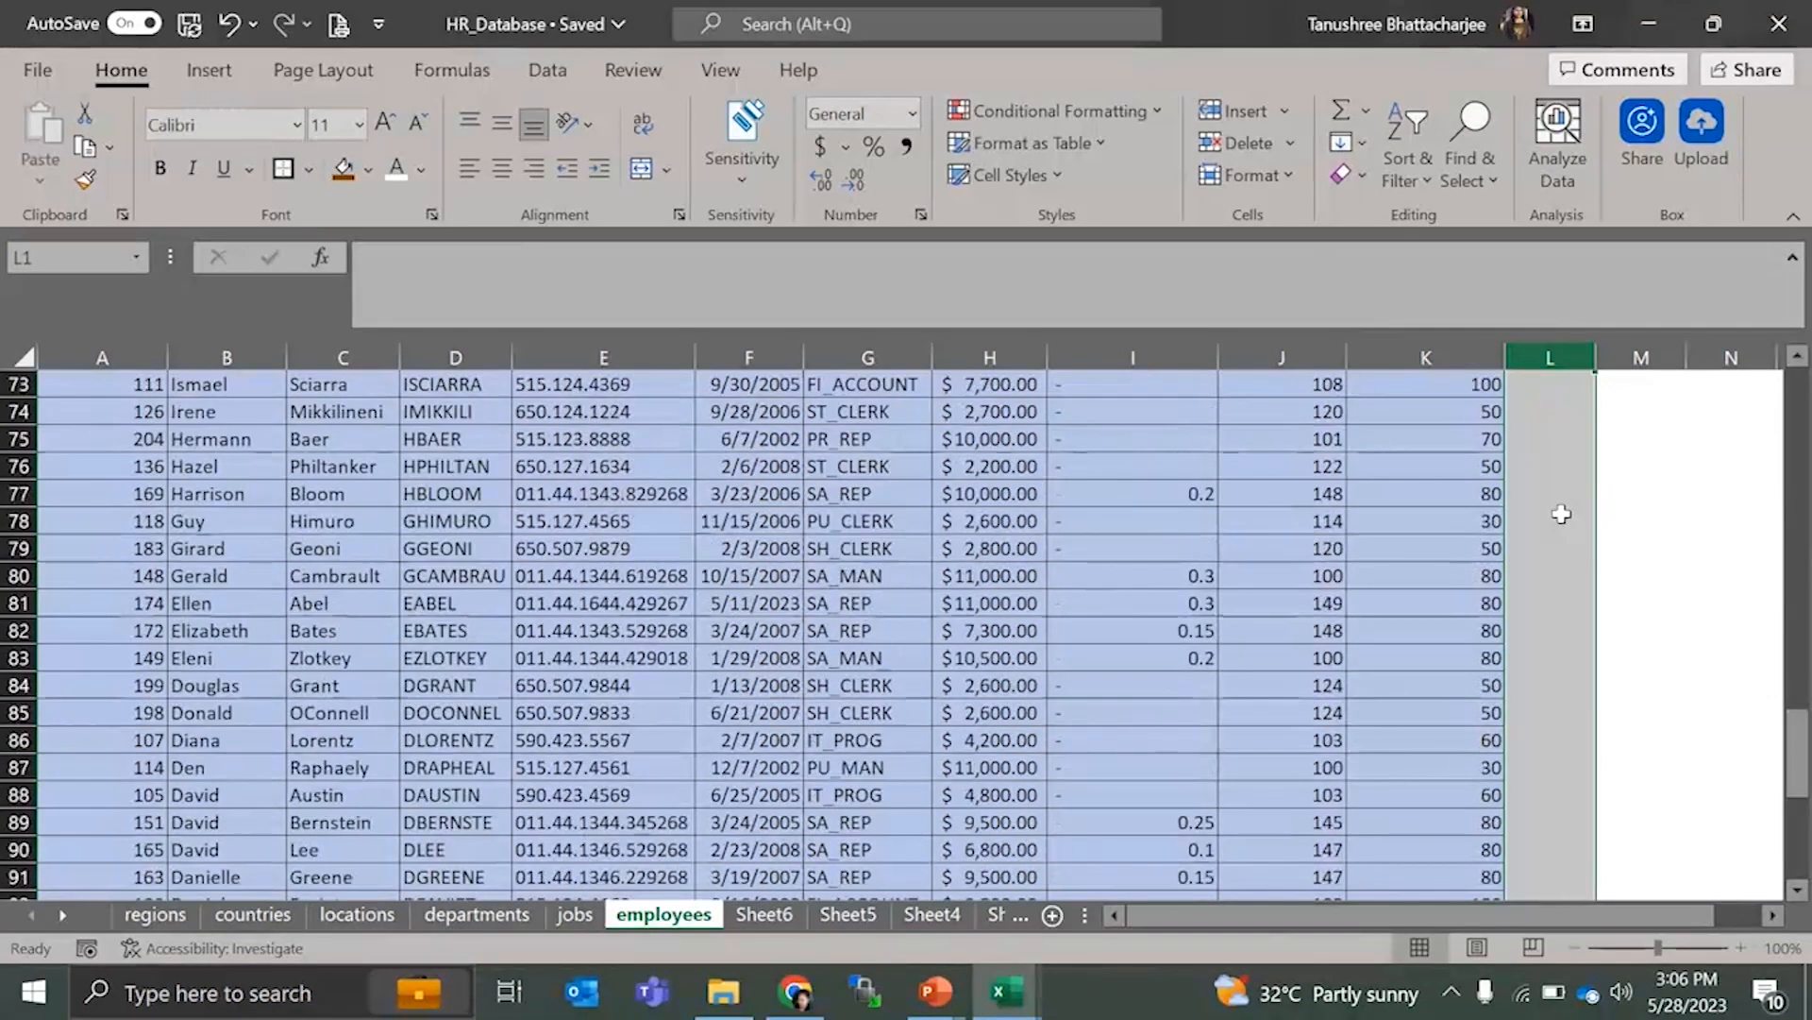
scroll(1561, 515, up, 20)
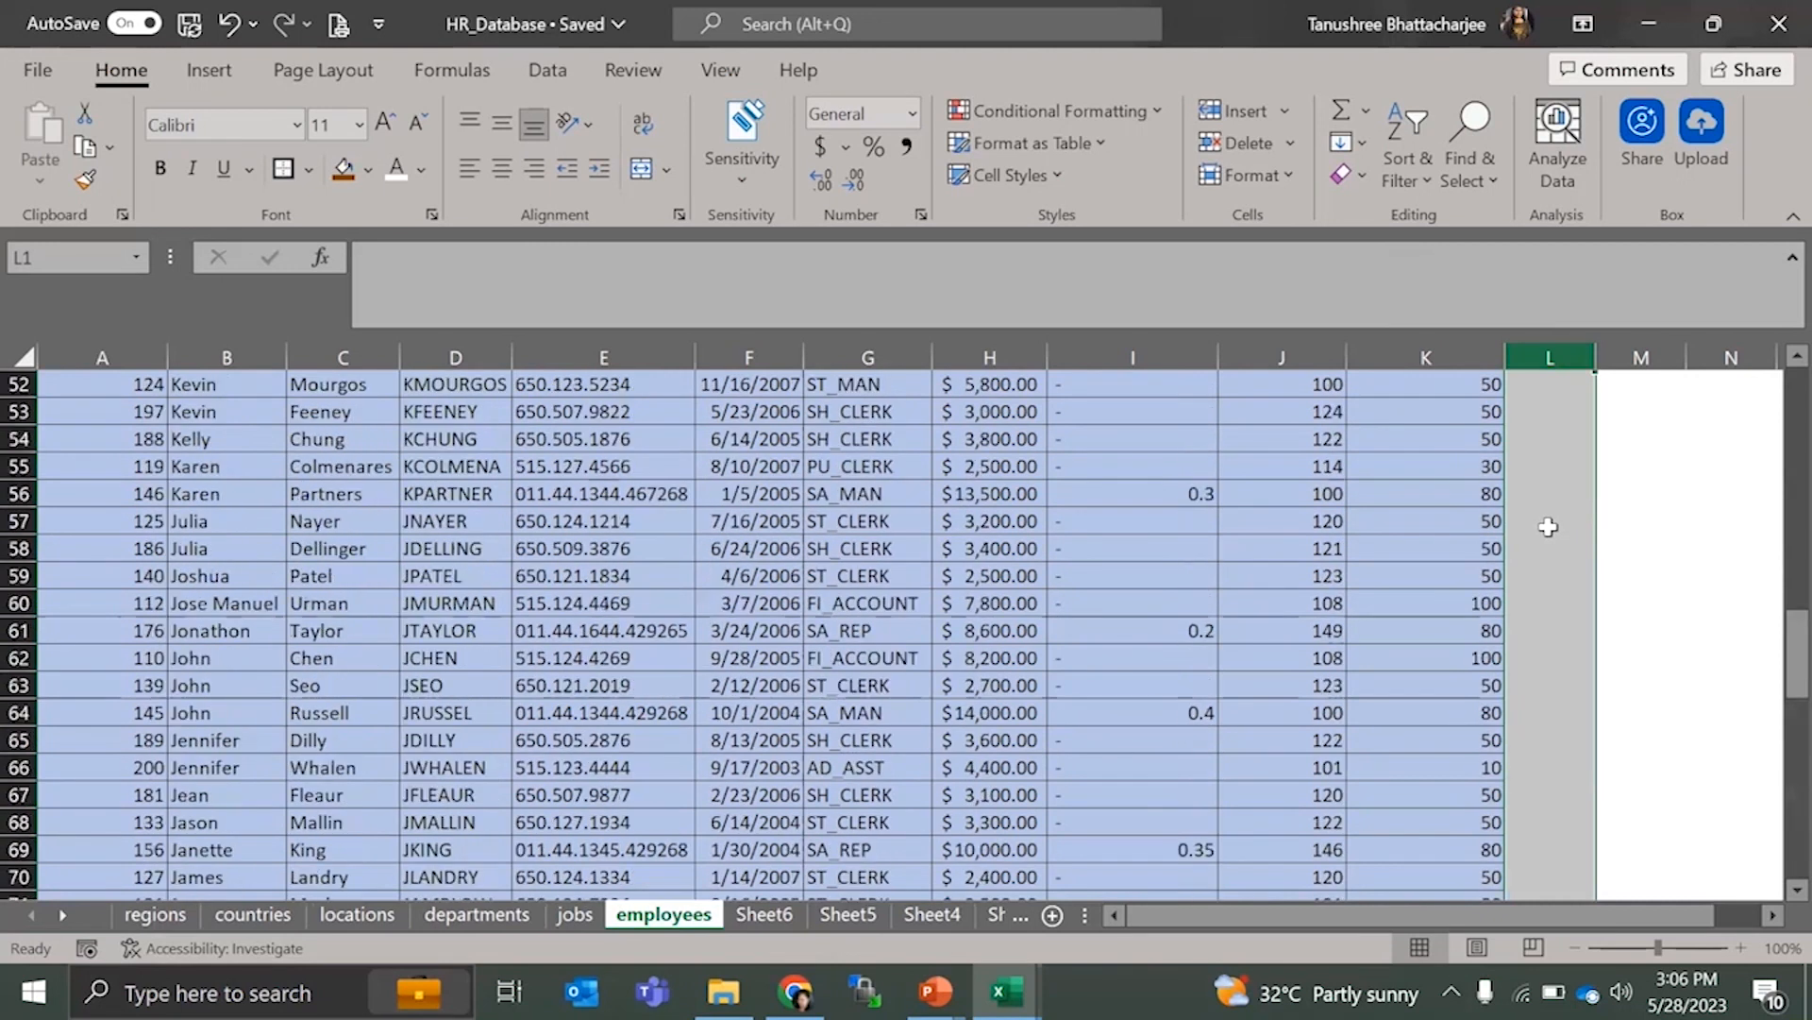
scroll(1148, 604, down, 20)
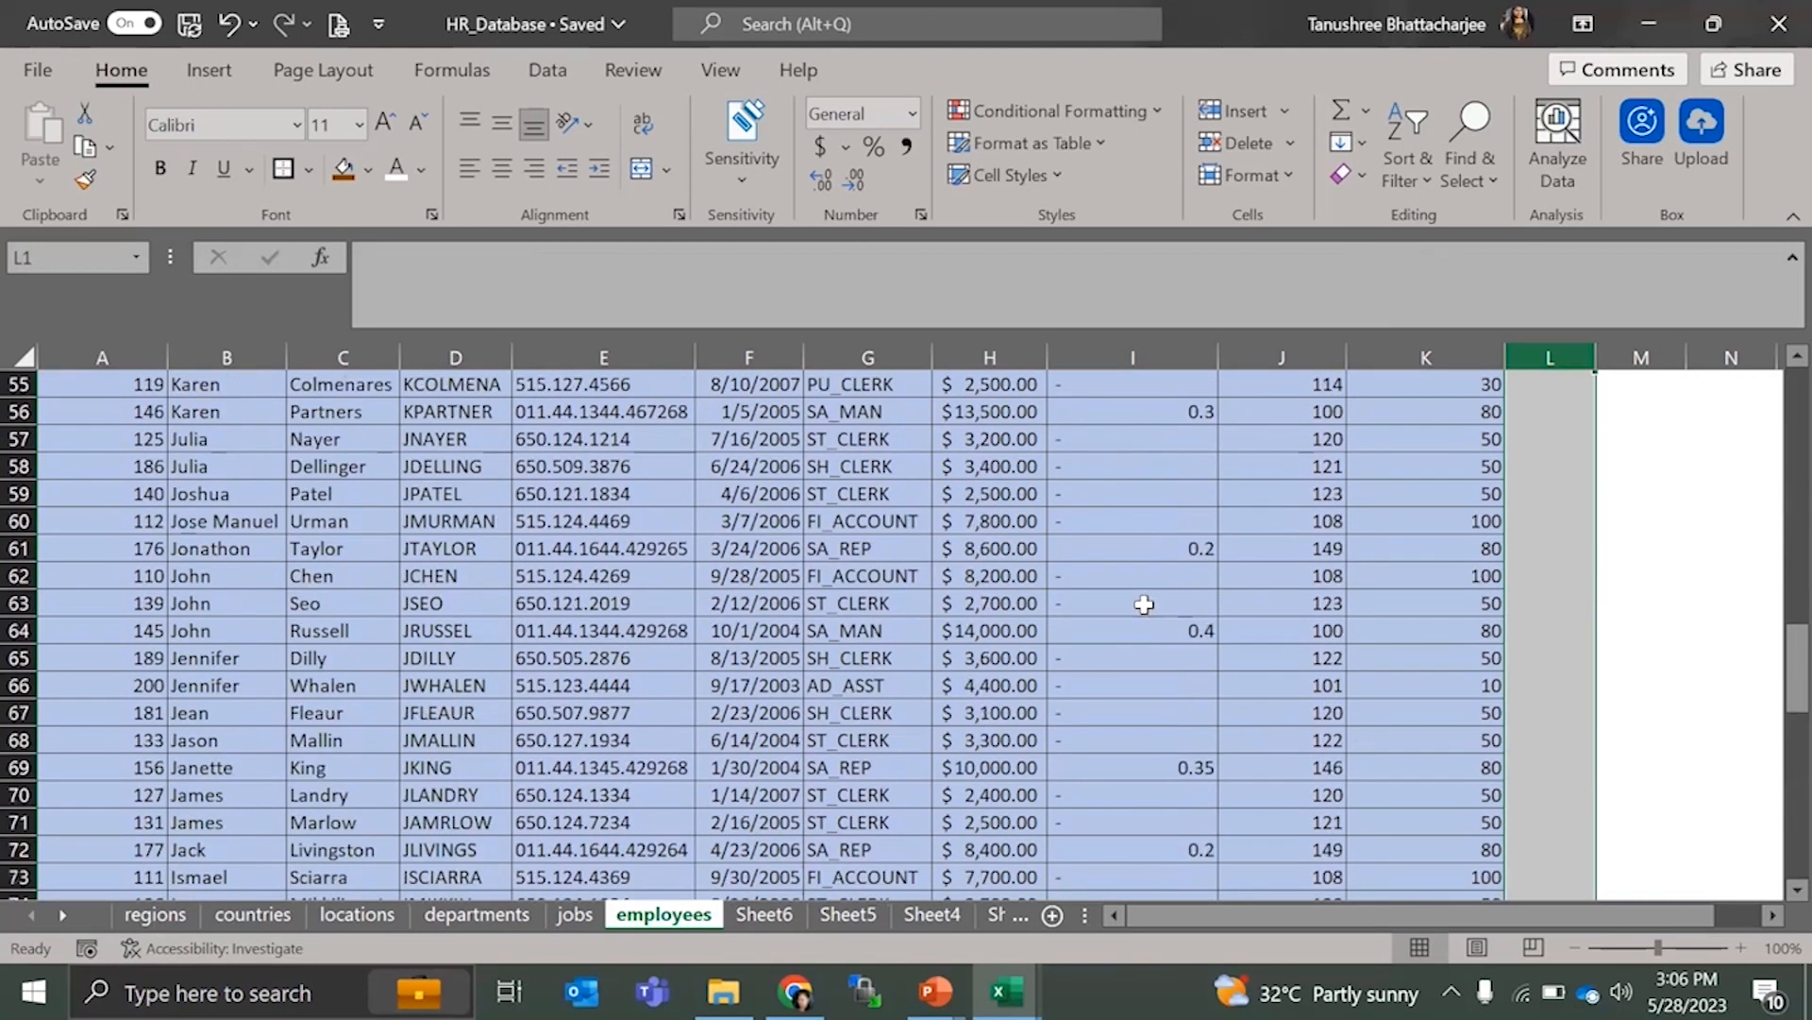
scroll(1699, 623, up, 8)
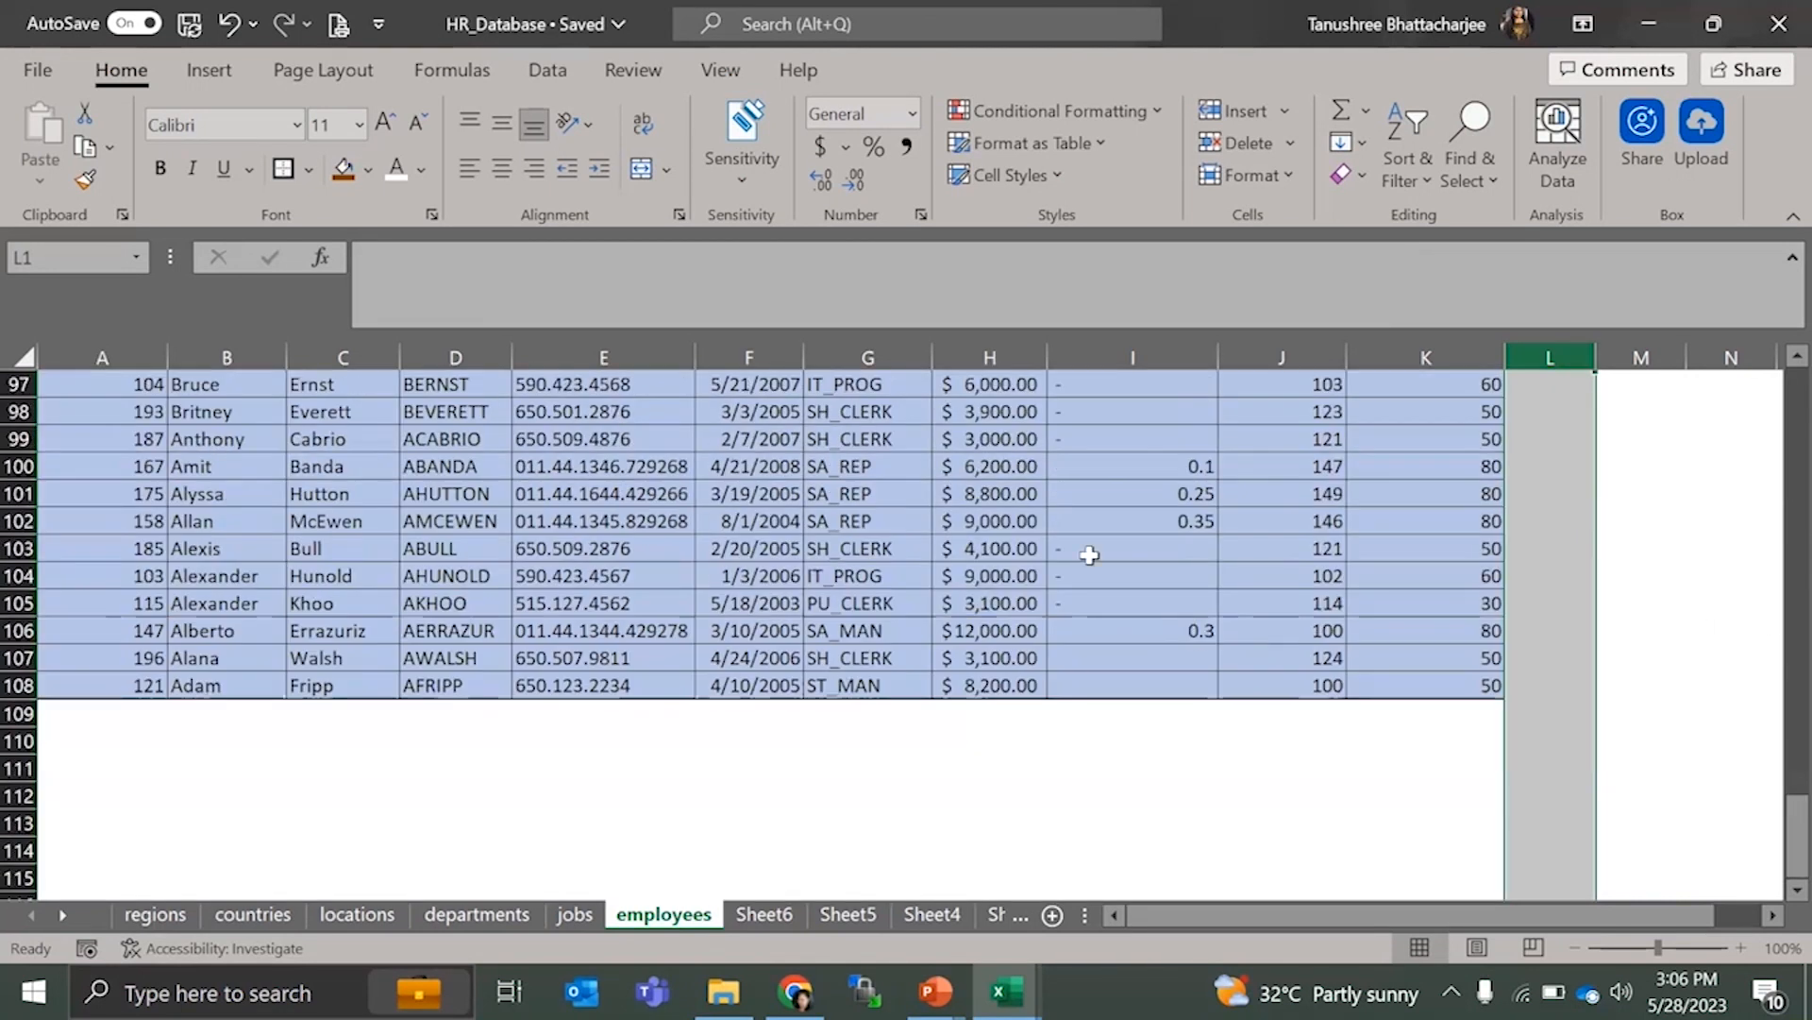
click(19, 685)
click(19, 714)
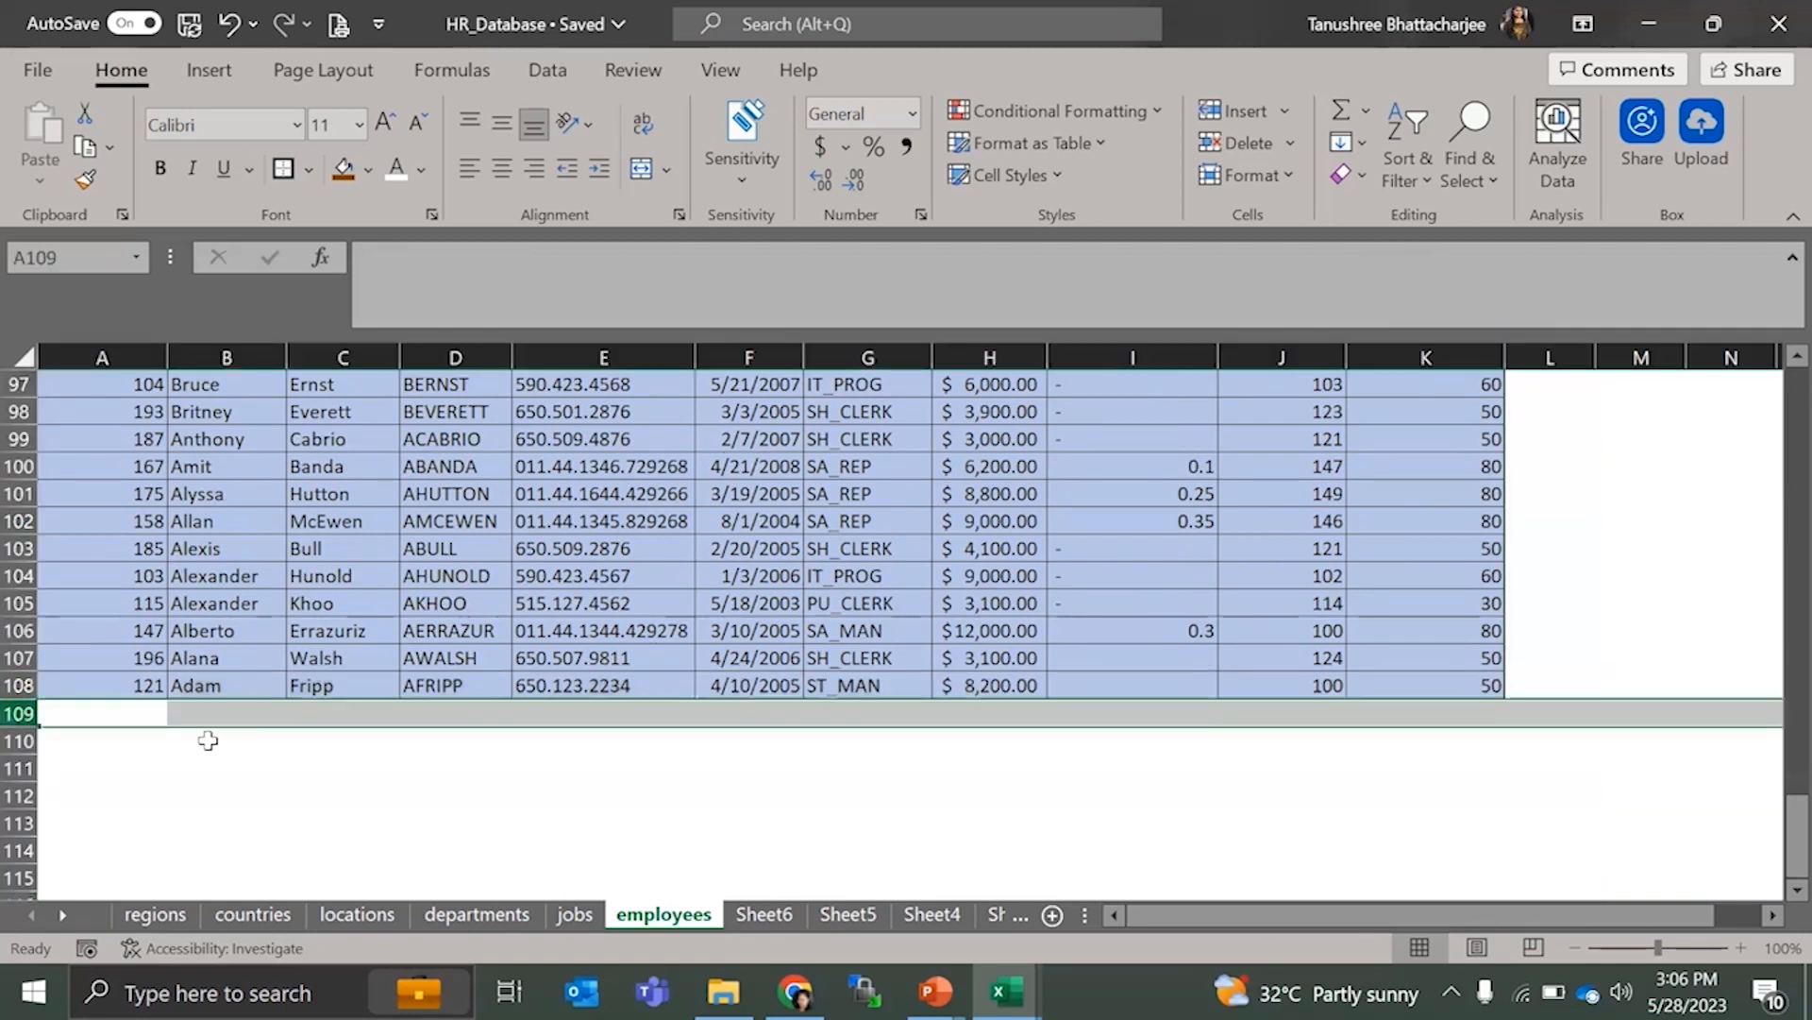
- Select the entire contiguous employee data table from the phone number cell E101
click(195, 684)
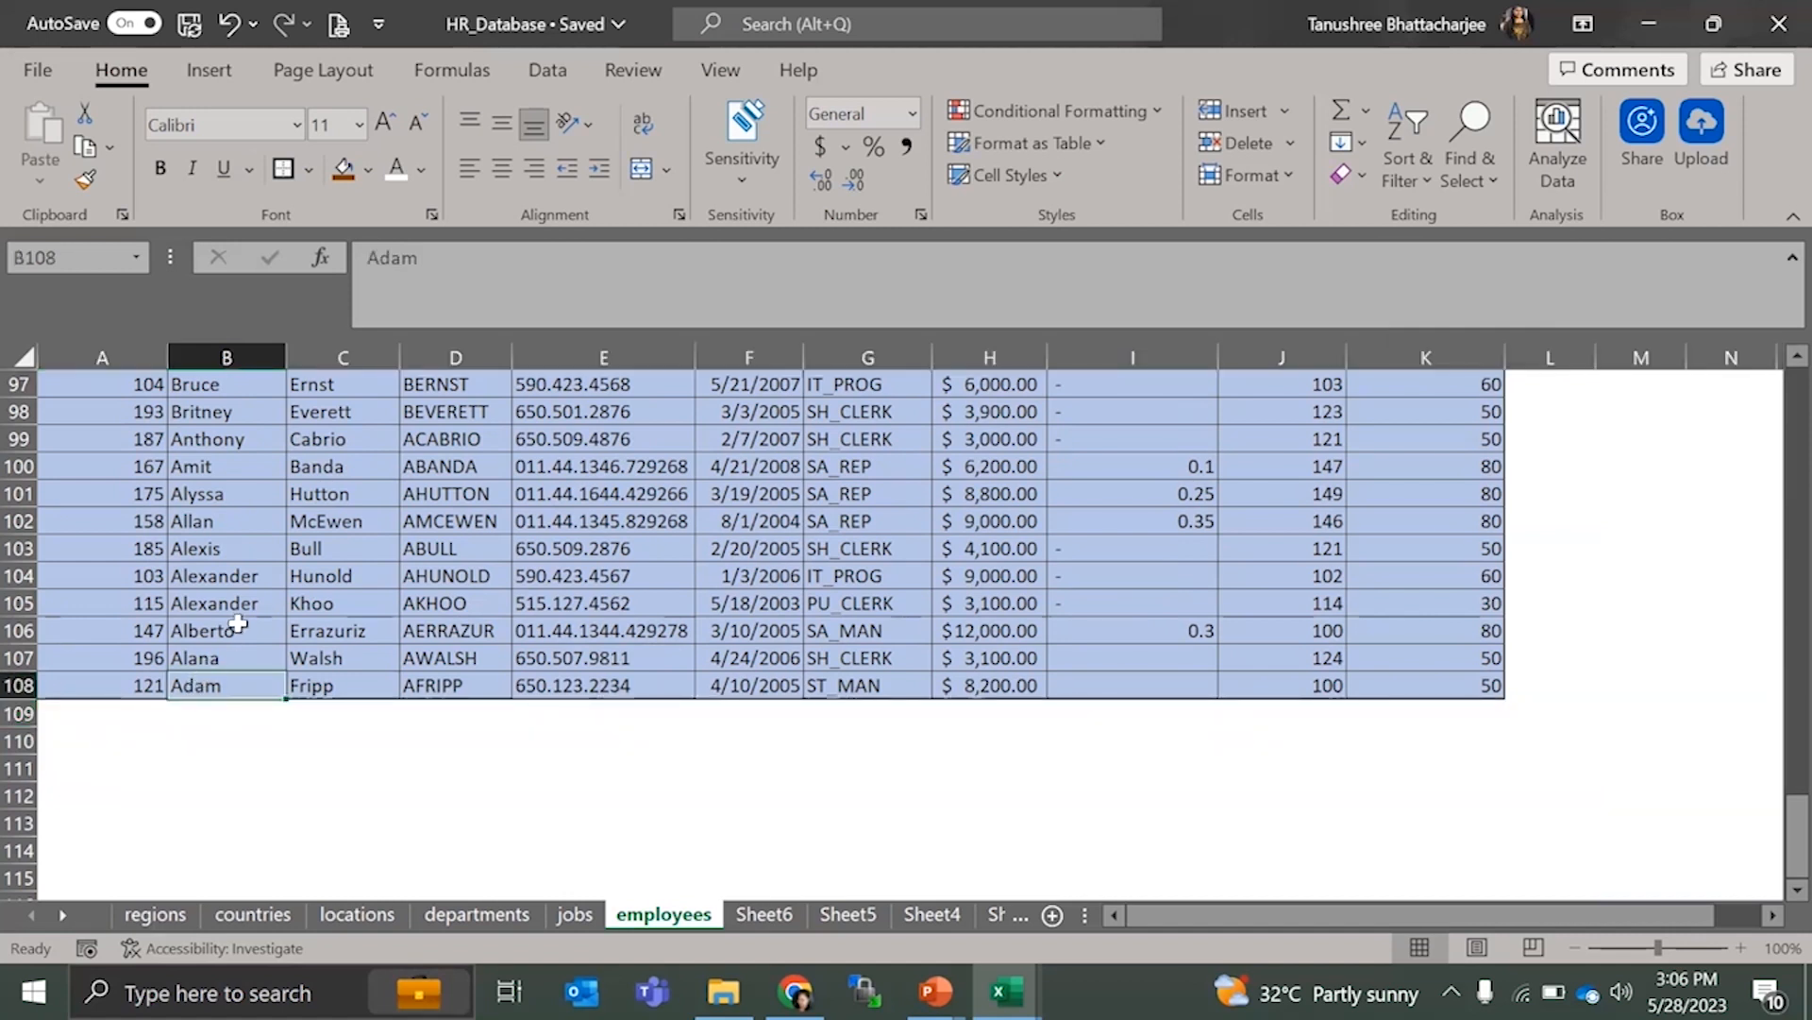
click(338, 545)
click(604, 491)
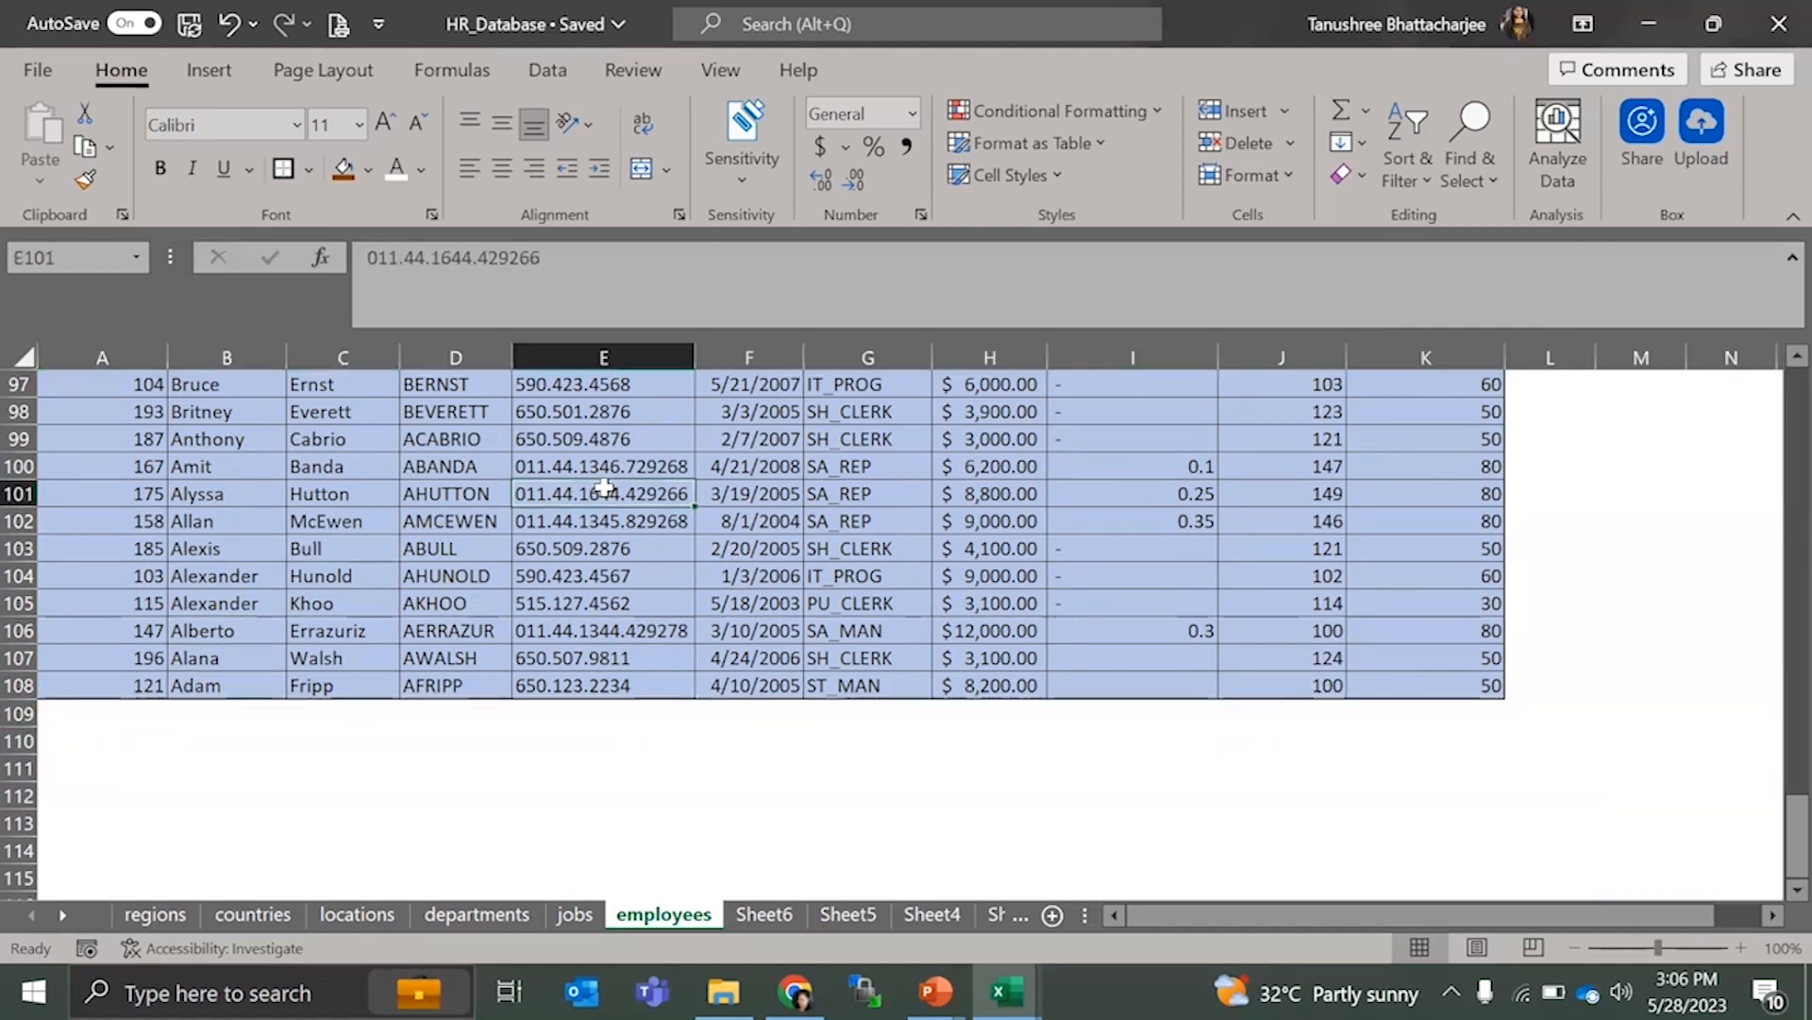
key(ctrl+a)
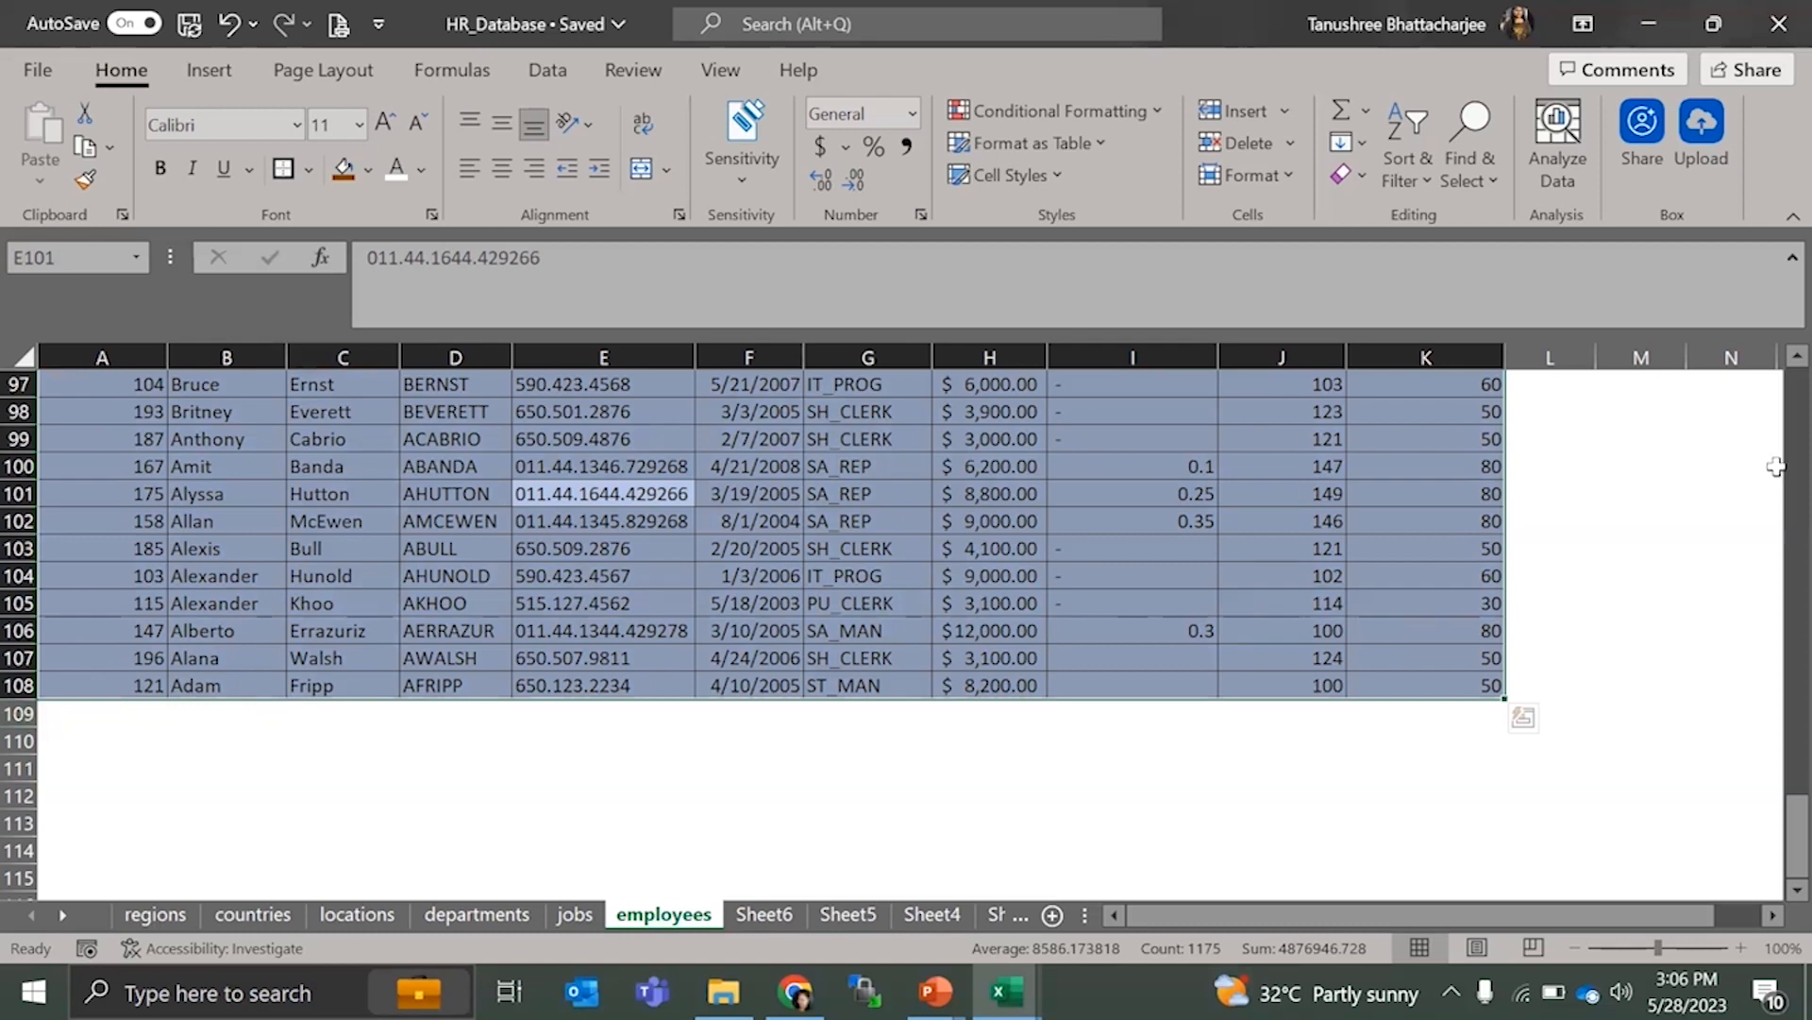
- Delete the empty column L beside the DEPARTMENT_ID column
scroll(708, 633, up, 7)
scroll(708, 634, up, 20)
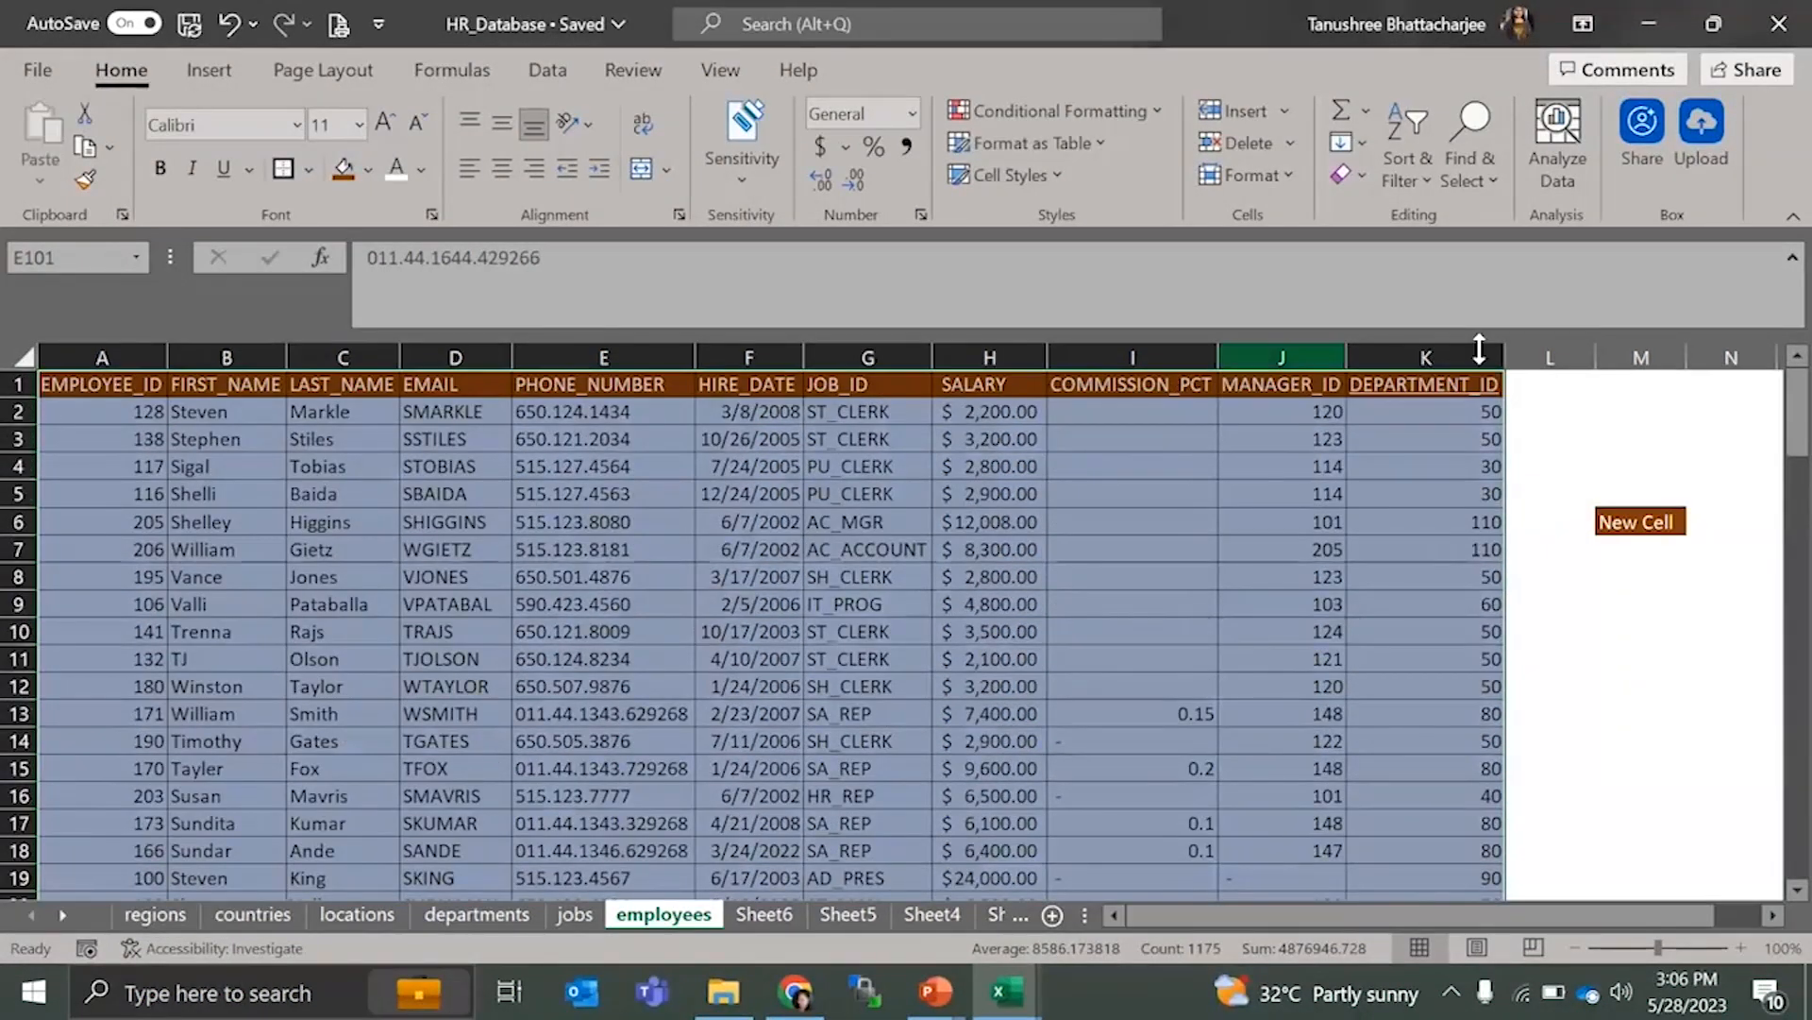
right_click(1549, 358)
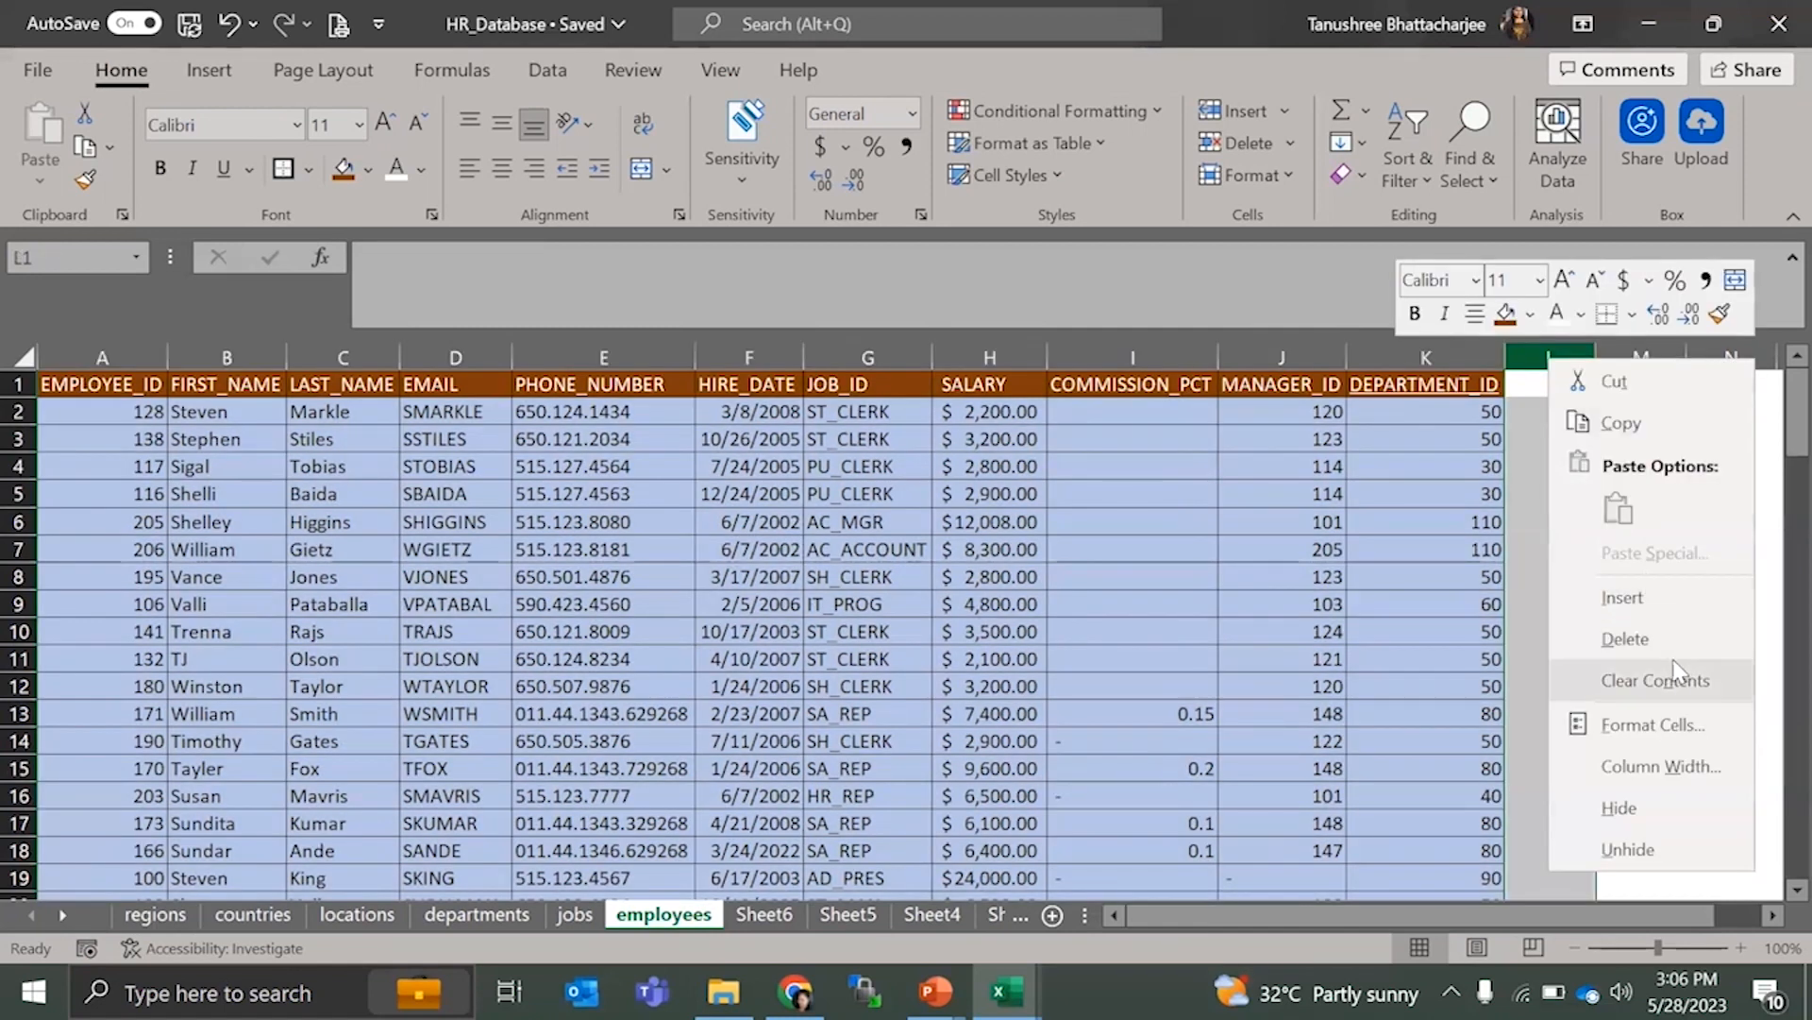
click(1625, 639)
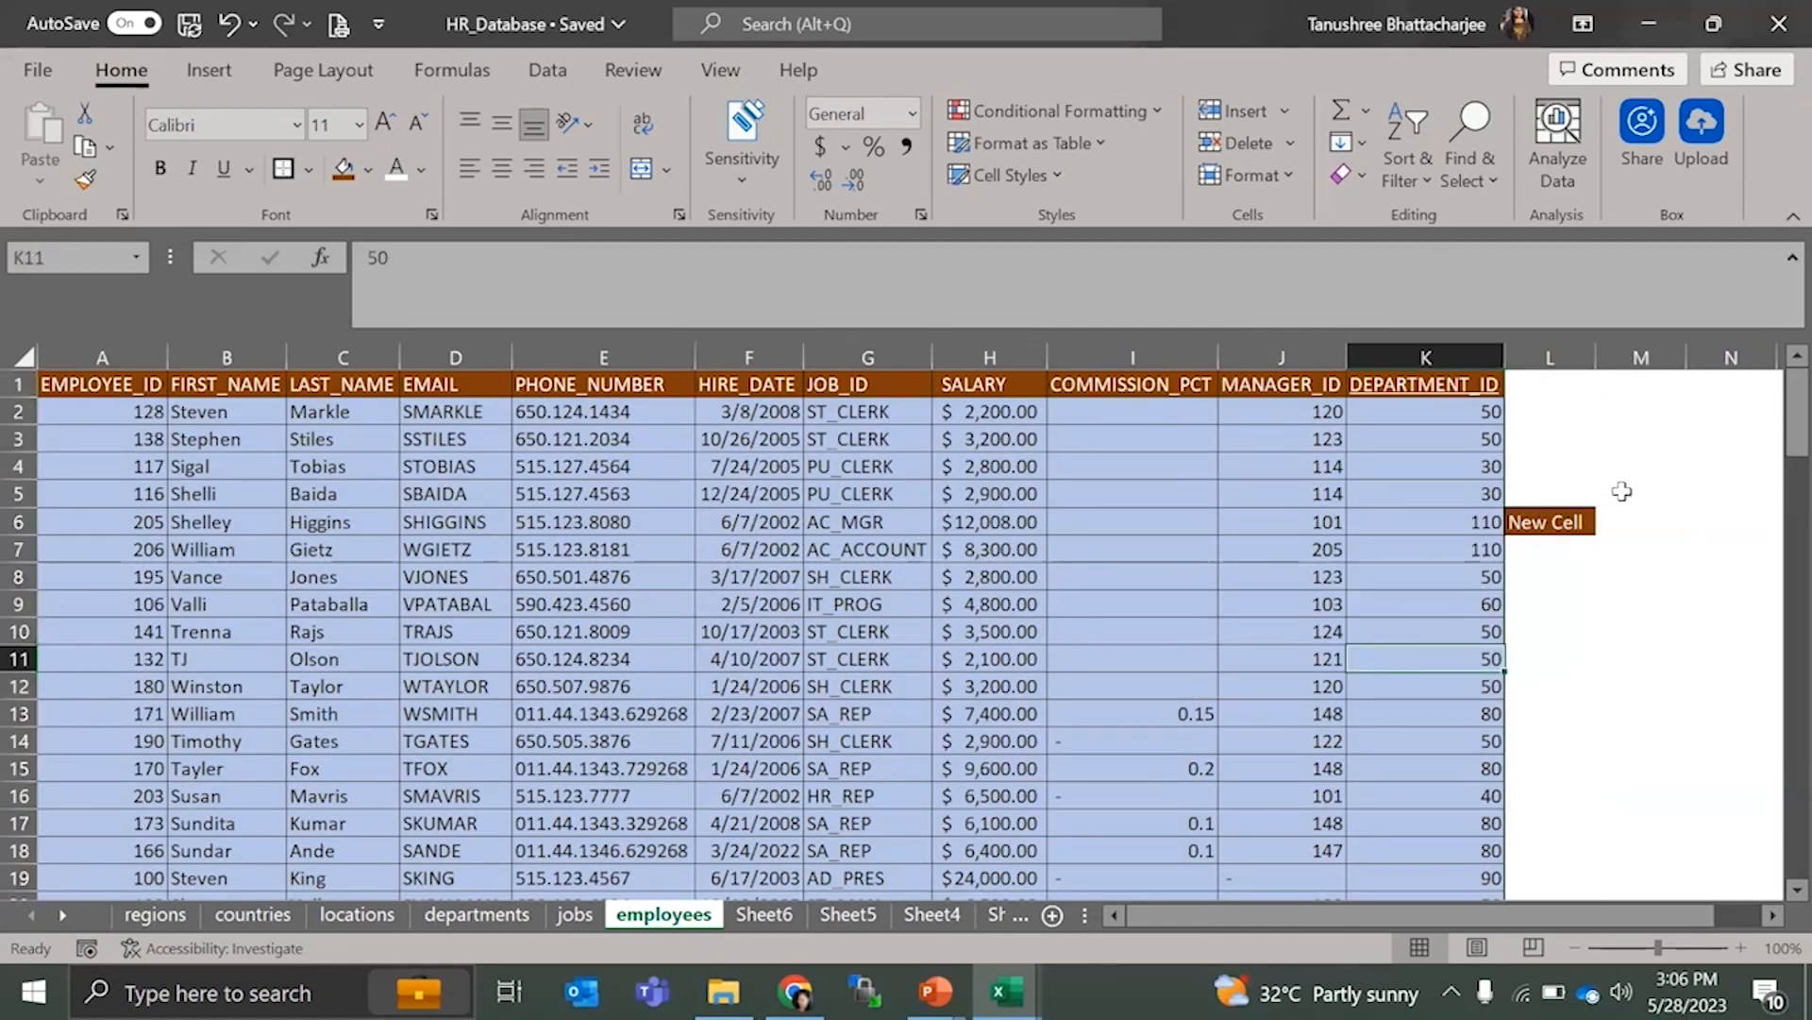
- Select the contiguous employee table from K11, including the adjoining New Cell column, and look briefly at the Book1 workbook before returning to HR_Database
key(ctrl+a)
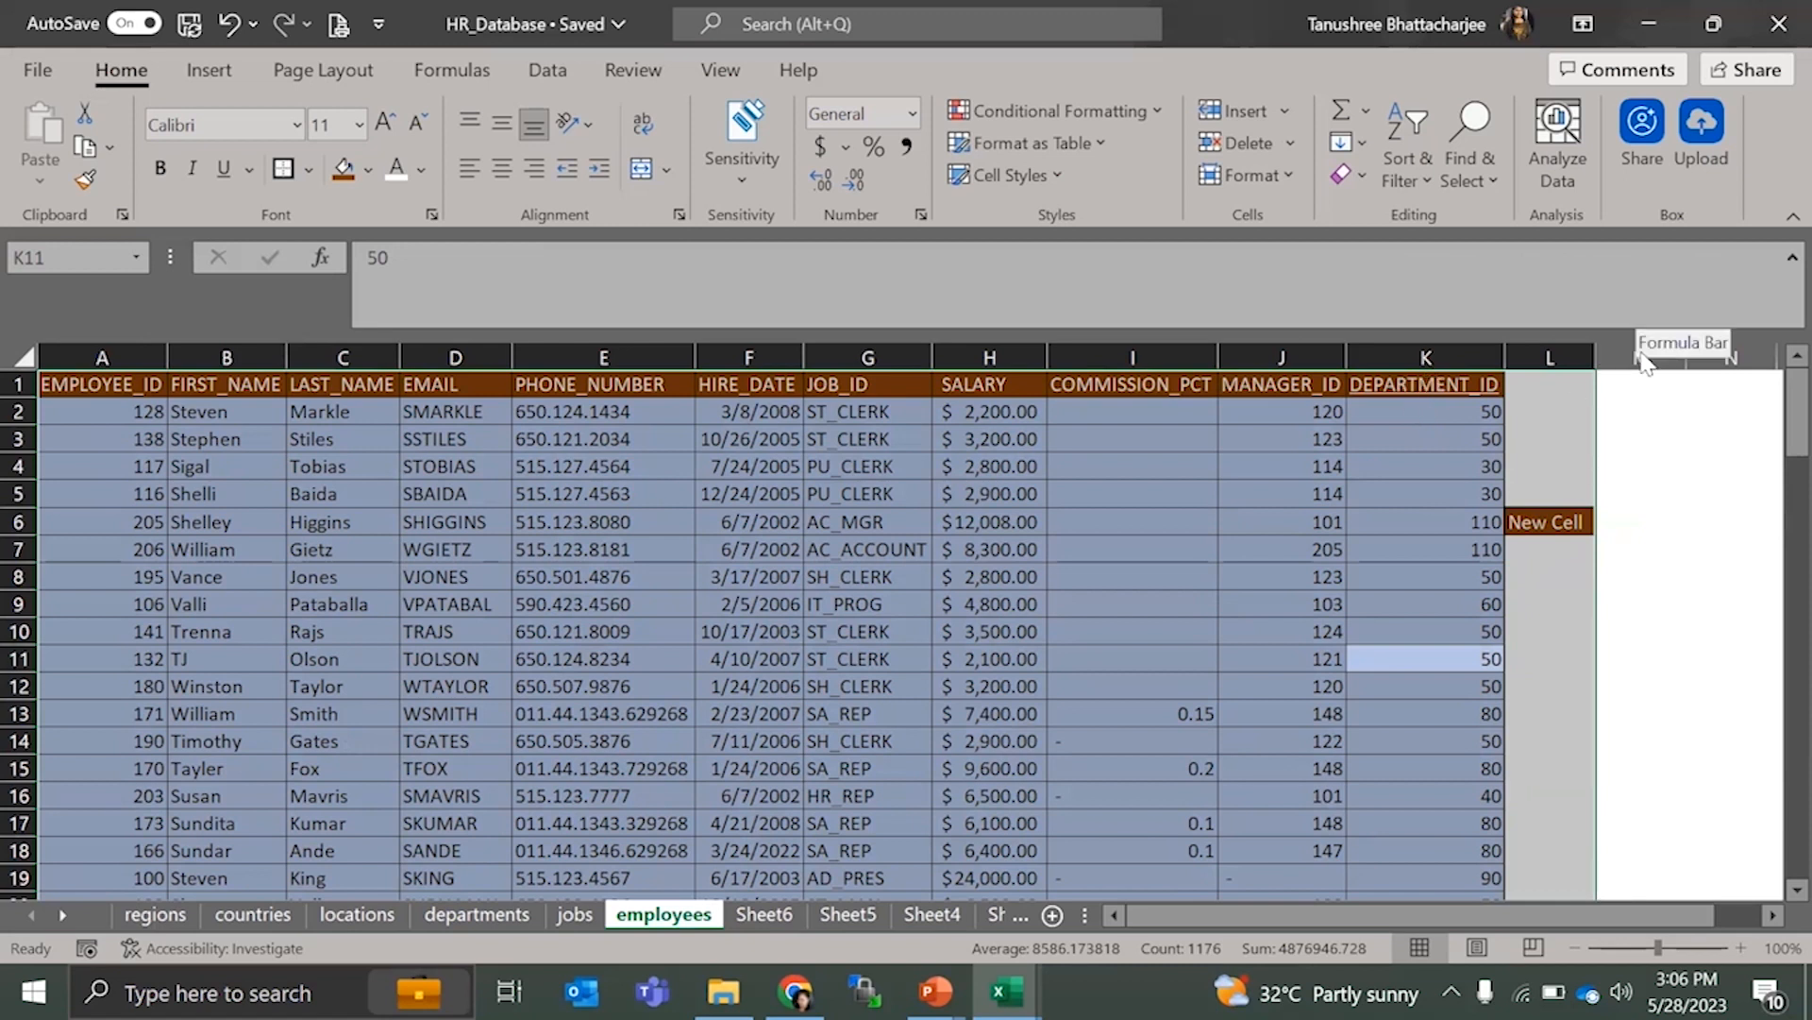
key(alt+Tab)
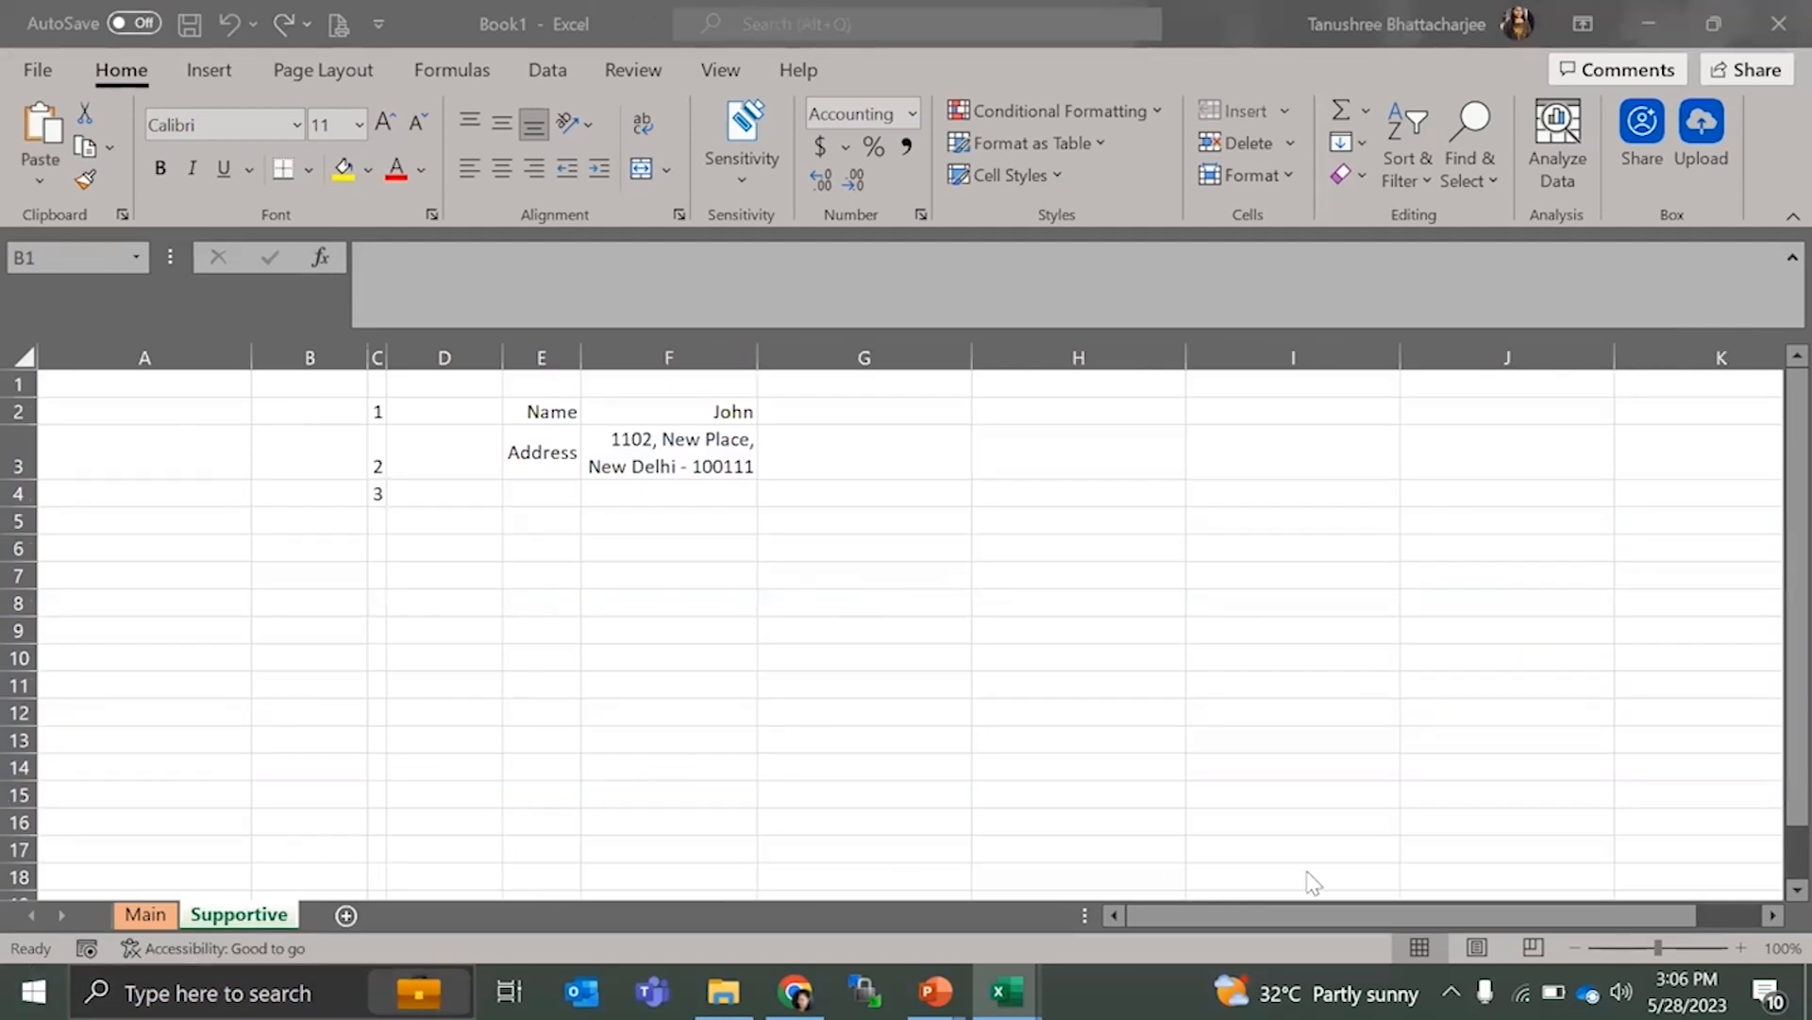
mouse_move(1006, 991)
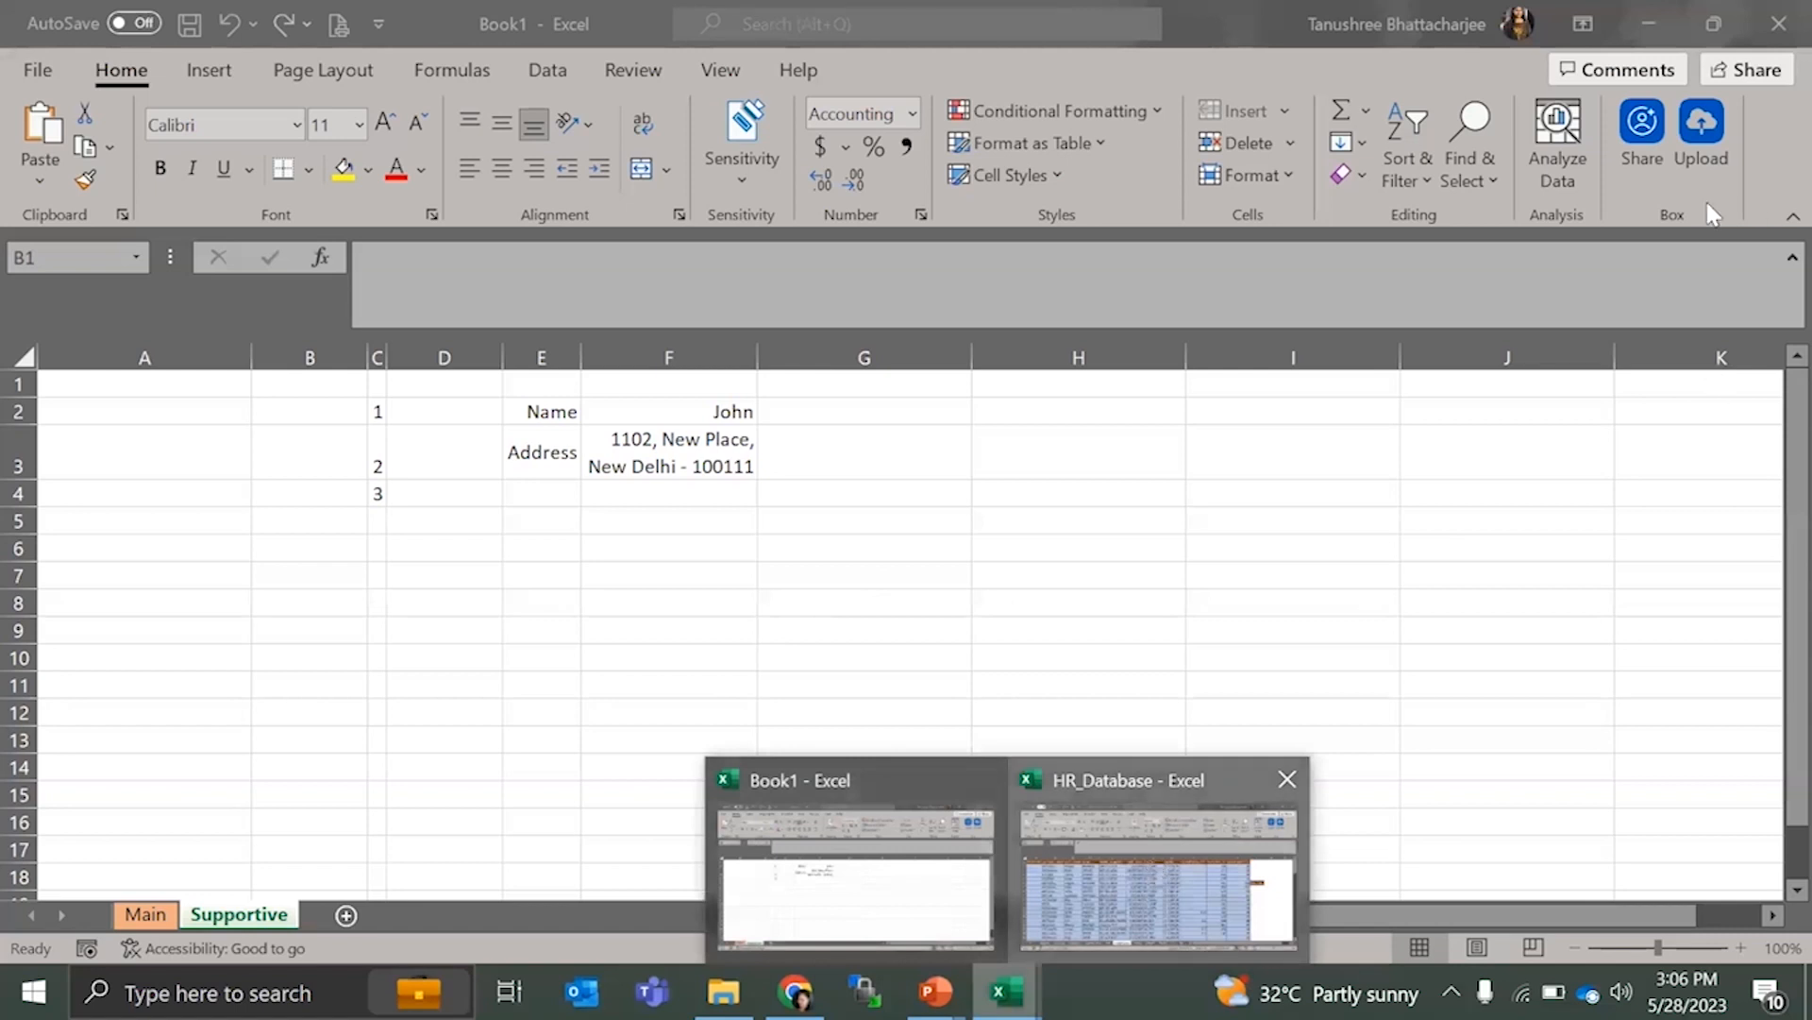
key(alt+Tab)
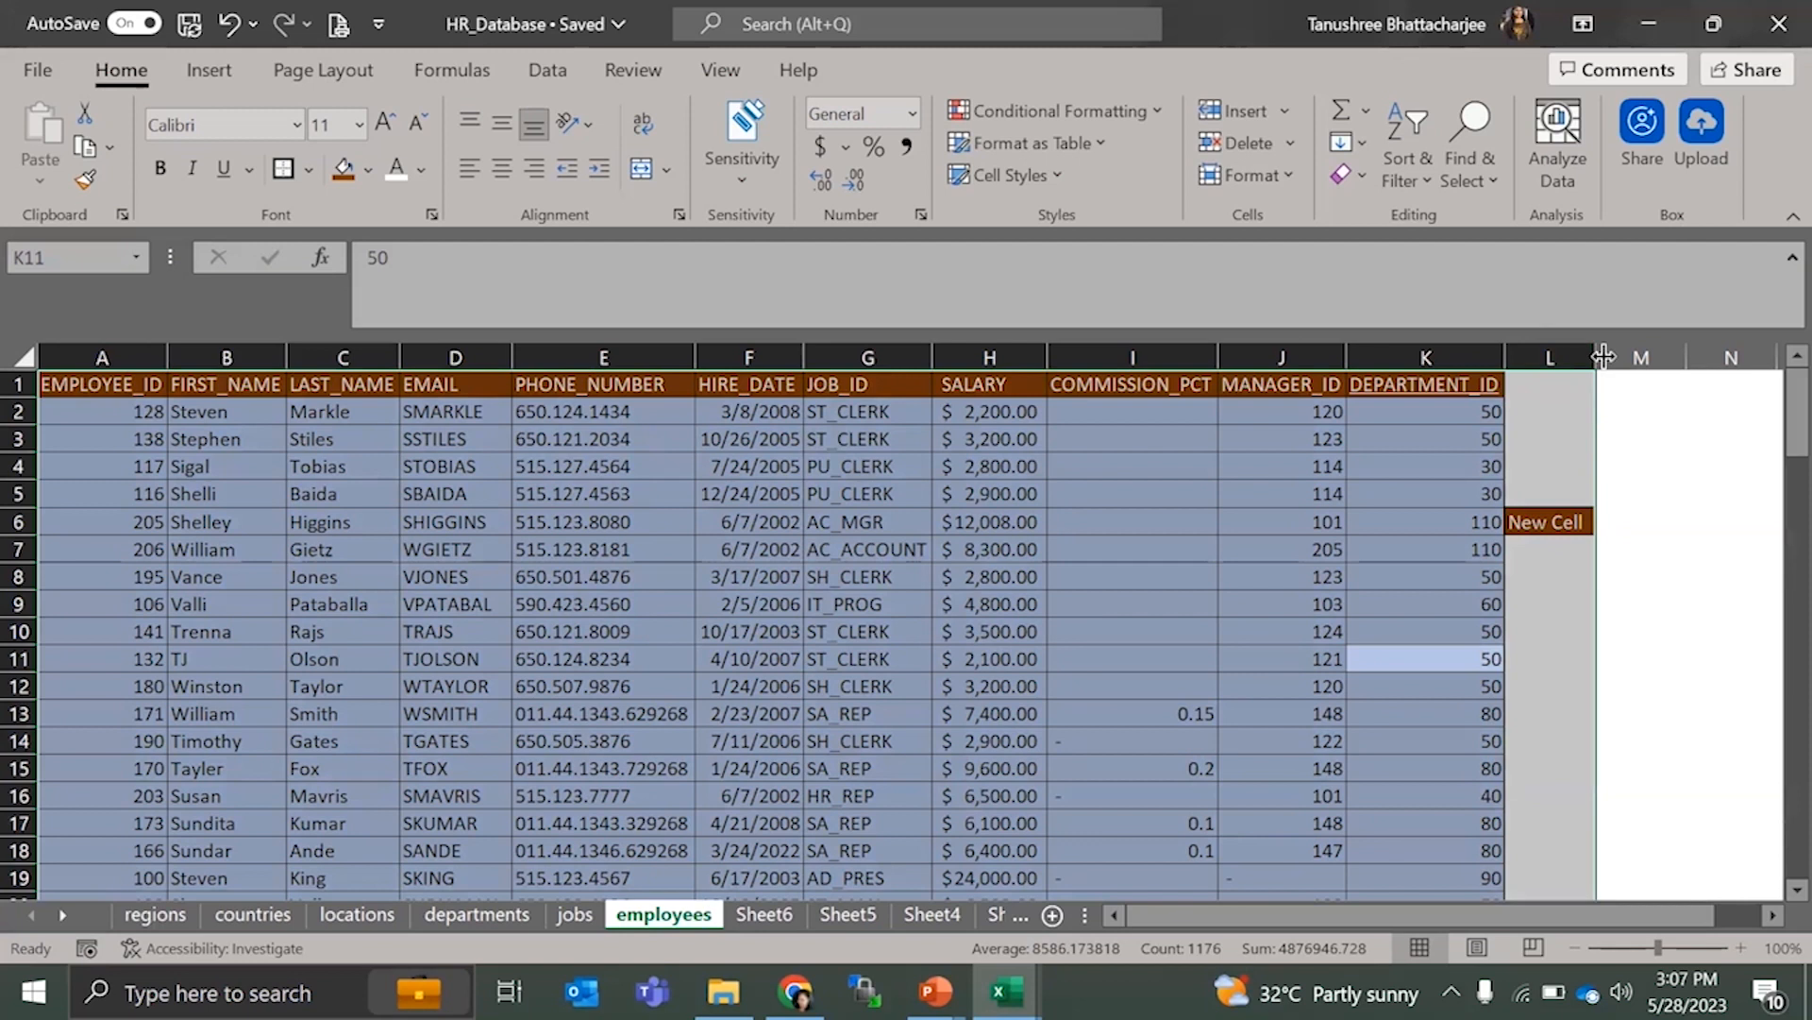
- Undo the deletion of empty column L and the New Cell entry in M6, and reselect the contiguous employee table from cell I5
click(1108, 526)
key(ctrl+z)
key(ctrl+z)
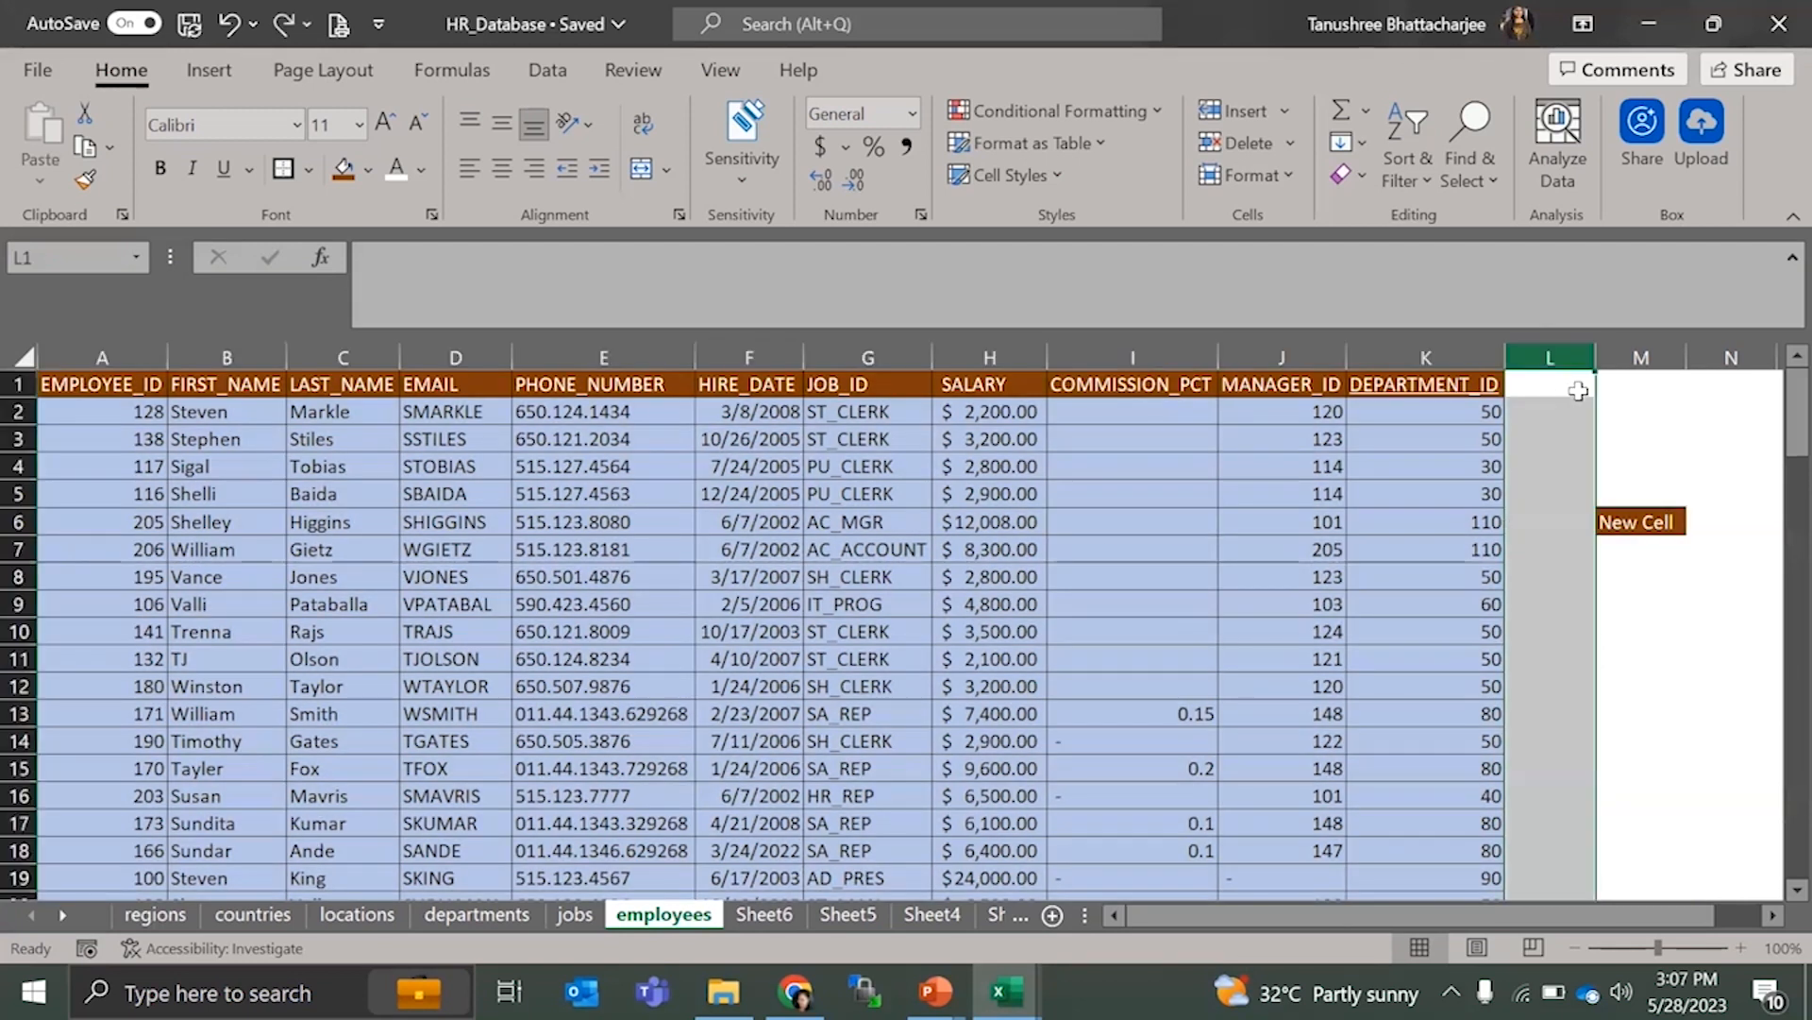
key(ctrl+z)
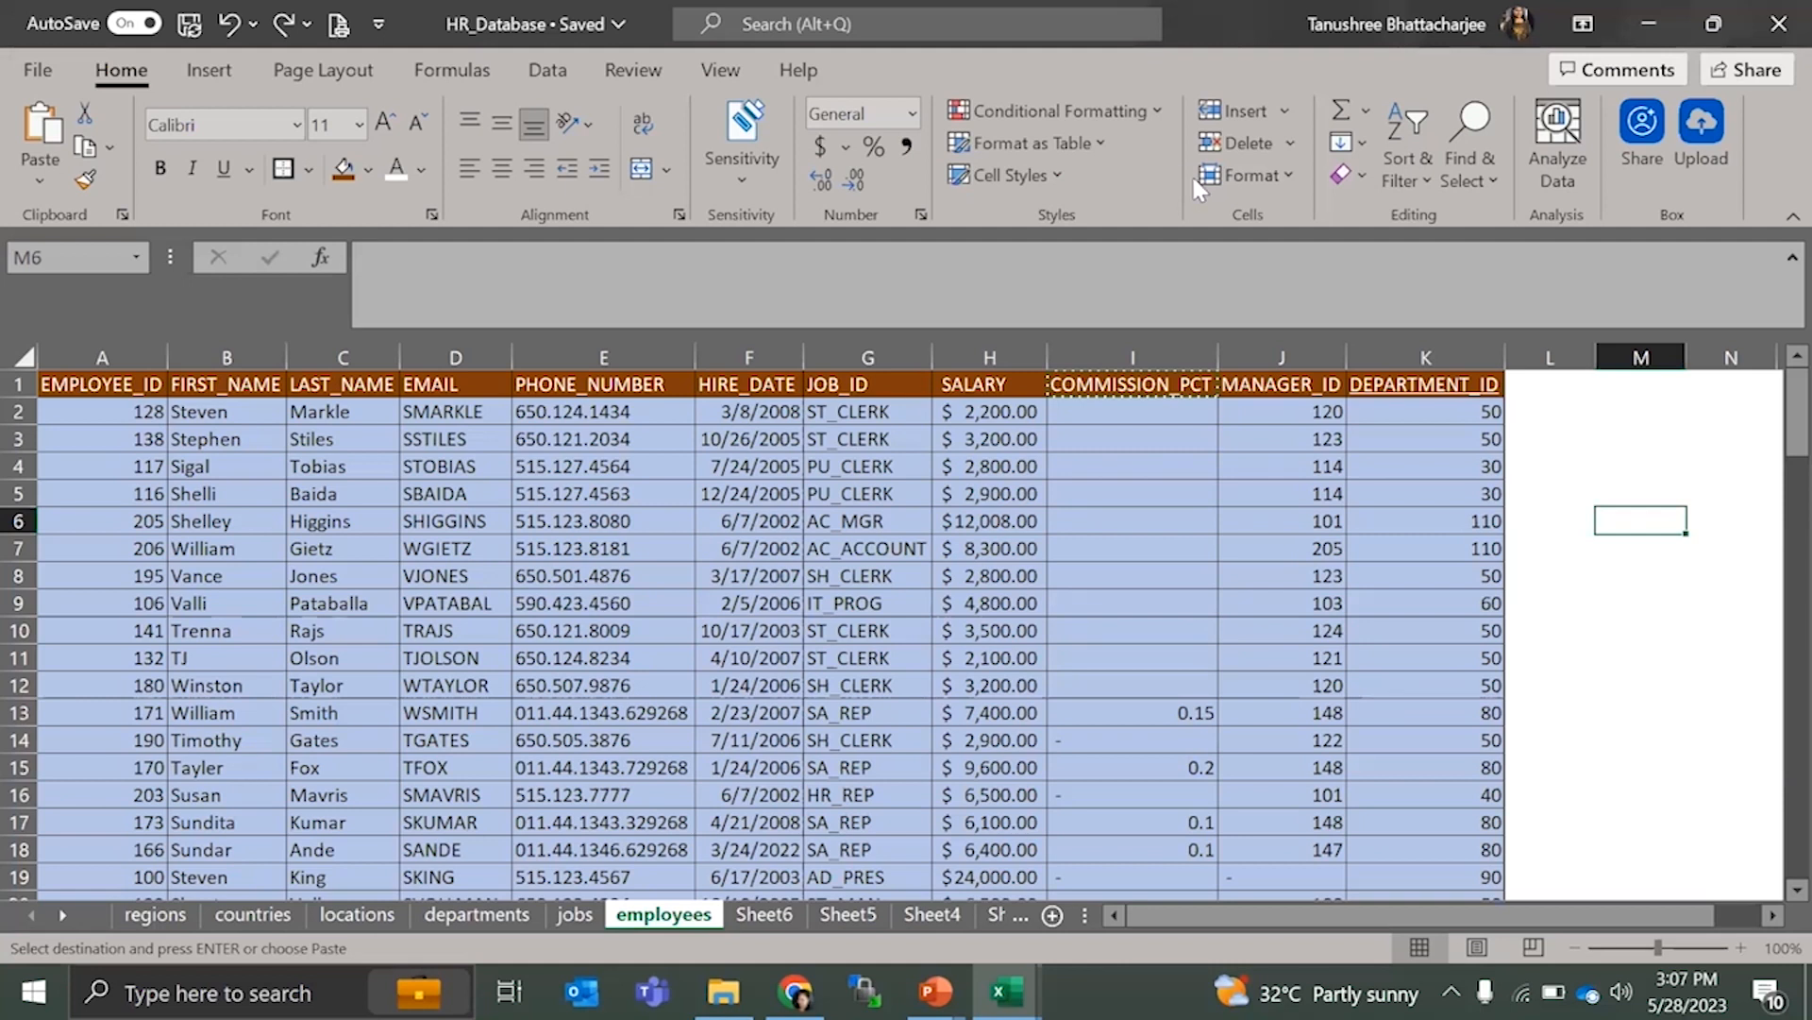
click(1143, 481)
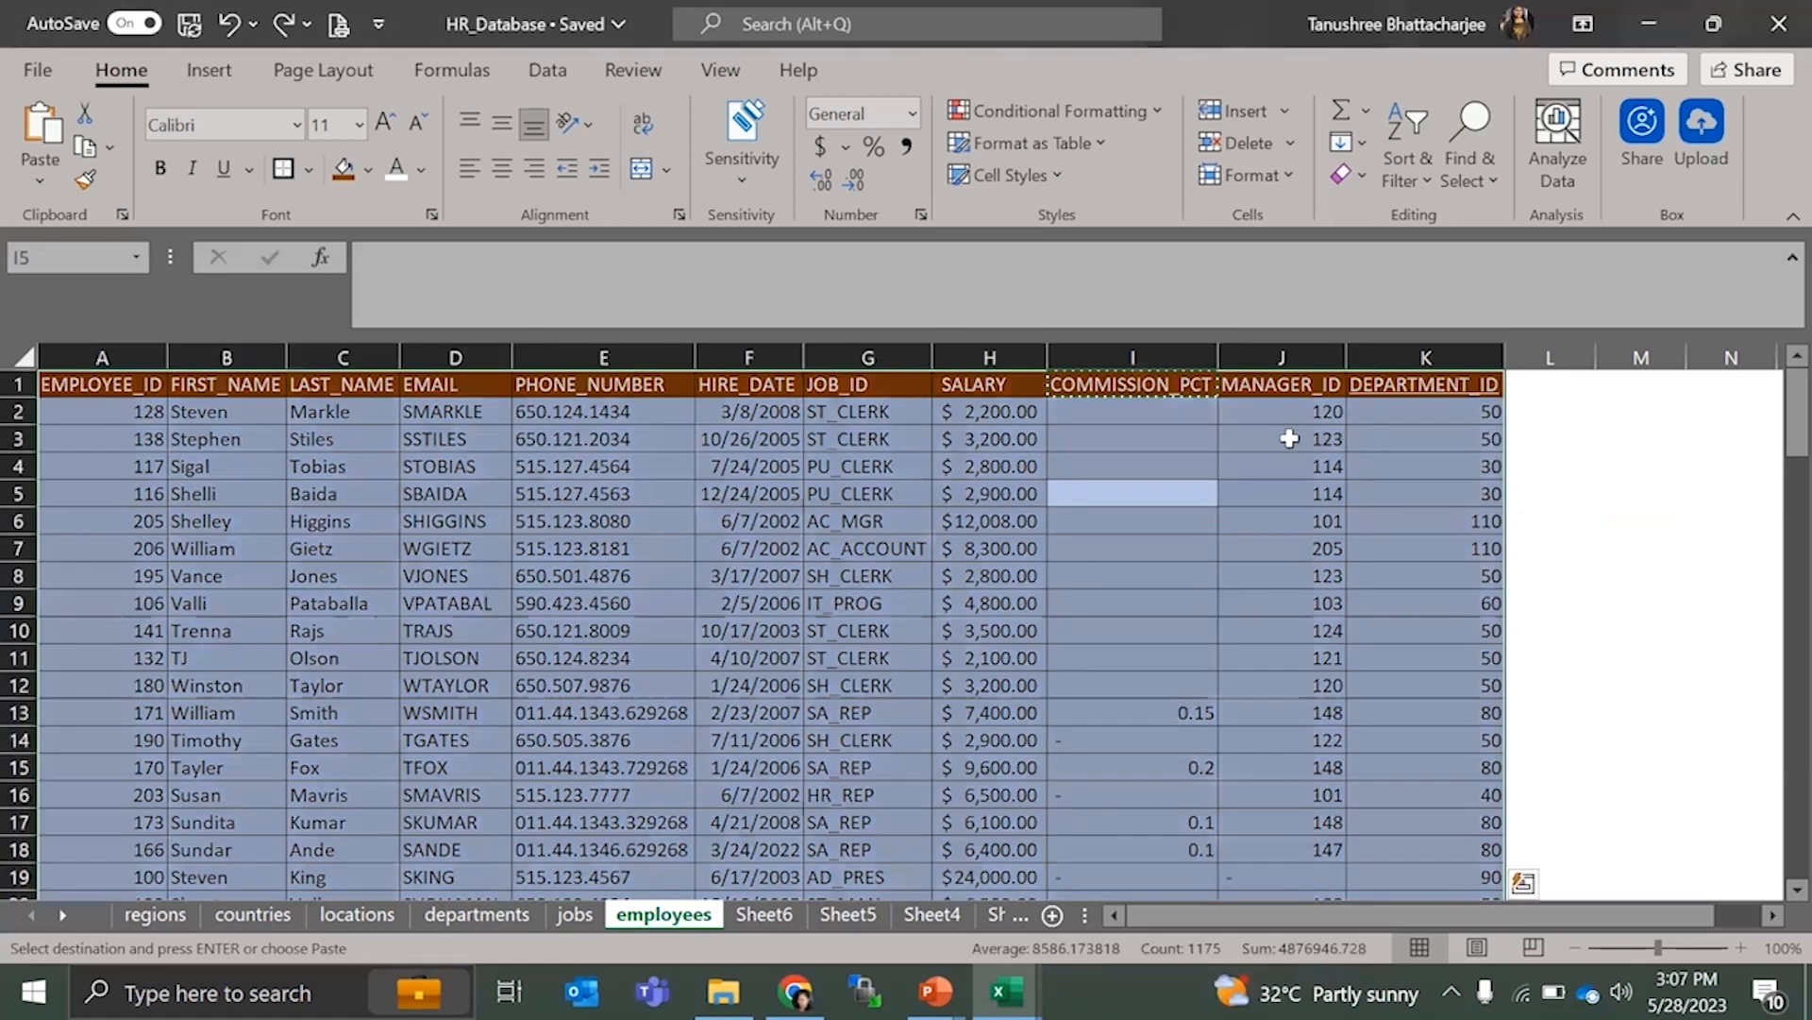
click(1290, 438)
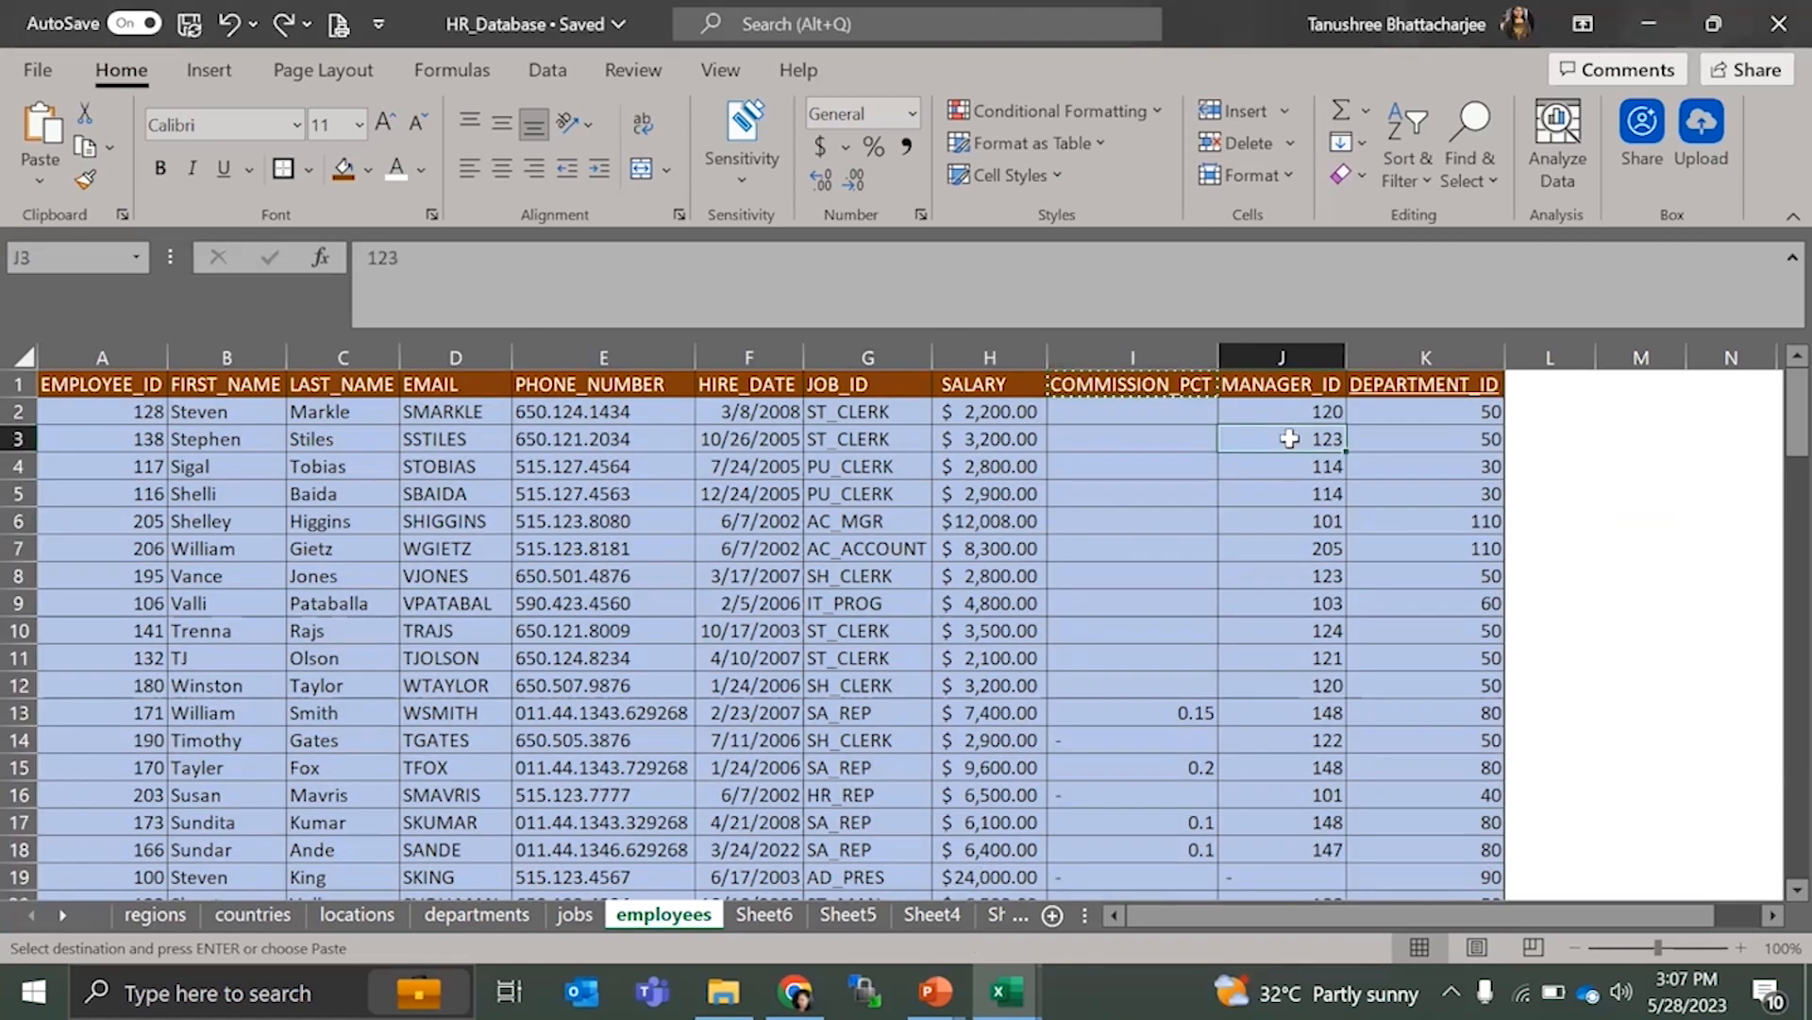
- Sort the employee table by JOB_ID from A to Z and go through the sorted job IDs
click(842, 411)
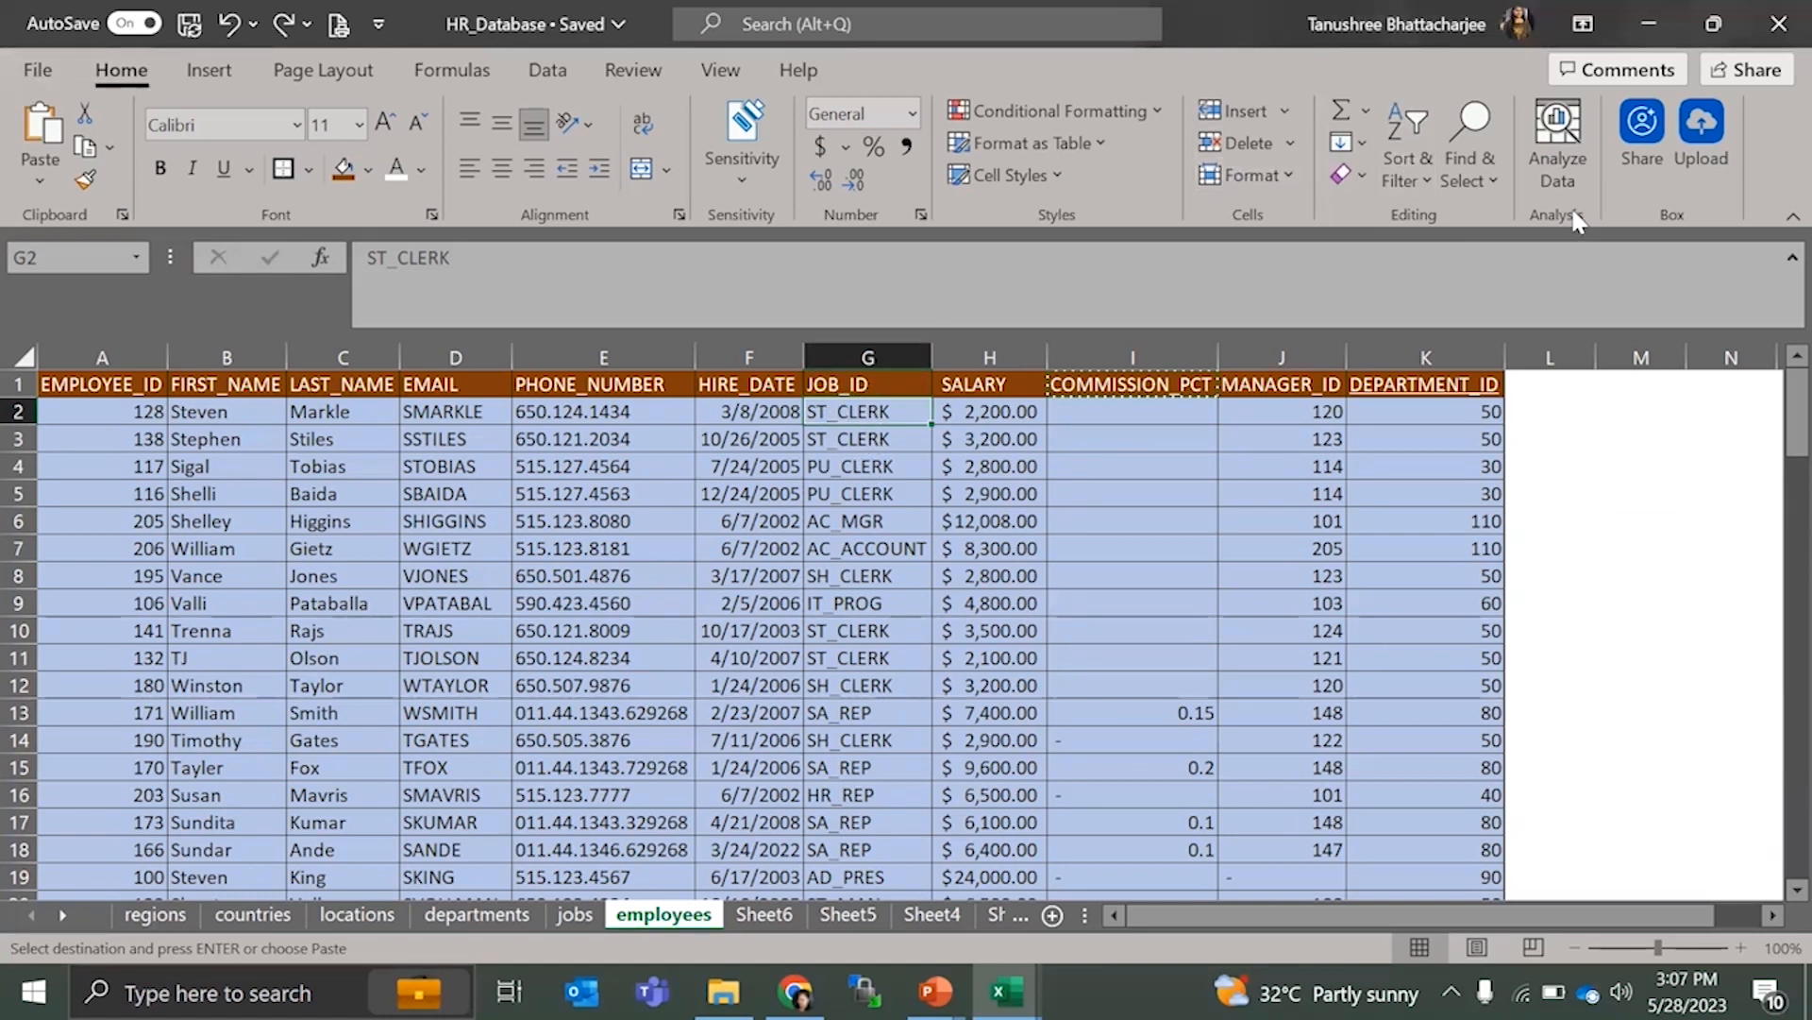
click(1416, 182)
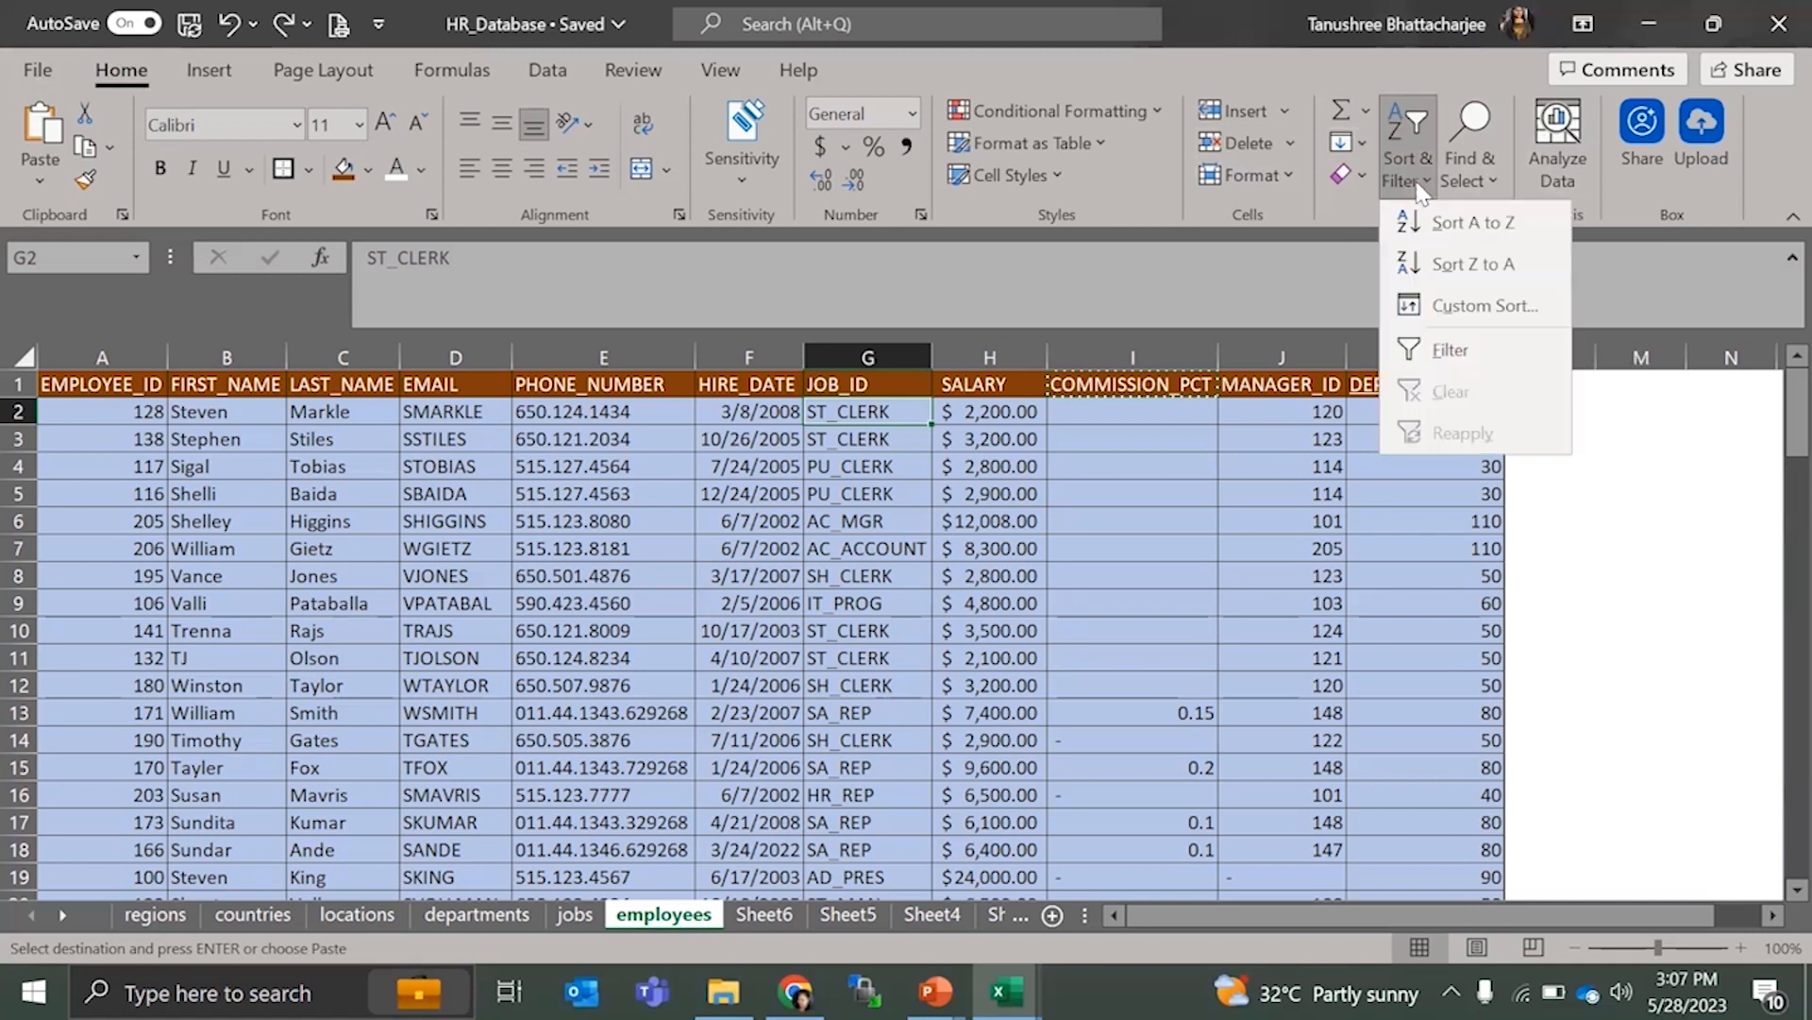
click(1501, 226)
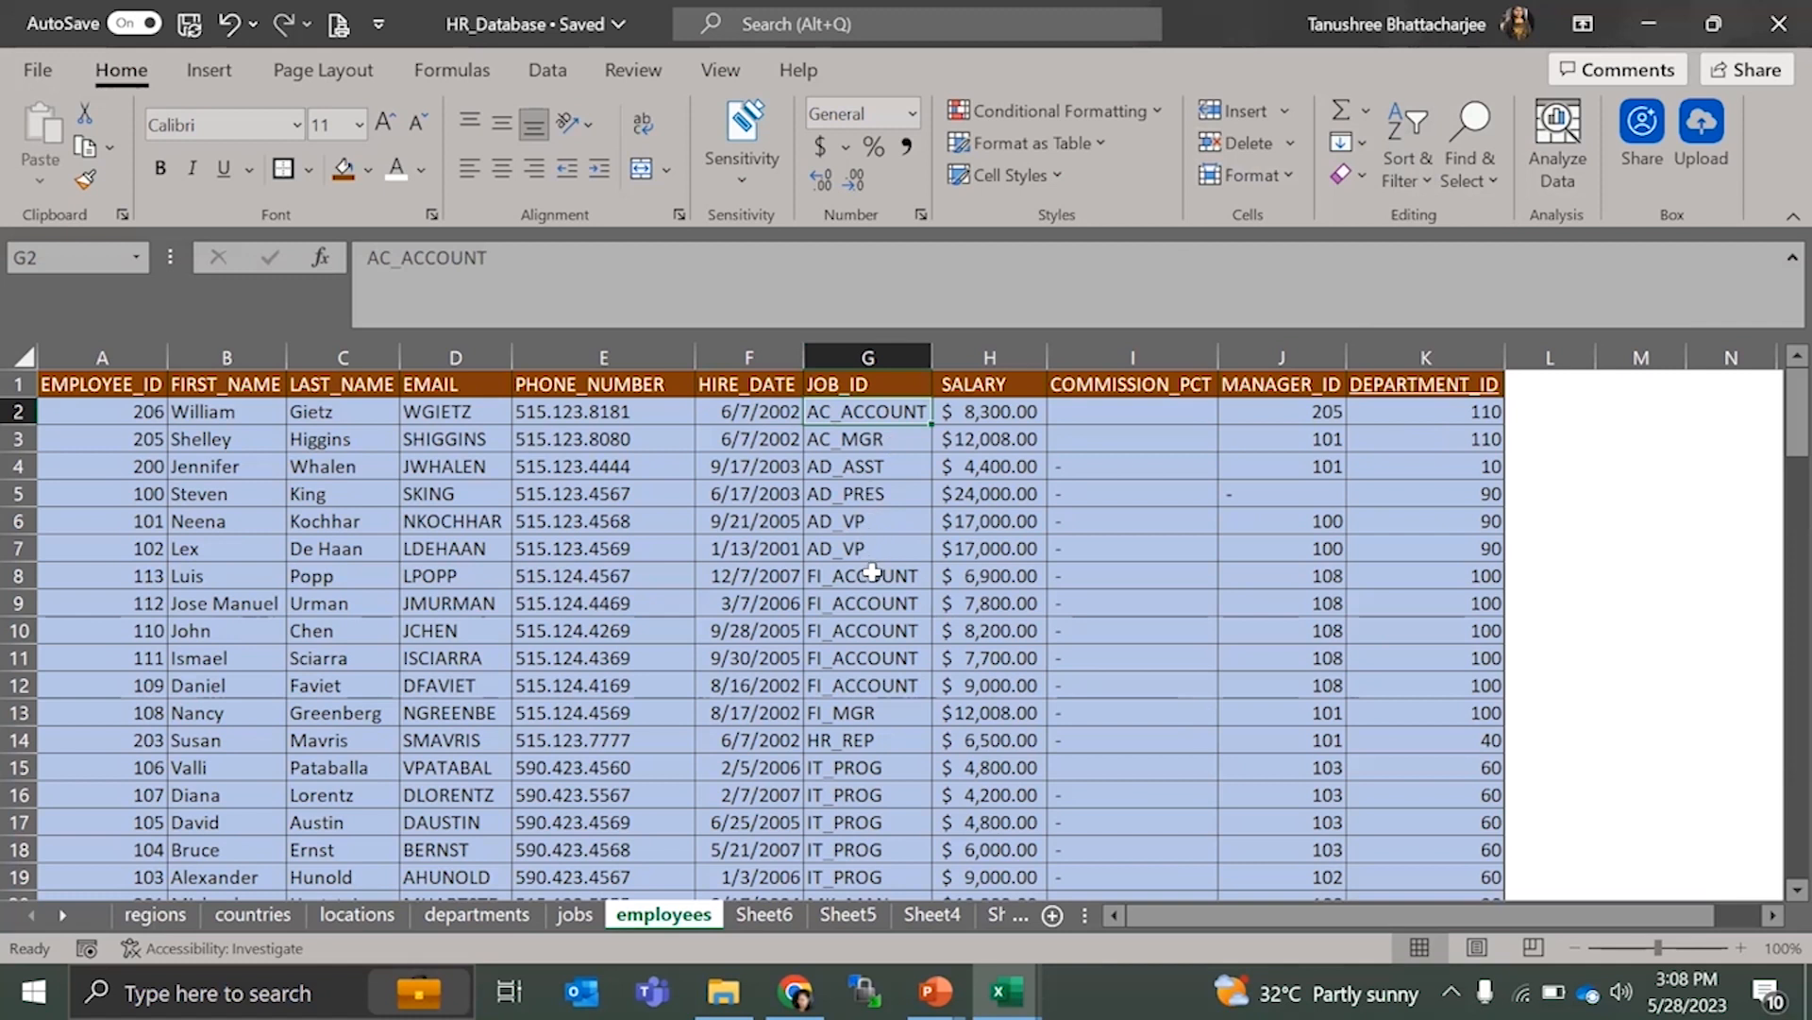
click(824, 584)
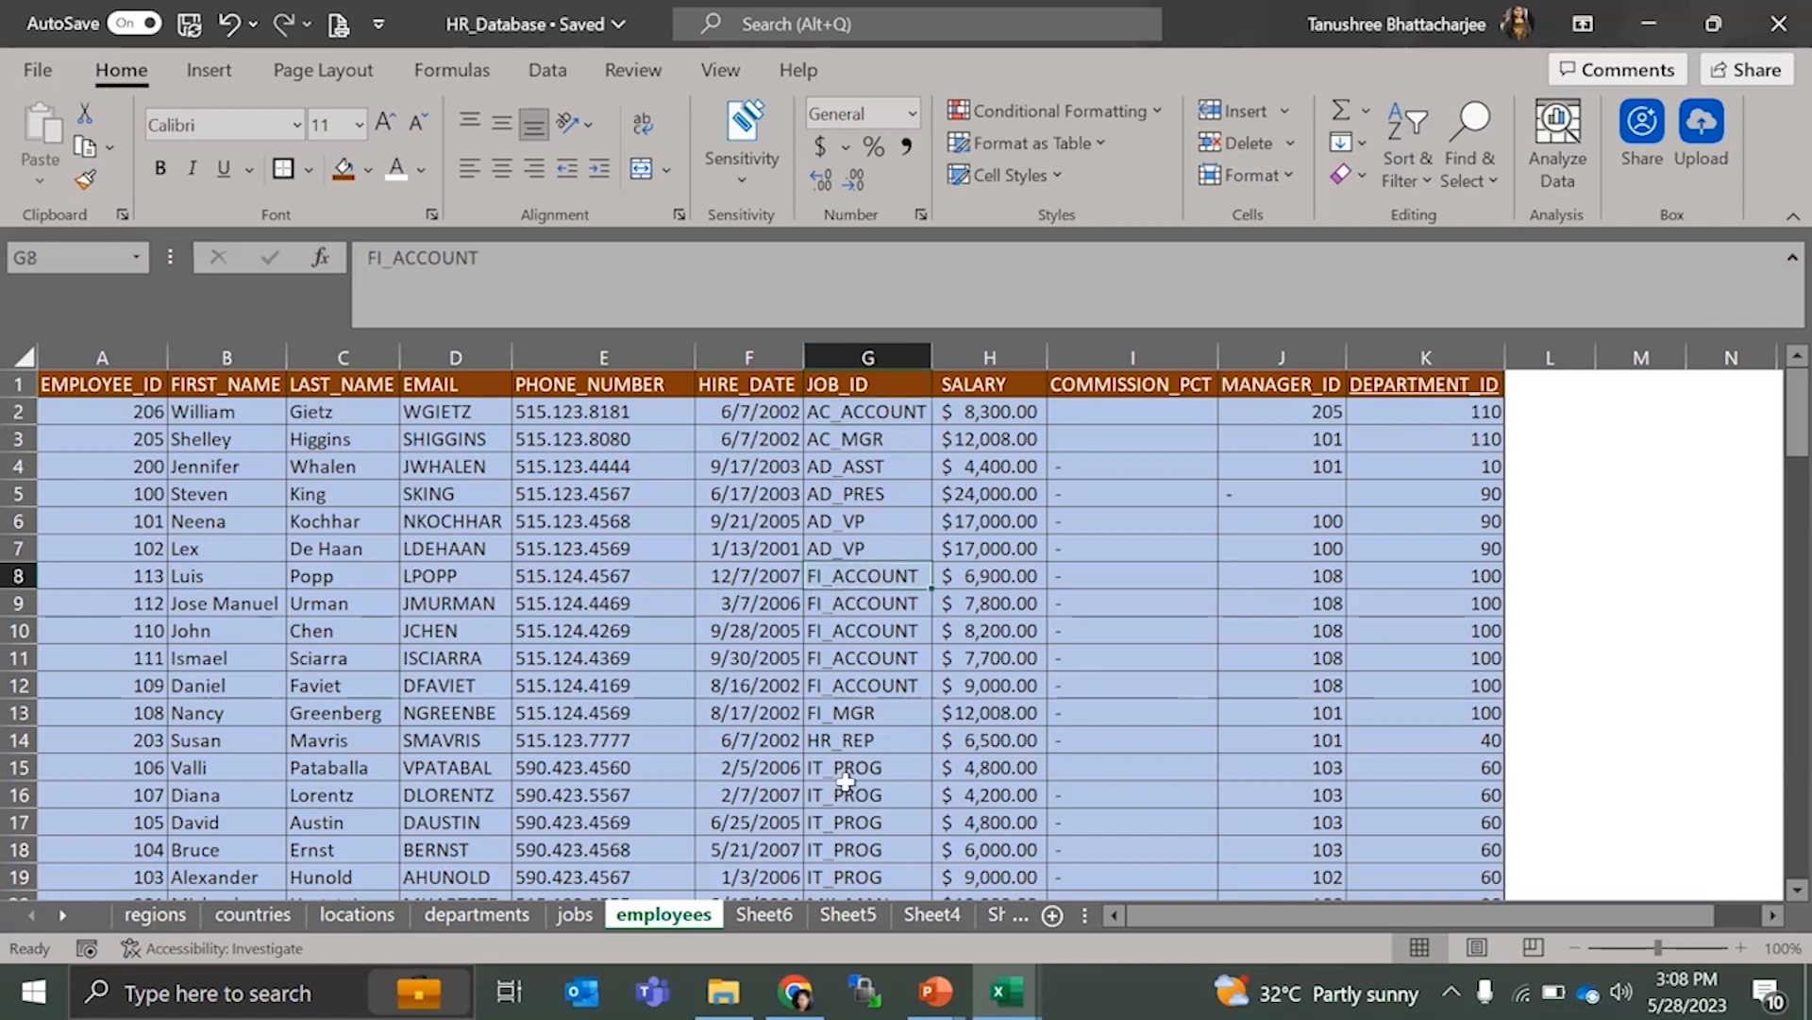
click(819, 742)
click(816, 787)
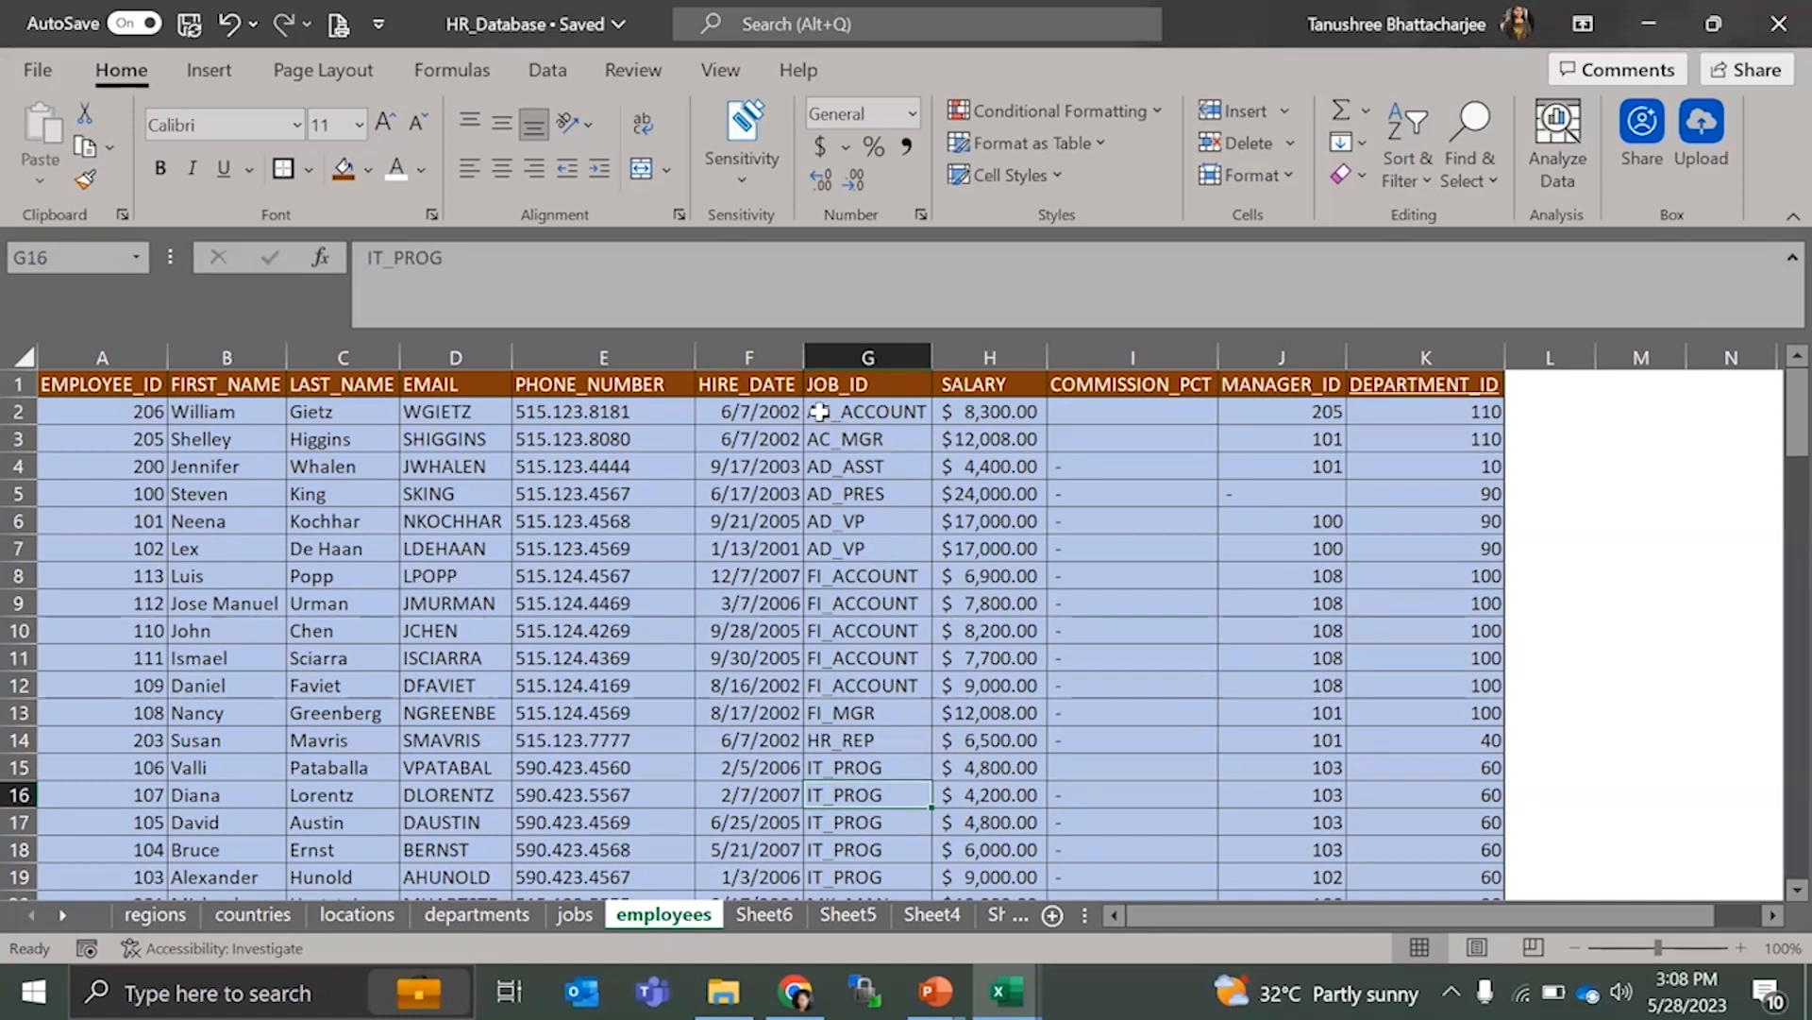
drag(819, 411, 821, 550)
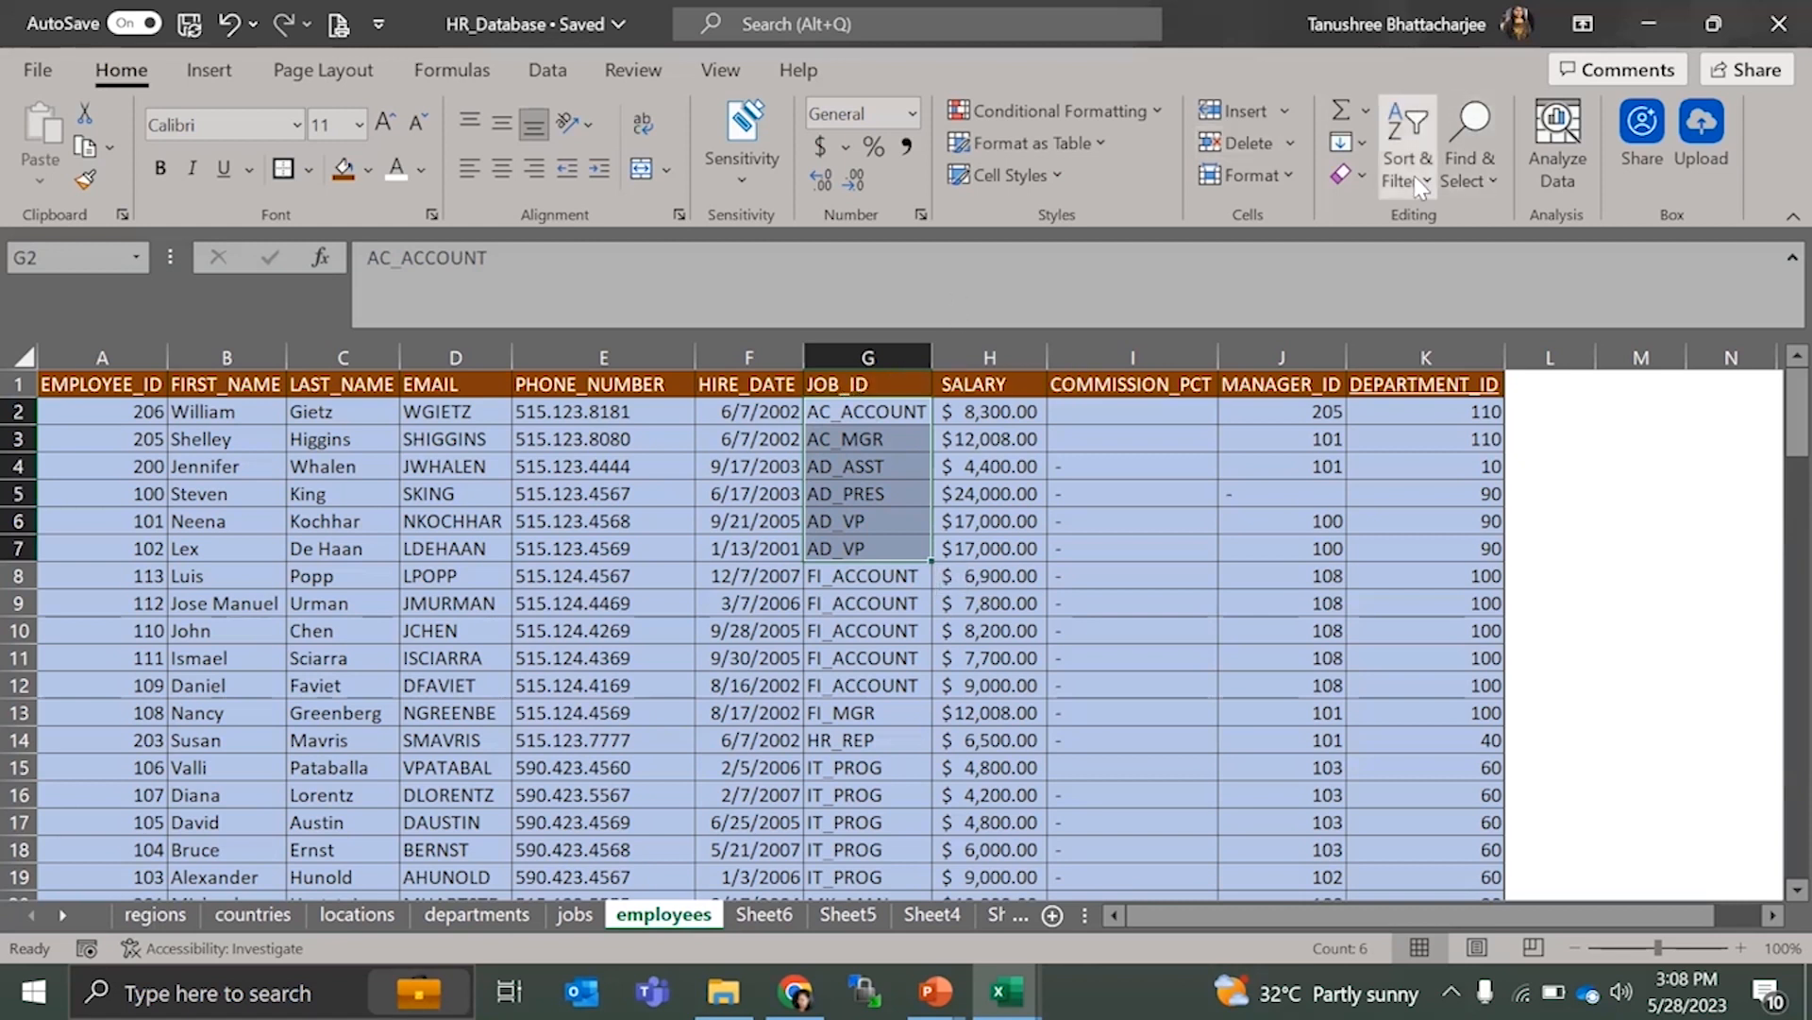
- Sort the employee table by JOB_ID from Z to A
click(1408, 141)
click(930, 668)
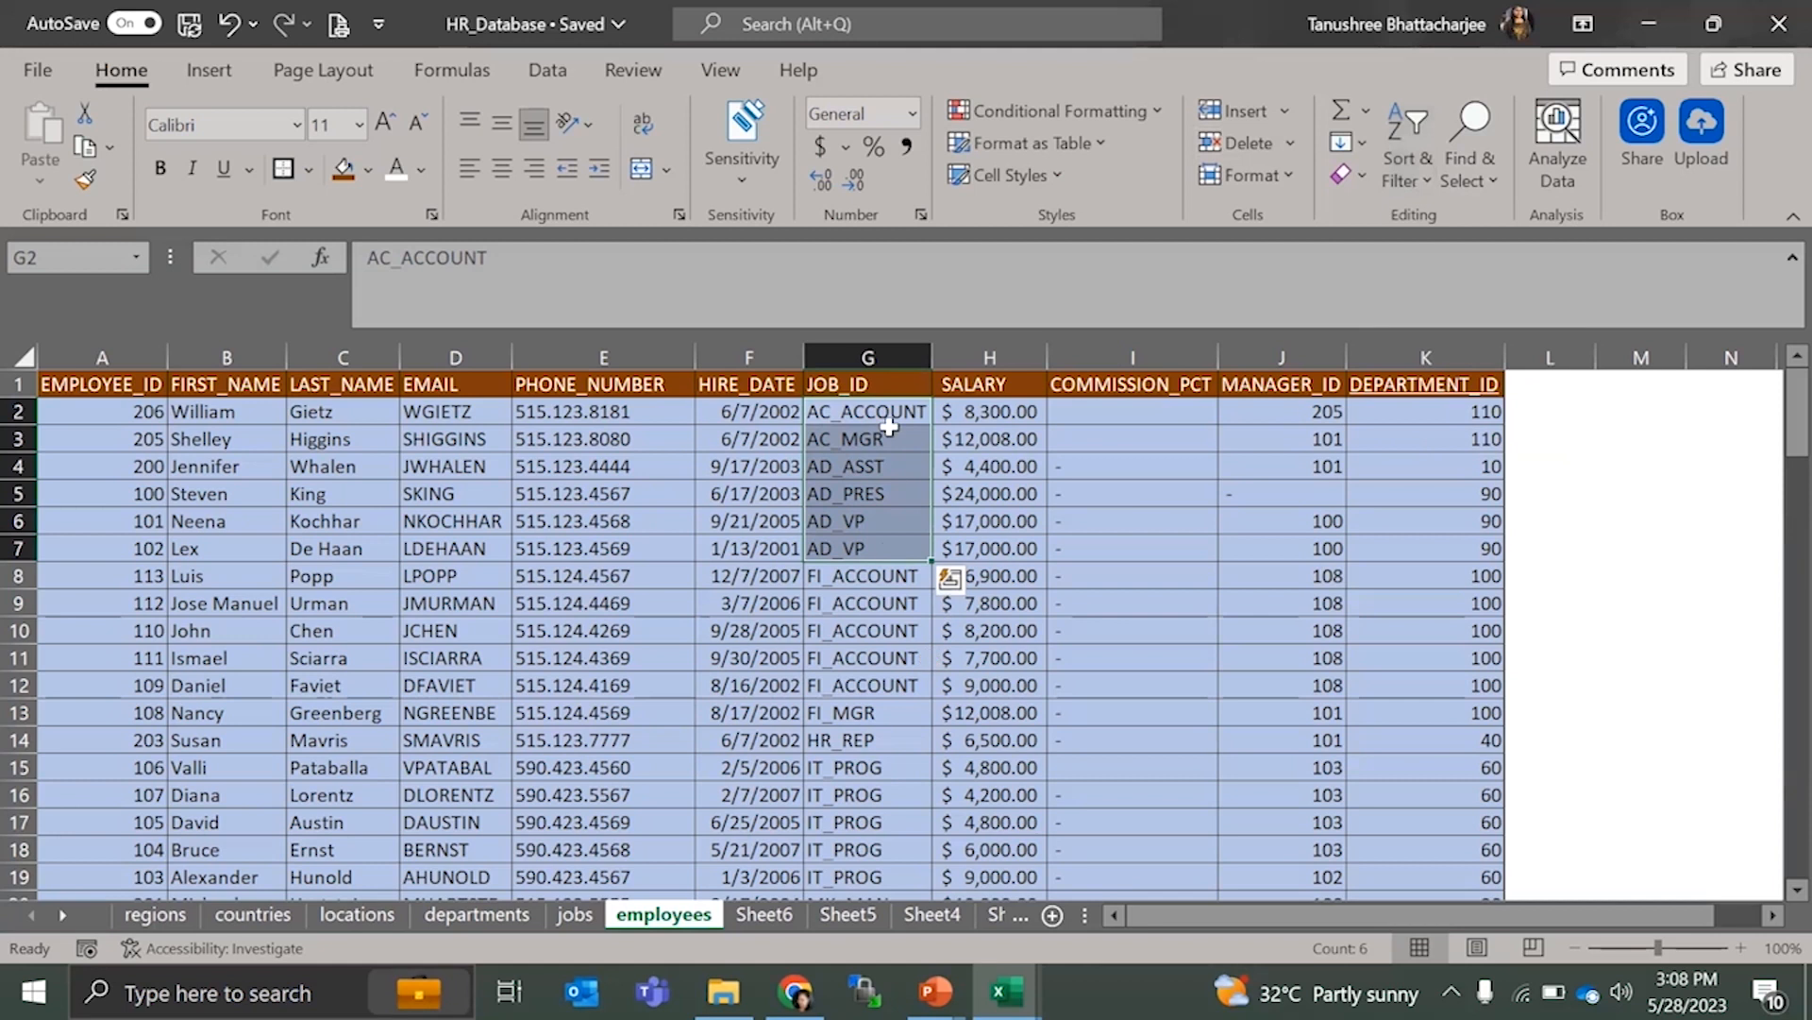
click(891, 434)
click(1406, 179)
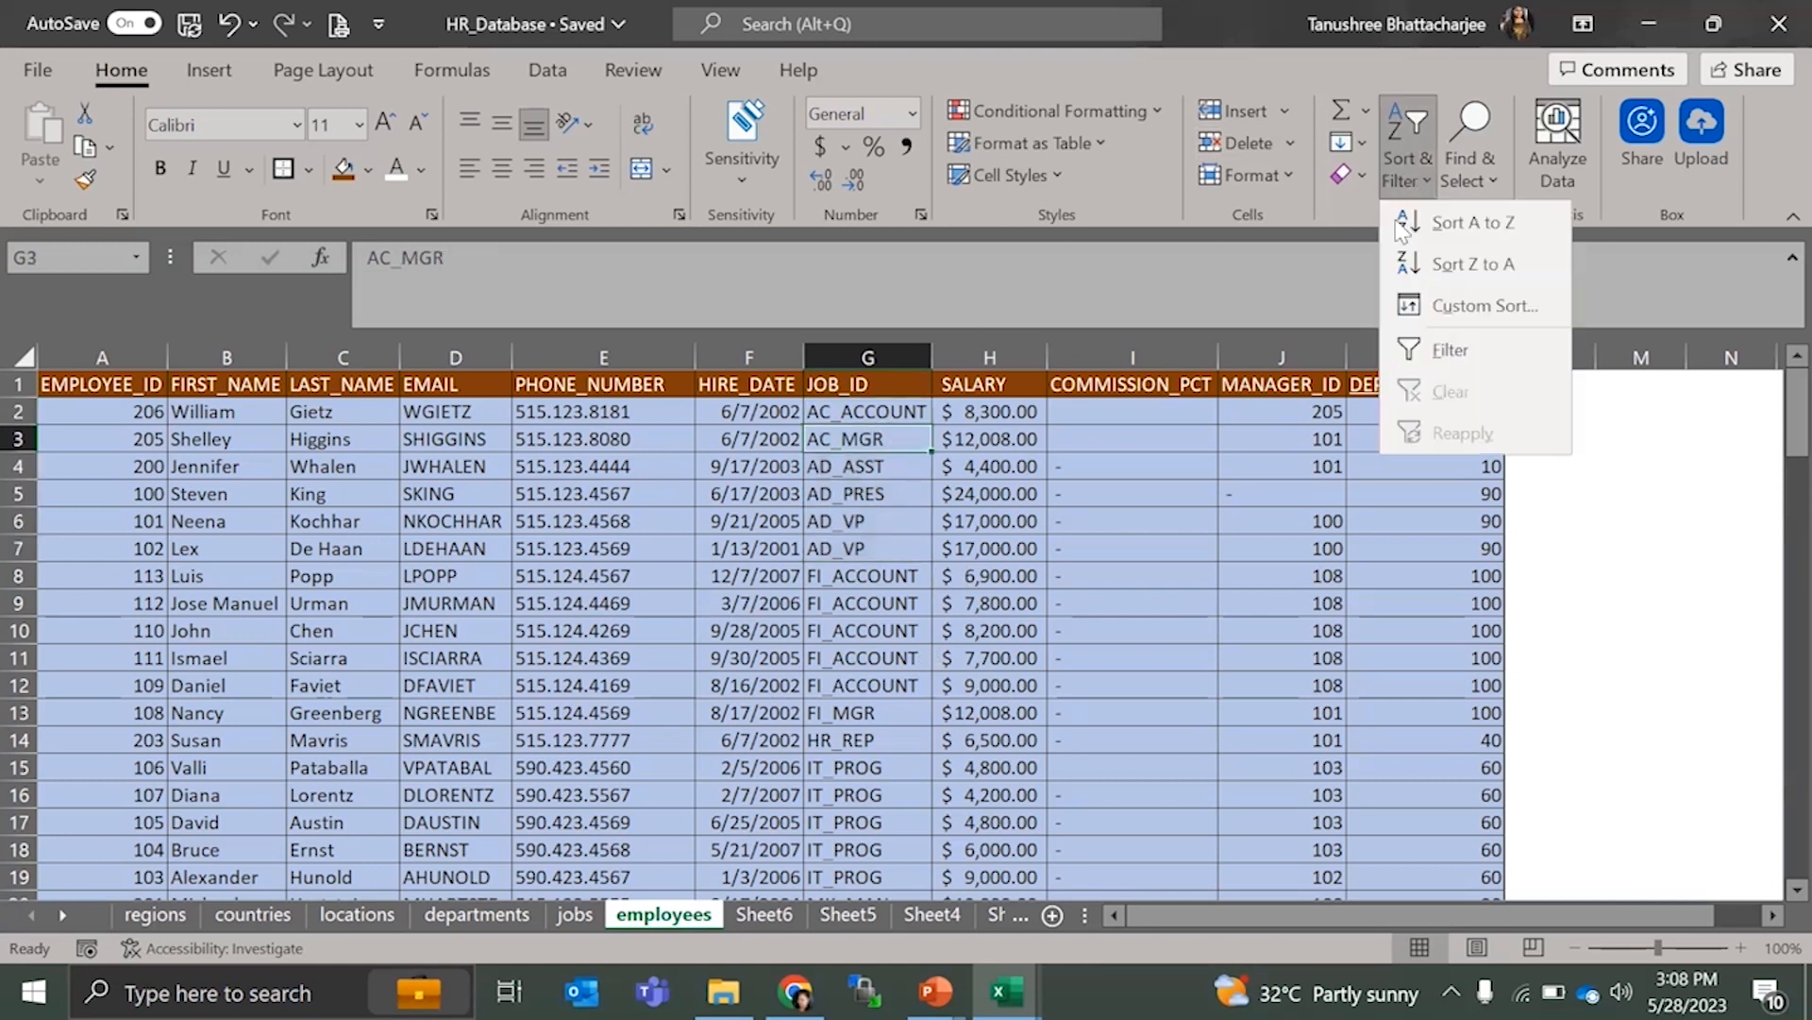
click(1468, 265)
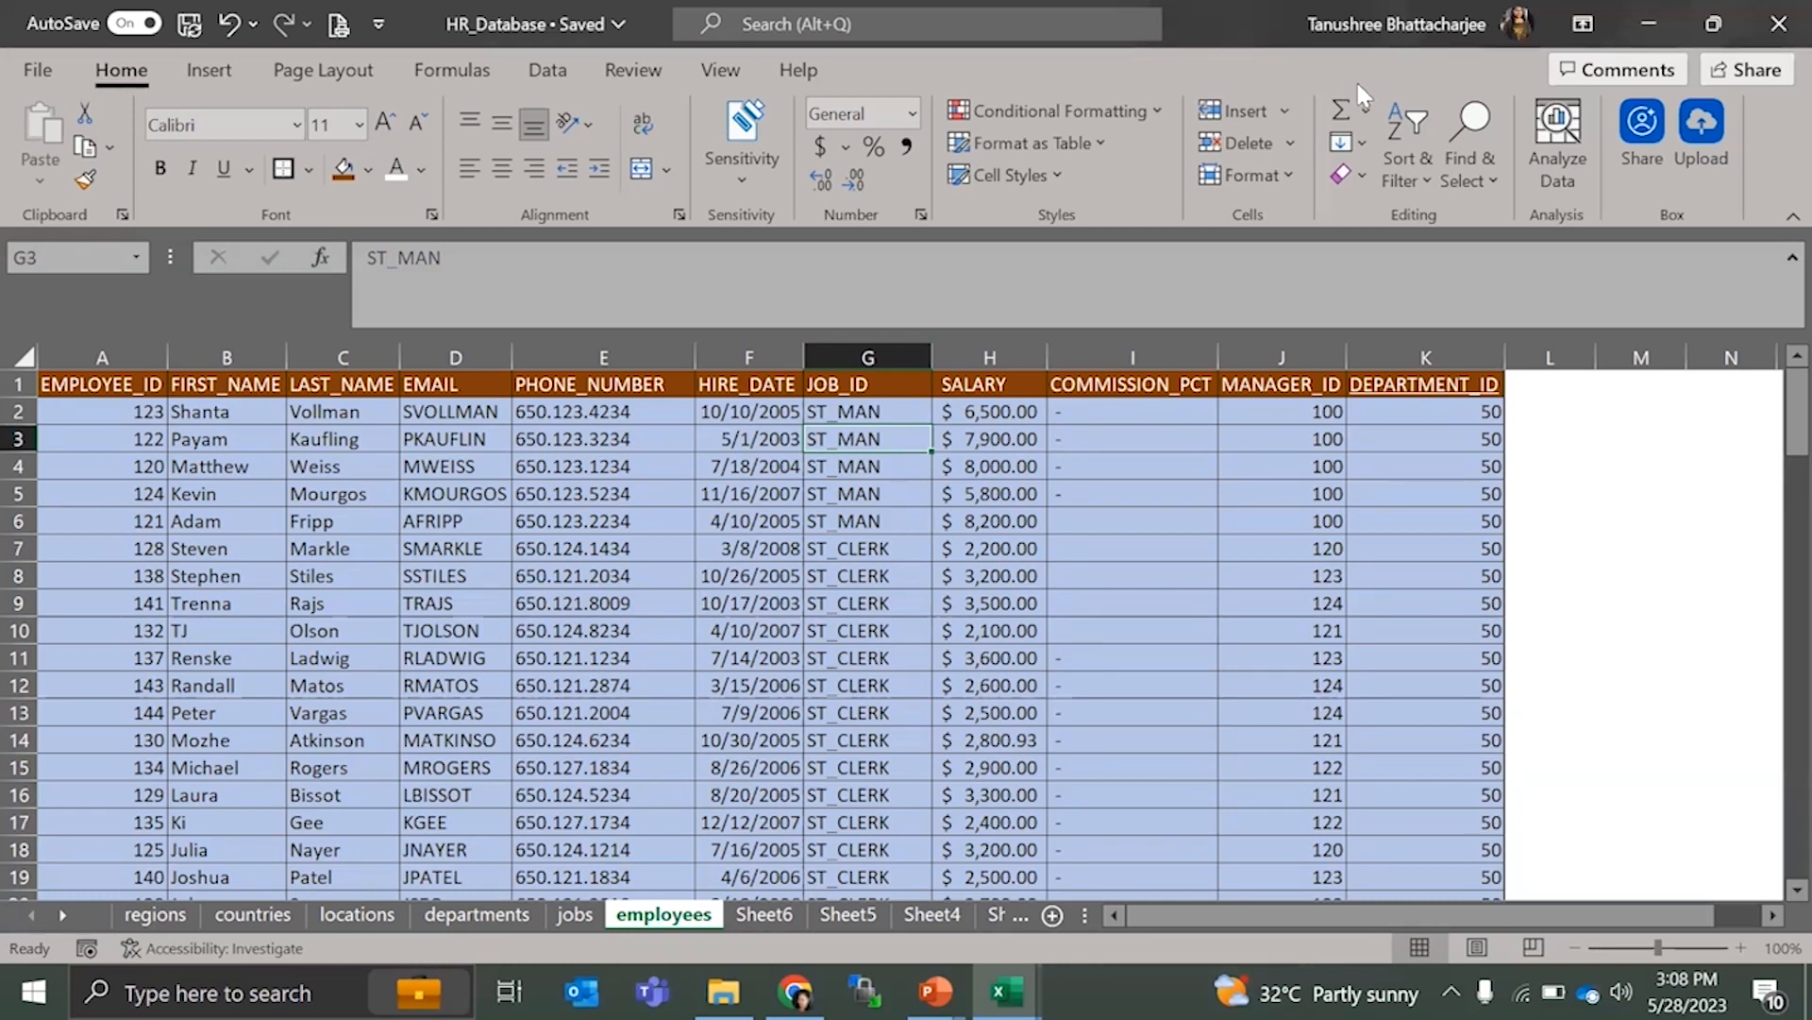
- Apply a two-level custom sort to the employee table: JOB_ID from Z to A, with SALARY from smallest to largest as the second level
click(1422, 178)
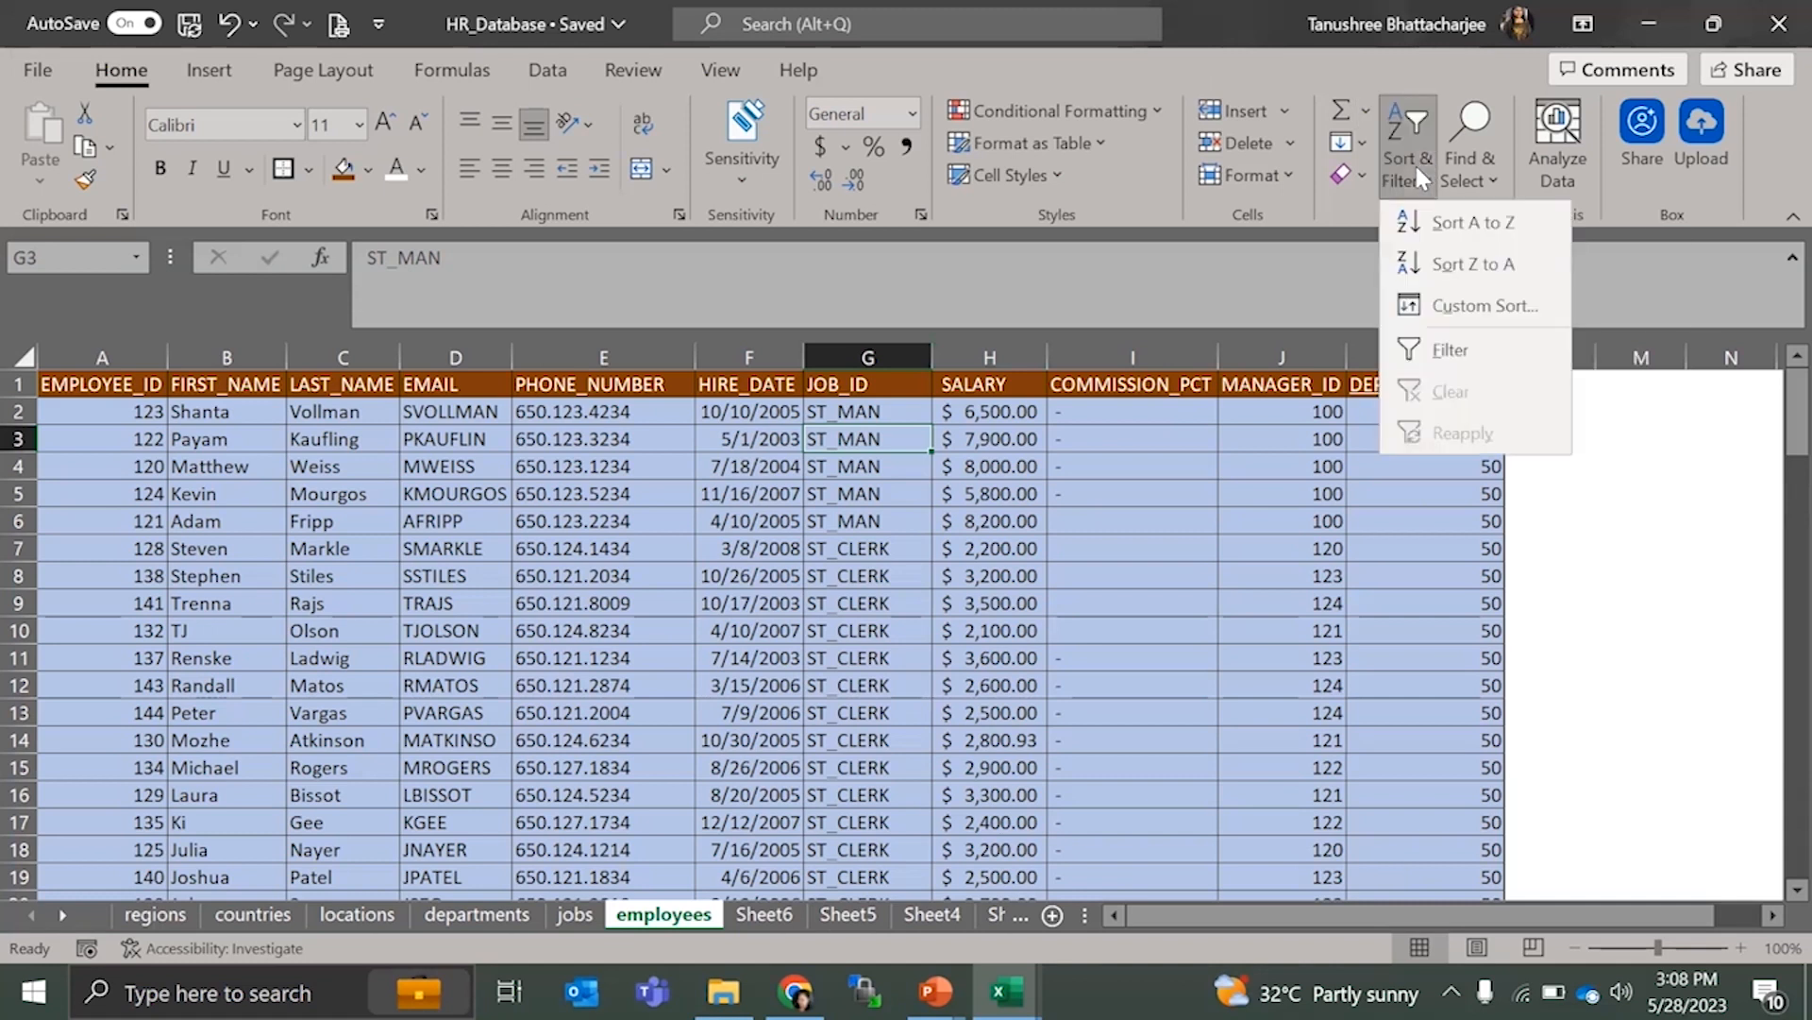
click(1462, 323)
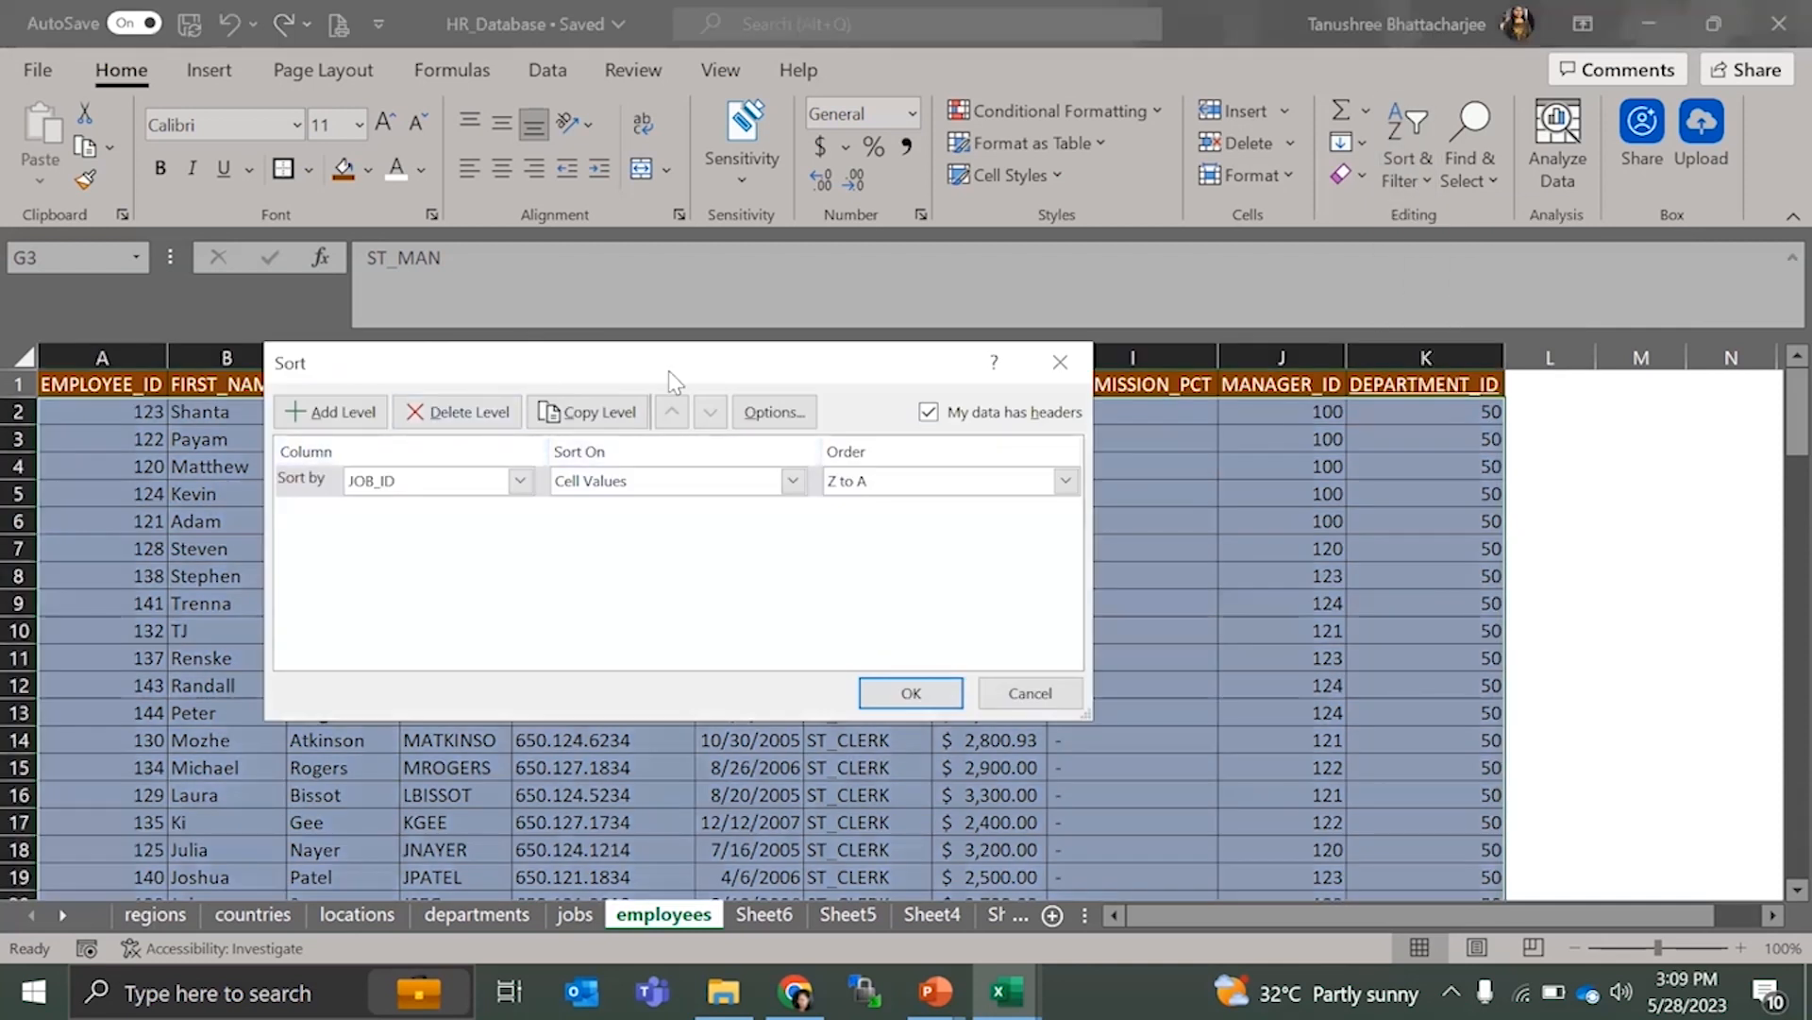
drag(668, 370, 1583, 589)
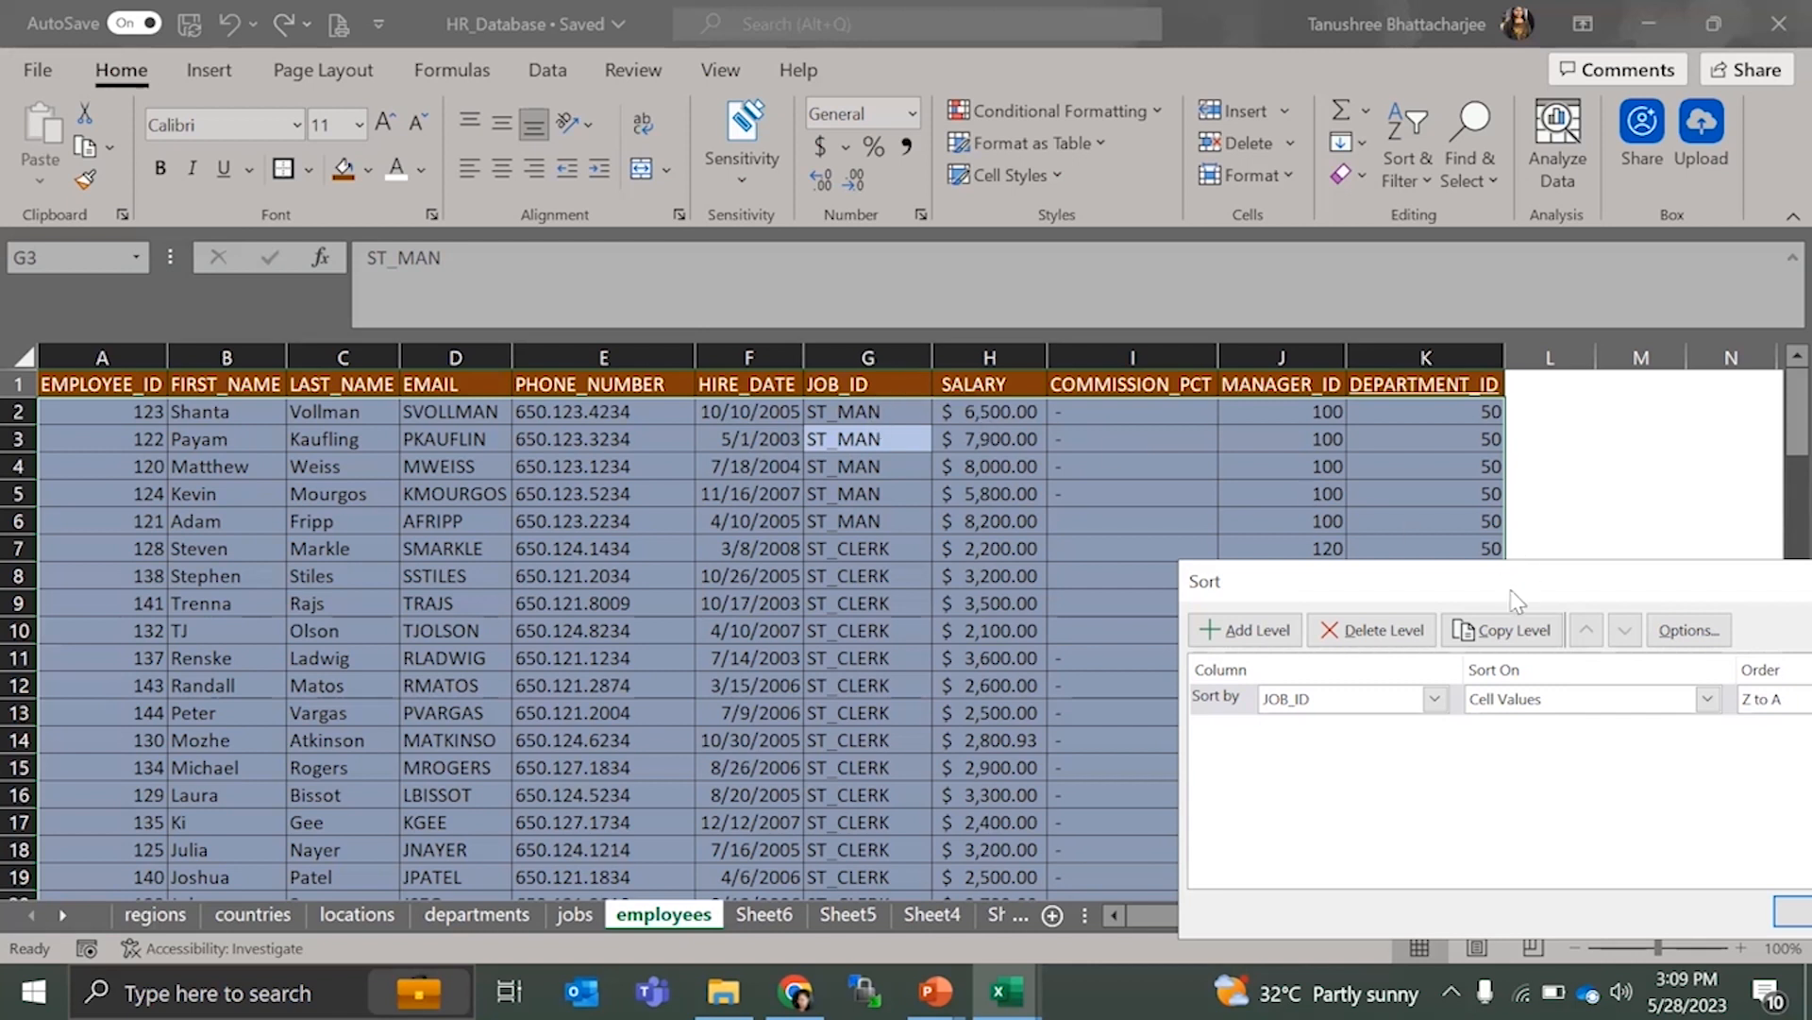
drag(1472, 581, 1379, 164)
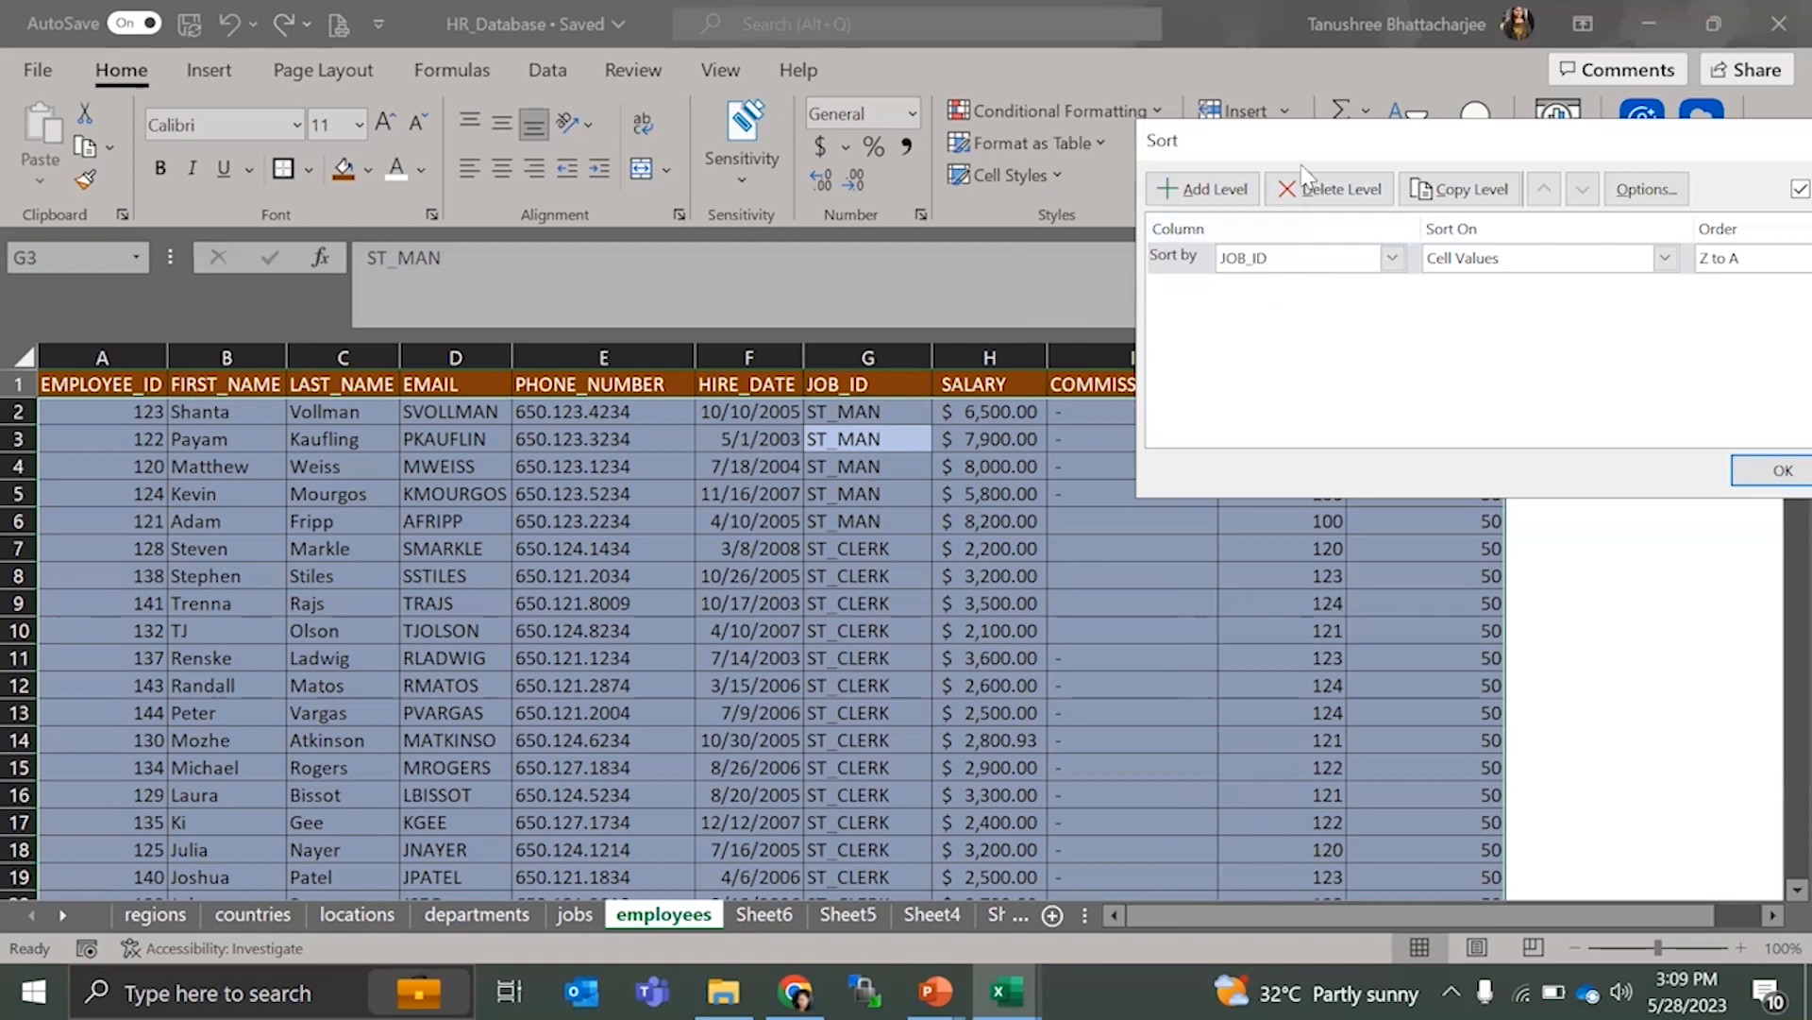
drag(1310, 138, 925, 134)
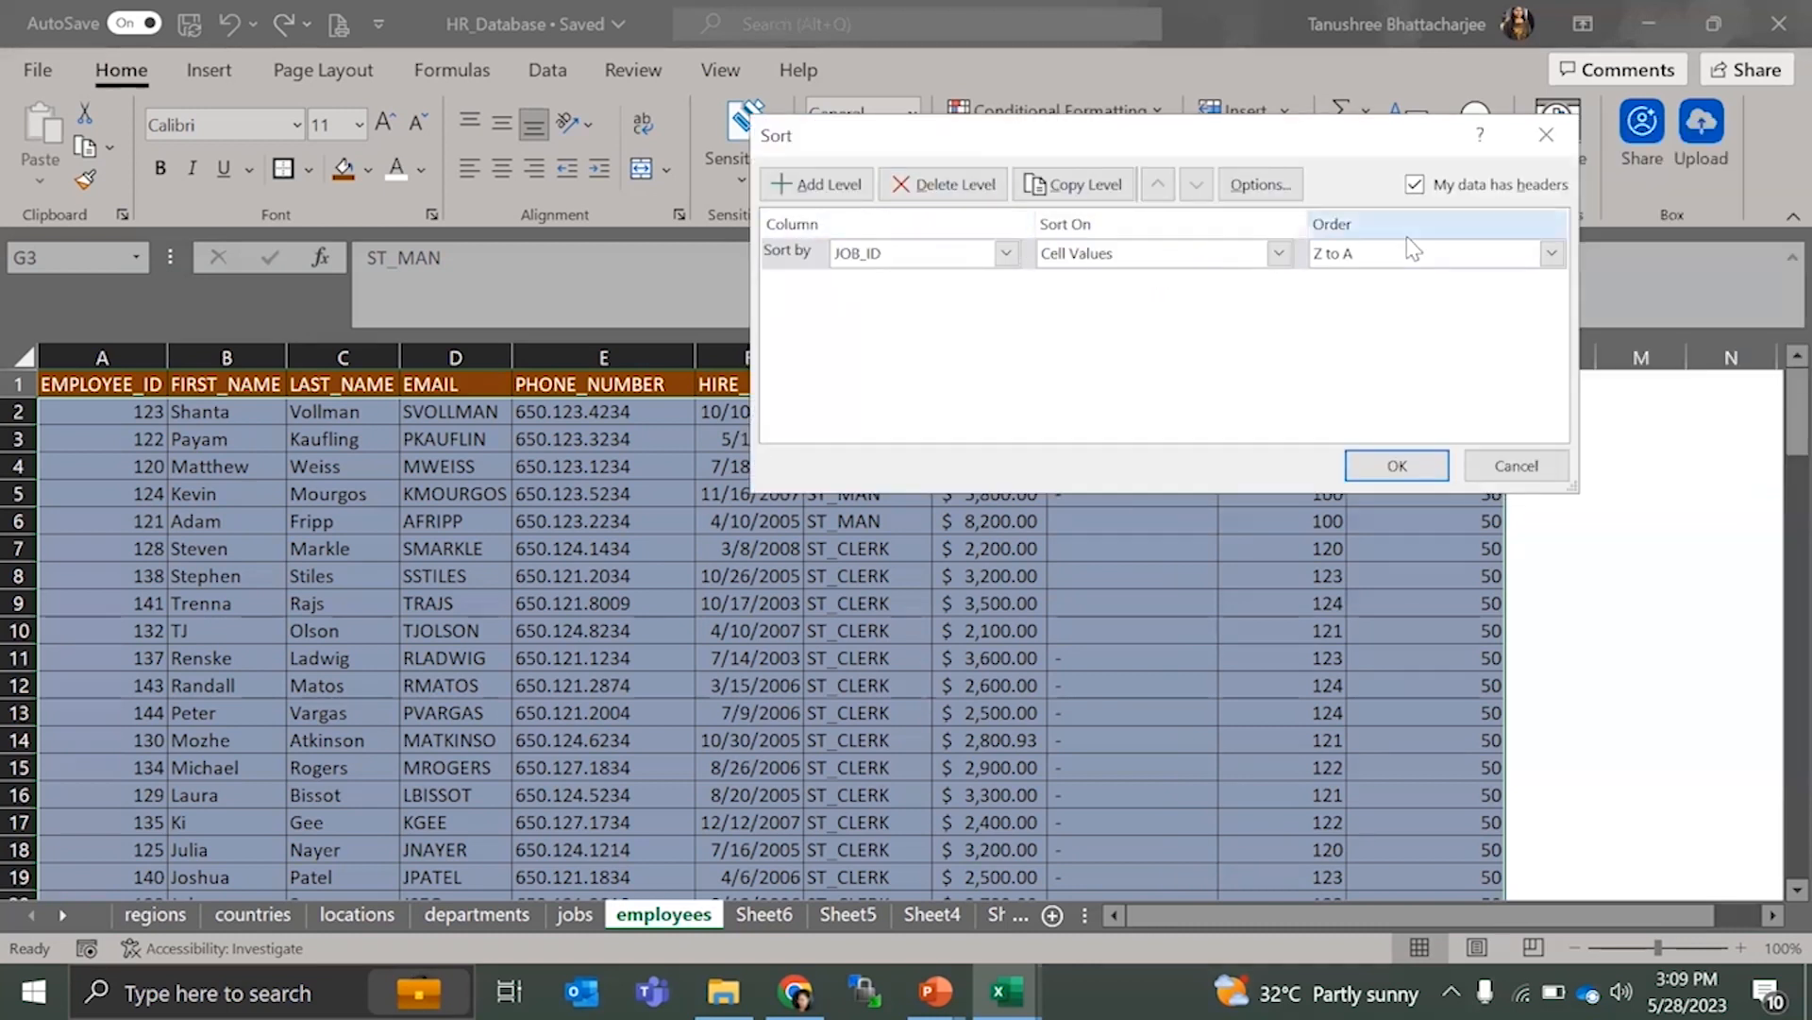
click(808, 184)
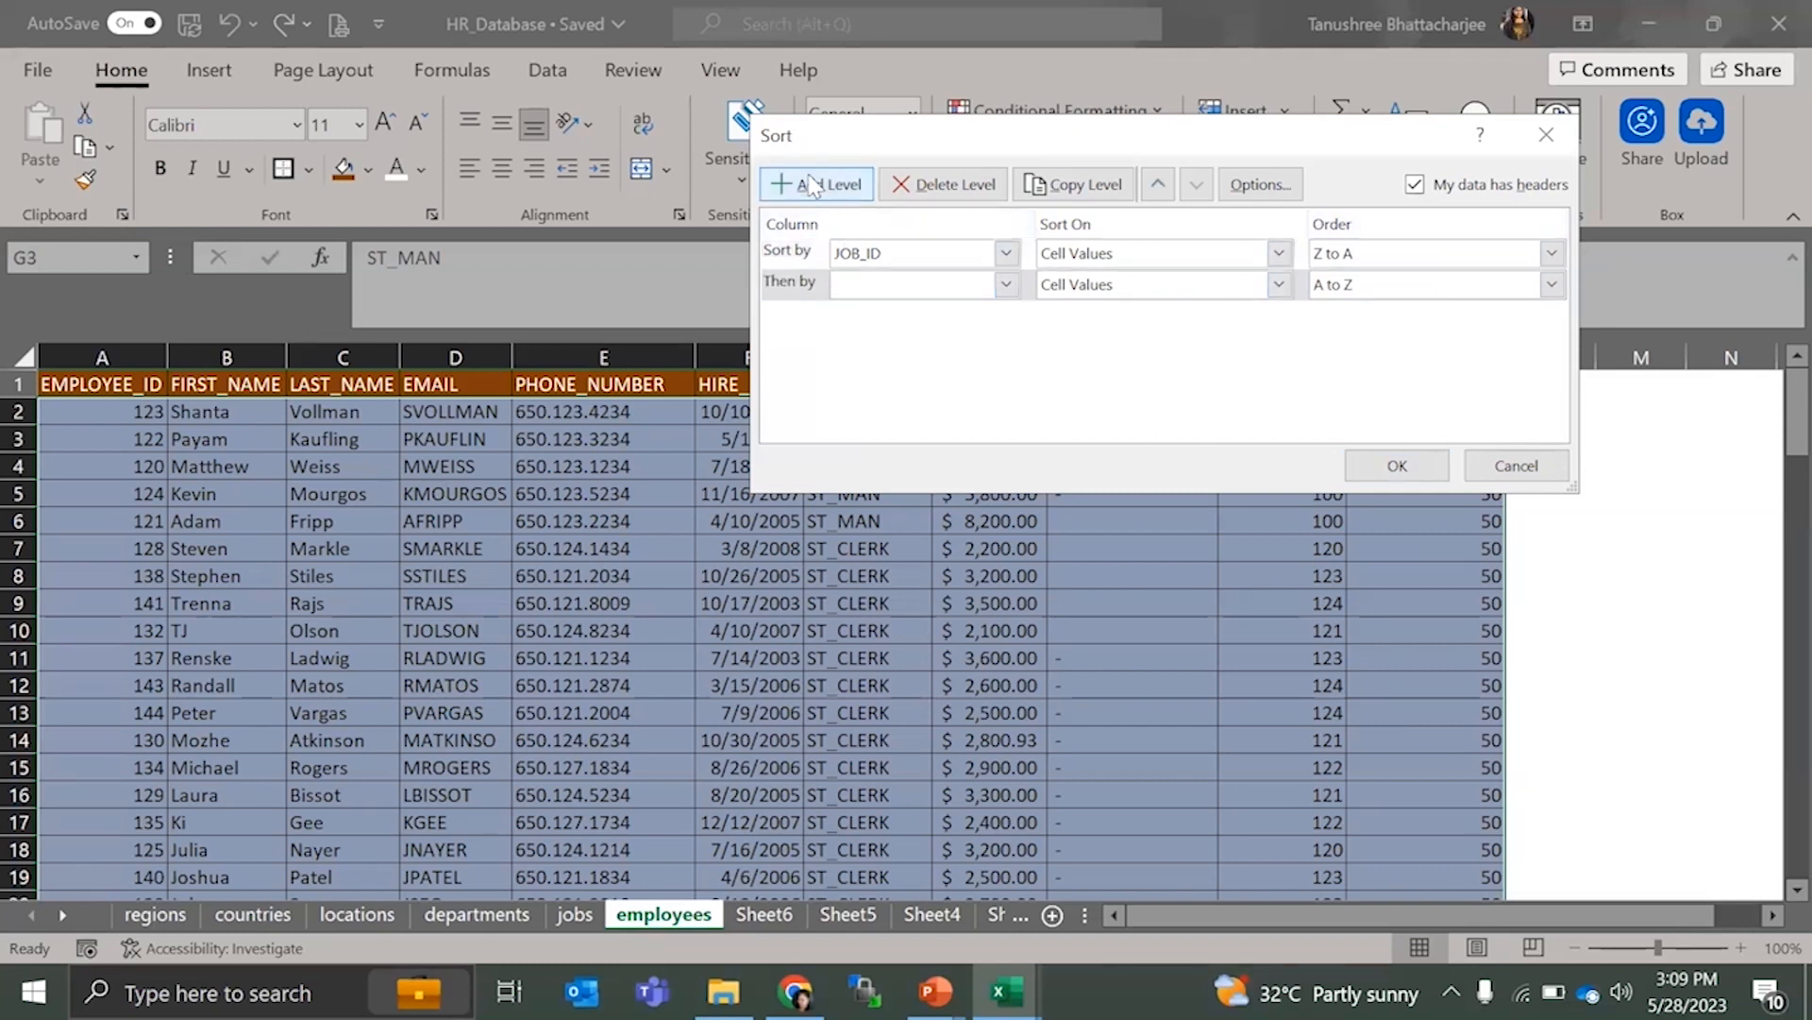
click(950, 293)
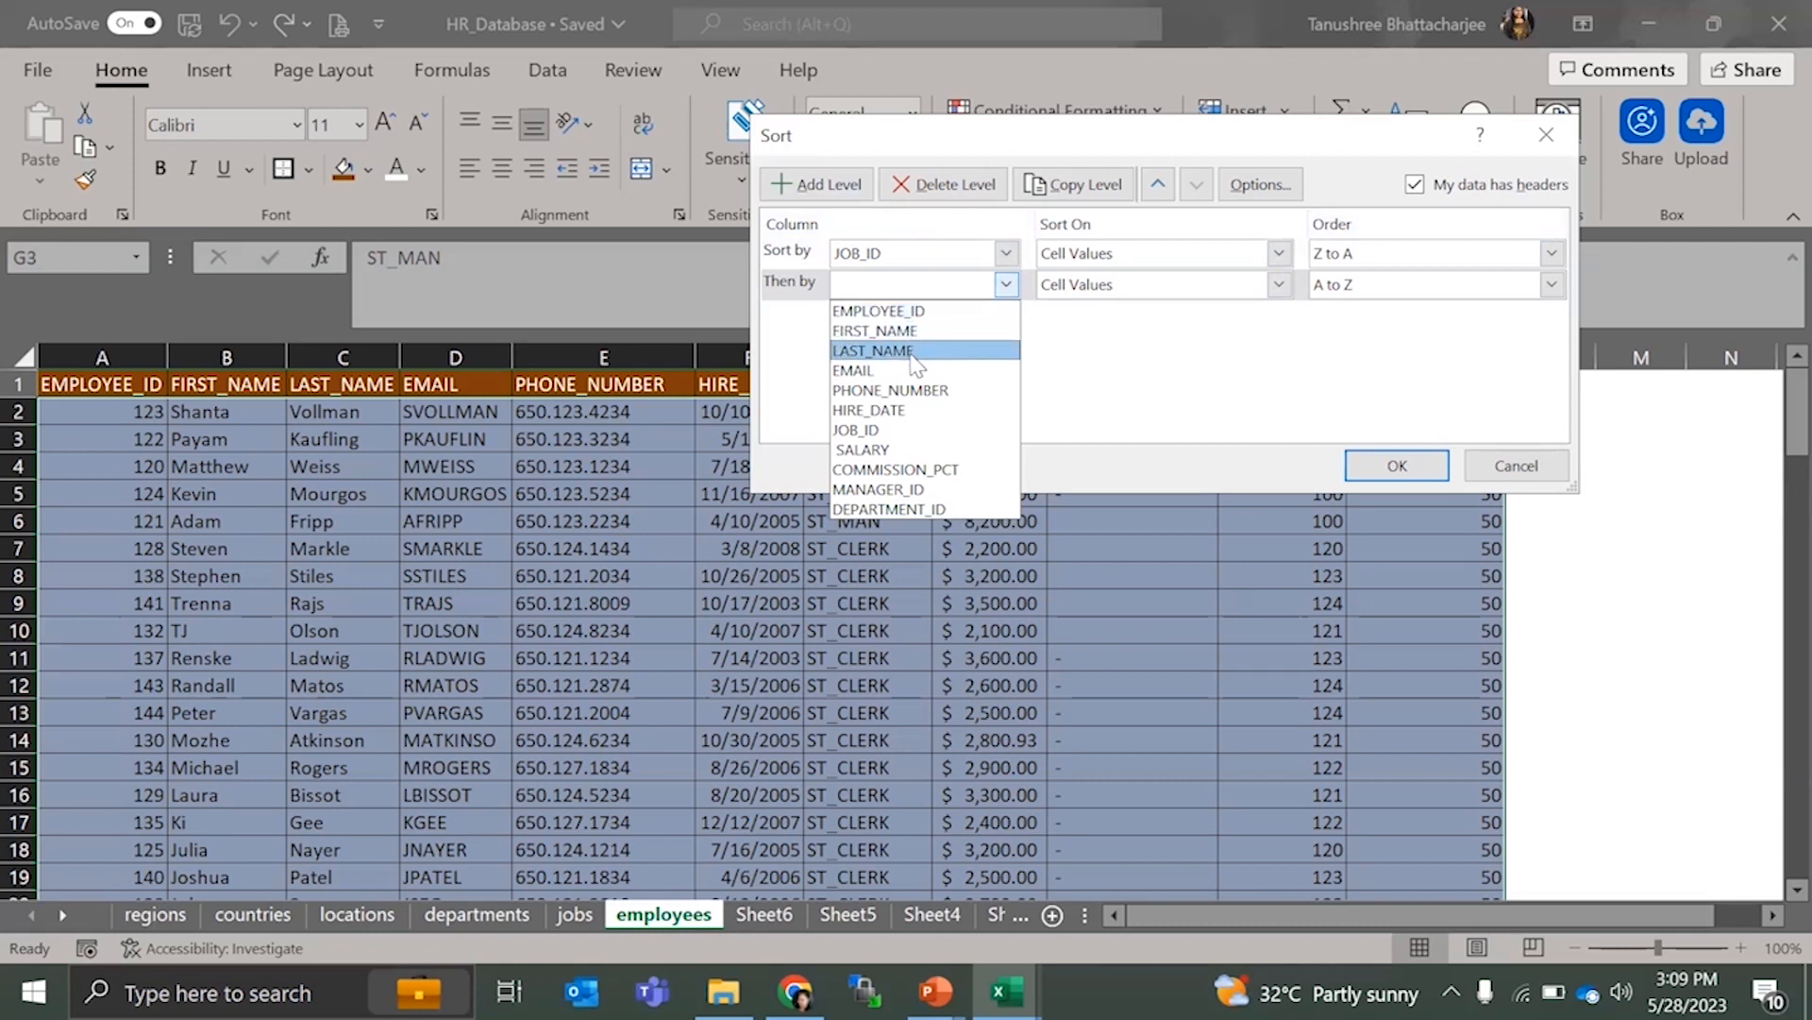
click(862, 450)
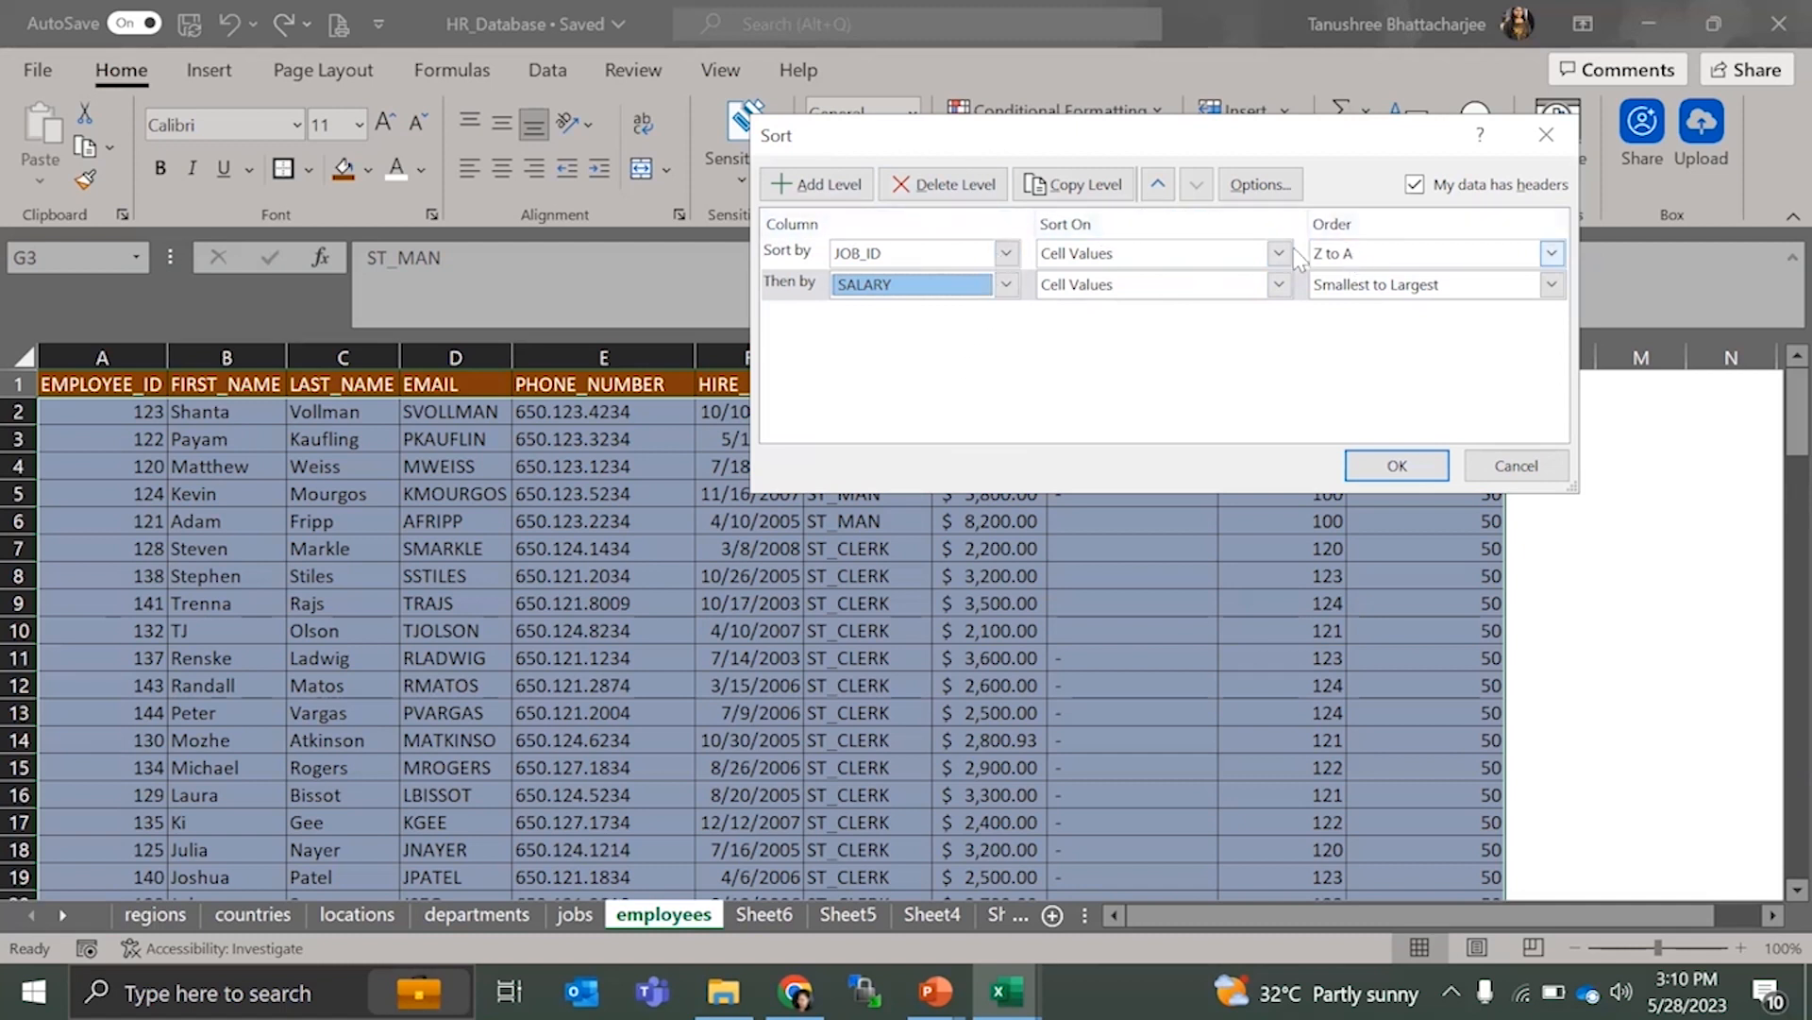
click(1376, 253)
click(1121, 439)
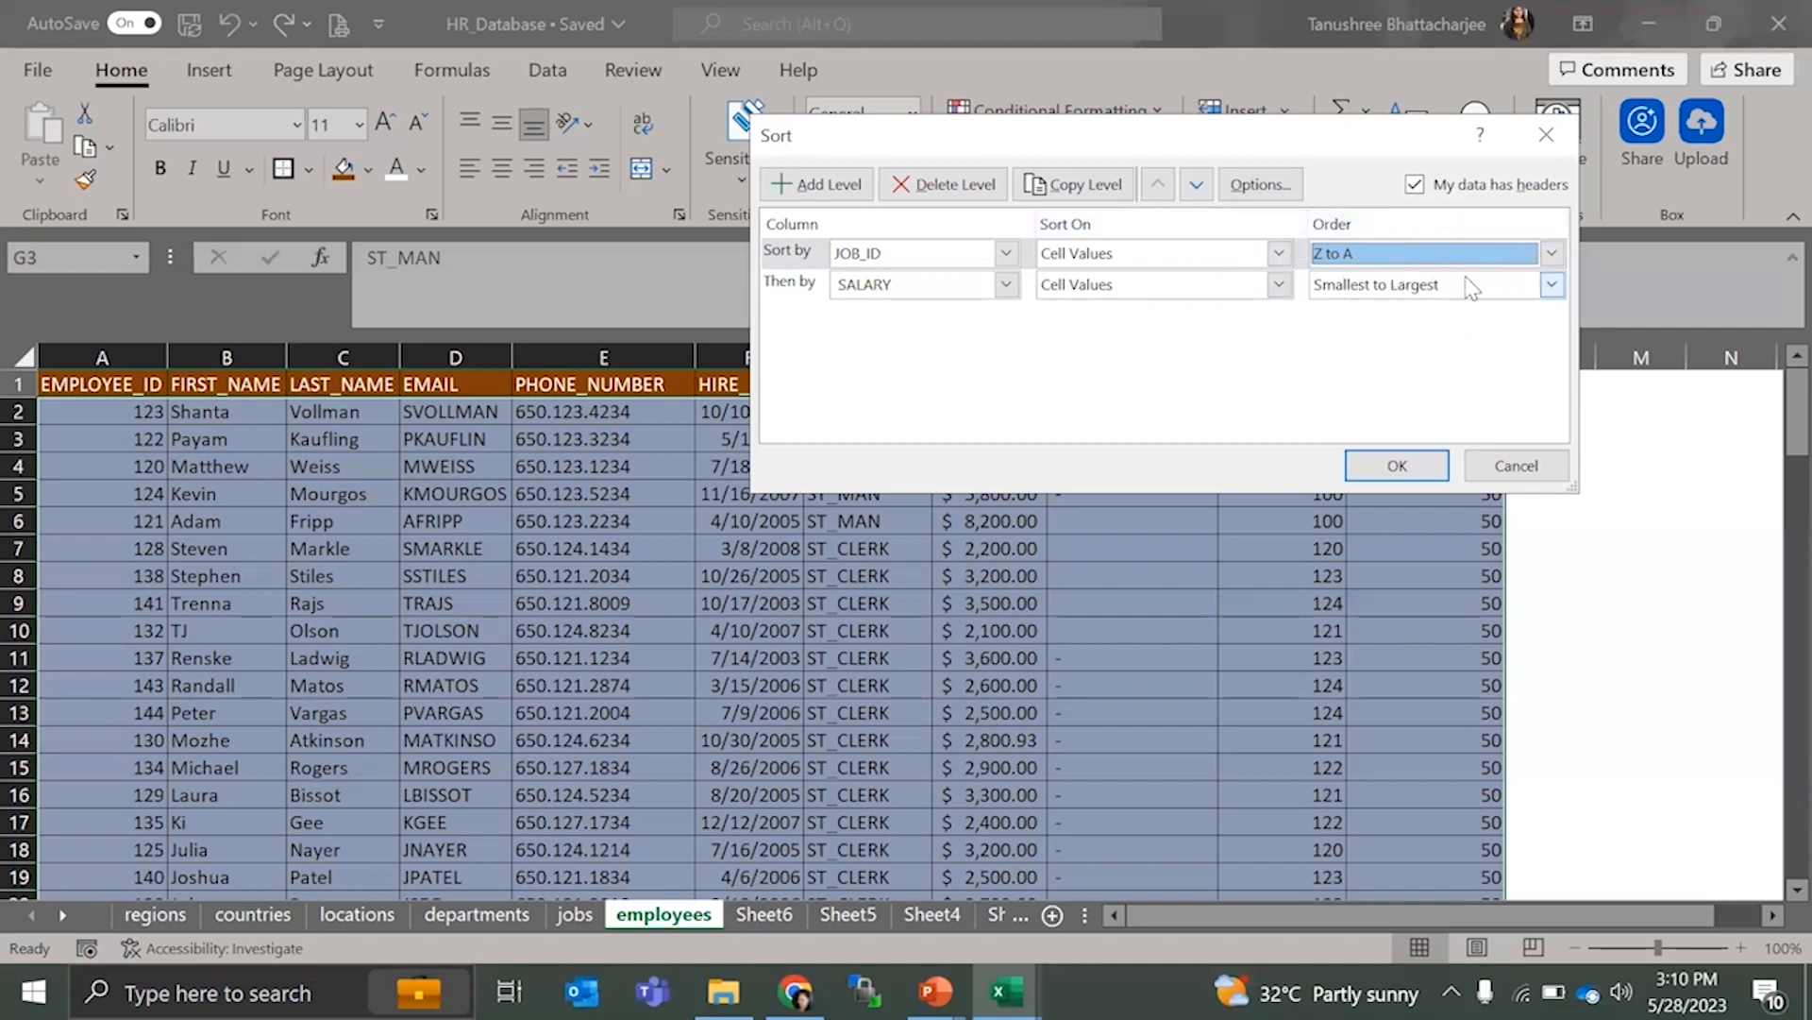
click(1374, 465)
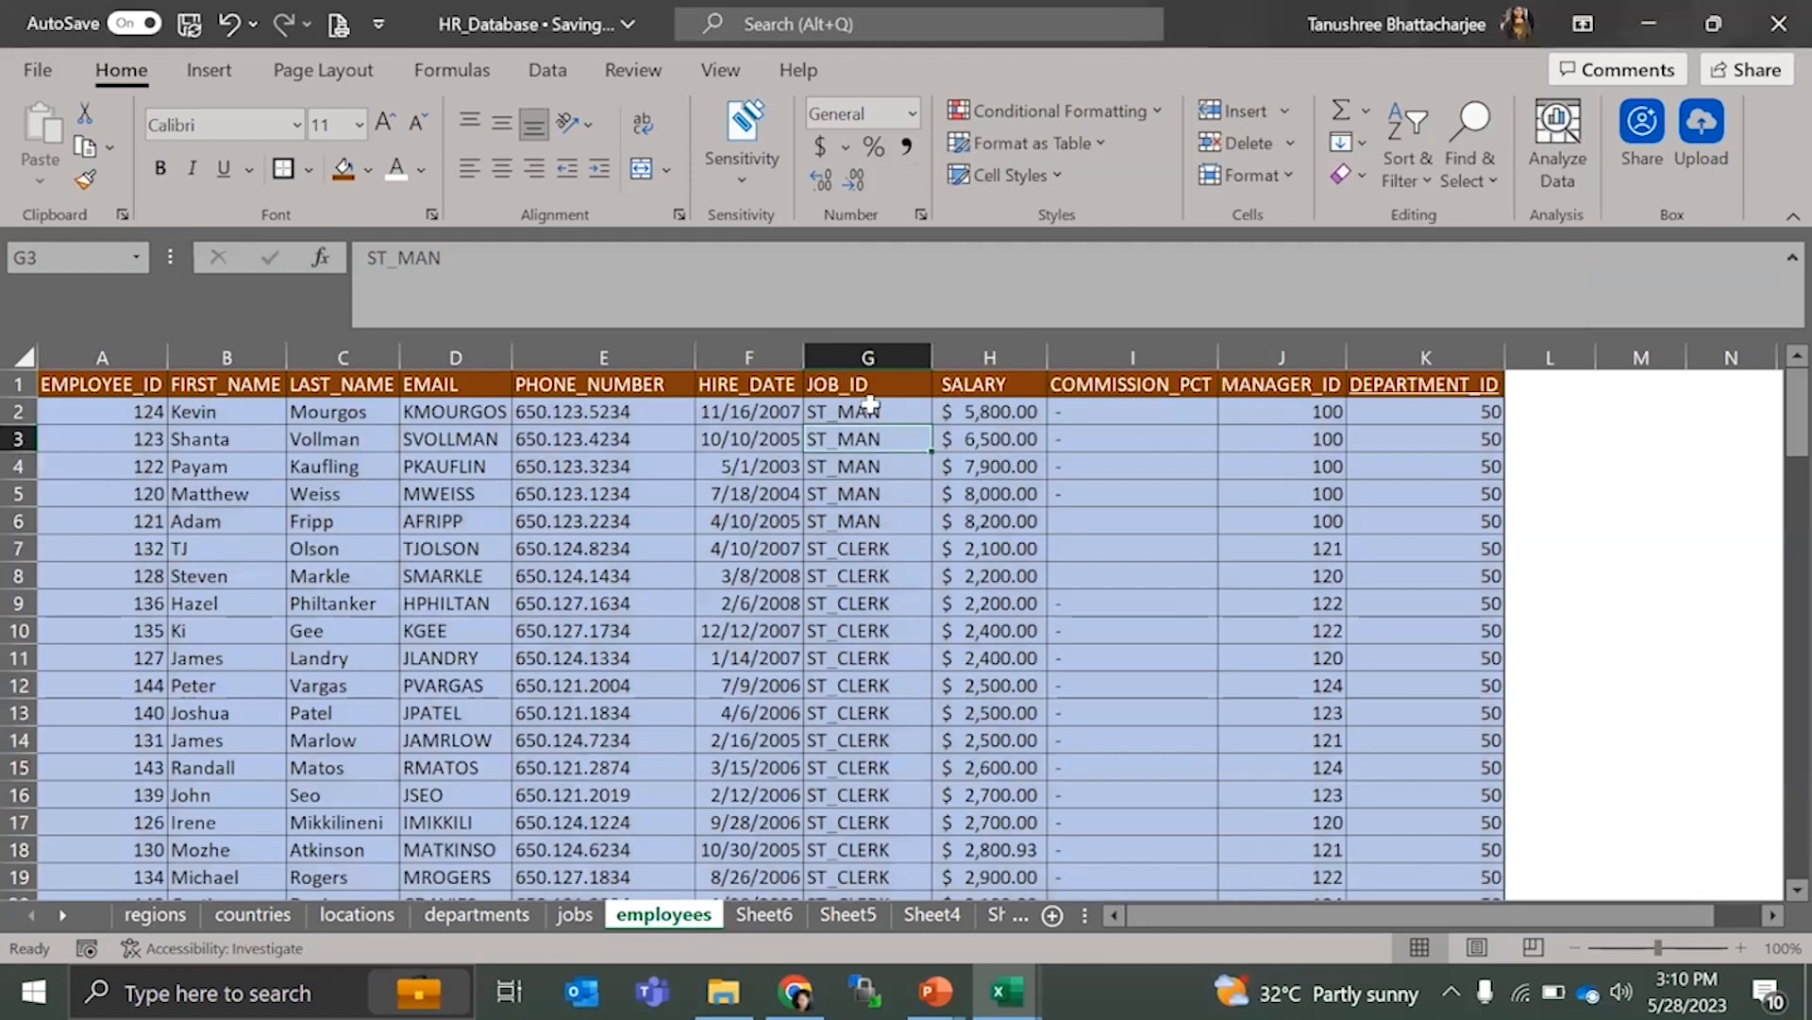
- Highlight the ST_MAN rows 2 to 6 and the ST_CLERK rows 7 to 26 to examine the salary order within each job
drag(869, 404, 870, 521)
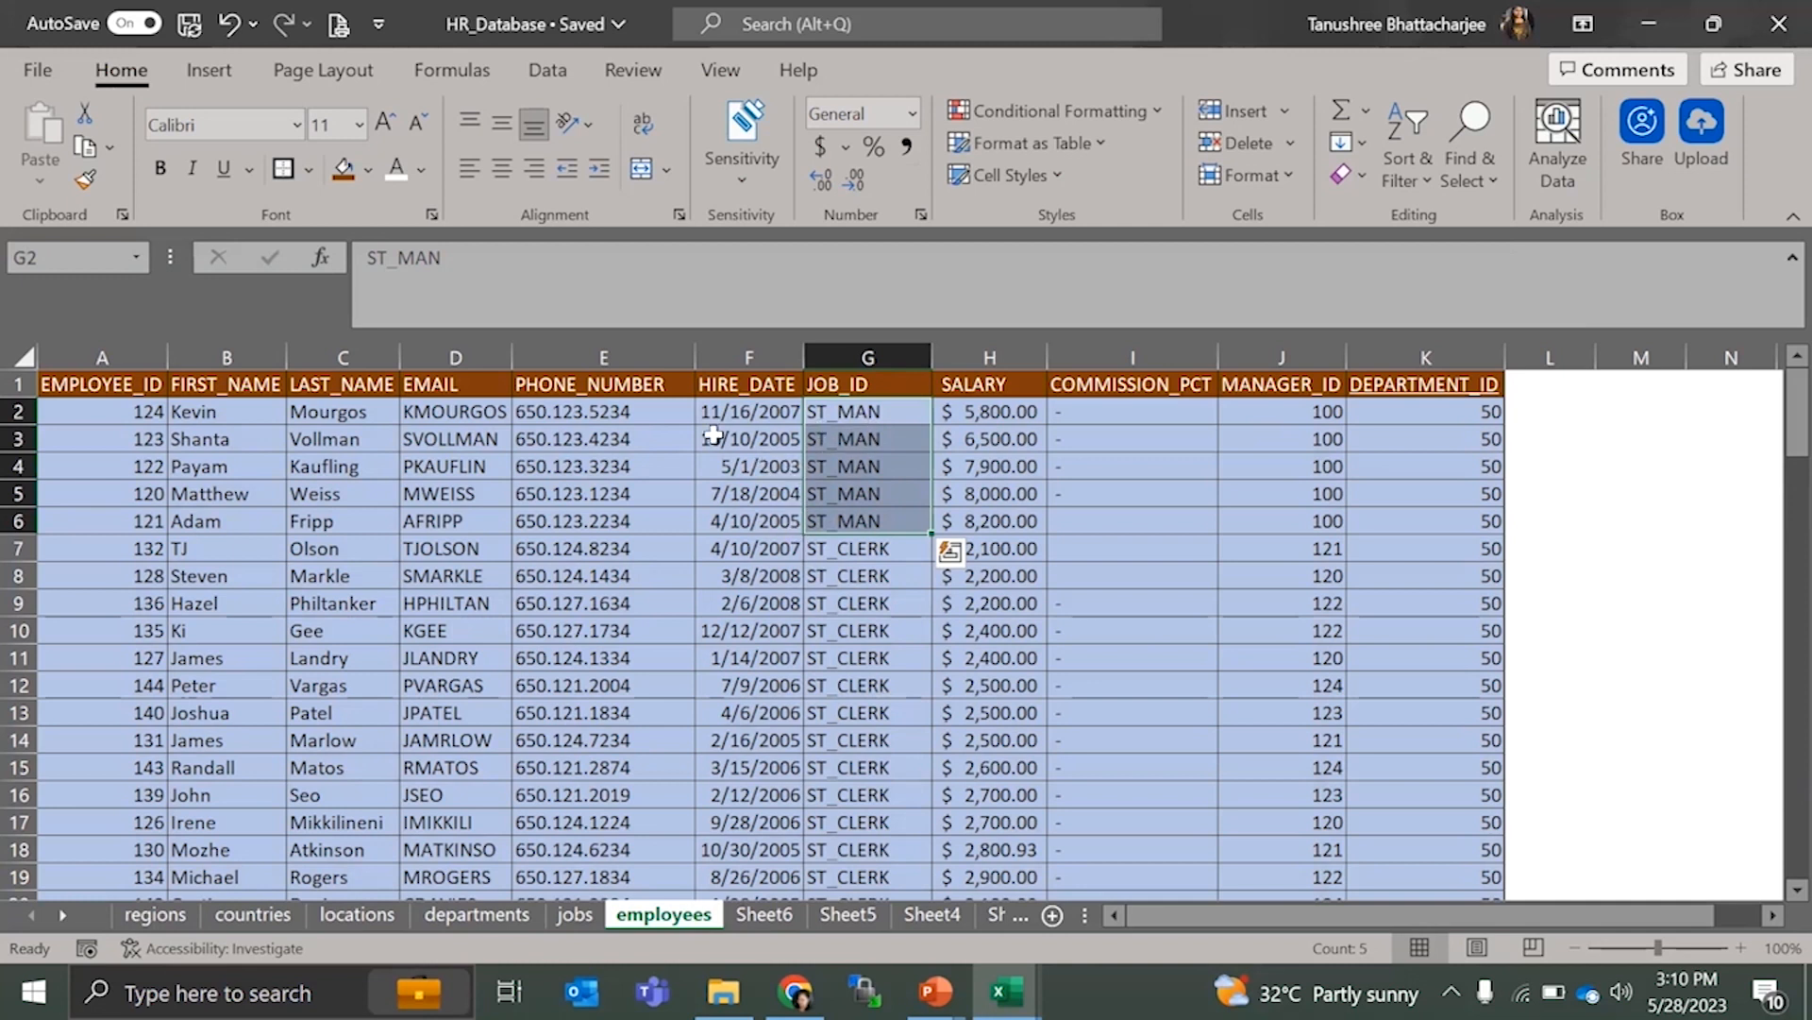
drag(18, 413, 19, 521)
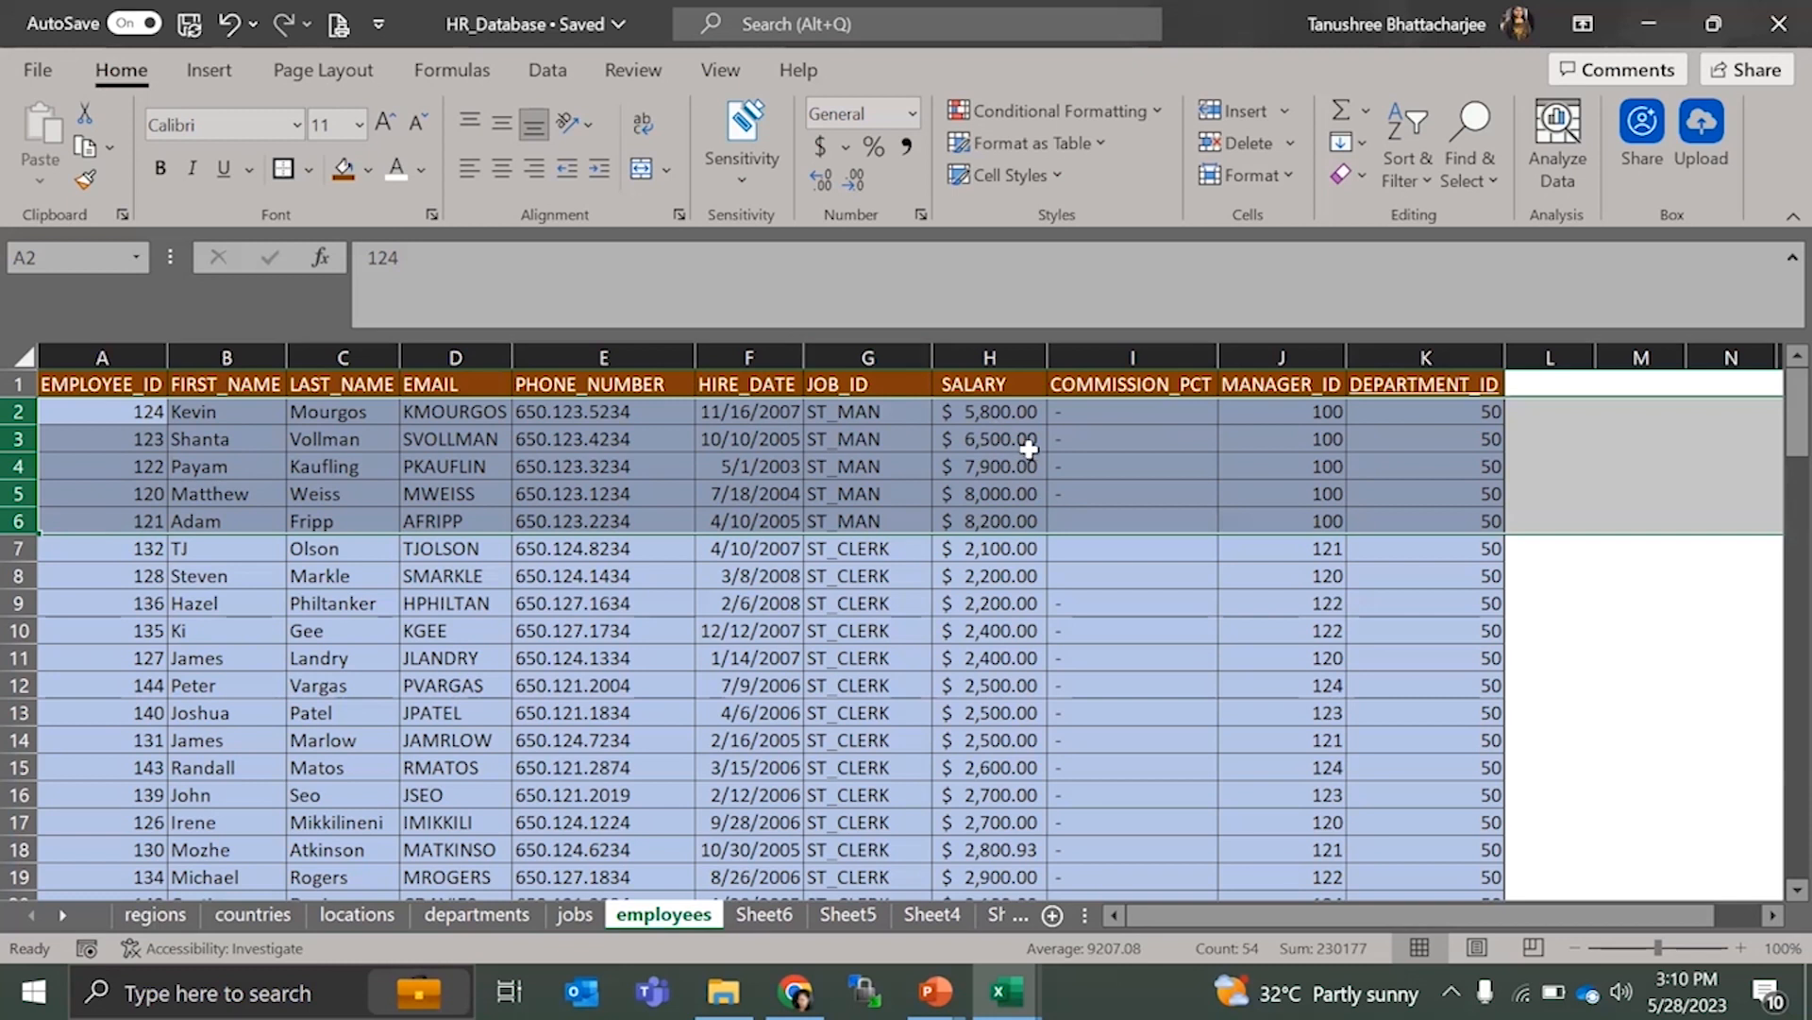
click(831, 548)
drag(19, 548, 194, 628)
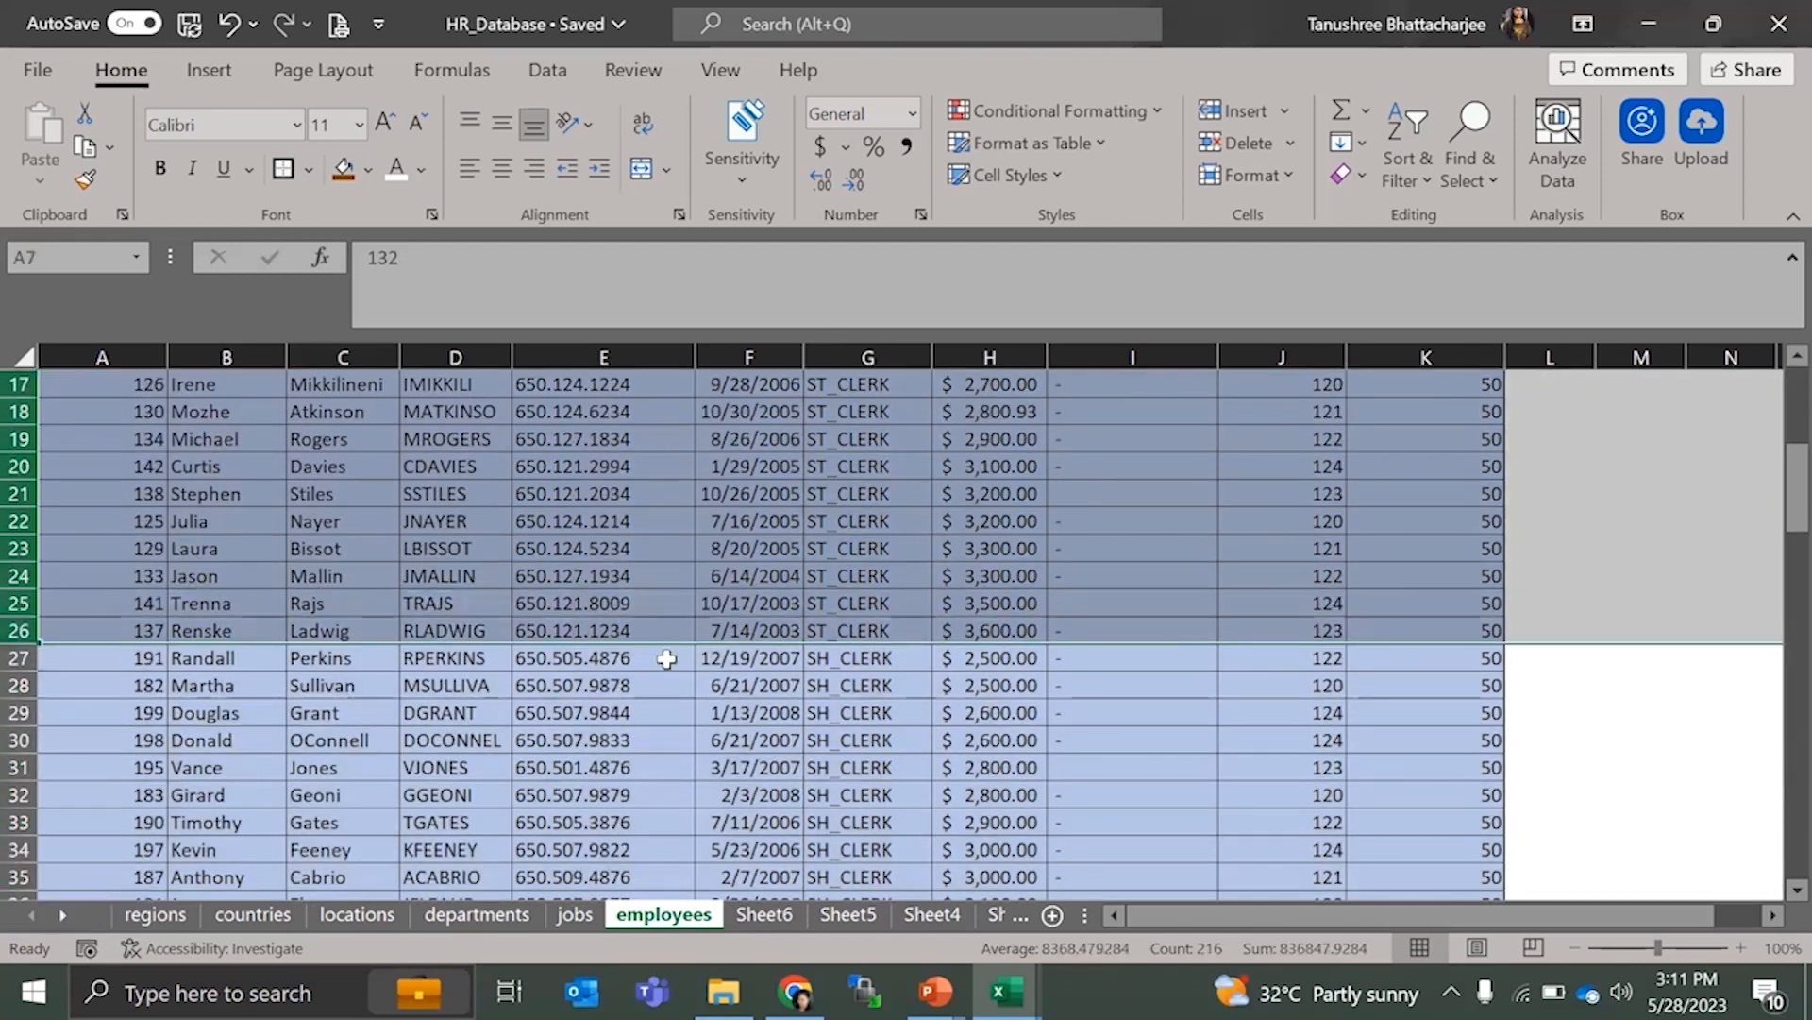
scroll(670, 656, up, 3)
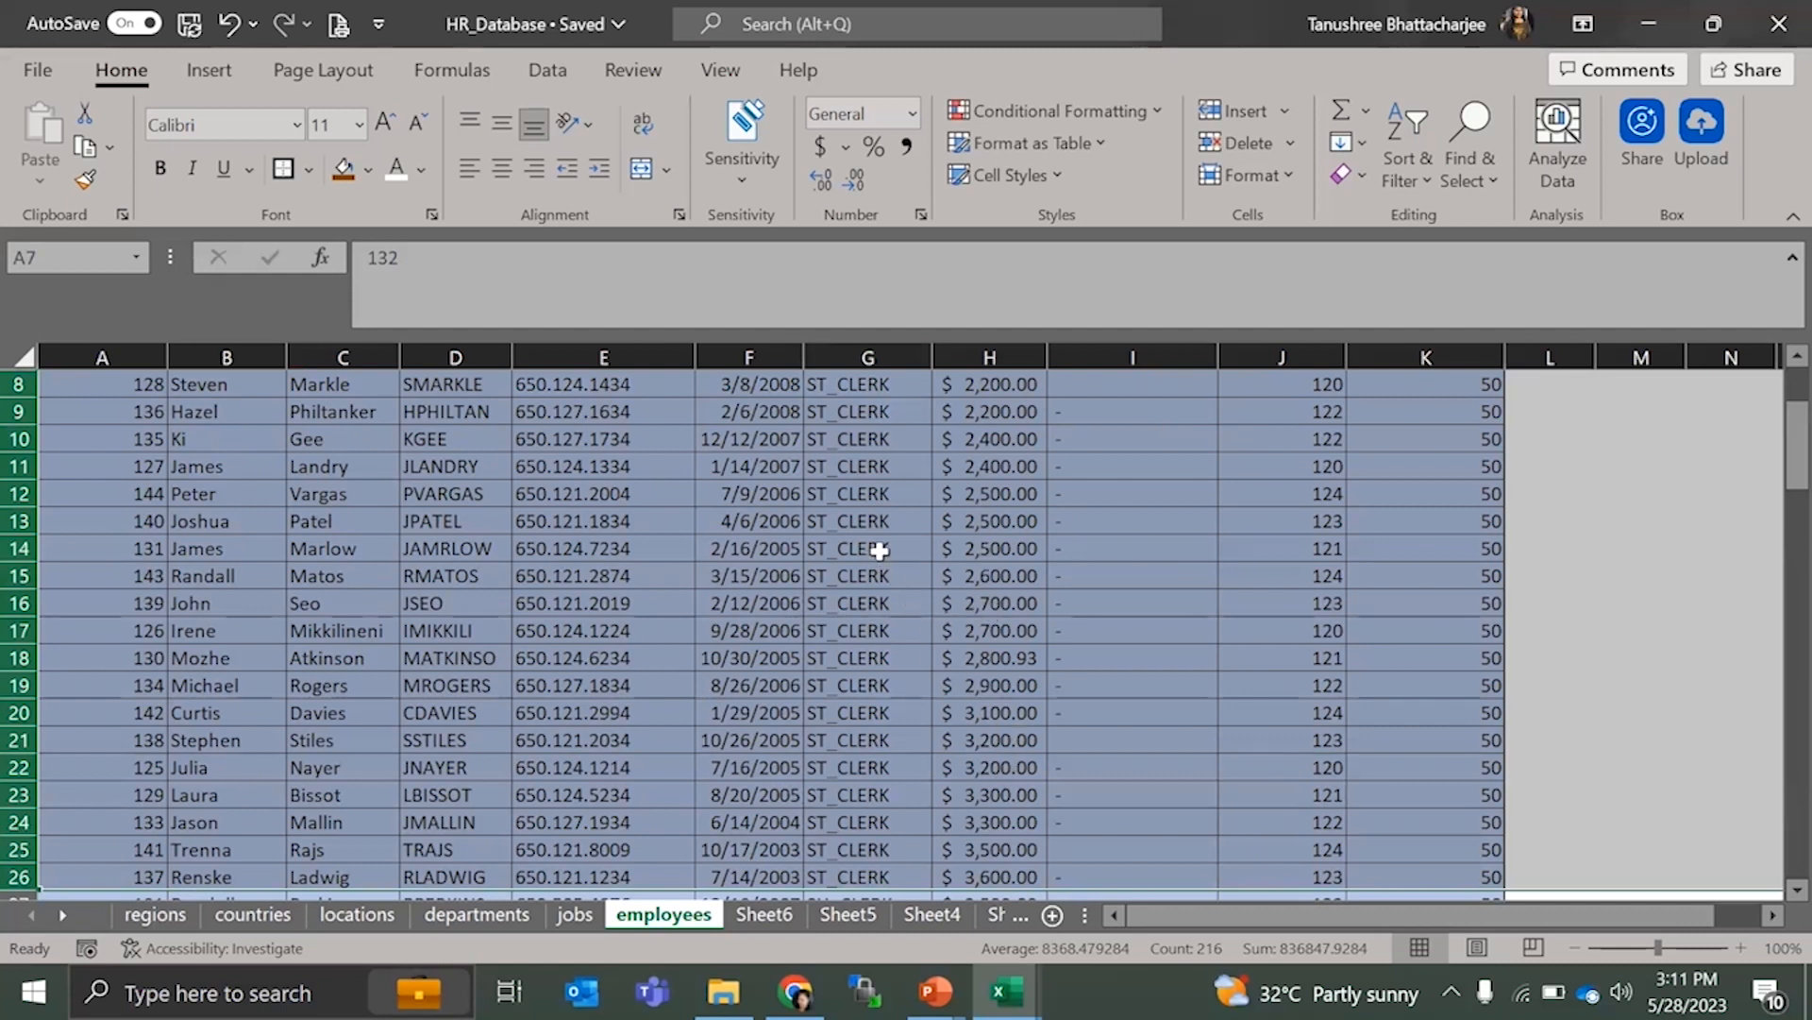
scroll(879, 551, up, 3)
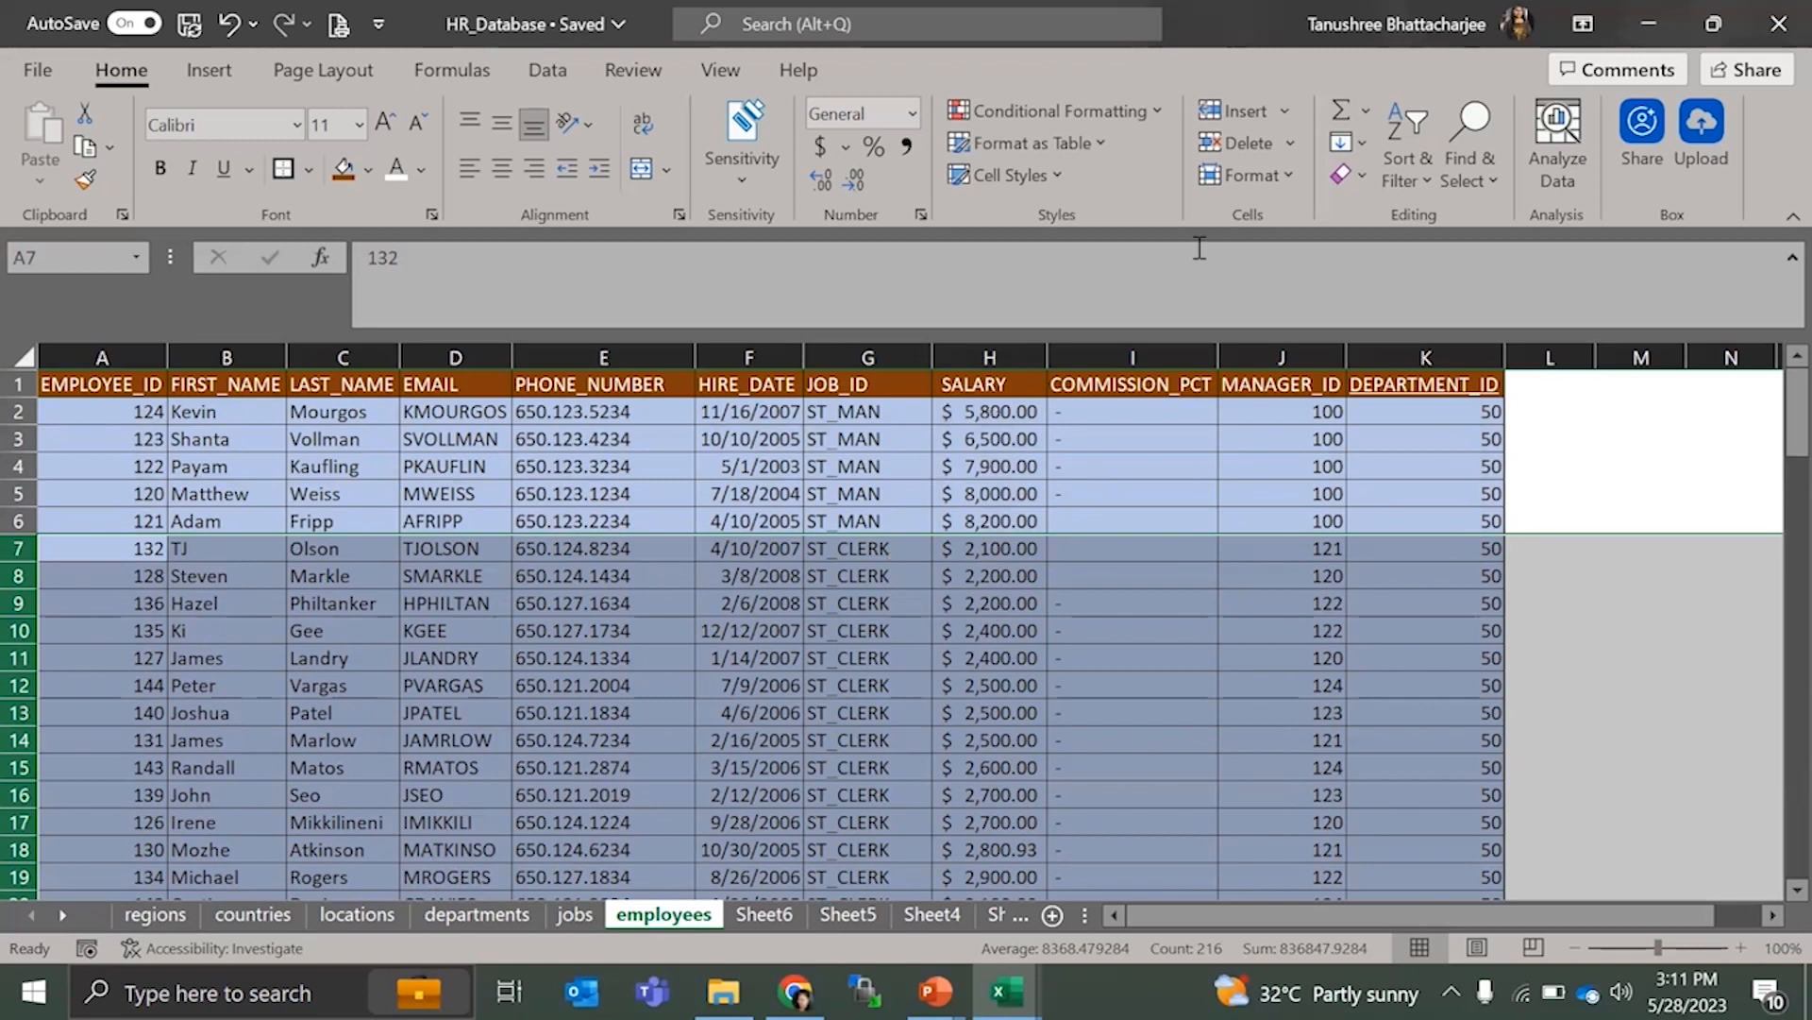
- Open the custom sort settings for the selected ST_CLERK rows and move the dialog clear of the top data rows
click(1401, 203)
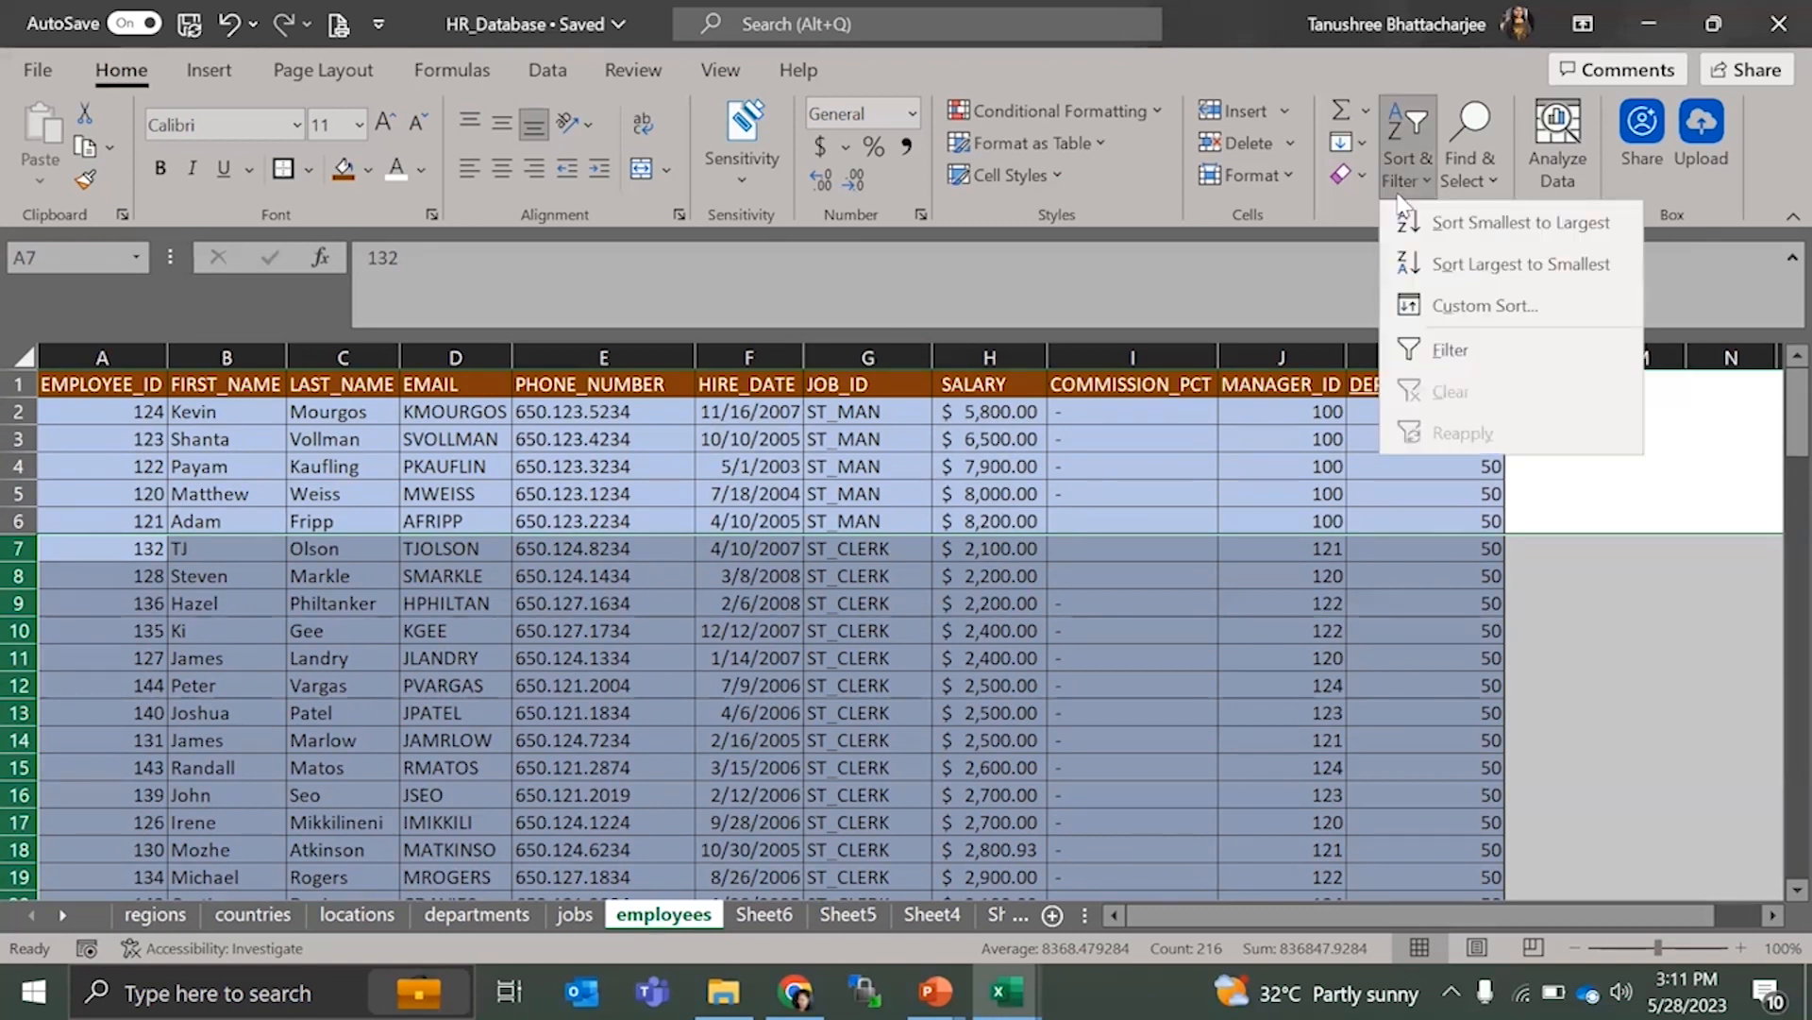
click(1439, 304)
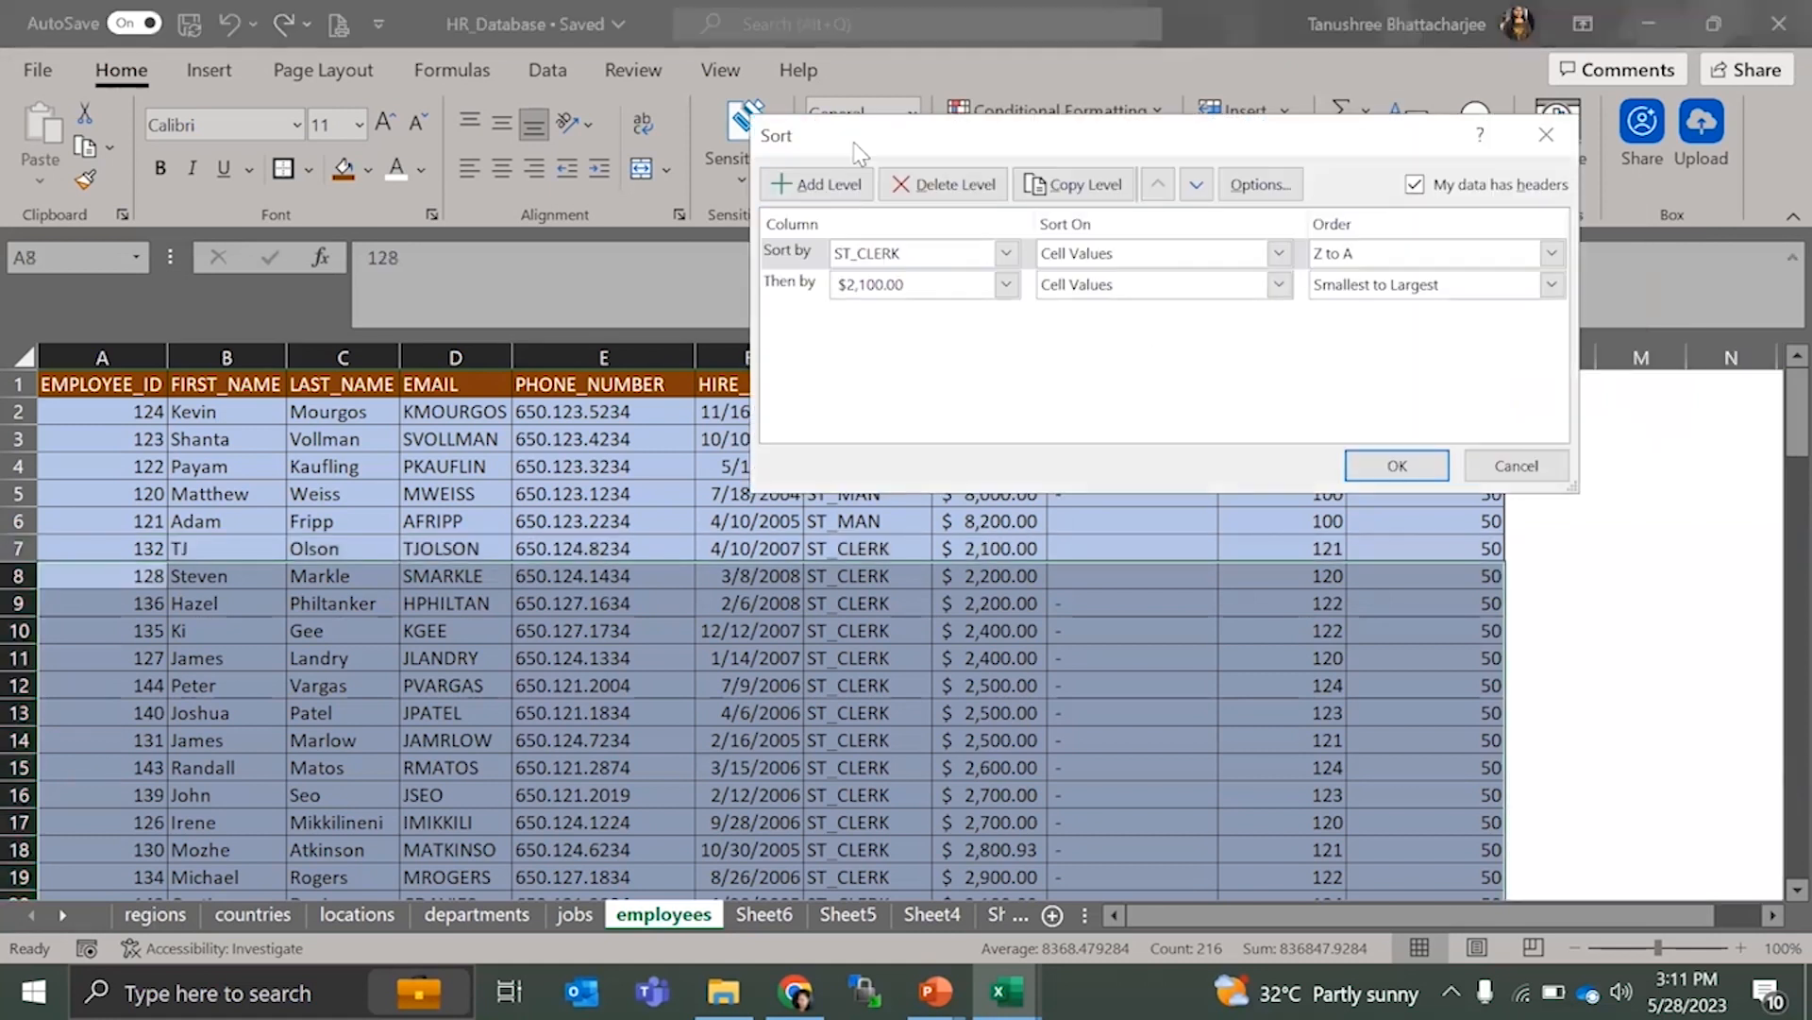
drag(905, 151, 892, 477)
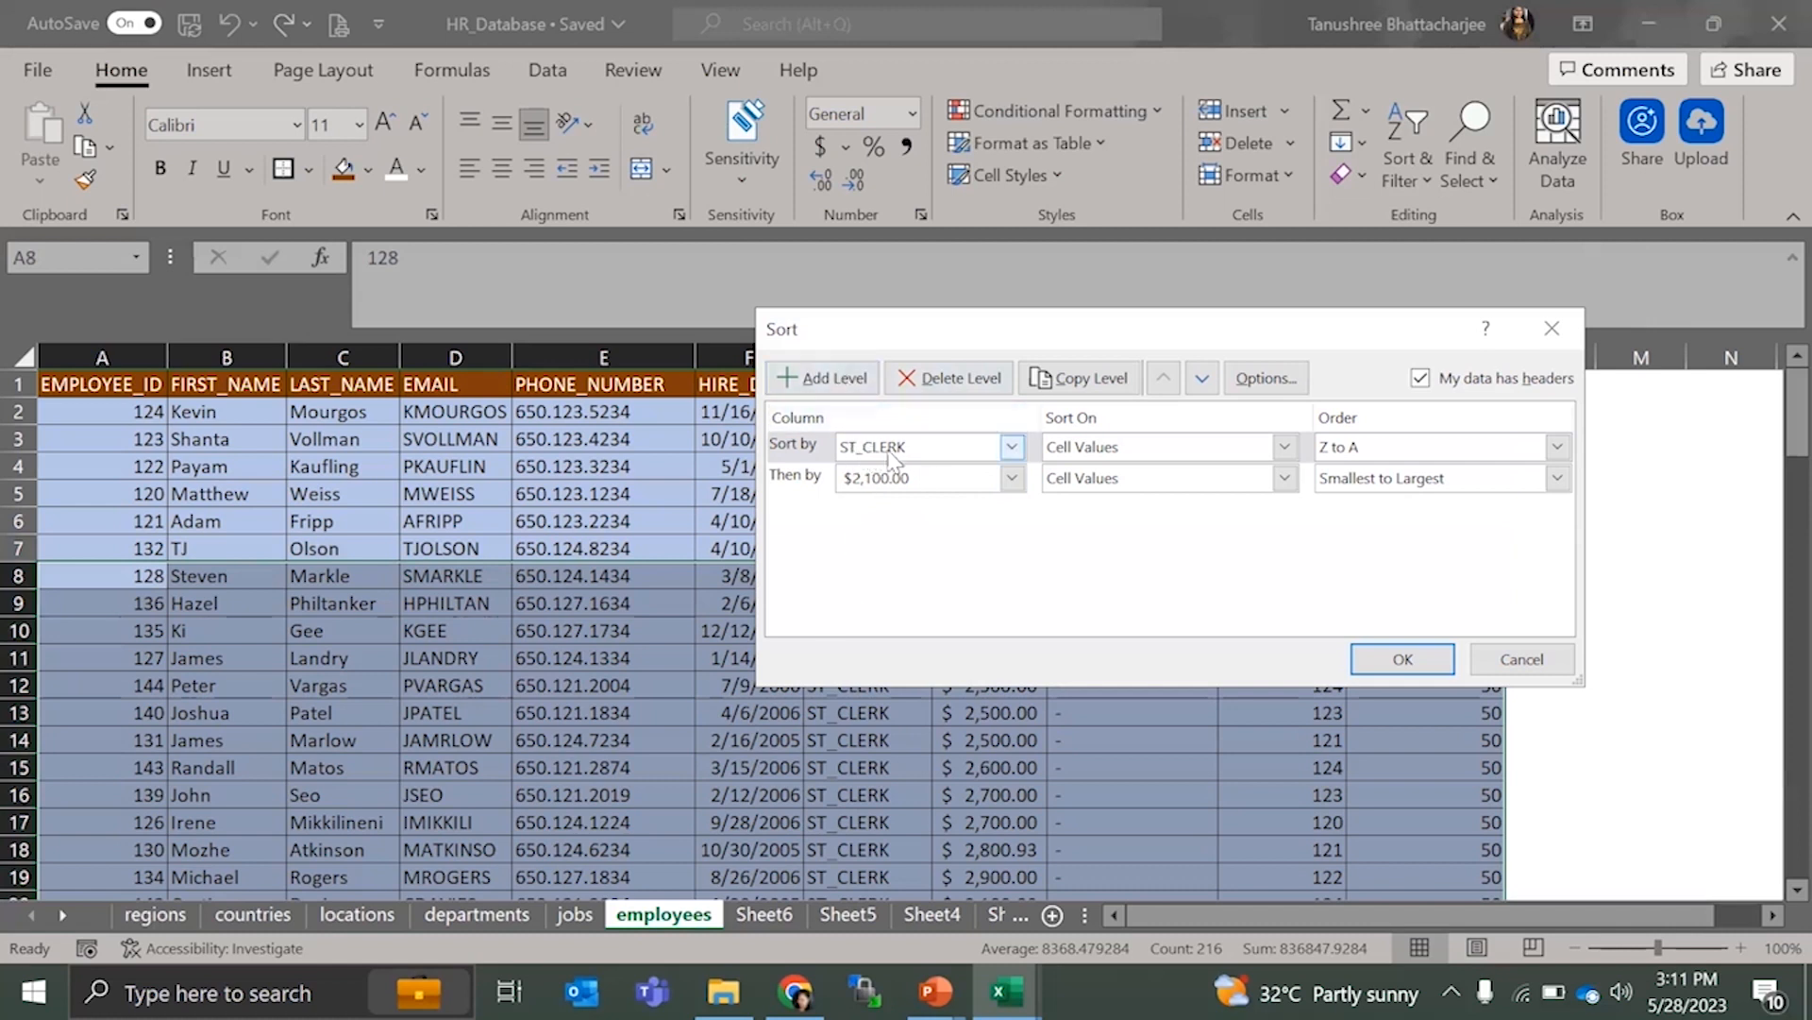
drag(821, 338, 870, 785)
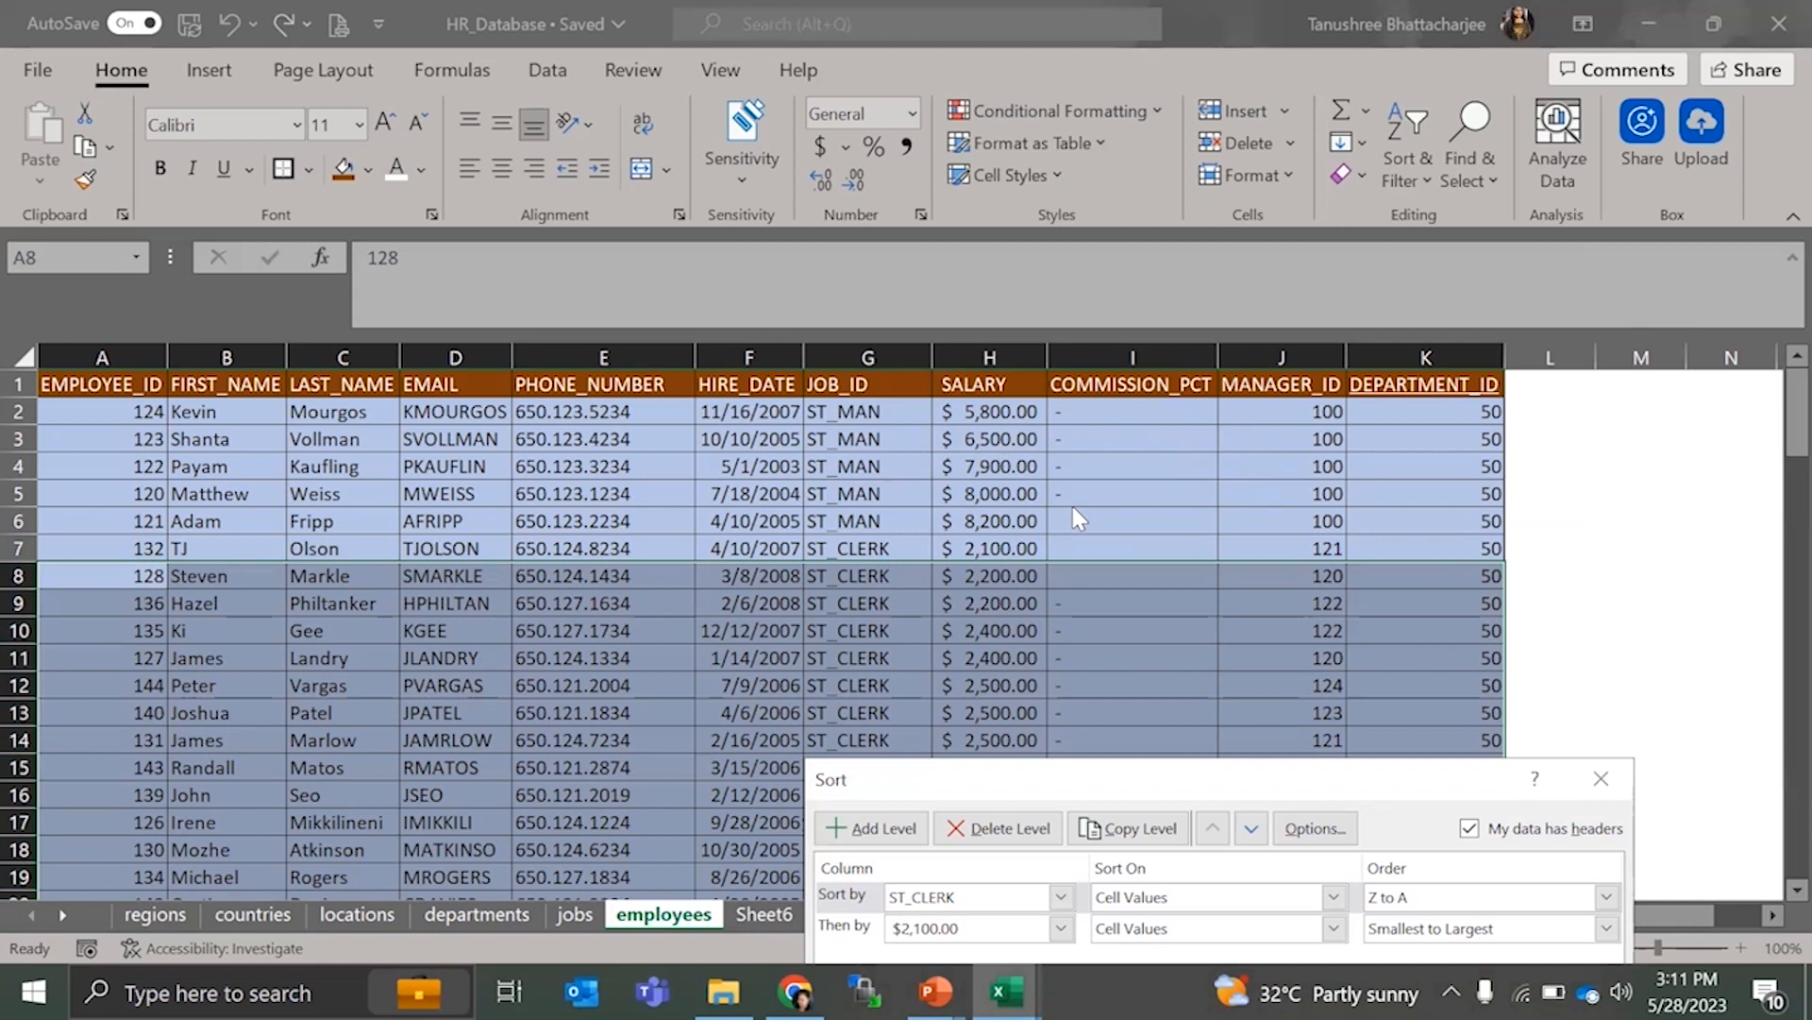
drag(1128, 781, 1122, 571)
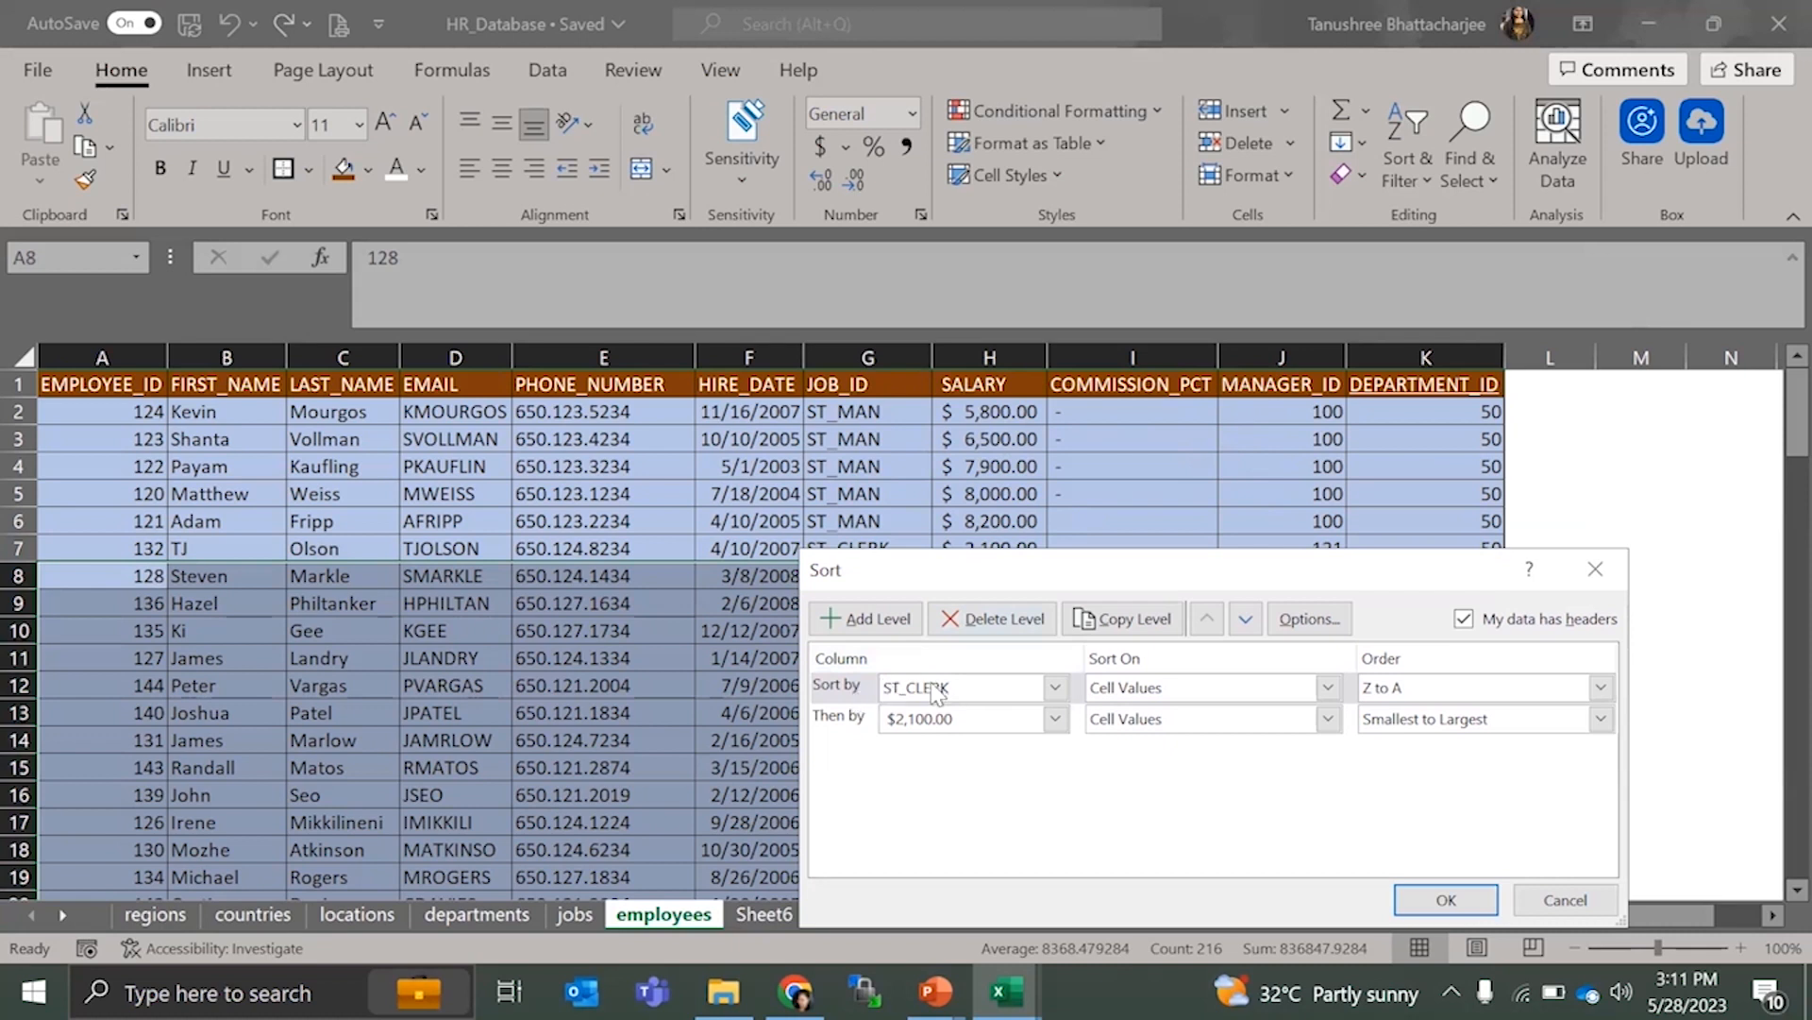
- Add an empty sort level directly below the first level and delete that empty level again
click(835, 687)
click(873, 618)
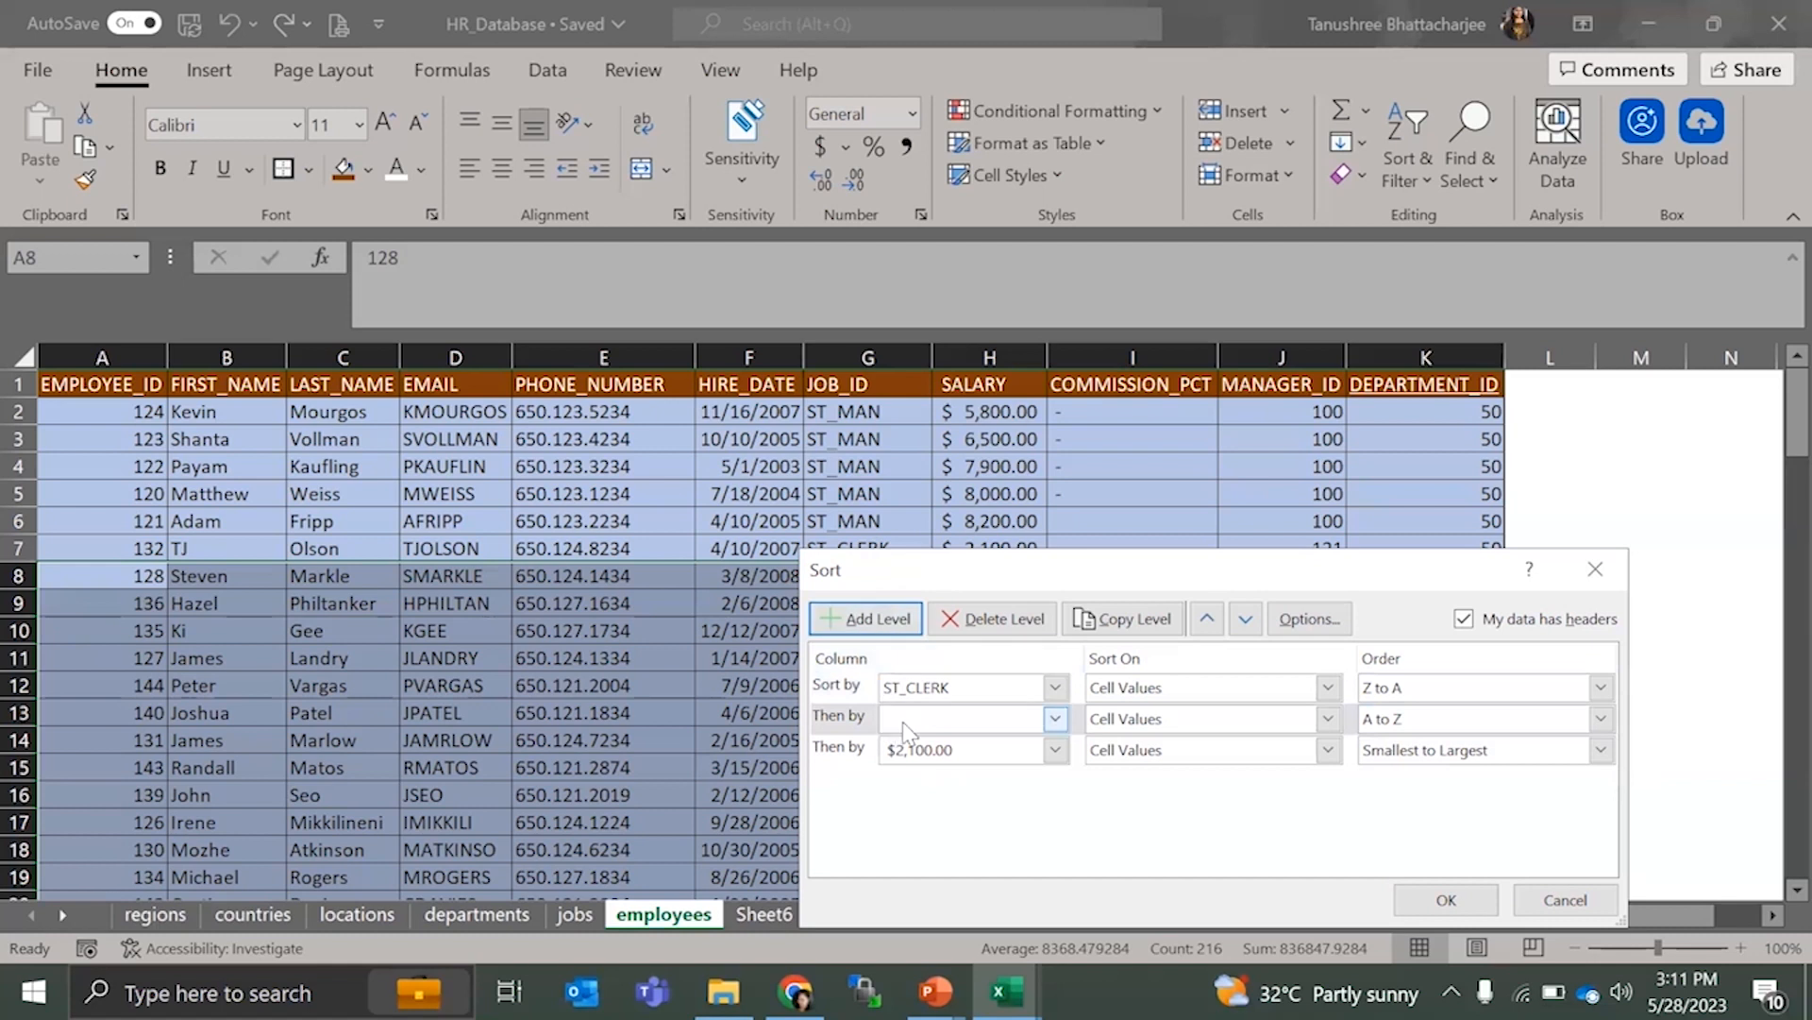
click(906, 725)
click(1160, 857)
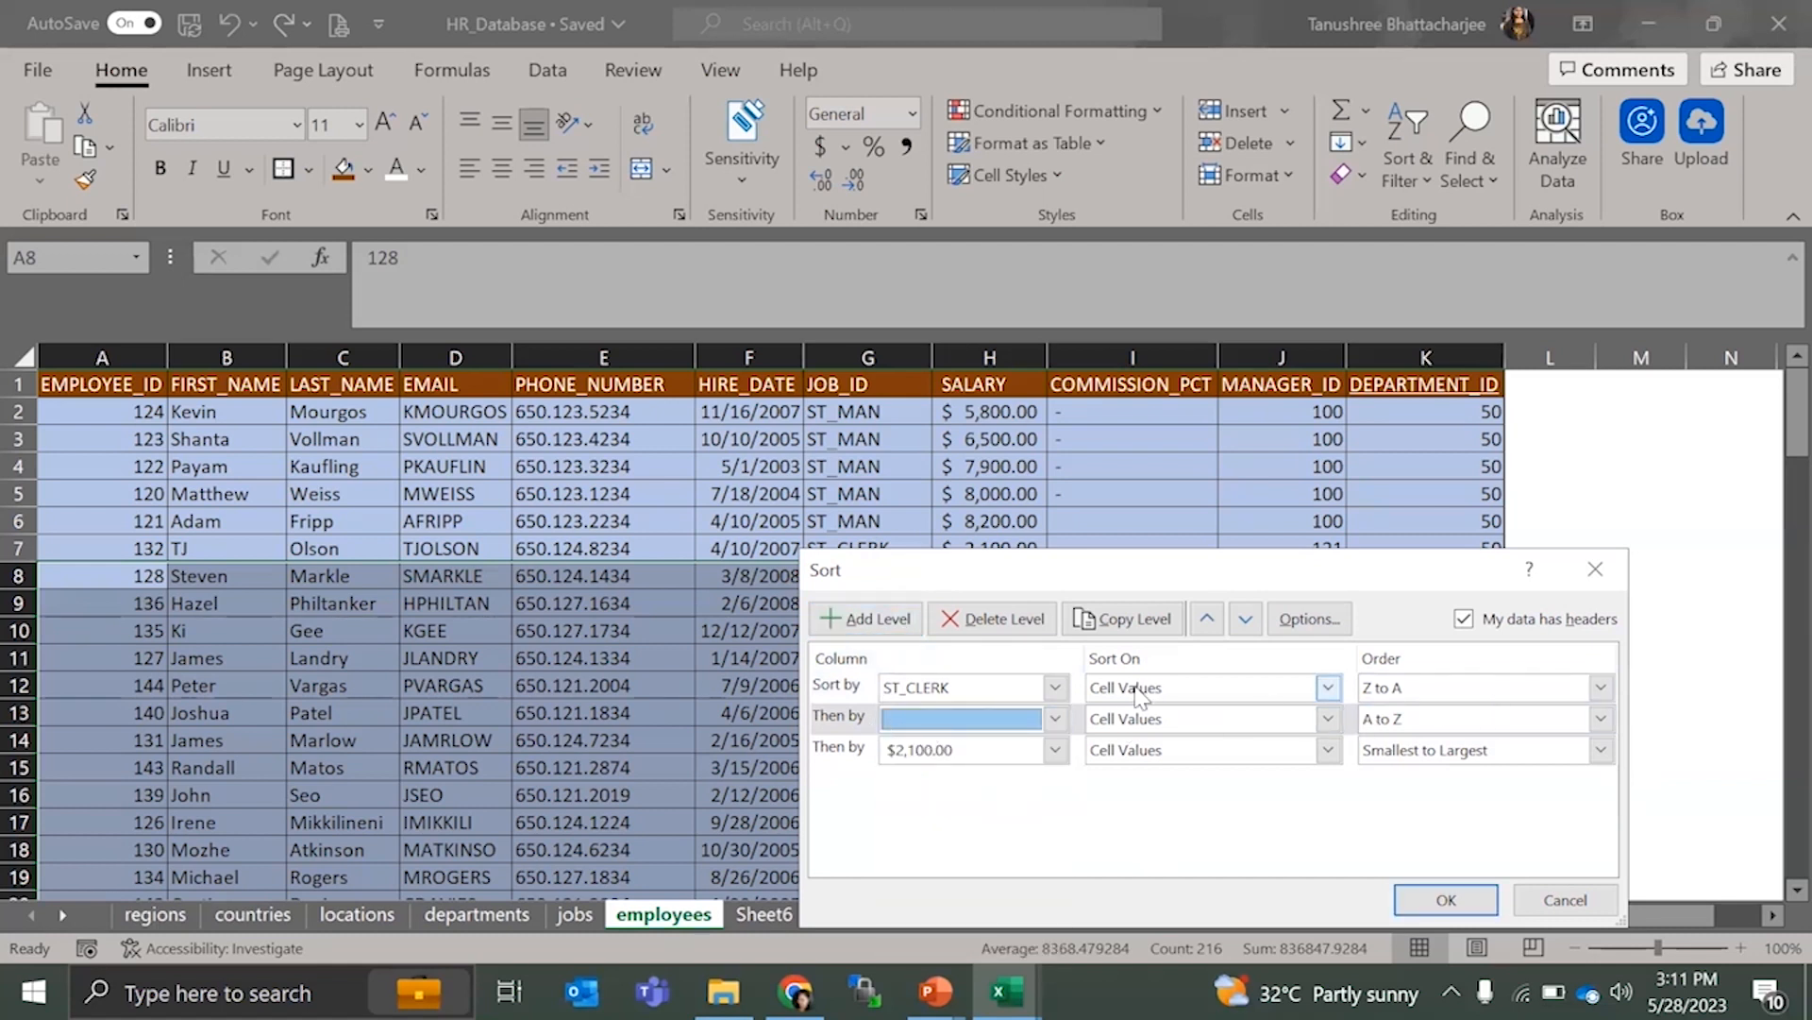
click(831, 718)
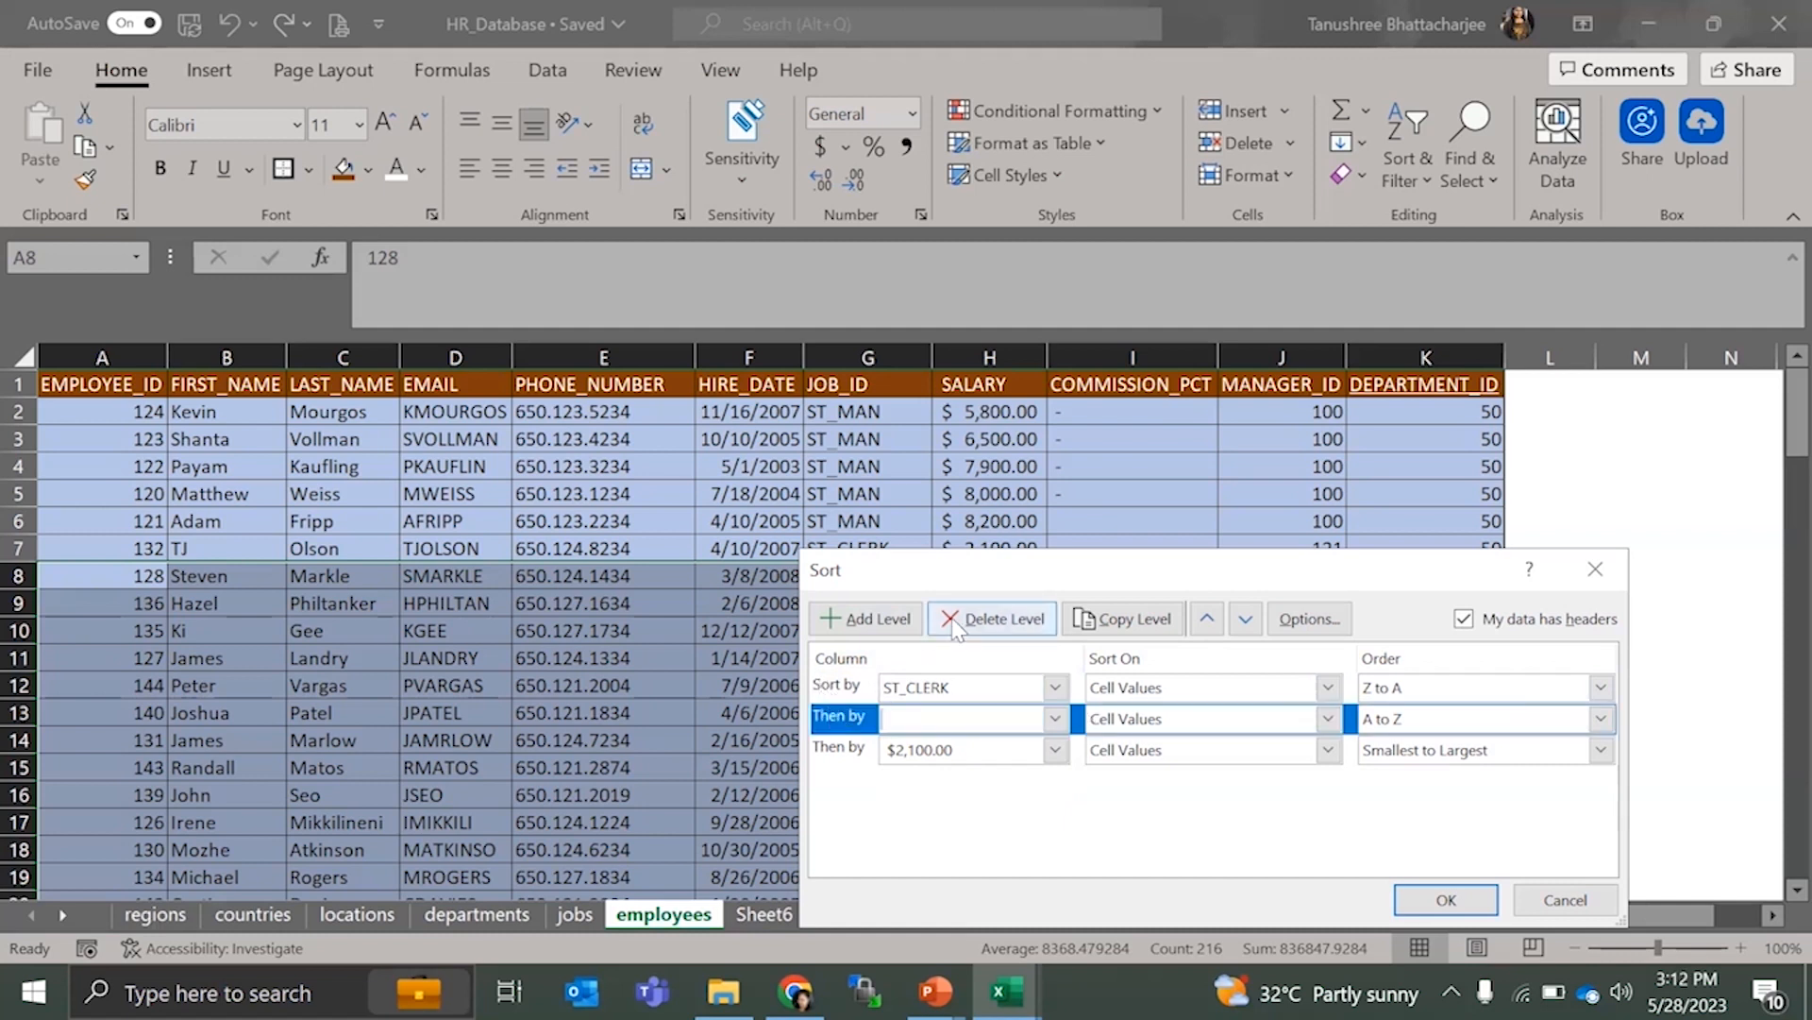
click(991, 619)
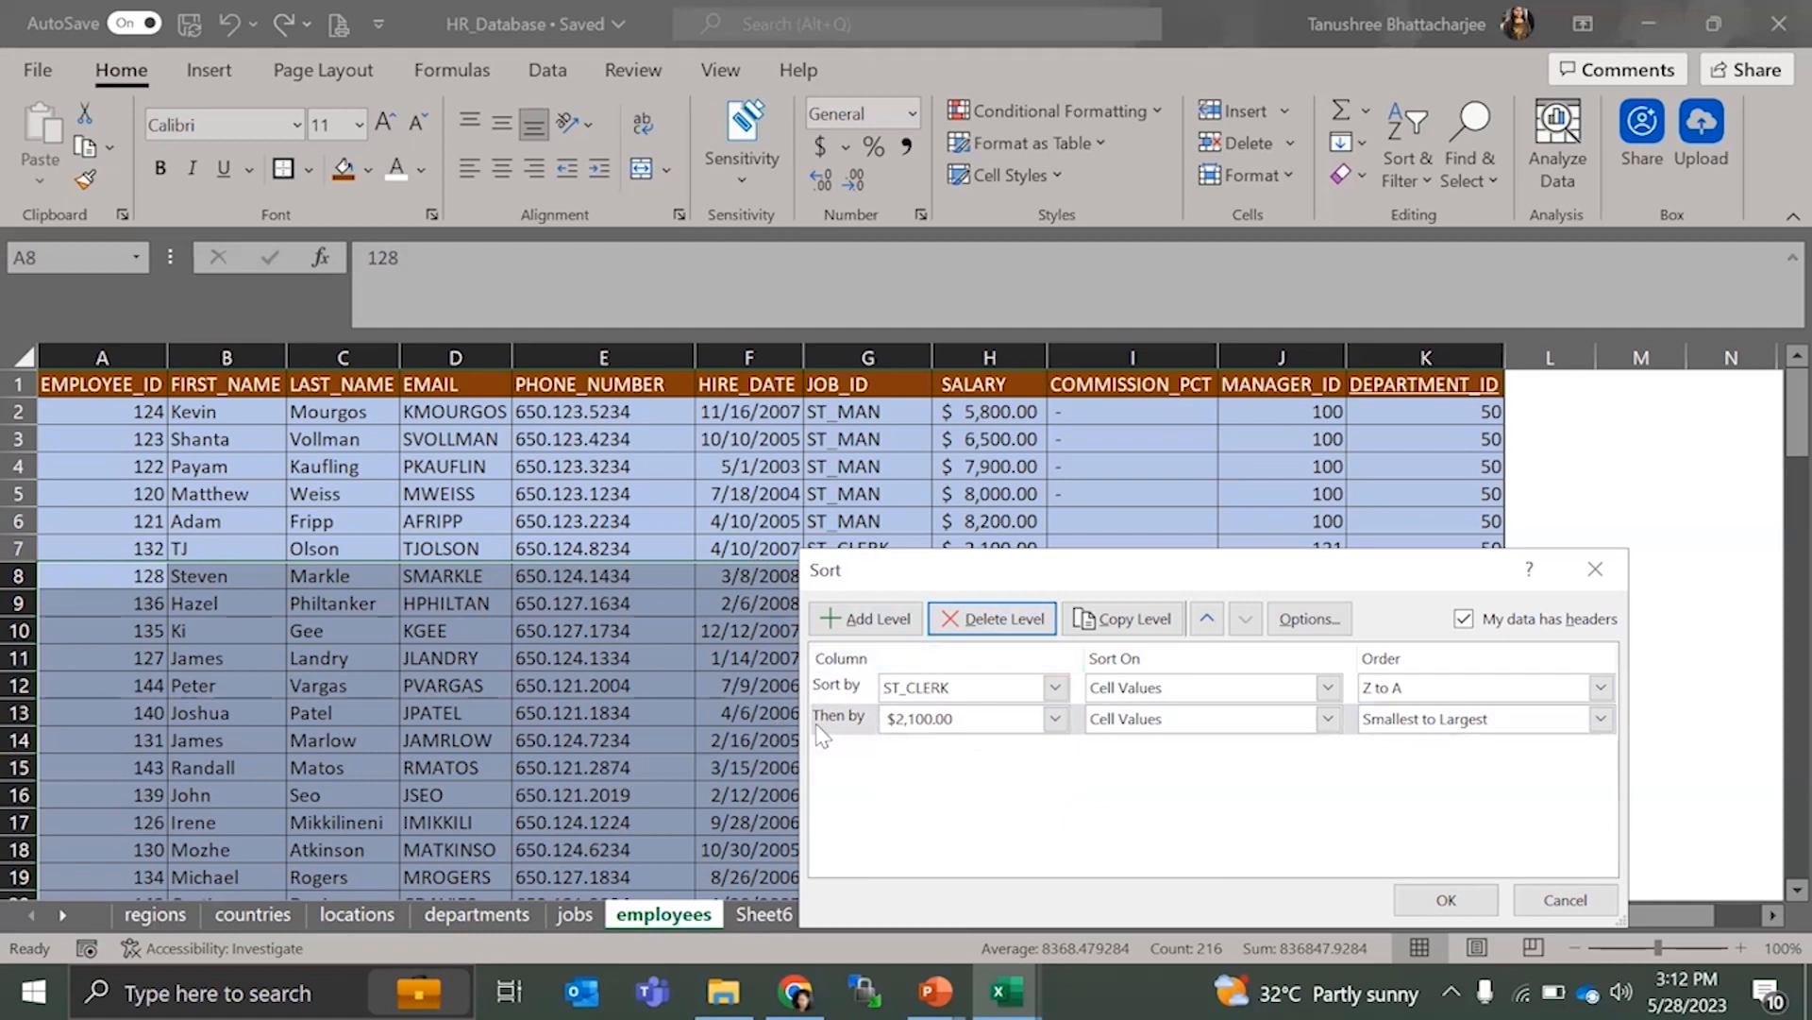
- View the column choices of the second sort level and apply the two-level sort to the selected rows
click(845, 725)
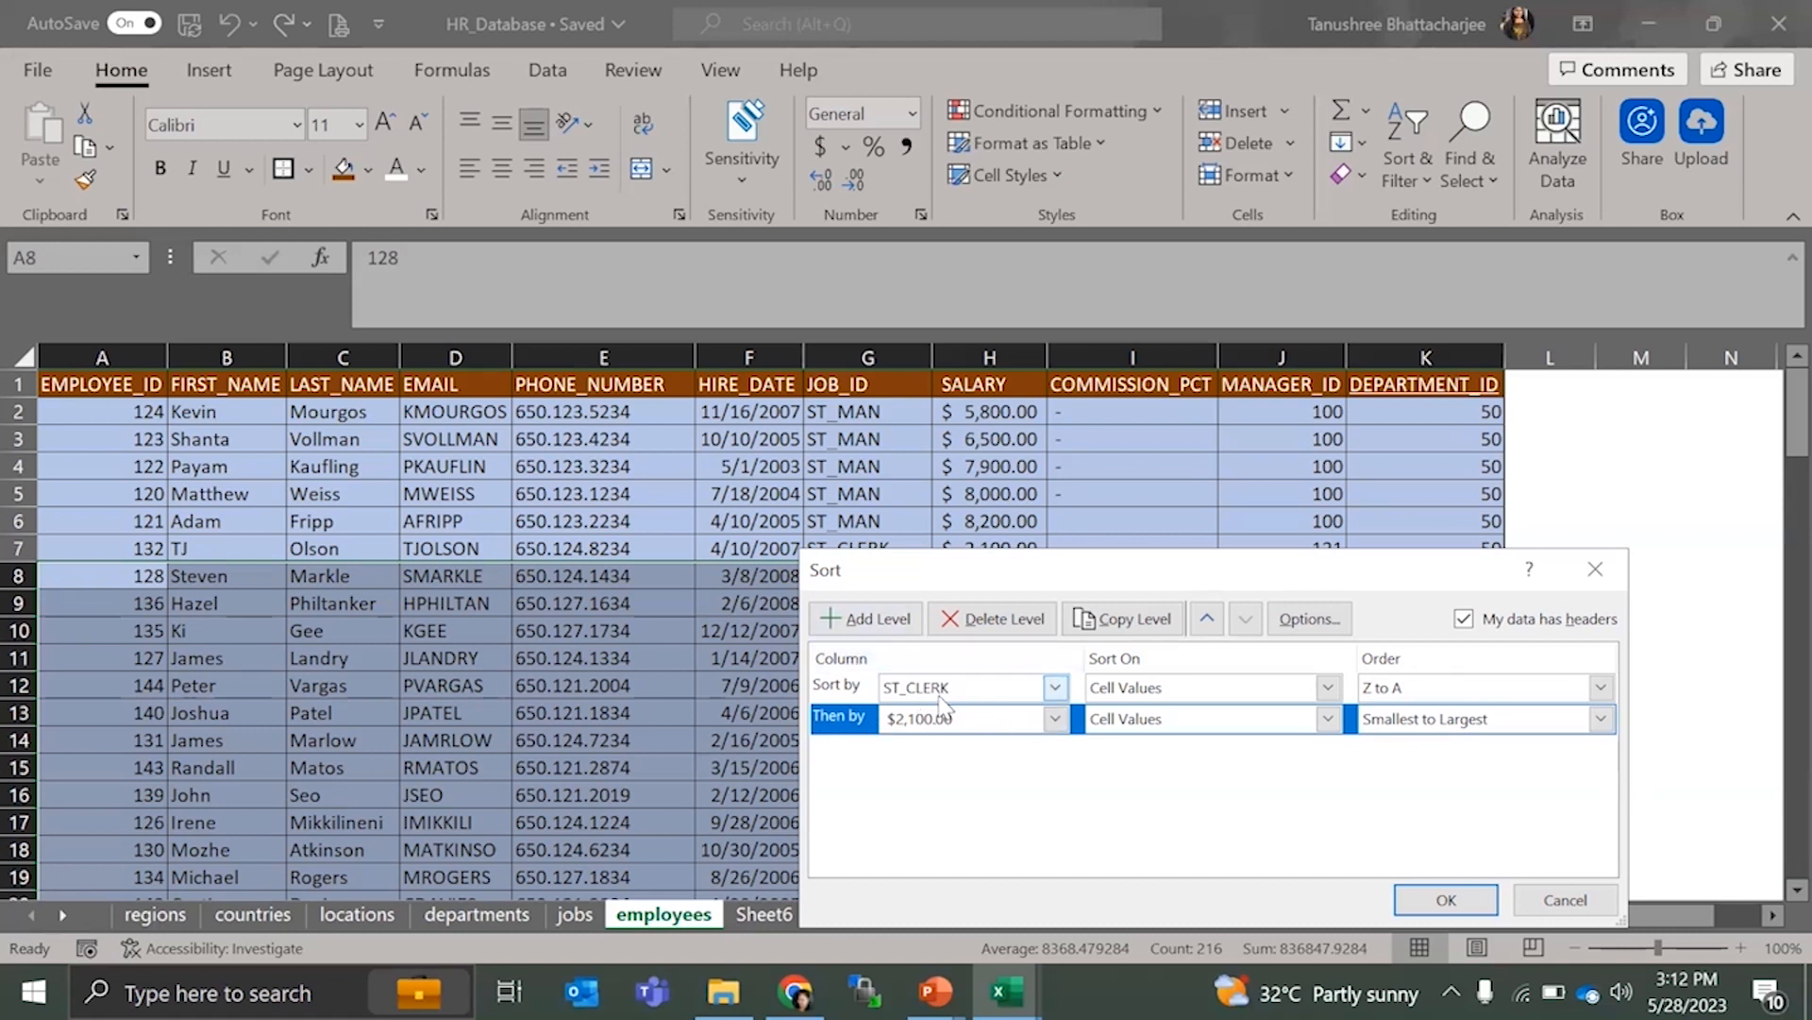
click(1054, 719)
click(1141, 799)
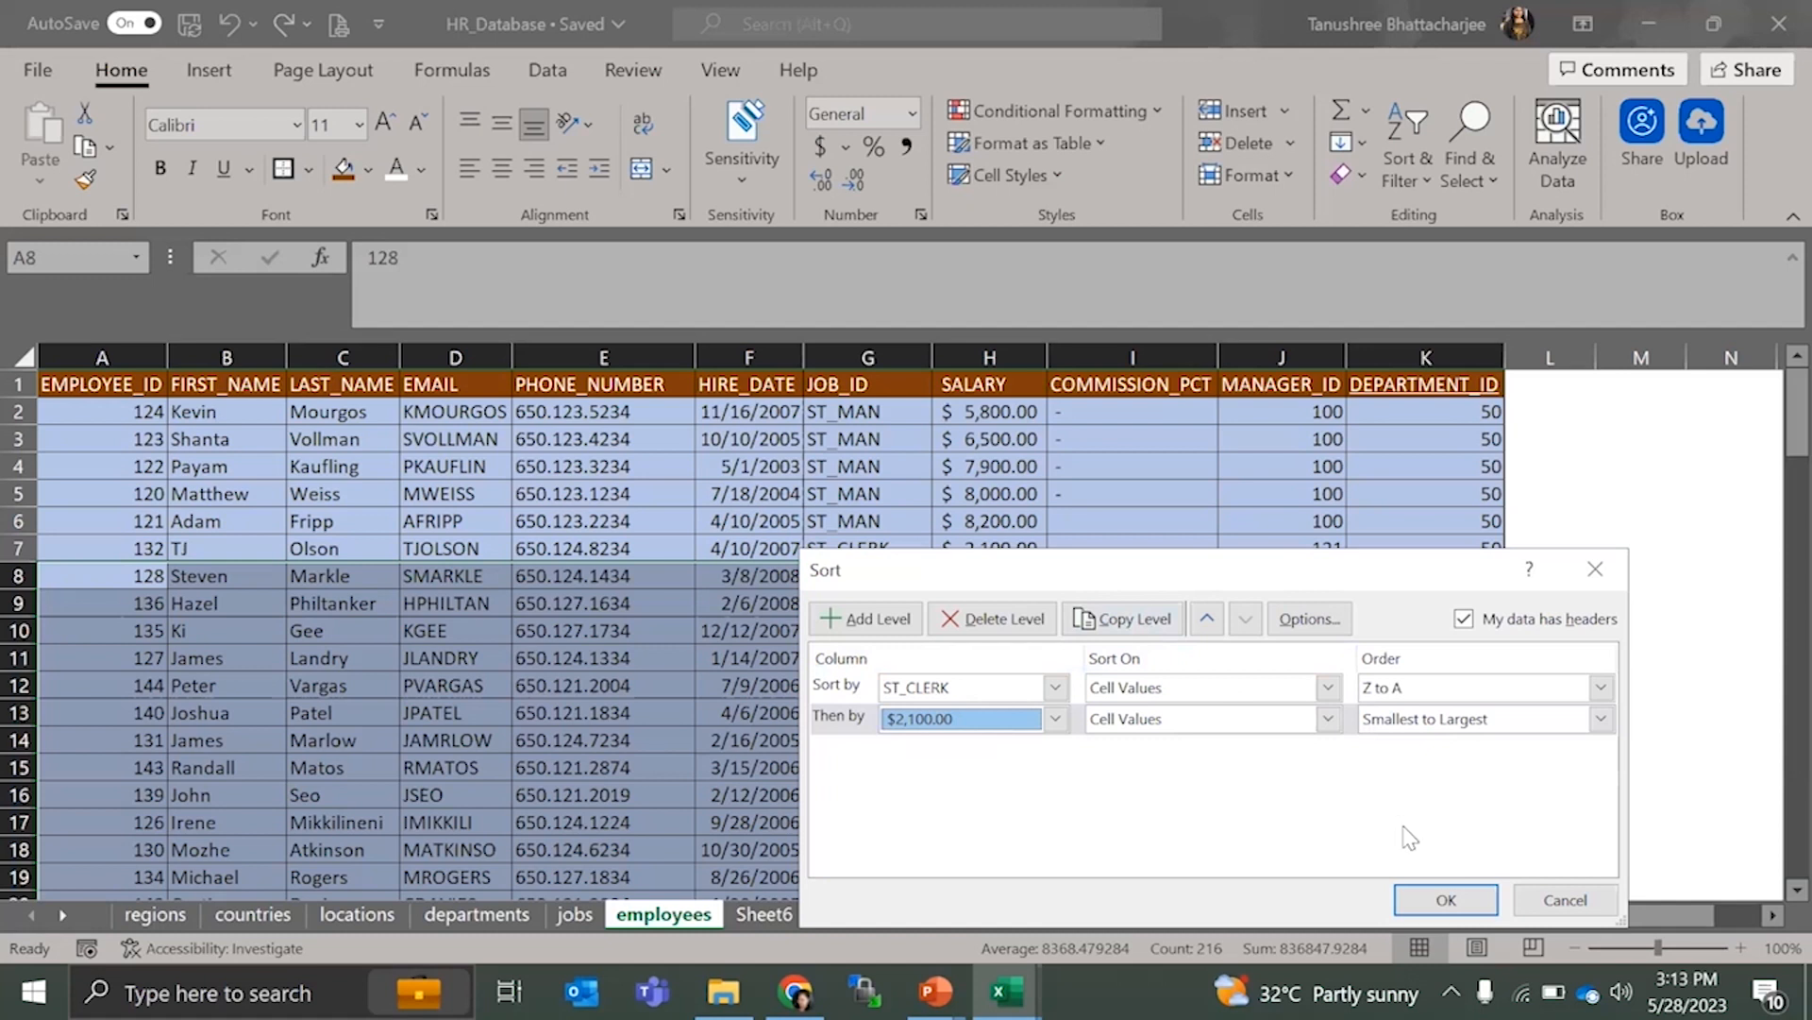
click(1446, 899)
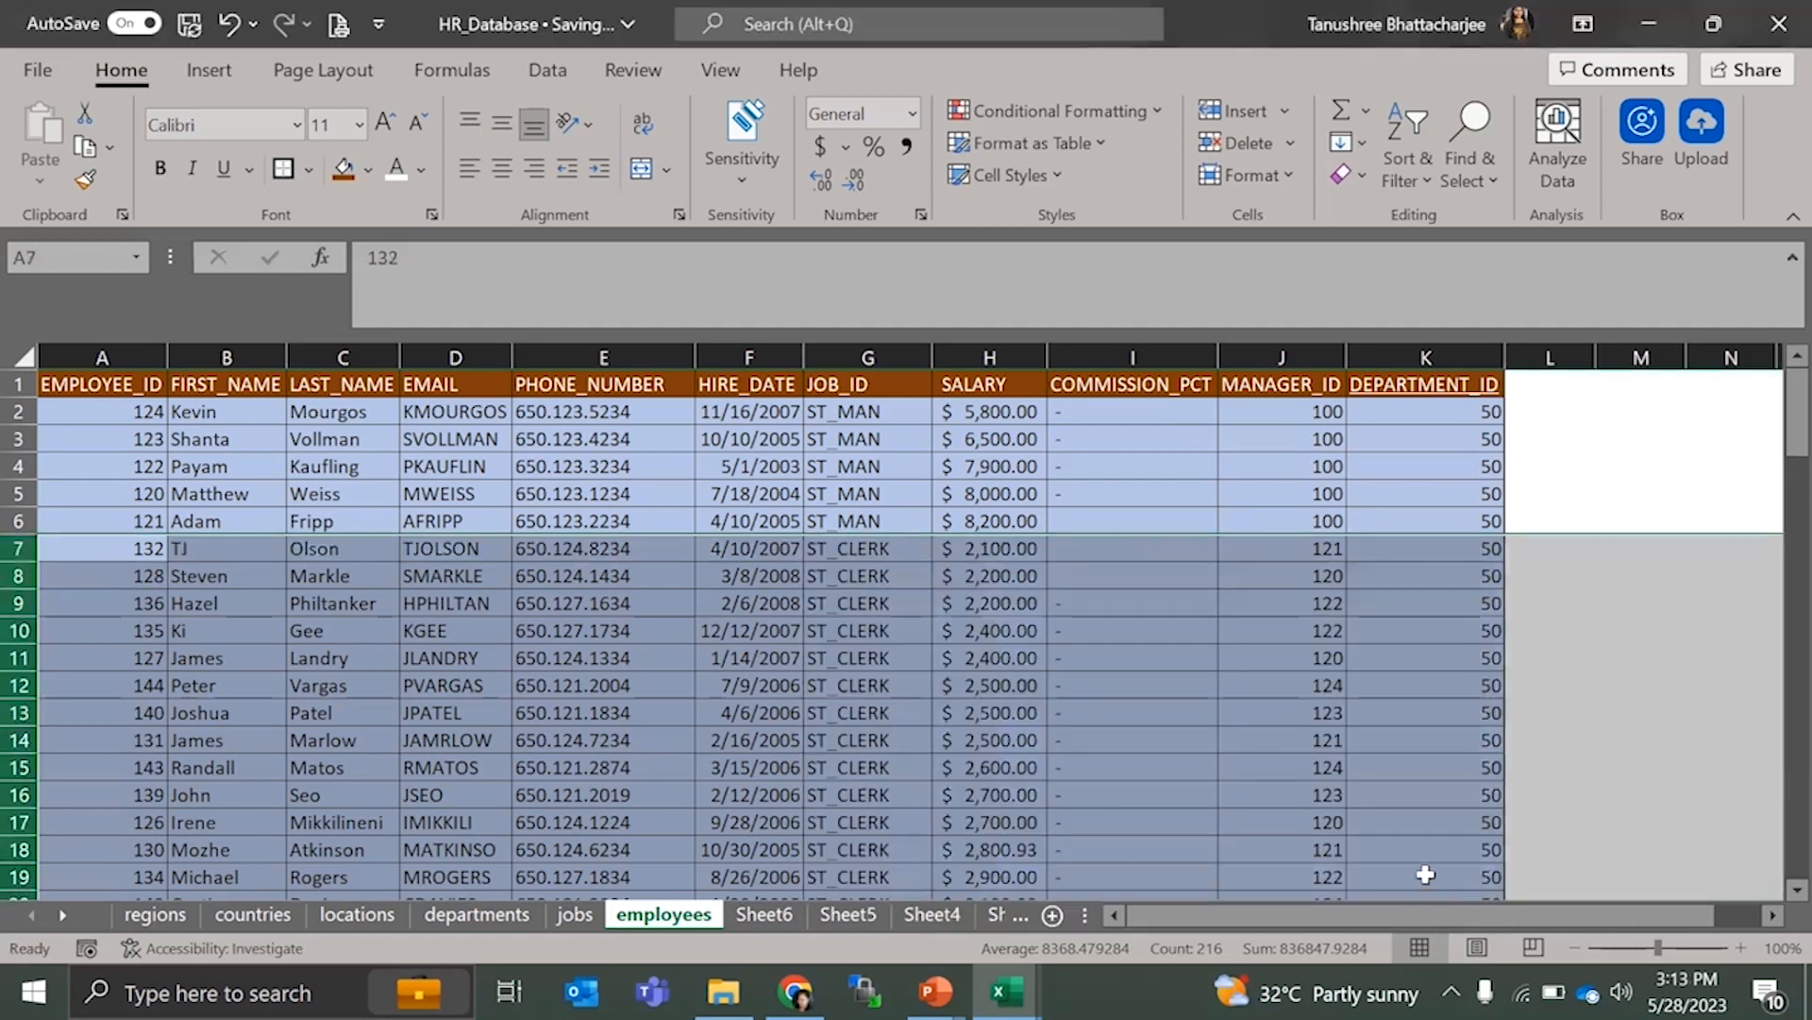
- Reopen the custom sort, move the second level up to first place and back down, and close it without sorting
click(1407, 161)
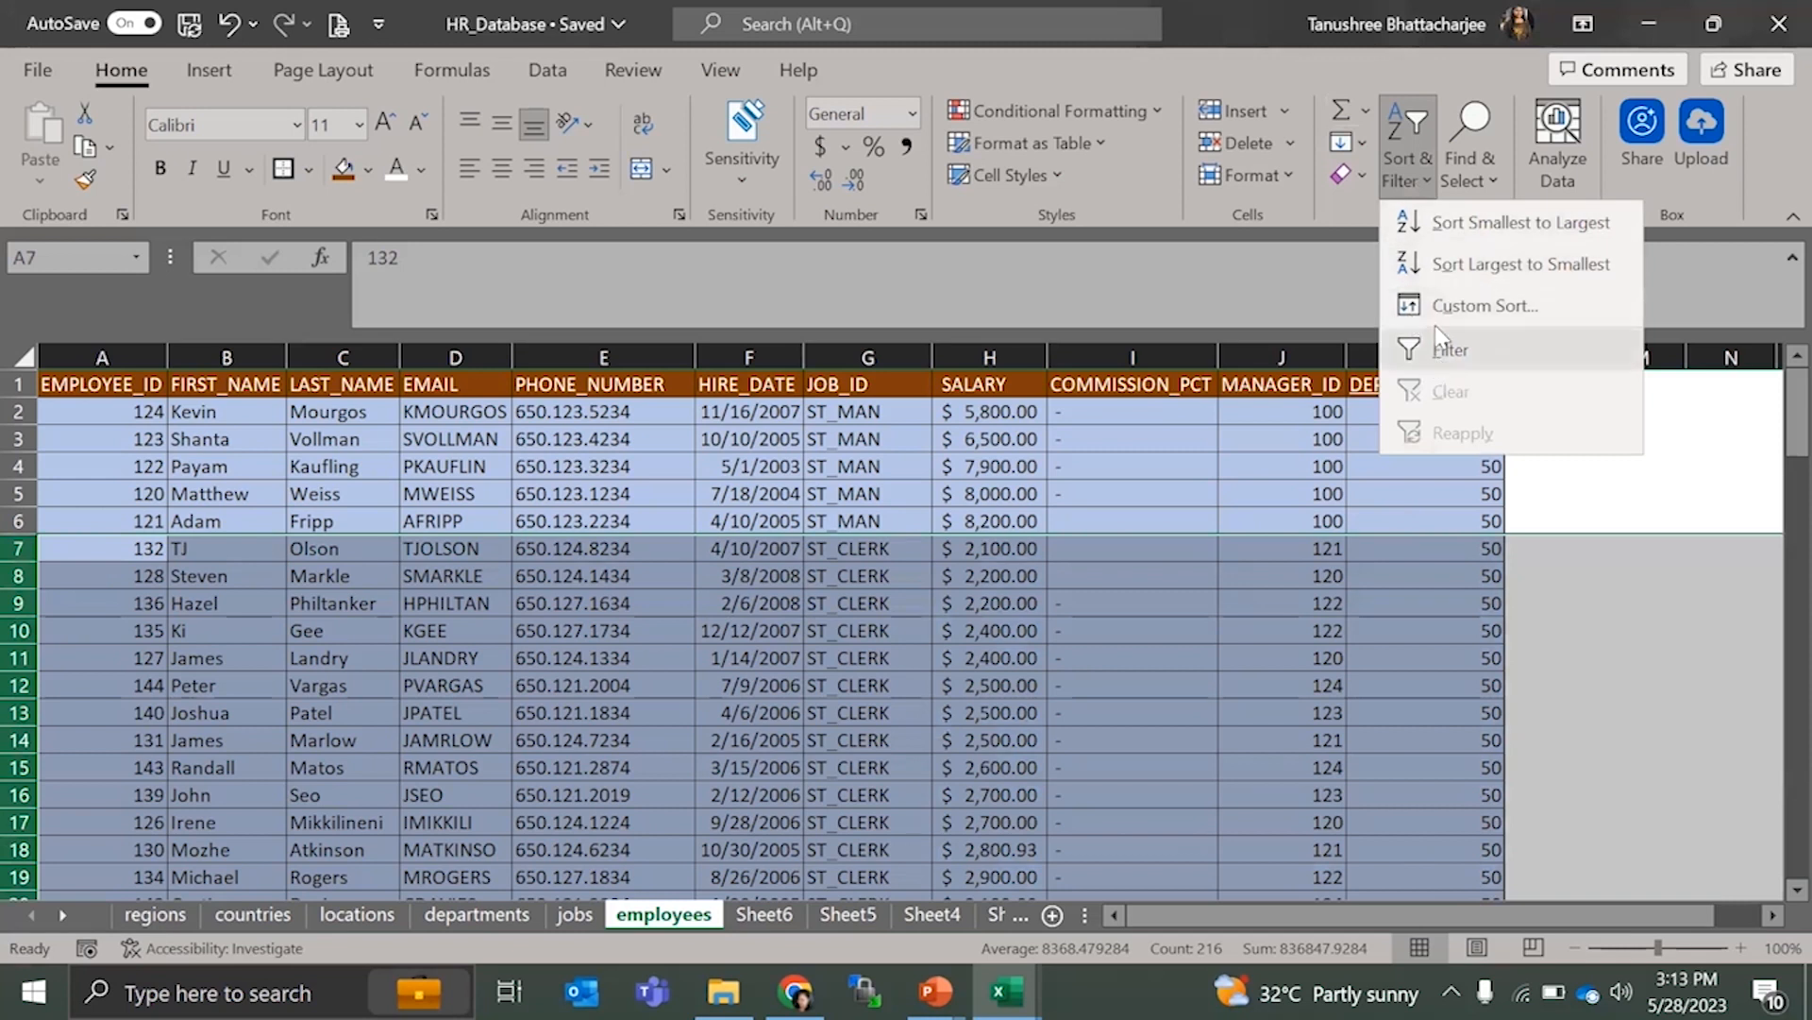
click(1441, 304)
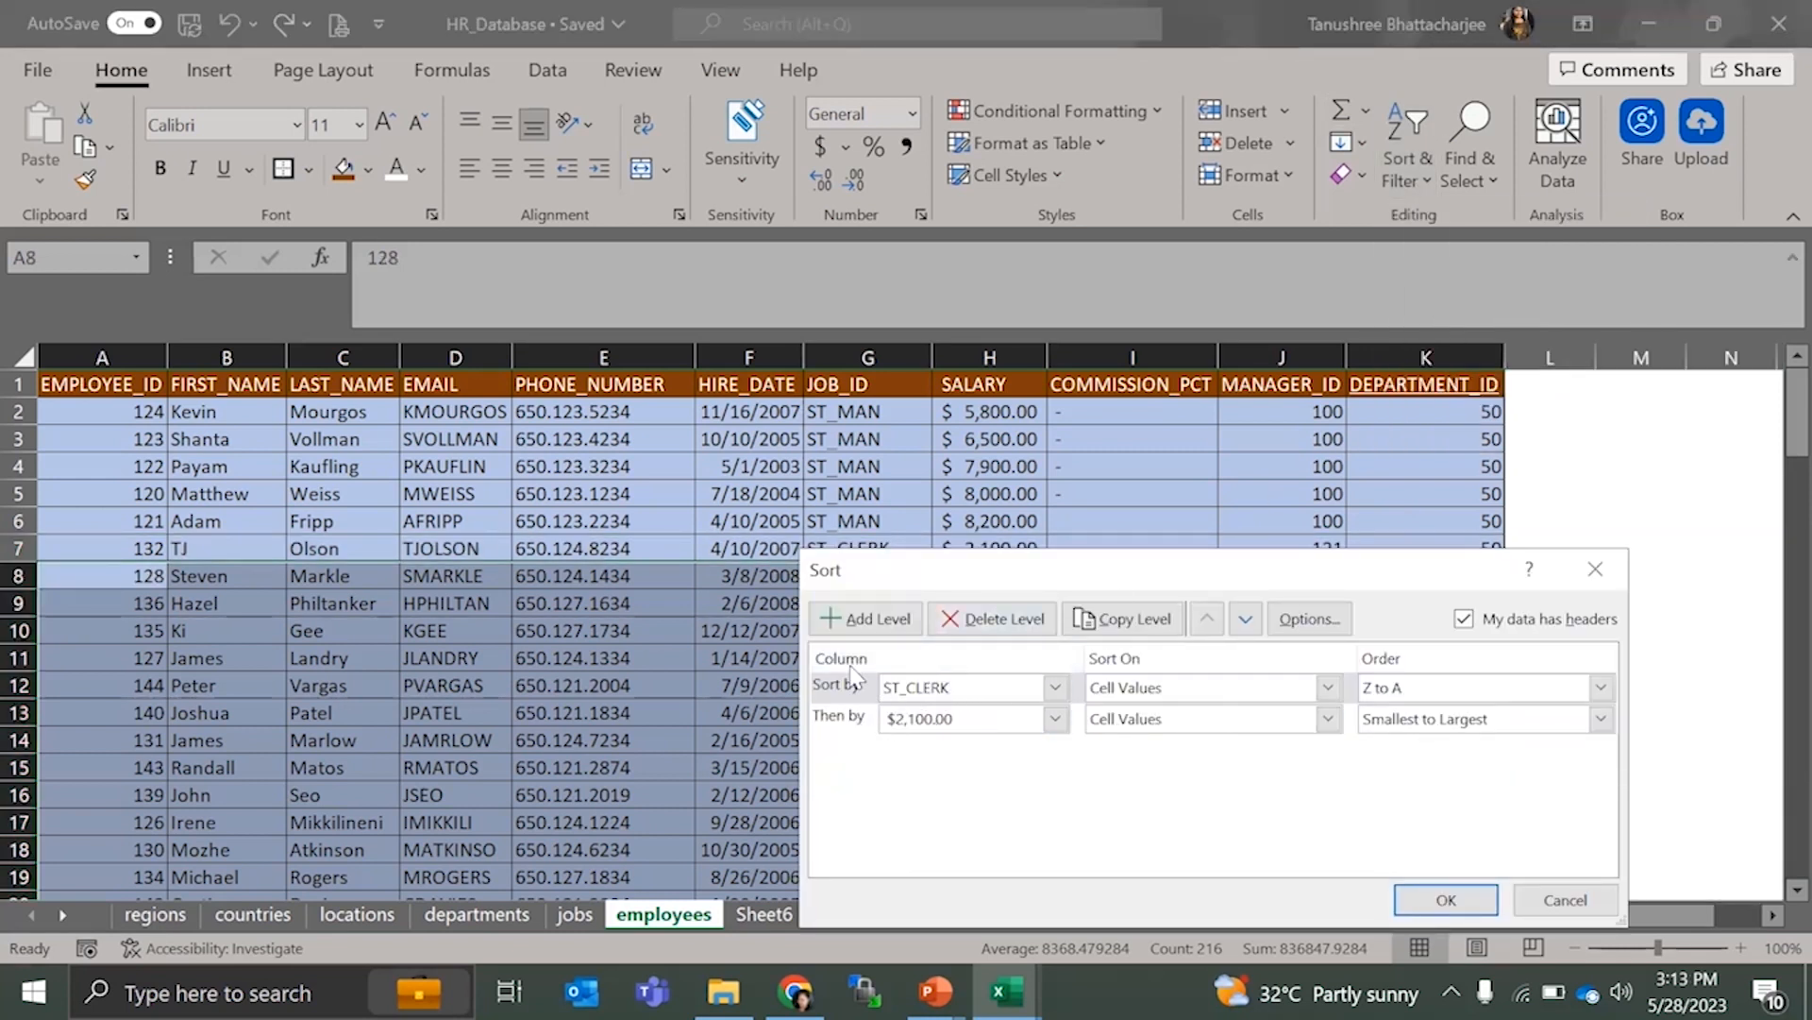
click(855, 719)
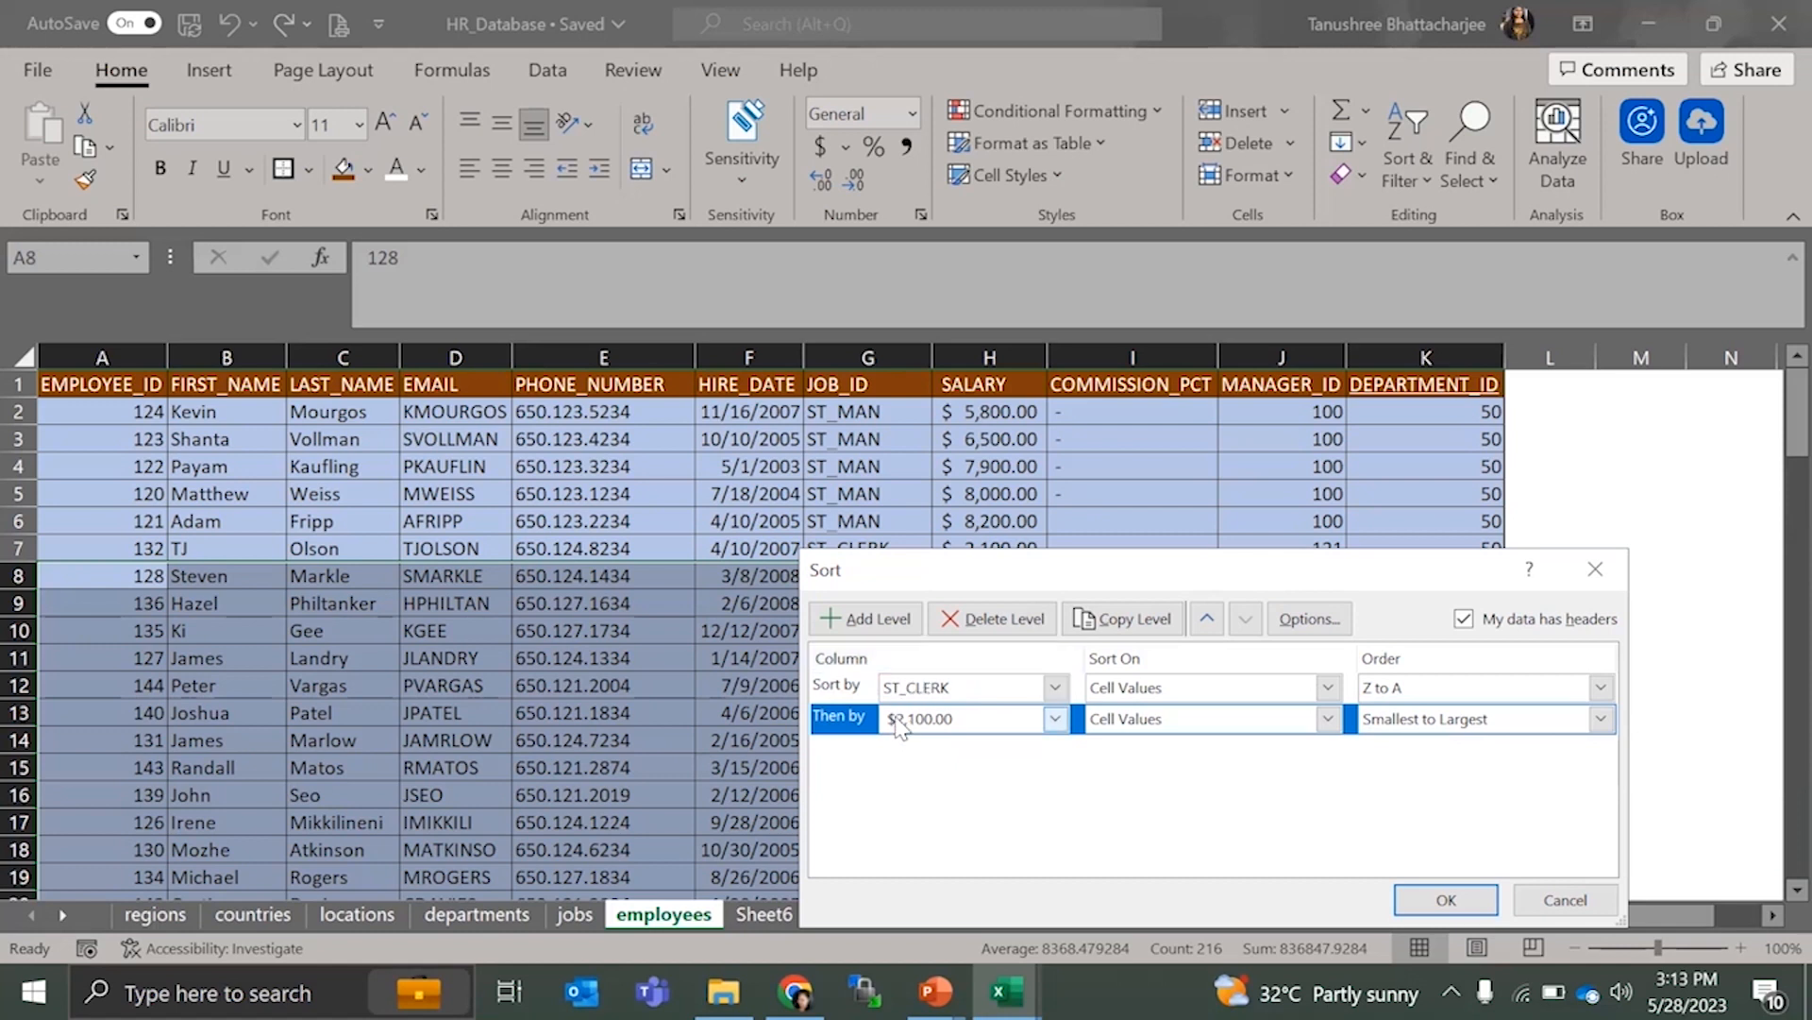
click(1206, 621)
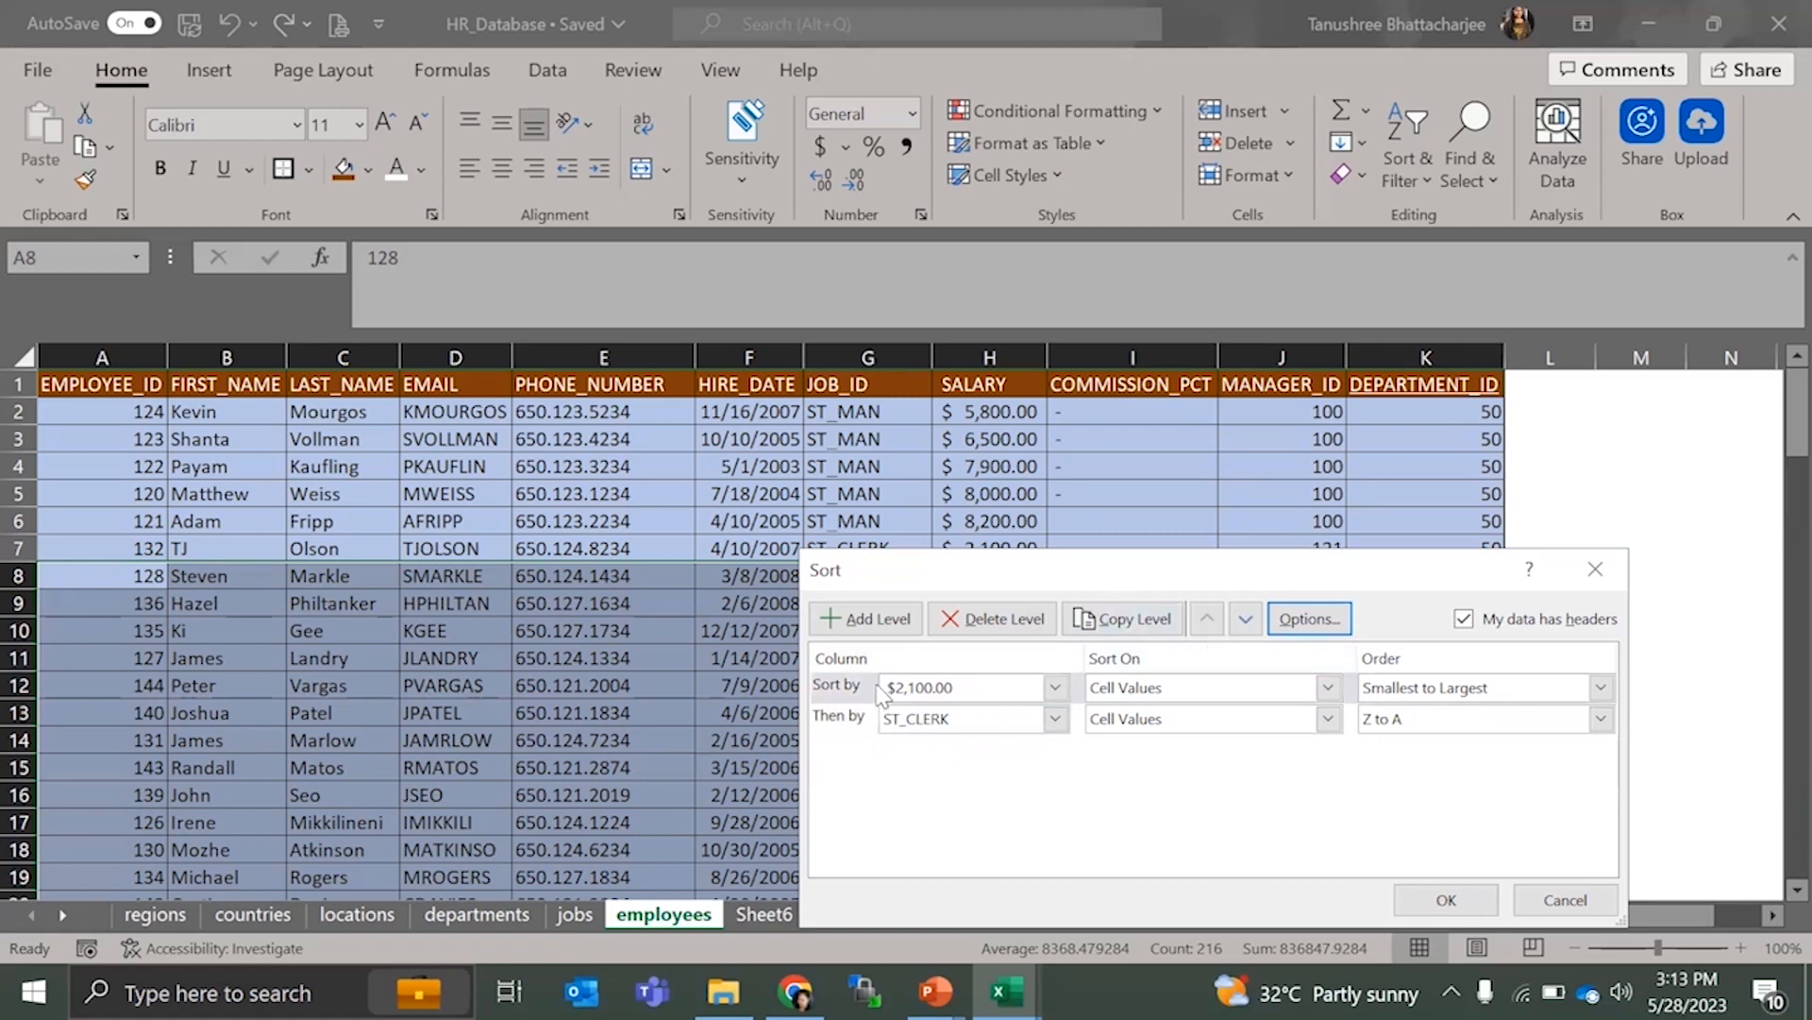
click(877, 690)
click(1246, 620)
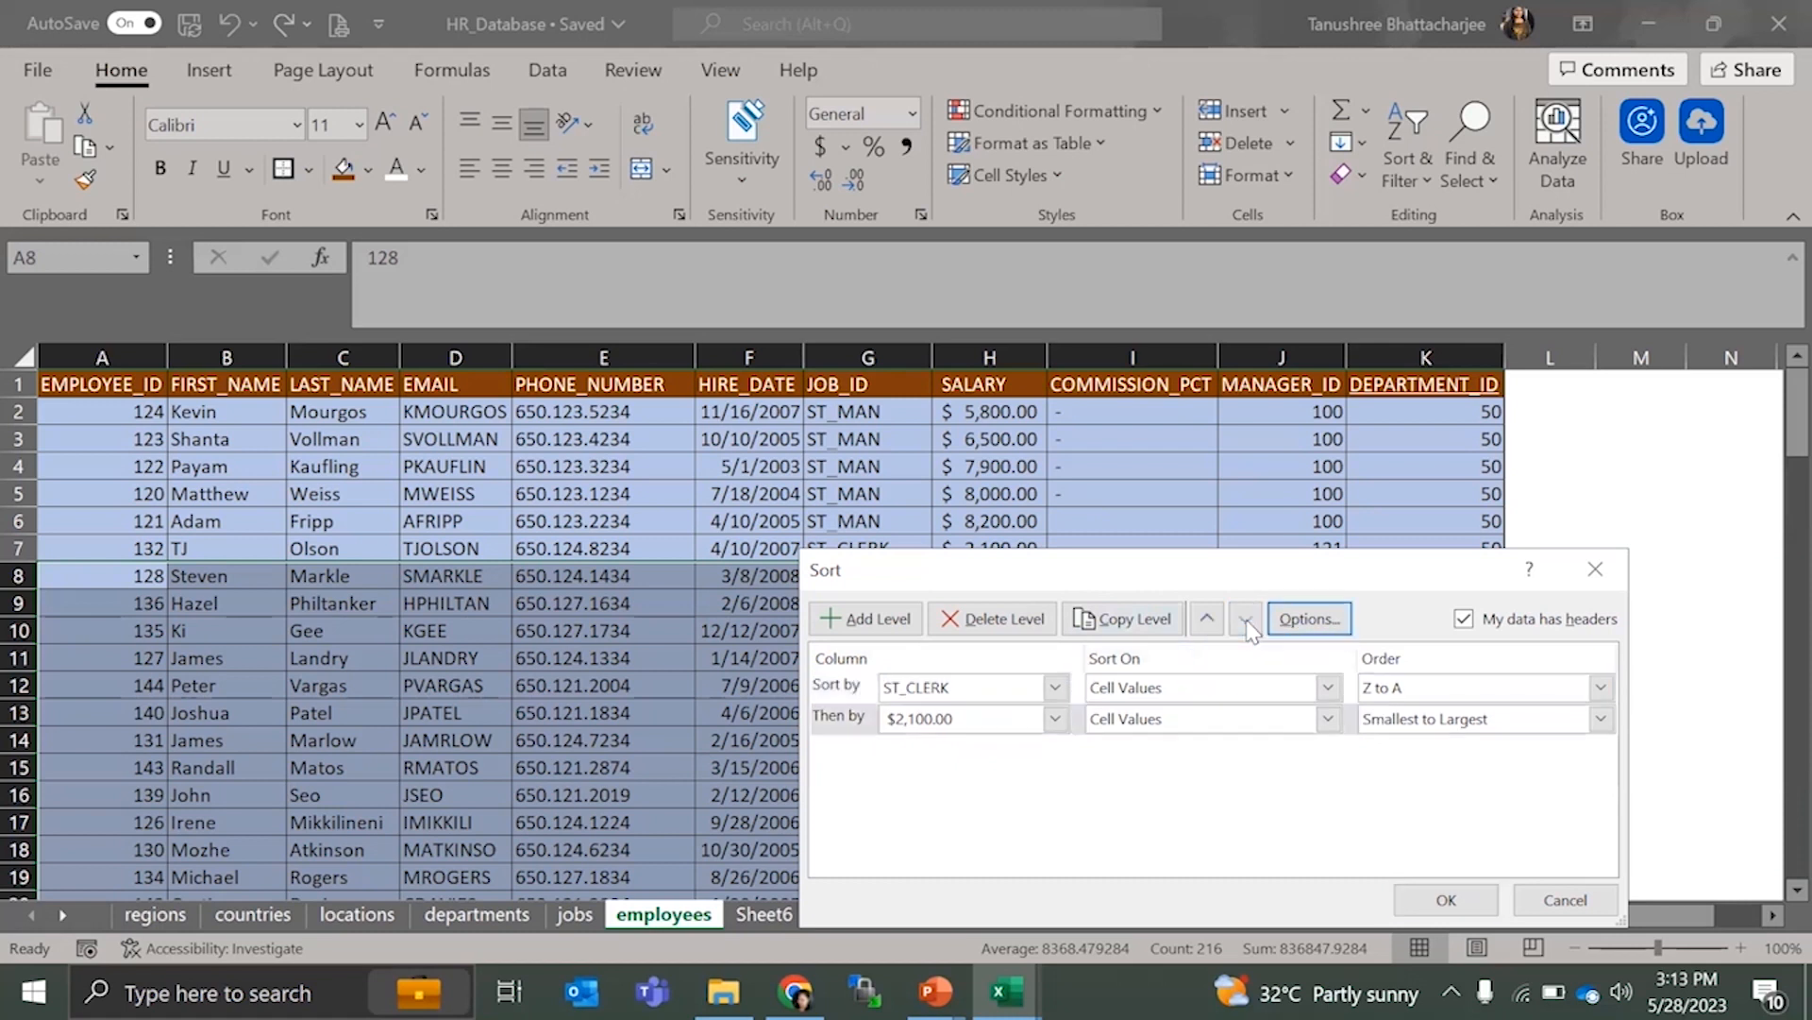
click(1616, 587)
- Open the custom sort for the whole employee table and view the columns offered for the first level
click(1181, 502)
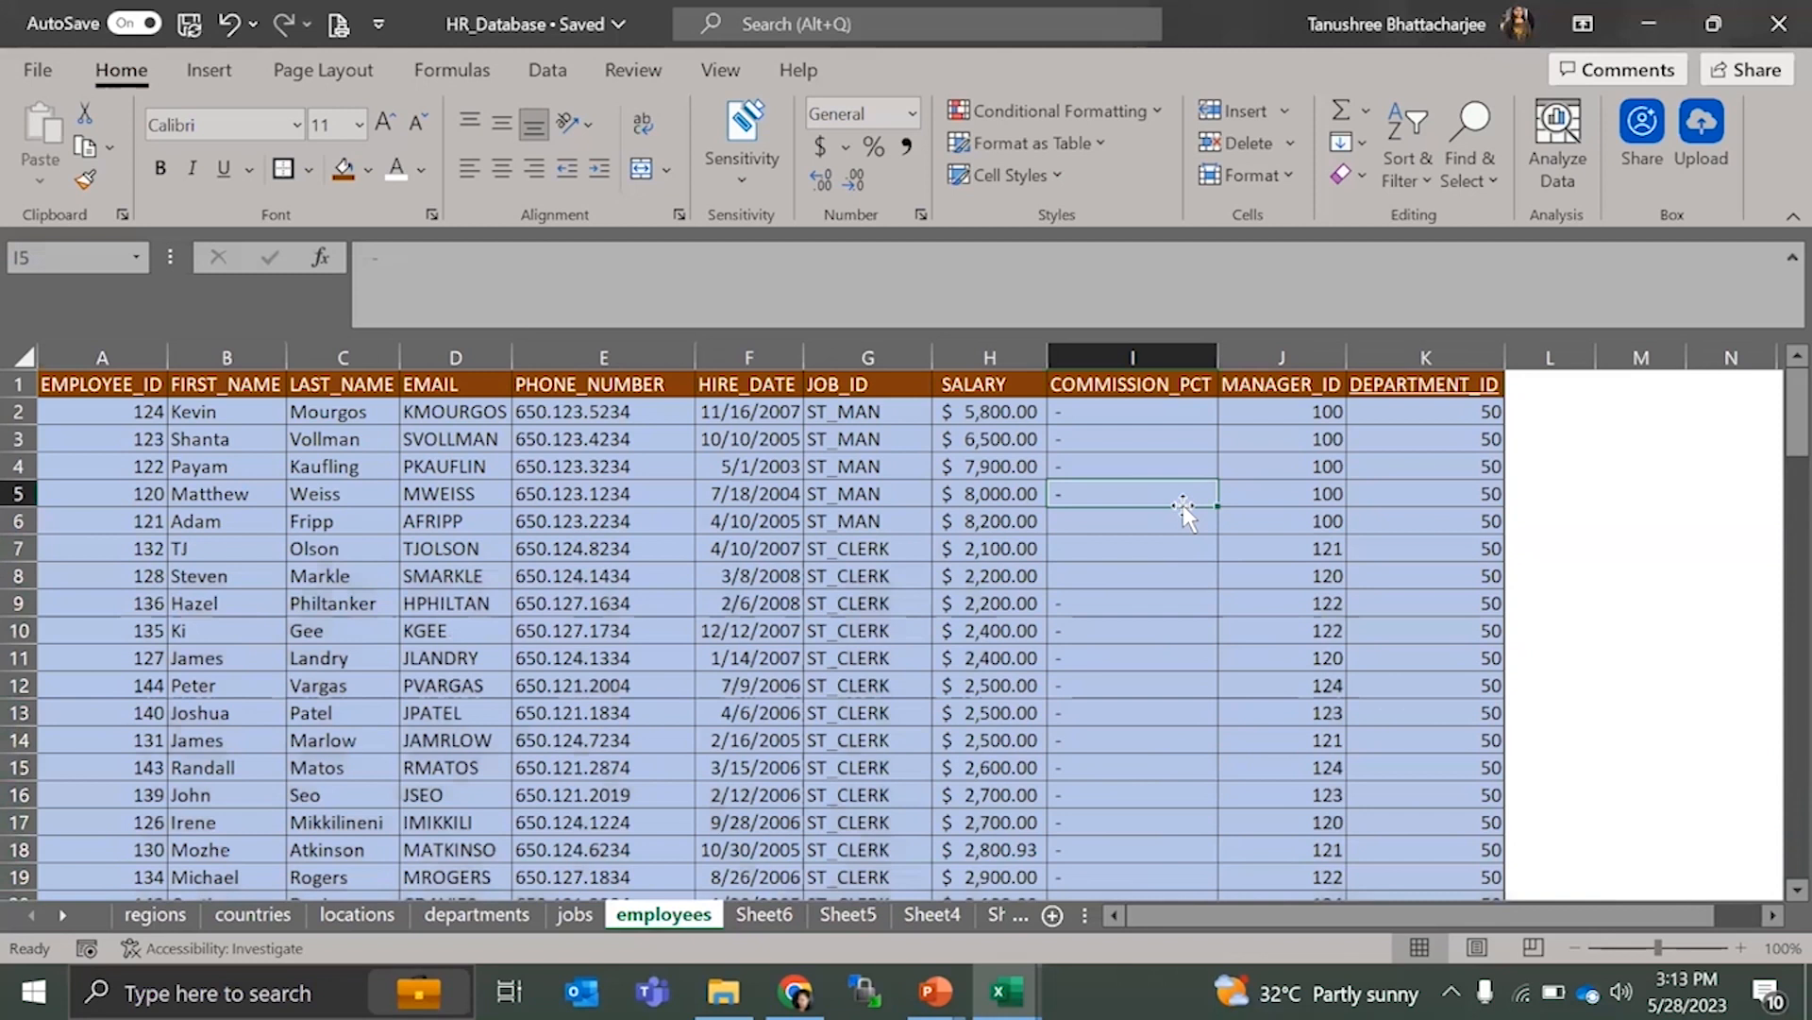
key(ctrl+a)
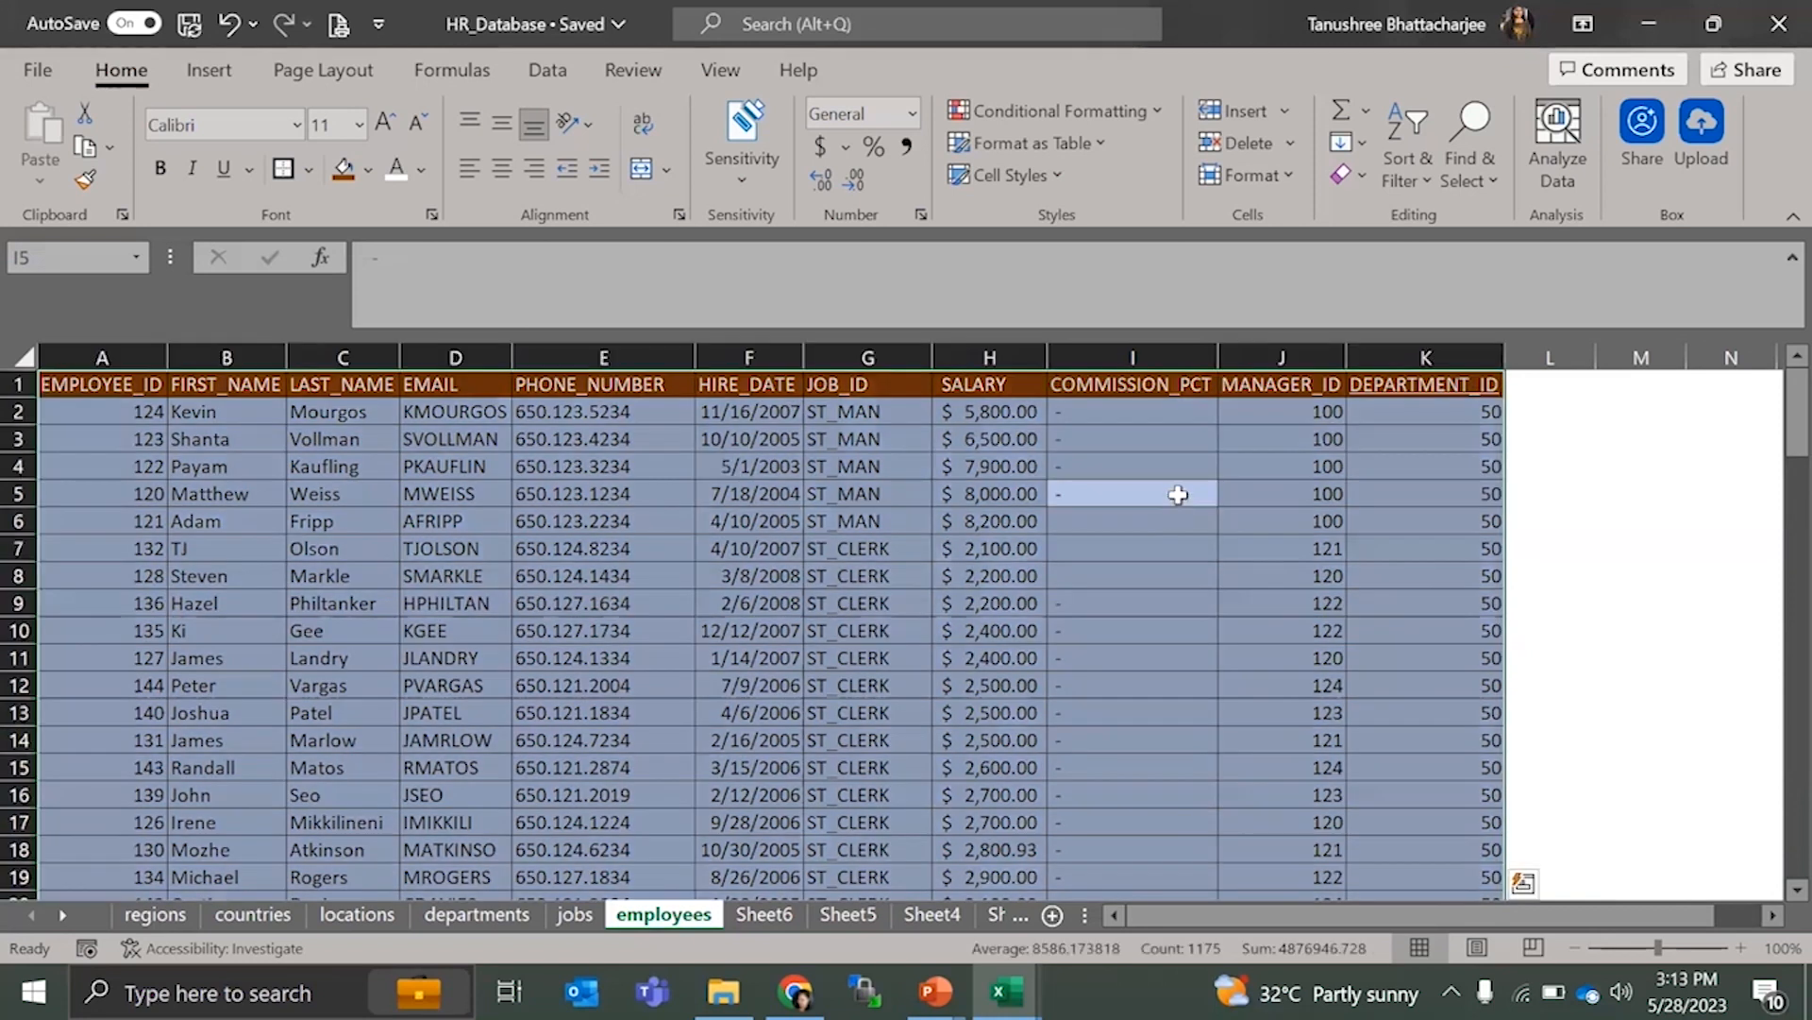
click(1416, 174)
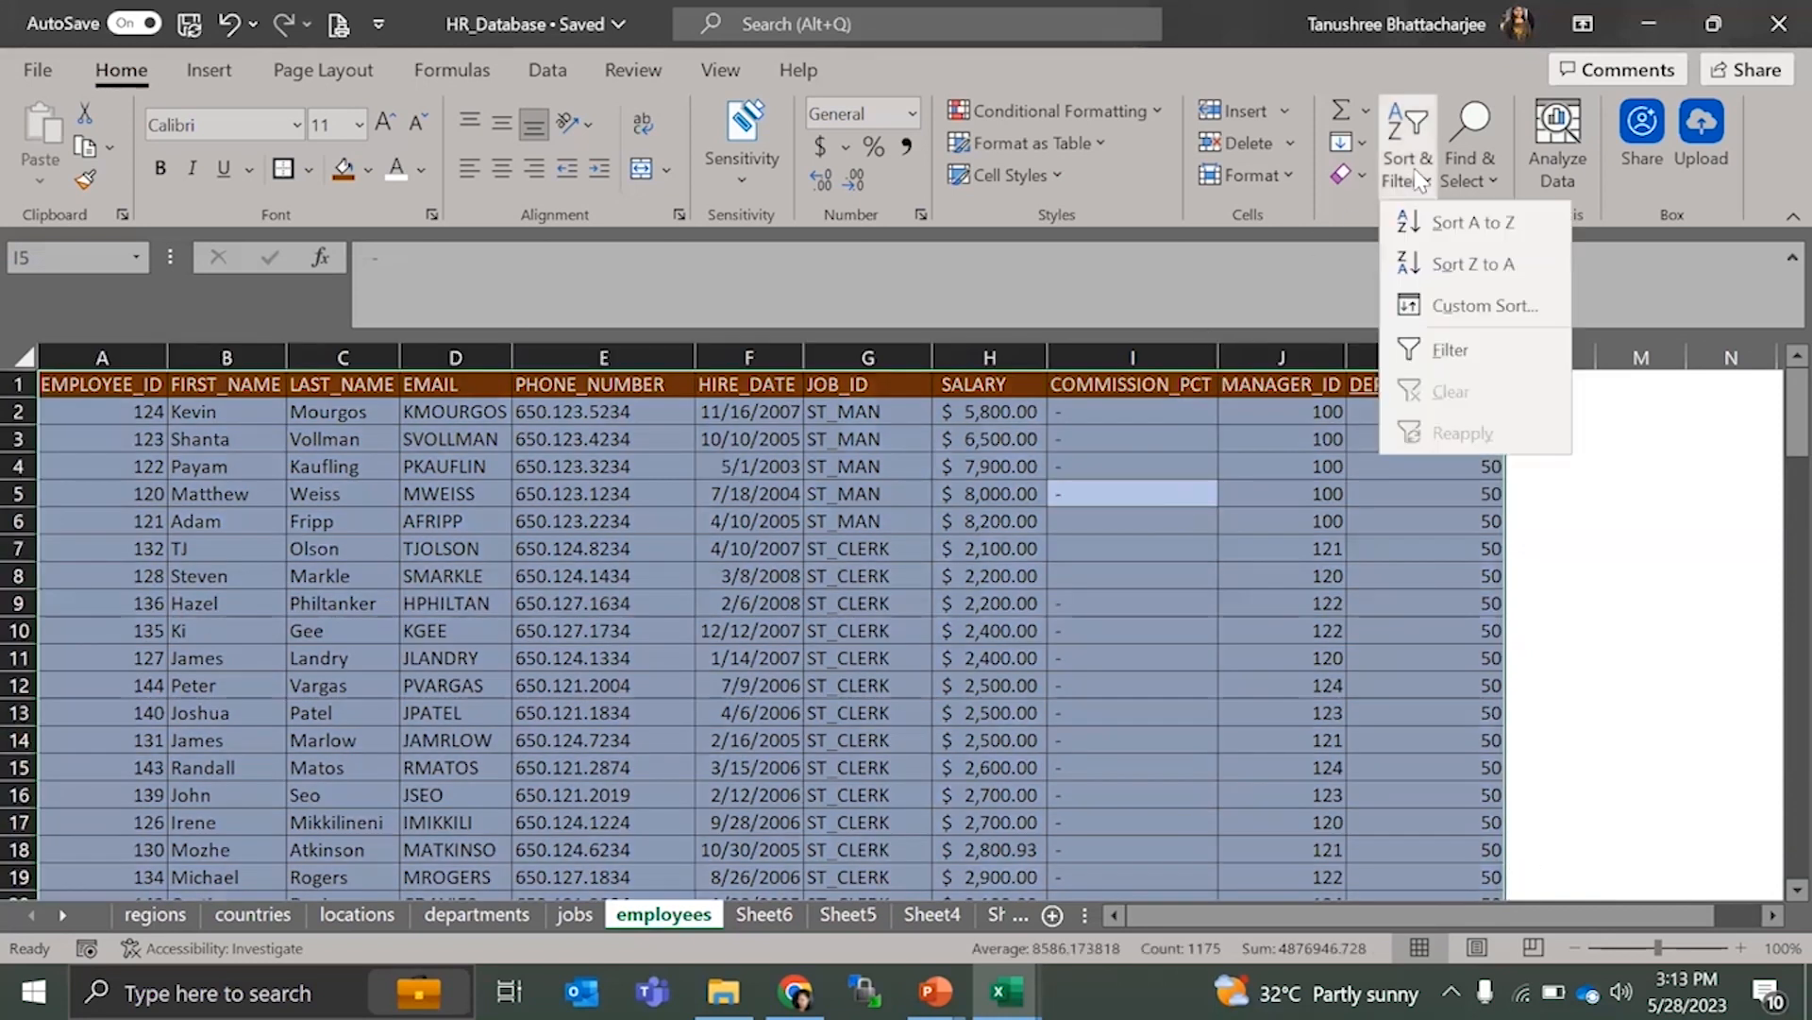
click(1454, 312)
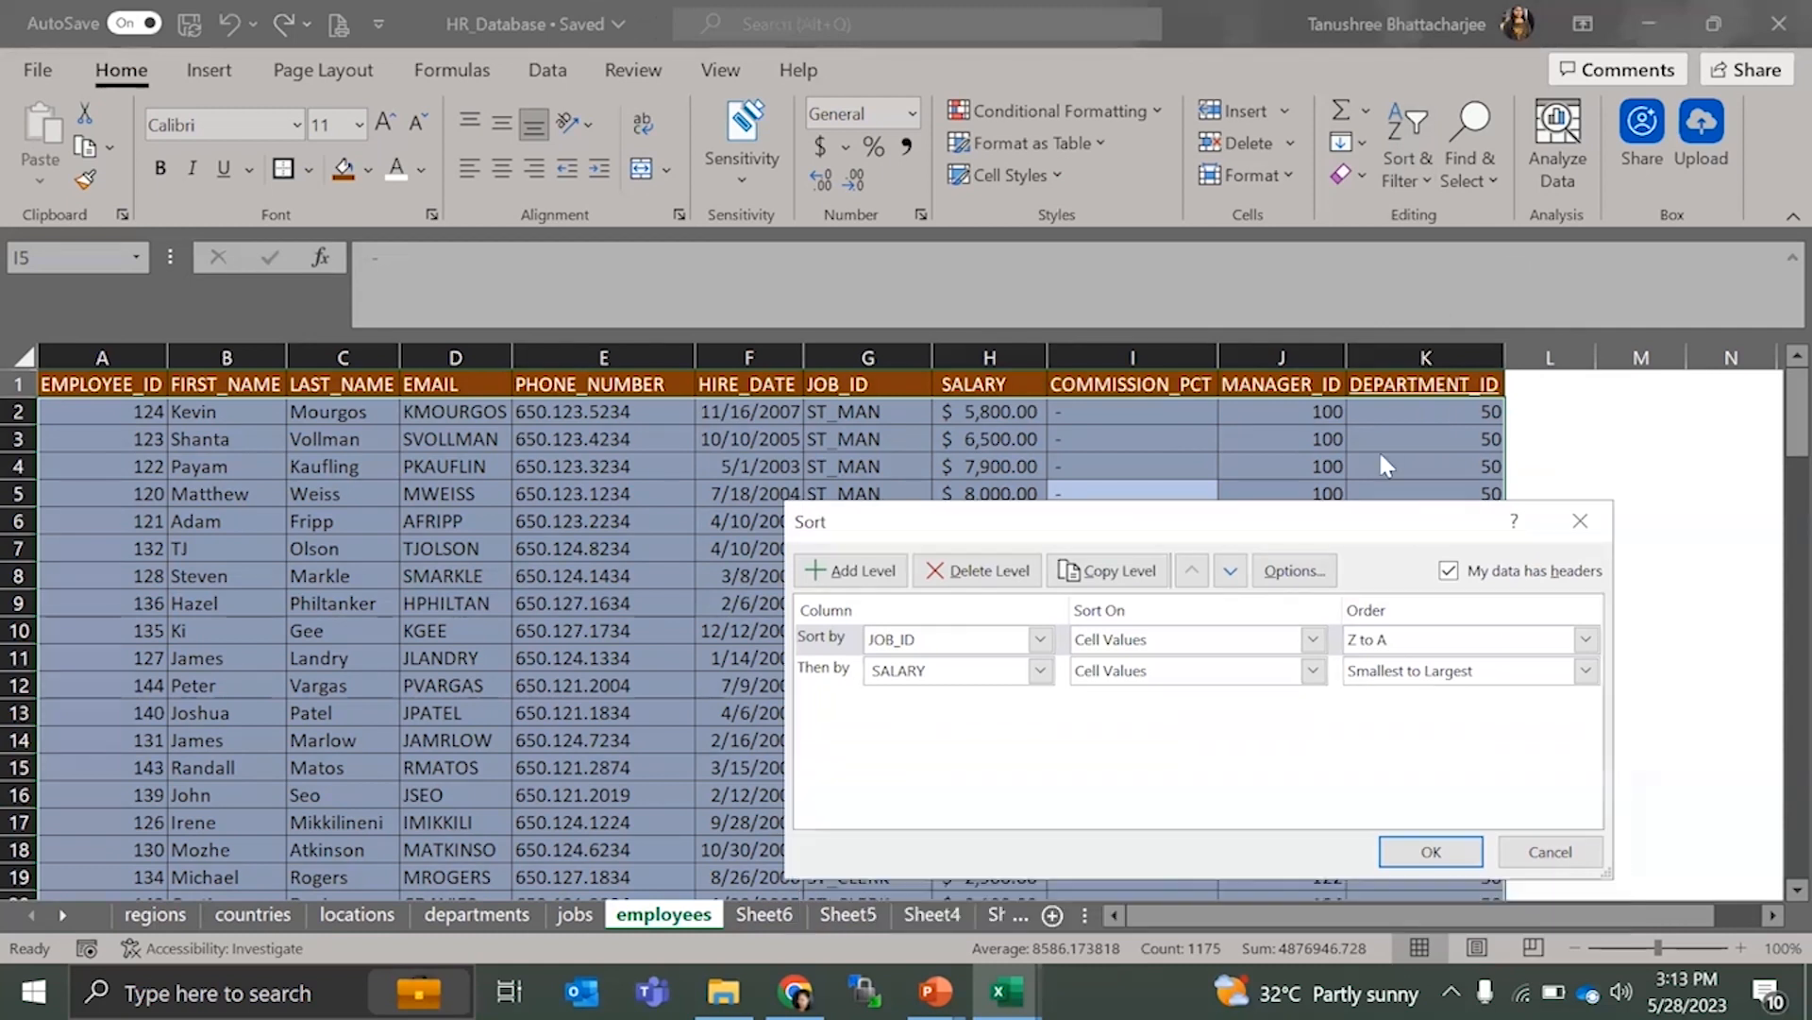
drag(1410, 521, 1354, 395)
drag(1214, 396, 1361, 581)
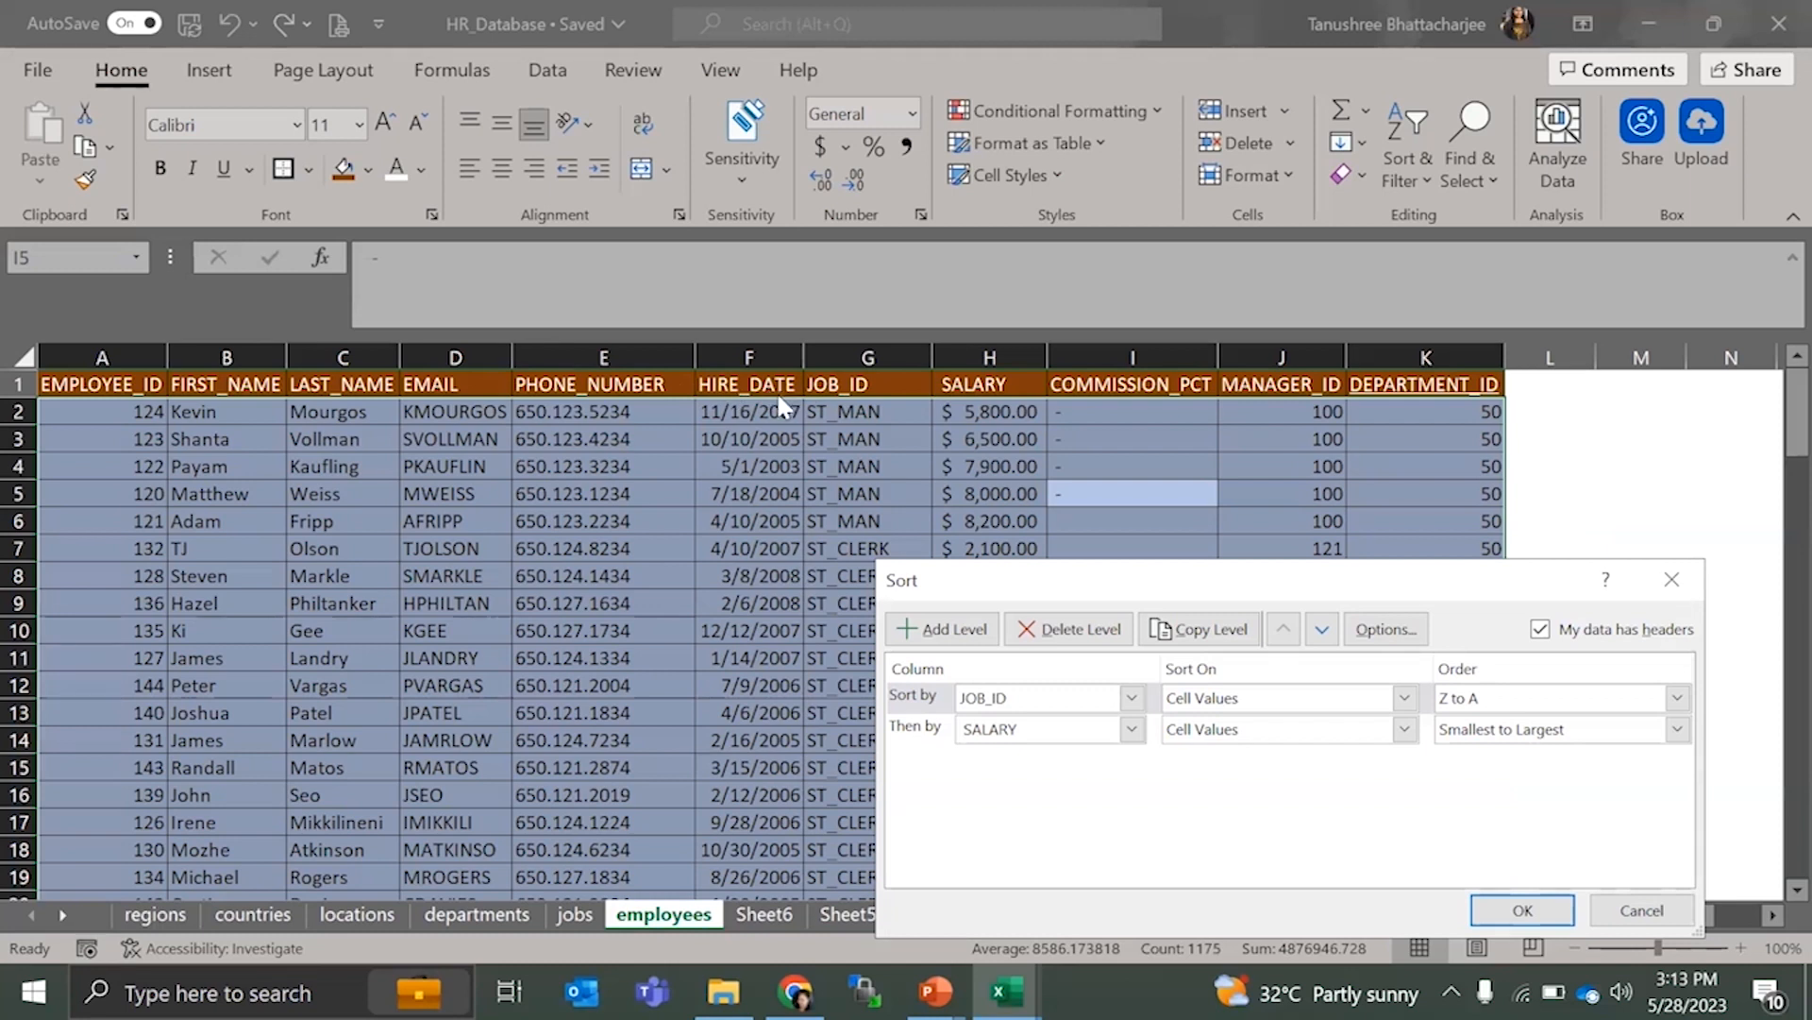
click(1131, 699)
click(1217, 836)
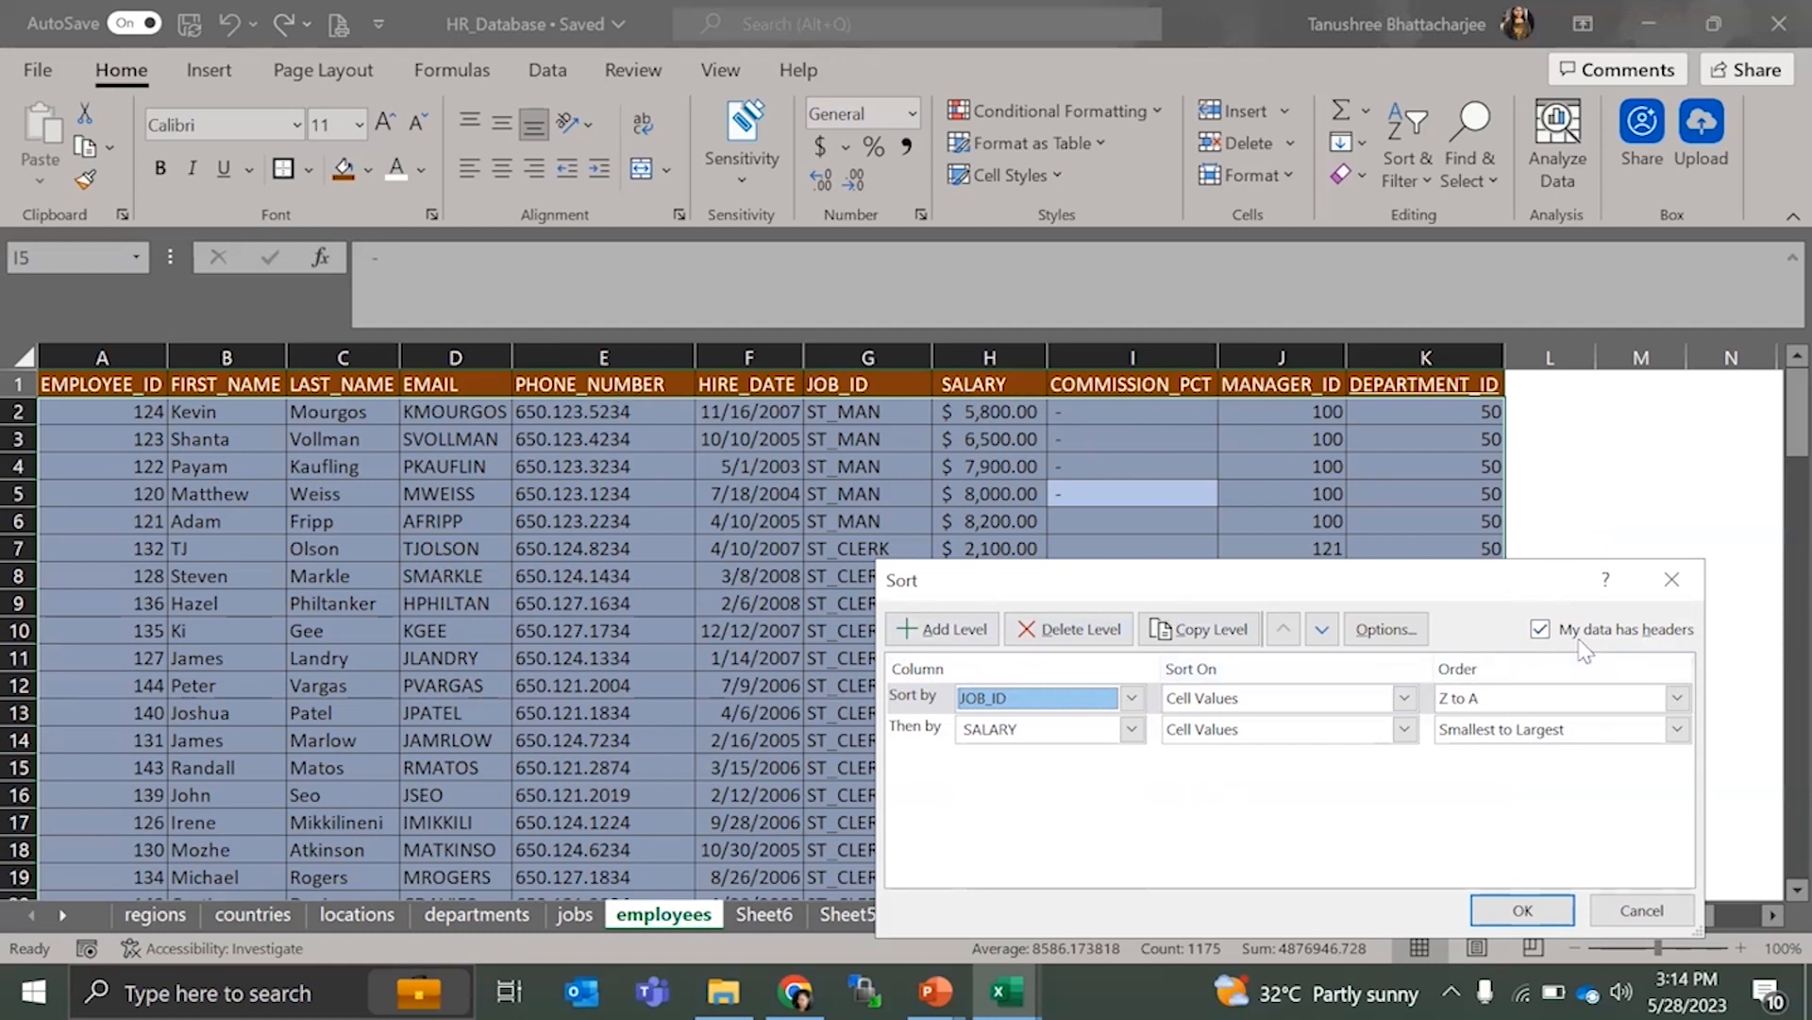
- Sort the table without treating row 1 as headers: Column G from Z to A, with Column H from smallest to largest
click(1541, 629)
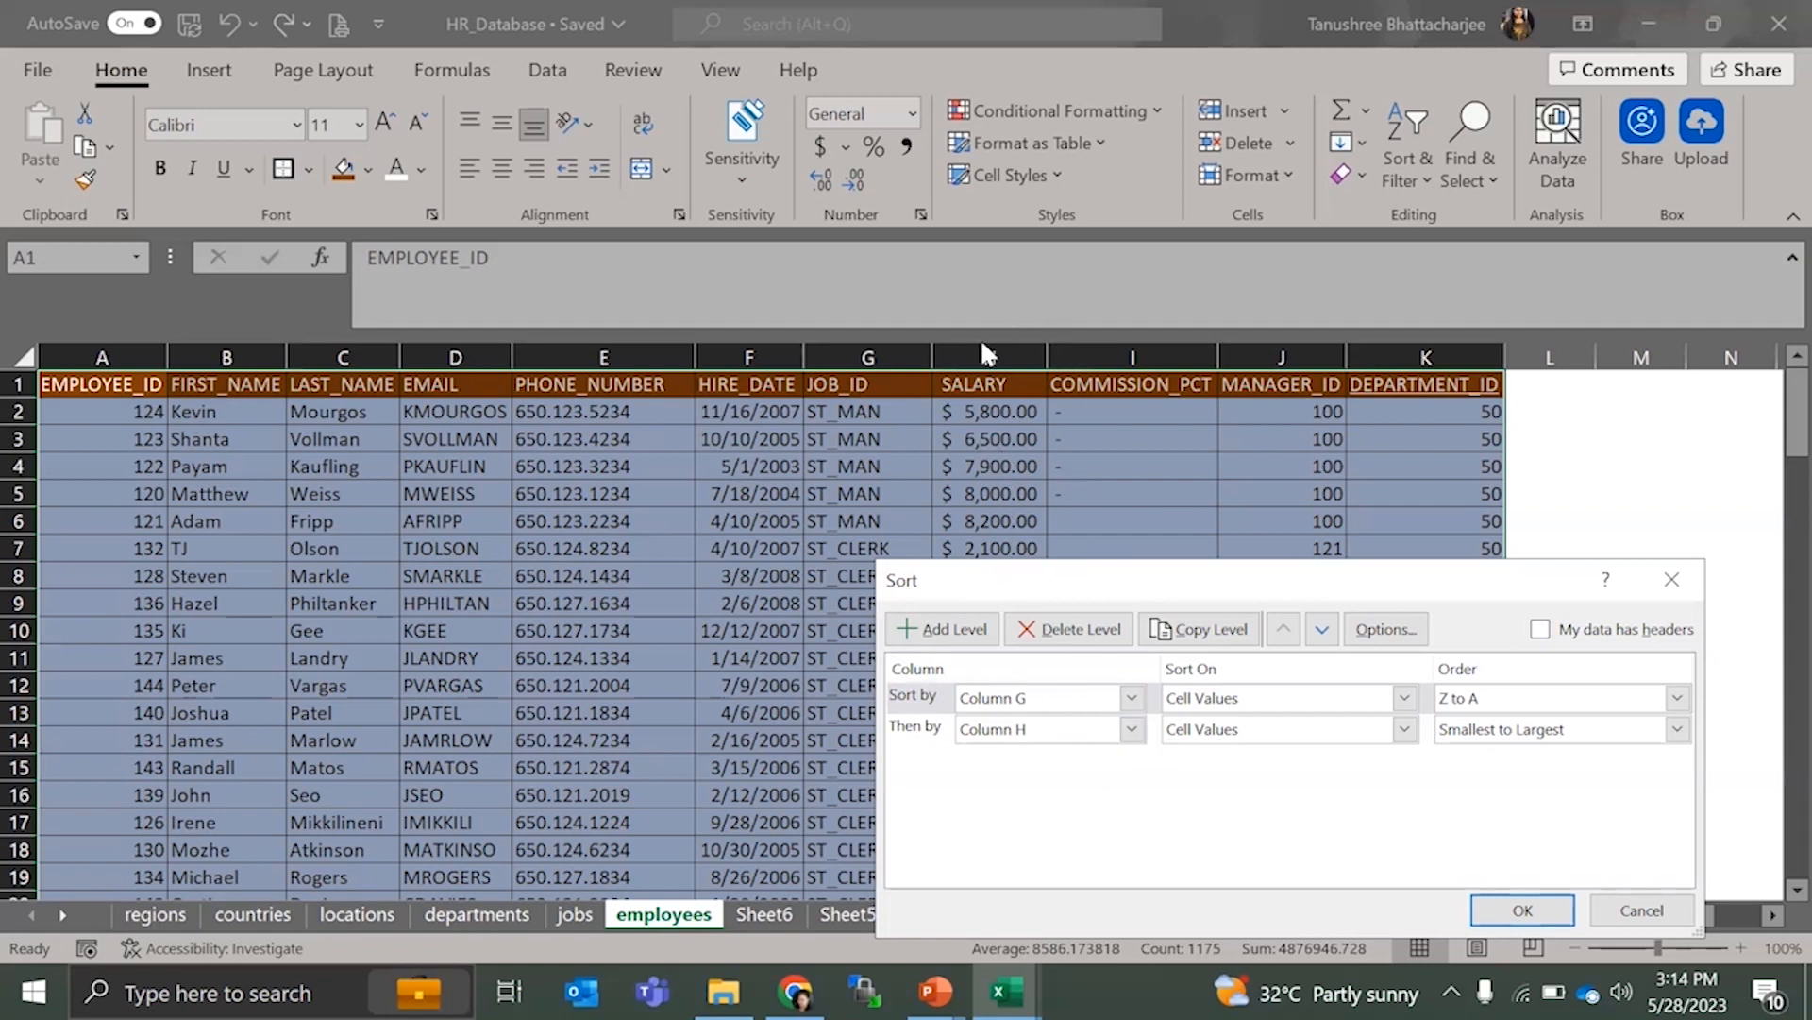
click(1562, 736)
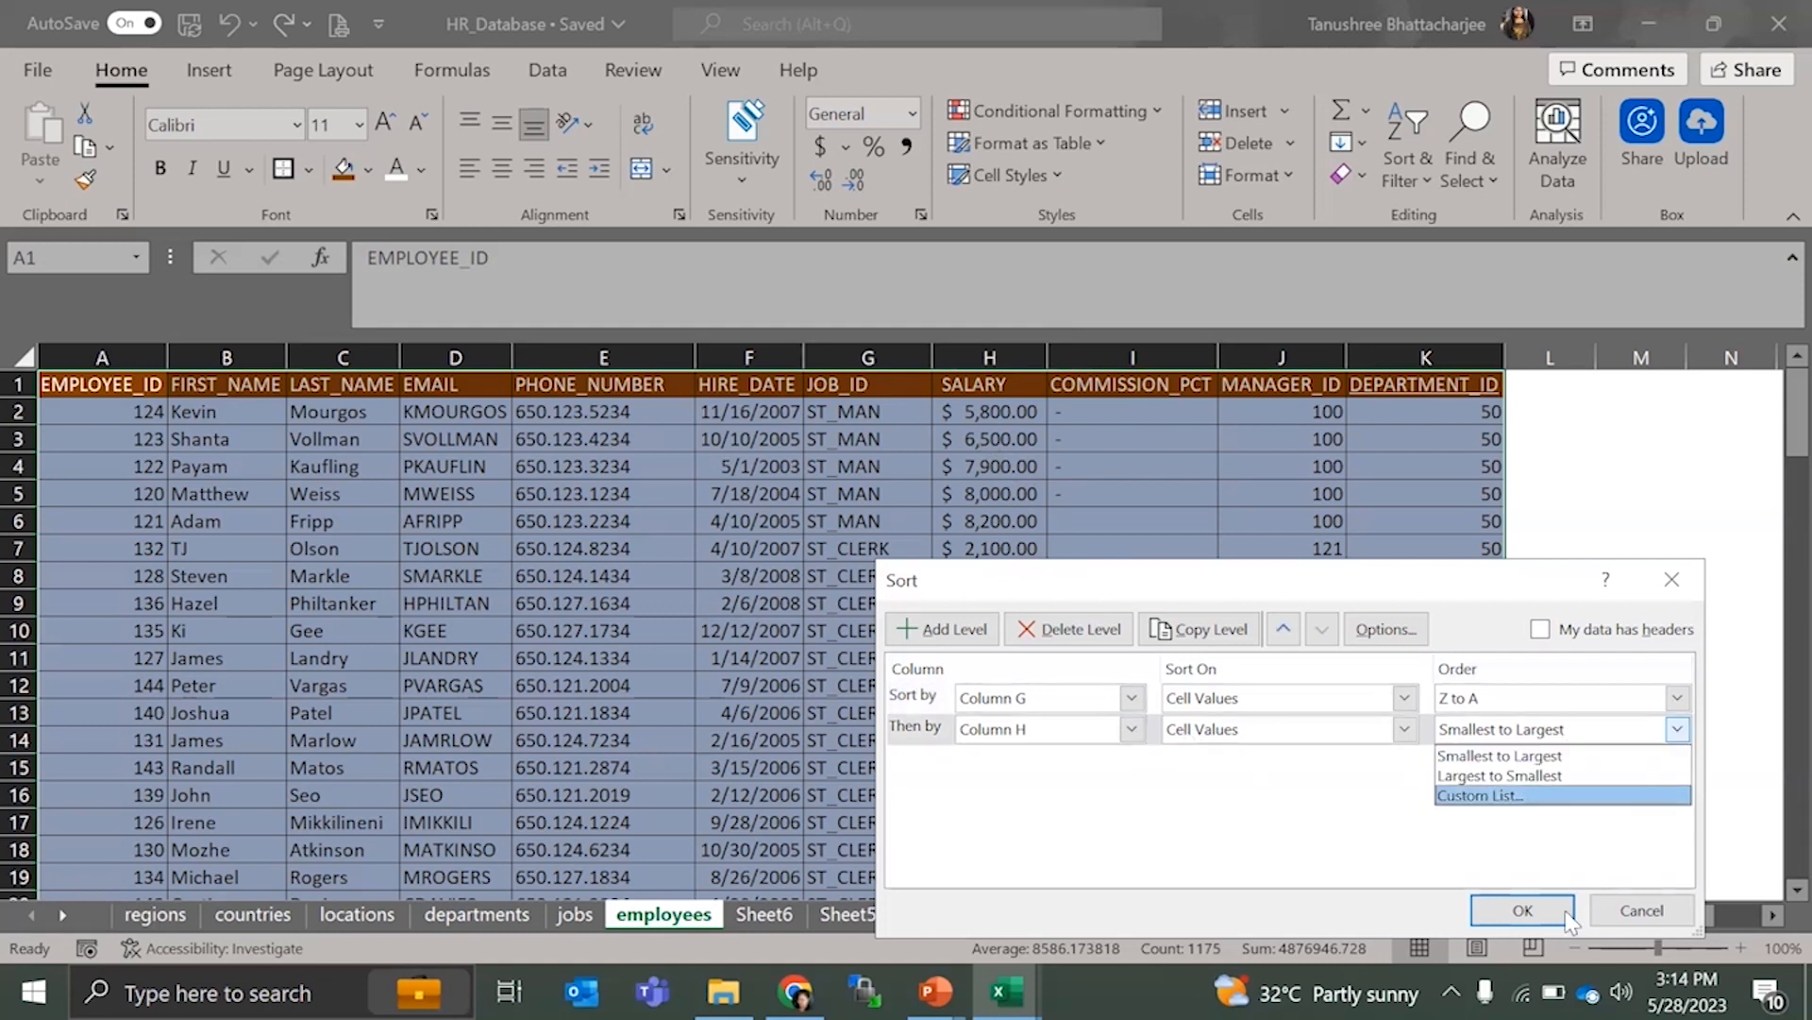
click(1521, 923)
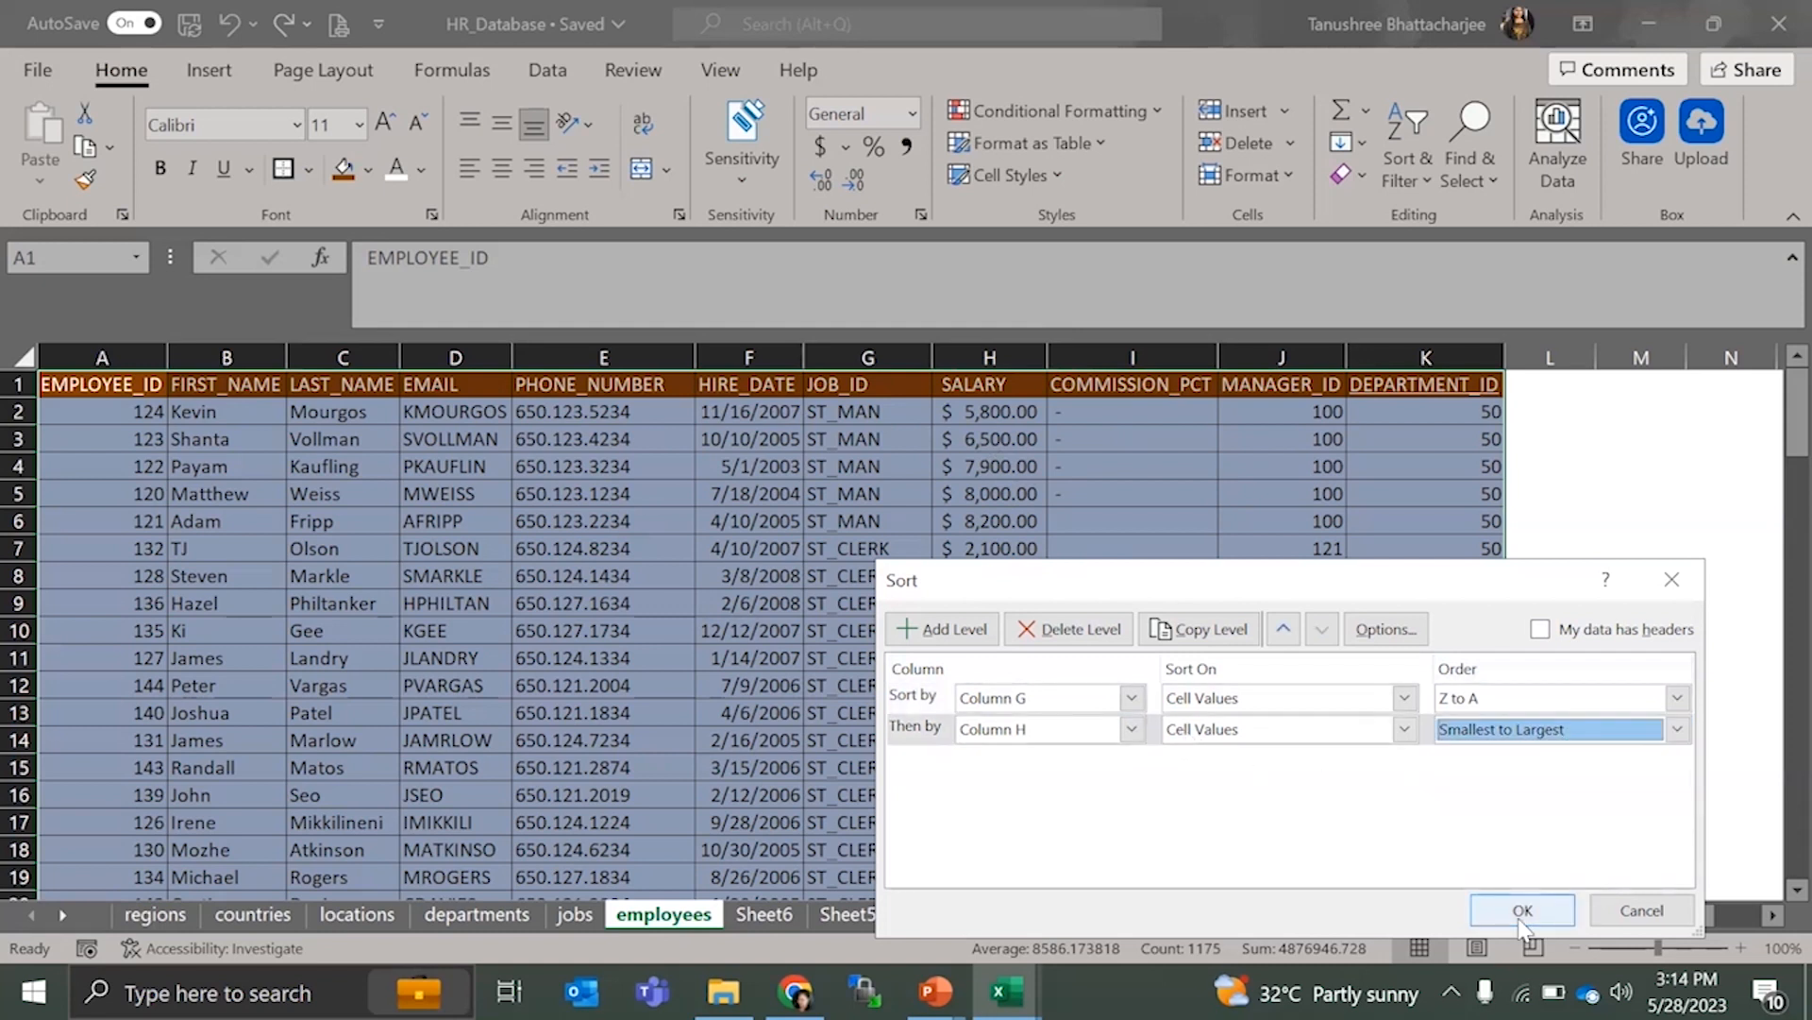
click(1522, 912)
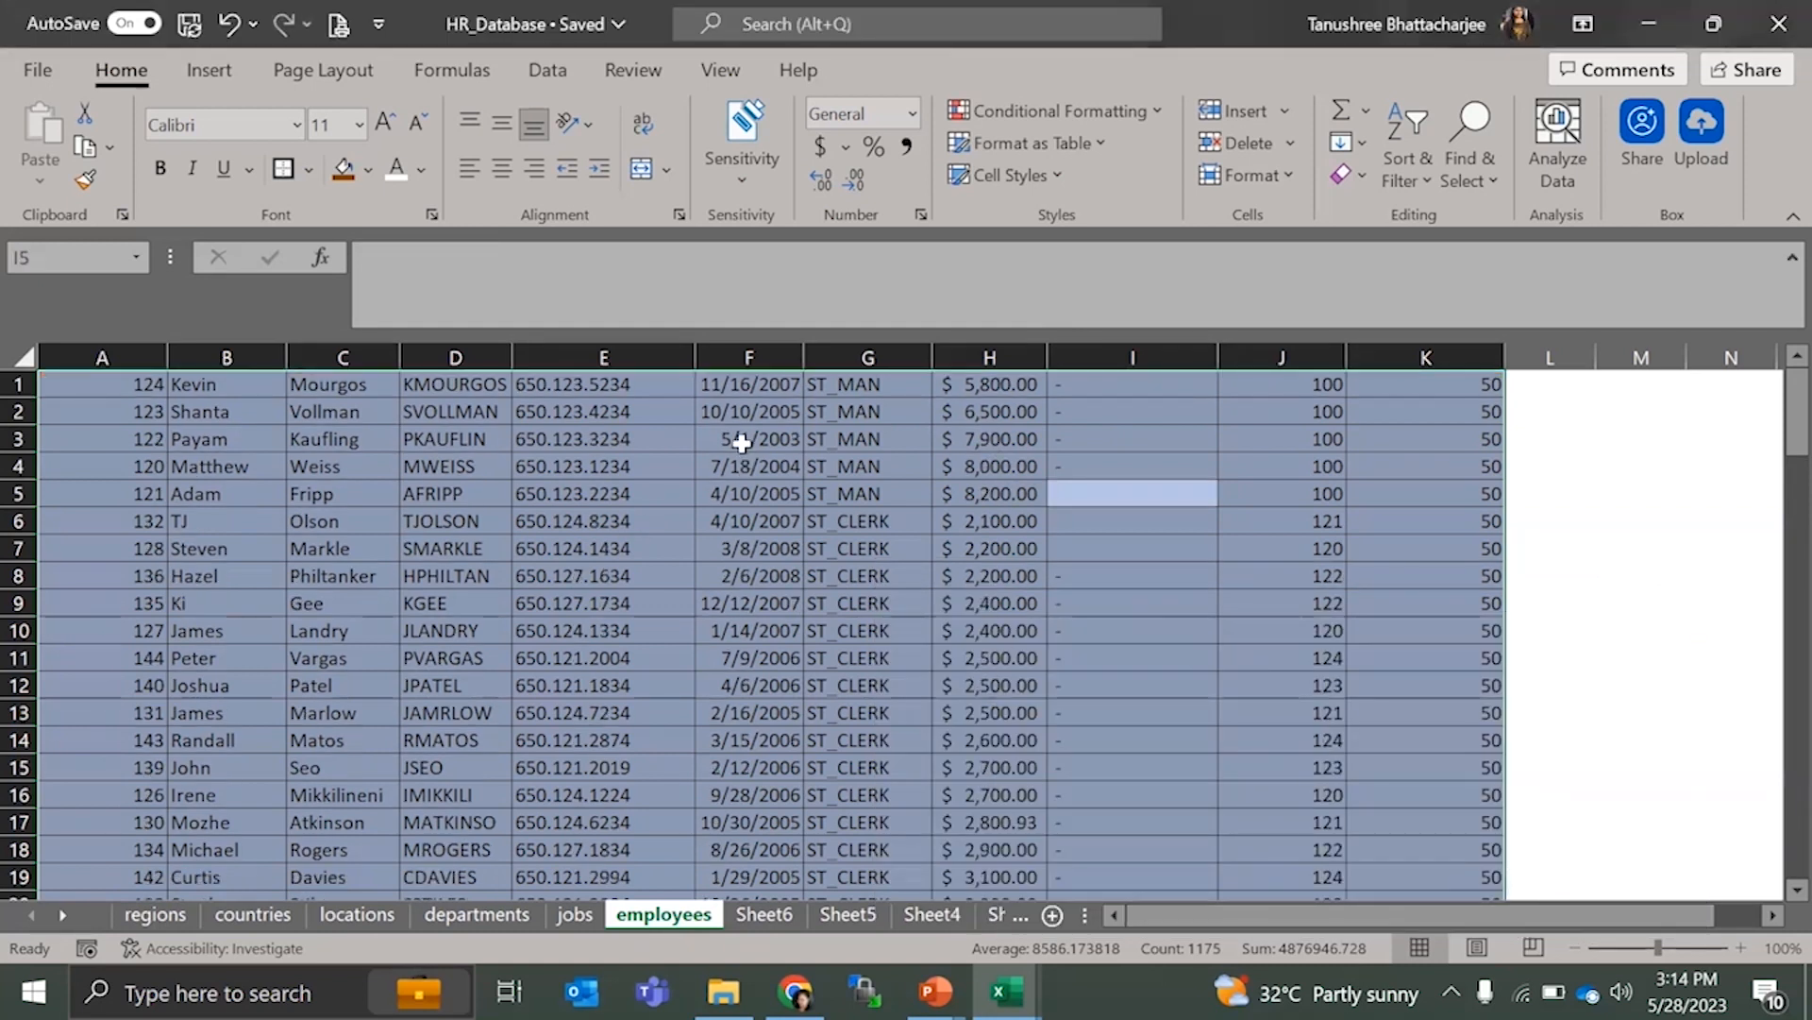
- Look for the header row among the sorted records and undo the sort made without headers
scroll(1086, 543, down, 7)
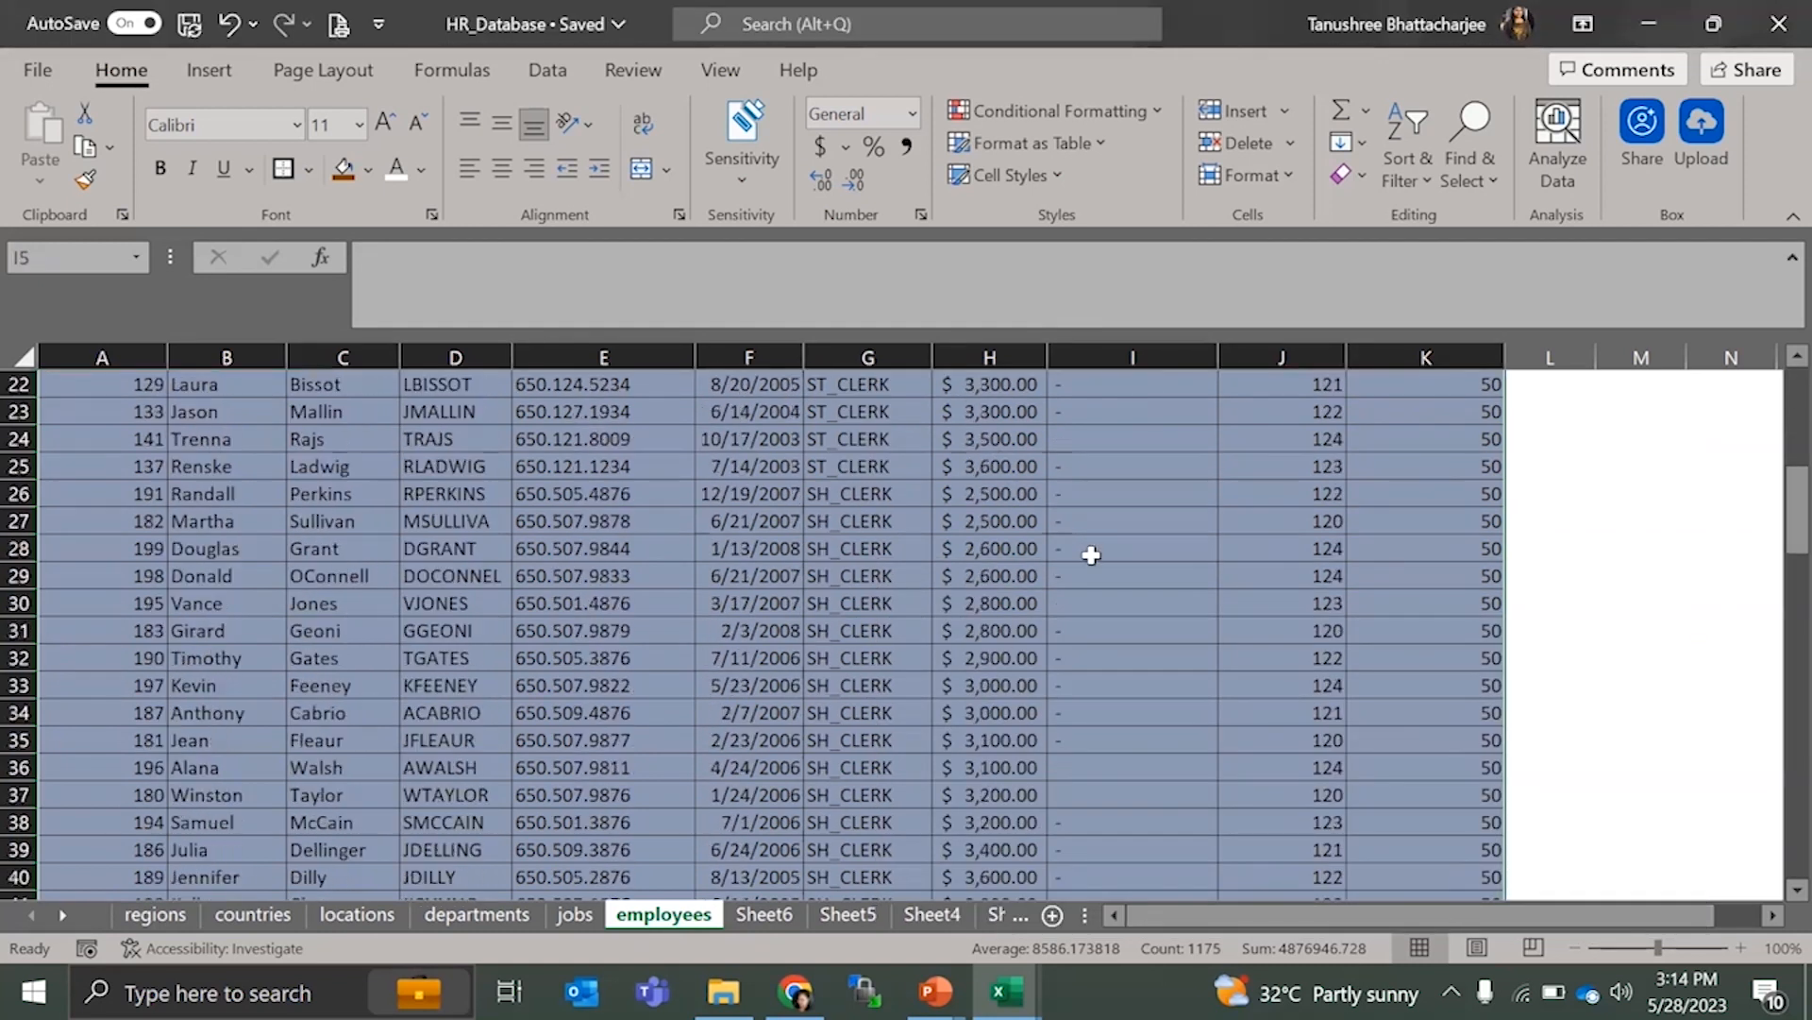
scroll(1092, 555, down, 18)
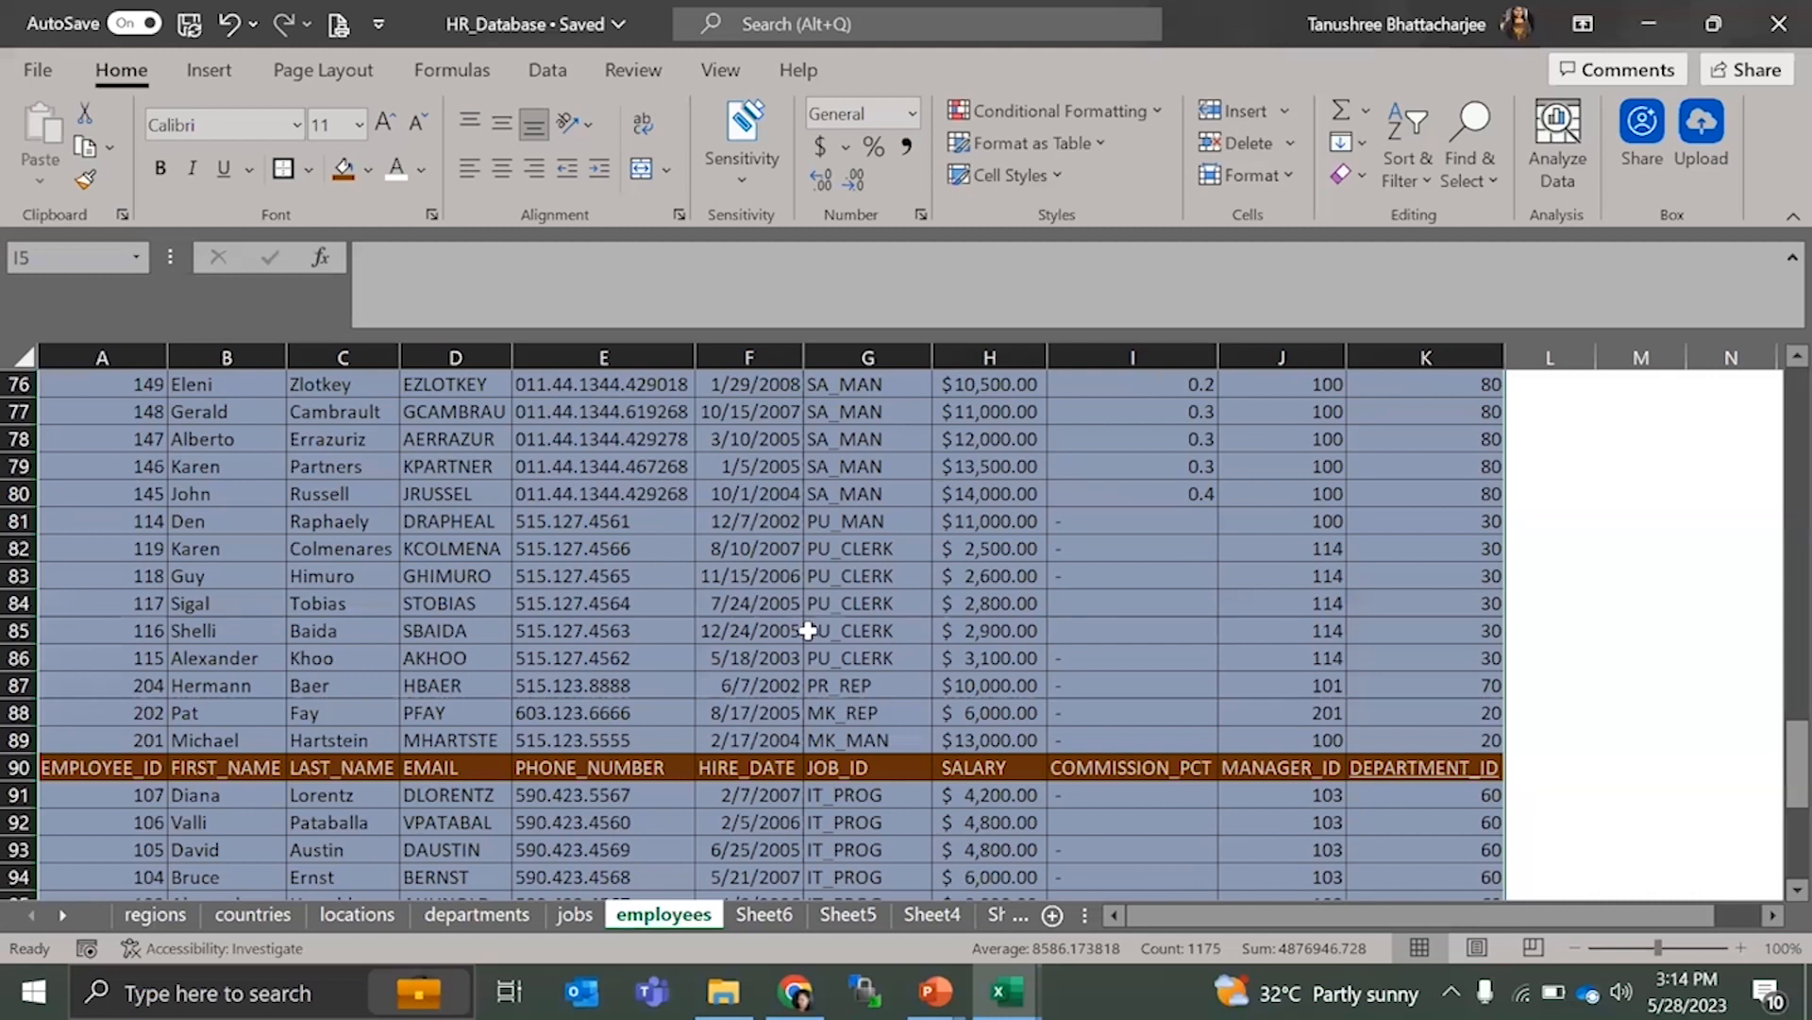
scroll(809, 627, up, 9)
scroll(839, 793, up, 16)
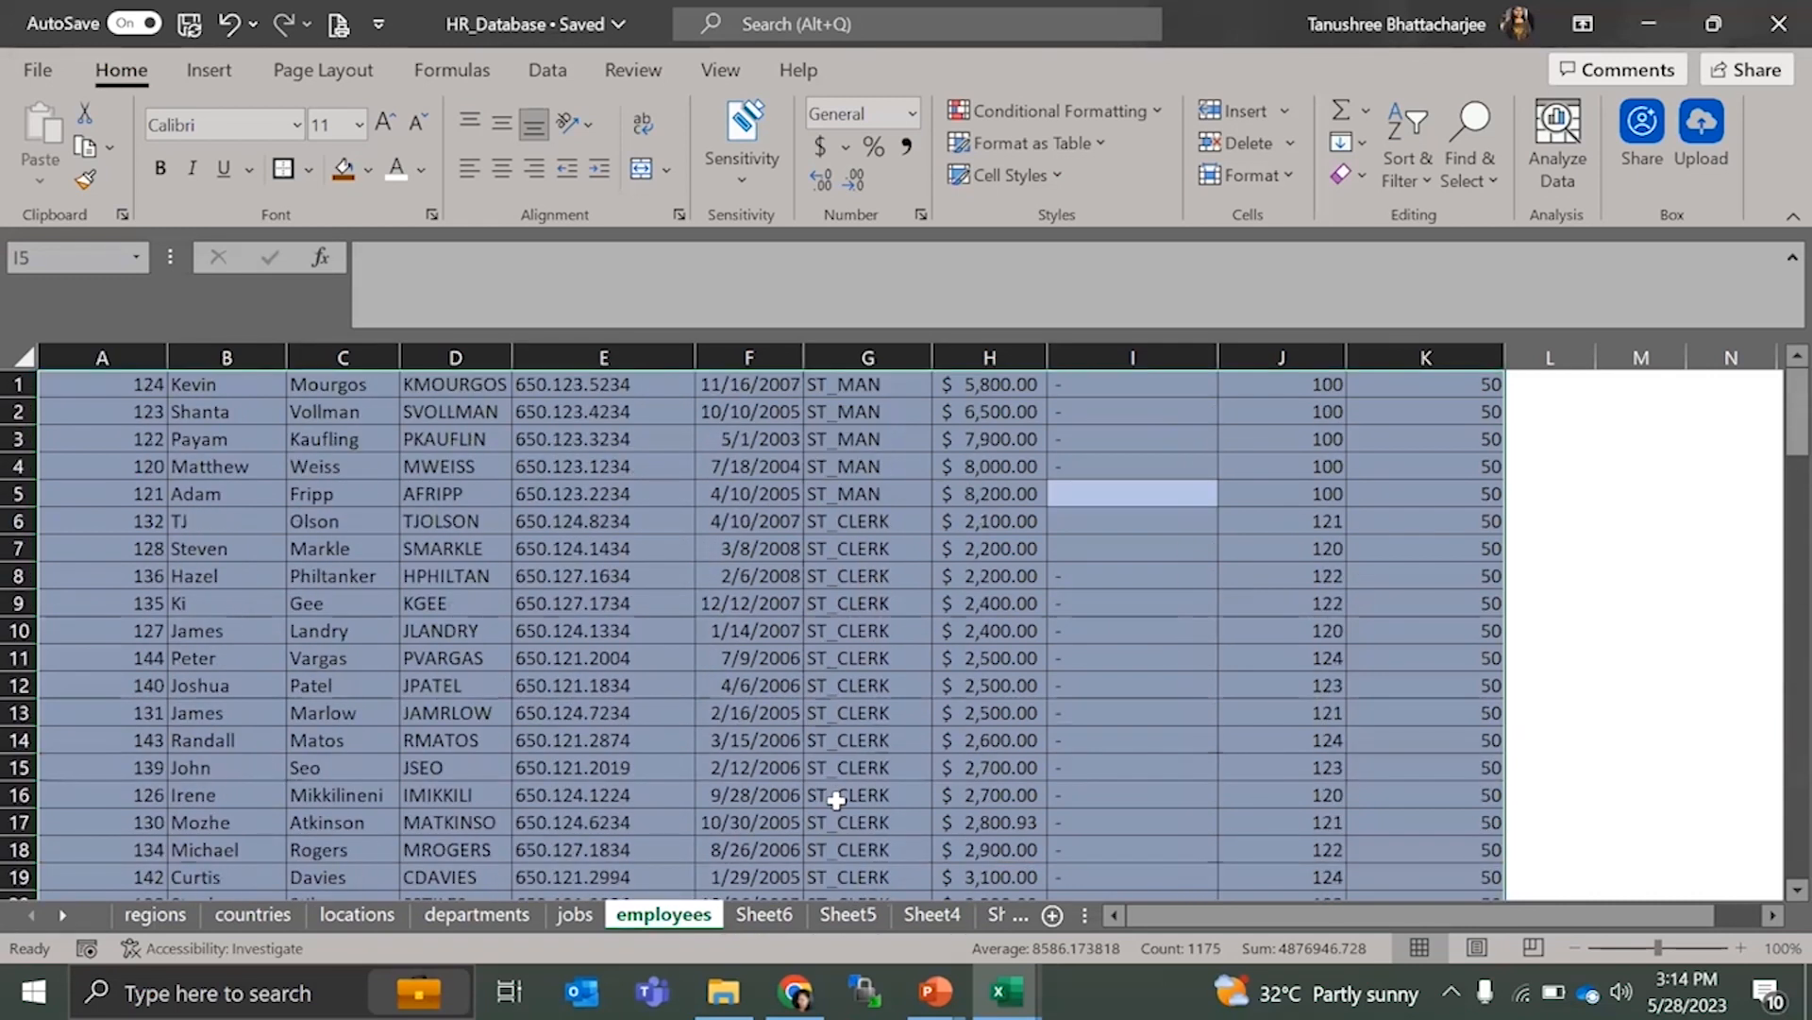
key(ctrl+z)
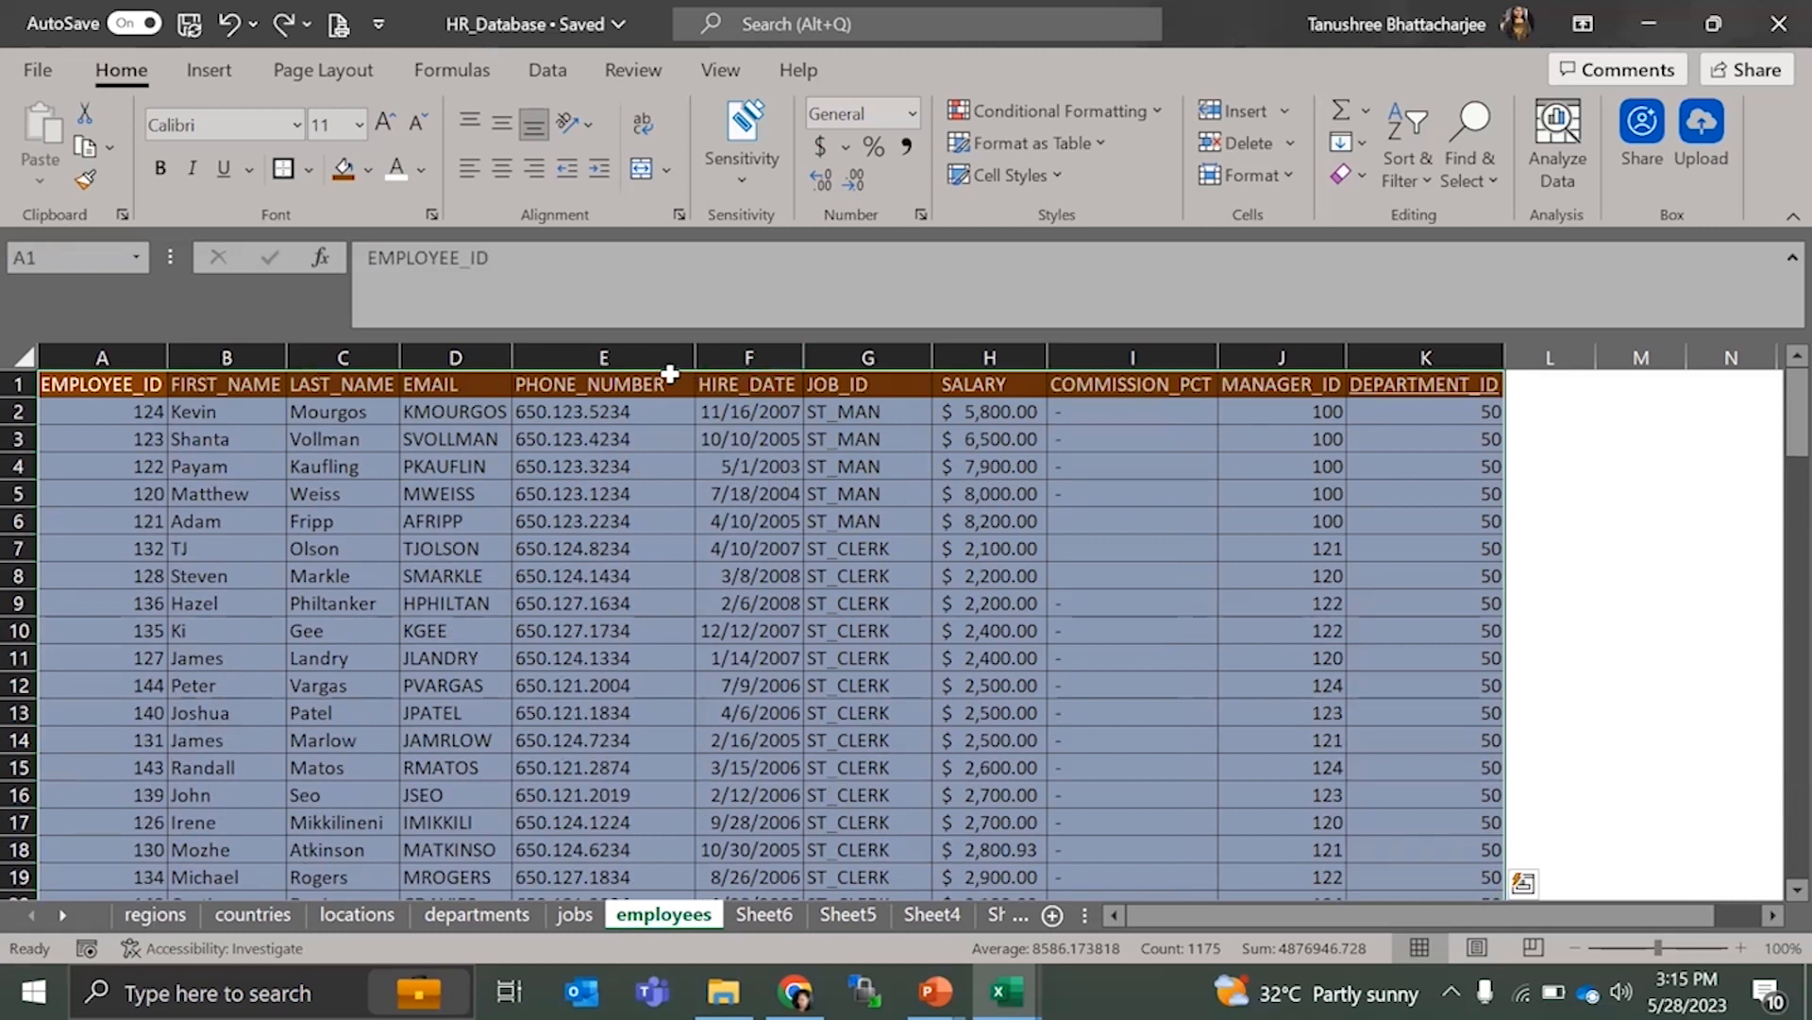
click(1068, 395)
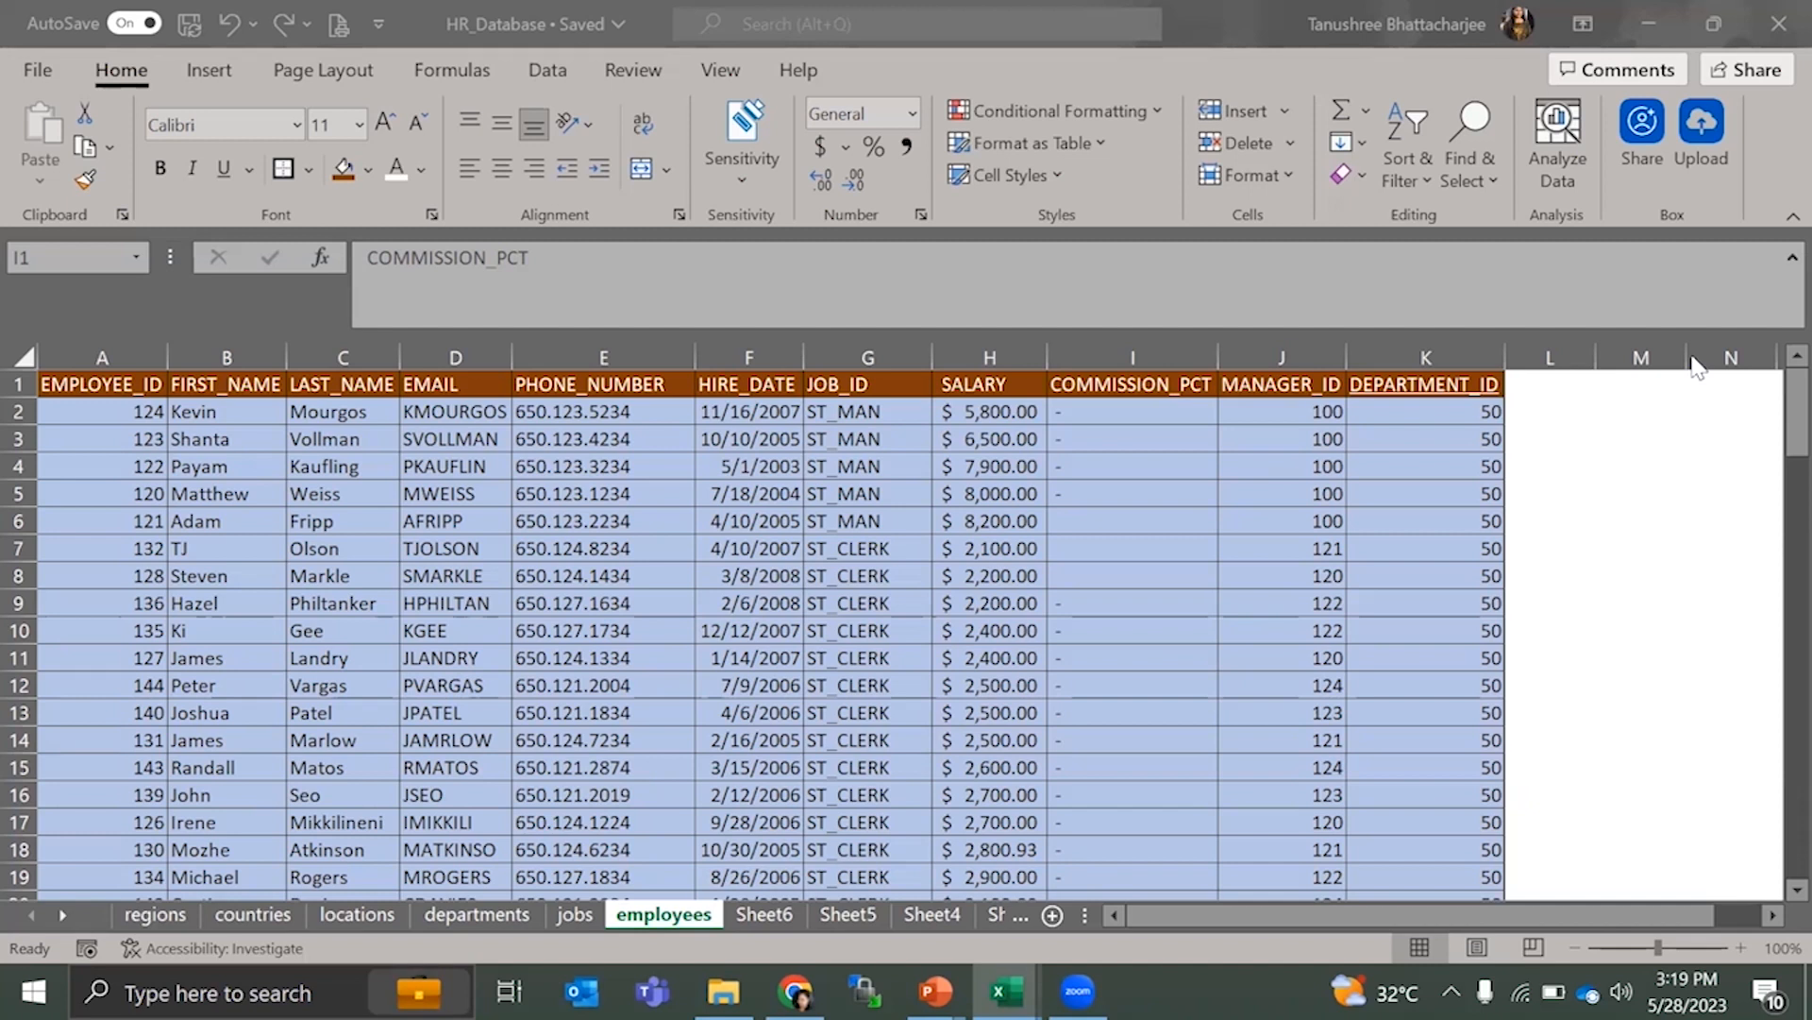
click(1692, 356)
click(1692, 357)
click(1423, 470)
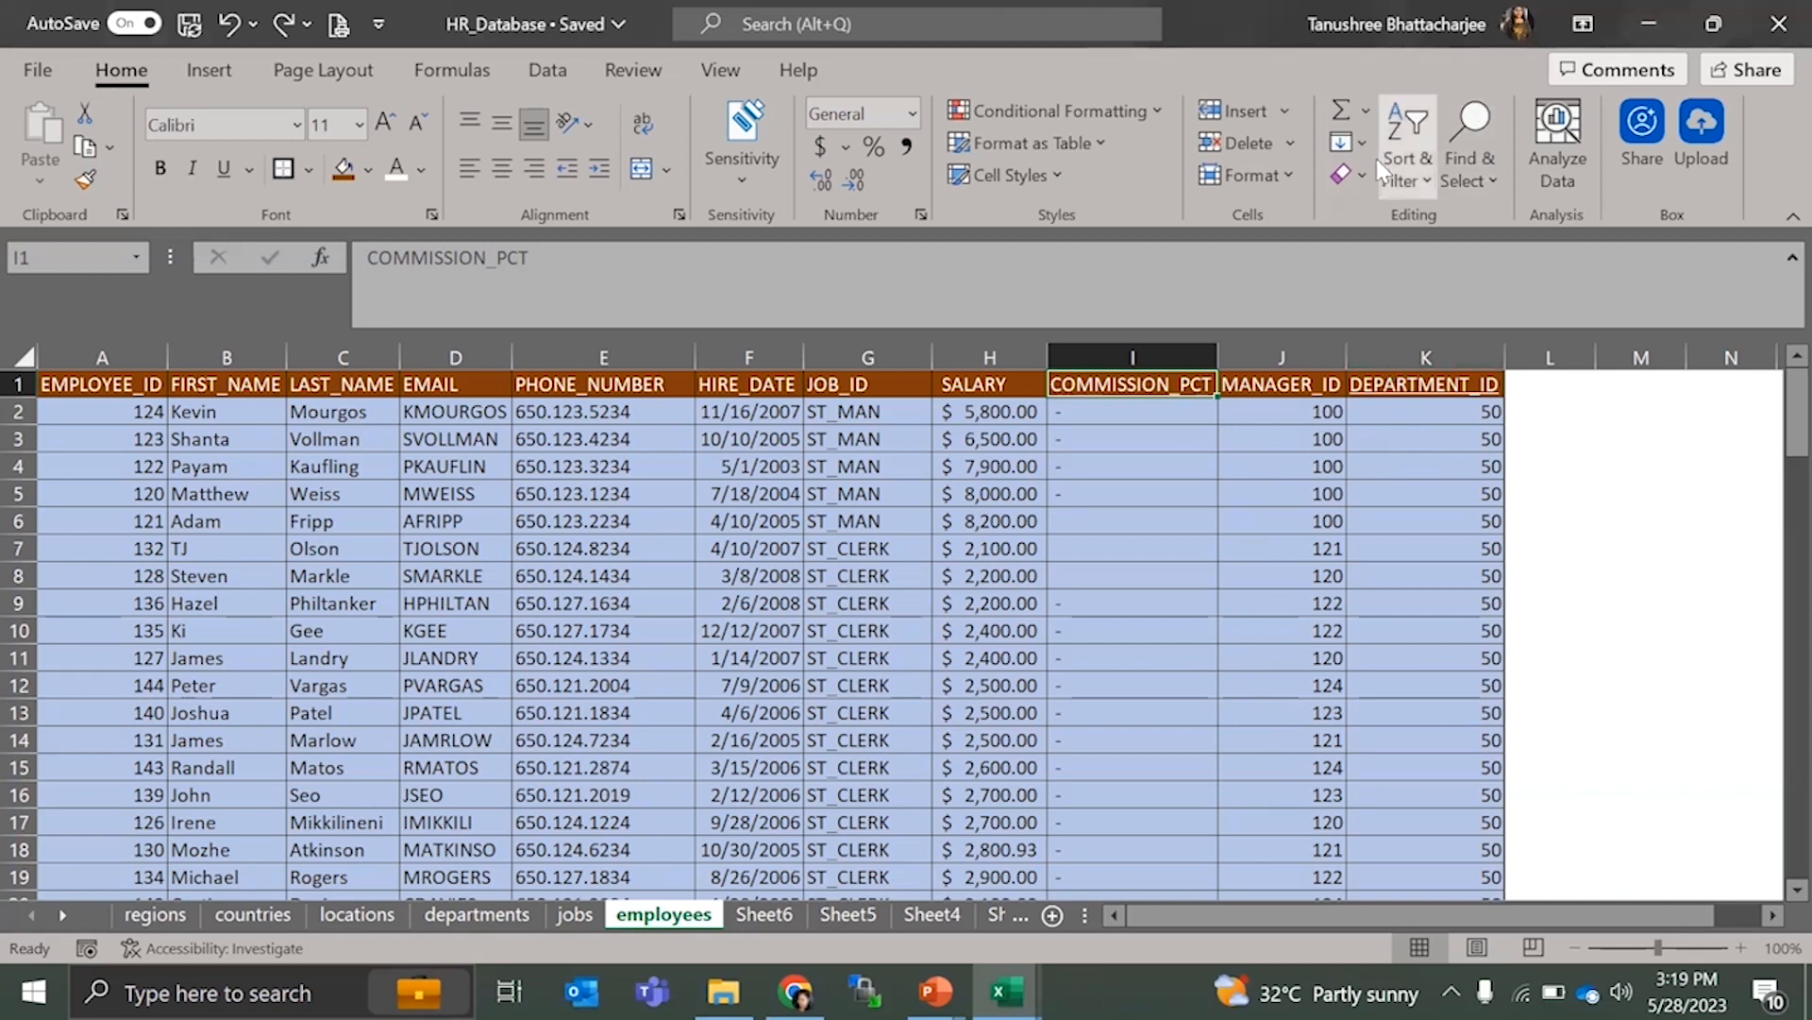
click(1437, 169)
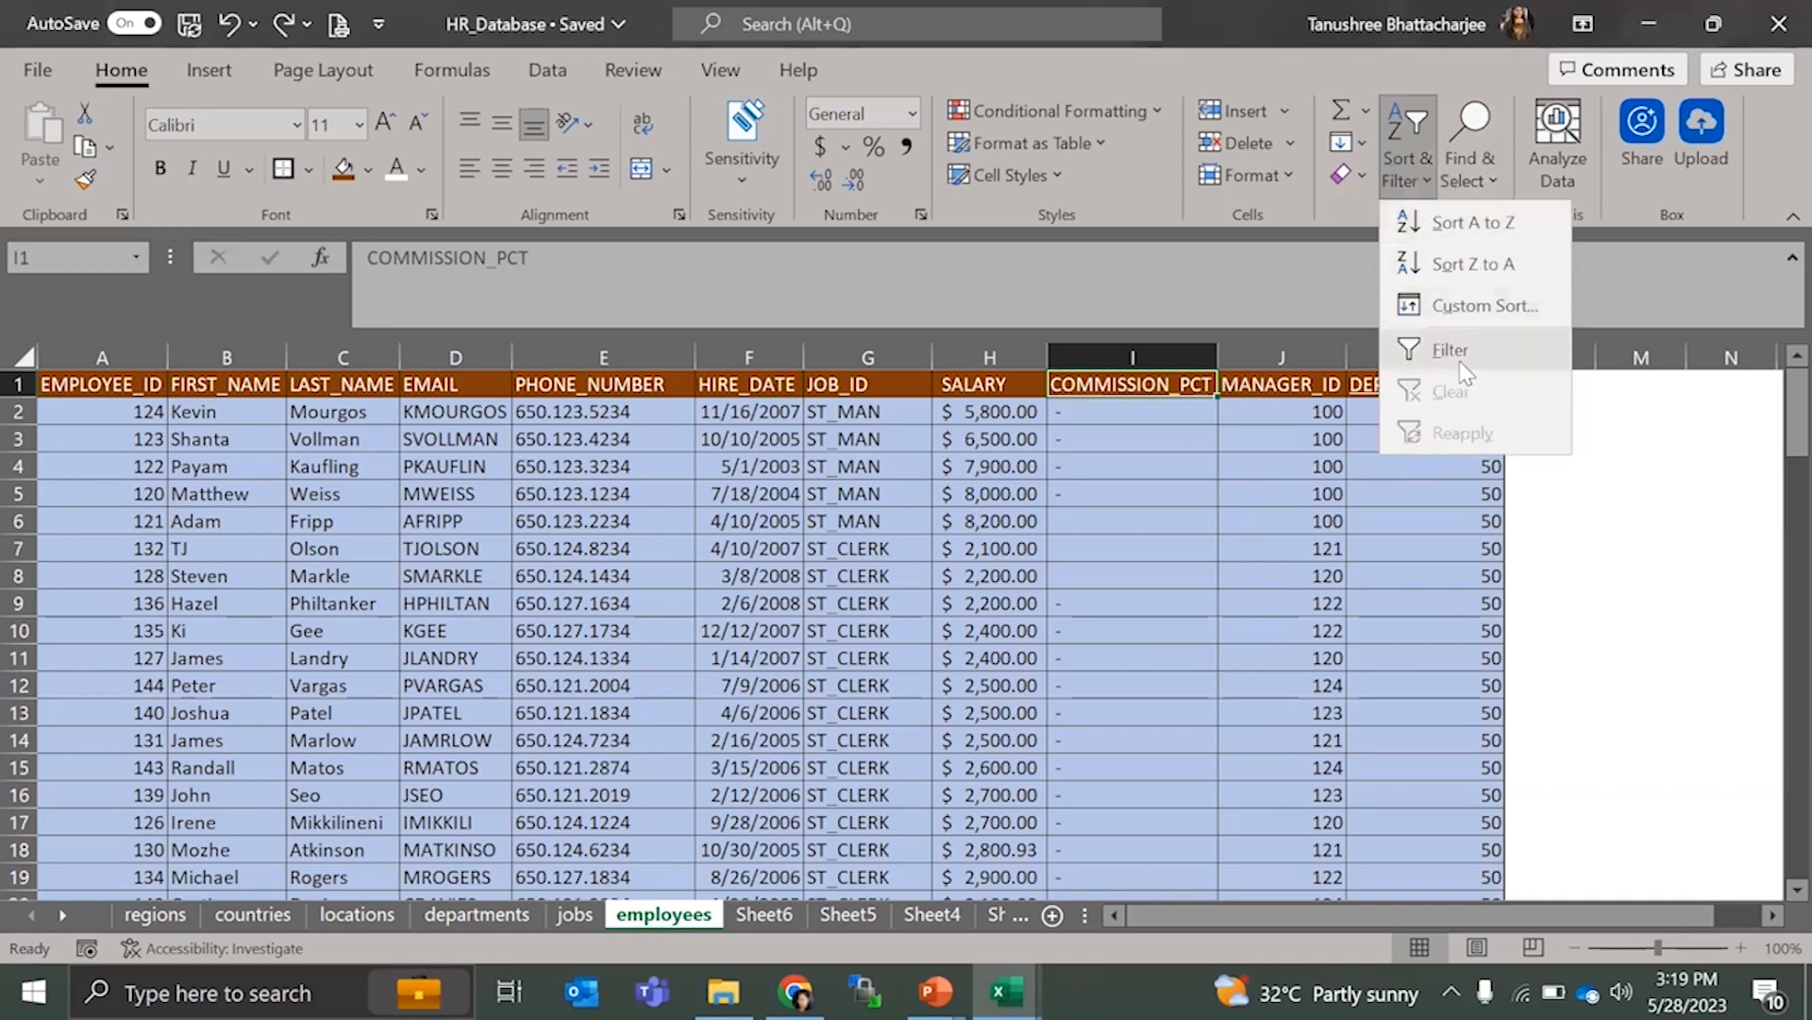
click(1257, 463)
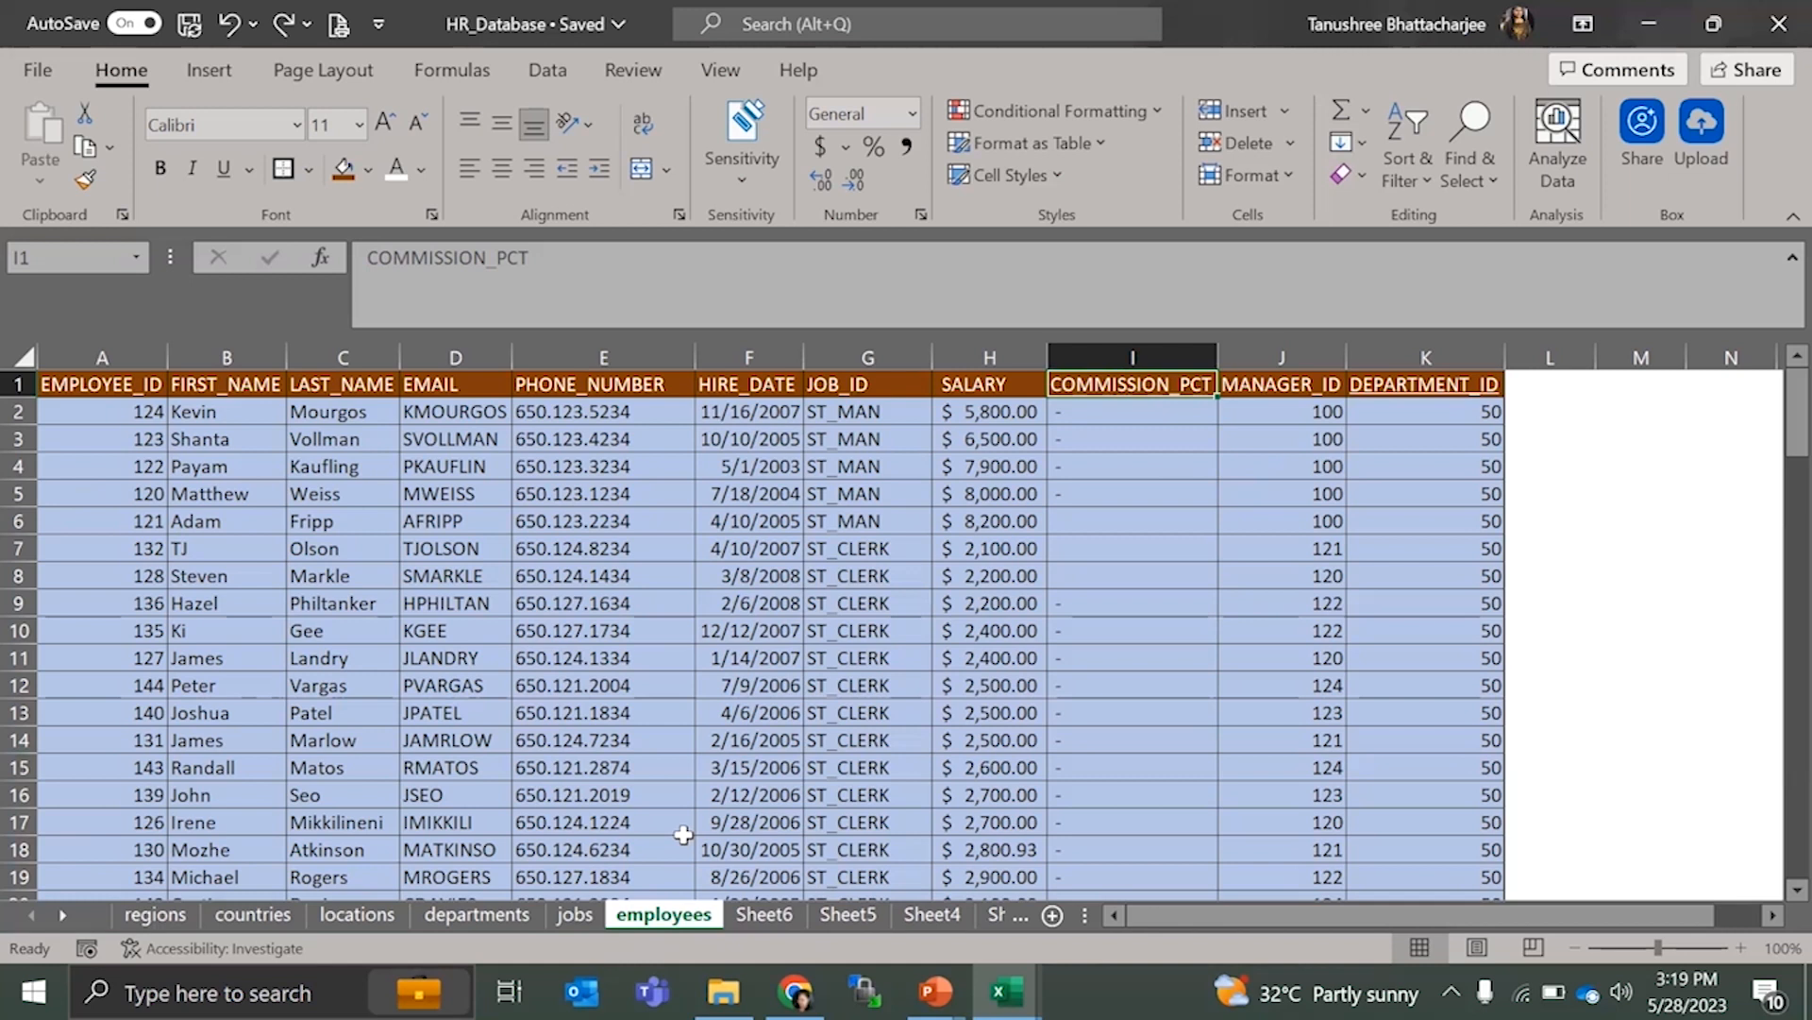
- Go through the employee table column by column, from EMPLOYEE_ID to SALARY
click(113, 393)
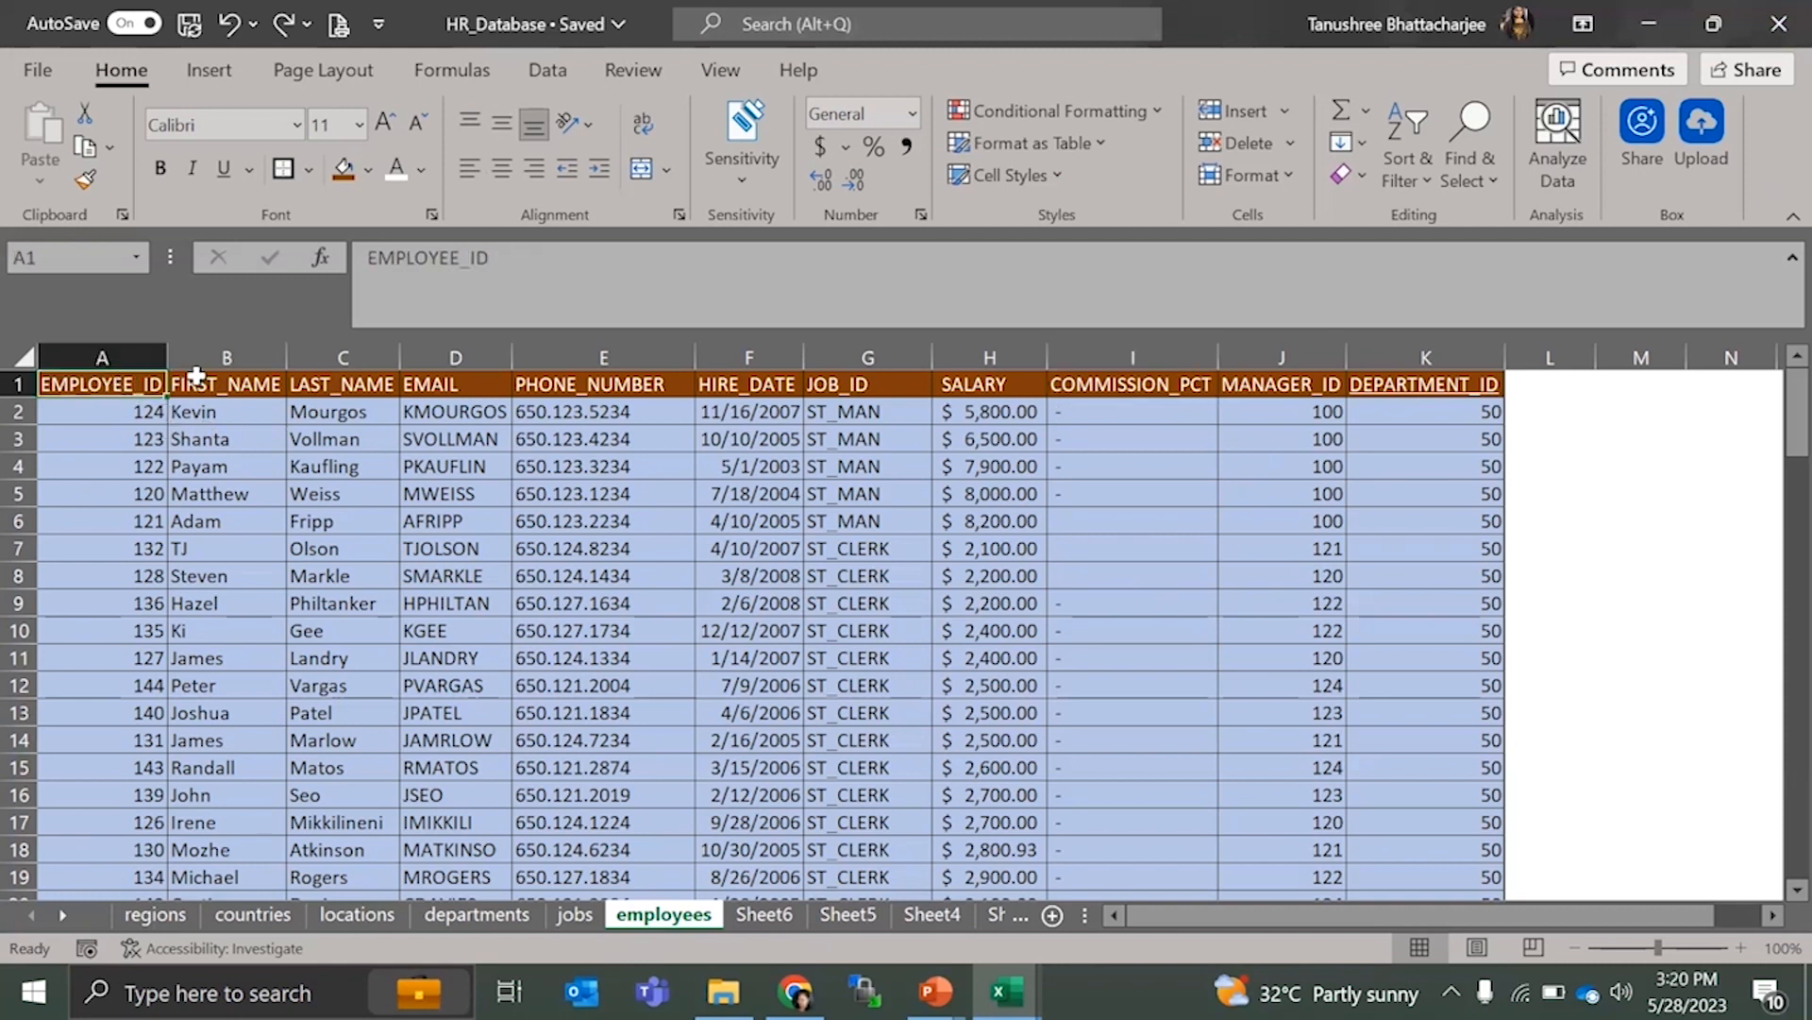
click(223, 357)
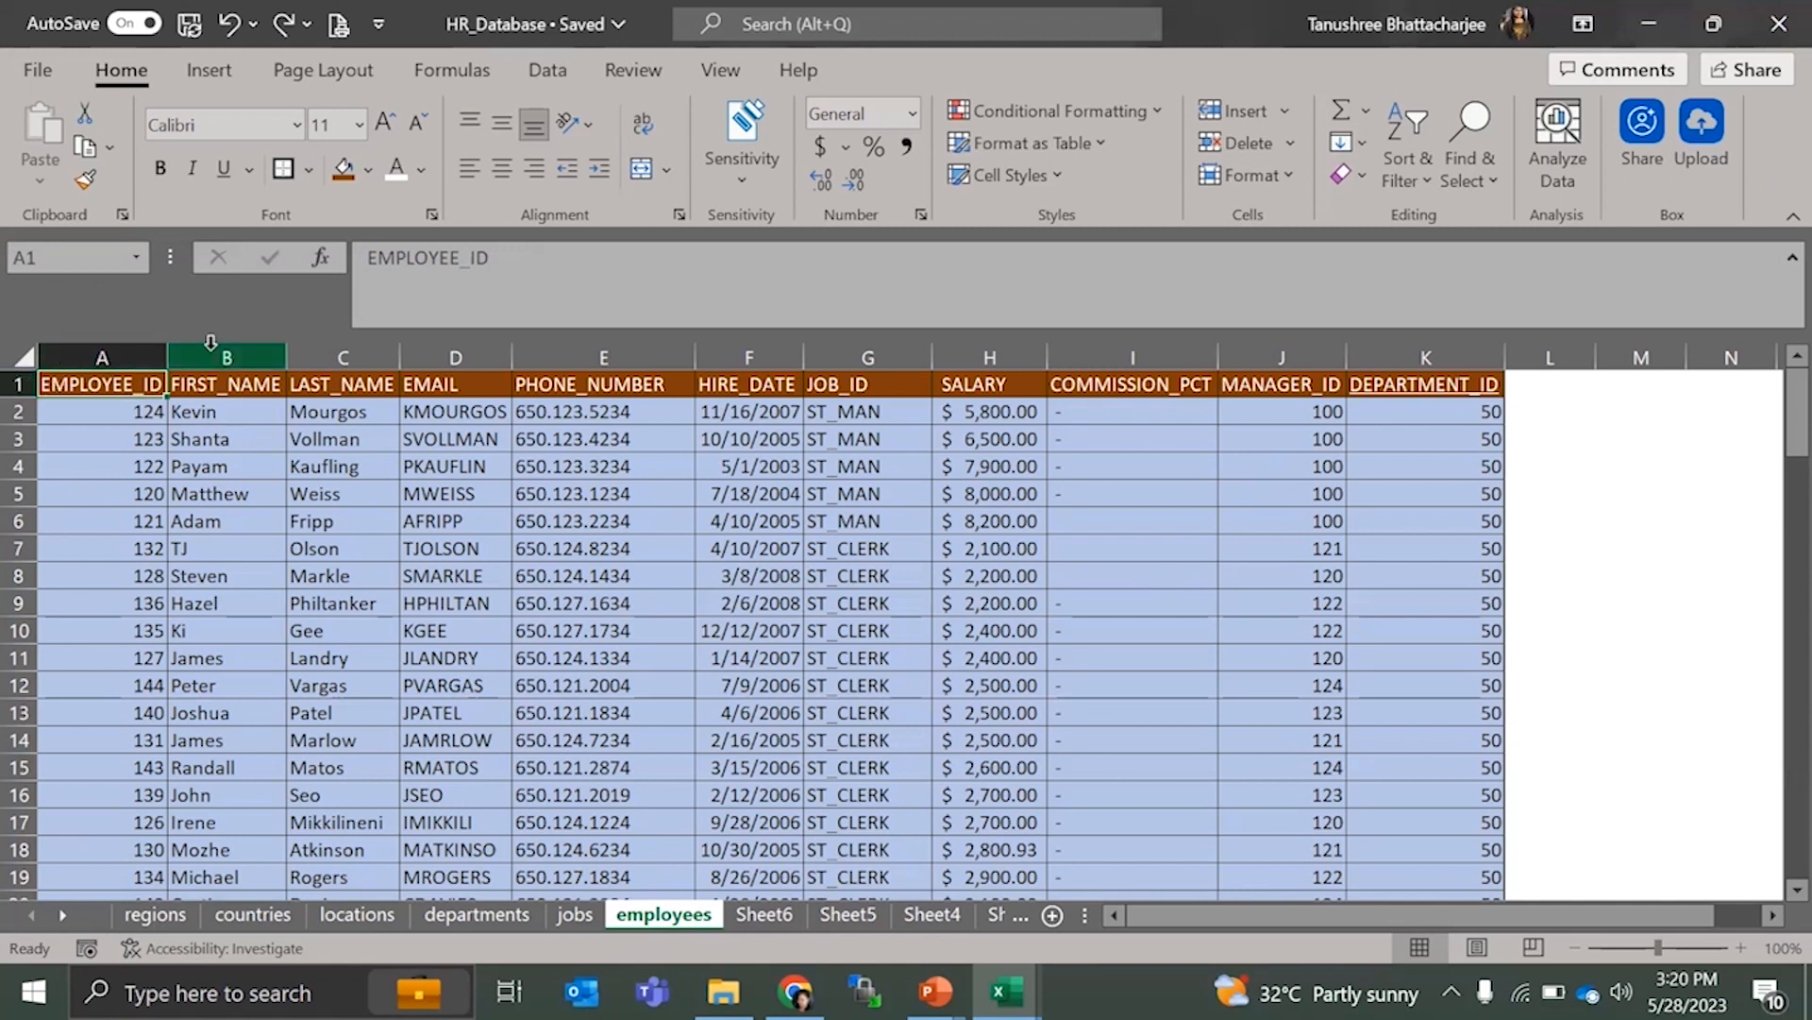
click(211, 345)
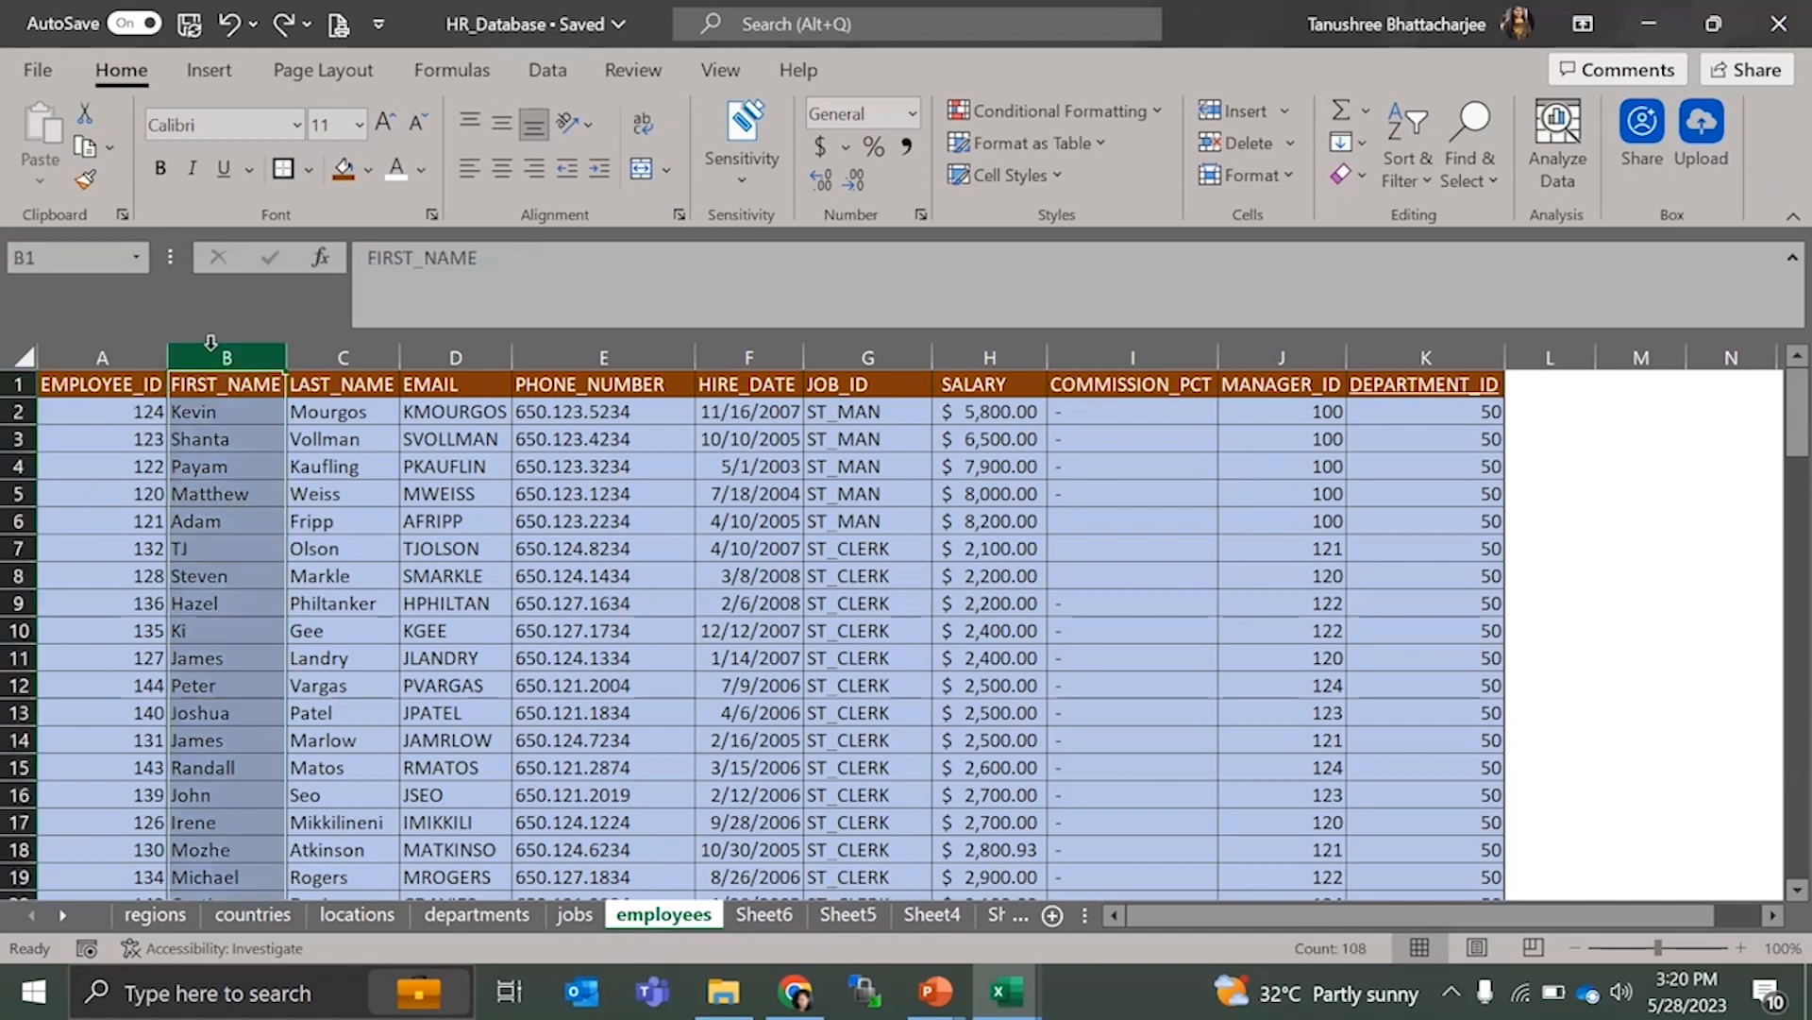
click(344, 356)
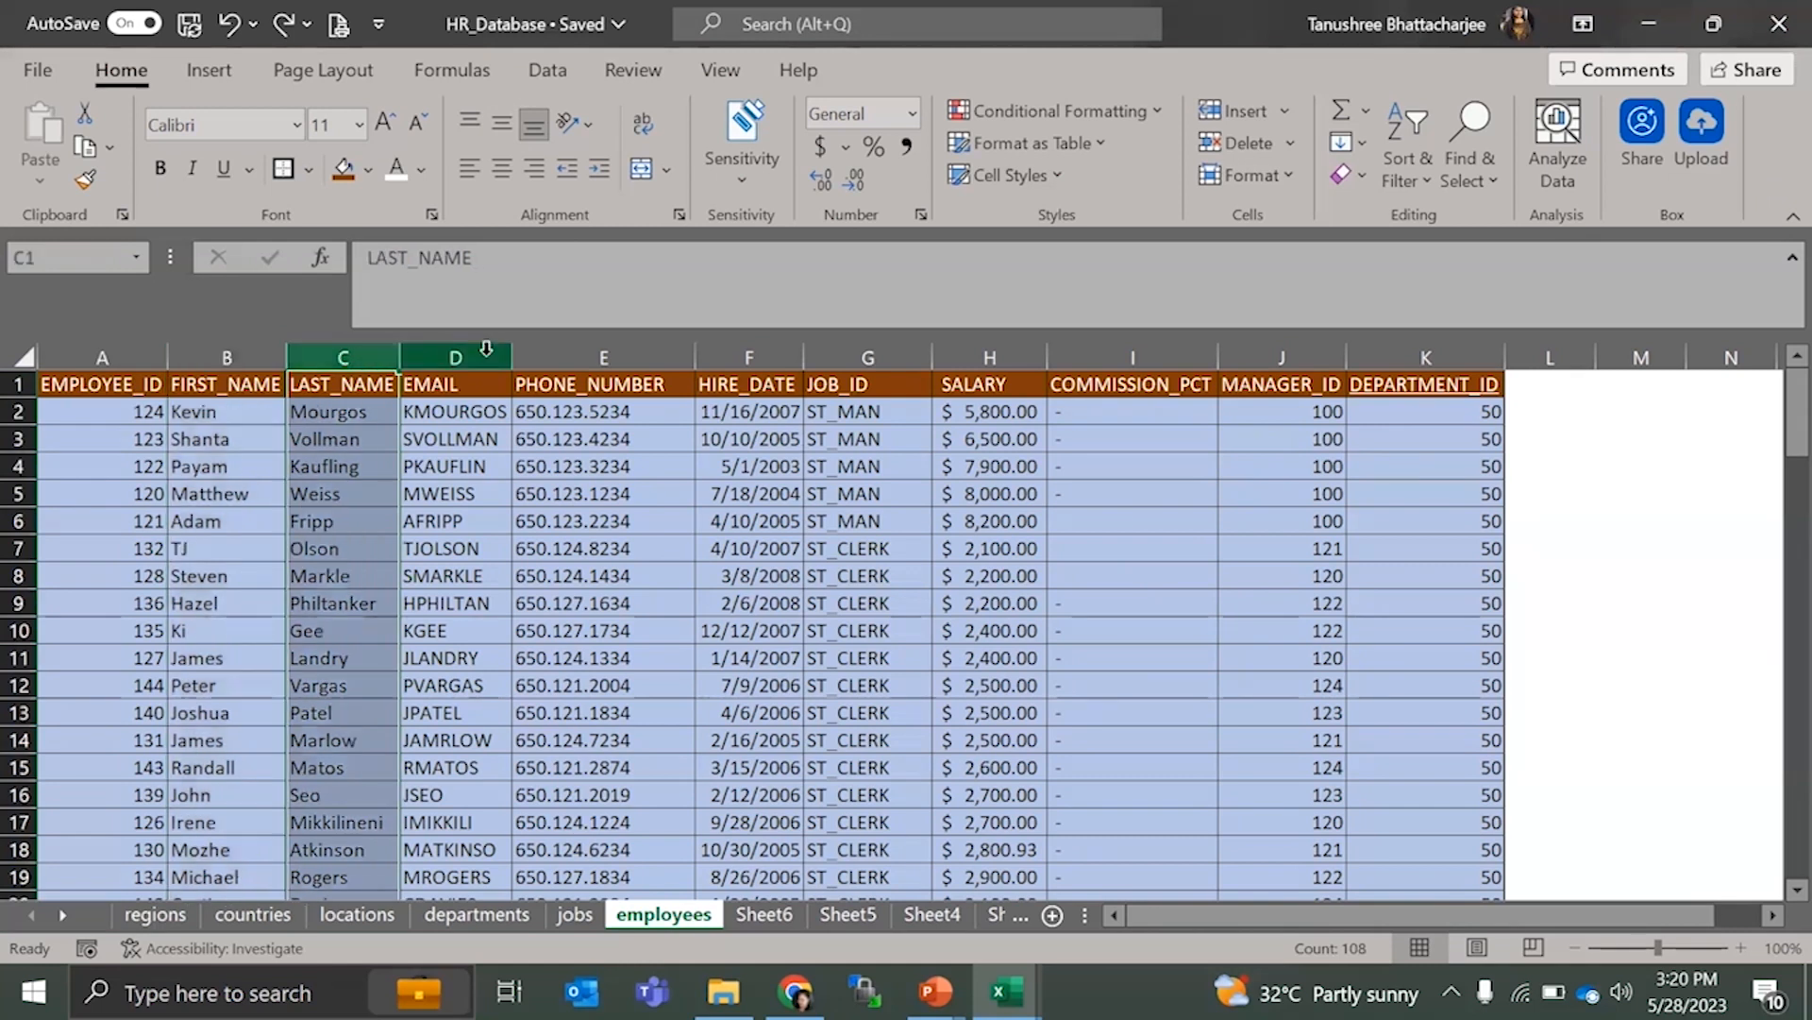
click(486, 349)
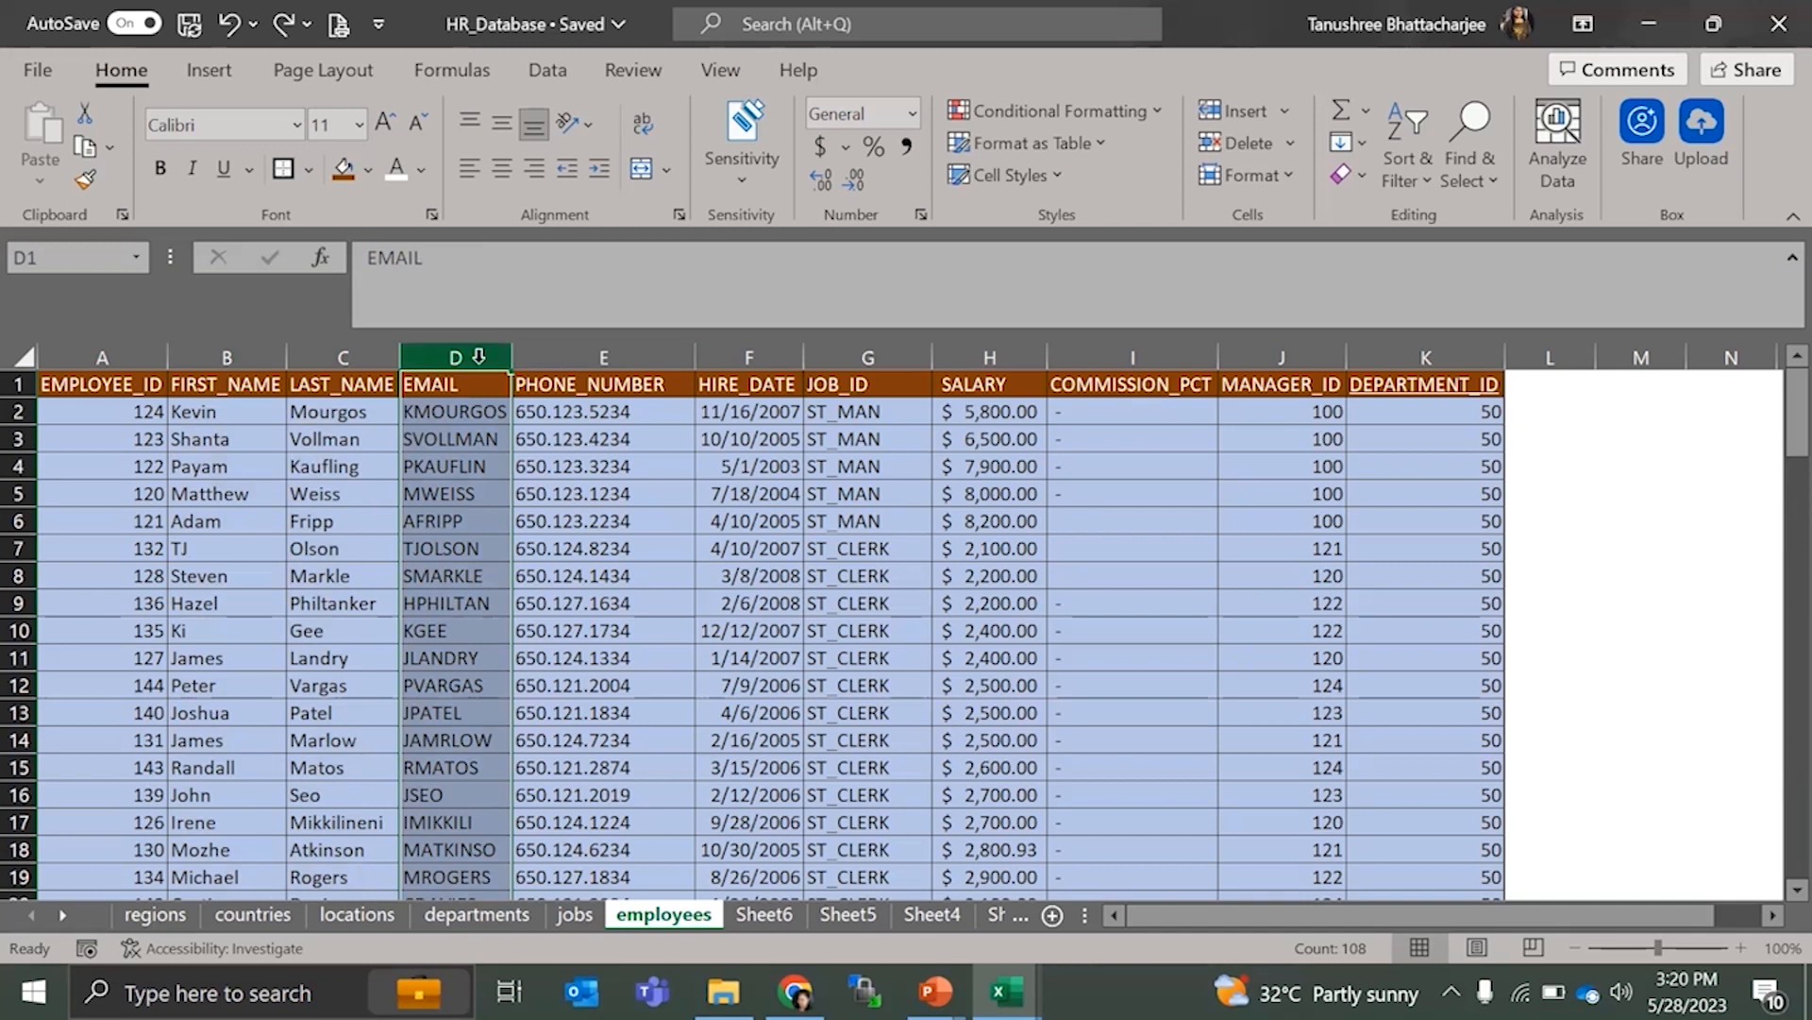
click(604, 350)
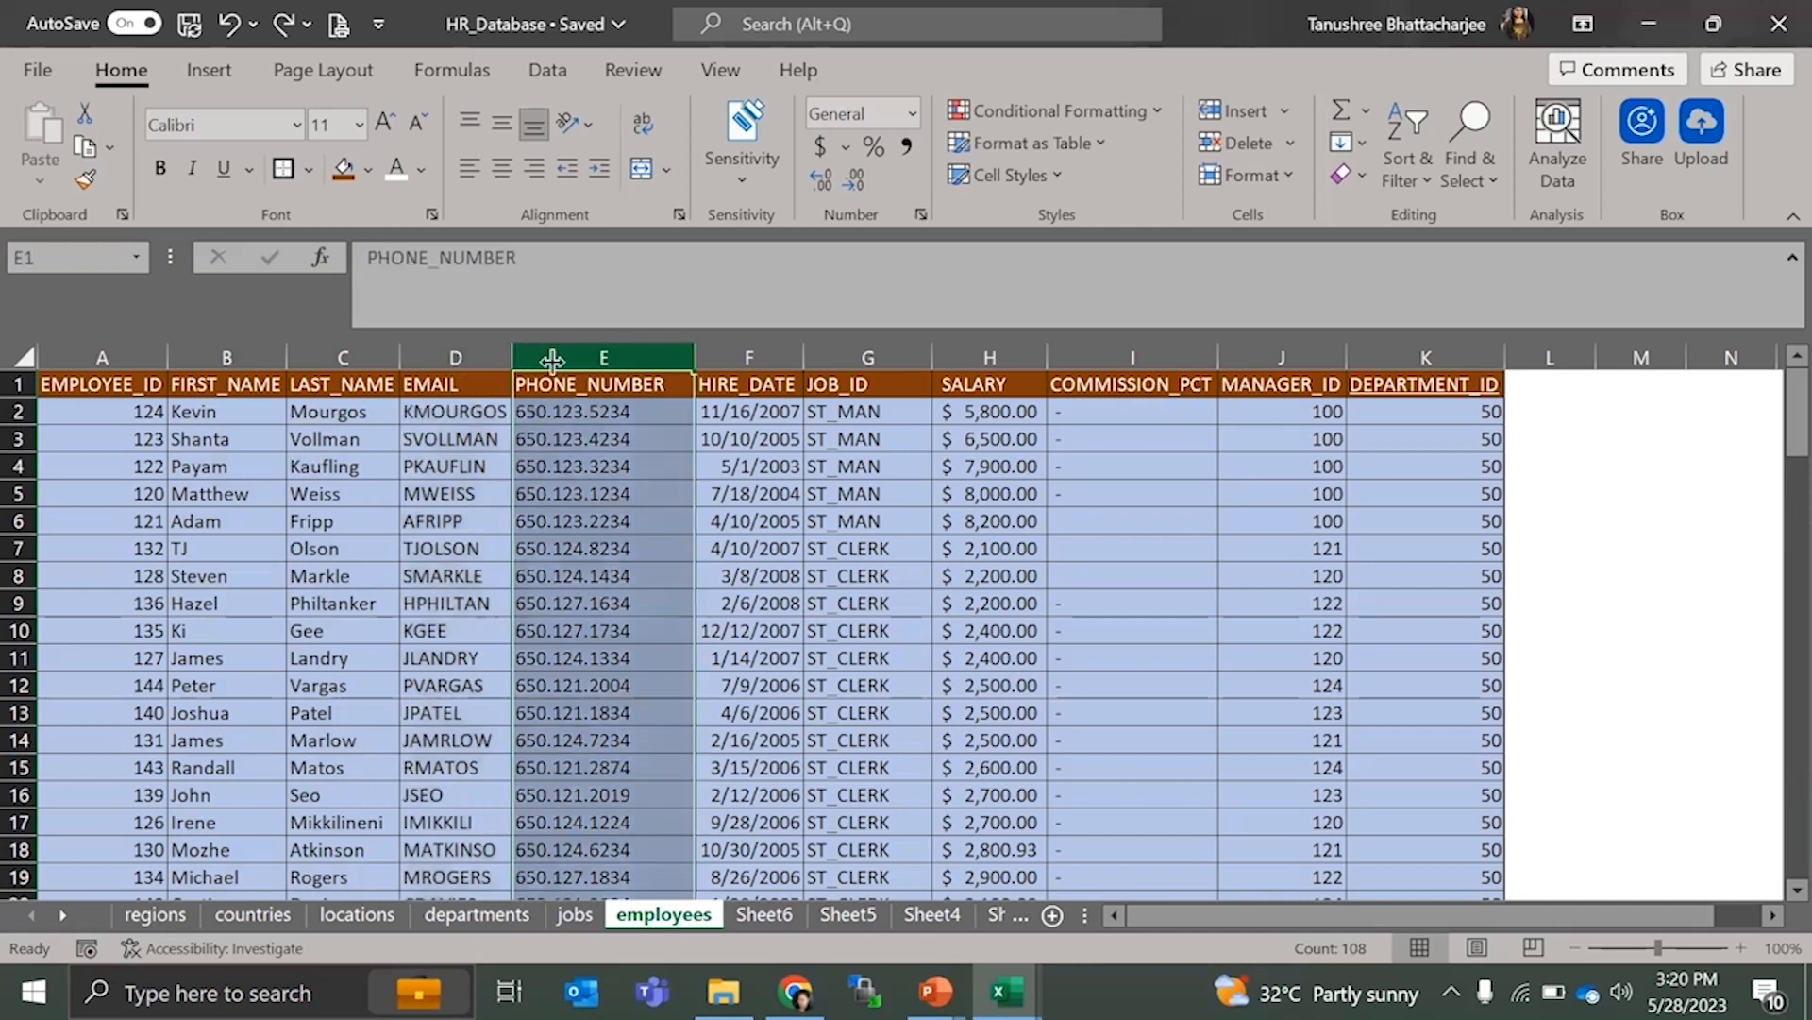
click(762, 357)
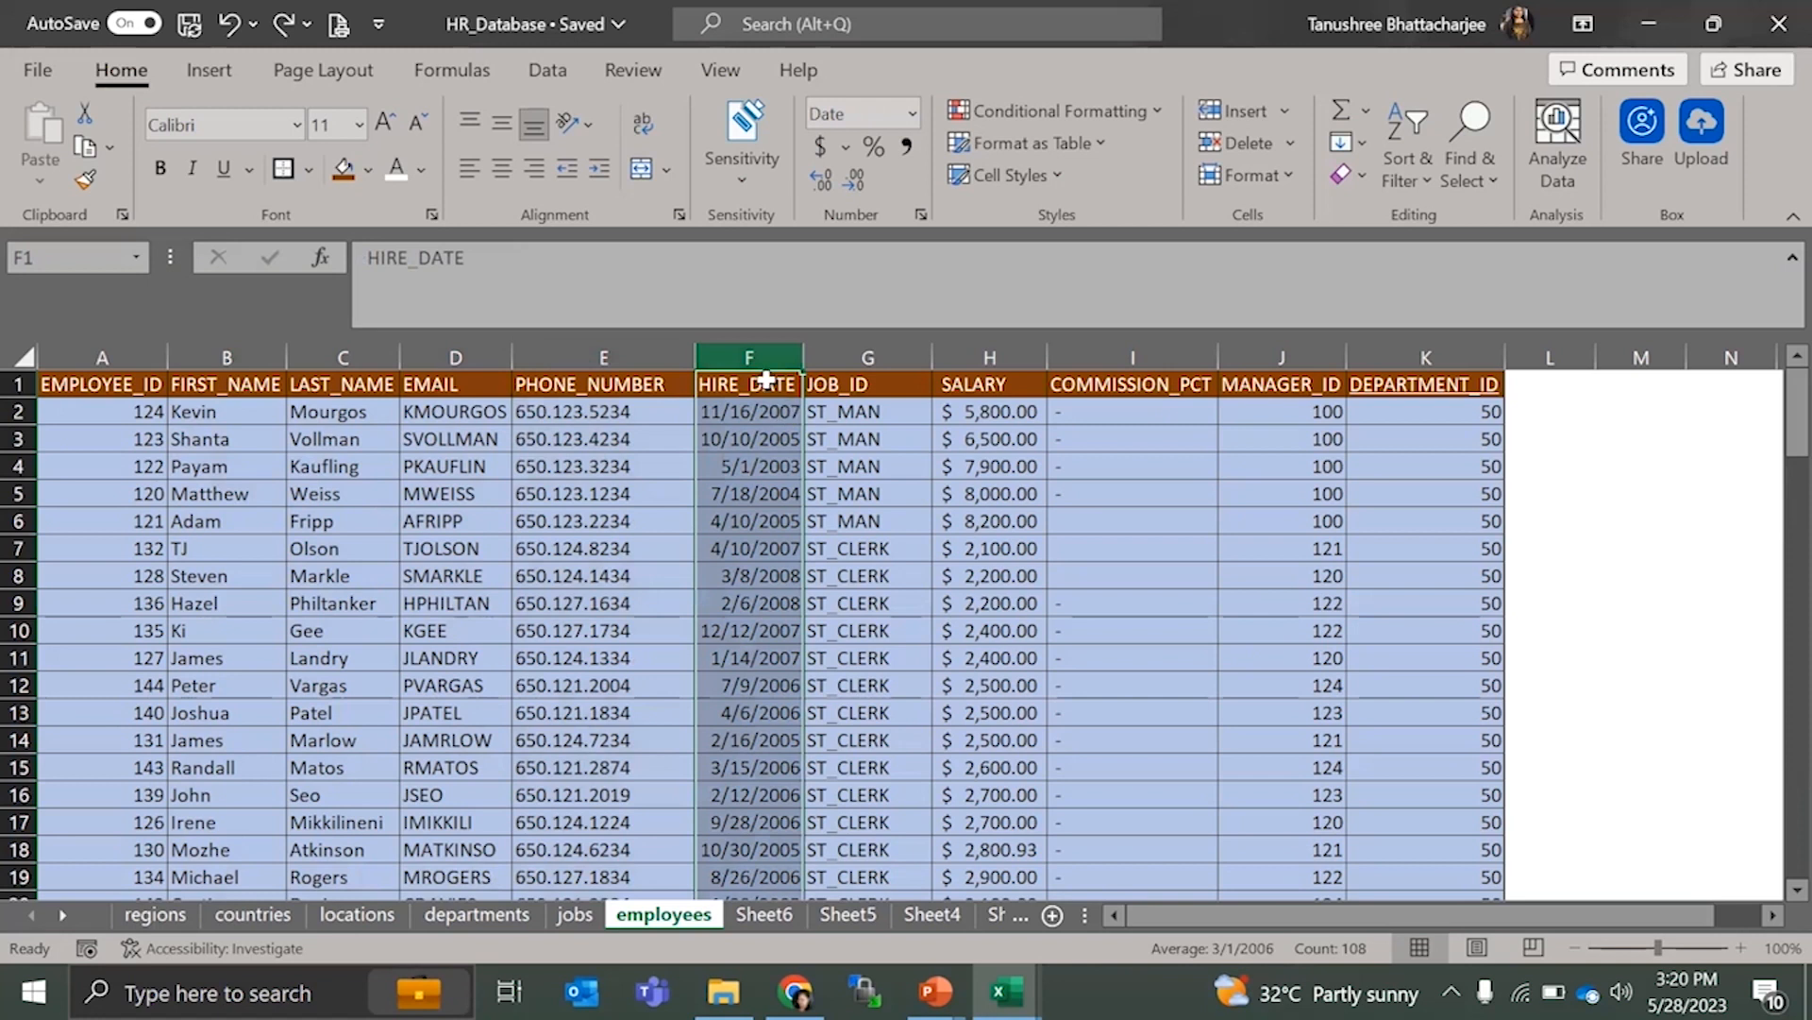
click(856, 356)
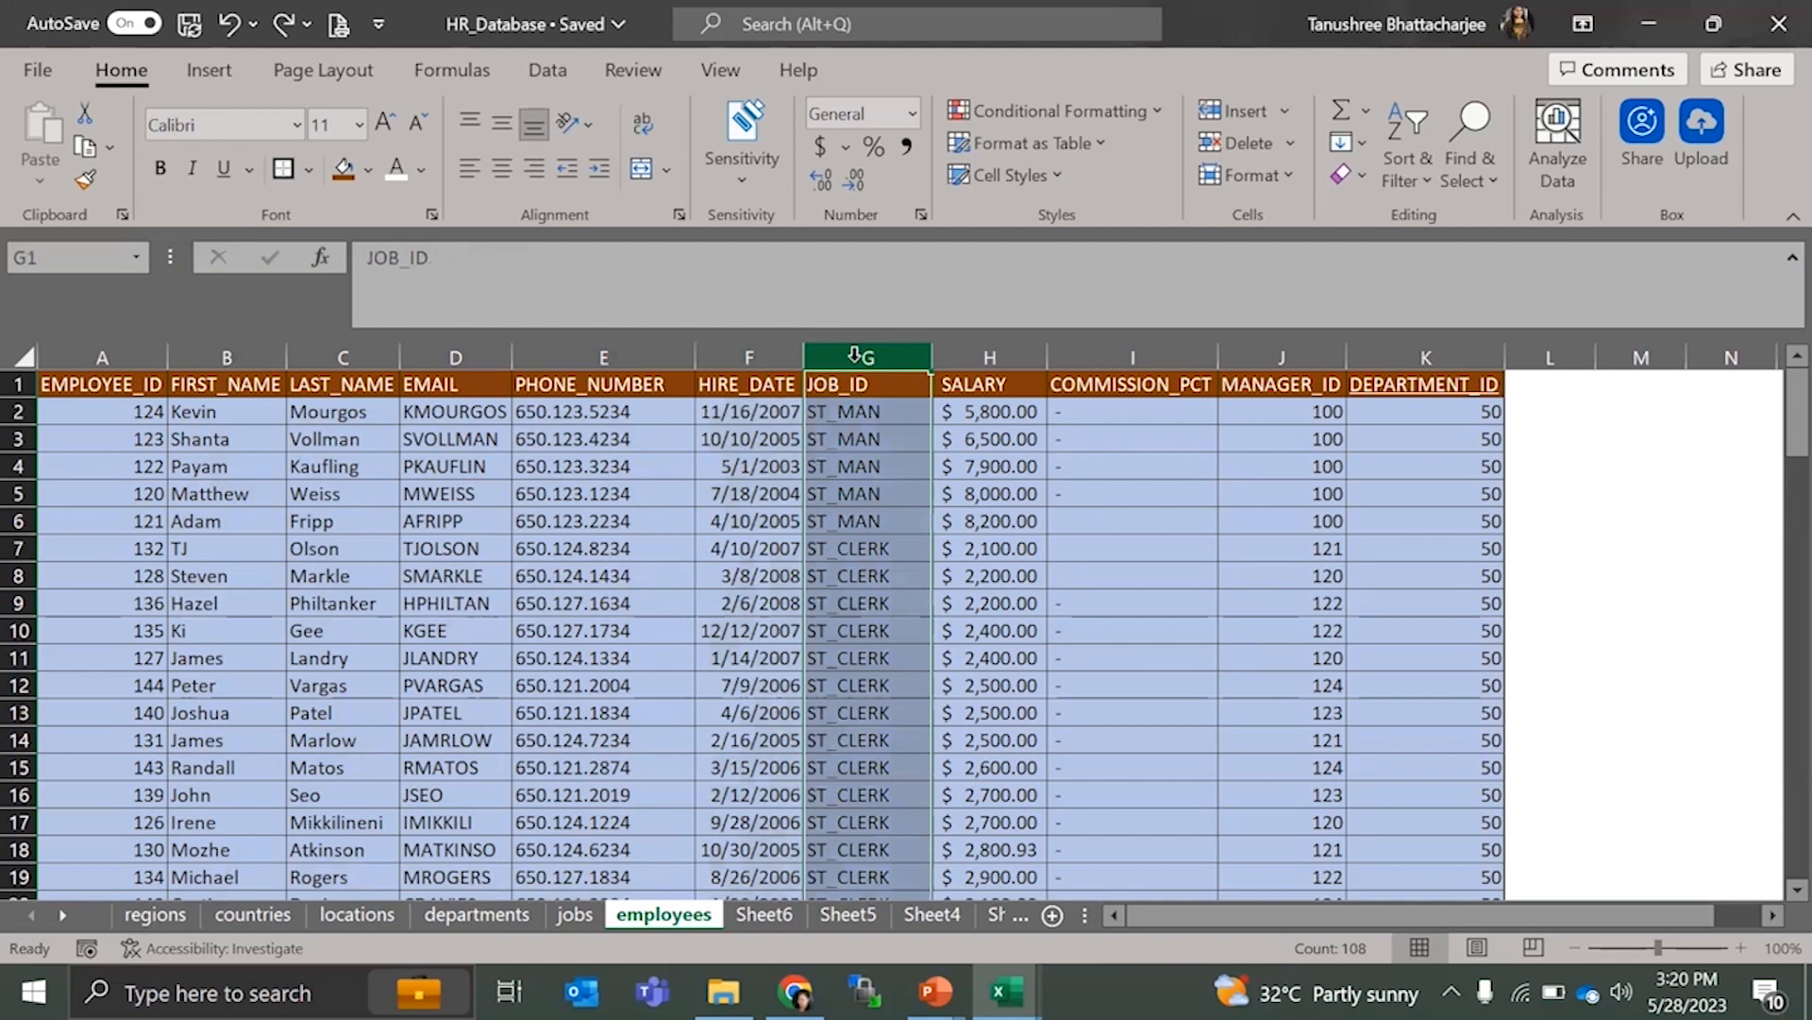
click(985, 356)
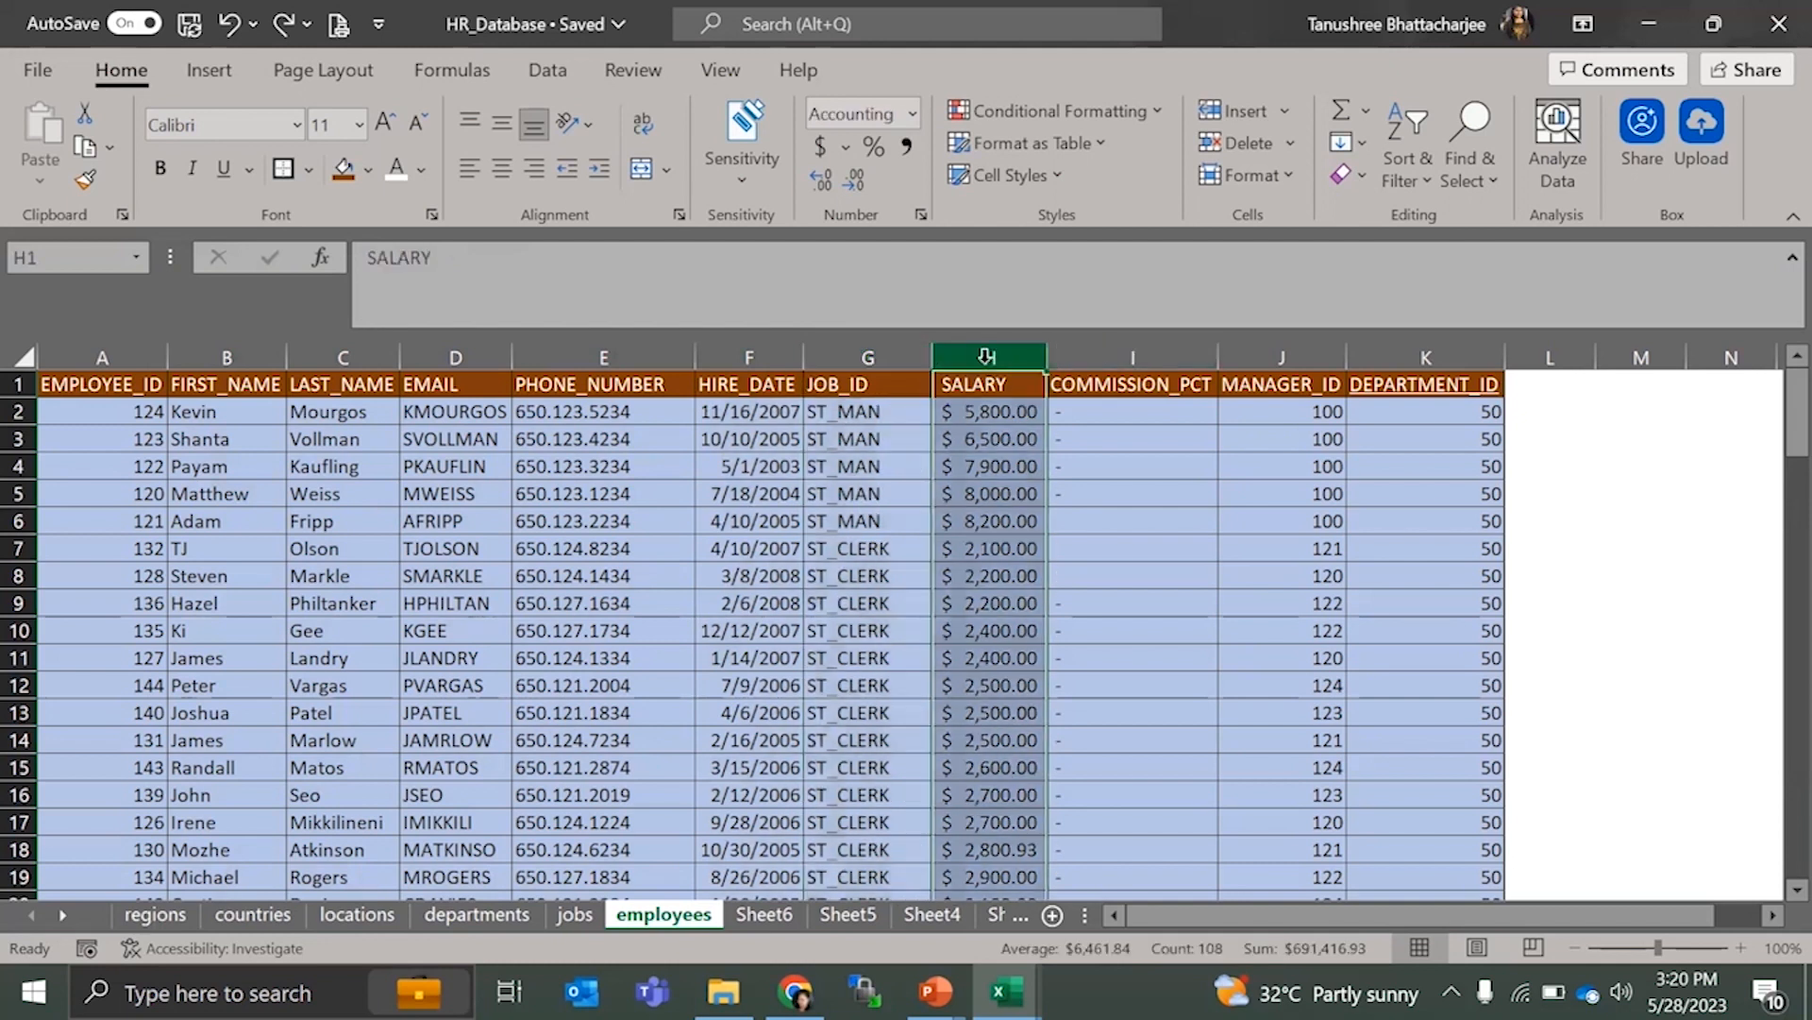
- Examine the JOB_ID entries and continue through the SALARY, COMMISSION_PCT, MANAGER_ID and DEPARTMENT_ID columns
click(841, 356)
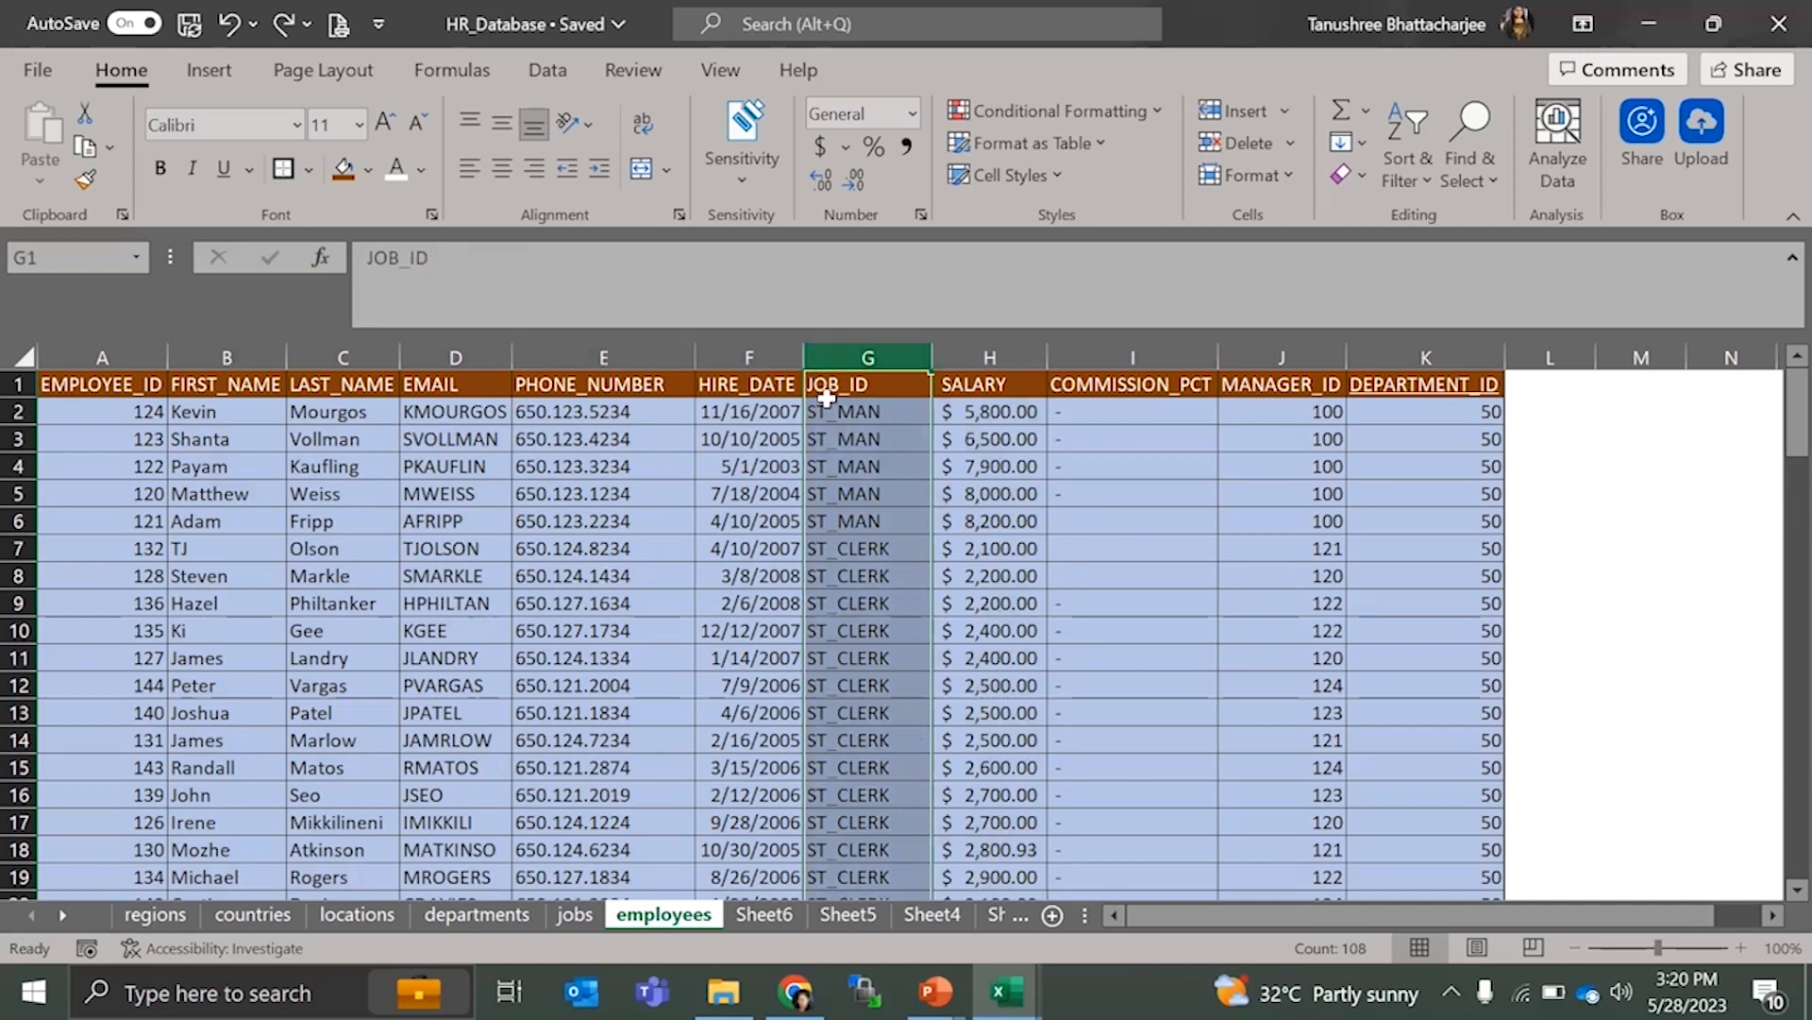
drag(878, 412, 889, 692)
click(889, 691)
drag(846, 406, 852, 544)
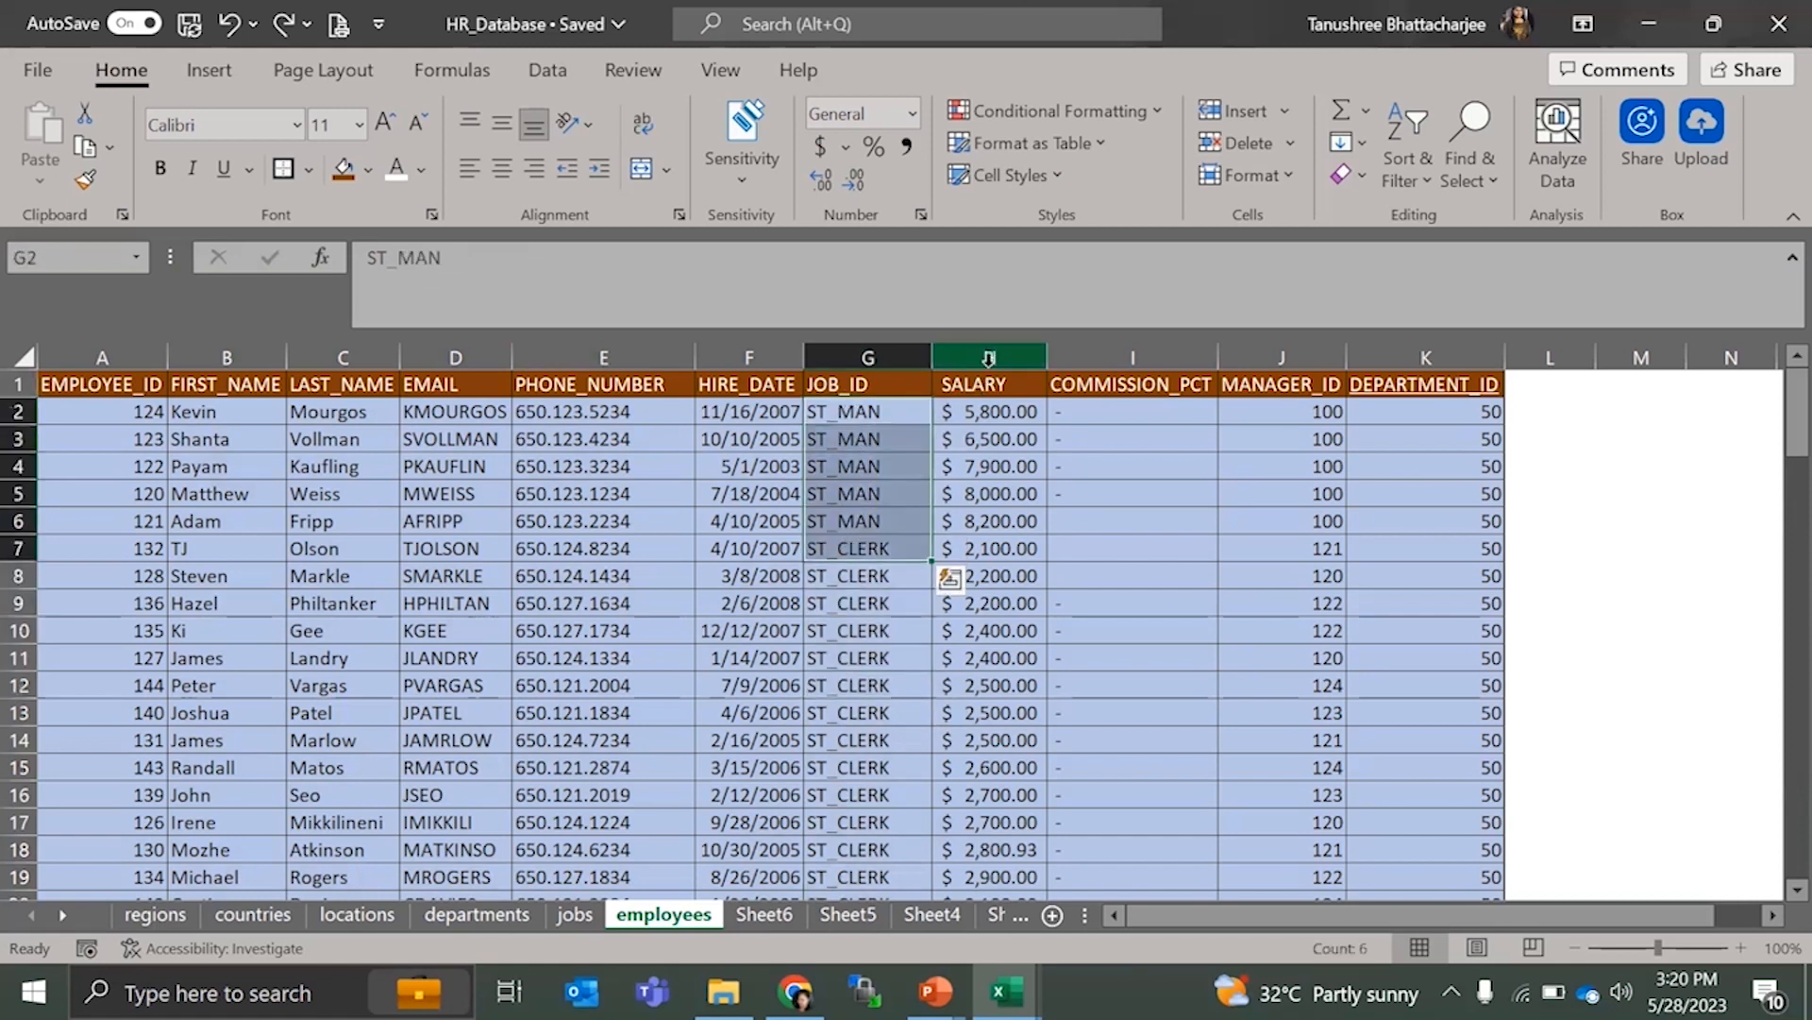
click(988, 358)
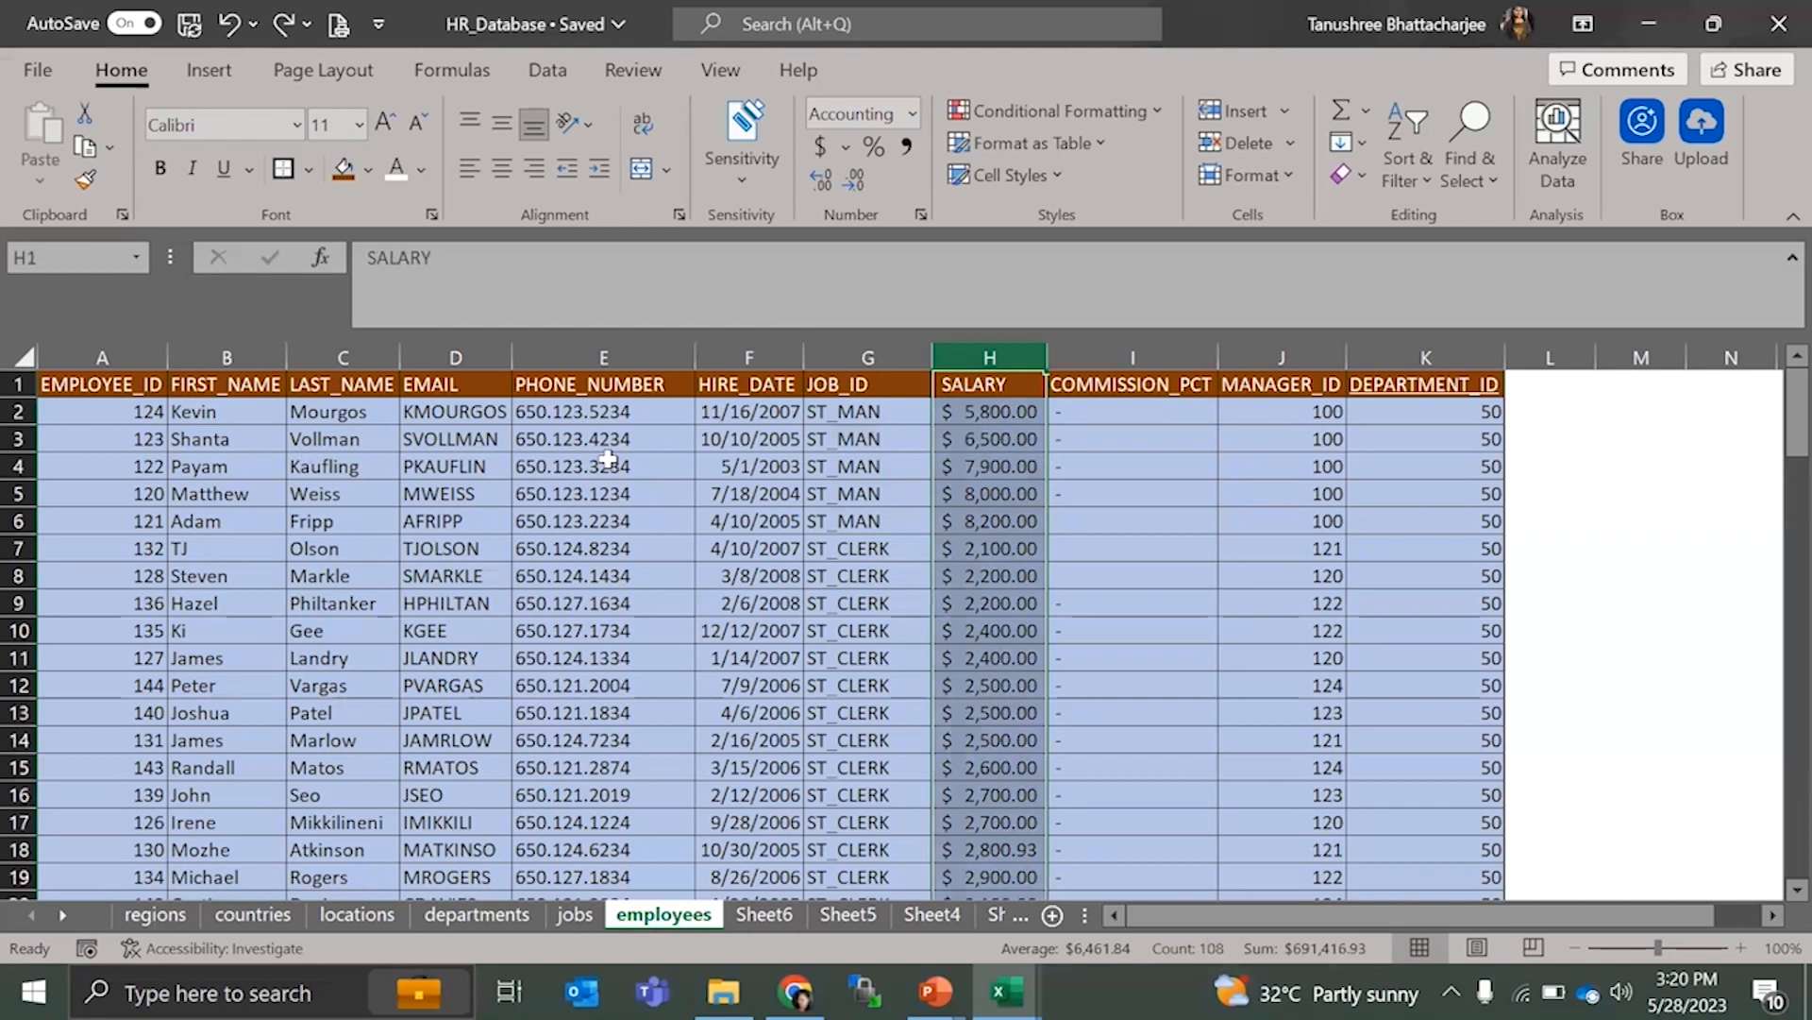
click(1148, 360)
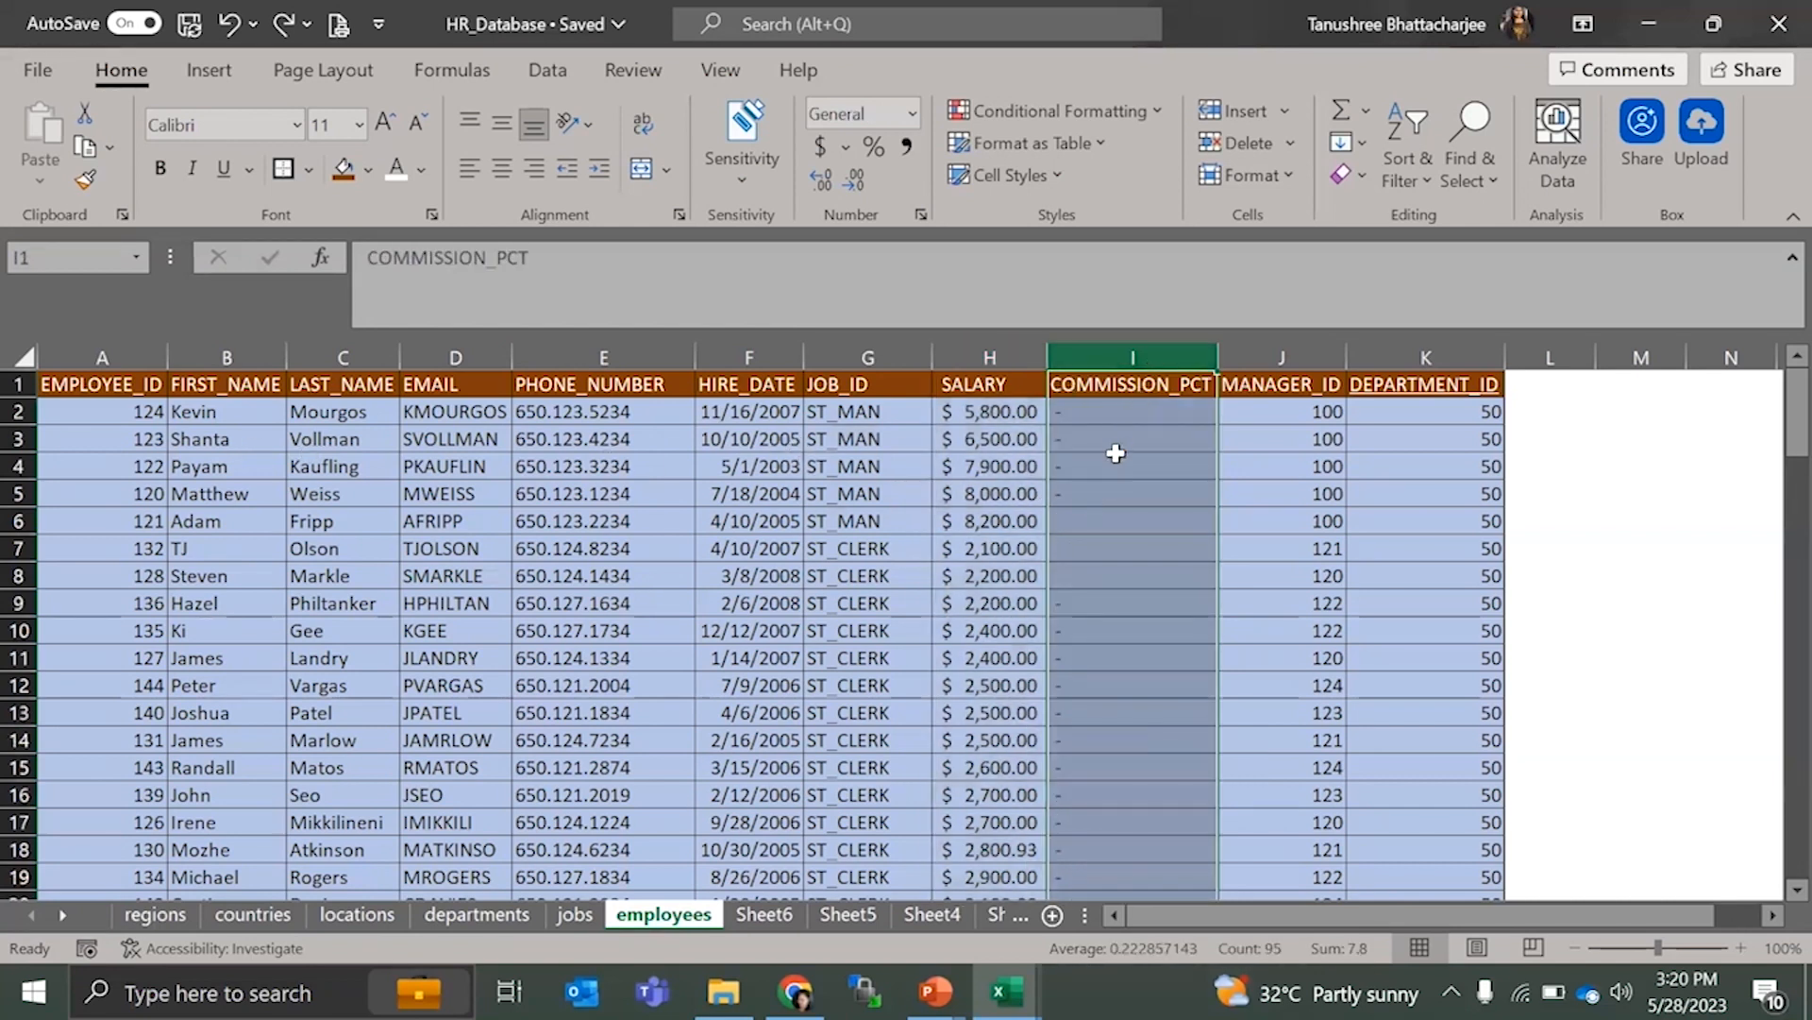
click(1272, 354)
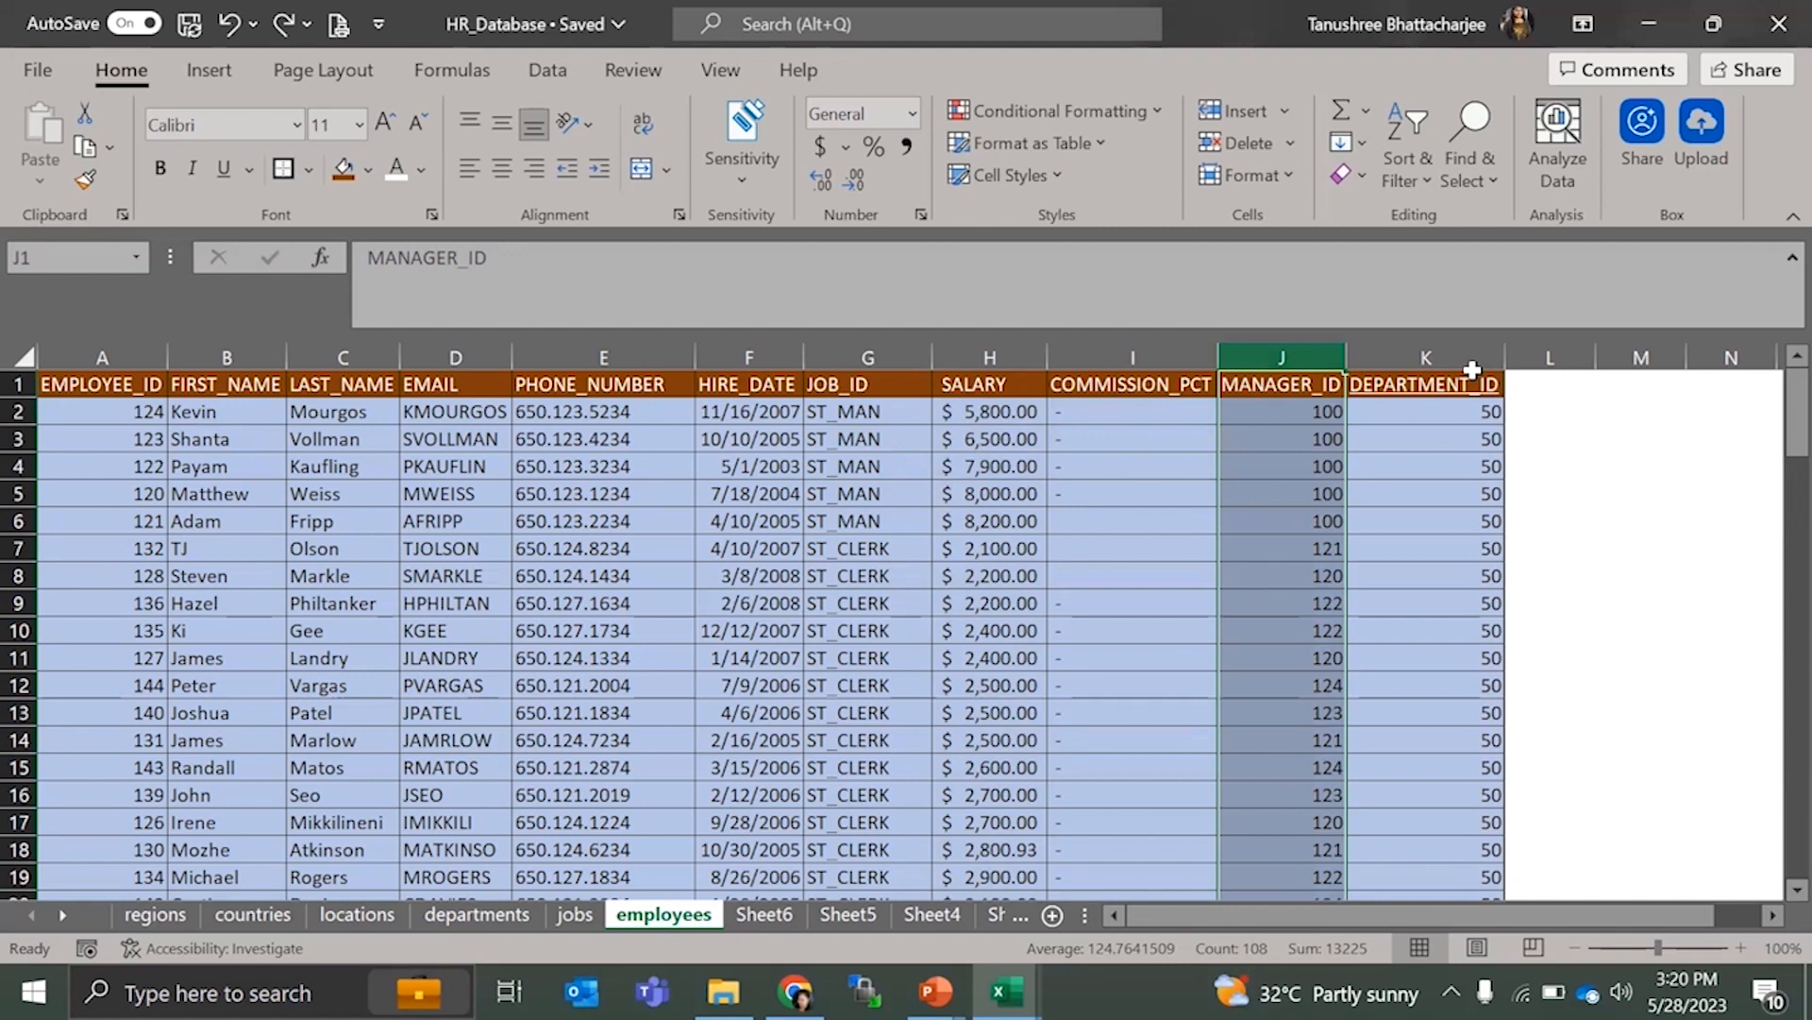
click(1478, 431)
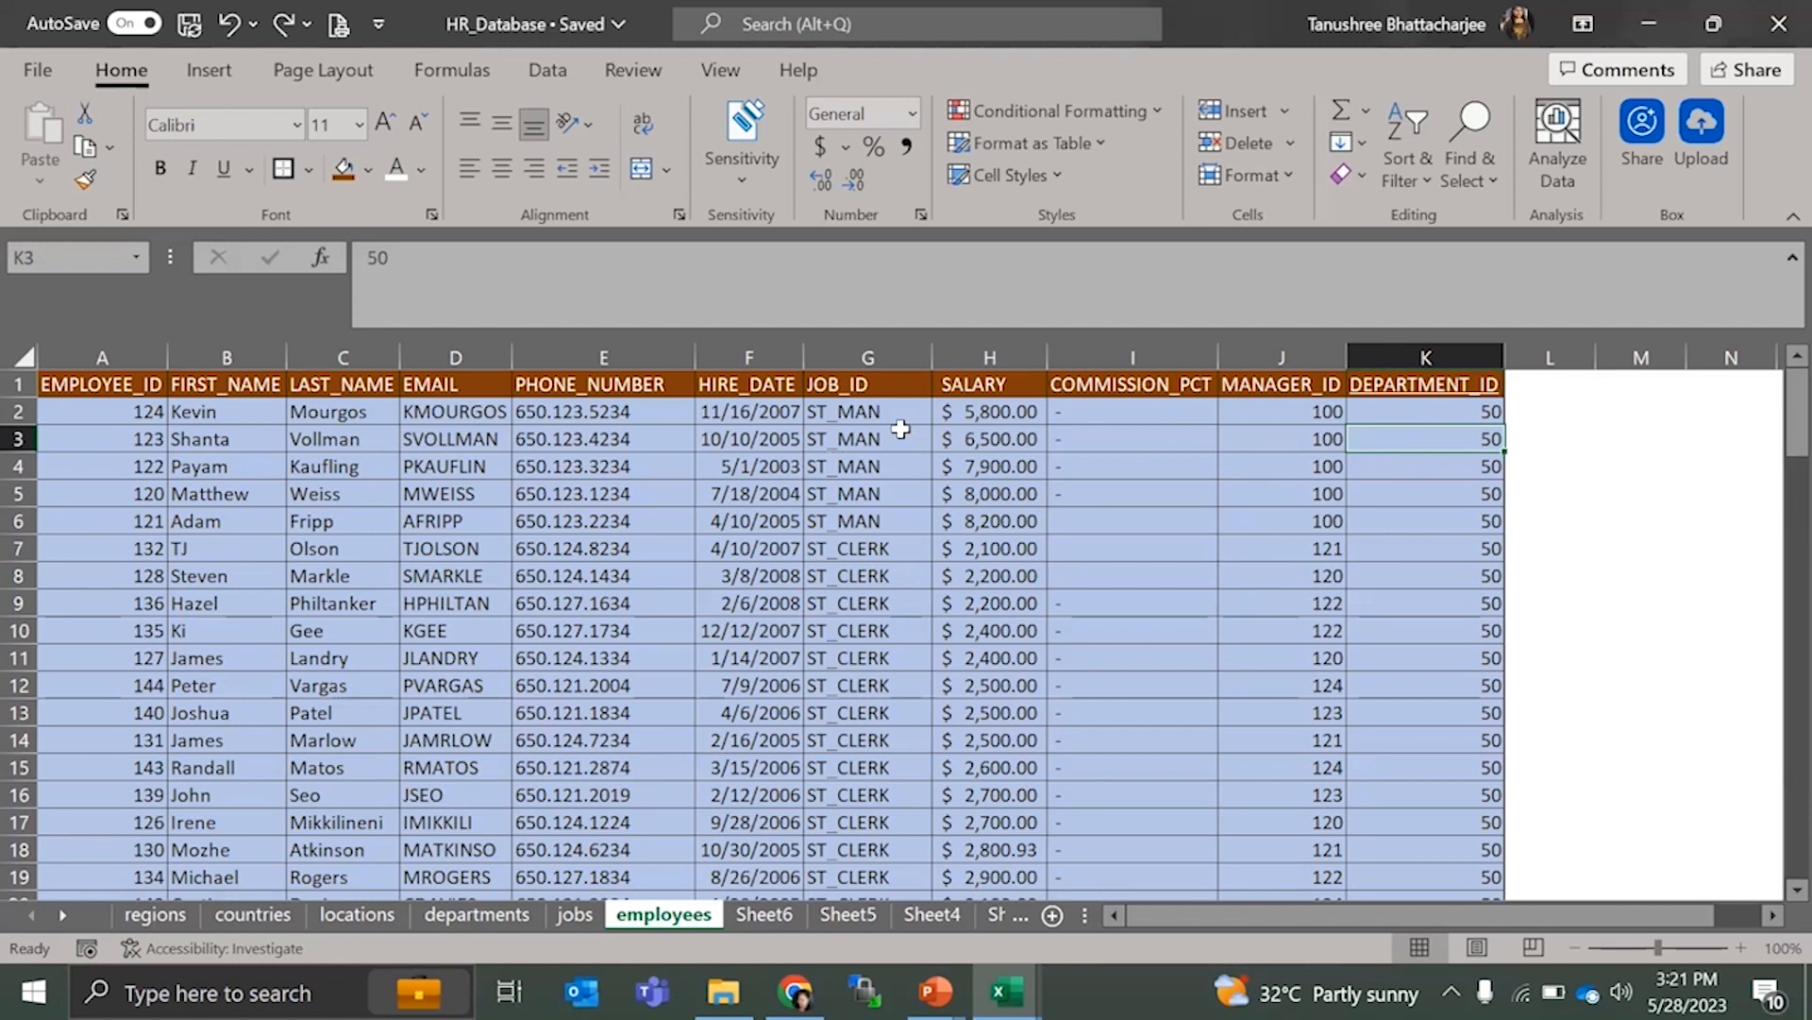
- Highlight the ST_MAN entries in the JOB_ID column and turn on filtering for the employee table
drag(890, 407, 885, 521)
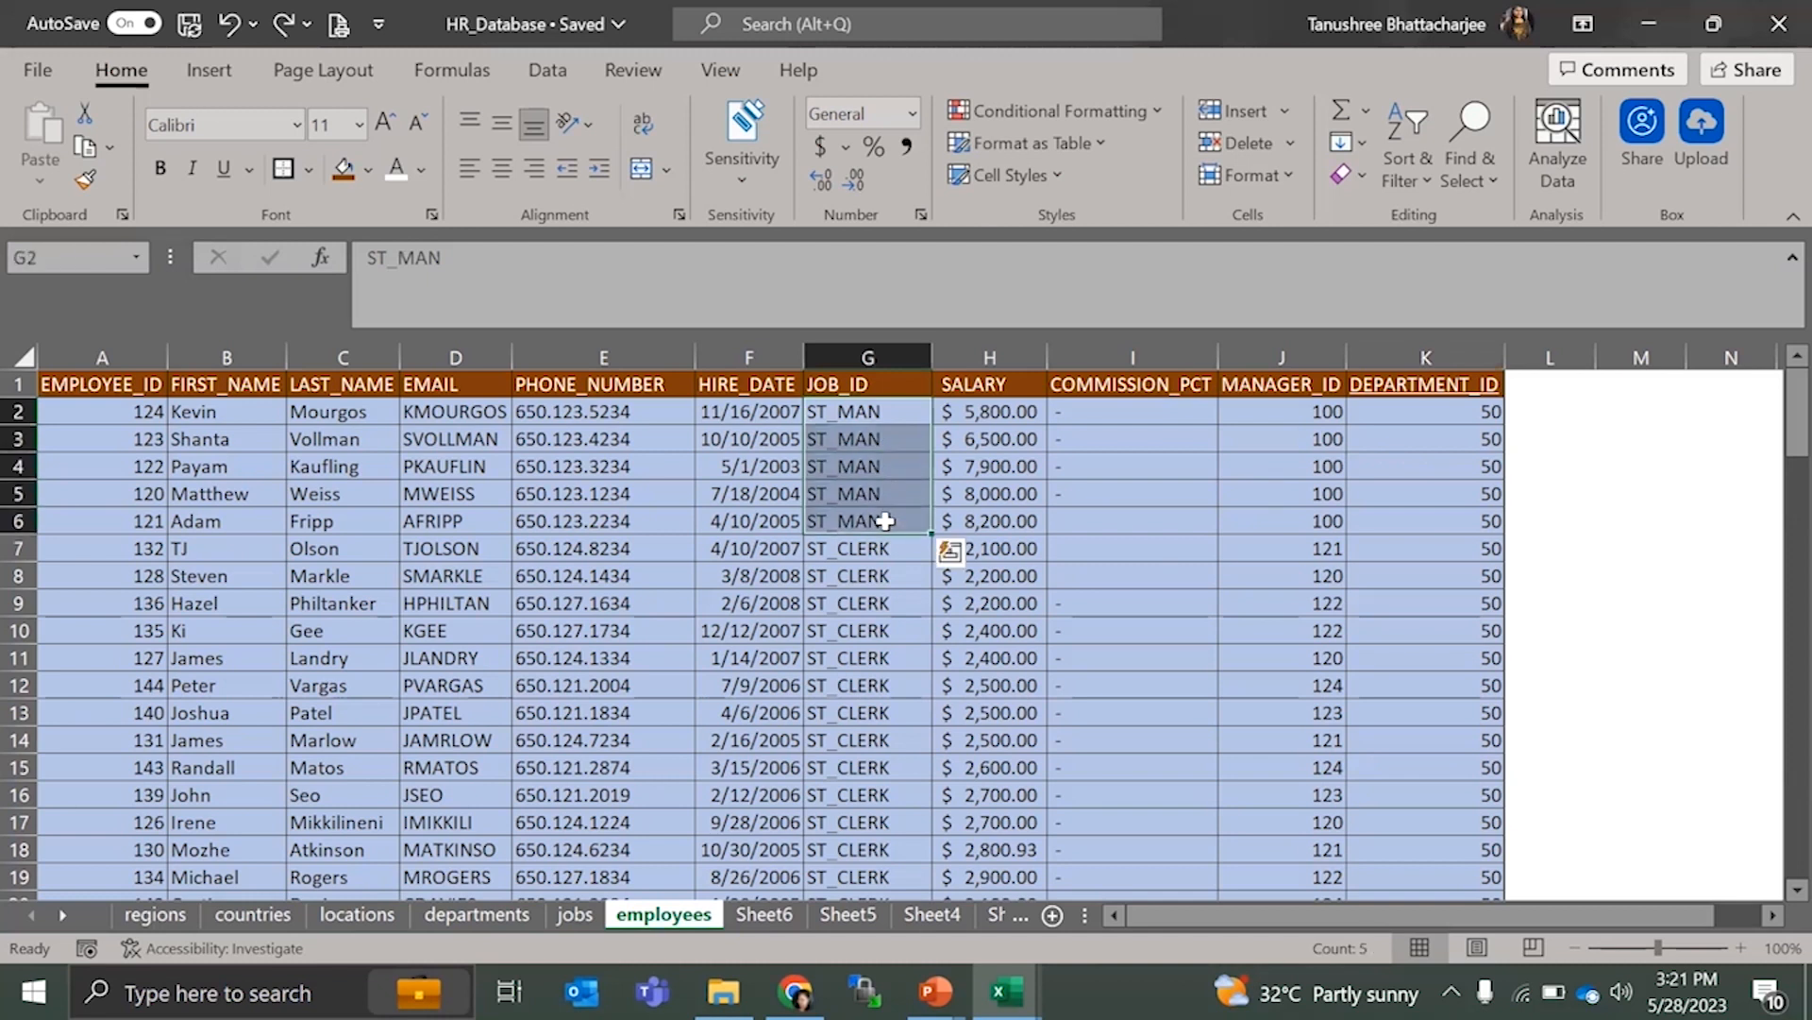
click(843, 416)
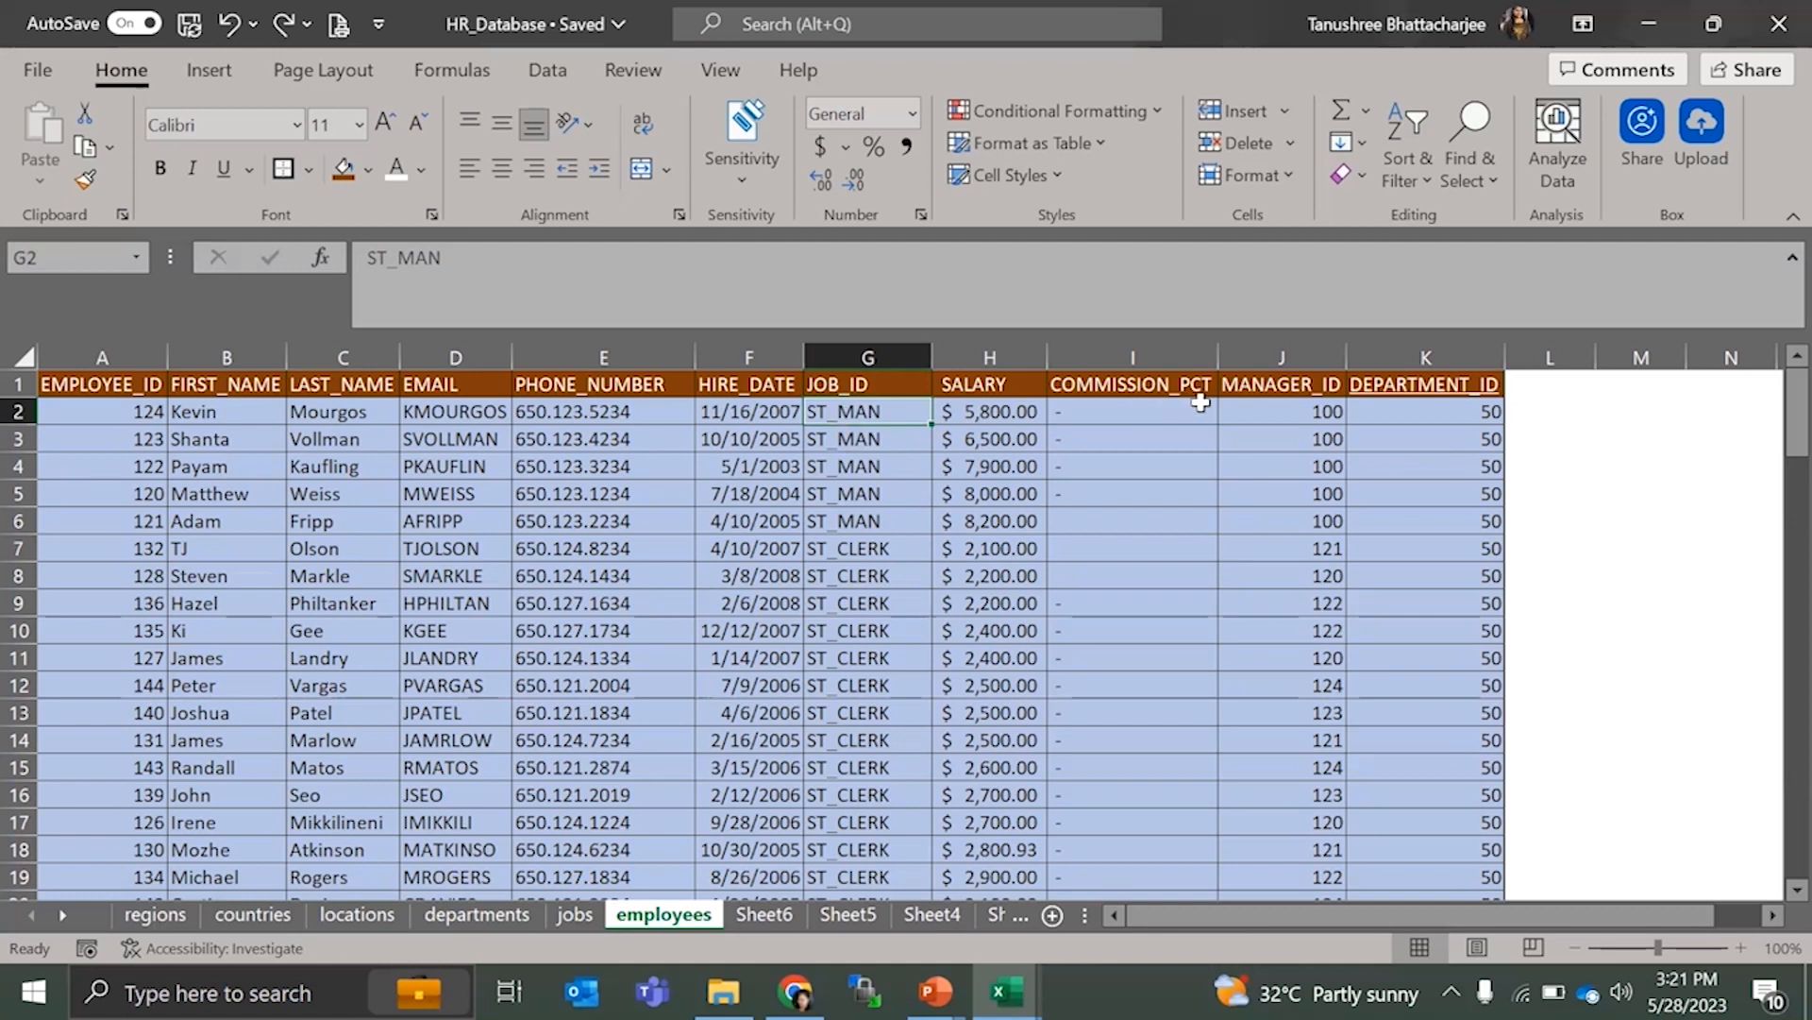
click(1407, 172)
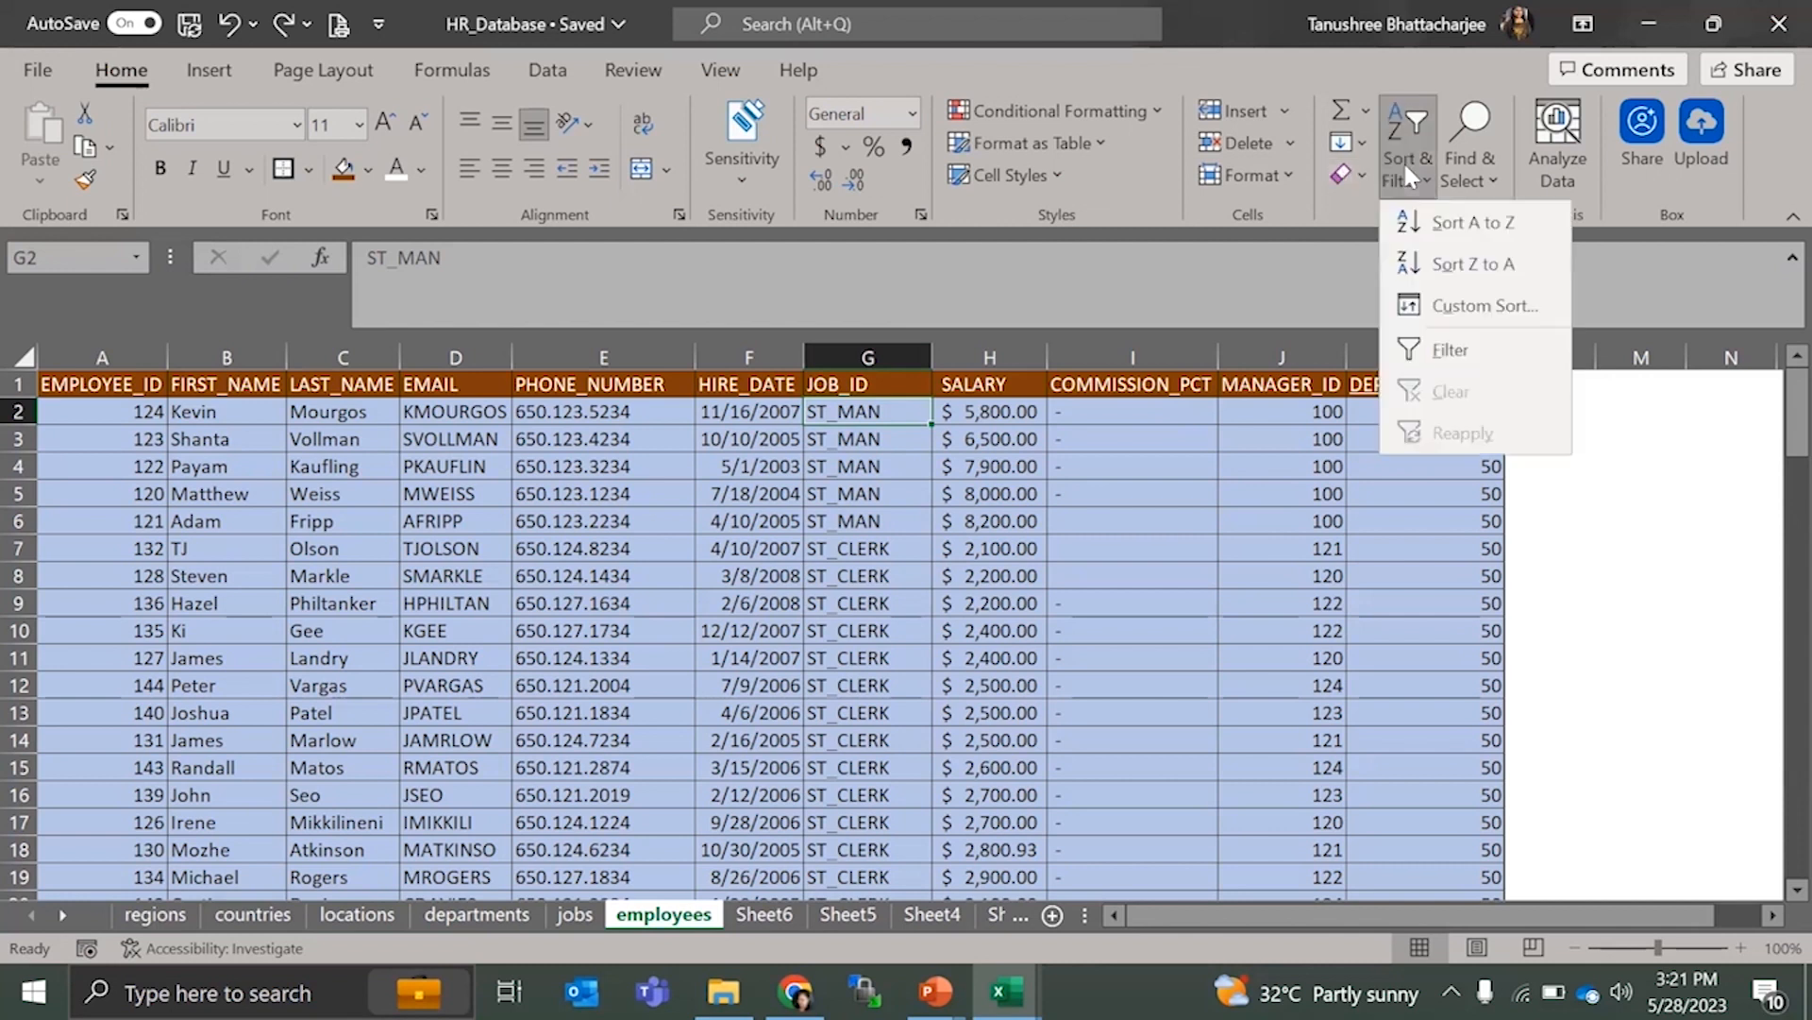
click(1482, 350)
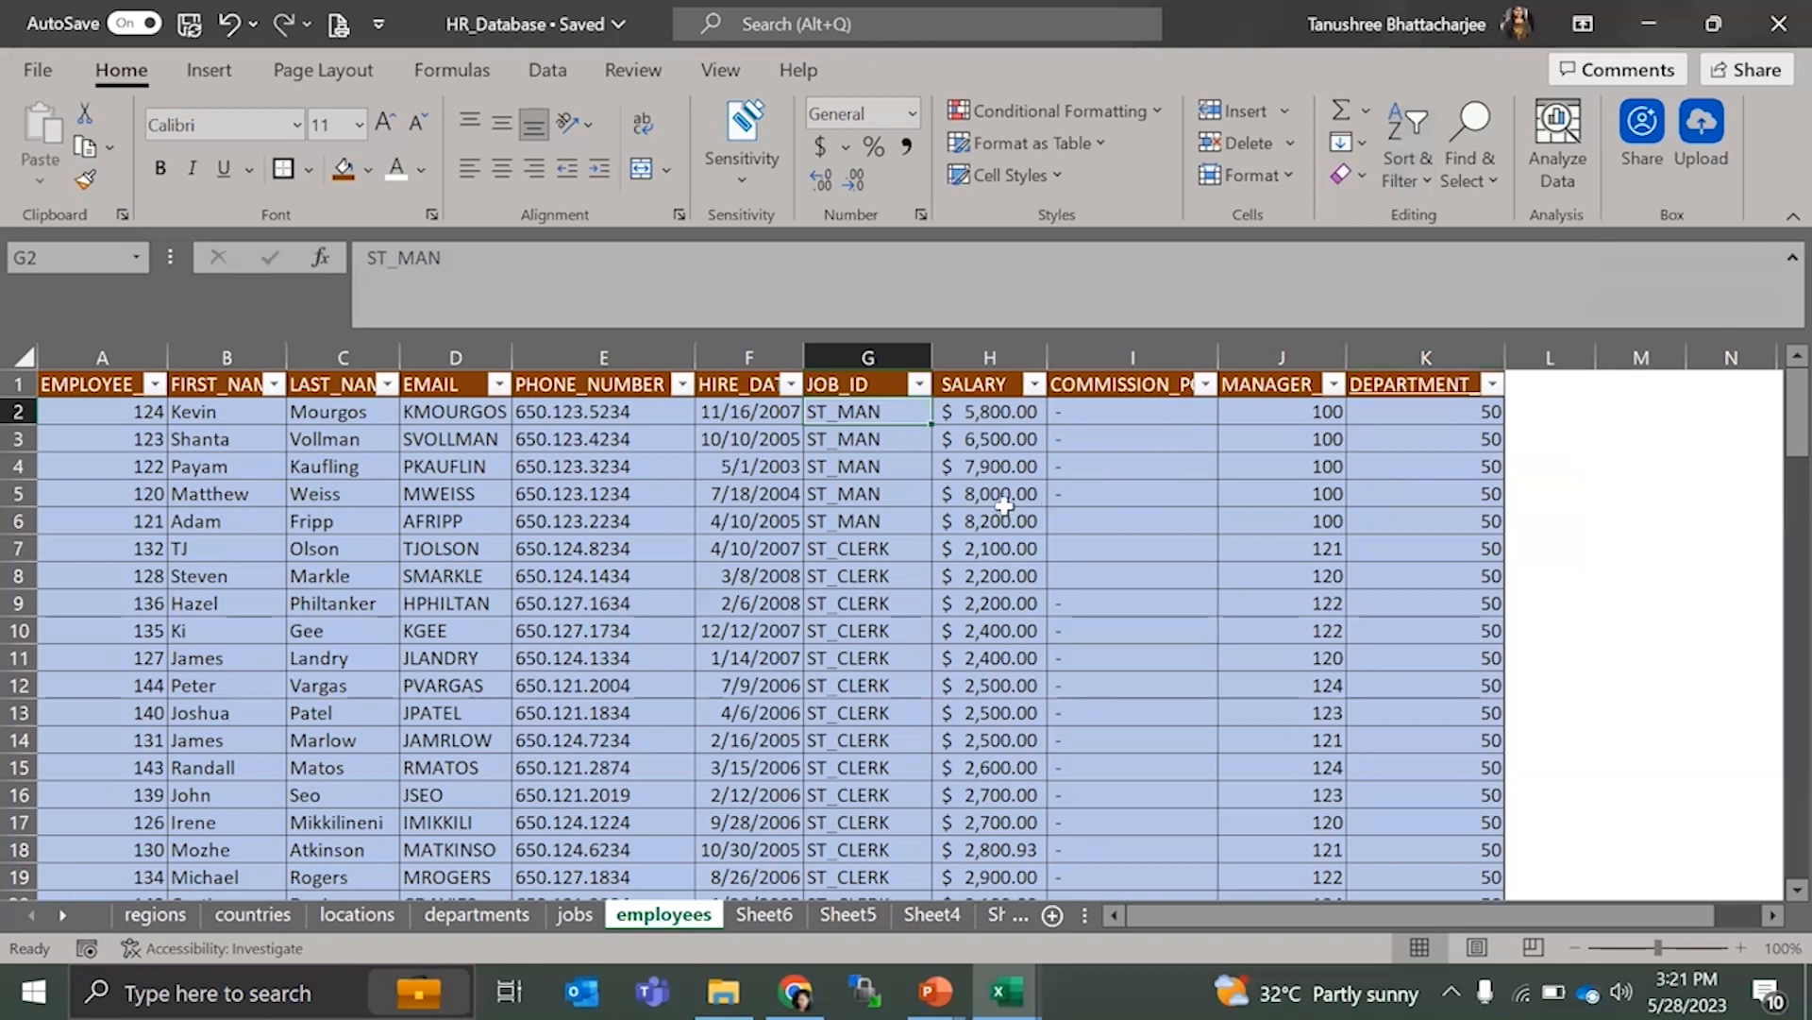
- View the values offered by the JOB_ID filter and close it with all of them selected
click(1005, 385)
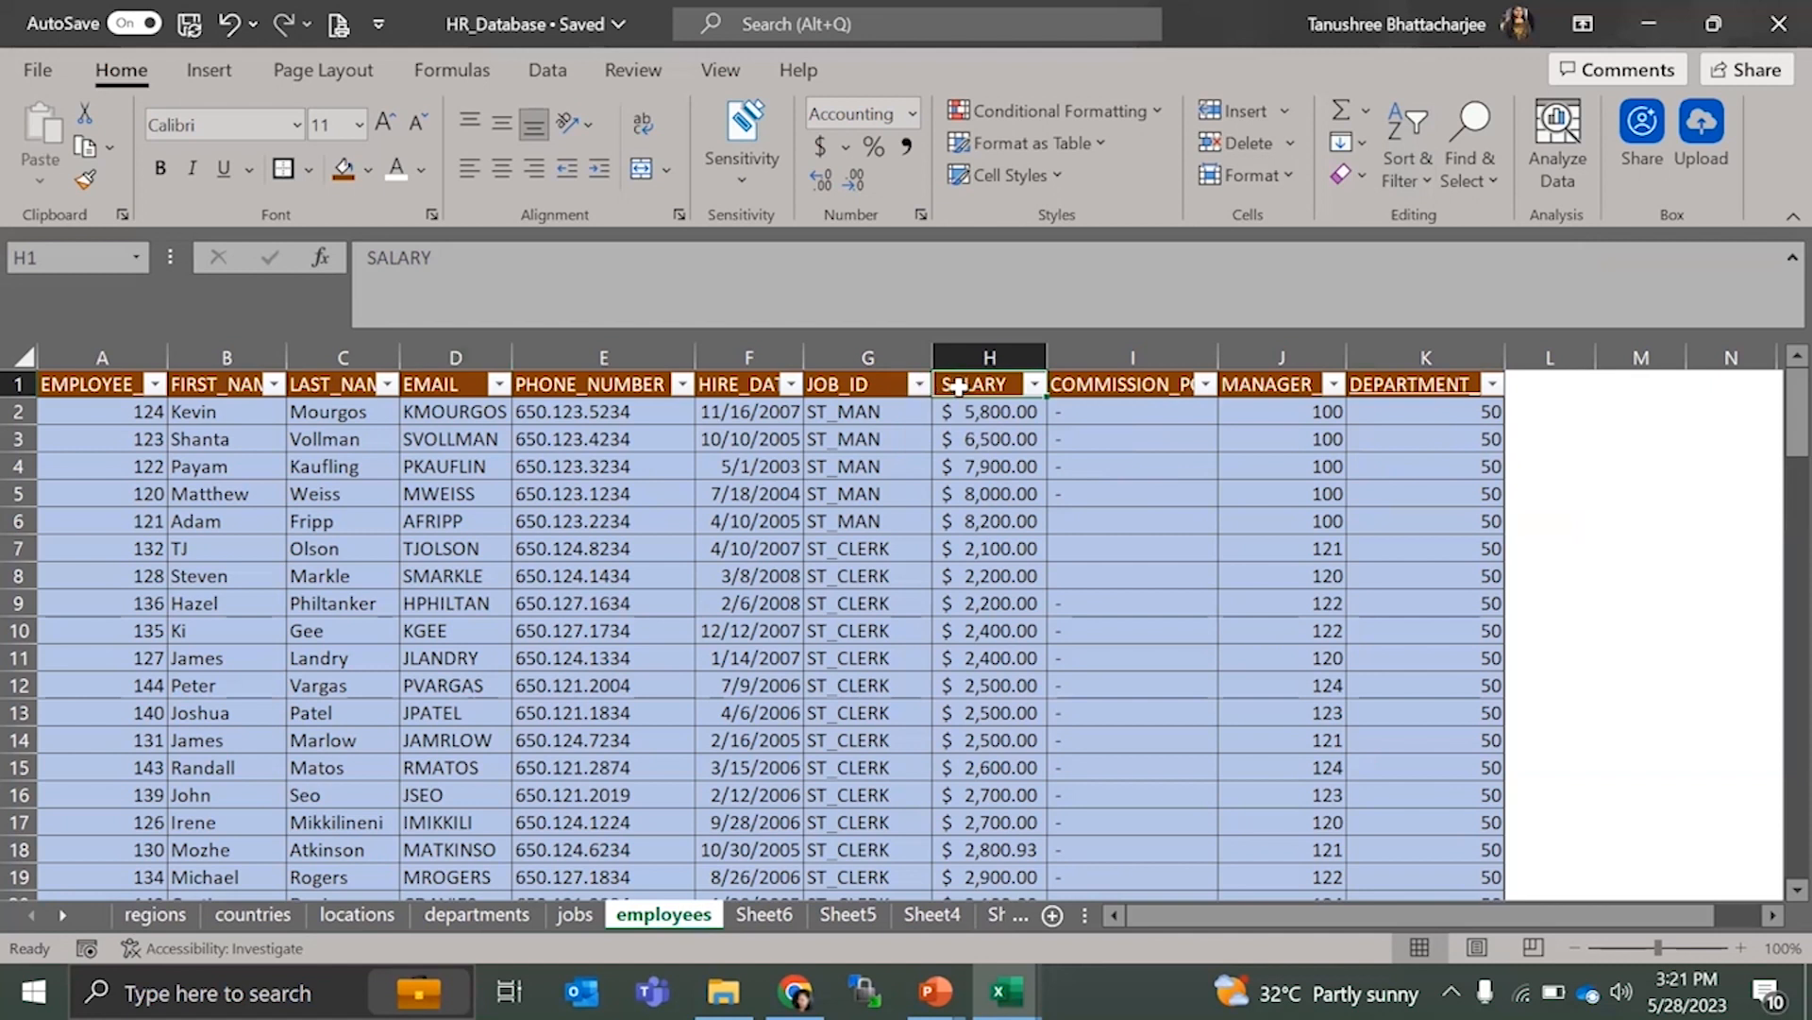
click(919, 384)
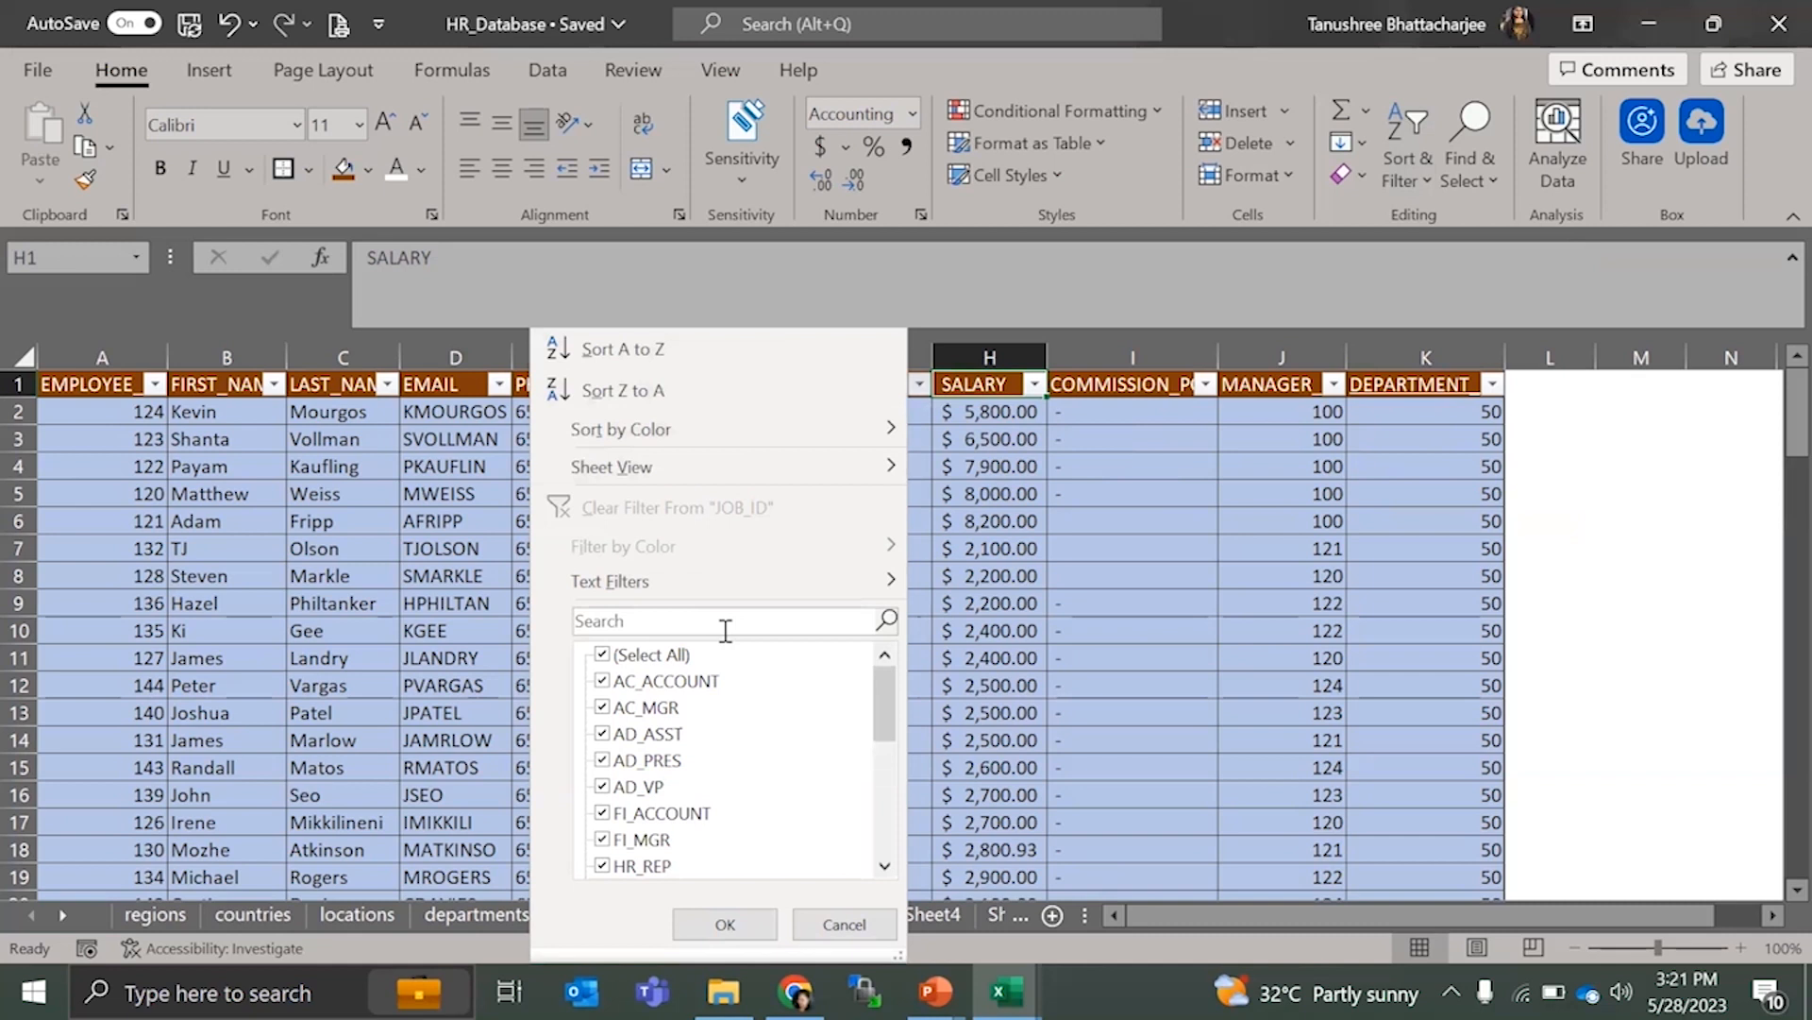
click(725, 923)
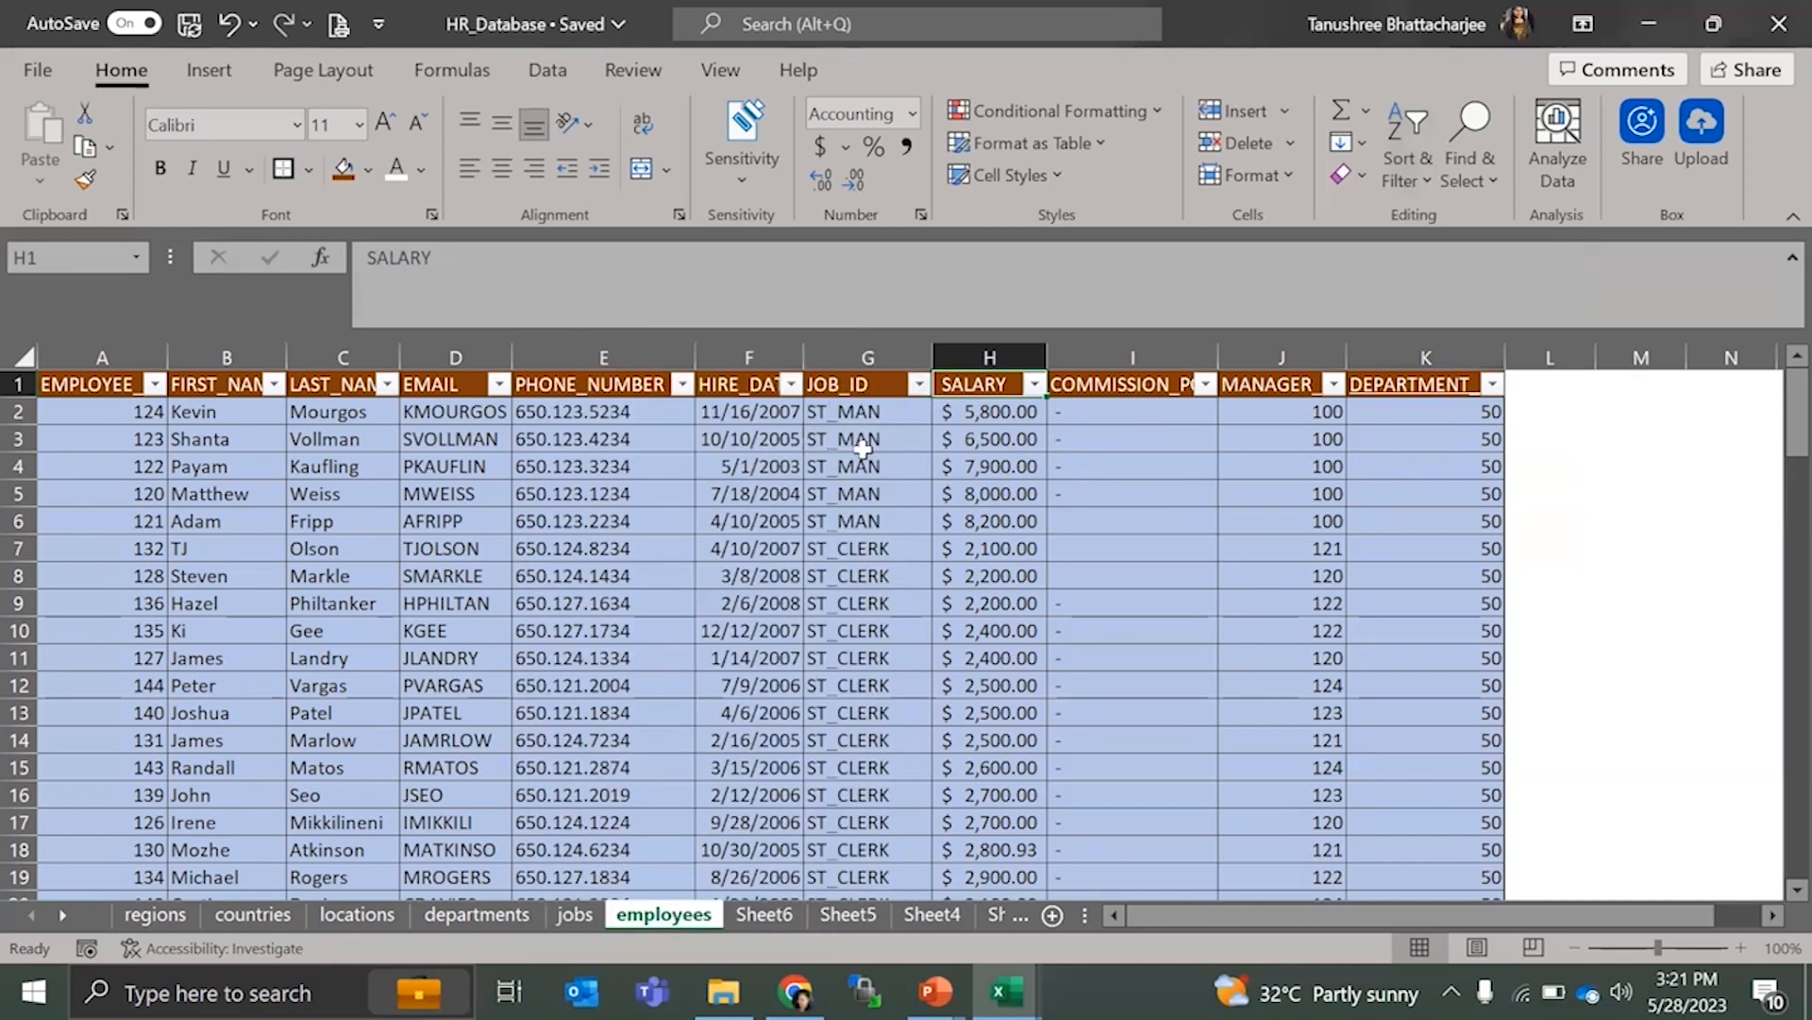
- Filter the JOB_ID column to show only the SA_MAN and ST_CLERK employees
click(919, 387)
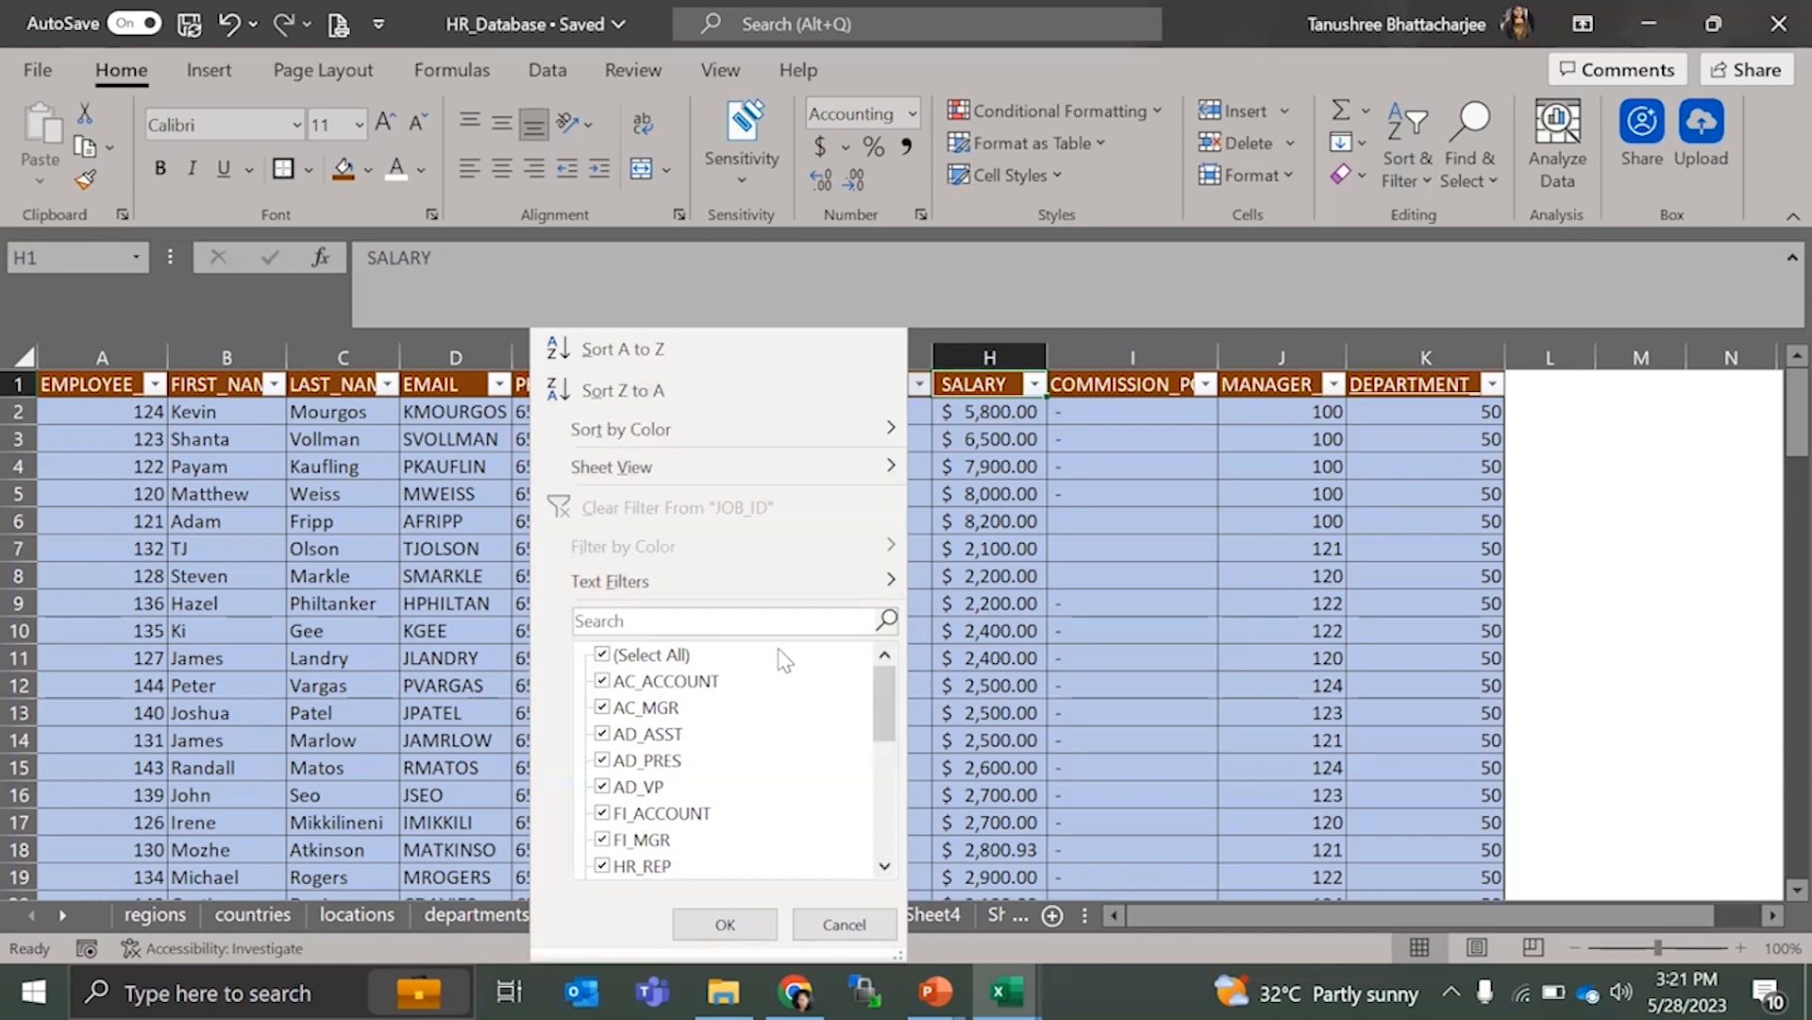
click(602, 655)
drag(884, 697, 890, 796)
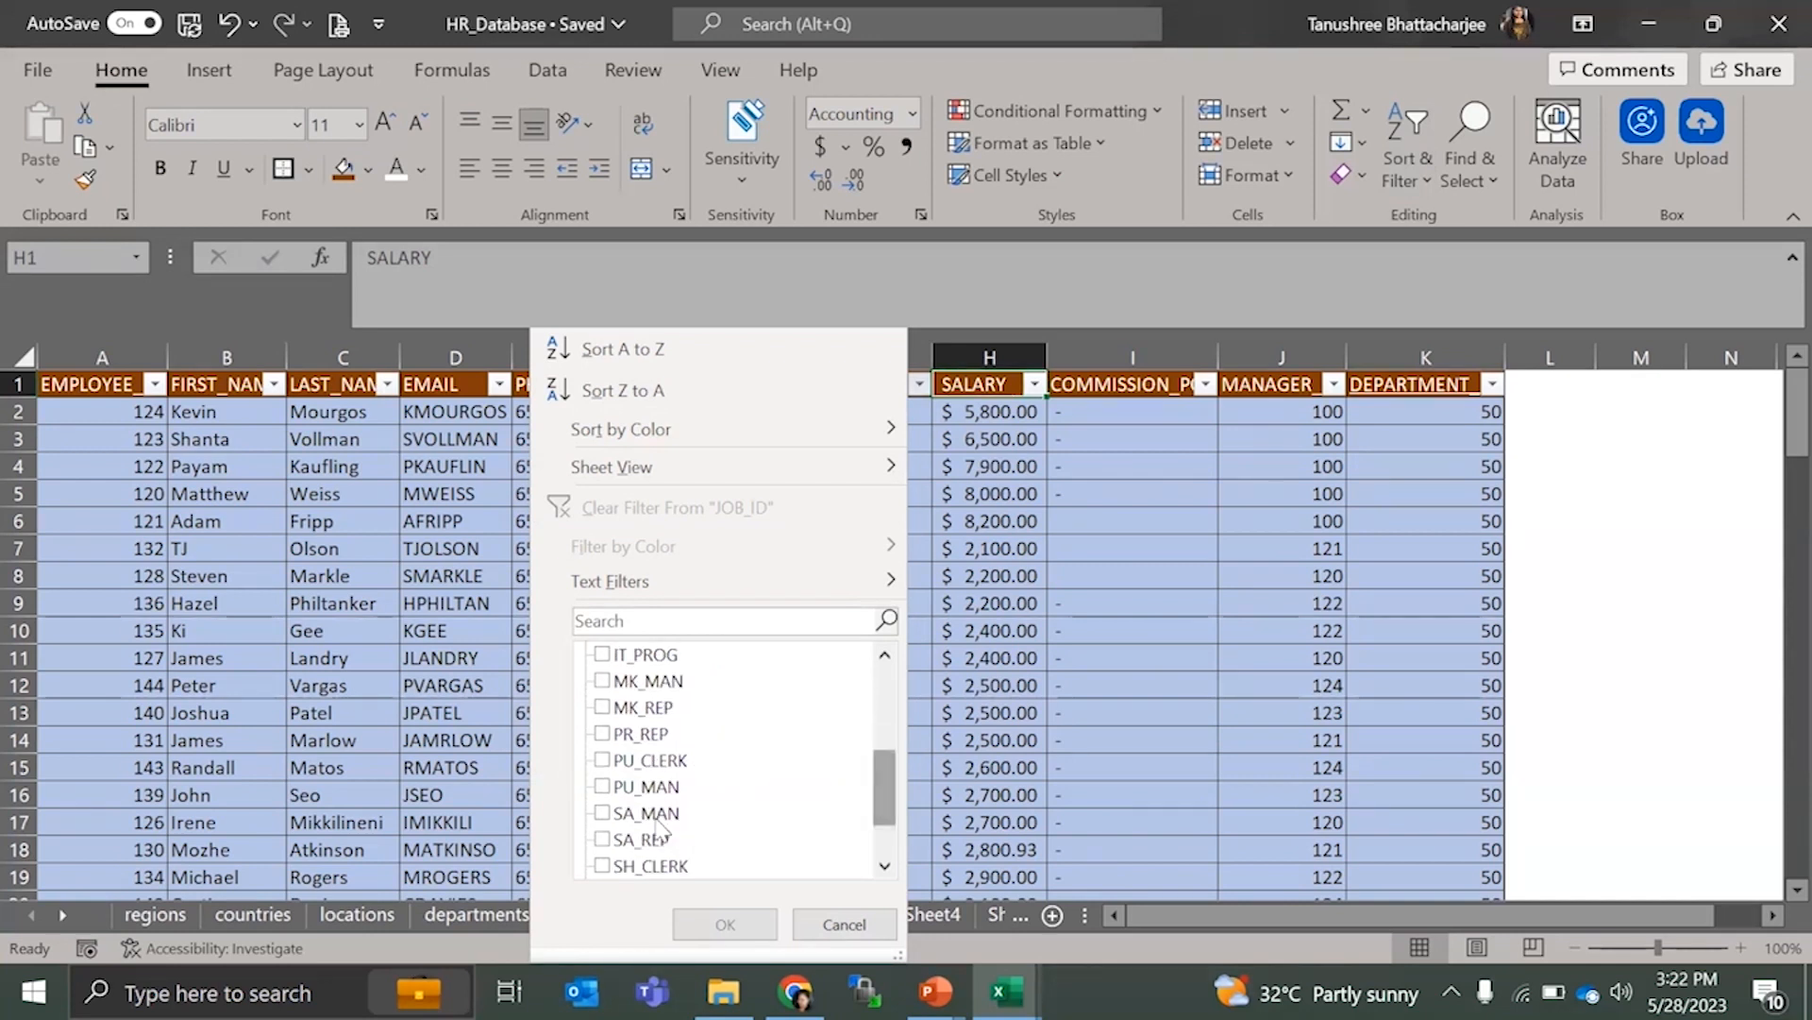
click(602, 816)
scroll(739, 762, down, 1)
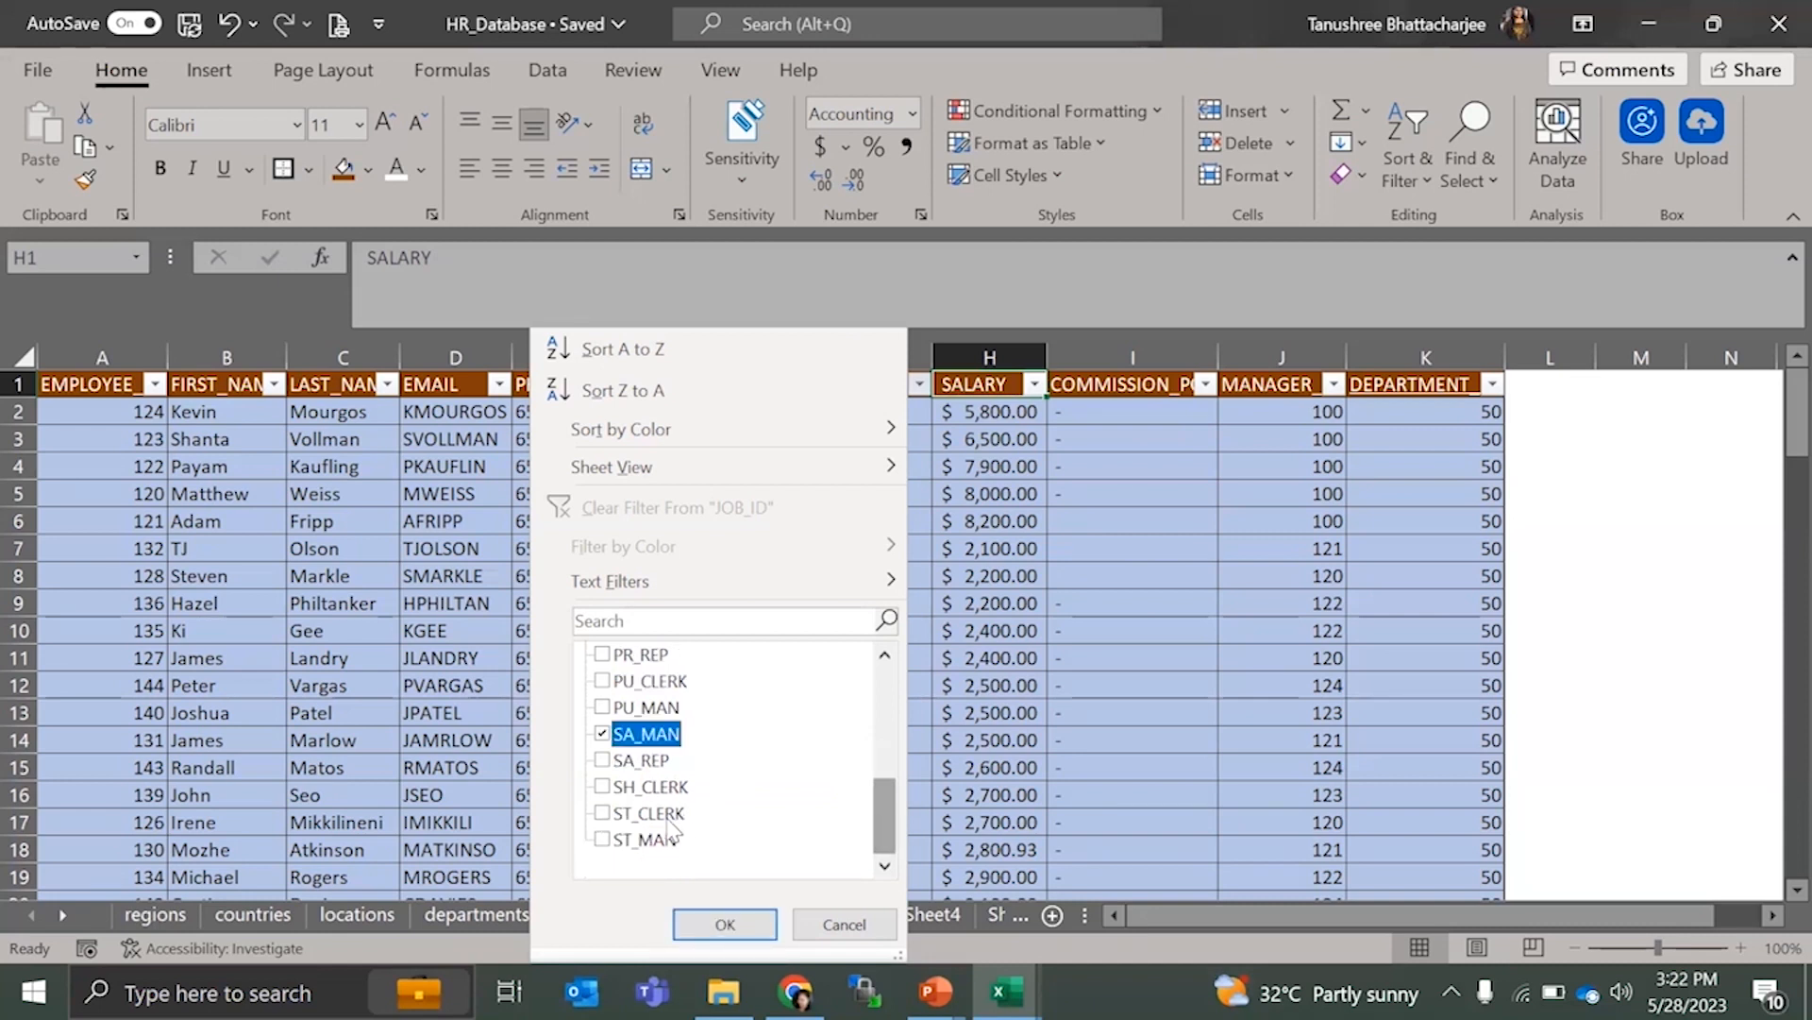
click(602, 813)
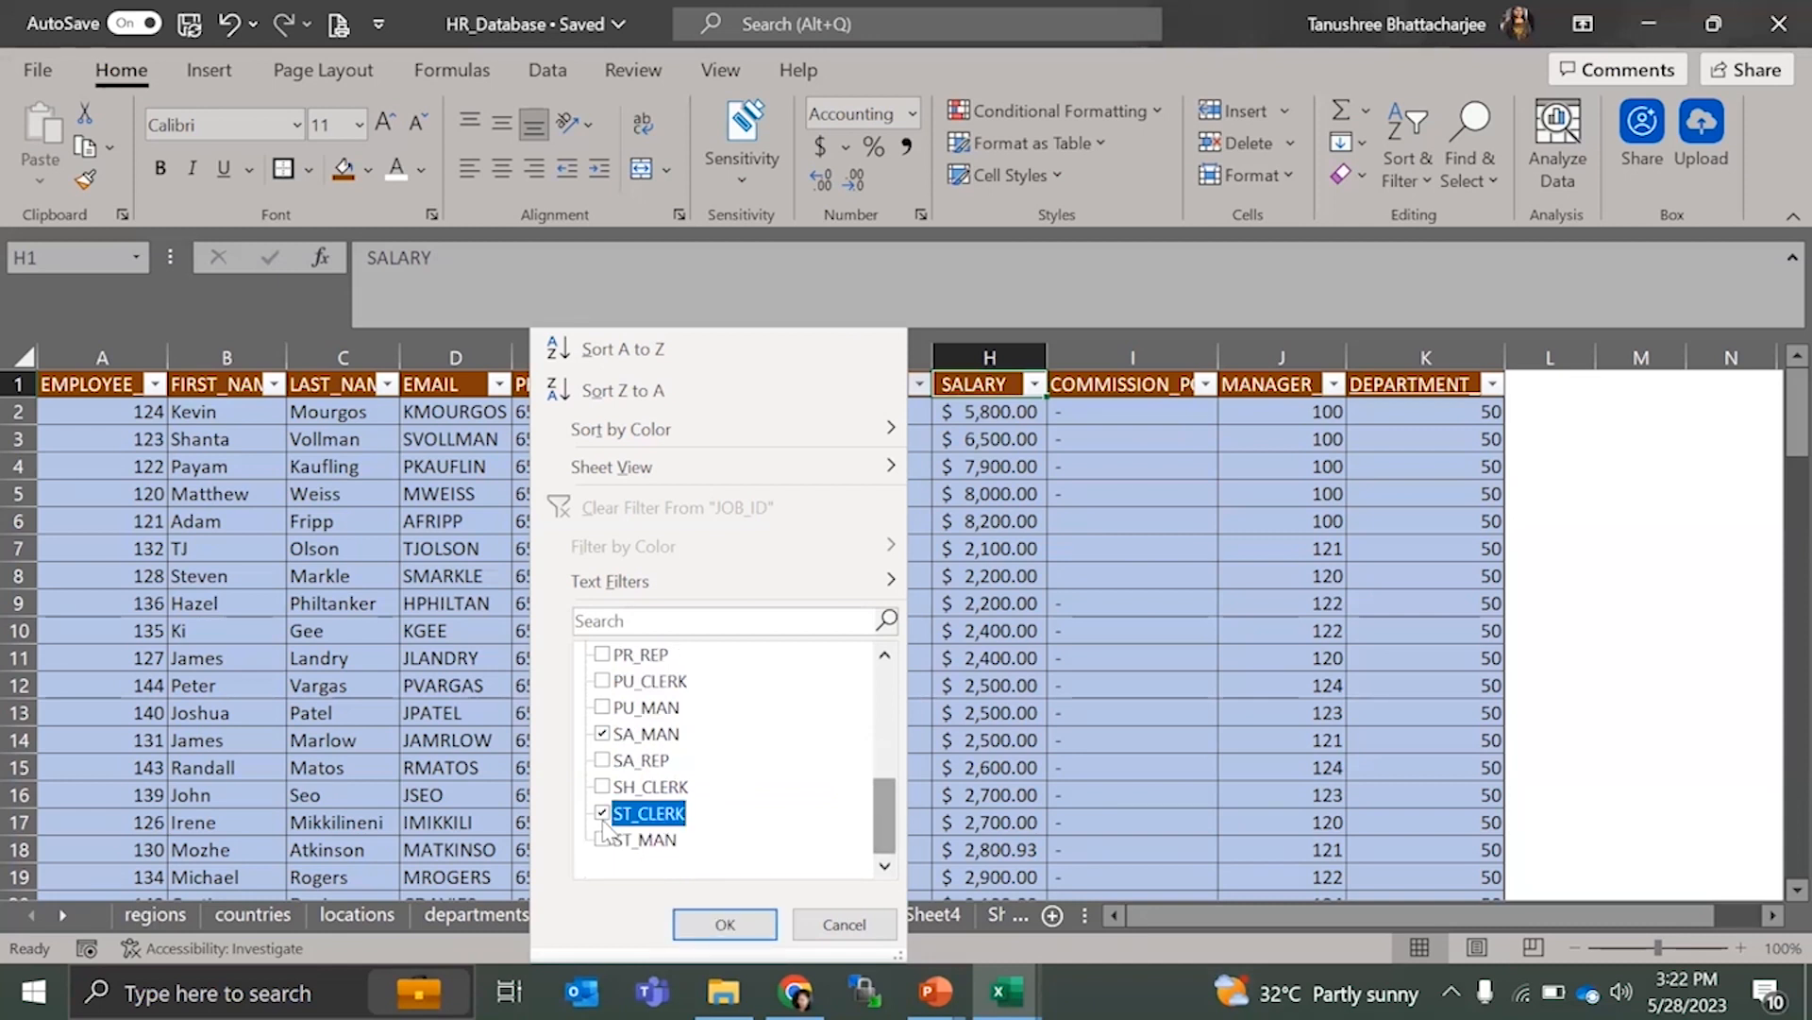
click(726, 925)
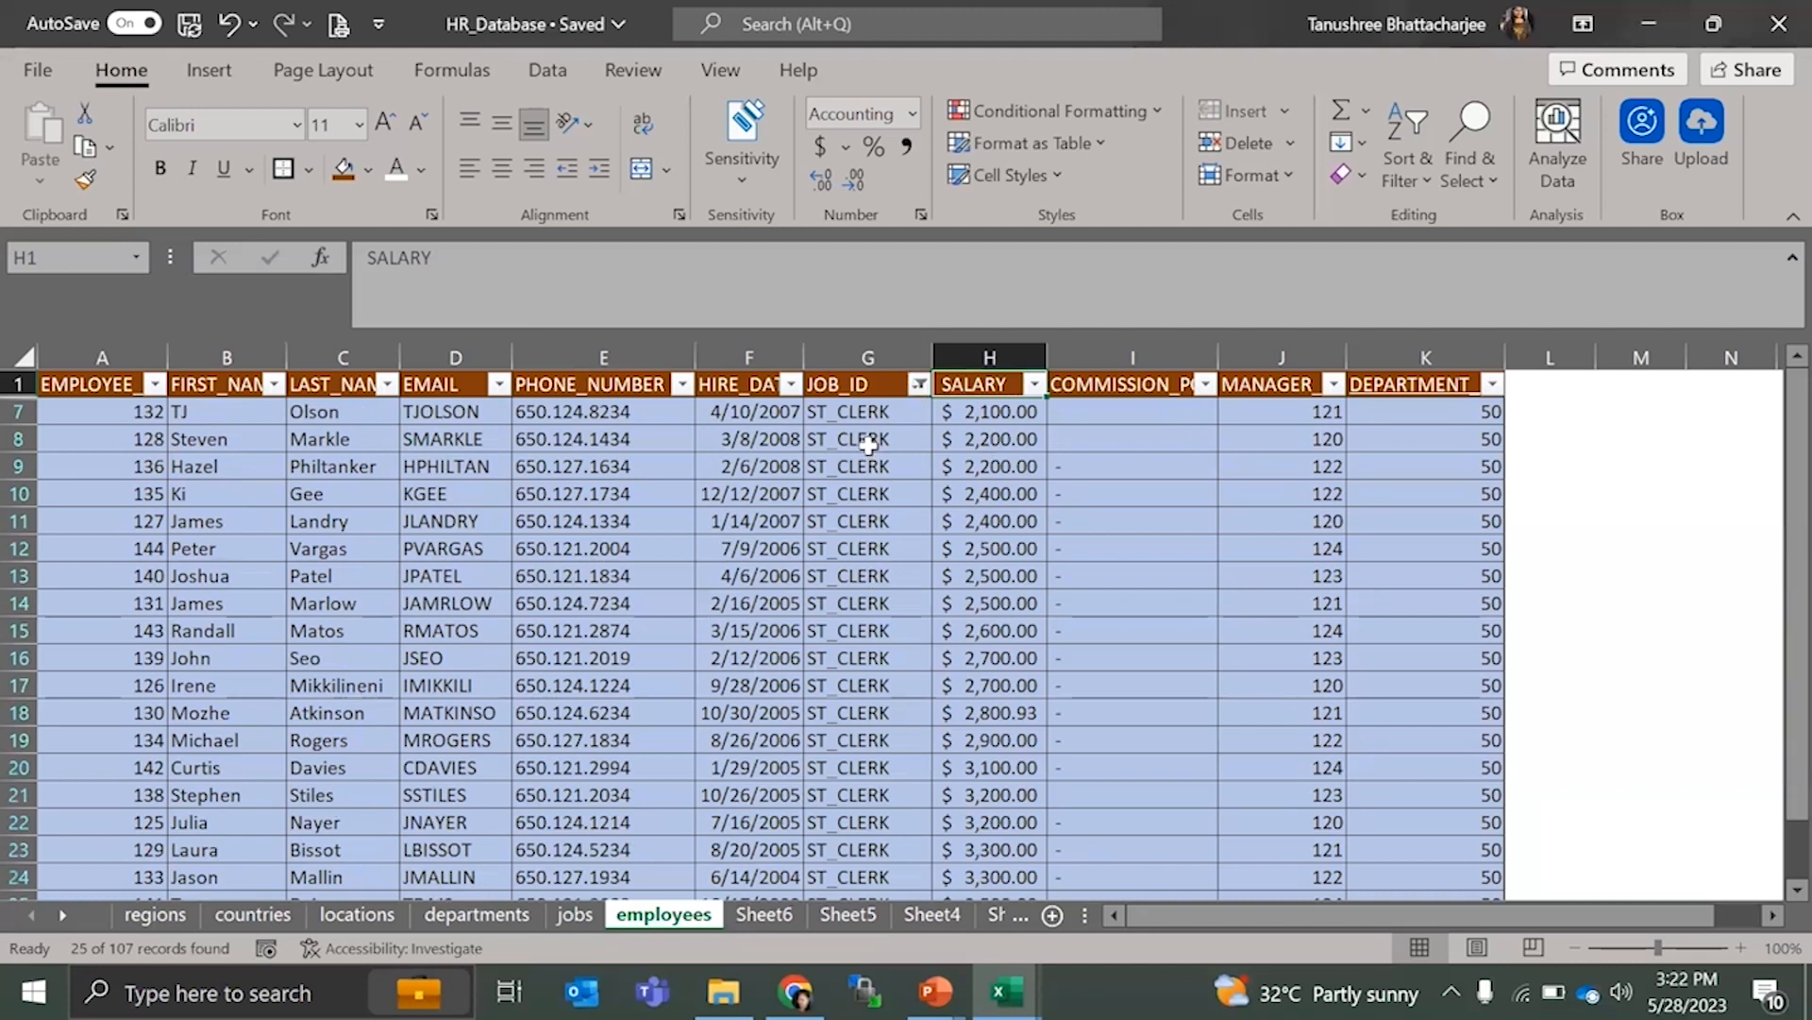
- Look through the filtered records, comparing the JOB_ID entries and the row numbers where ST_CLERK ends and SA_MAN begins
scroll(863, 413, down, 4)
drag(867, 609, 862, 708)
scroll(906, 642, up, 4)
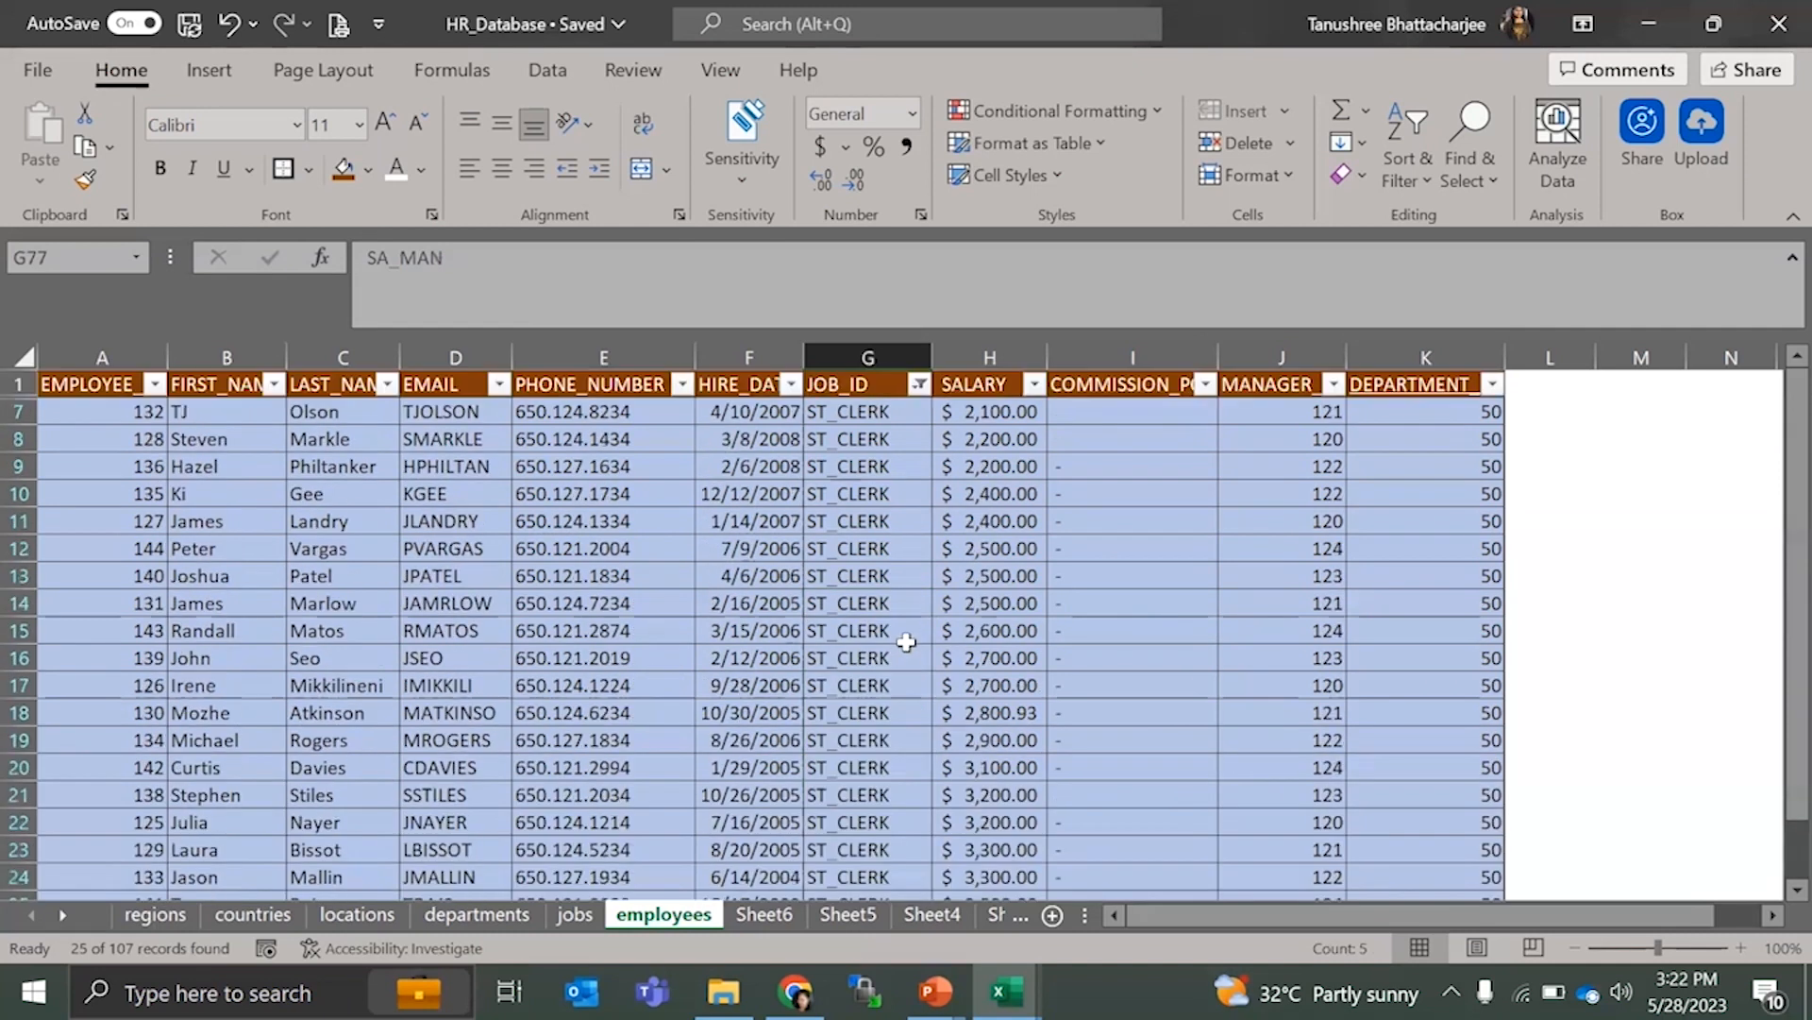
scroll(909, 638, down, 2)
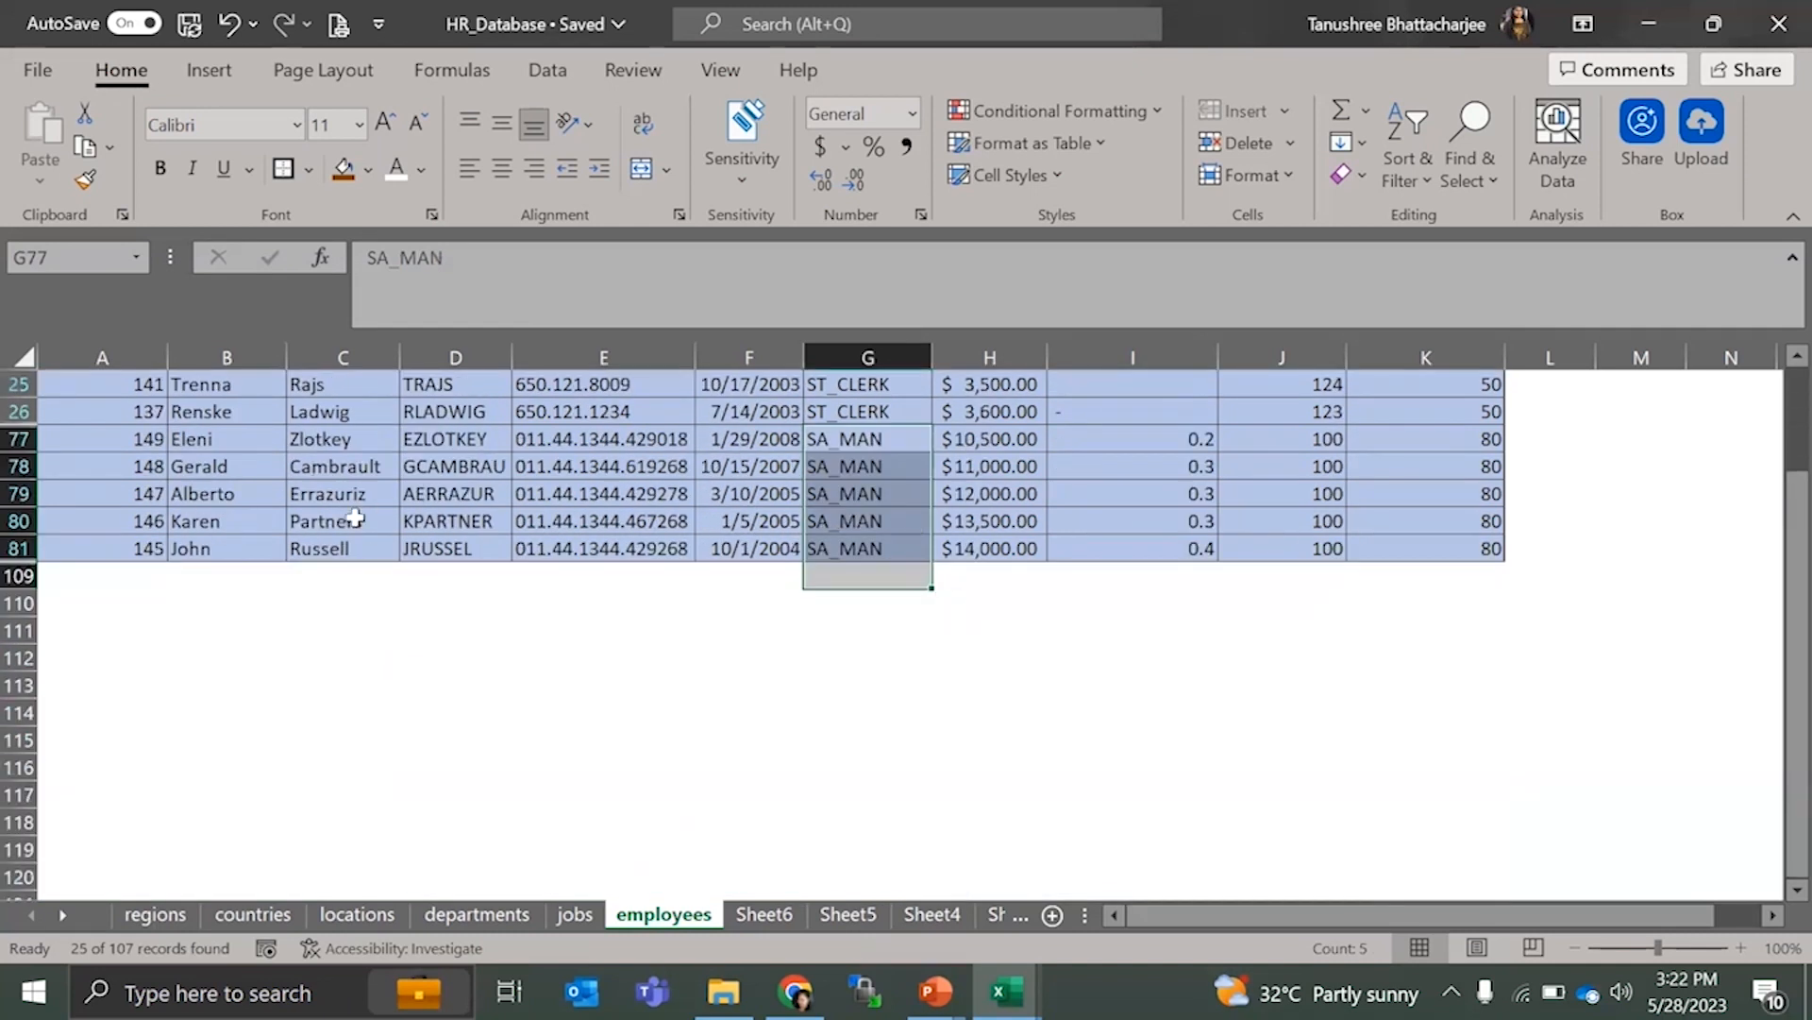
scroll(267, 510, up, 2)
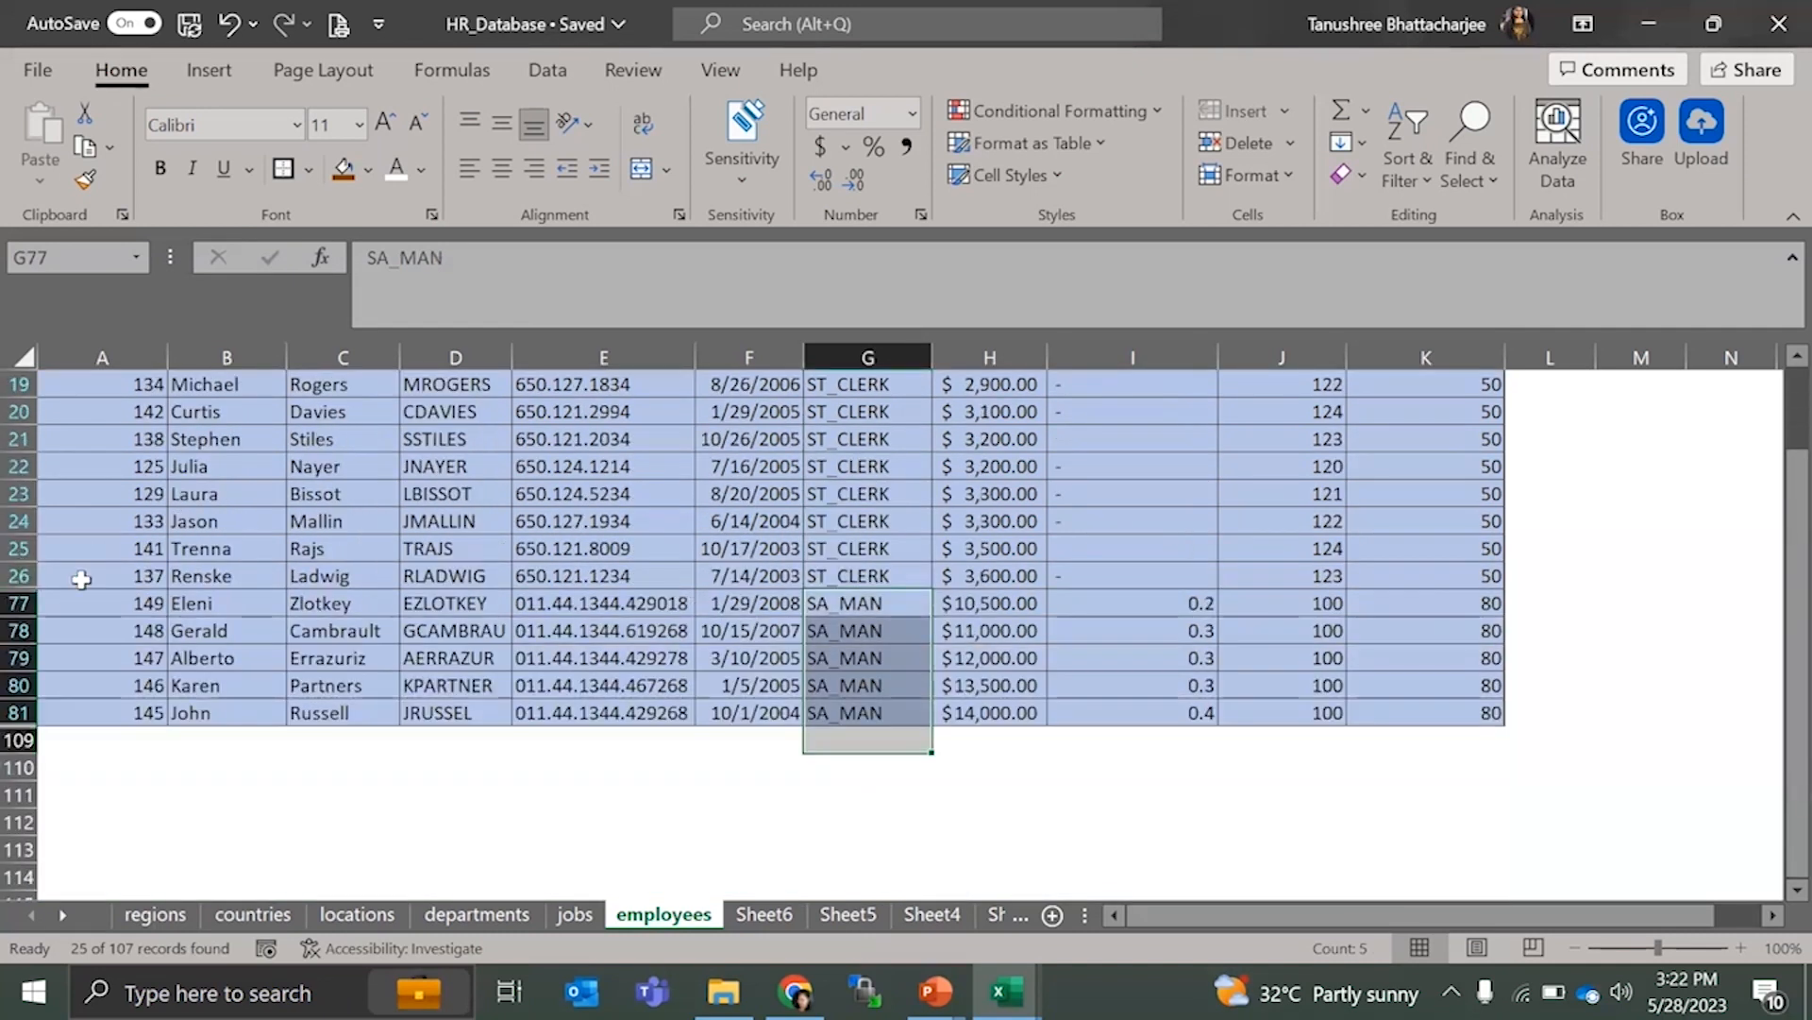
click(26, 576)
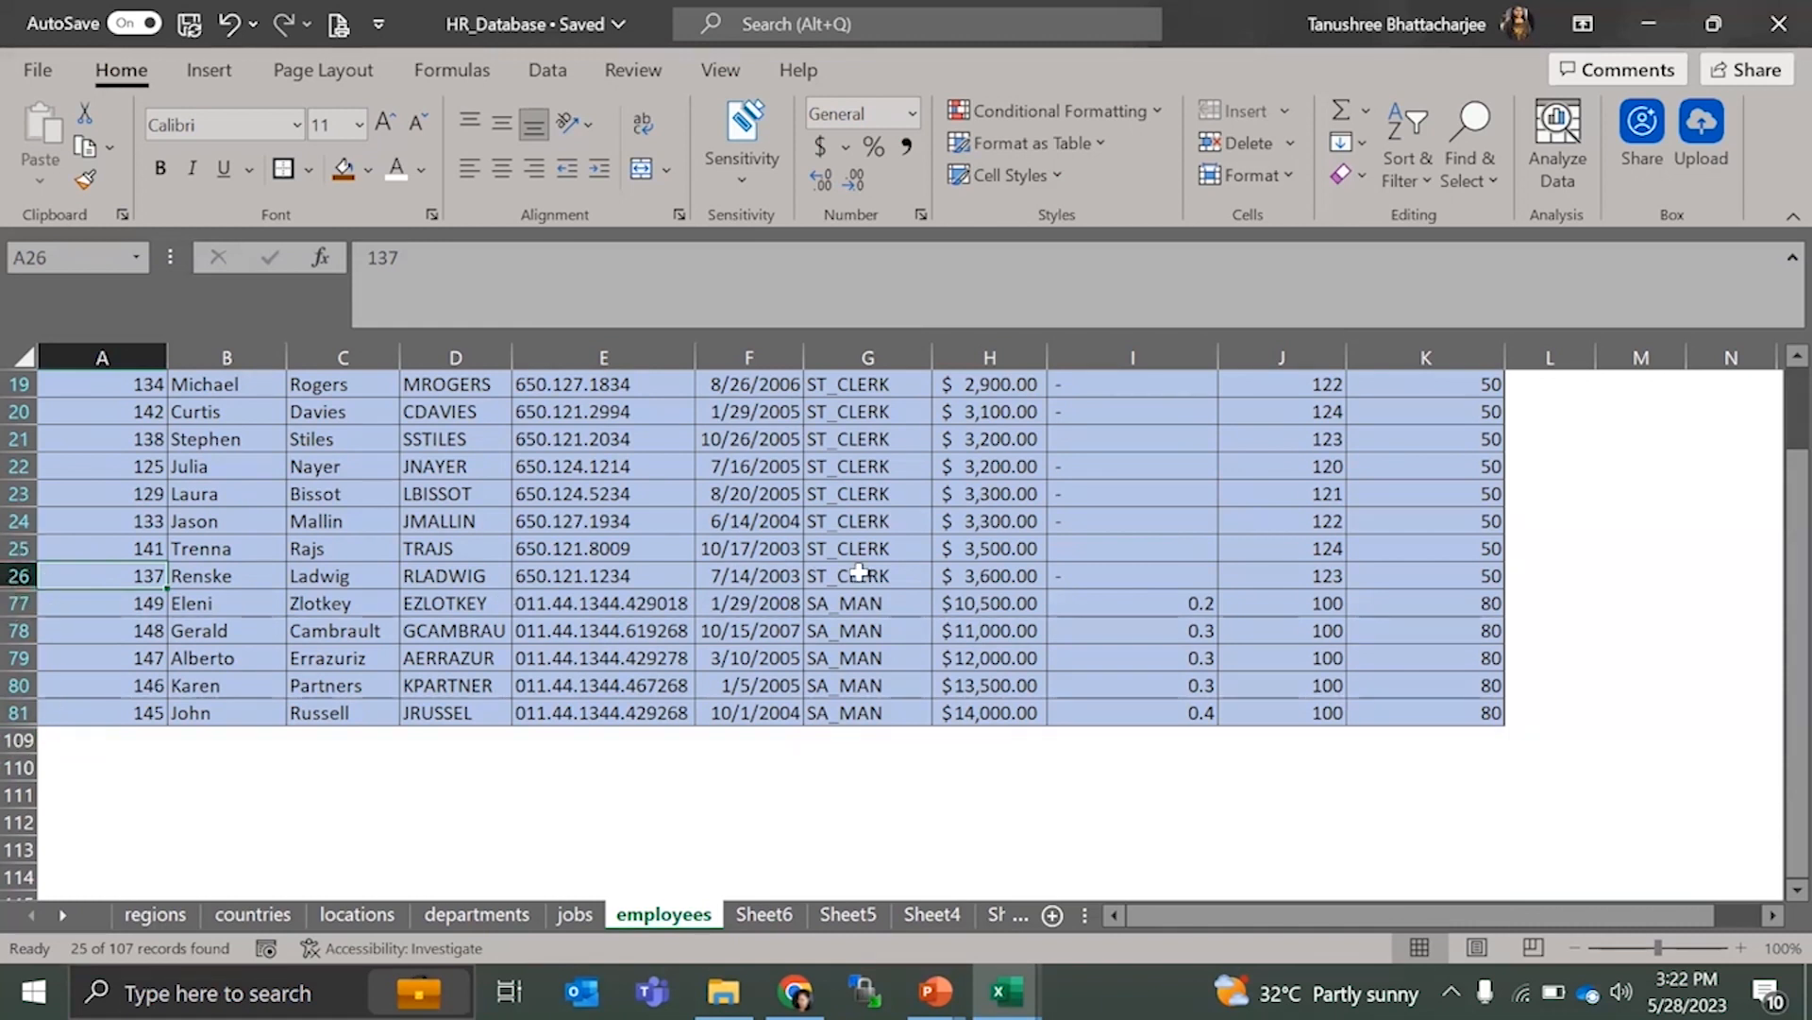
scroll(911, 594, up, 2)
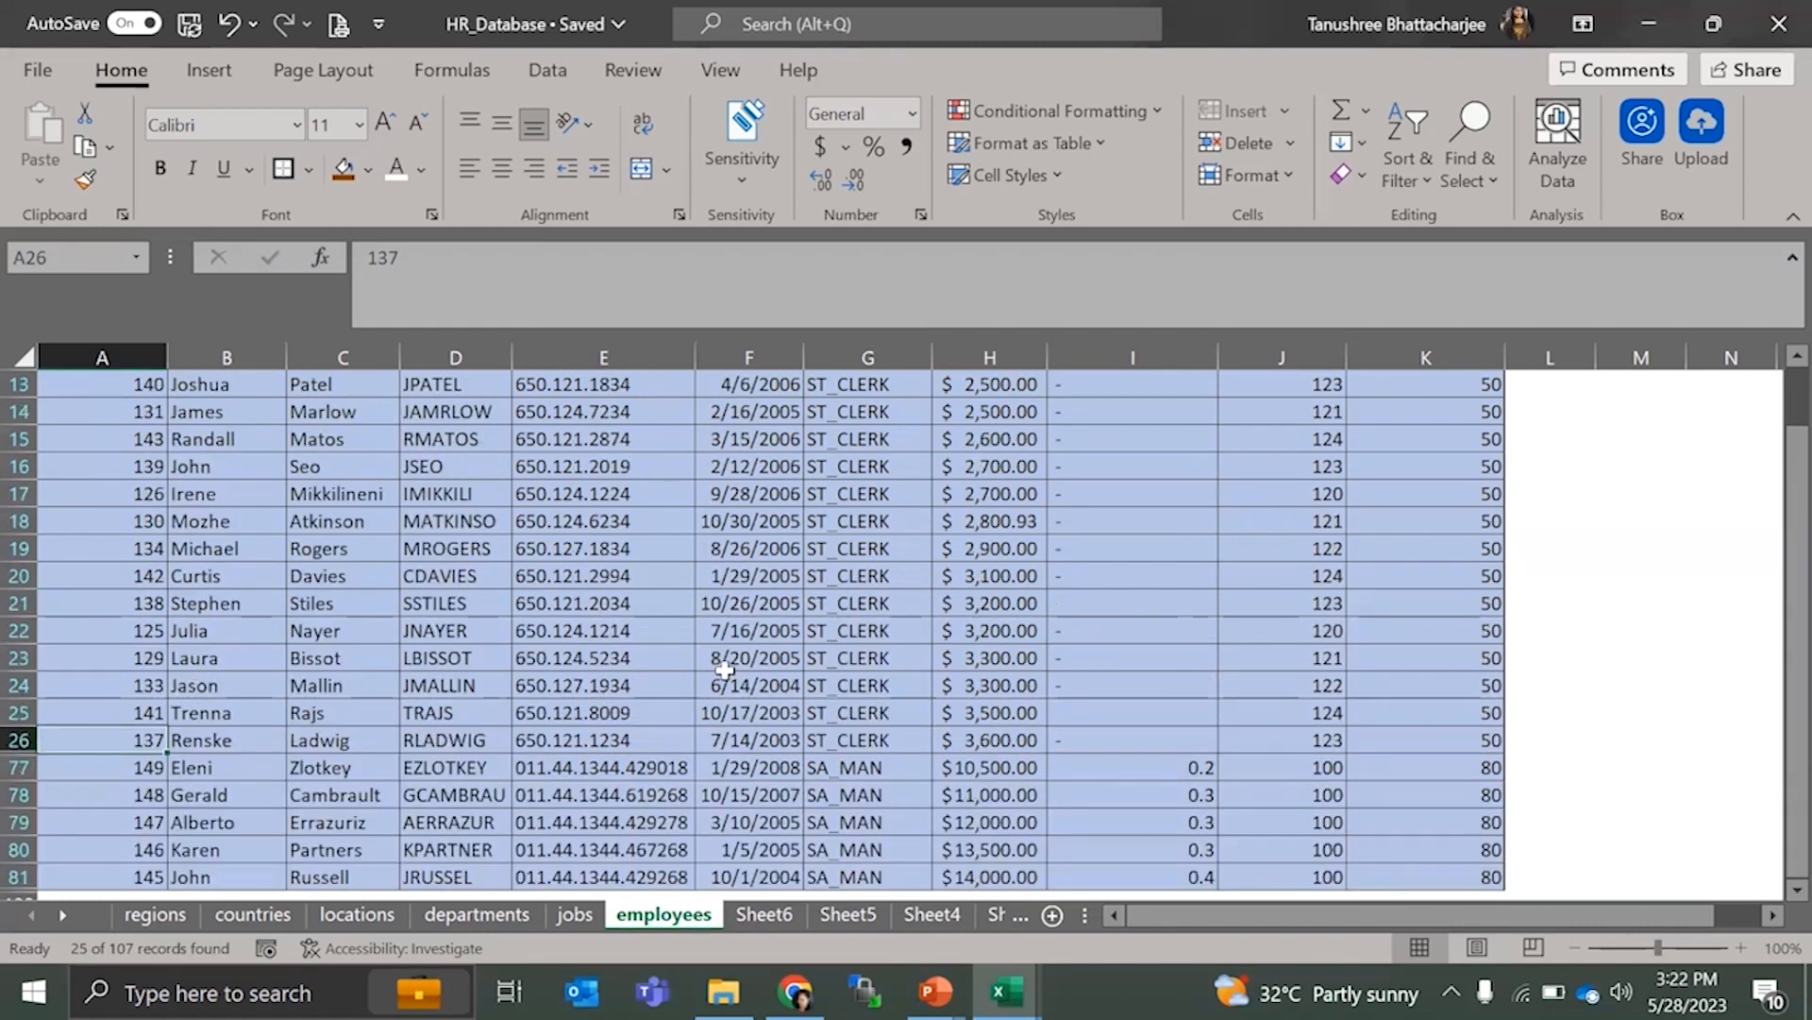
scroll(859, 656, up, 3)
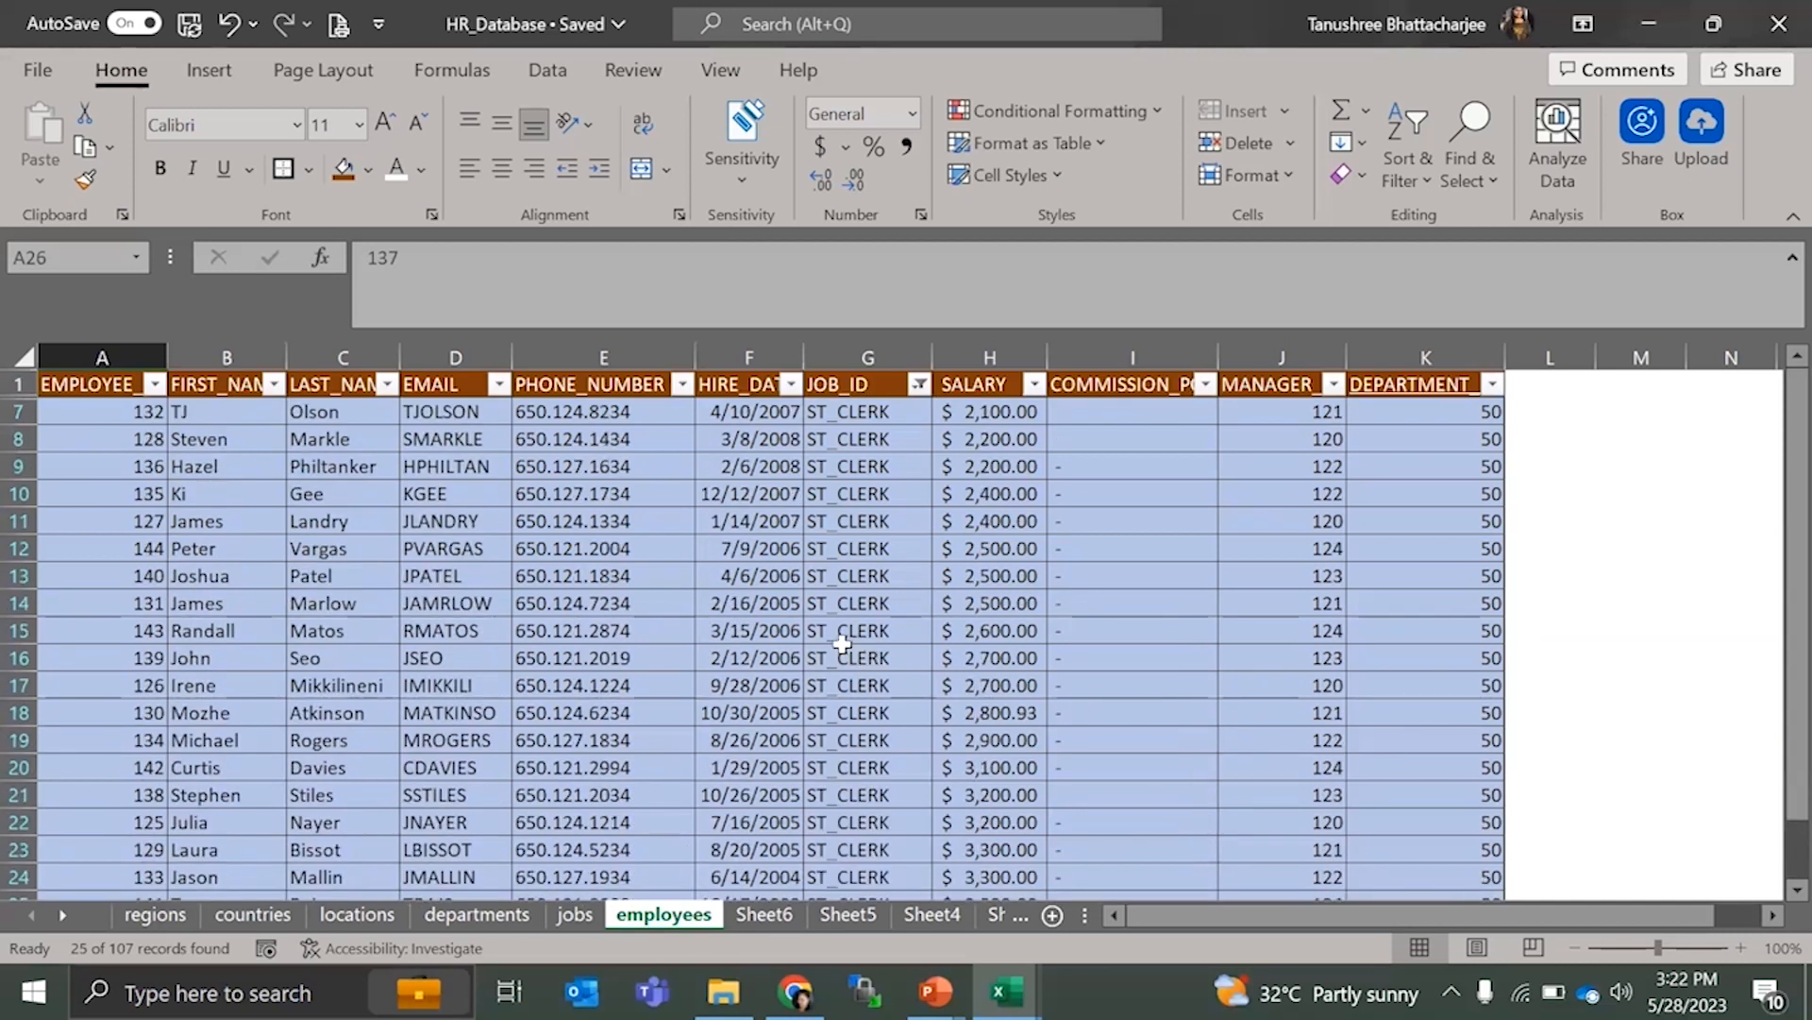
- Reselect all values in the JOB_ID column's filter list
click(876, 385)
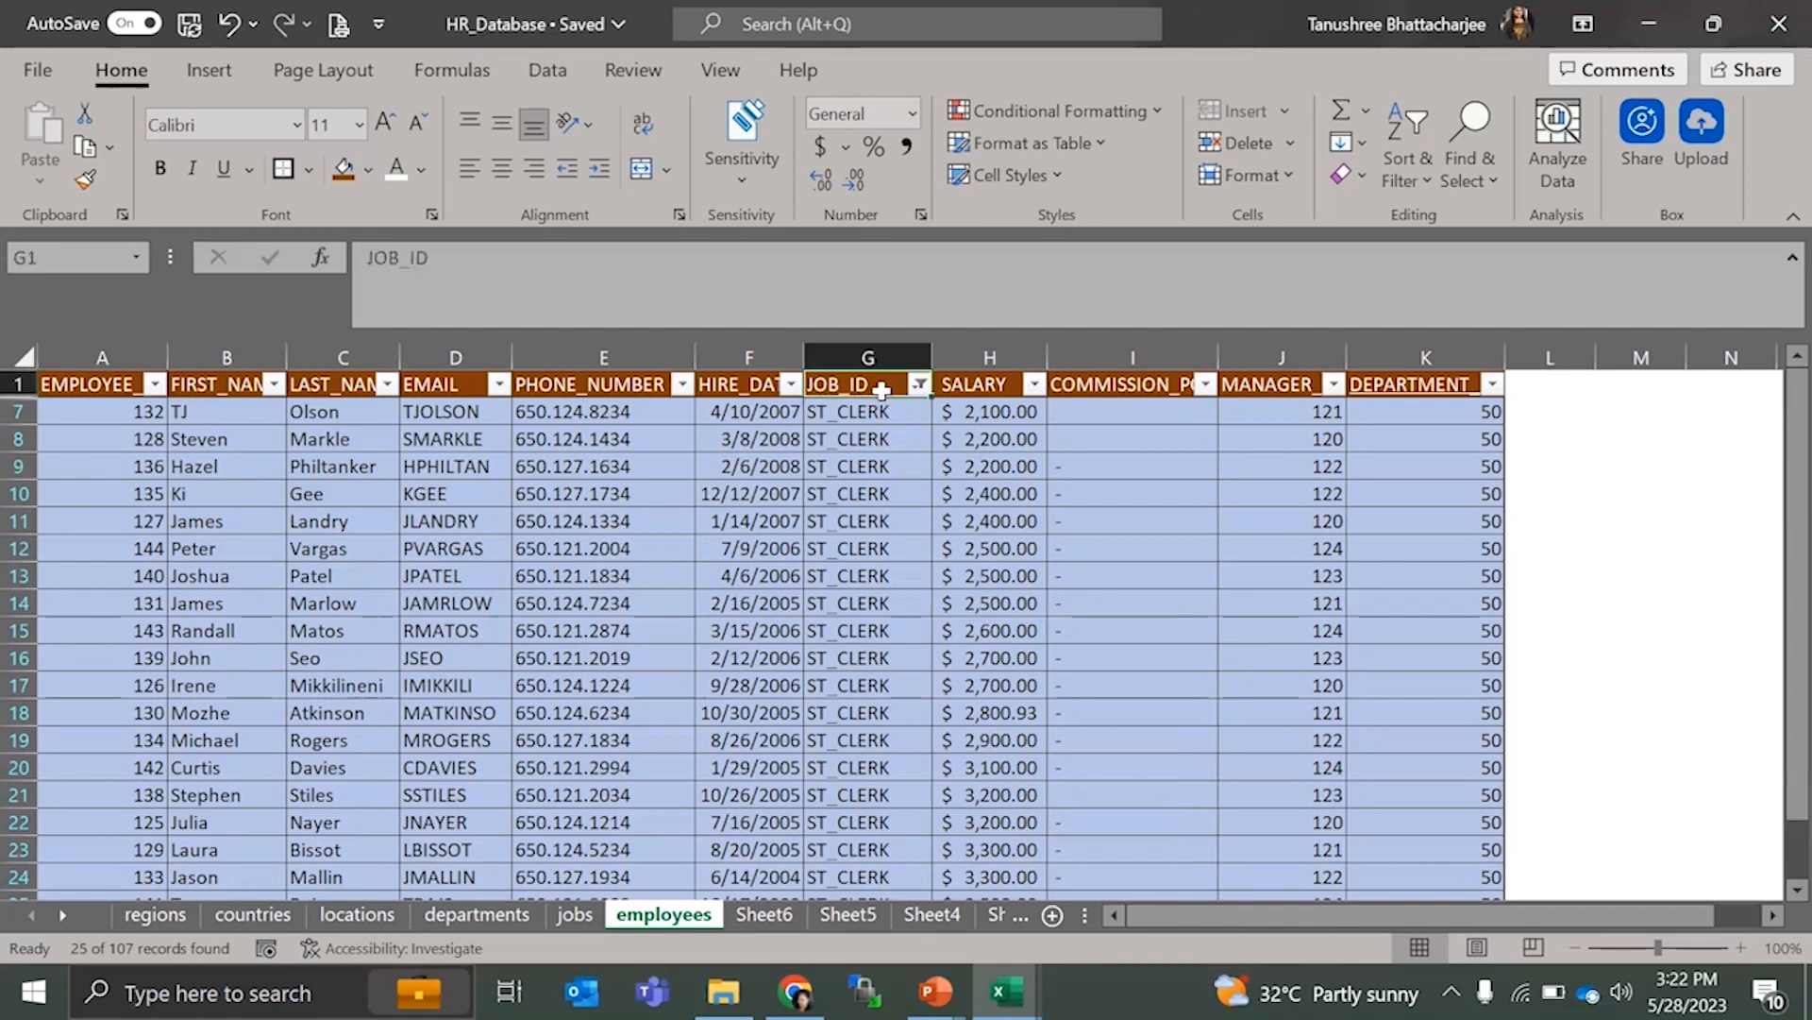
click(919, 385)
drag(880, 698, 883, 817)
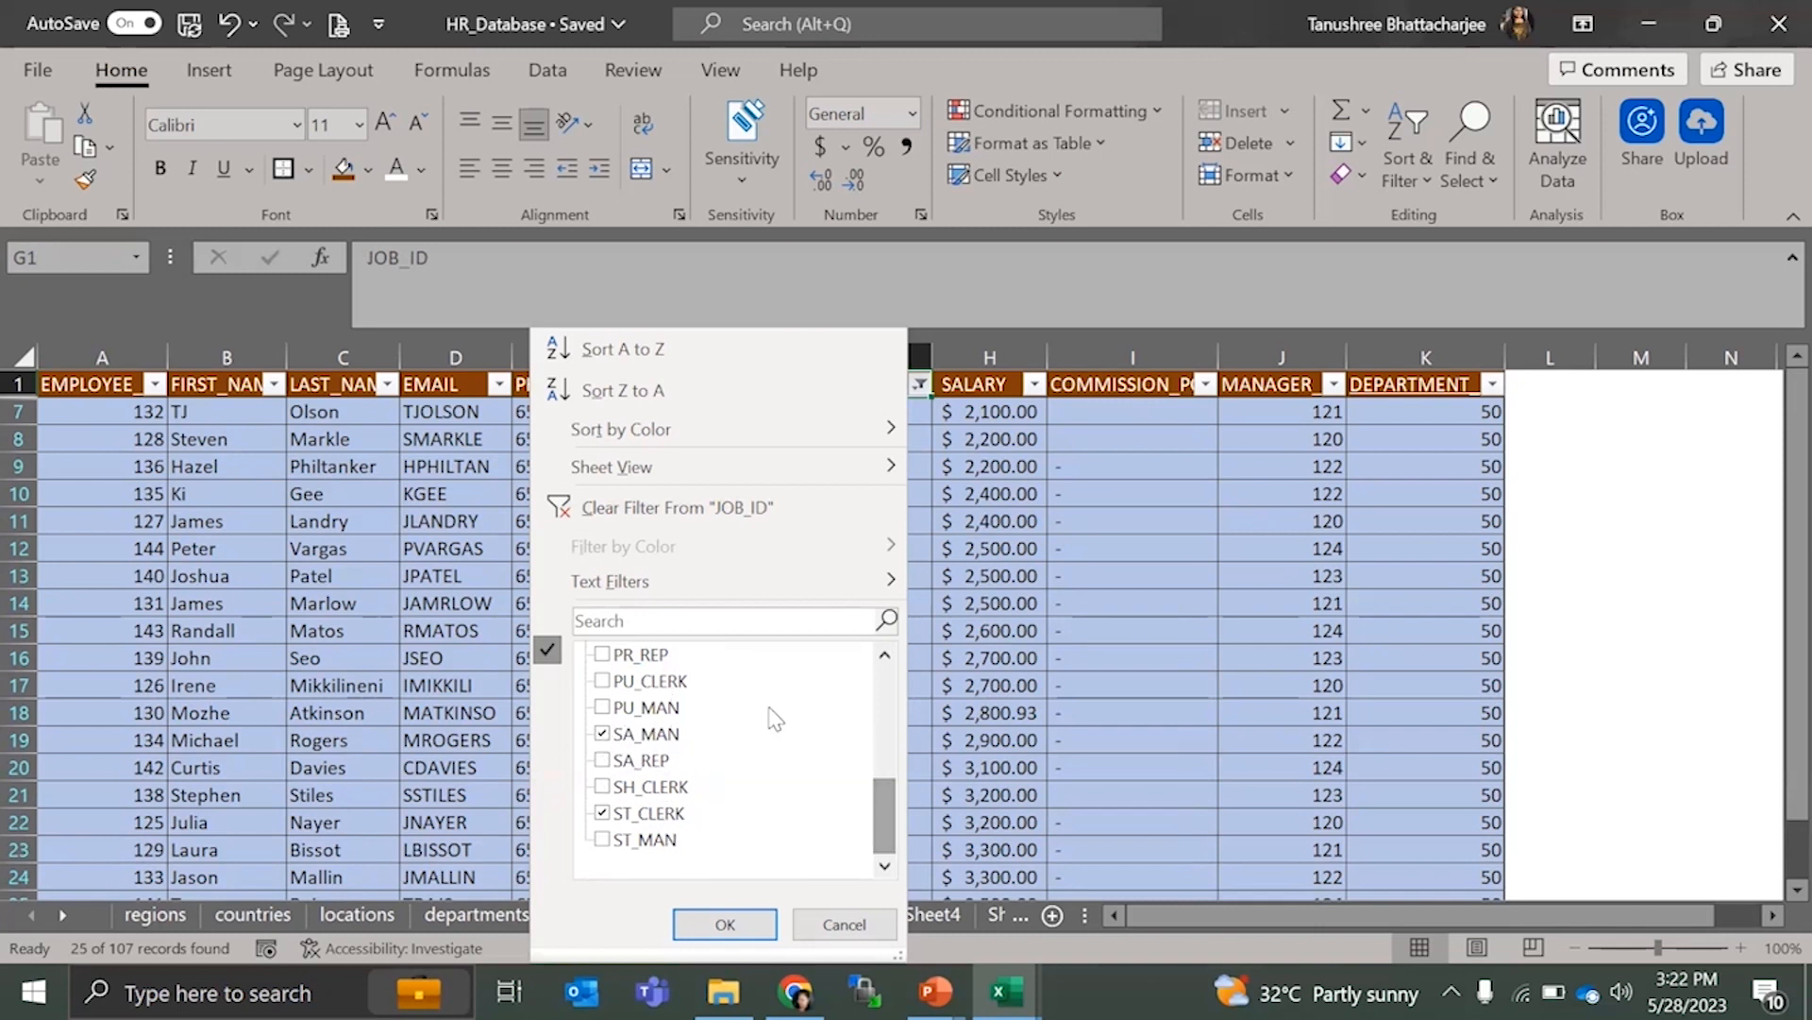
drag(886, 800, 883, 687)
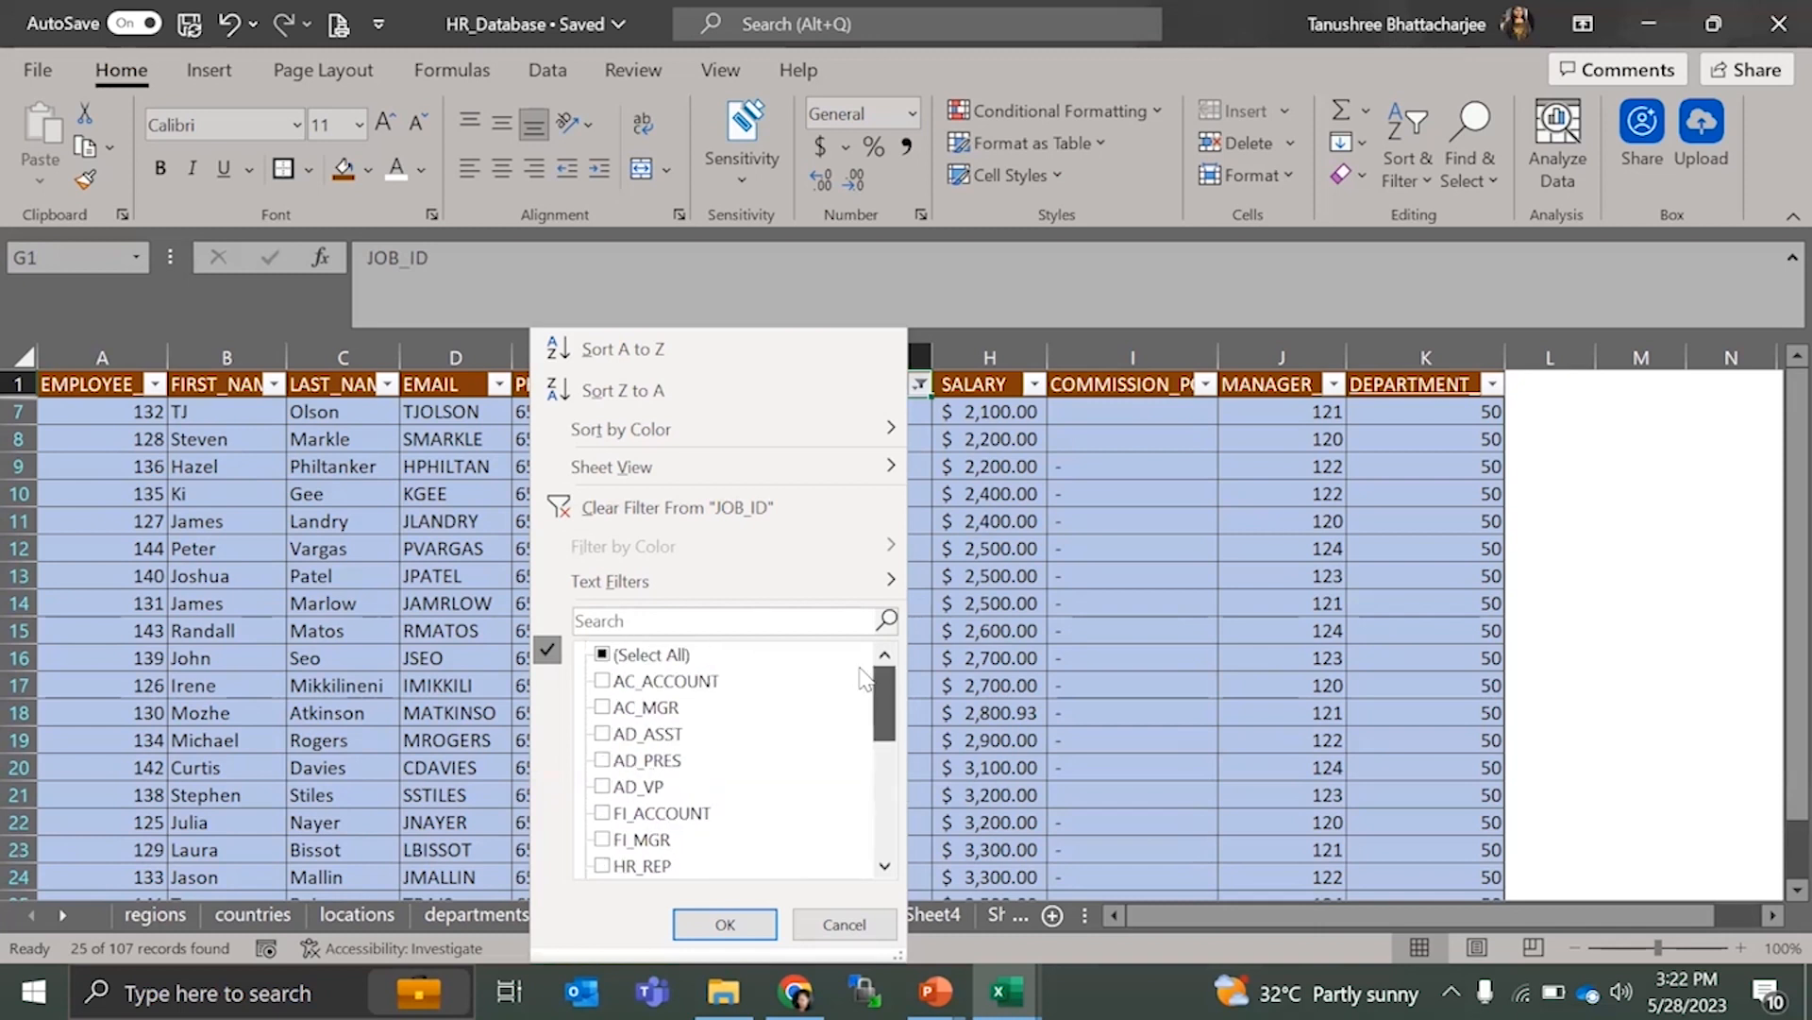
click(599, 655)
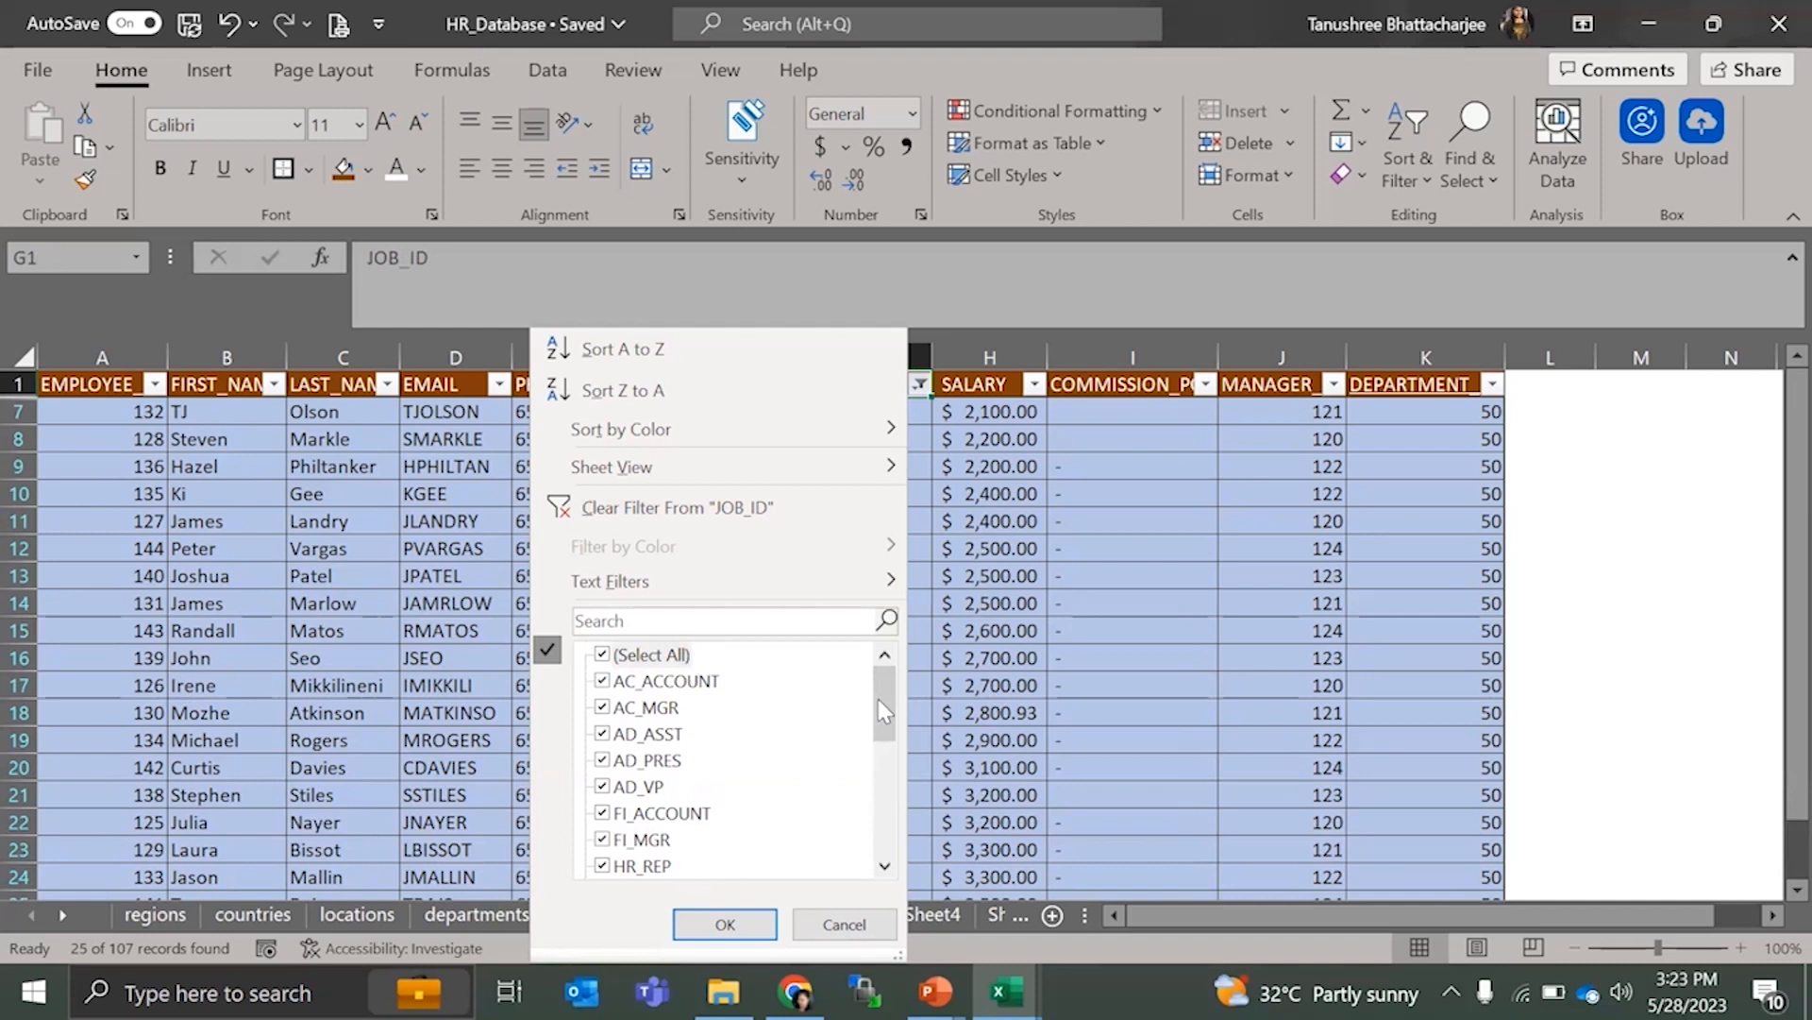
- Exclude AC_MGR, FI_MGR, PU_MAN, SA_MAN, ST_MAN and MK_MAN from the JOB_ID filter and apply it
click(621, 716)
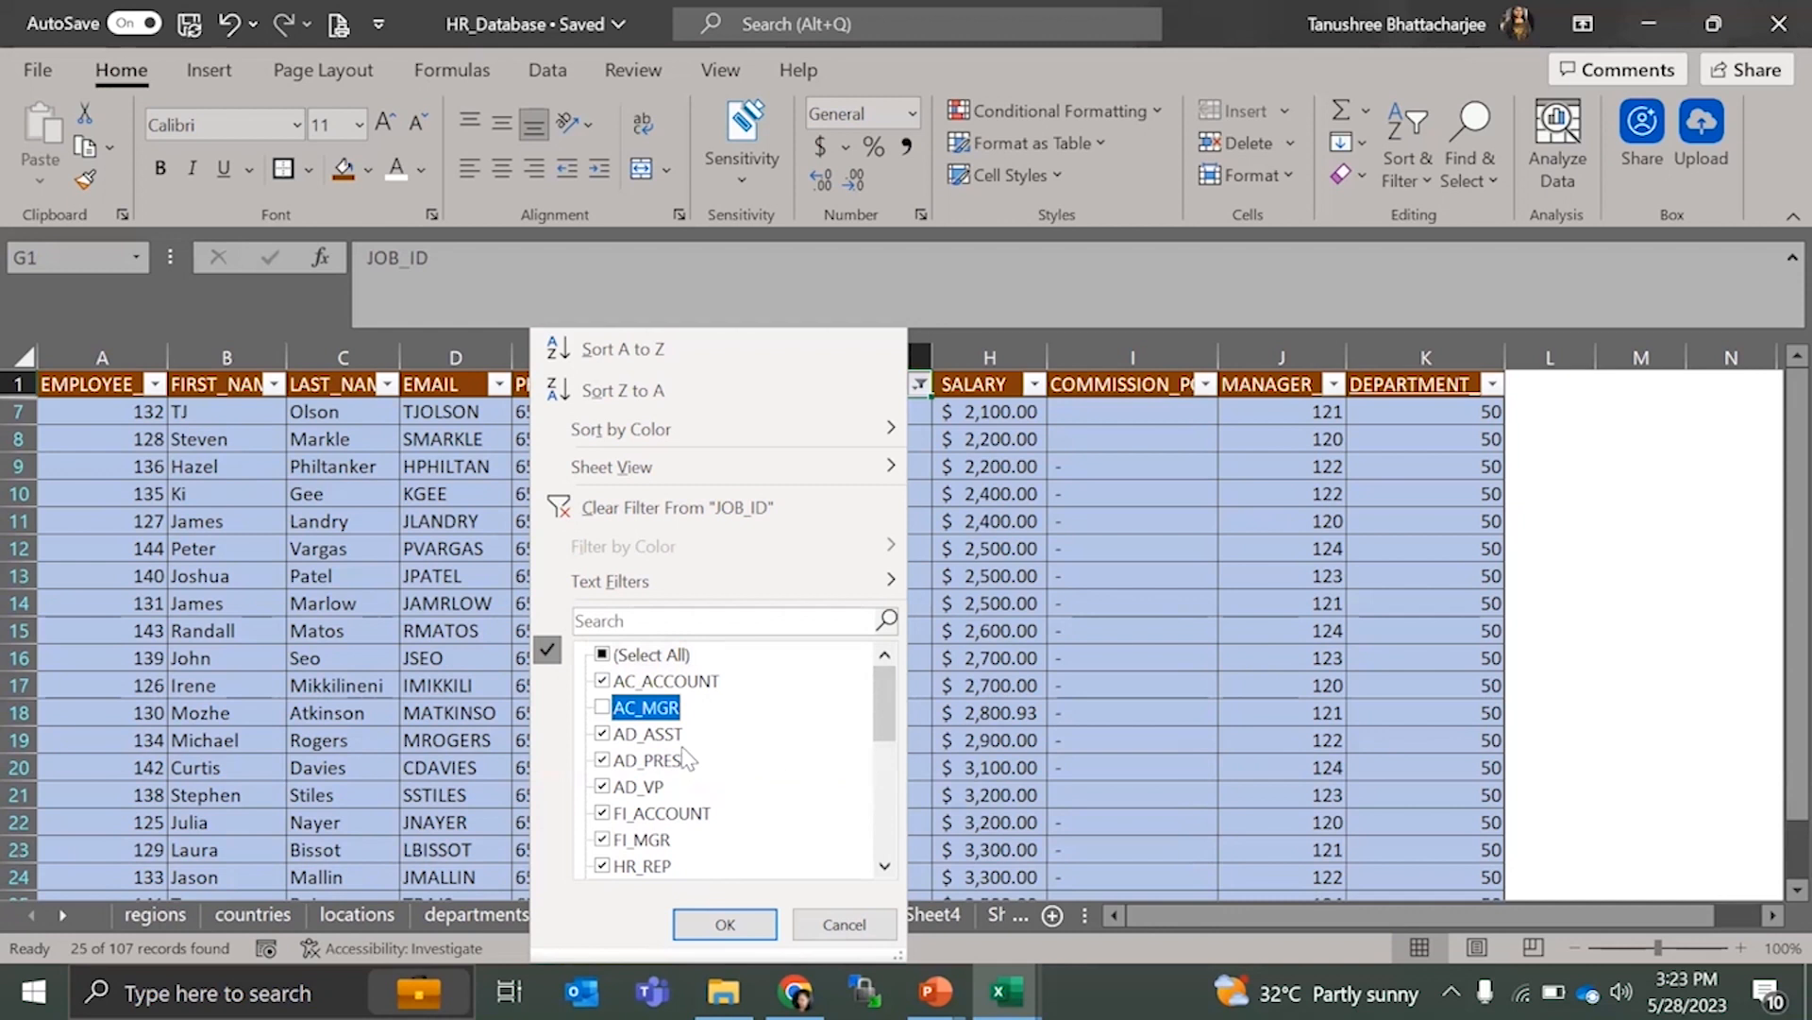
click(607, 840)
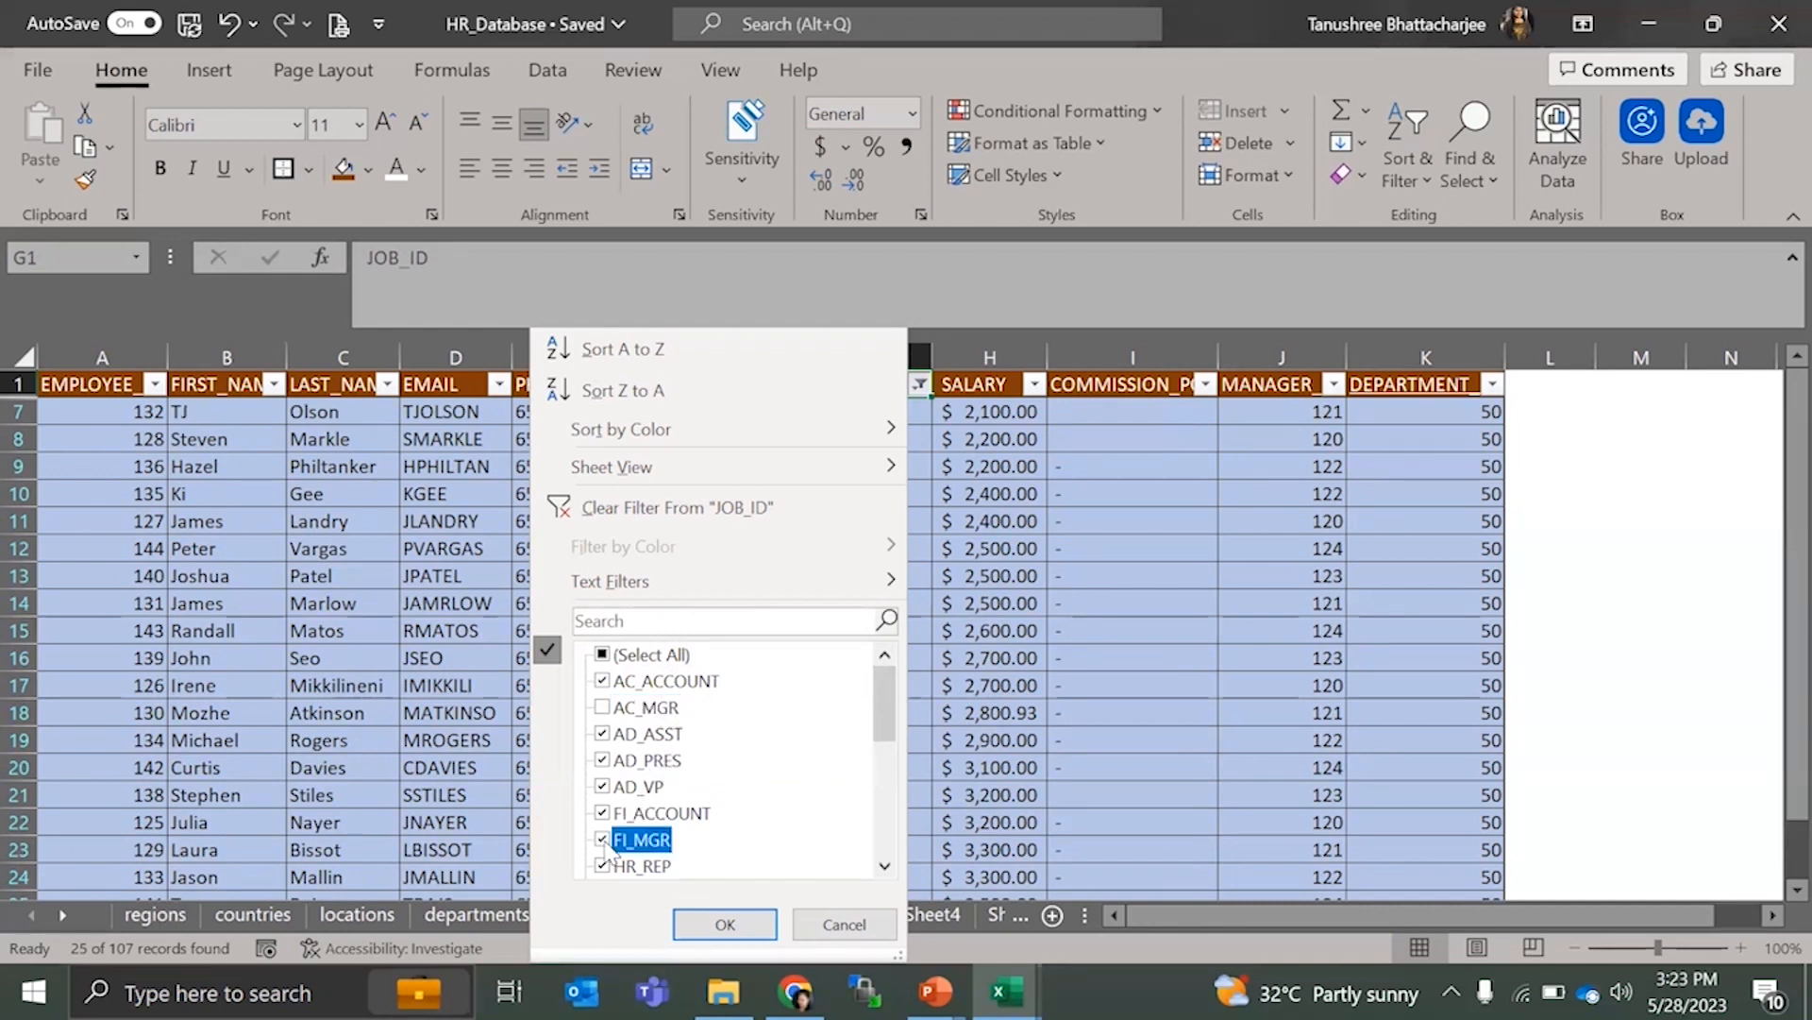
drag(885, 711, 895, 831)
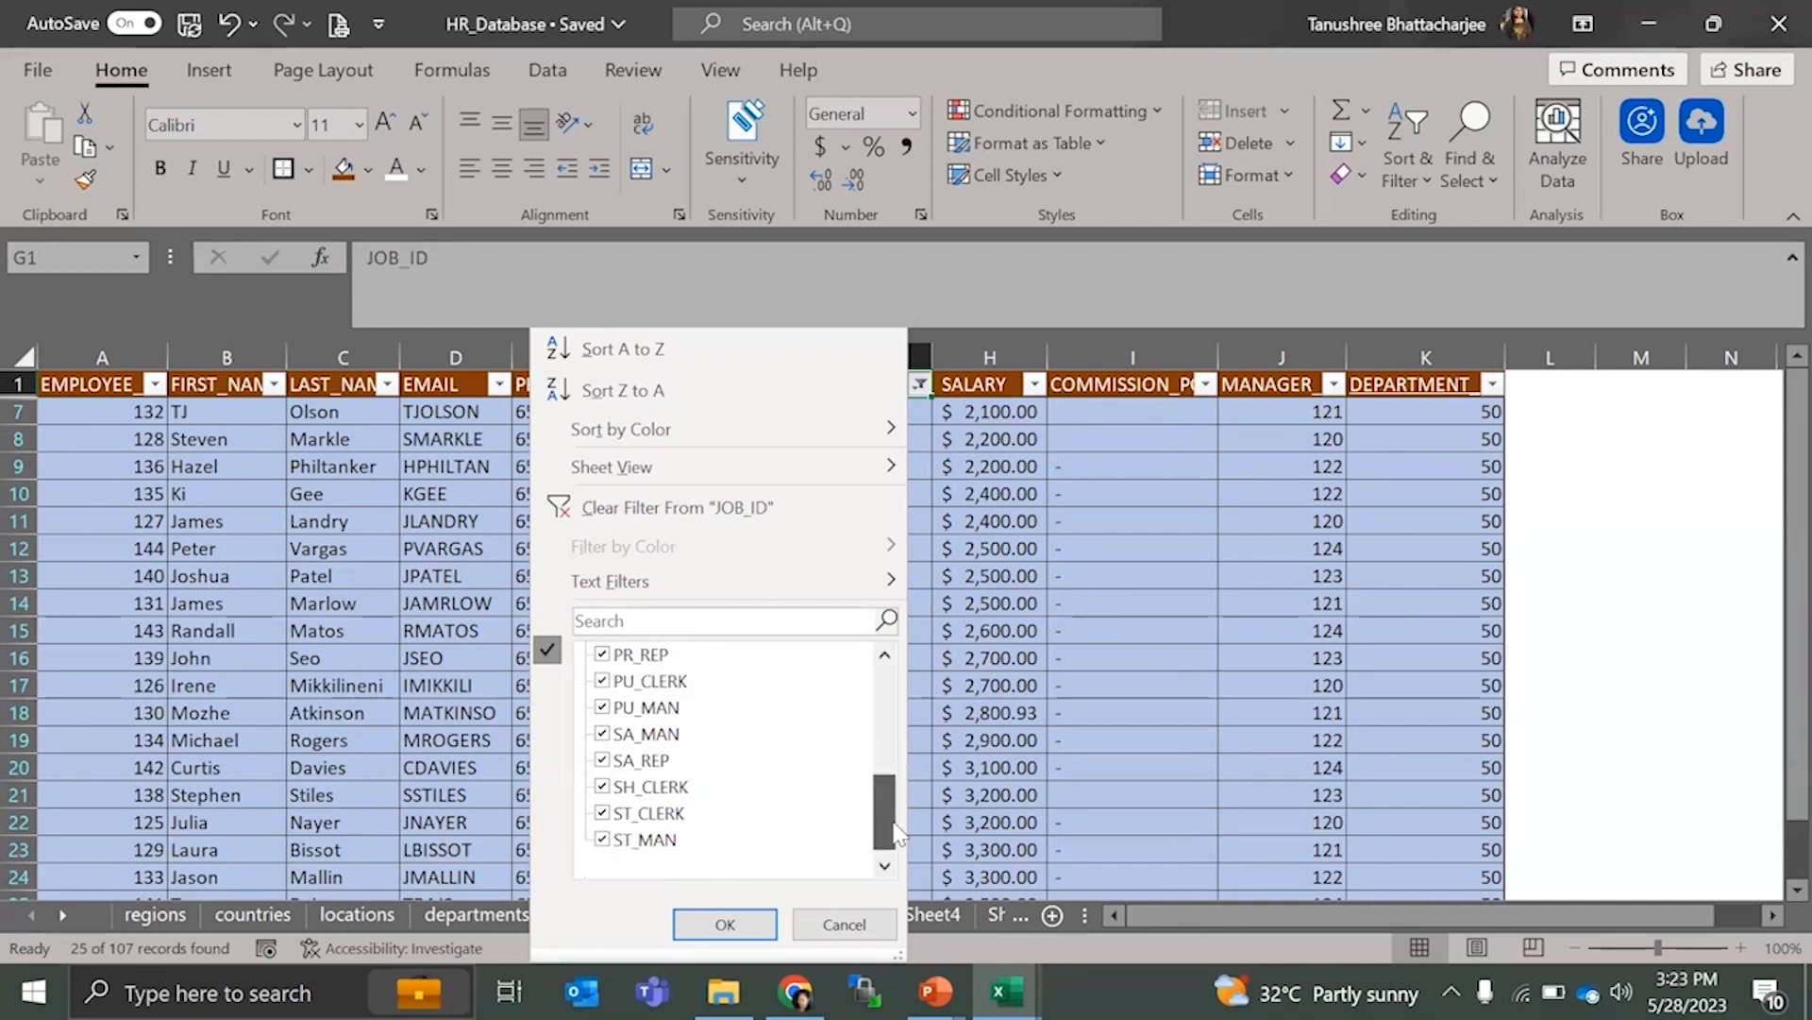
click(604, 710)
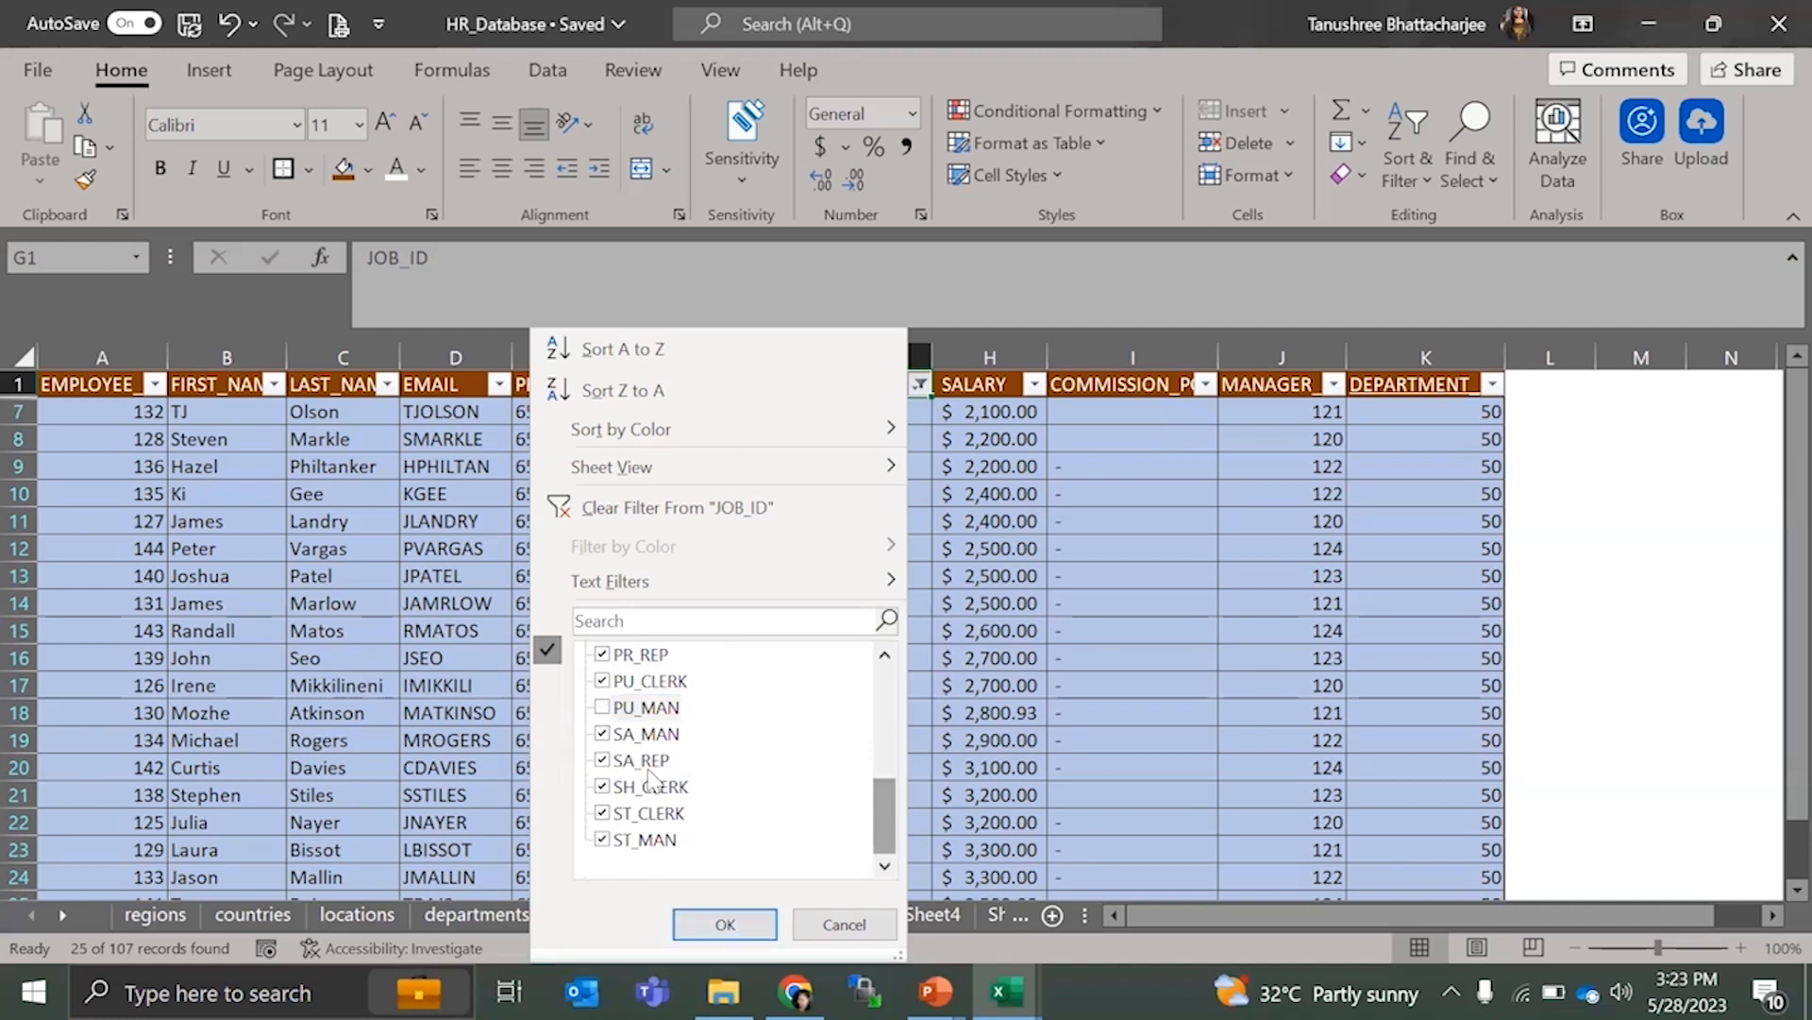
click(625, 735)
click(644, 840)
scroll(717, 803, up, 2)
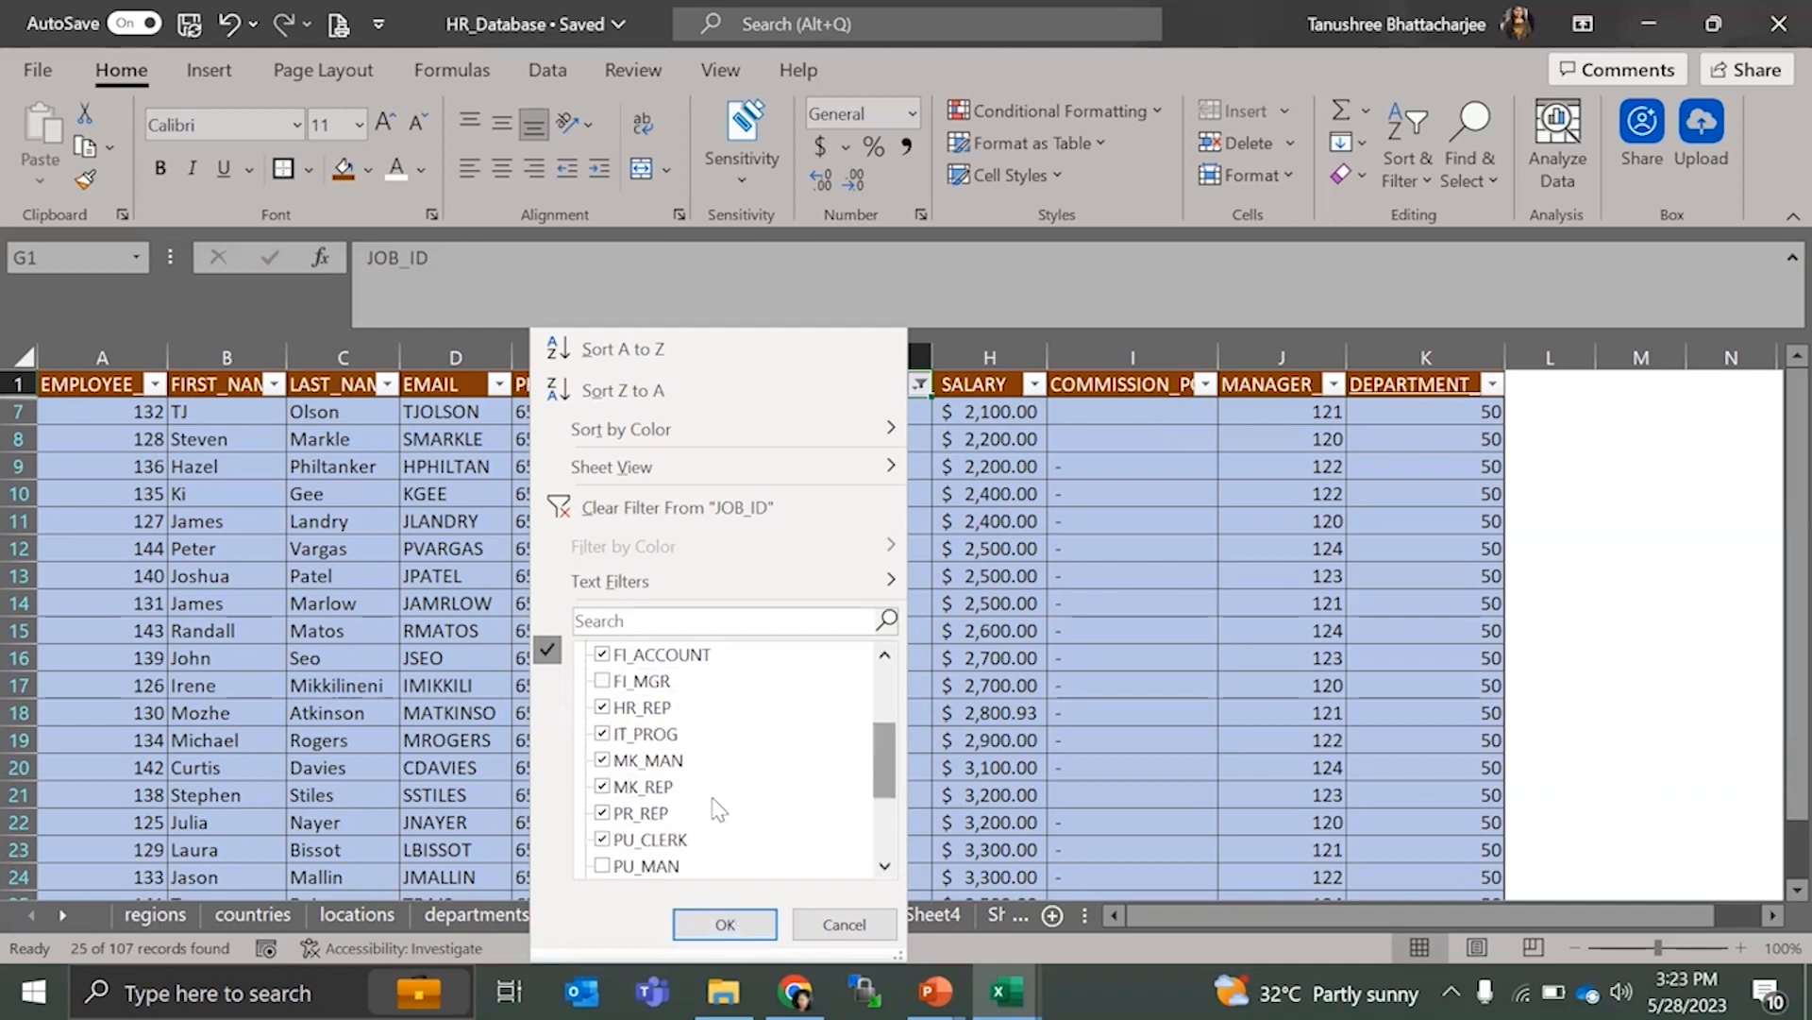
click(604, 762)
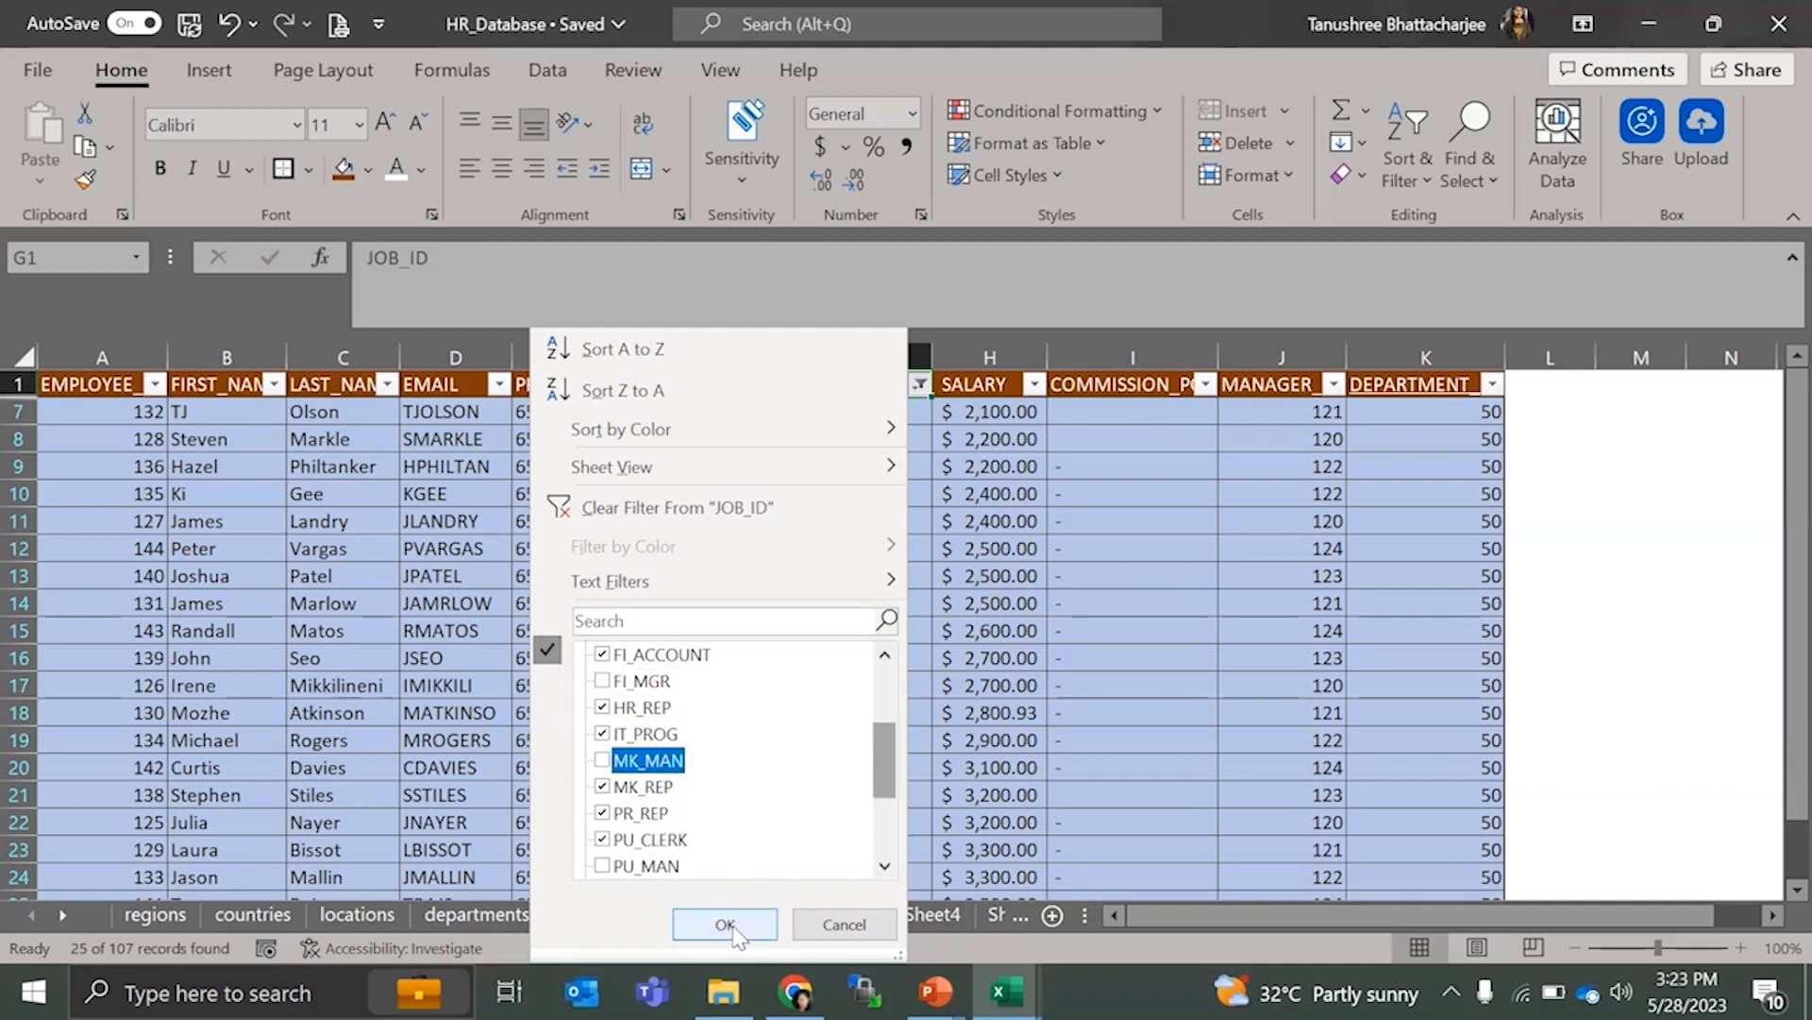
click(727, 925)
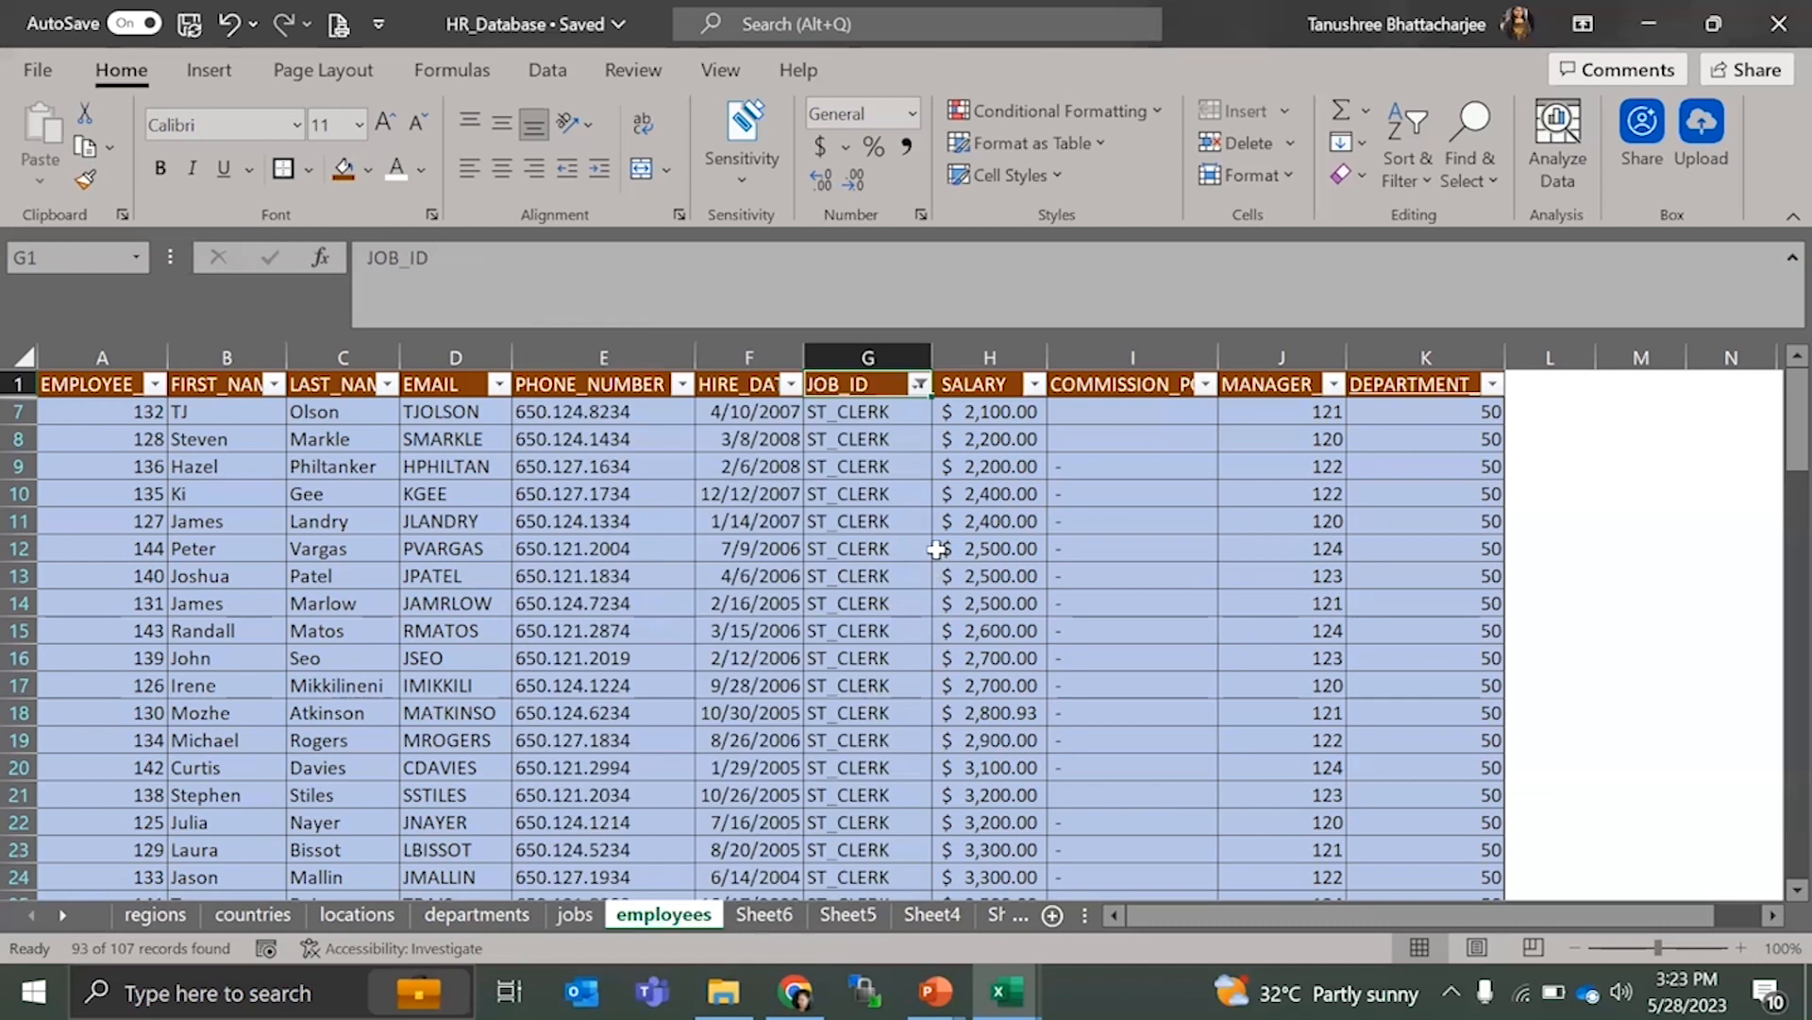
- Look through the filtered employee records and check which values are selected in the JOB_ID filter
scroll(941, 521, down, 2)
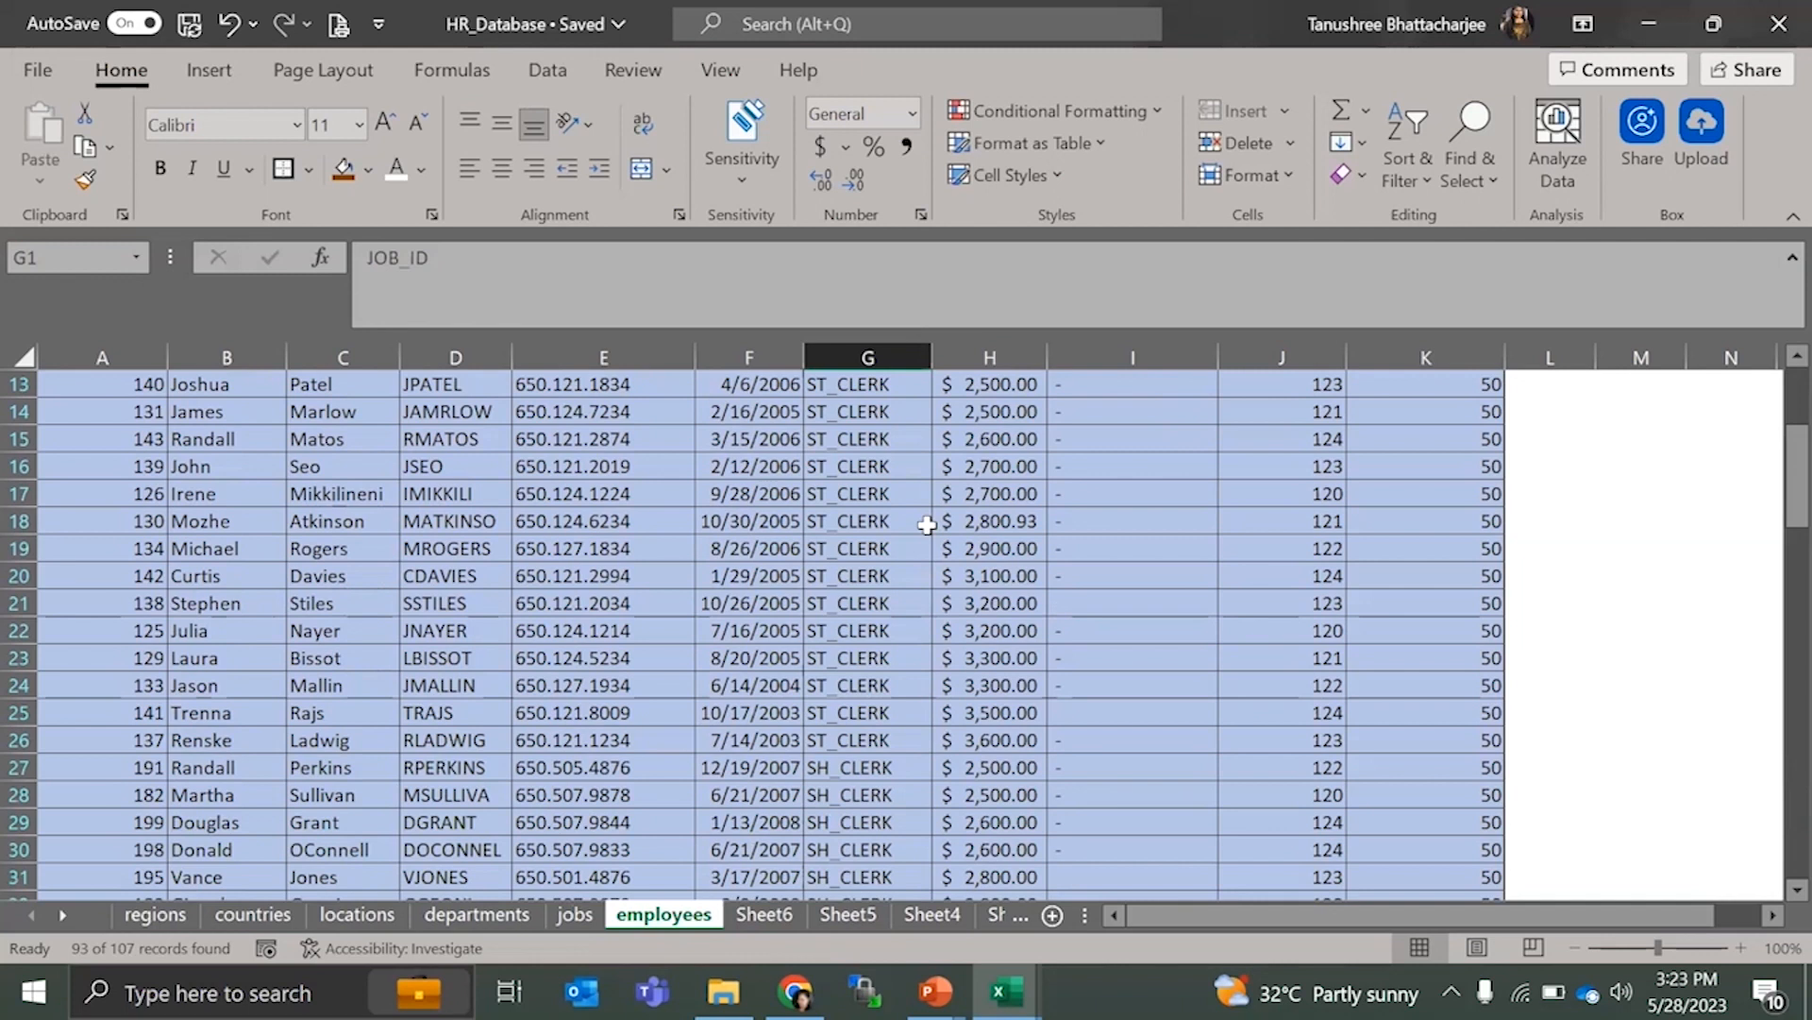
scroll(927, 525, up, 2)
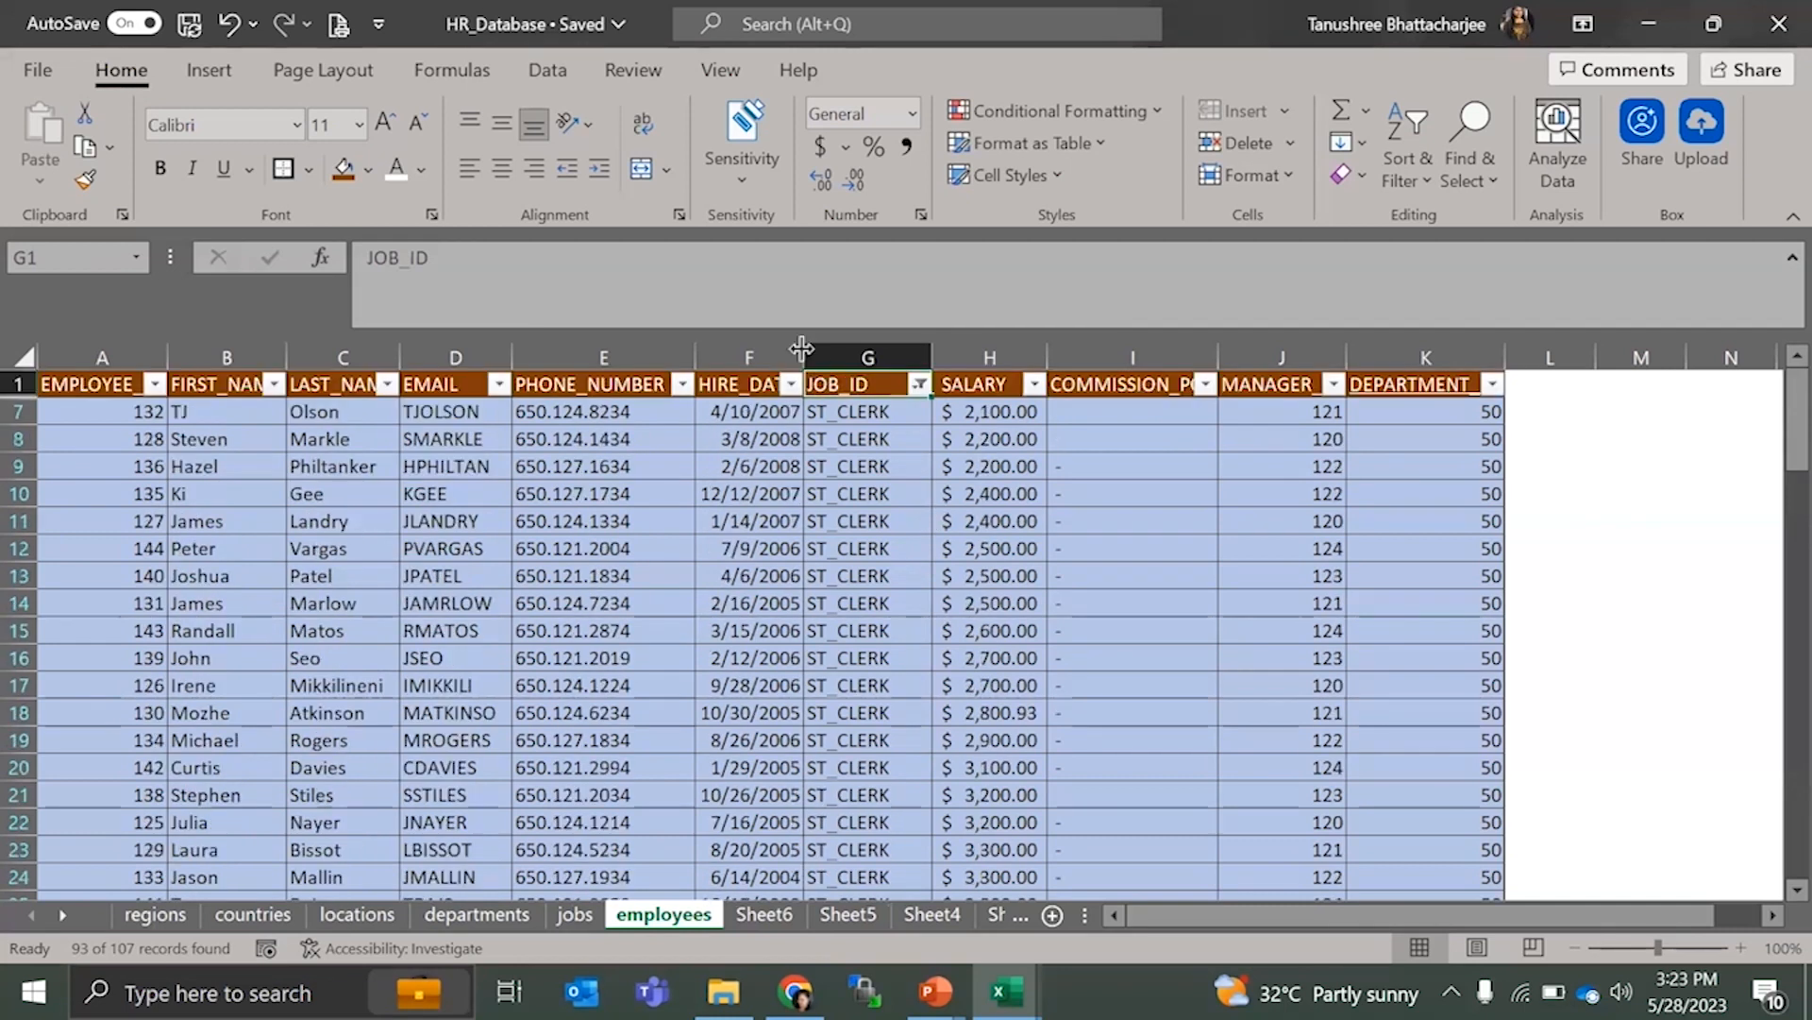
click(918, 387)
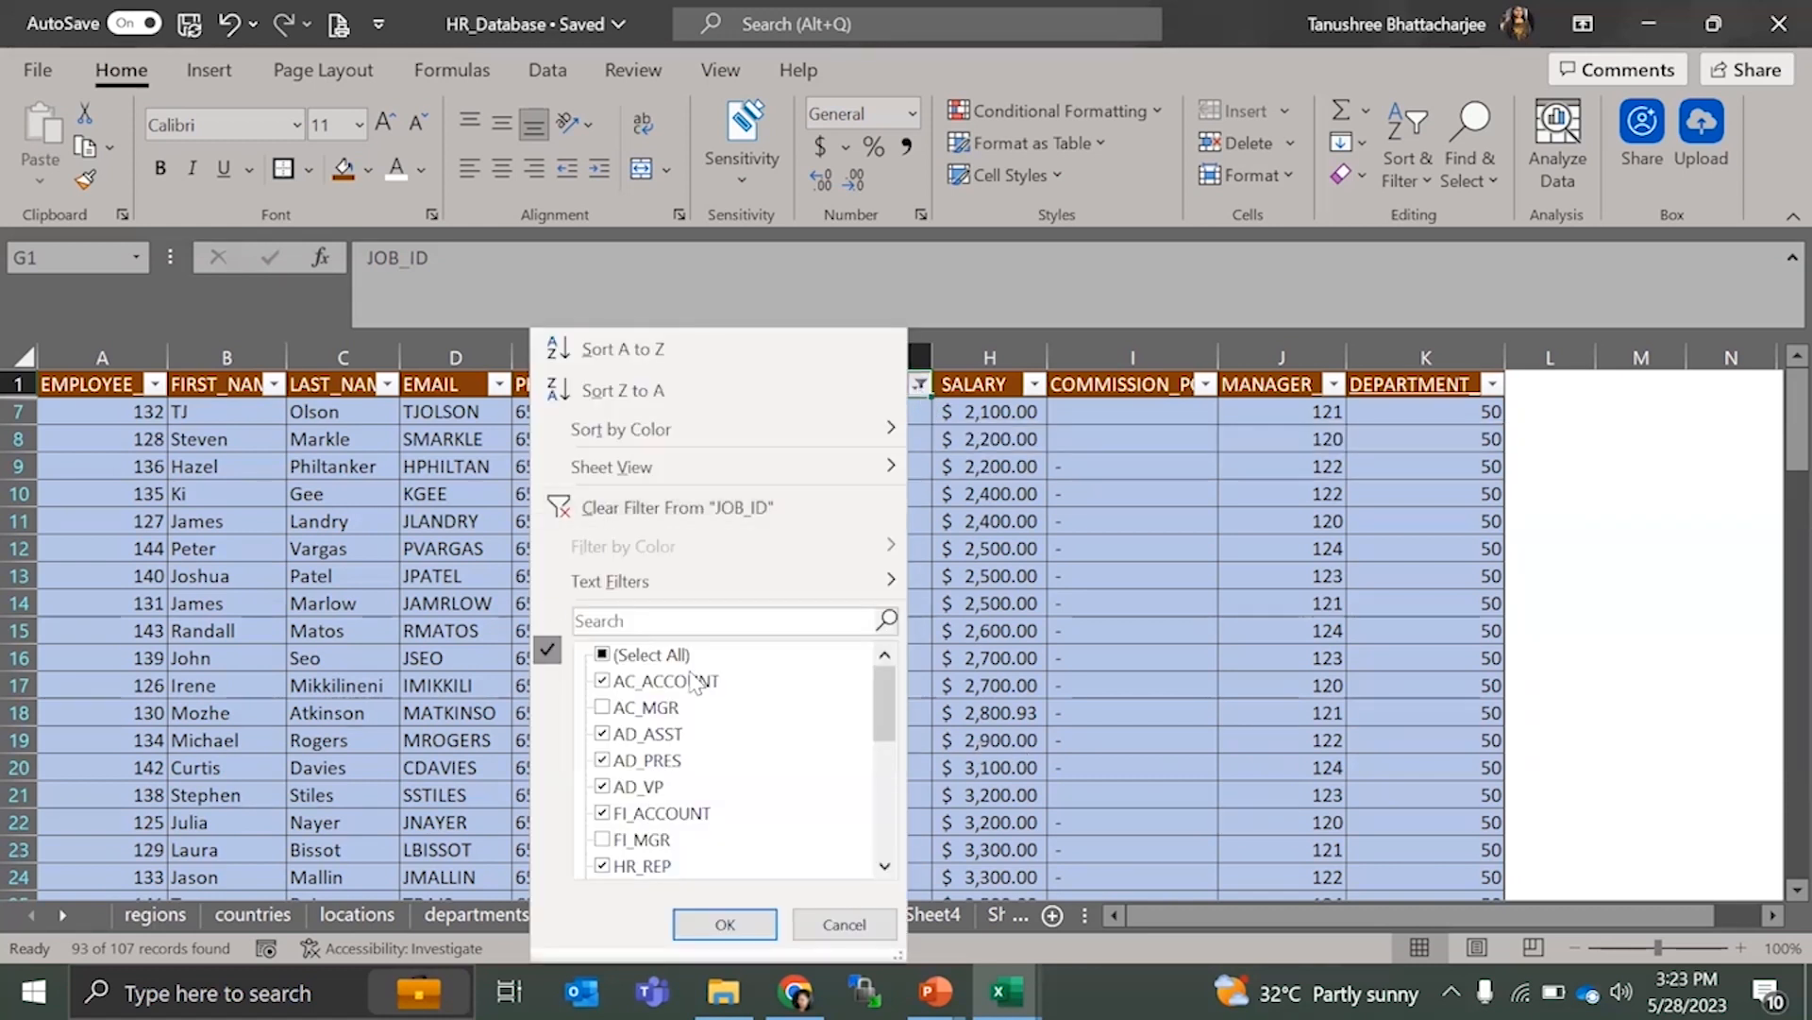
click(1120, 691)
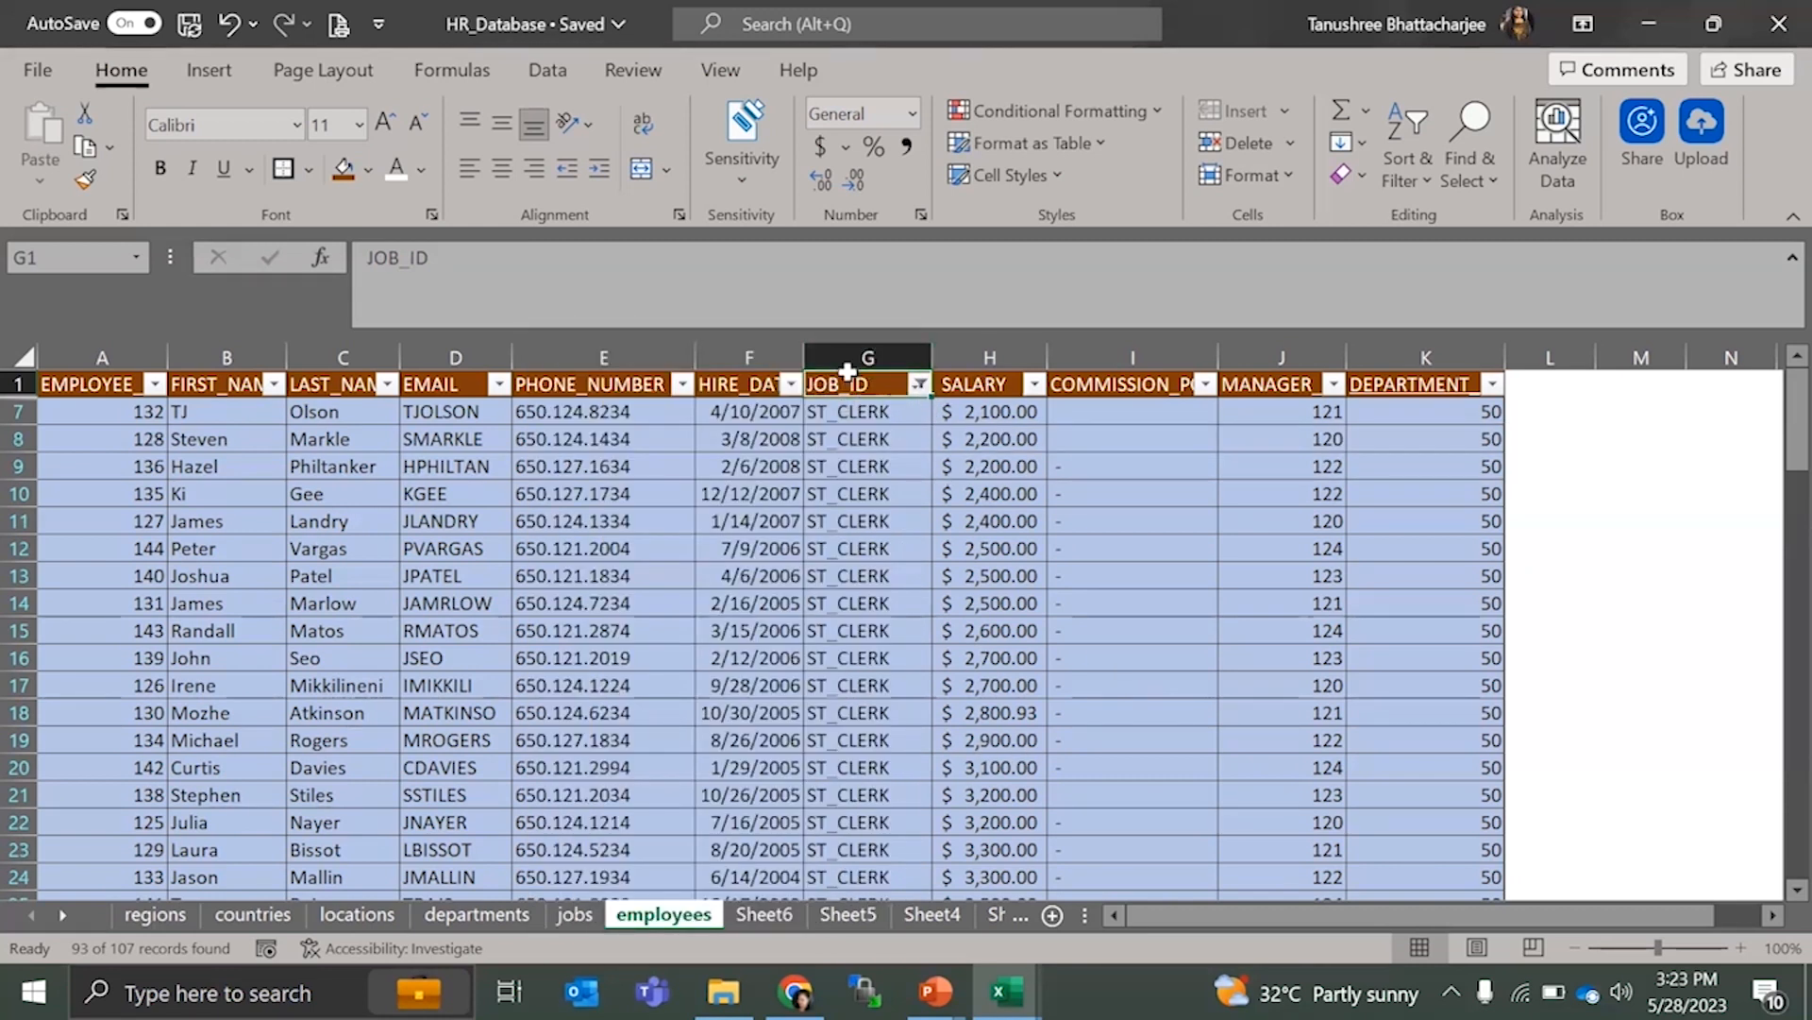
- Filter the DEPARTMENT_ID column to show only departments 40 and 50
click(1465, 387)
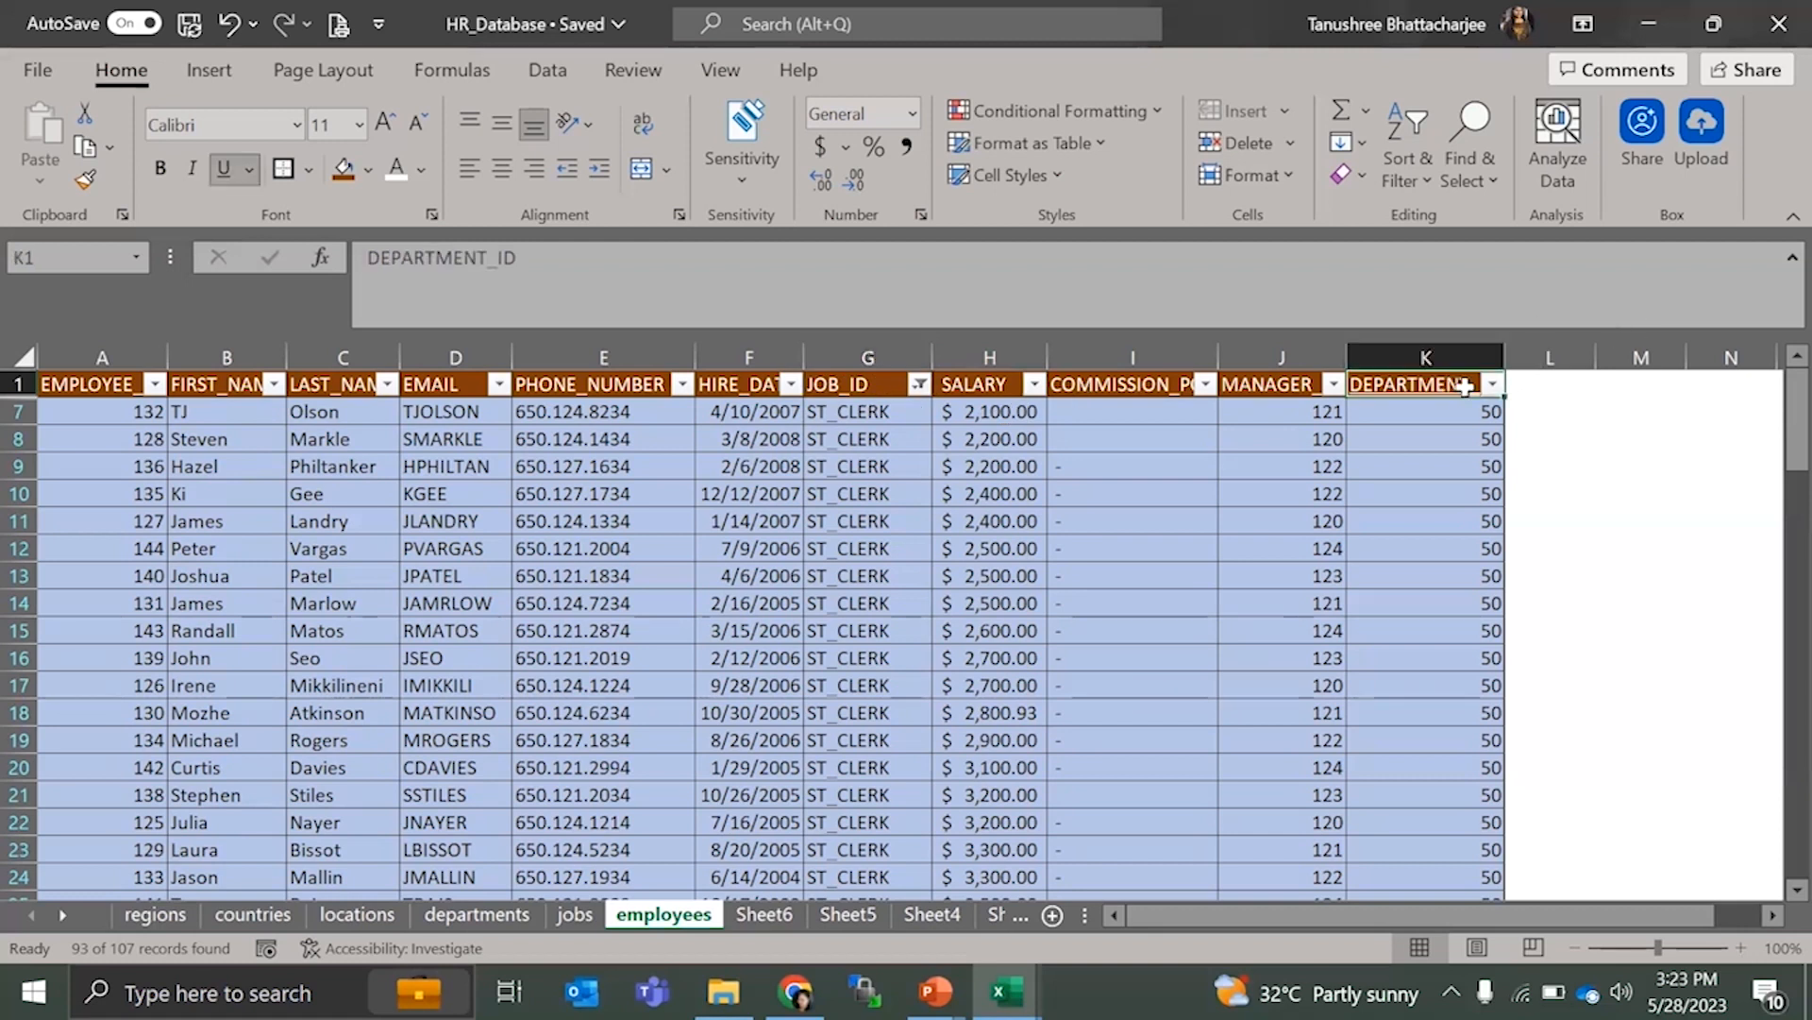
click(1491, 385)
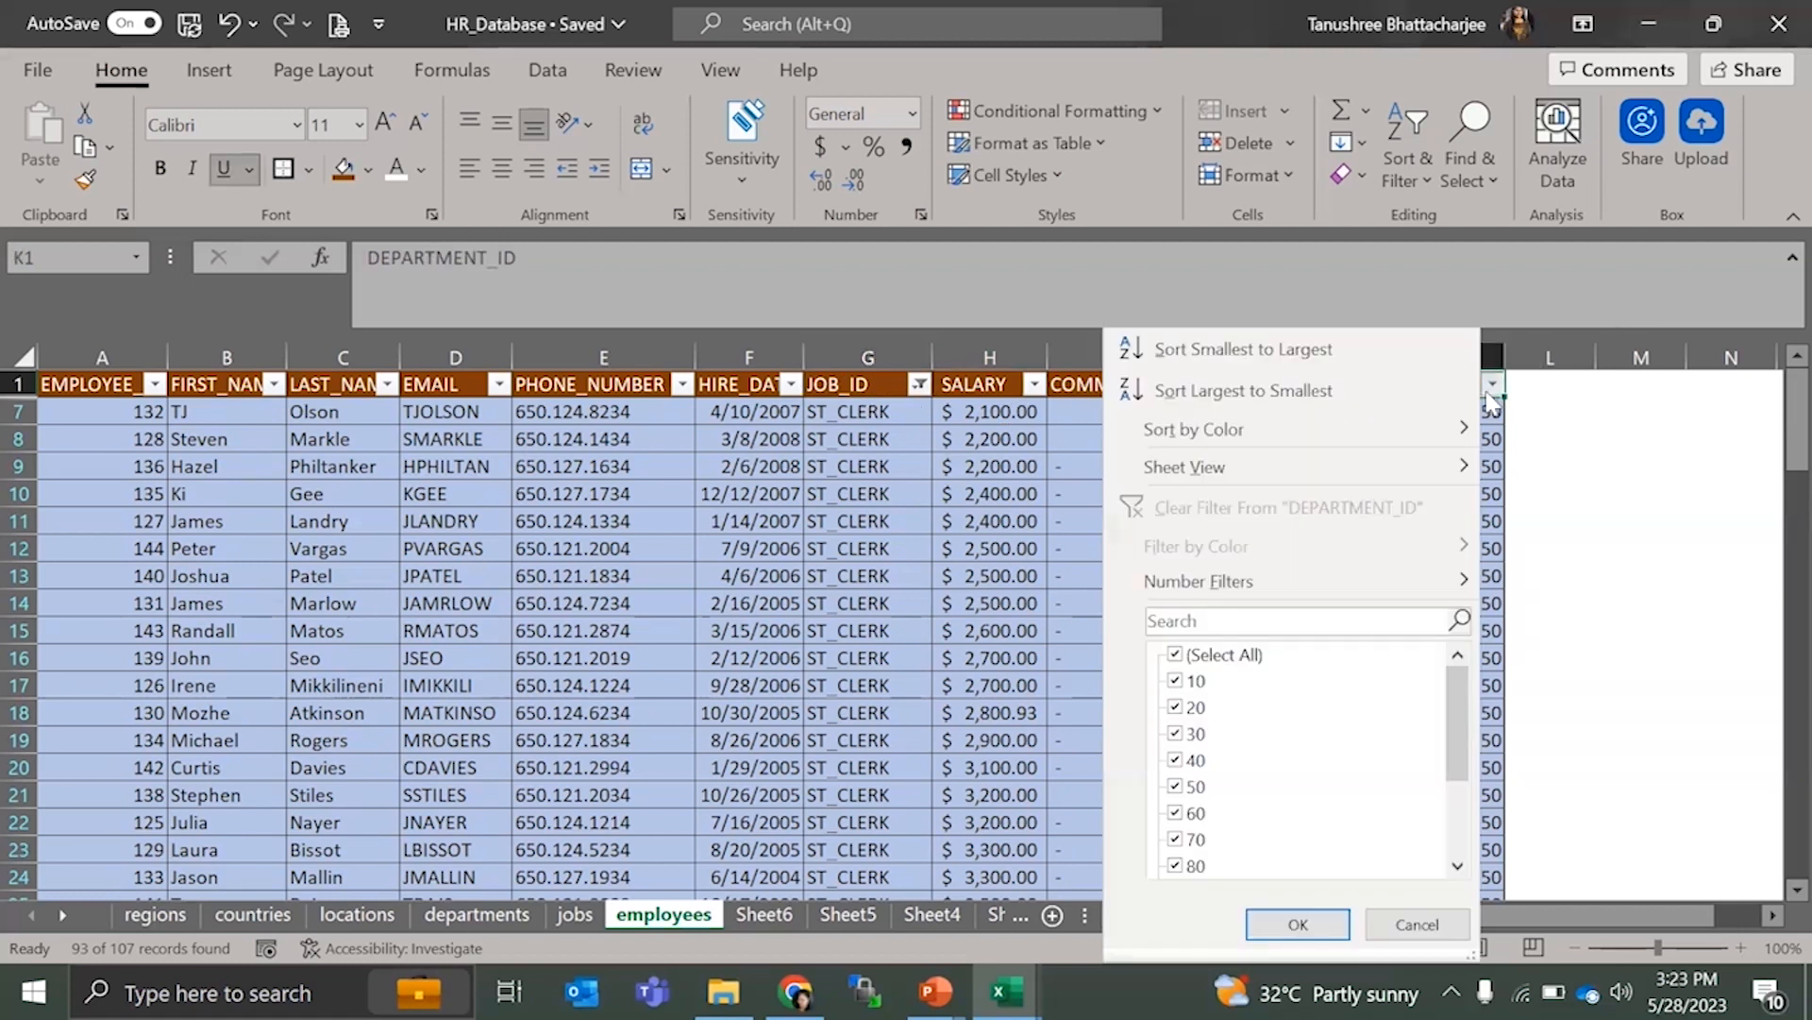
click(1225, 655)
click(1193, 760)
click(1175, 787)
click(1297, 924)
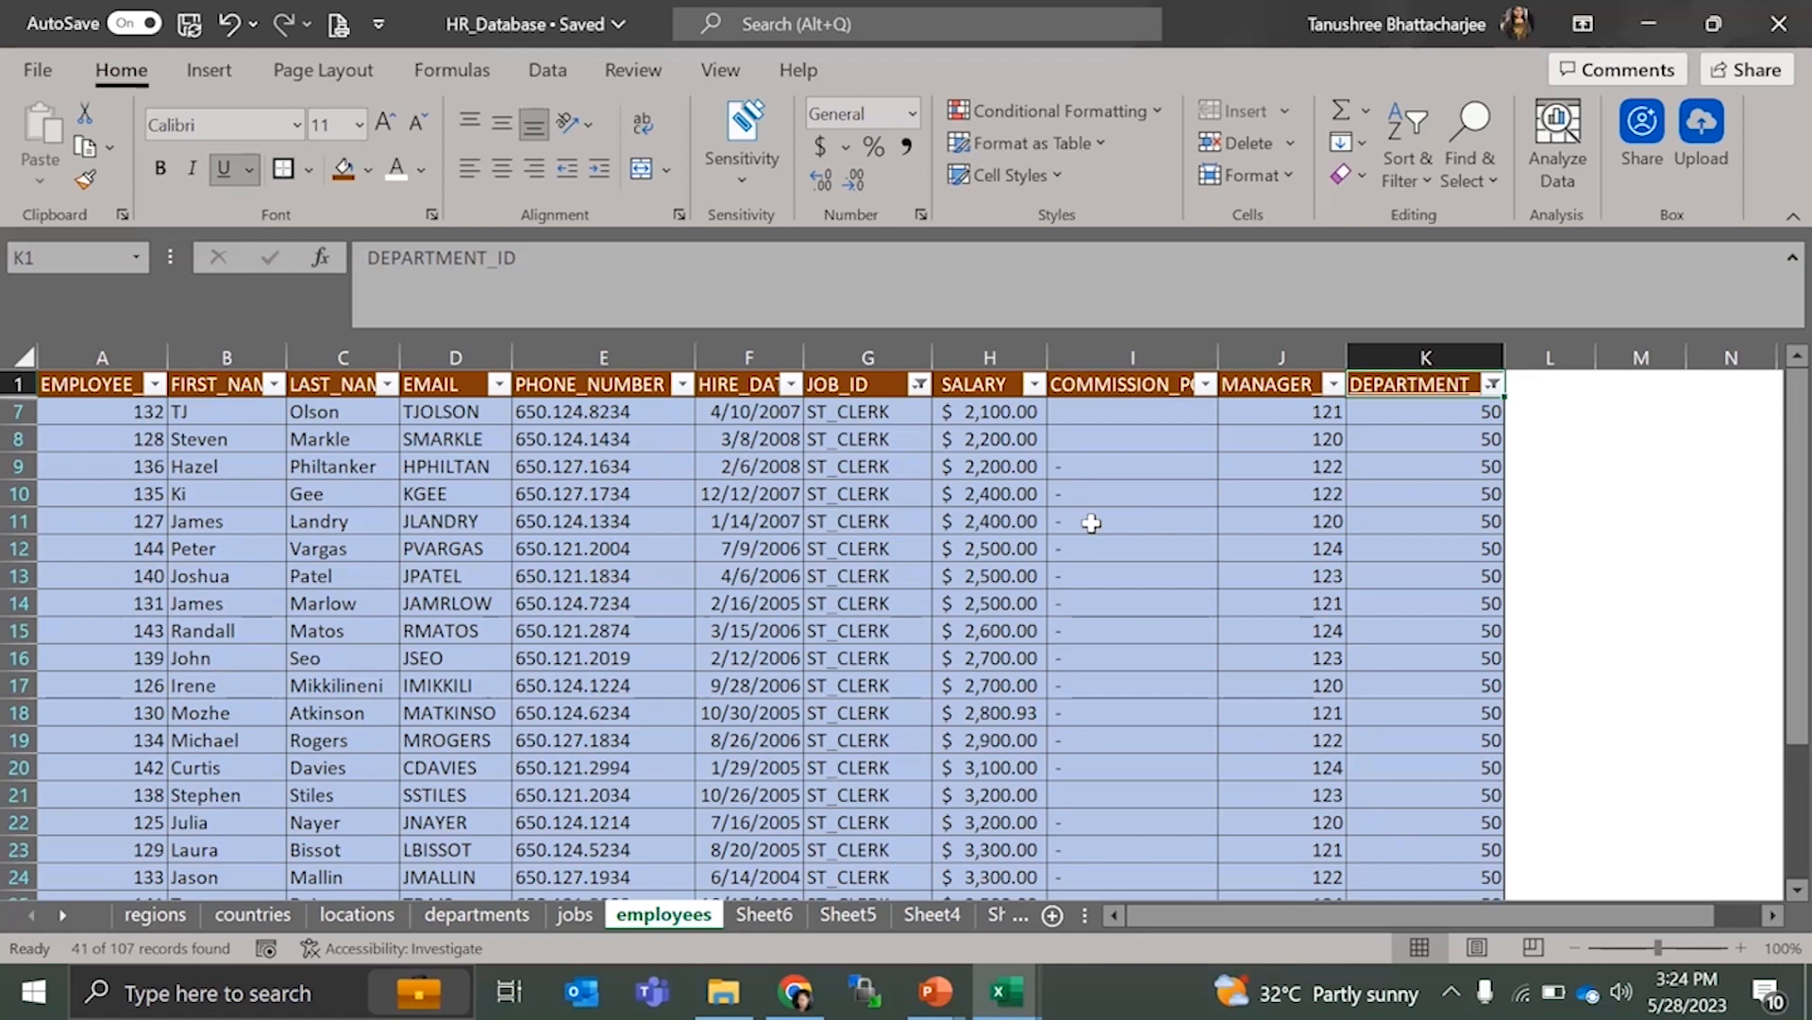
text(`)
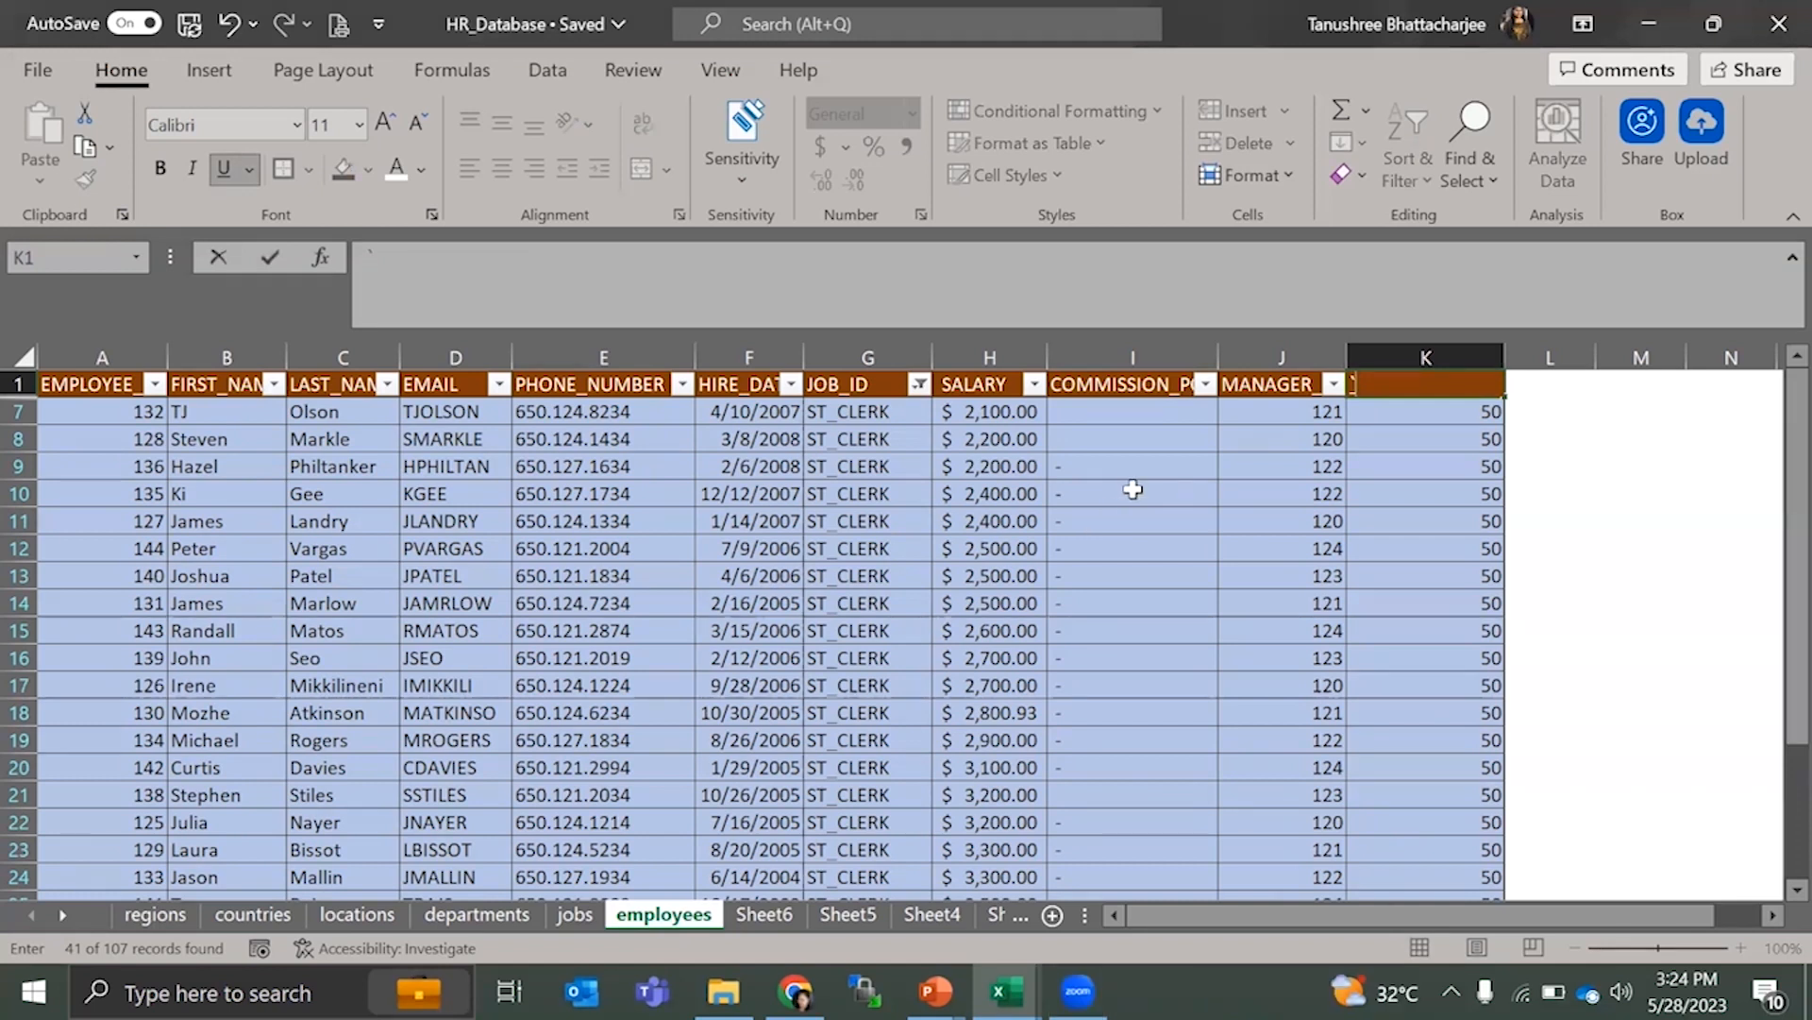
key(Escape)
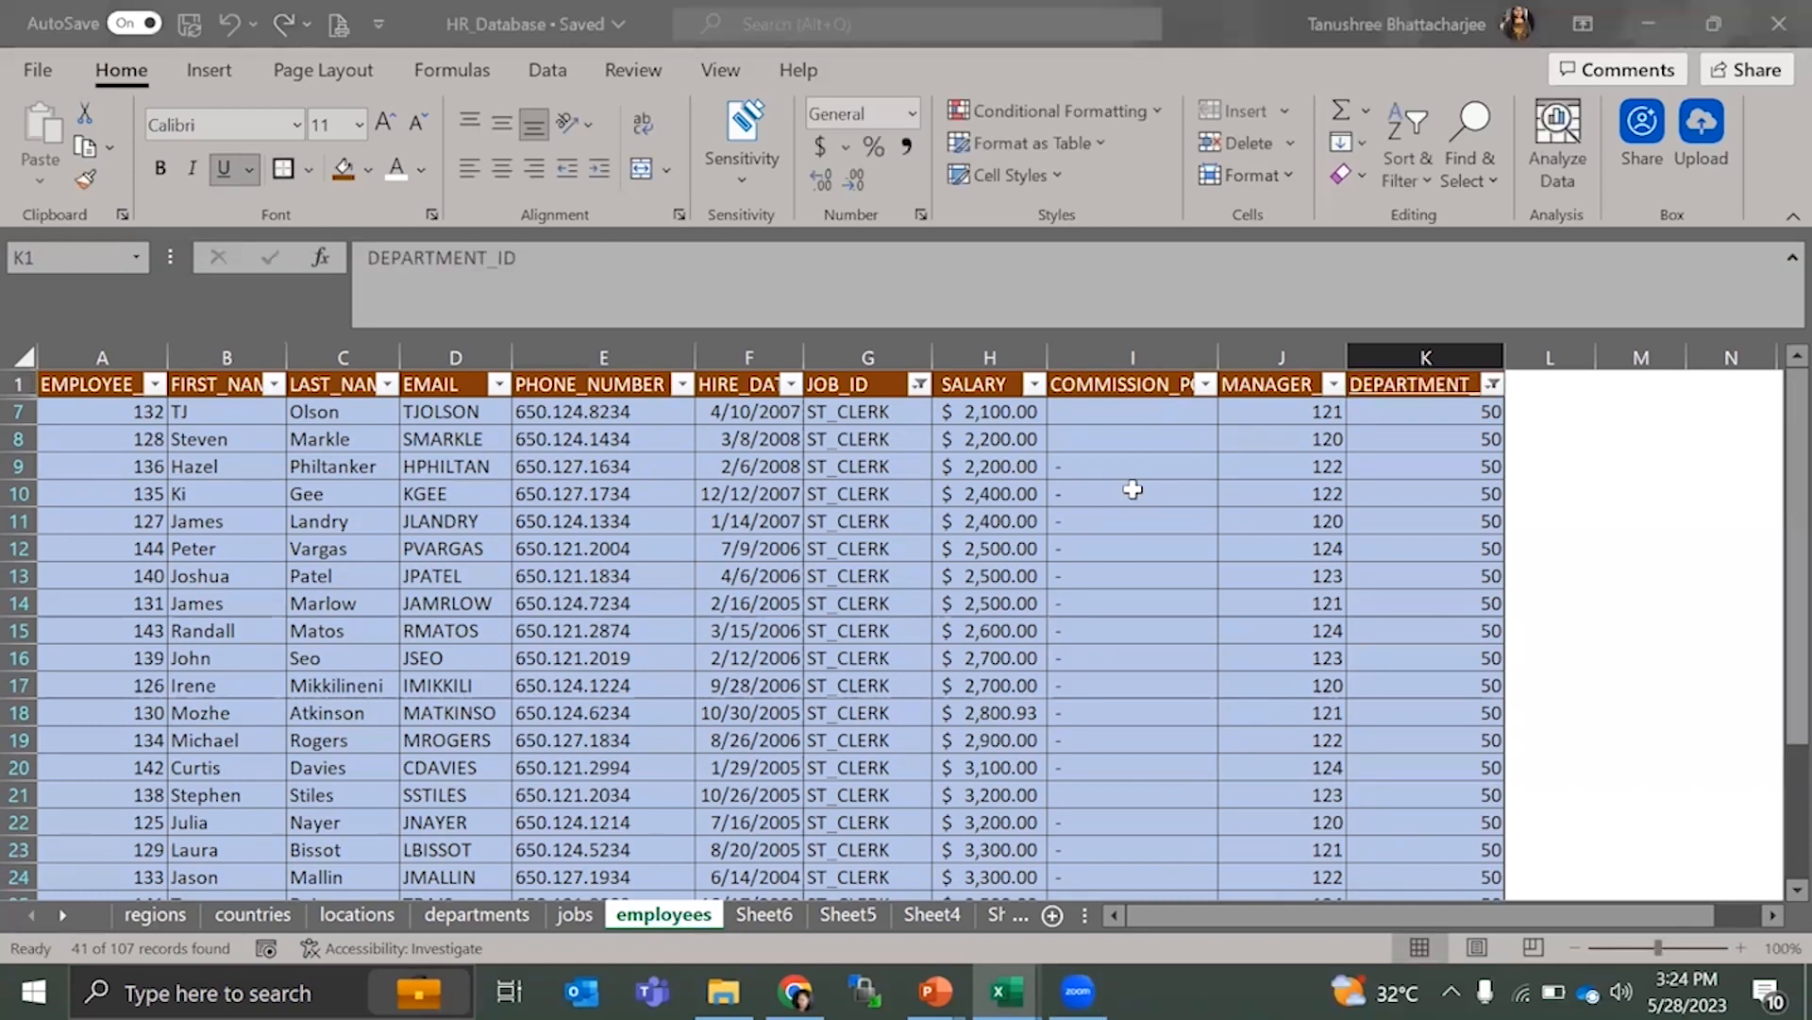
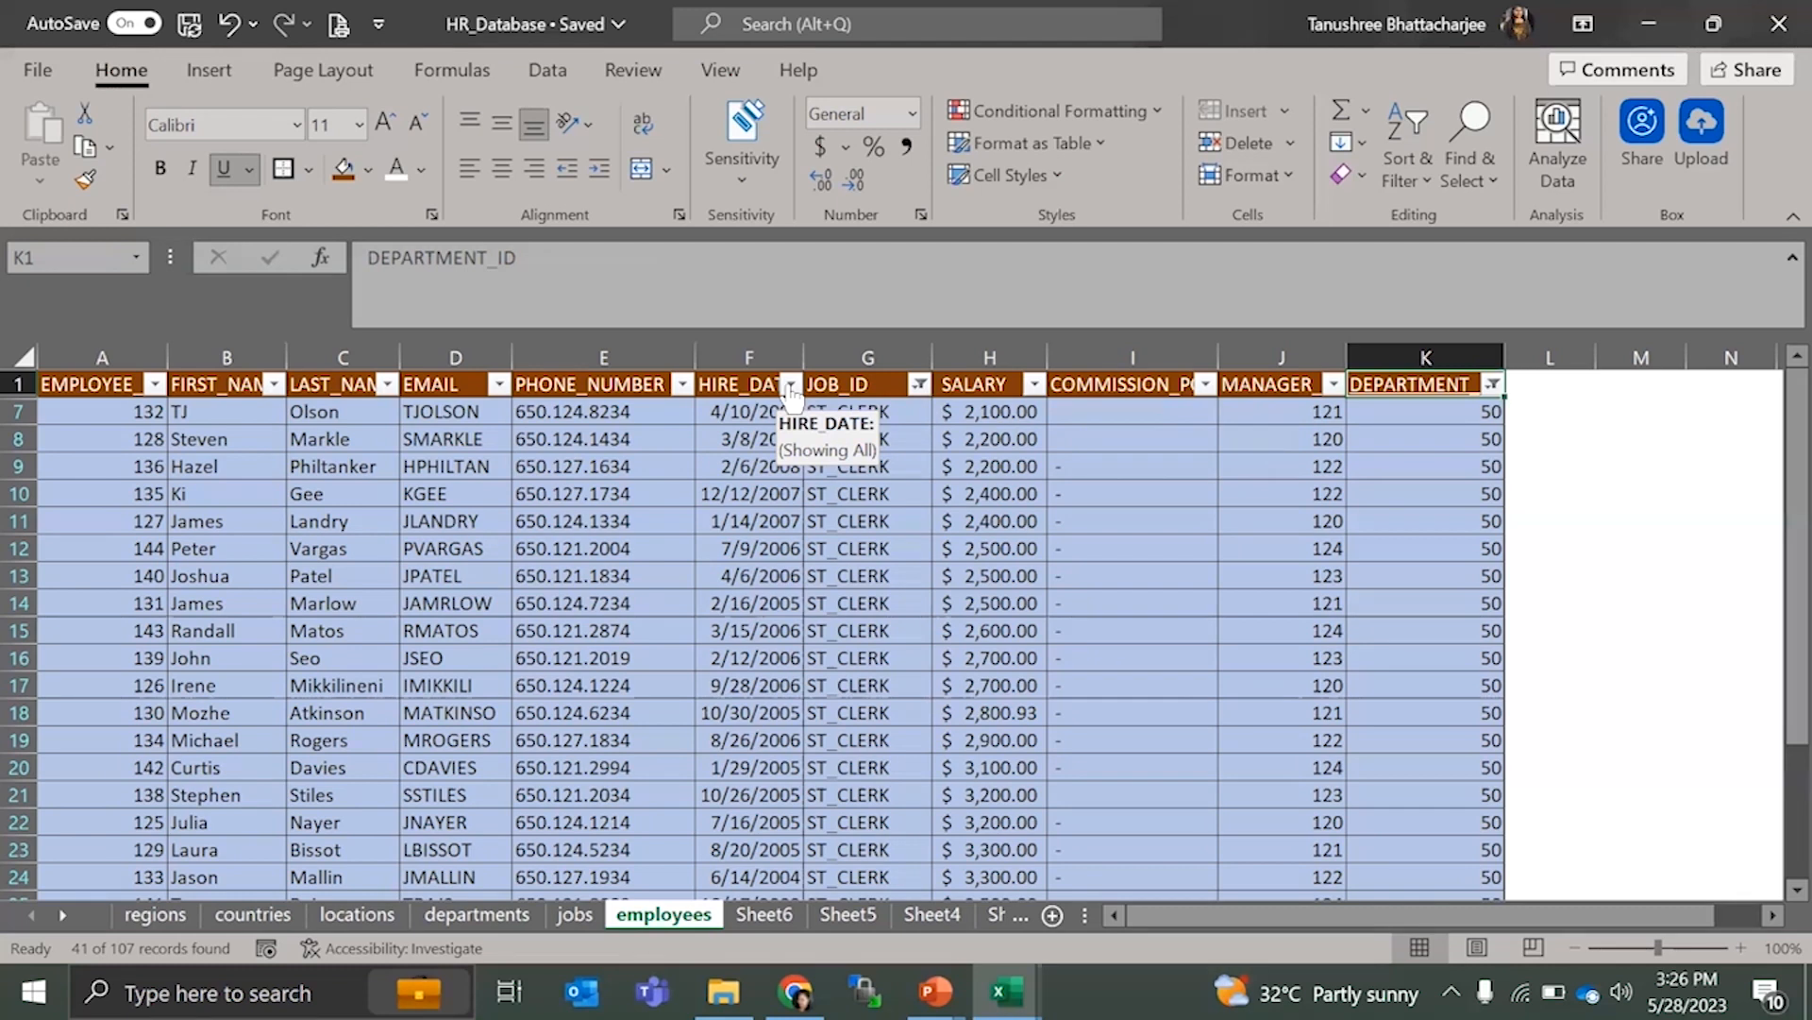
- Review the filter settings of the DEPARTMENT_ID and JOB_ID columns without changing them
click(723, 797)
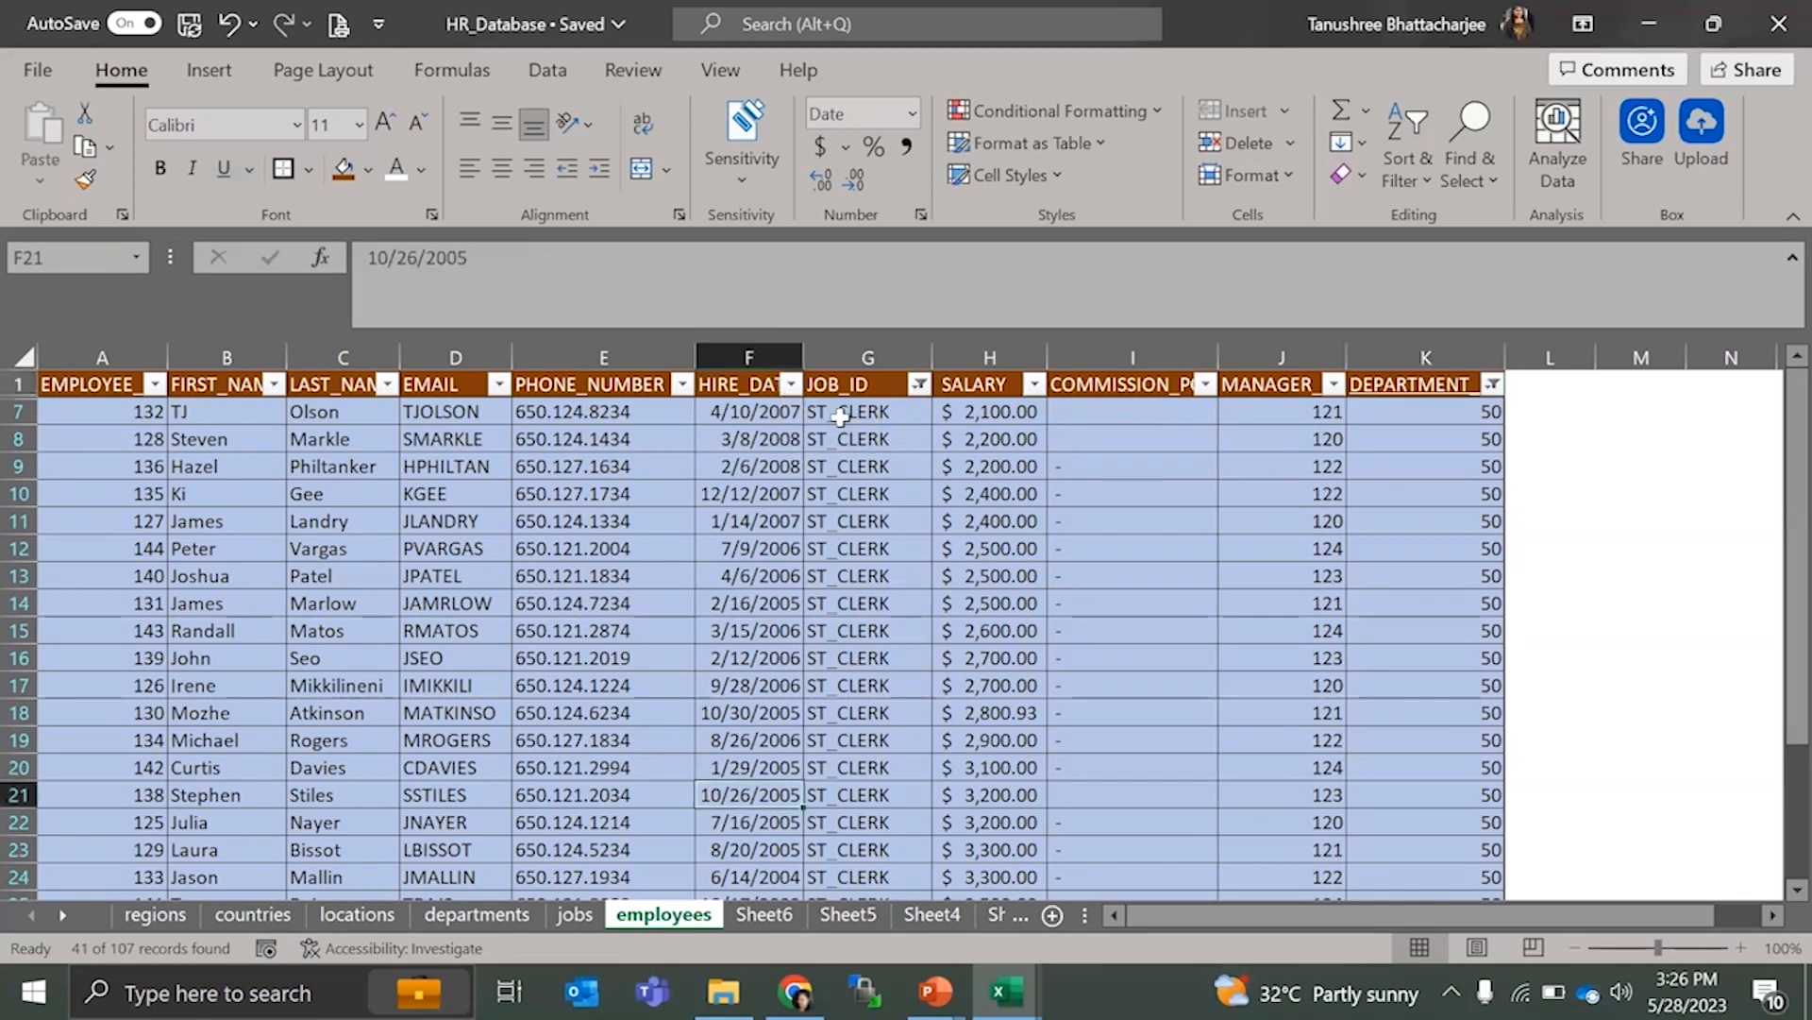
click(877, 380)
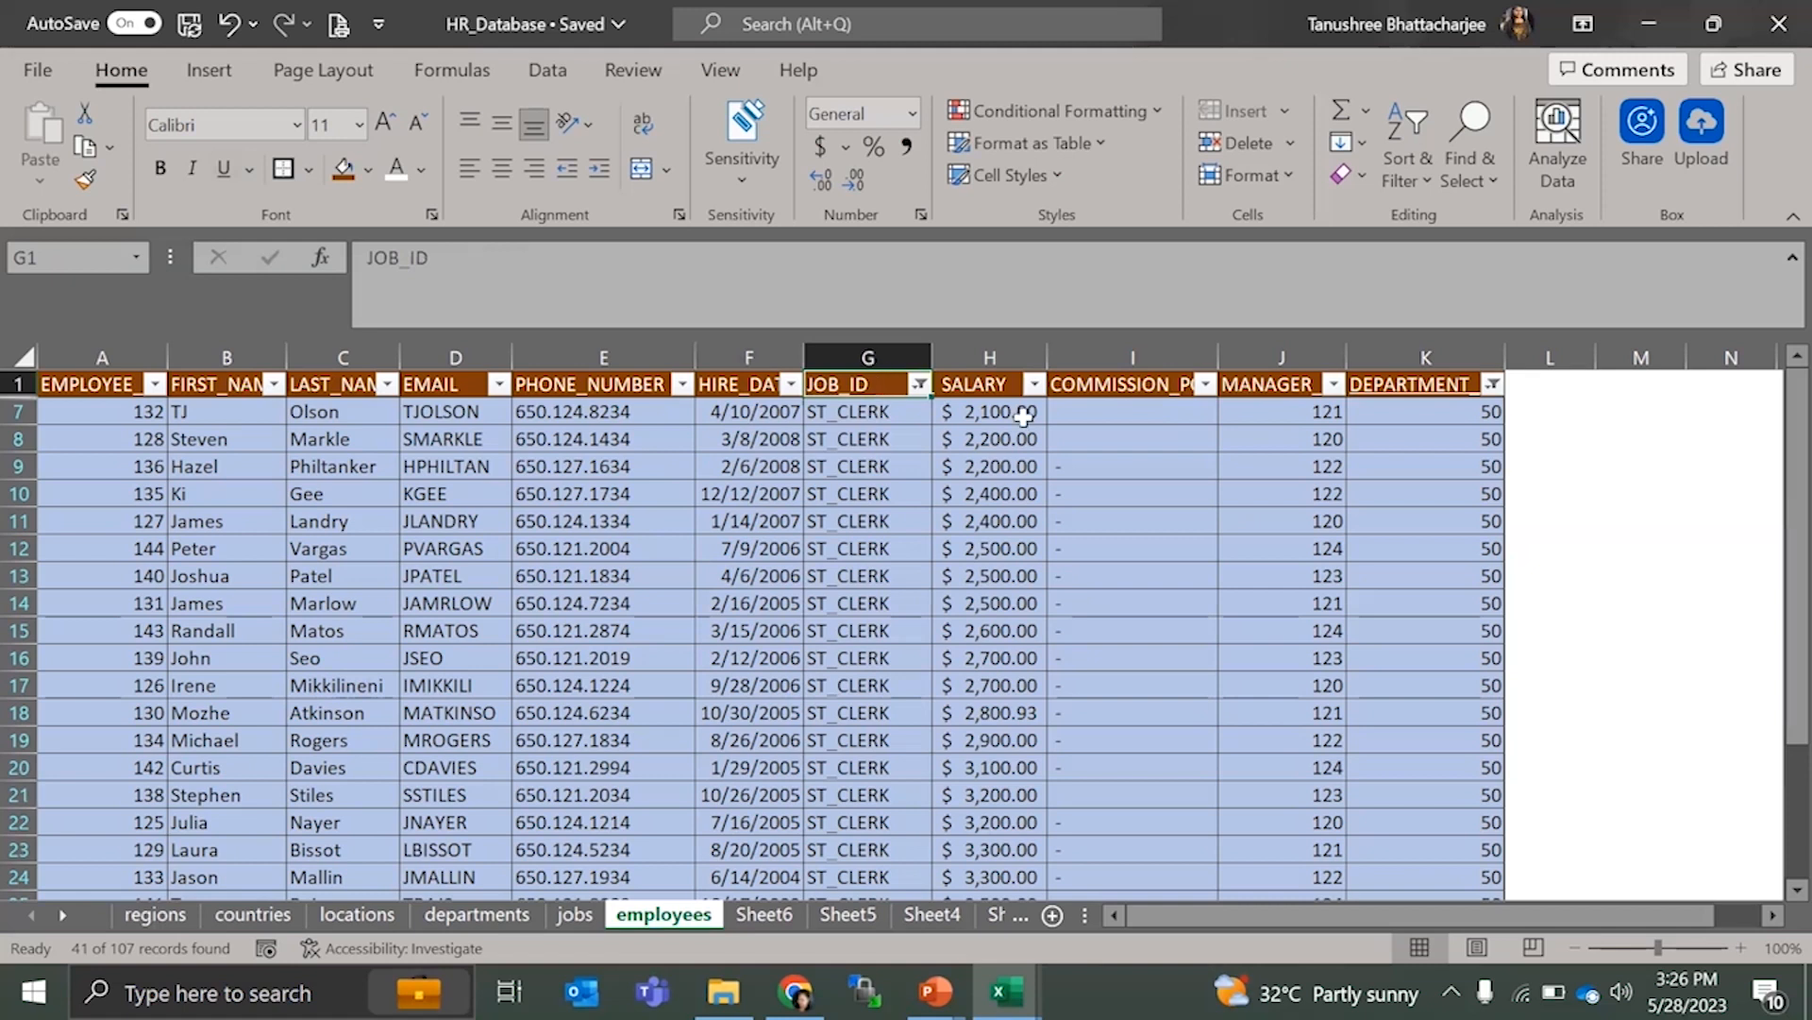
click(1492, 383)
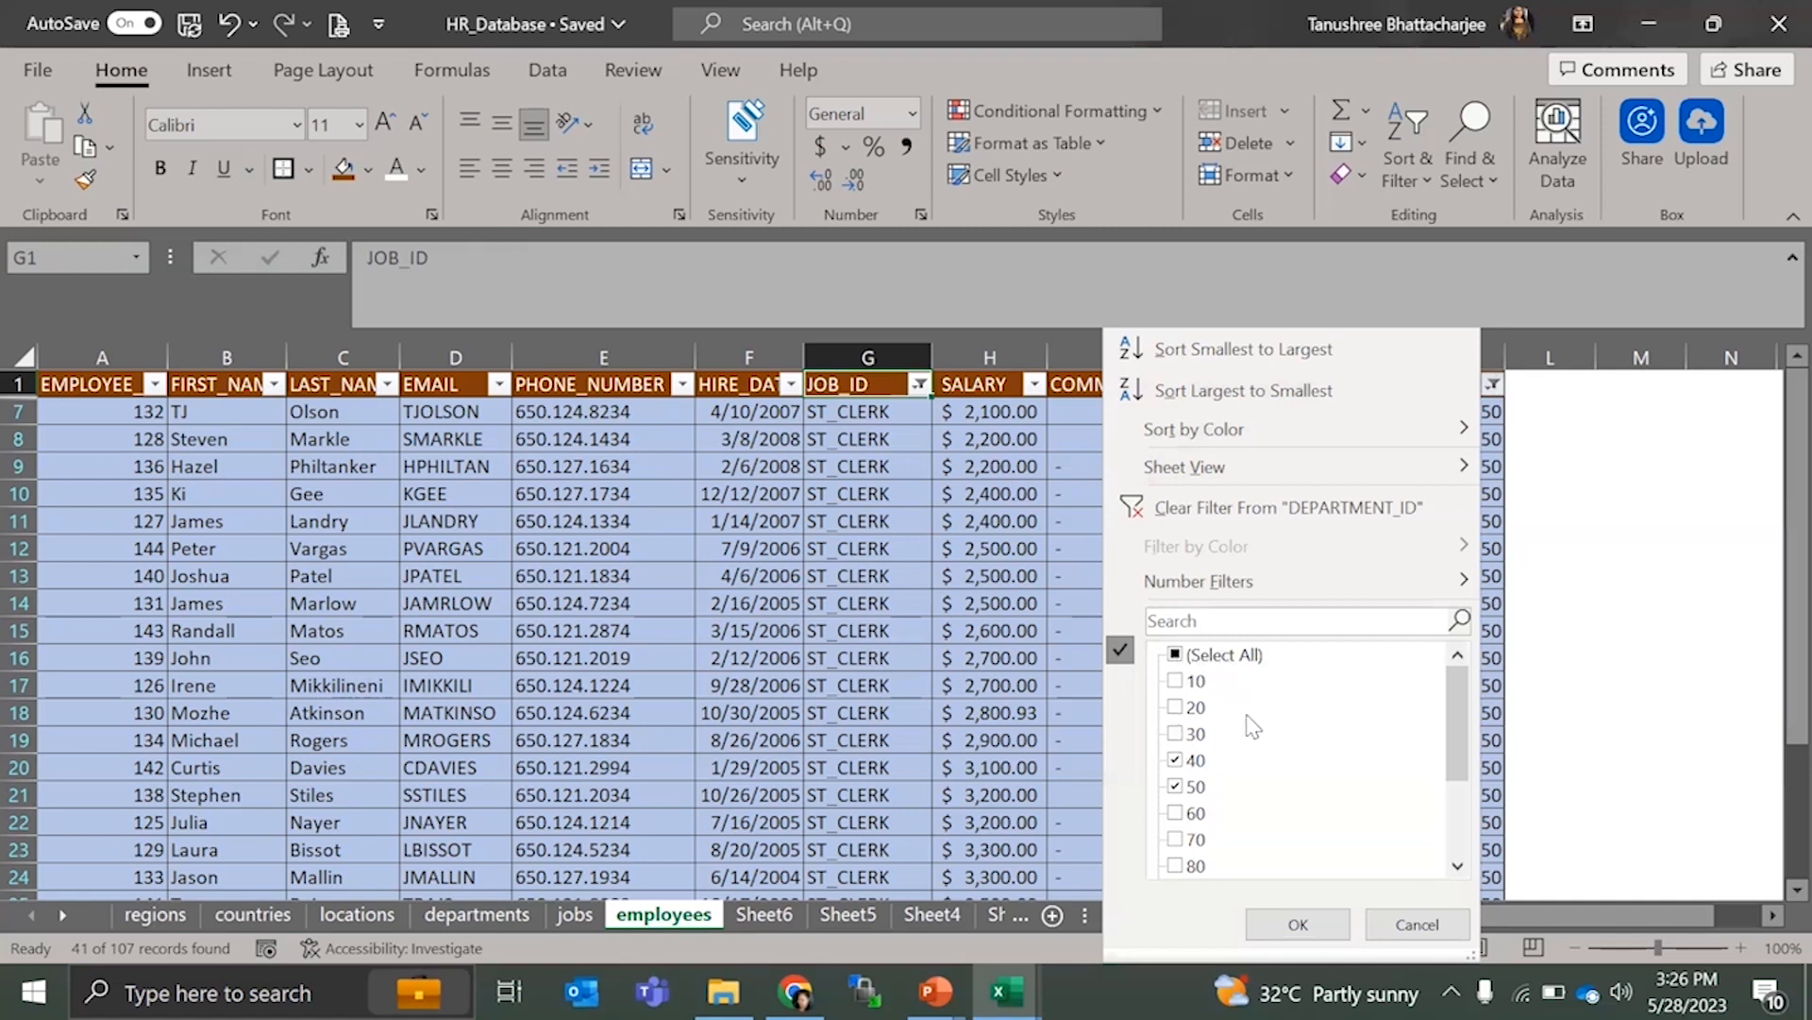
click(931, 604)
click(918, 383)
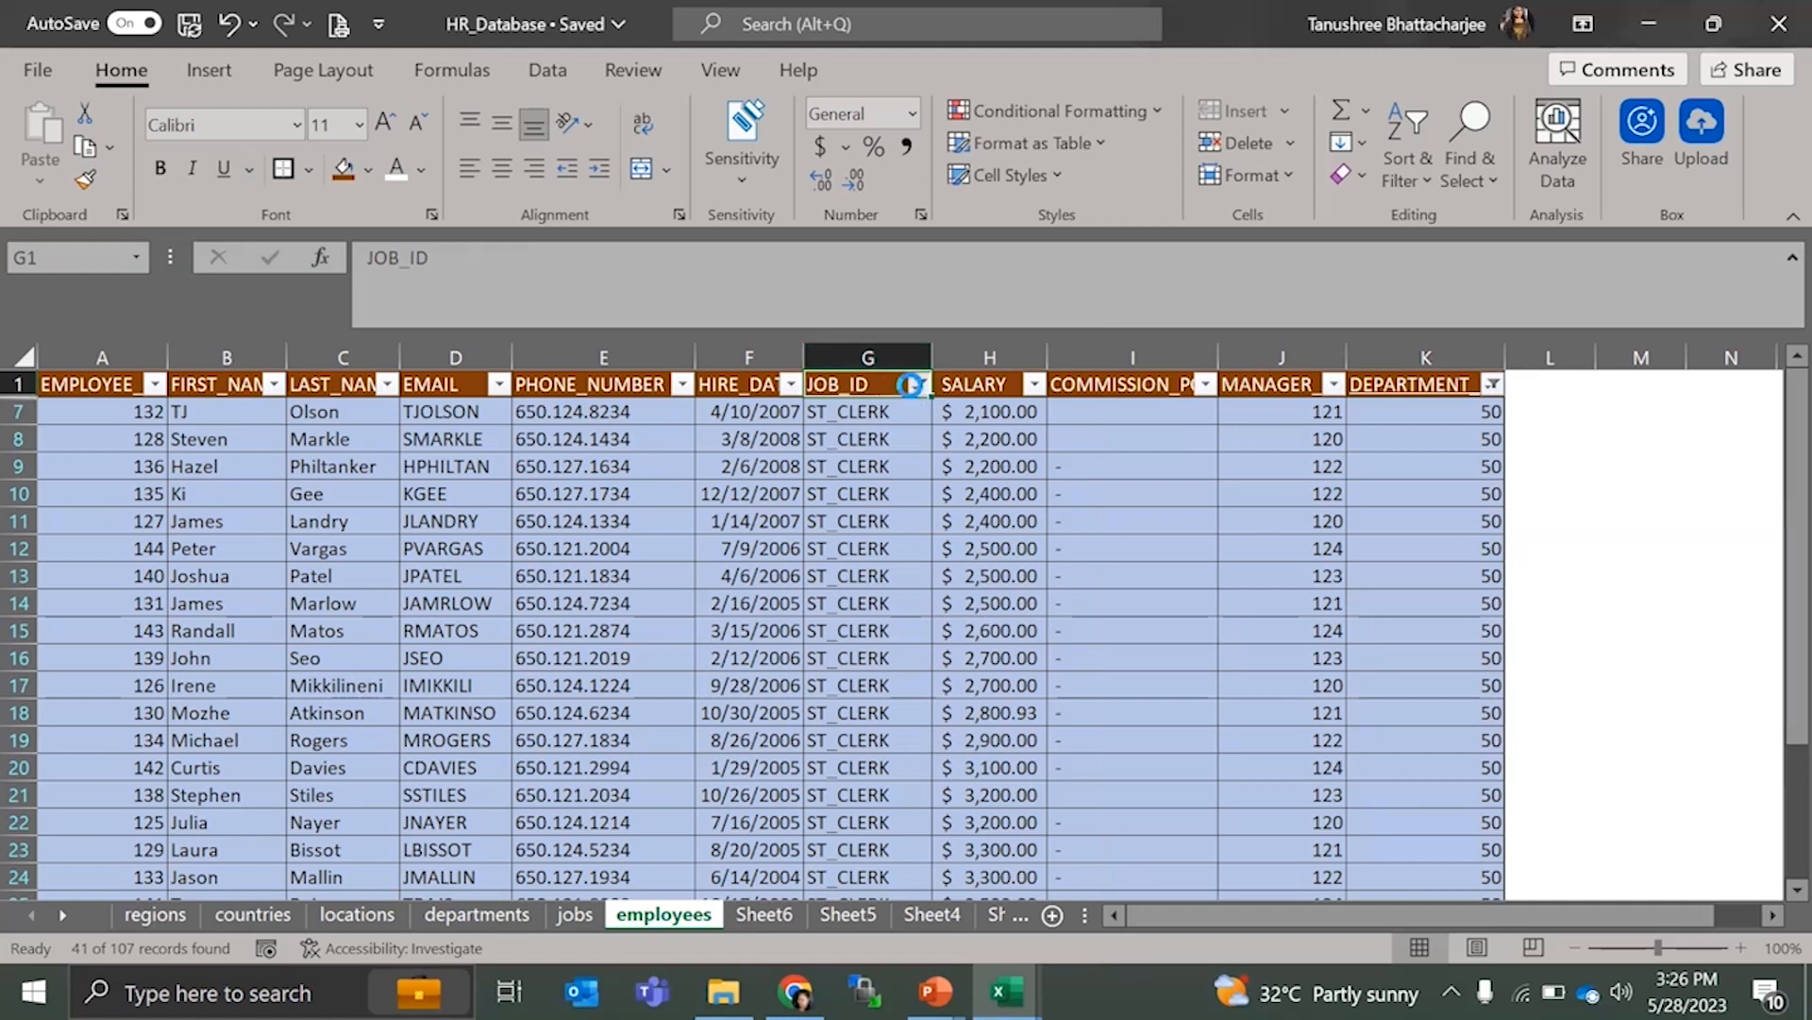
click(1193, 580)
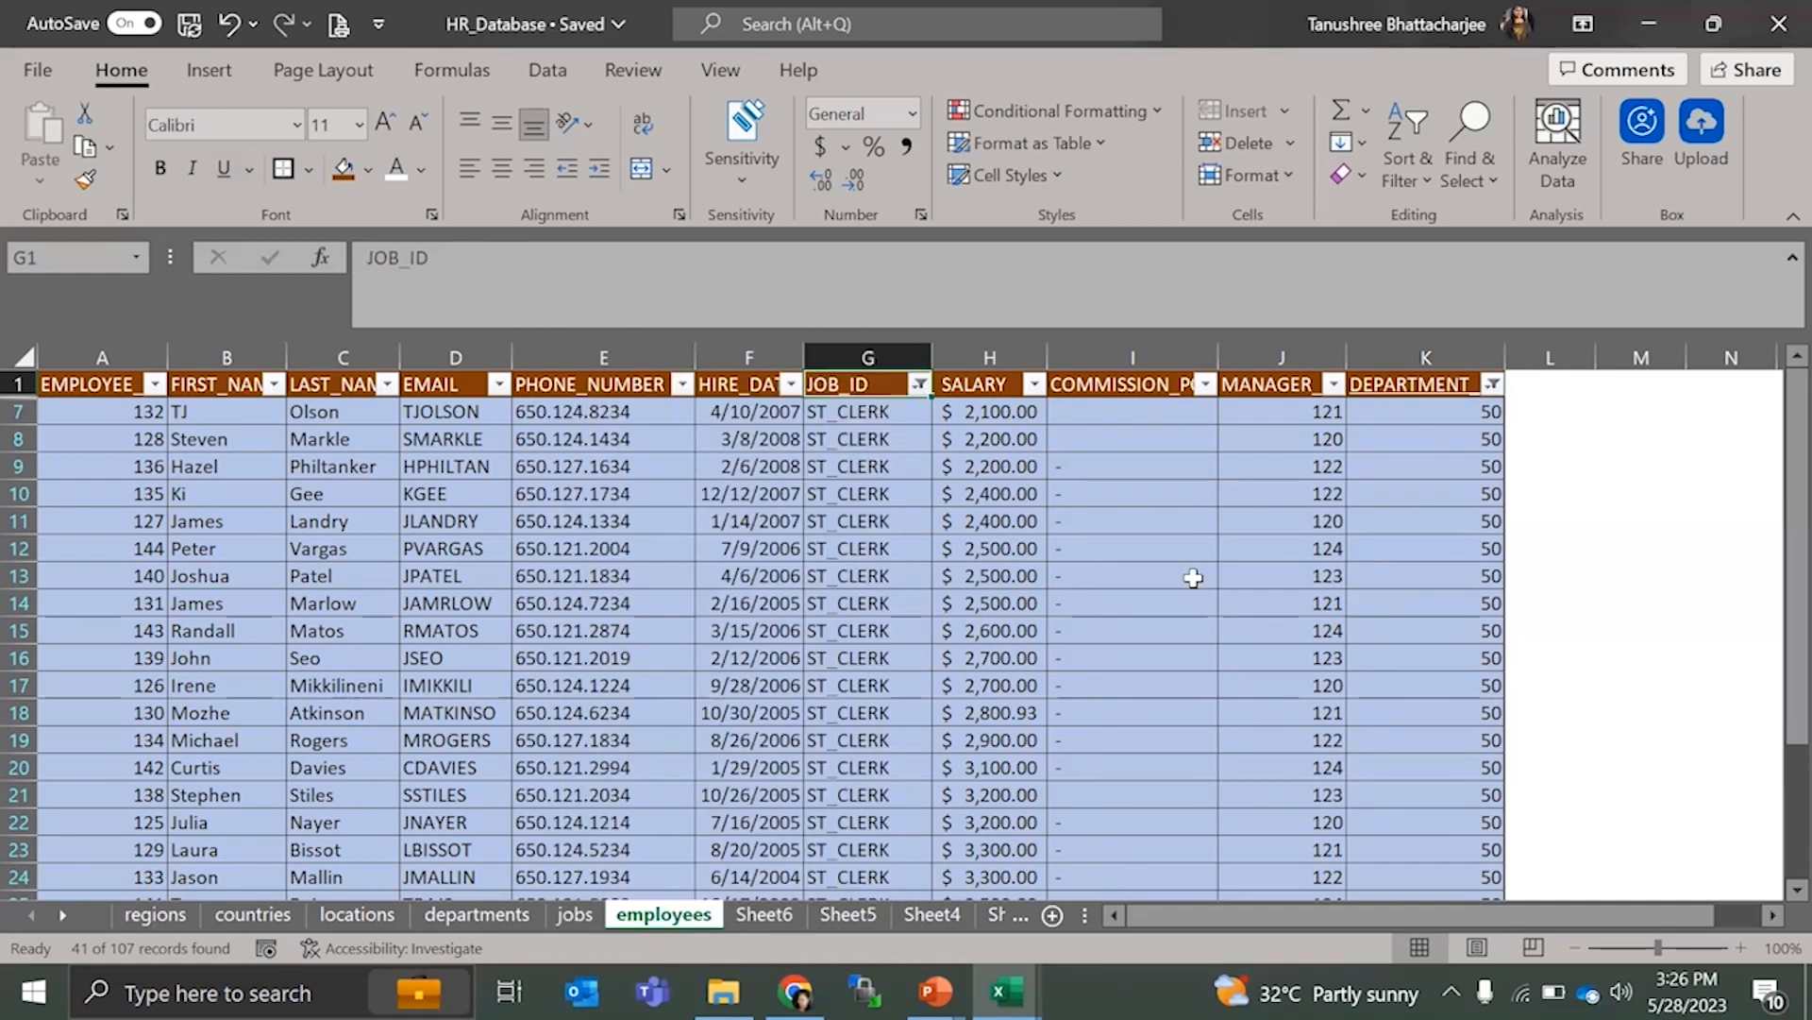
- Clear the filters from the DEPARTMENT_ID and JOB_ID columns
click(1492, 387)
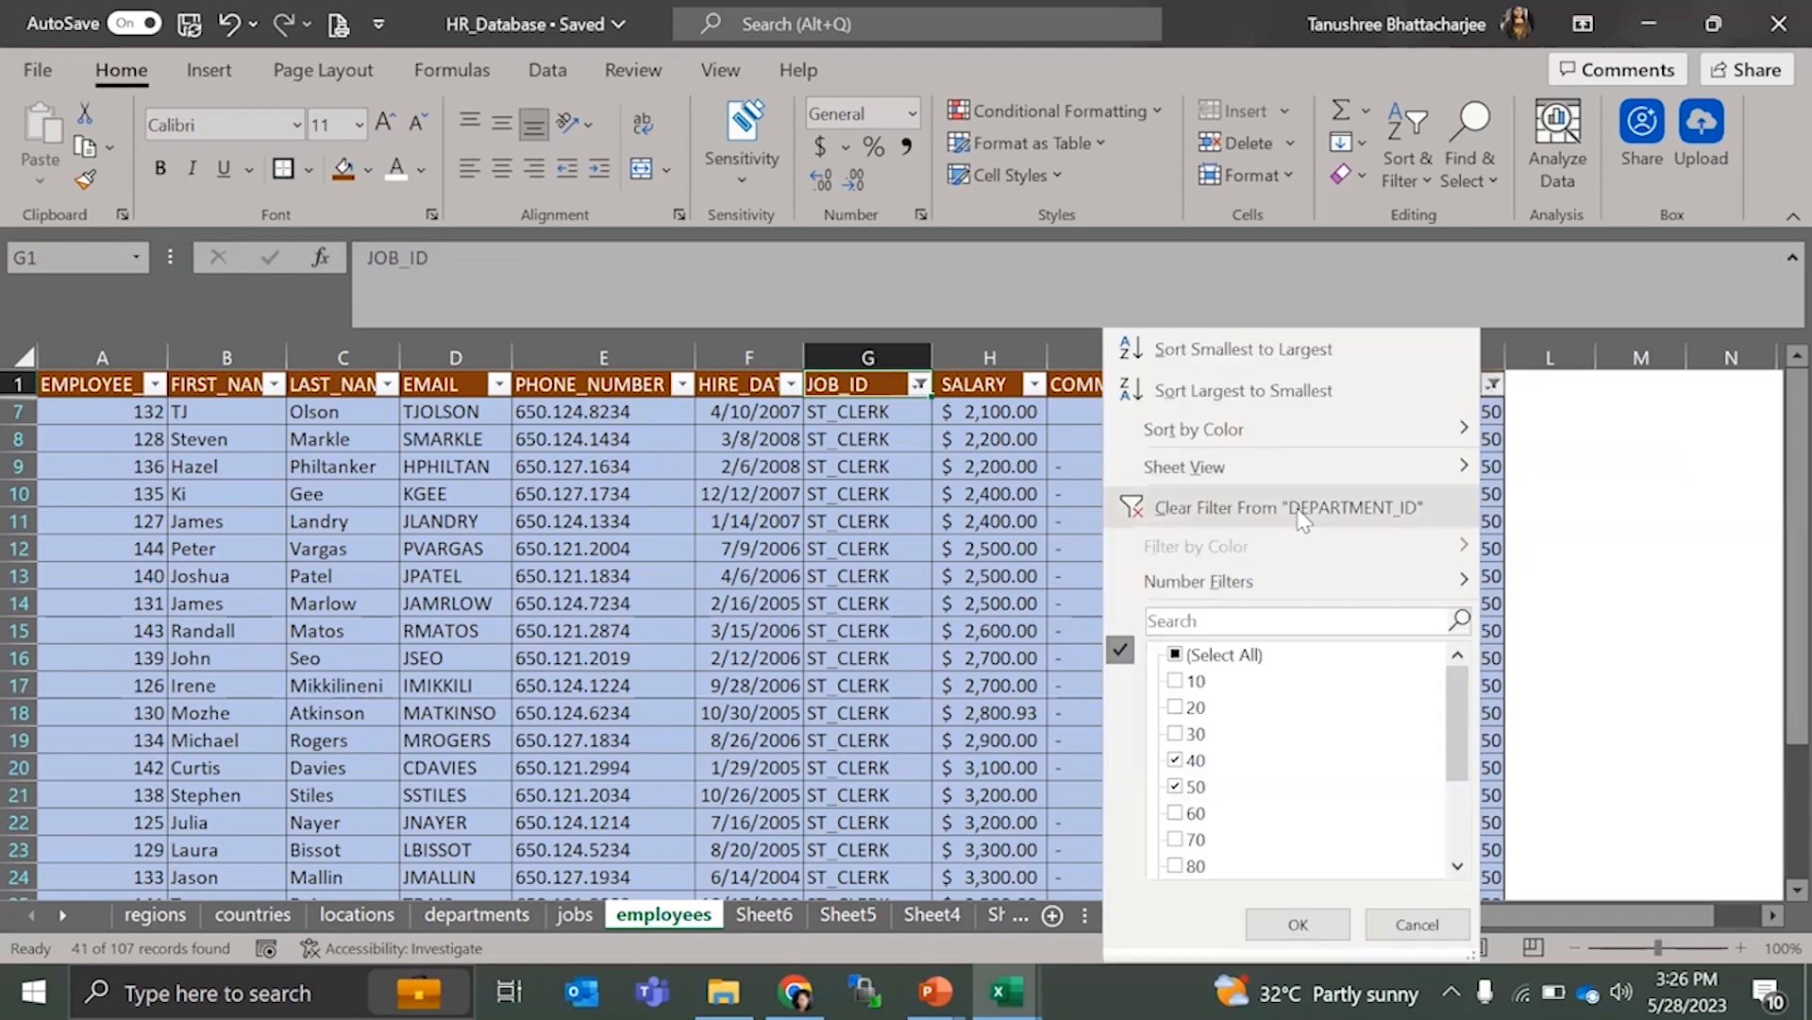
key(Escape)
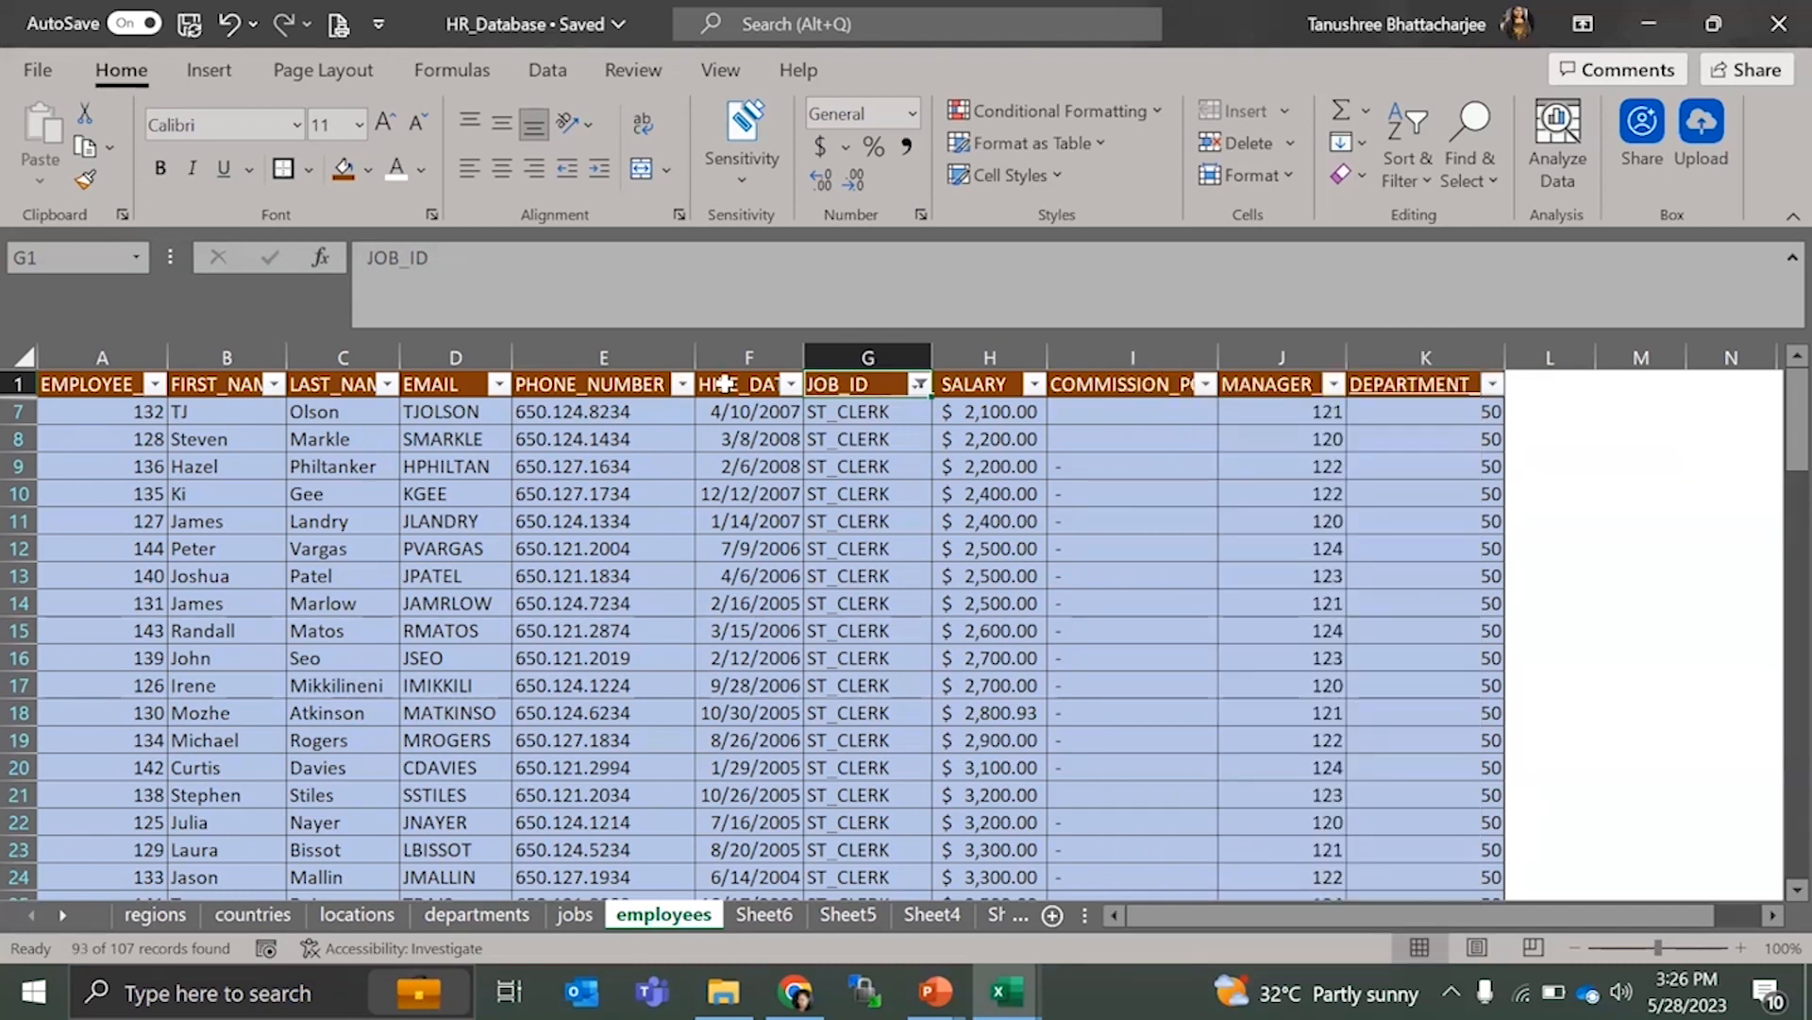
click(919, 383)
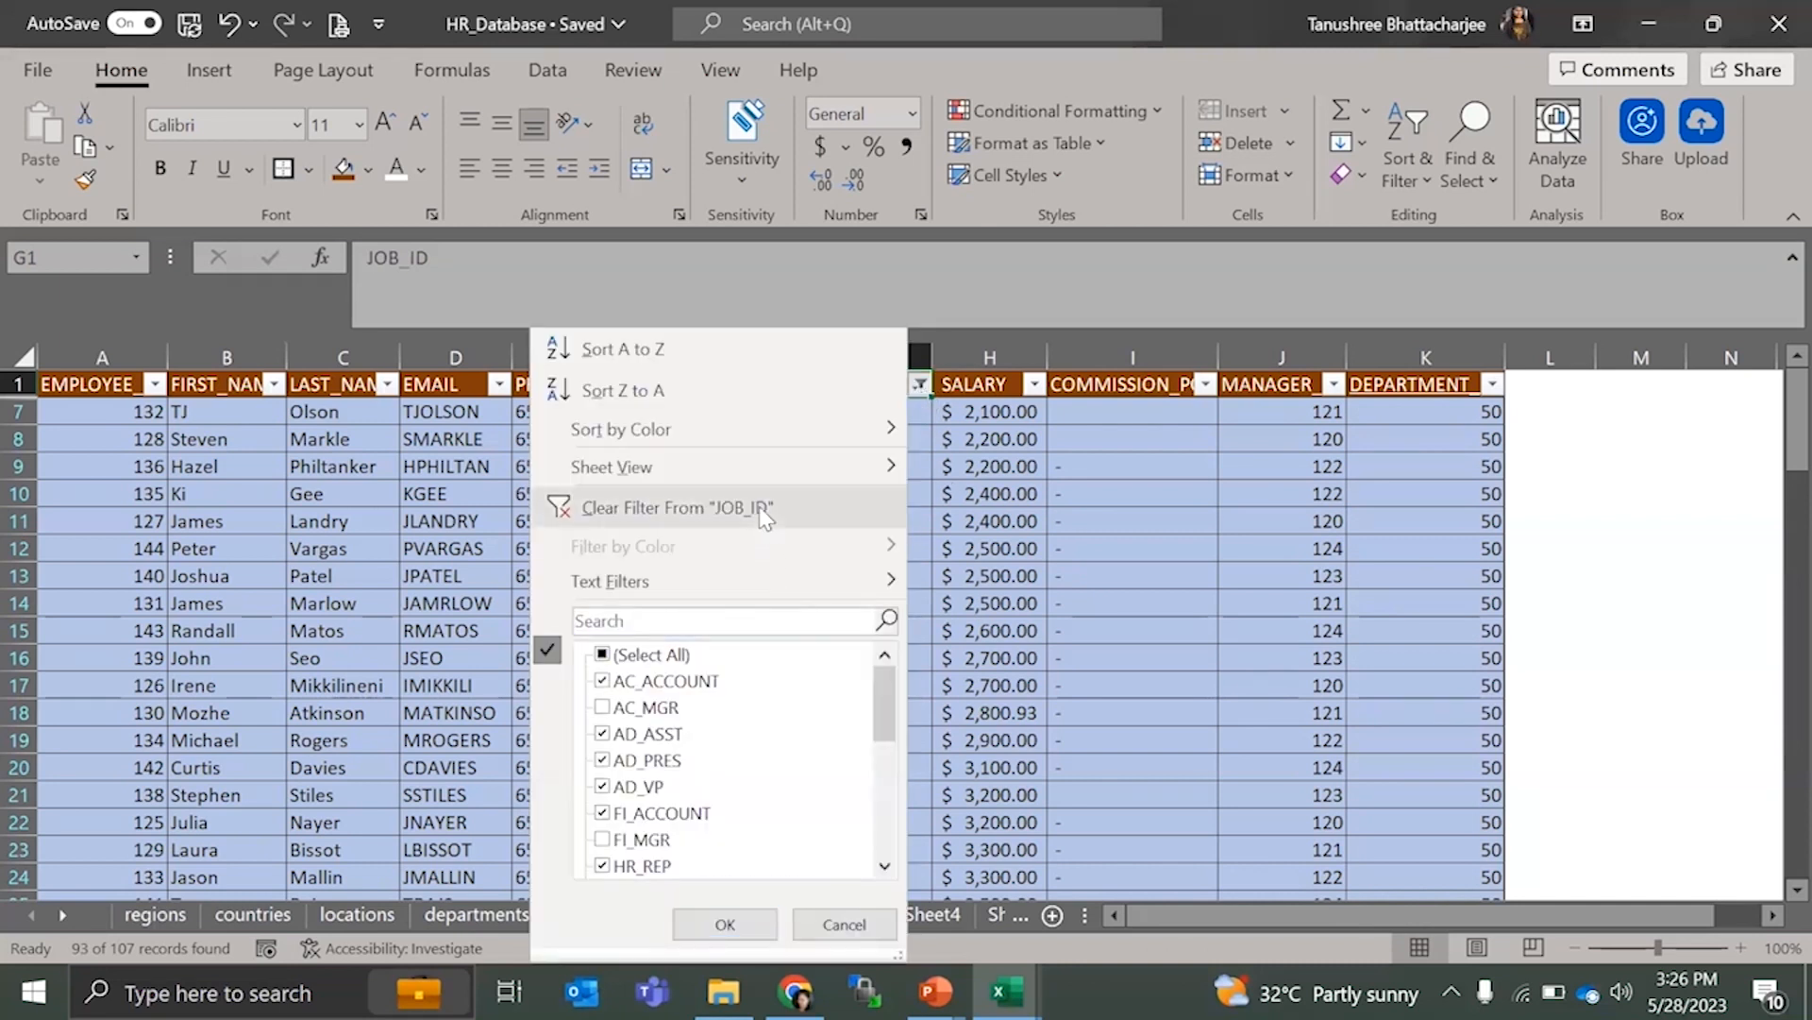
click(895, 506)
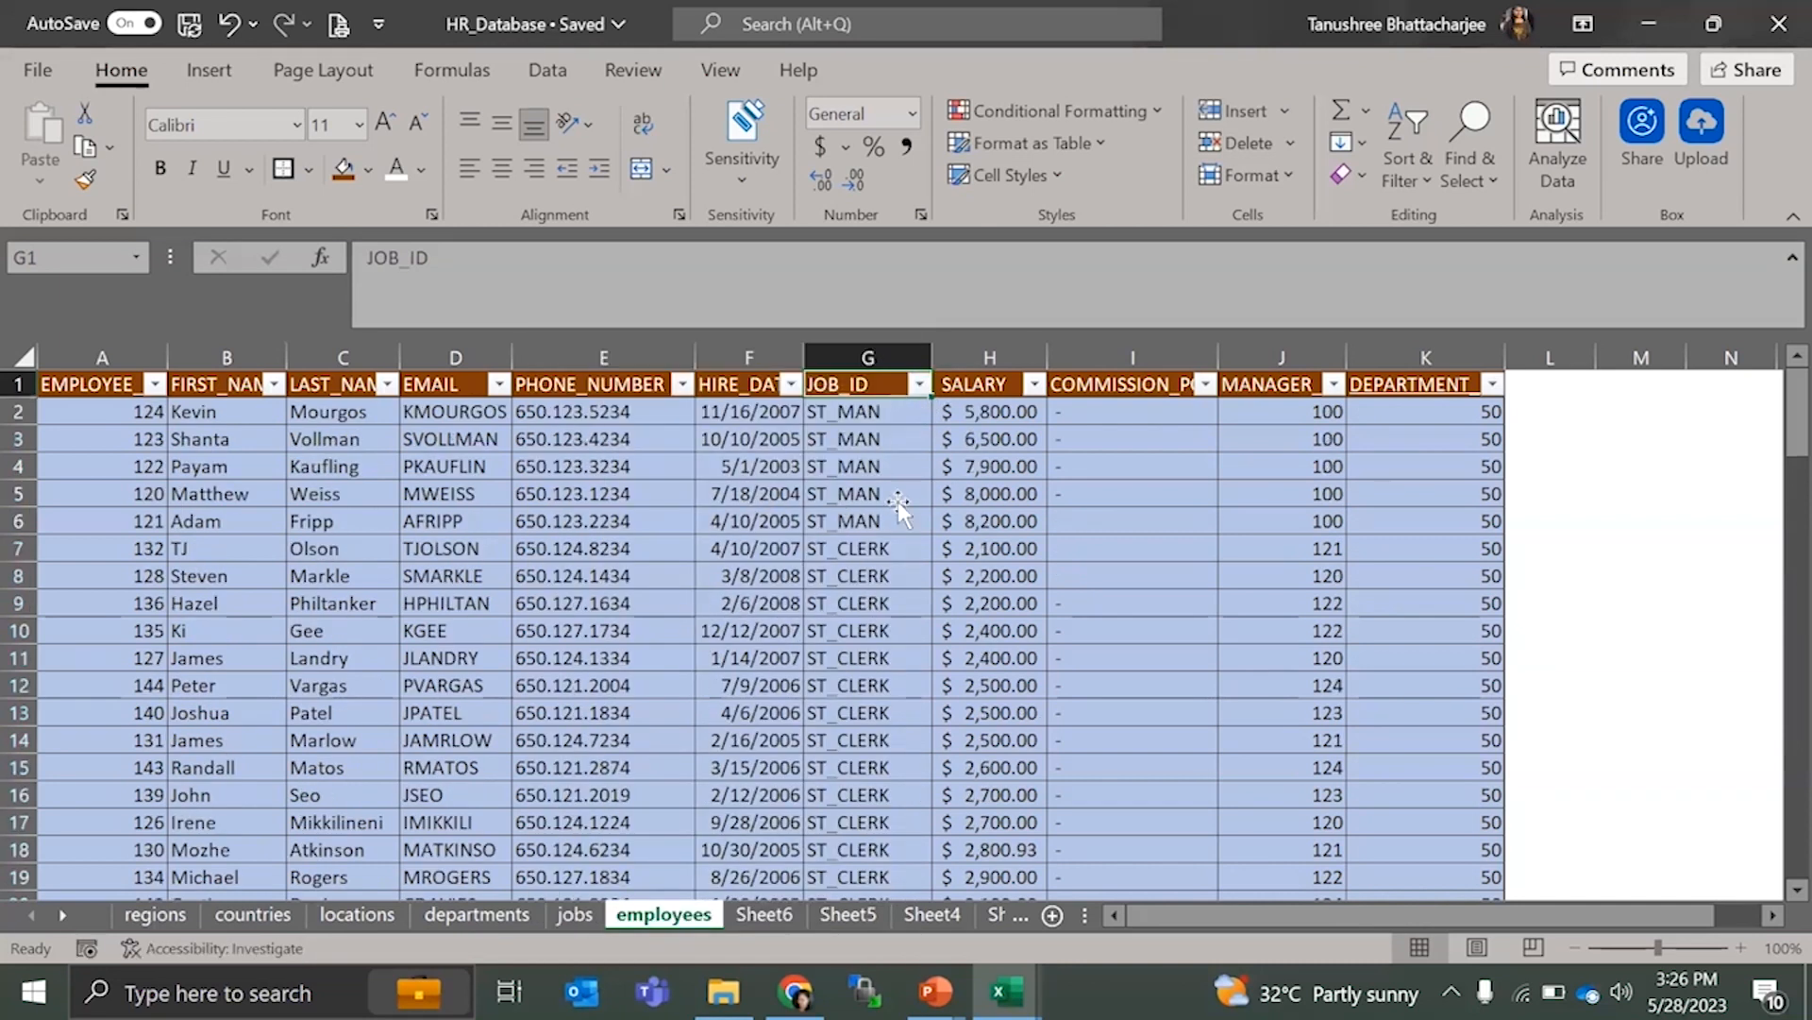
click(897, 503)
- Filter the JOB_ID column to the values matching the search text "mgr" and select the AC_MGR entry on the employees sheet
click(921, 385)
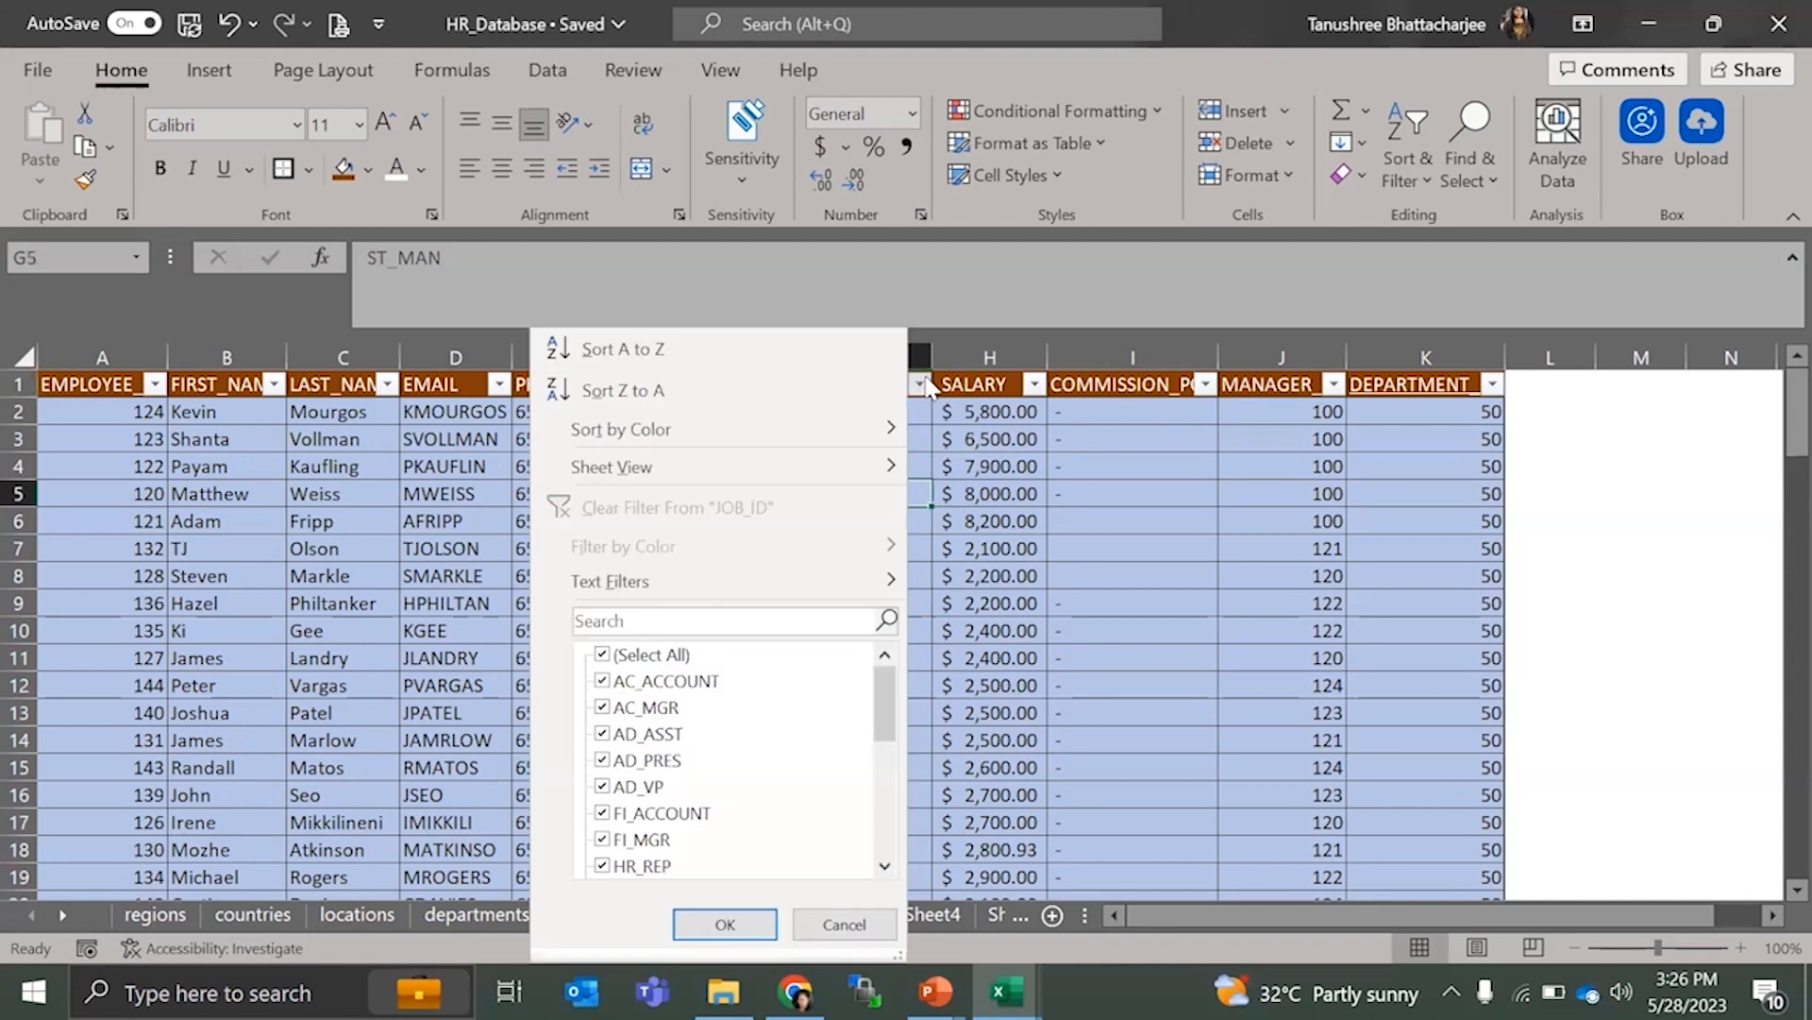
click(750, 623)
text(mgr)
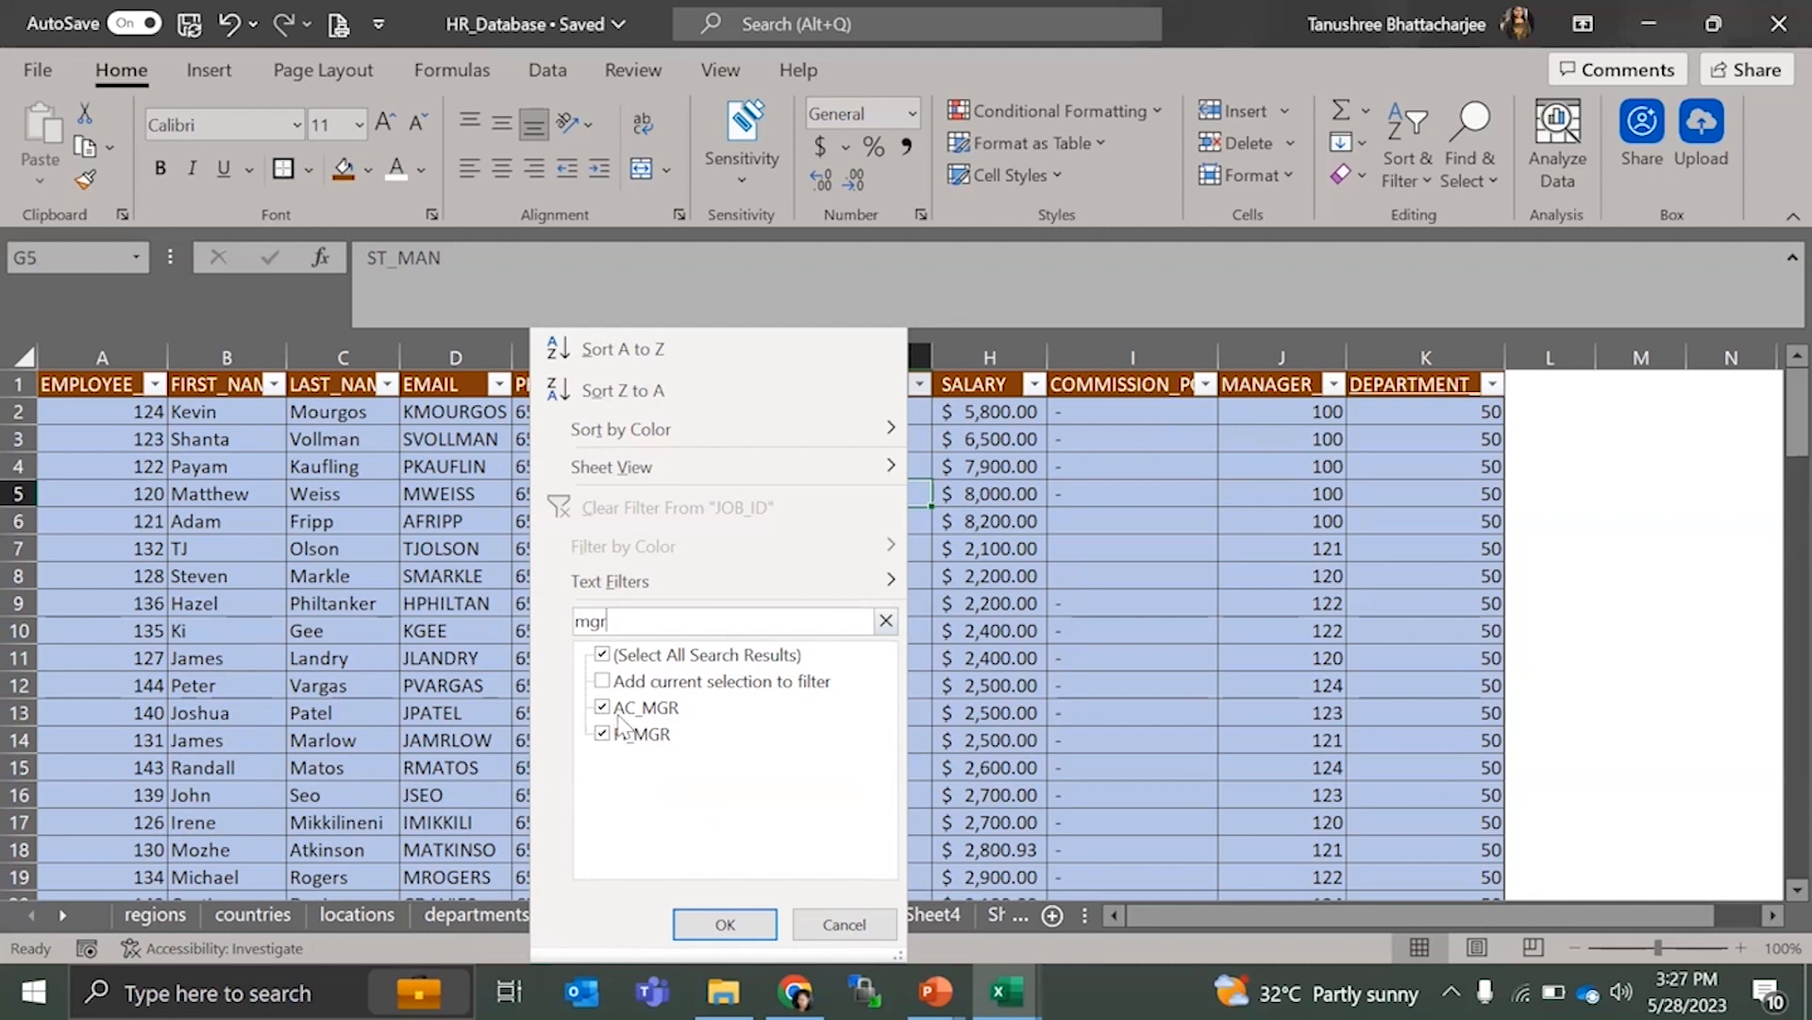
click(769, 930)
click(761, 912)
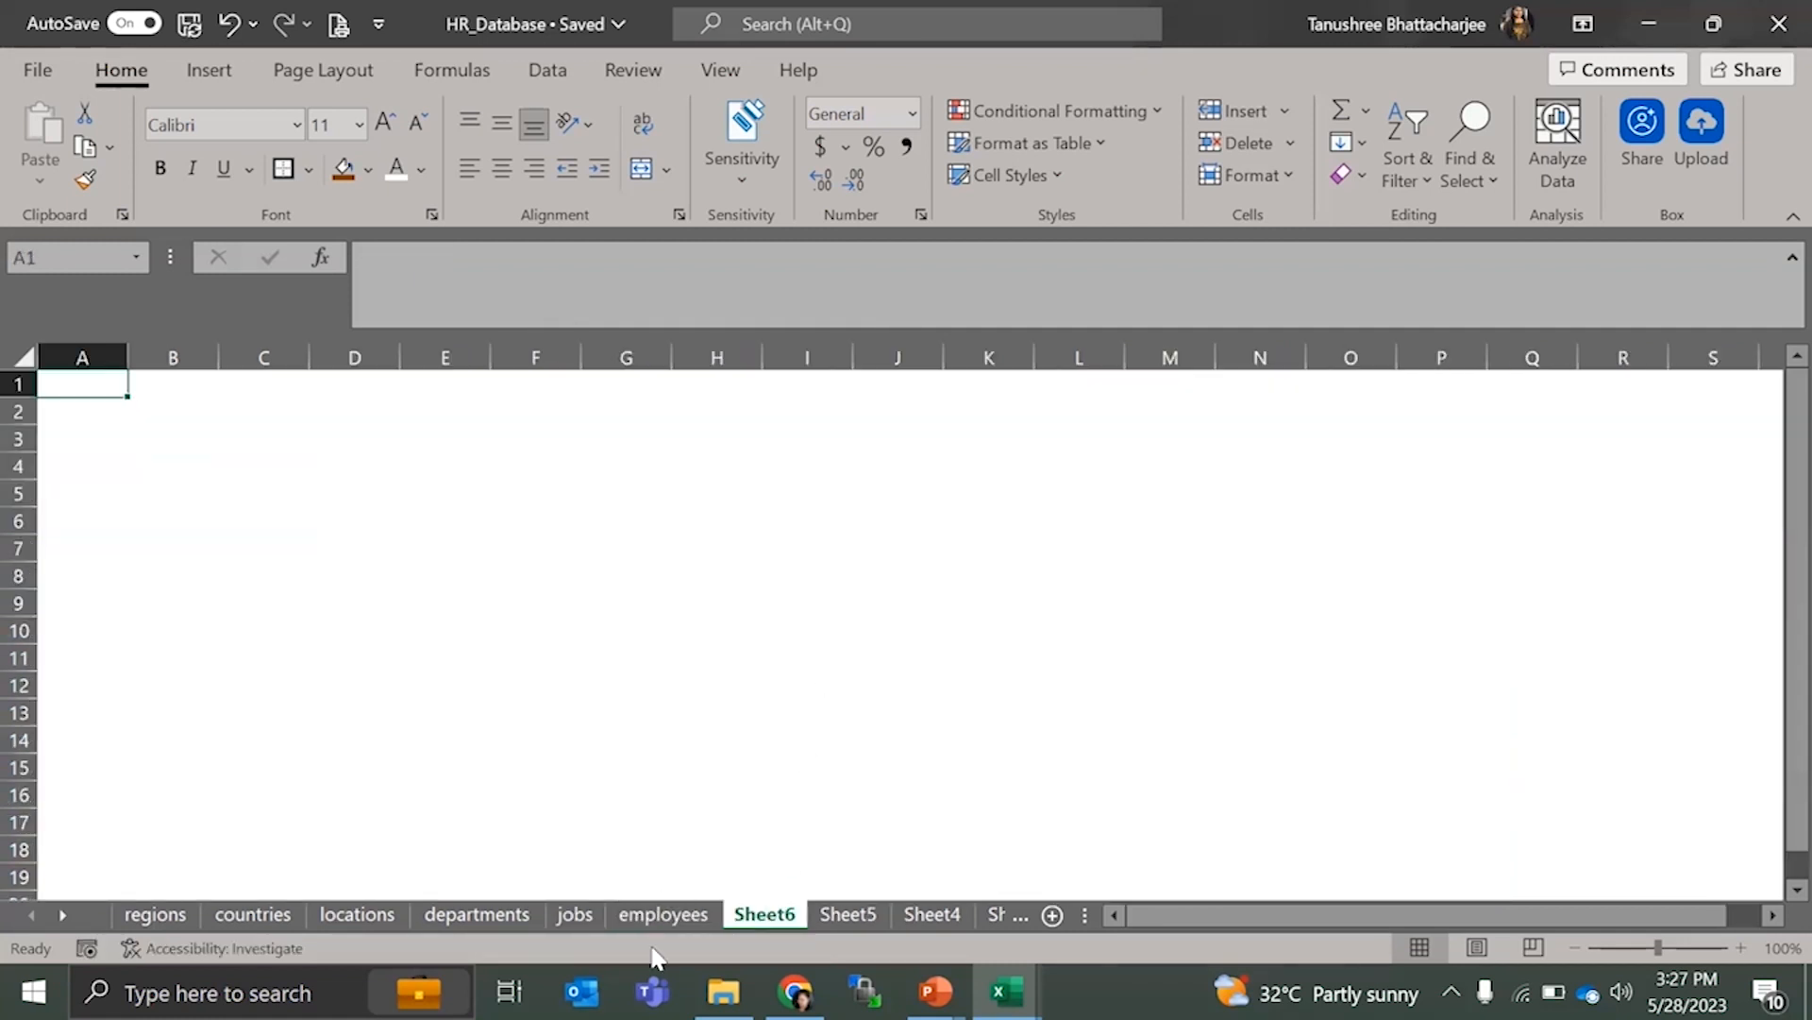
click(655, 915)
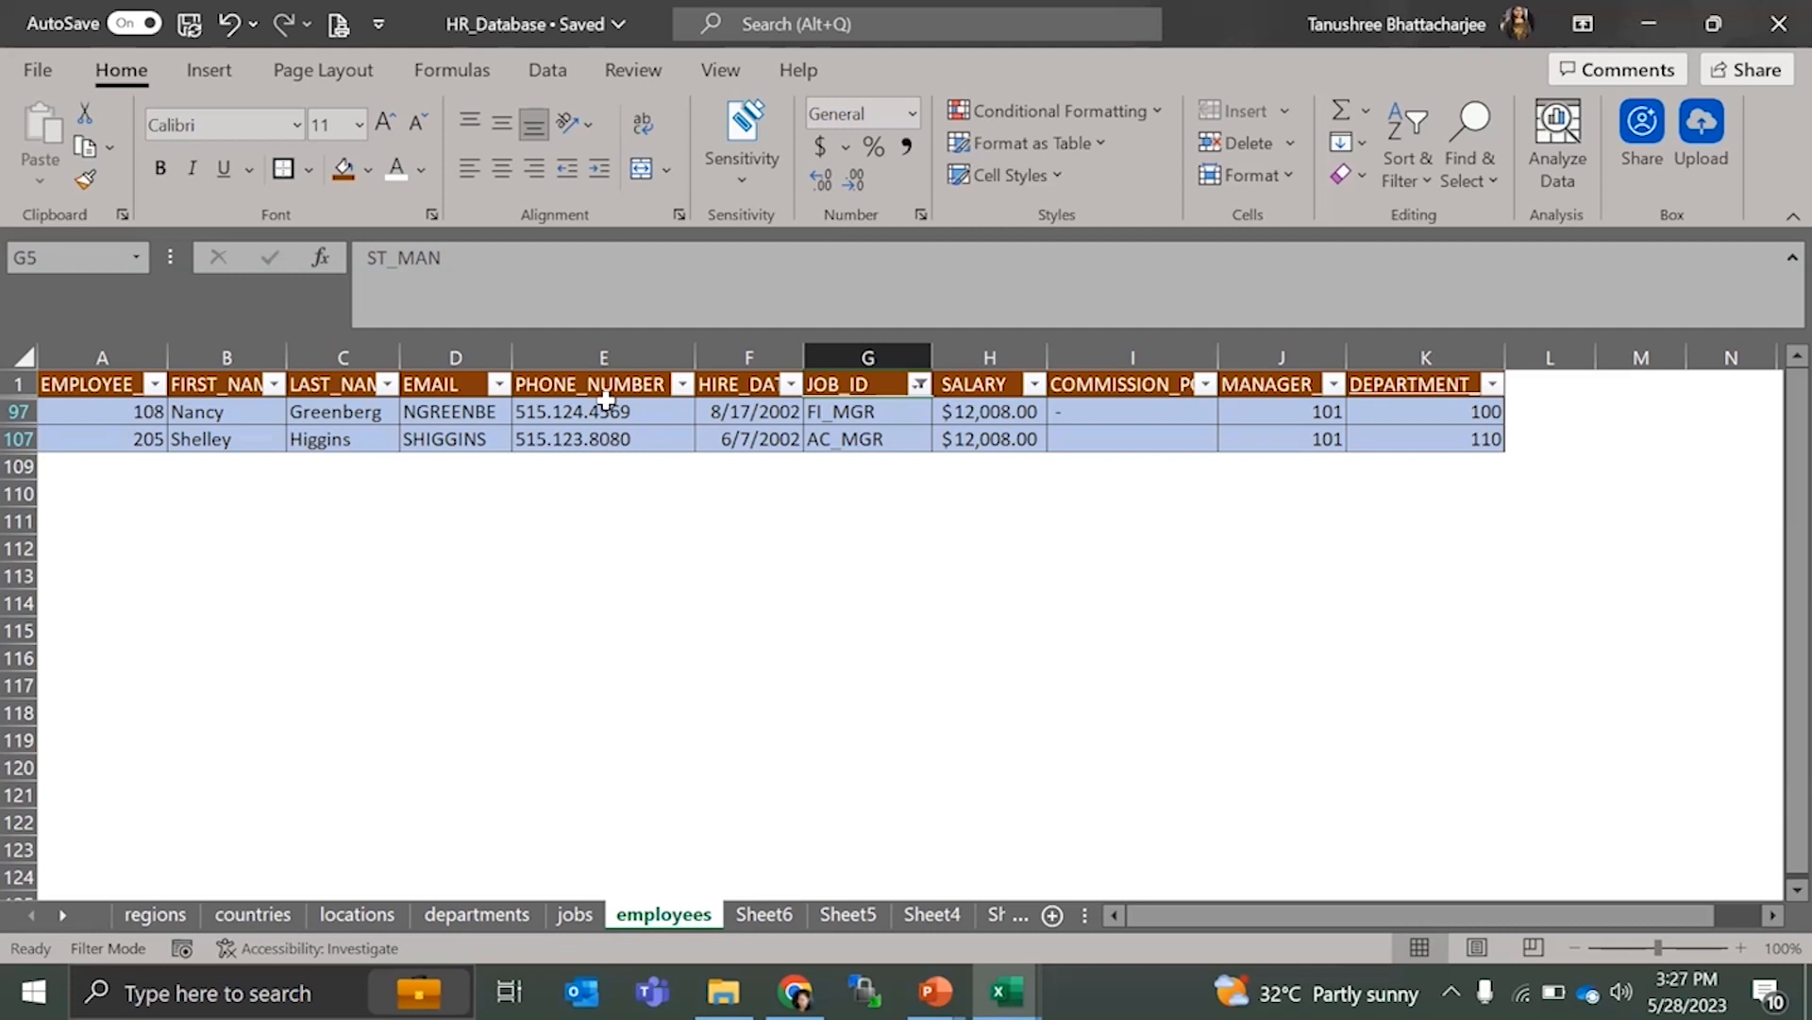
click(905, 436)
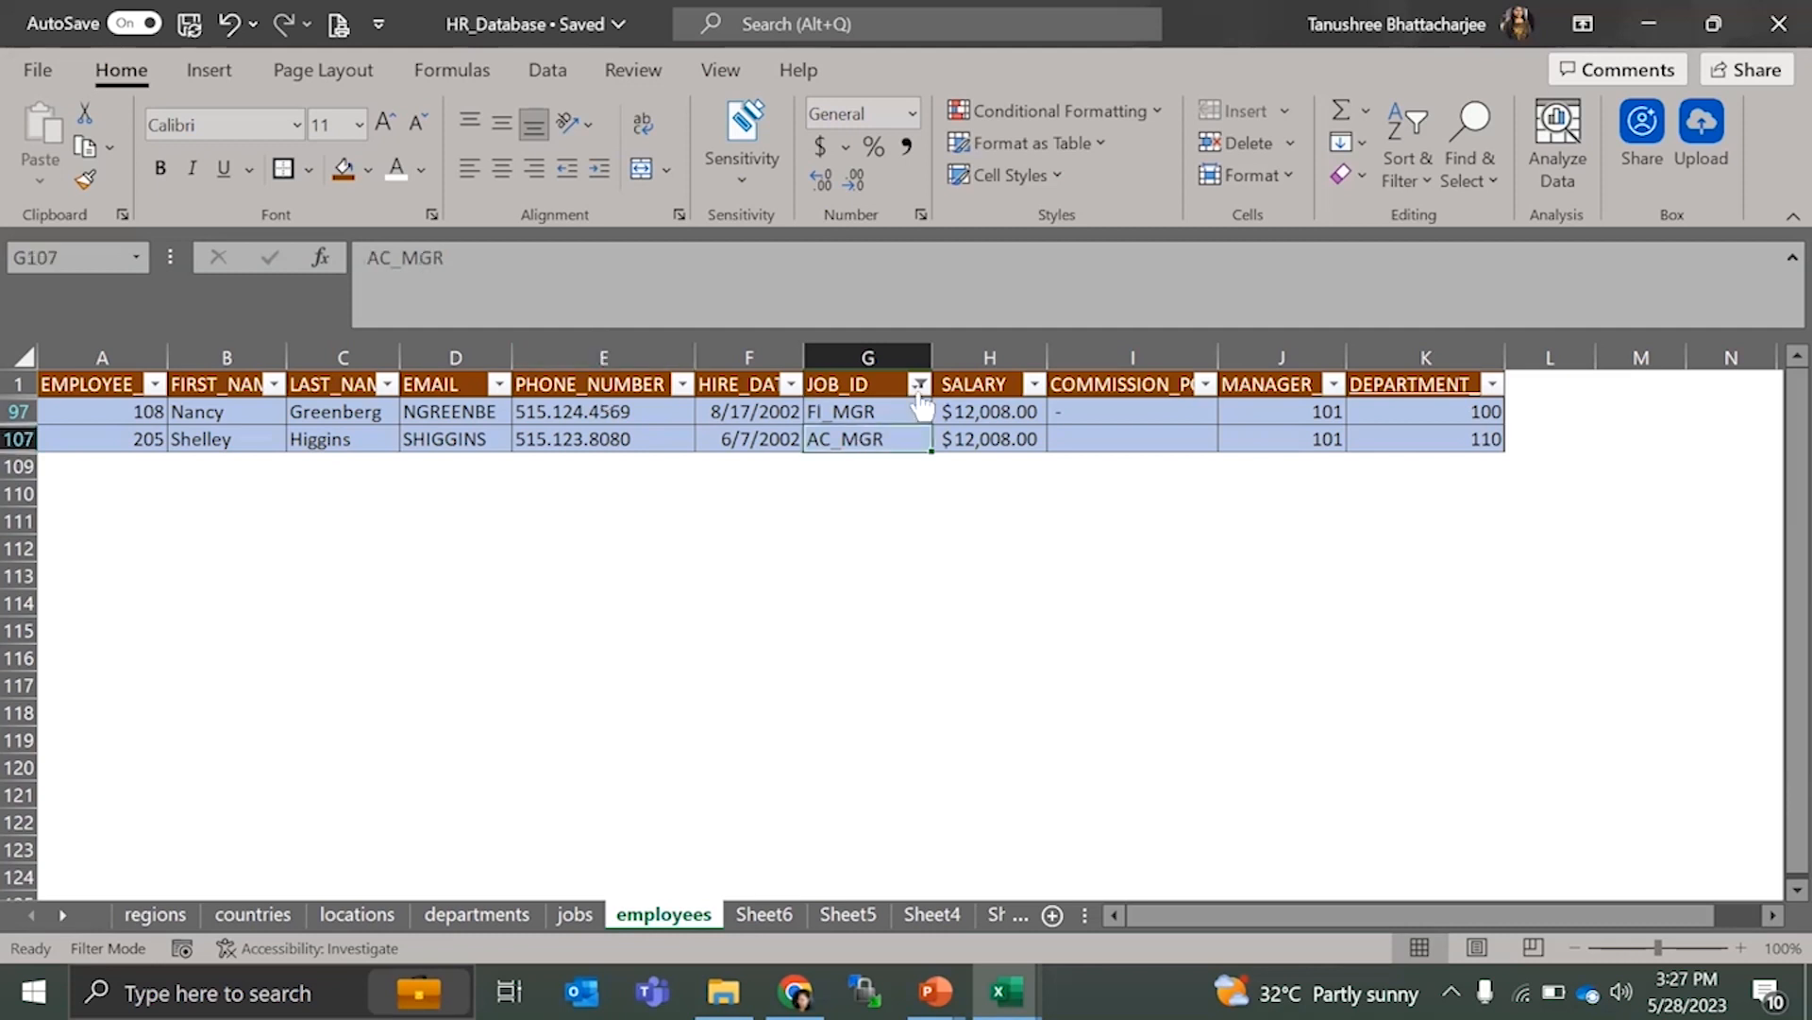
- Undo the recent filter changes on the JOB_ID and DEPARTMENT_ID columns
click(918, 385)
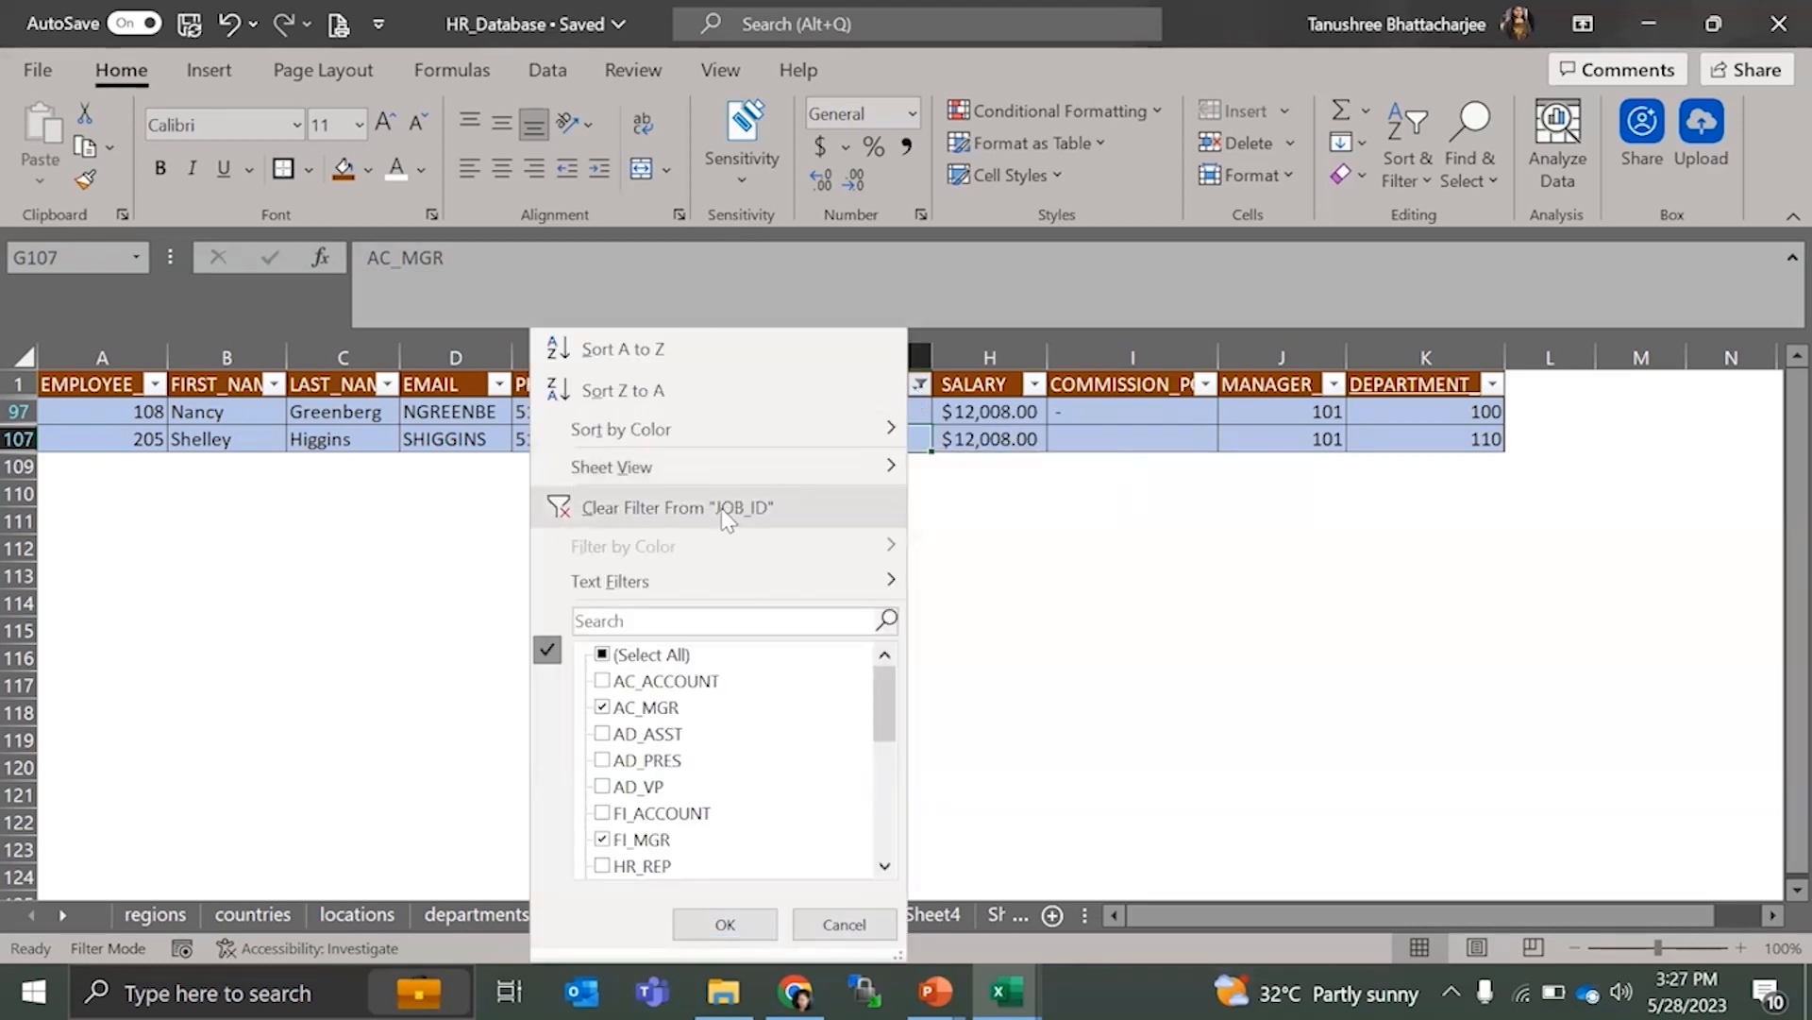
click(1055, 423)
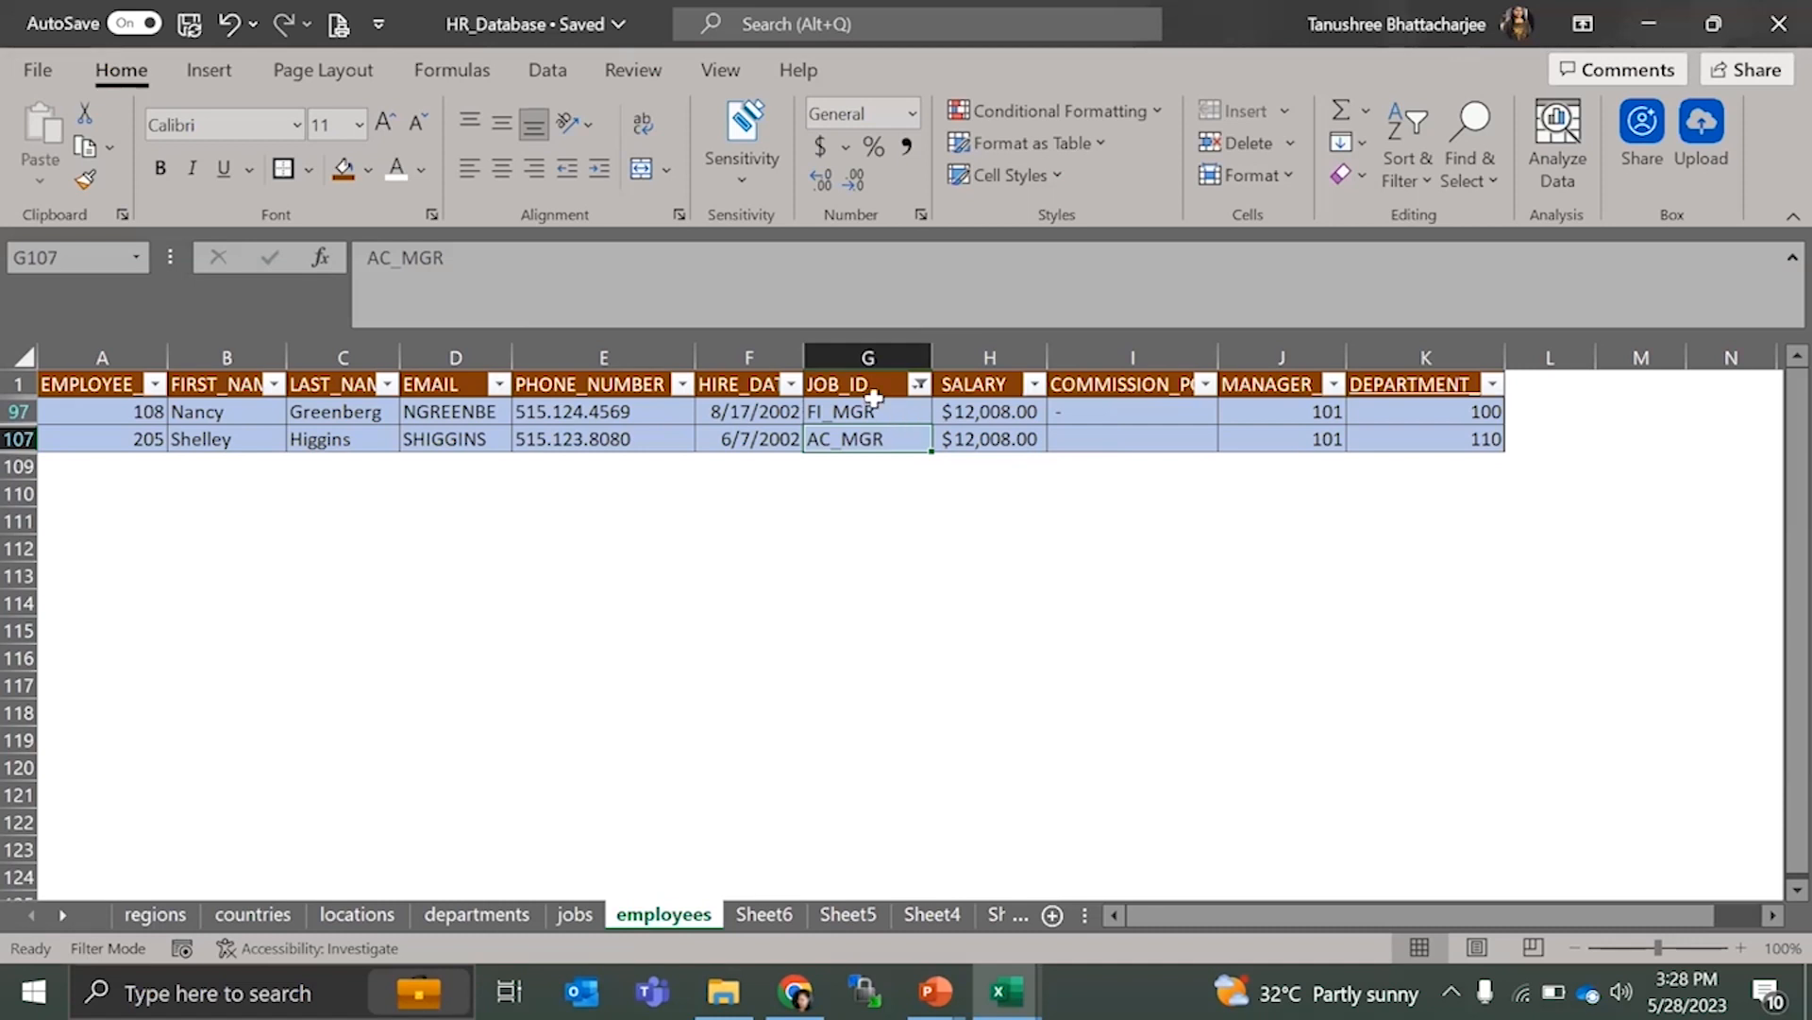
key(ctrl+z)
key(ctrl+z)
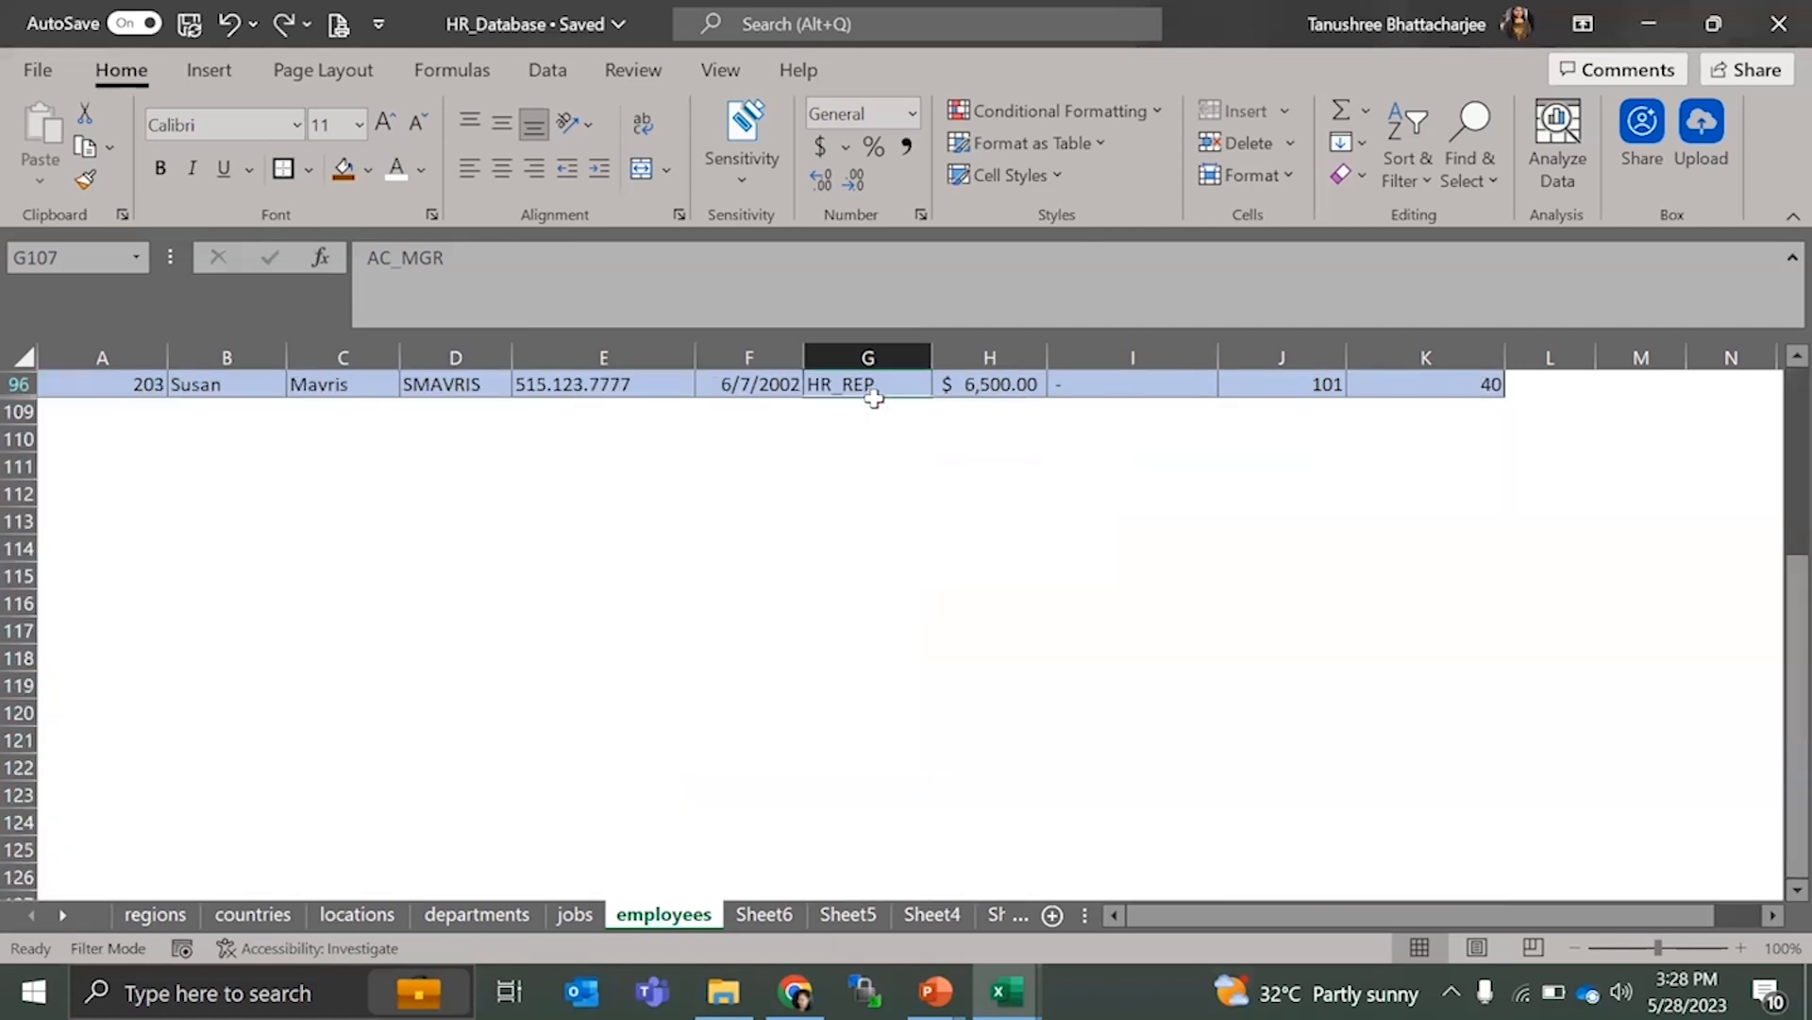
key(ctrl+z)
key(ctrl+z)
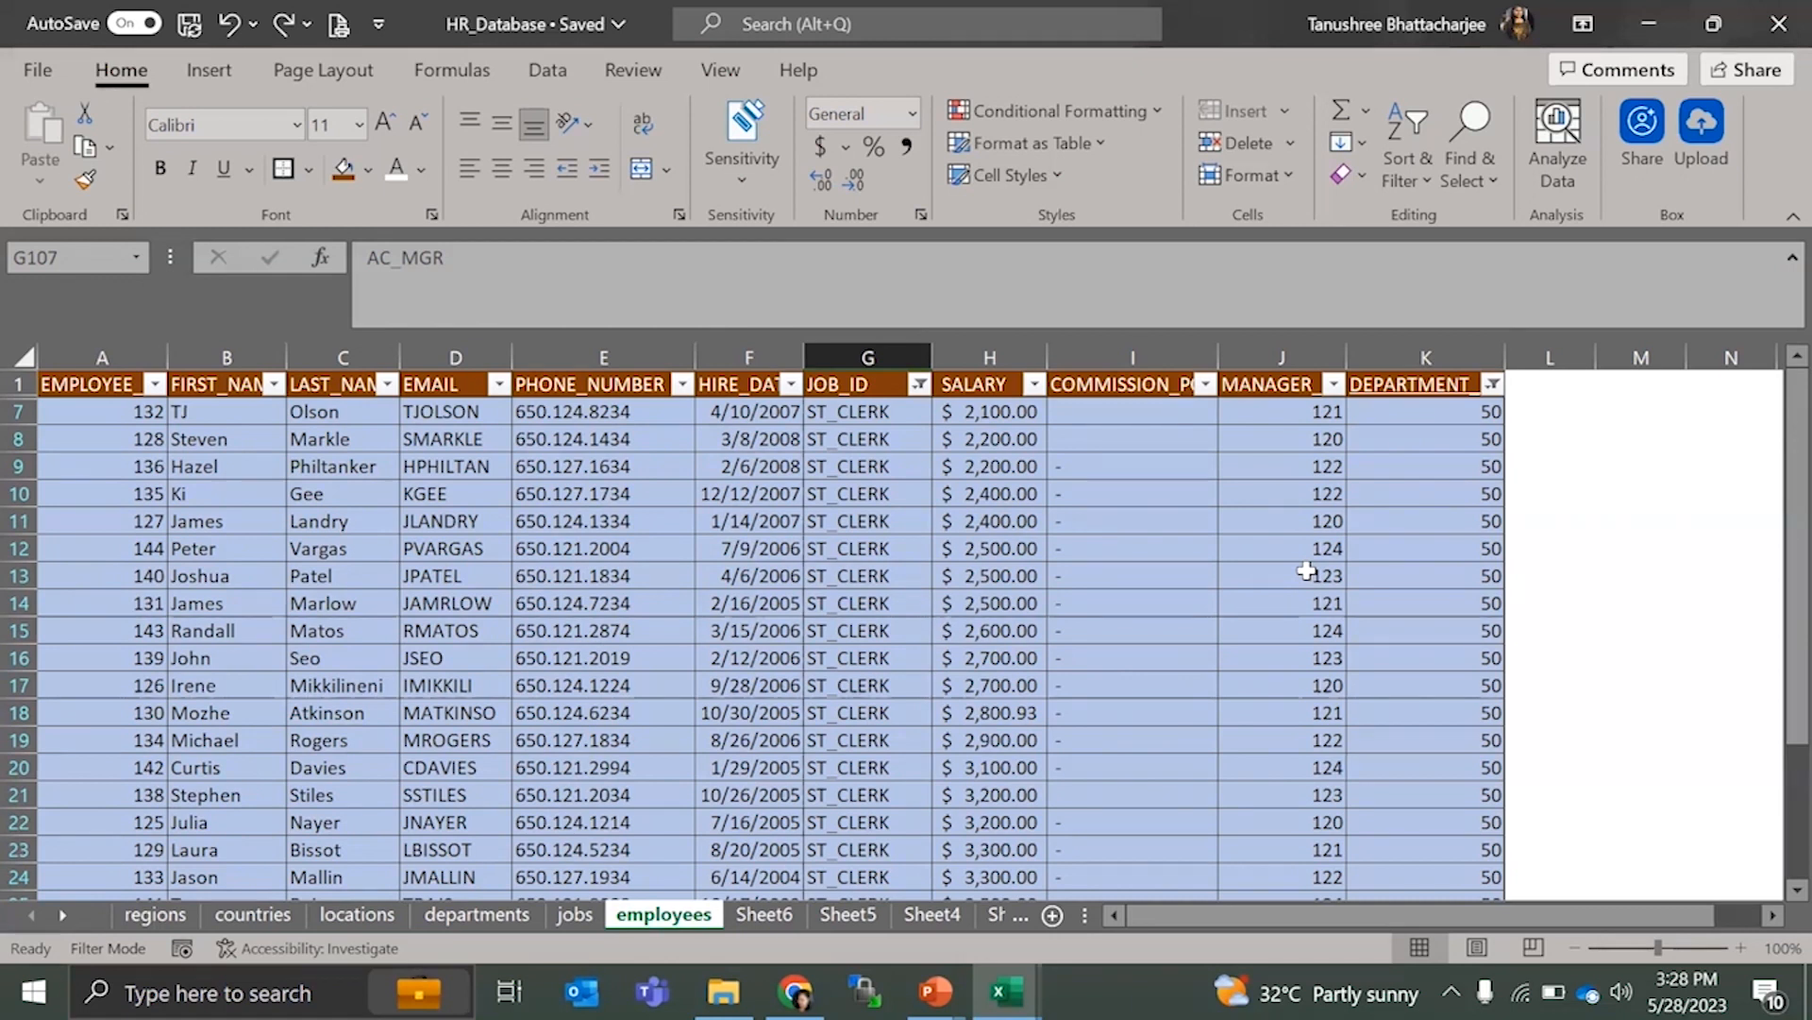
- Turn filtering off and back on for the employees table to remove every active column filter
key(ctrl+shift+l)
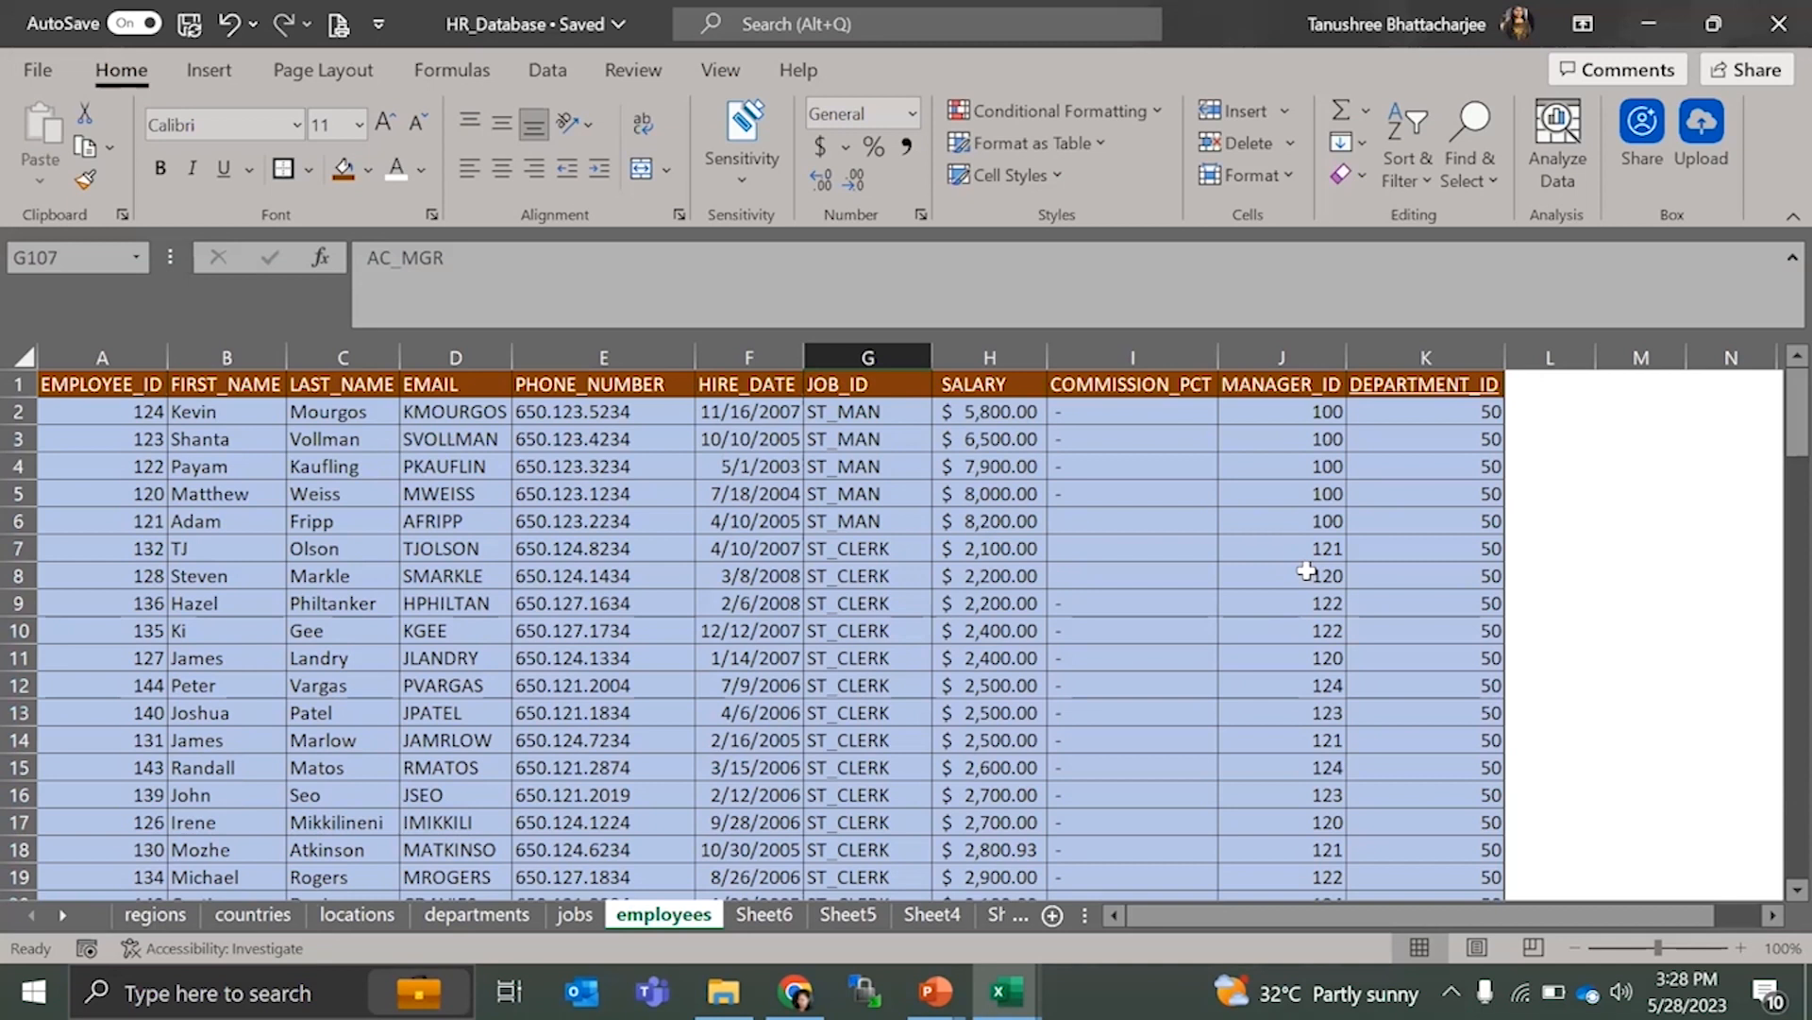
key(ctrl+shift+l)
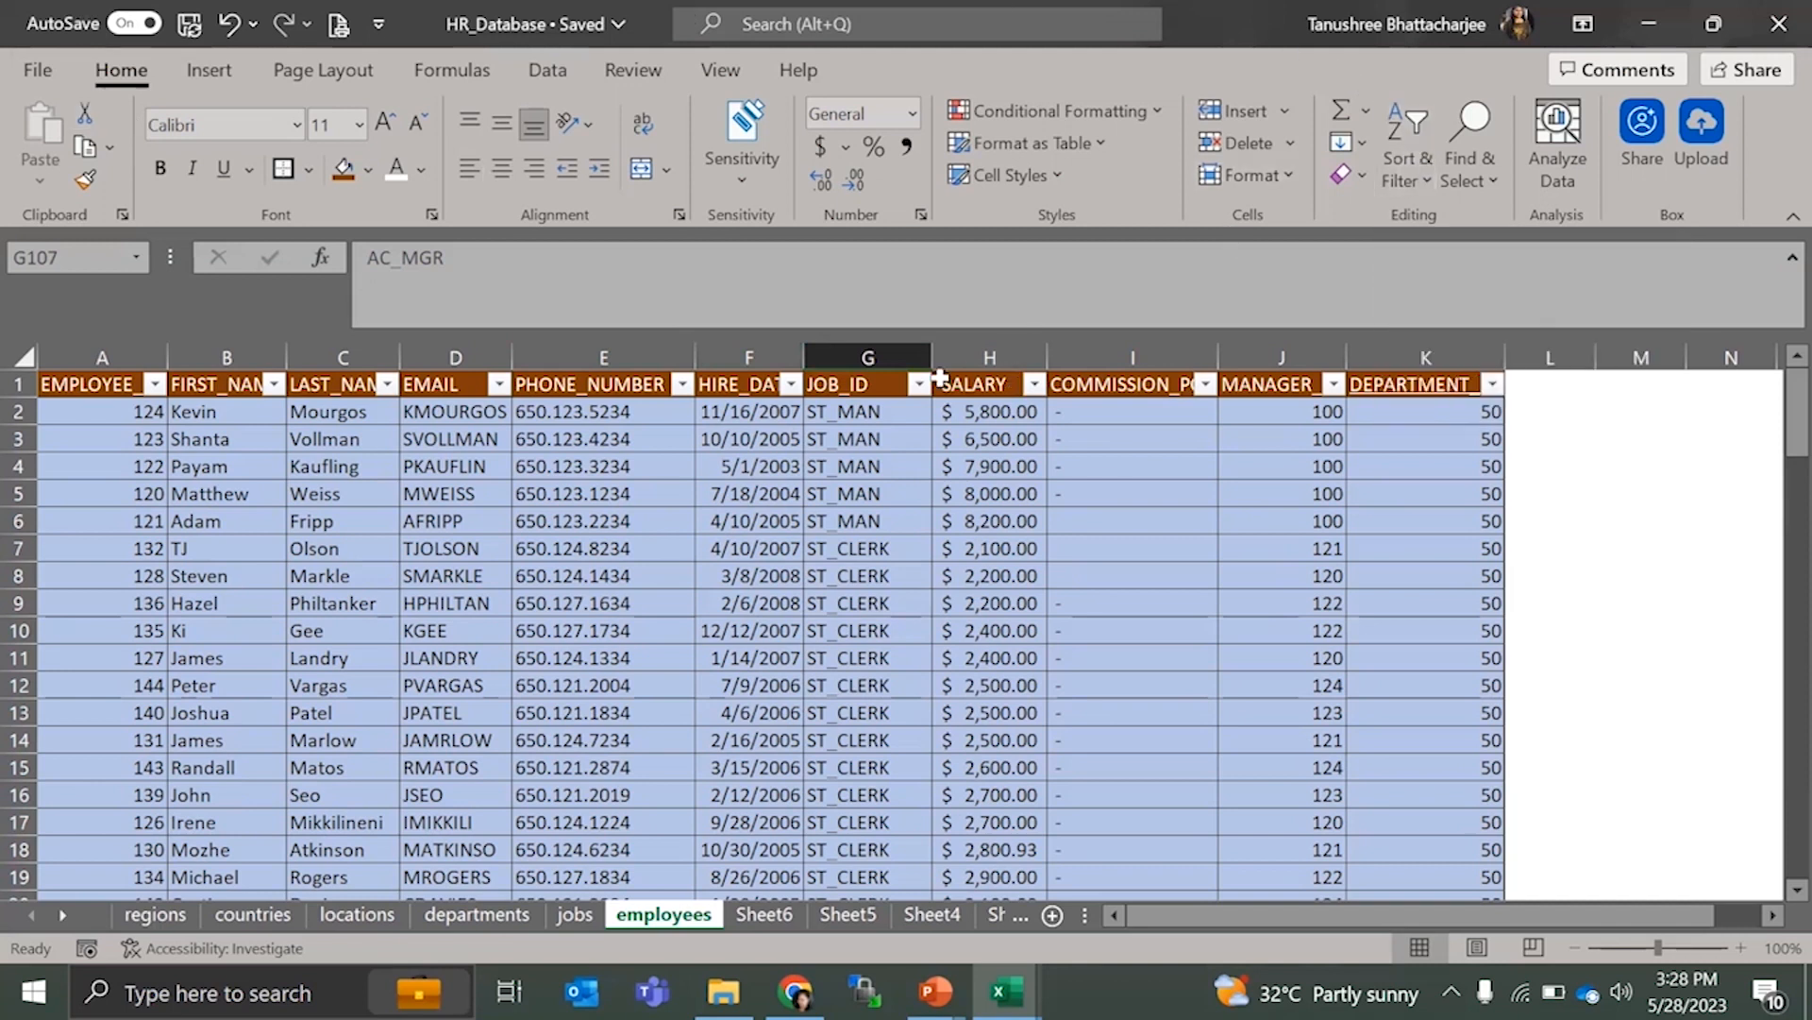
click(951, 463)
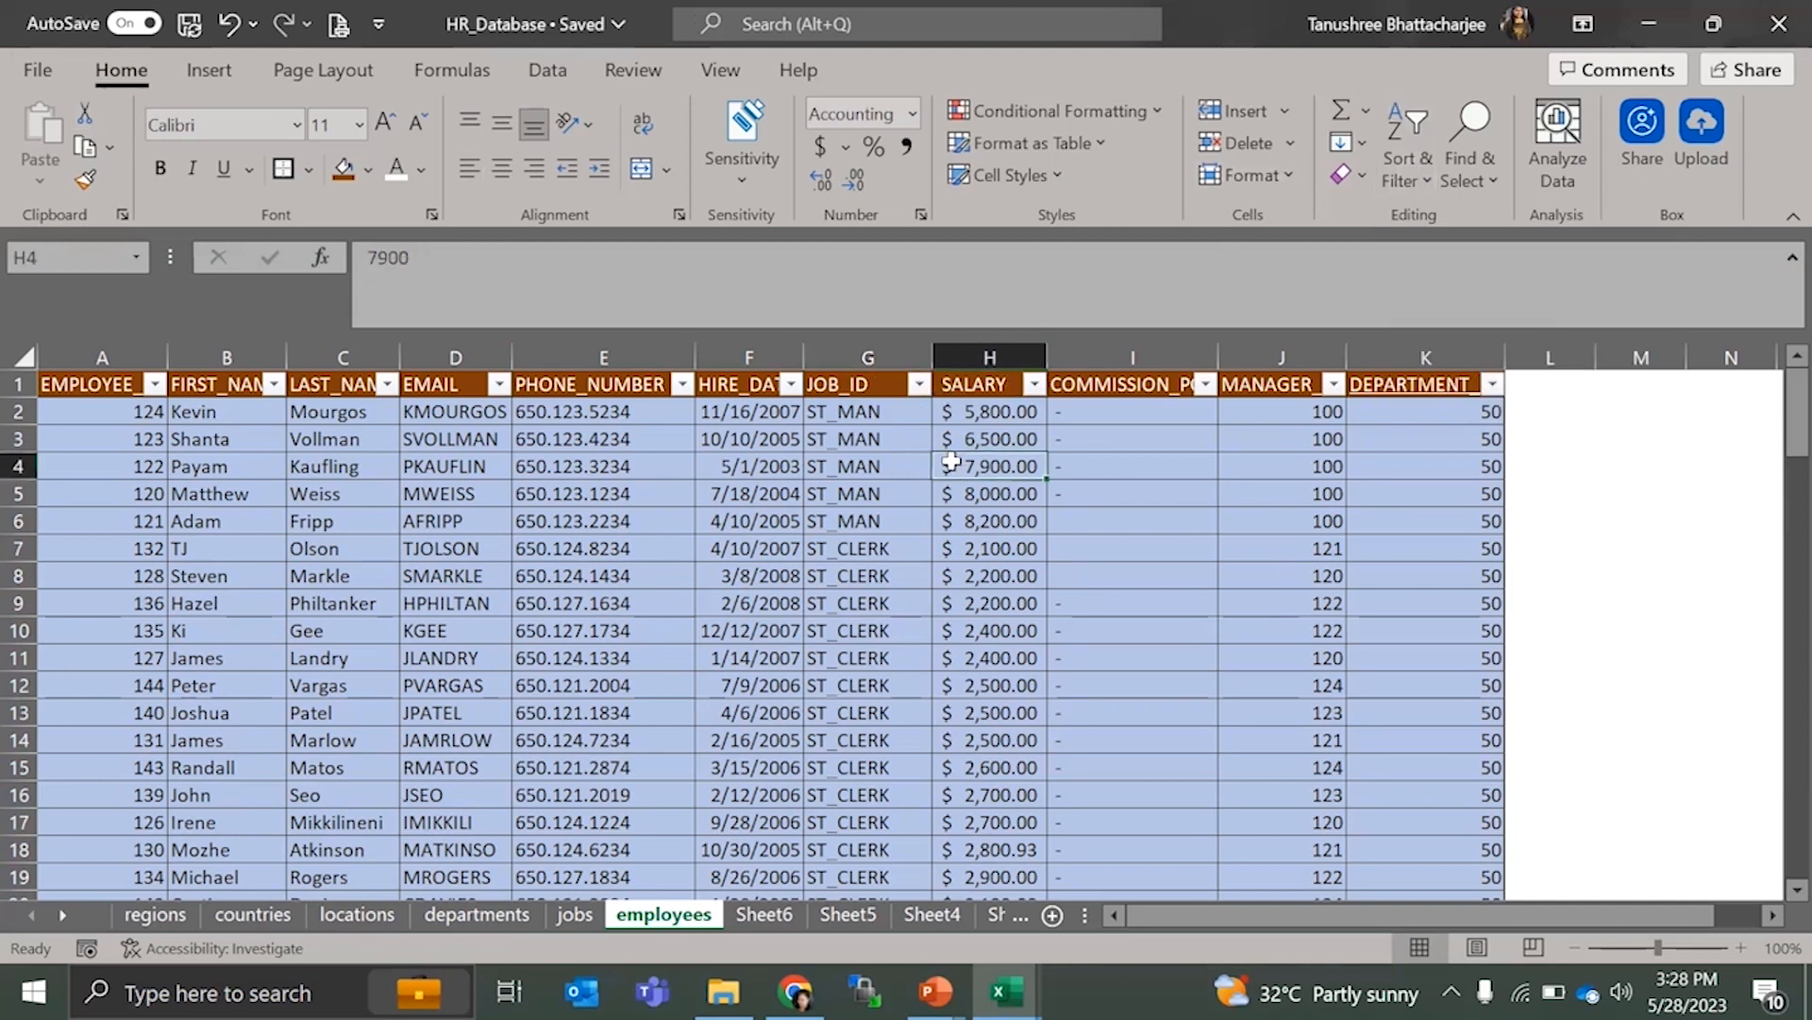
key(ctrl+shift+l)
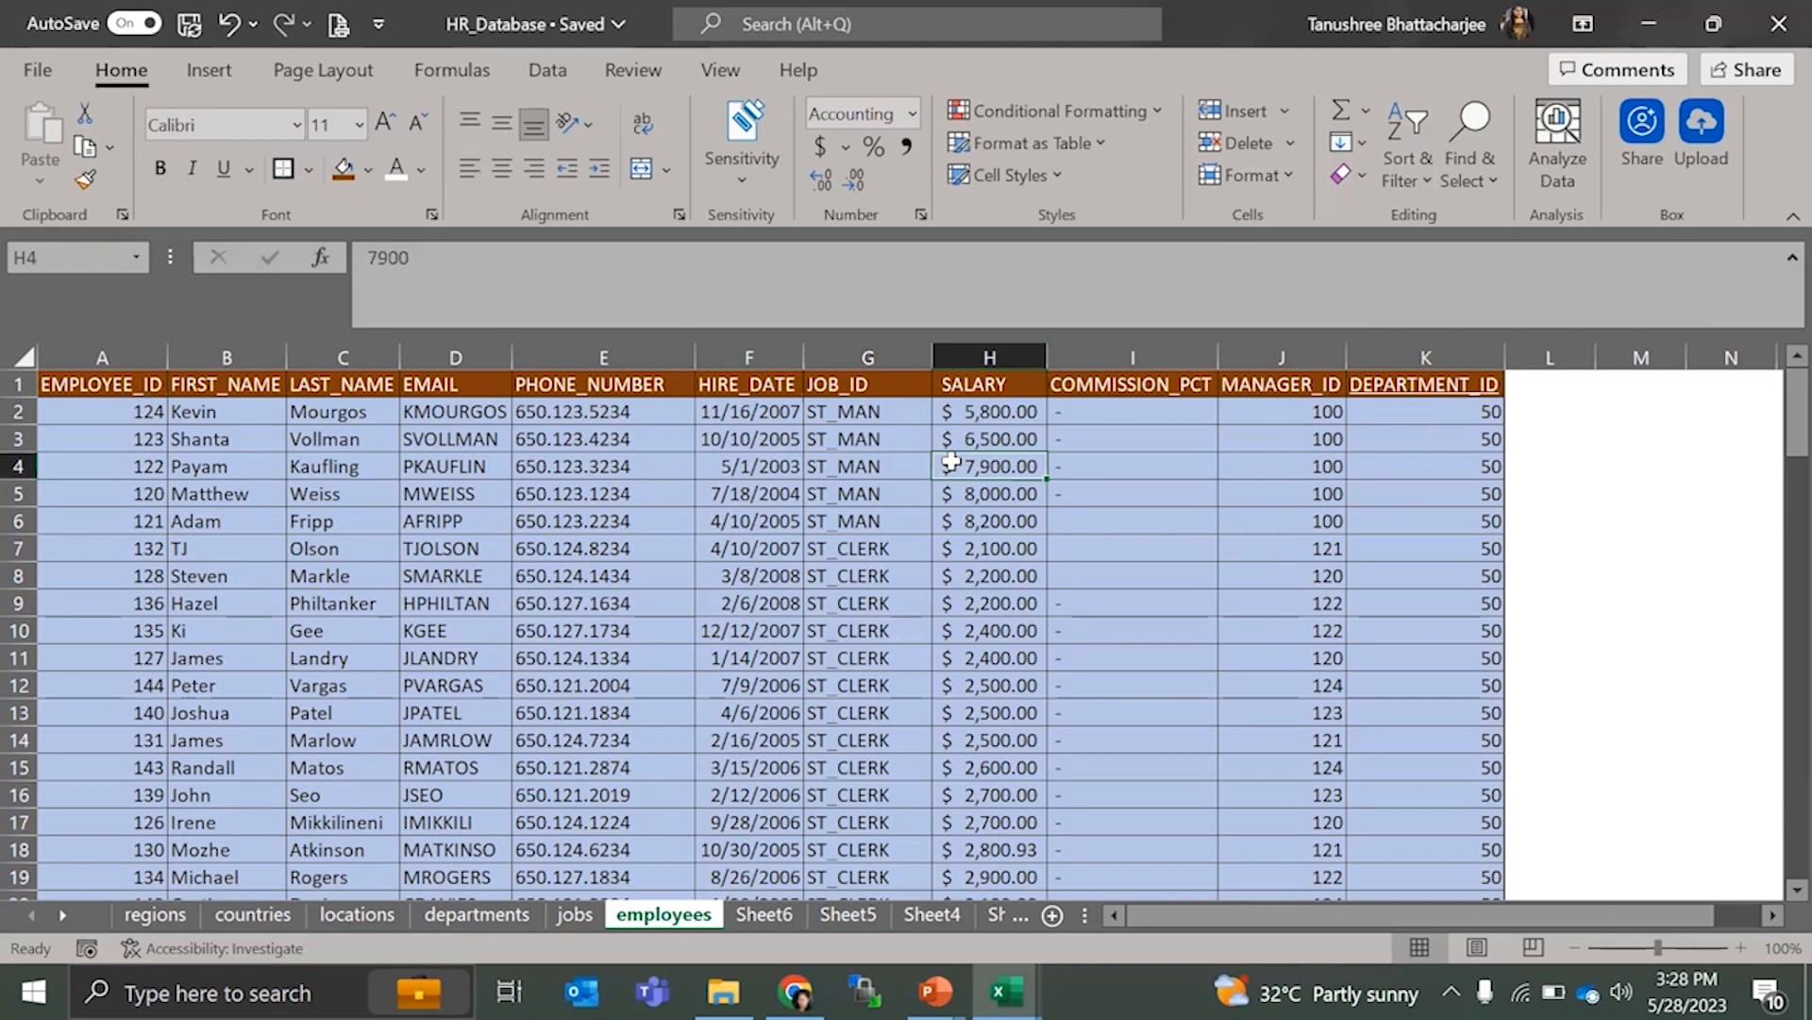
key(ctrl+shift+l)
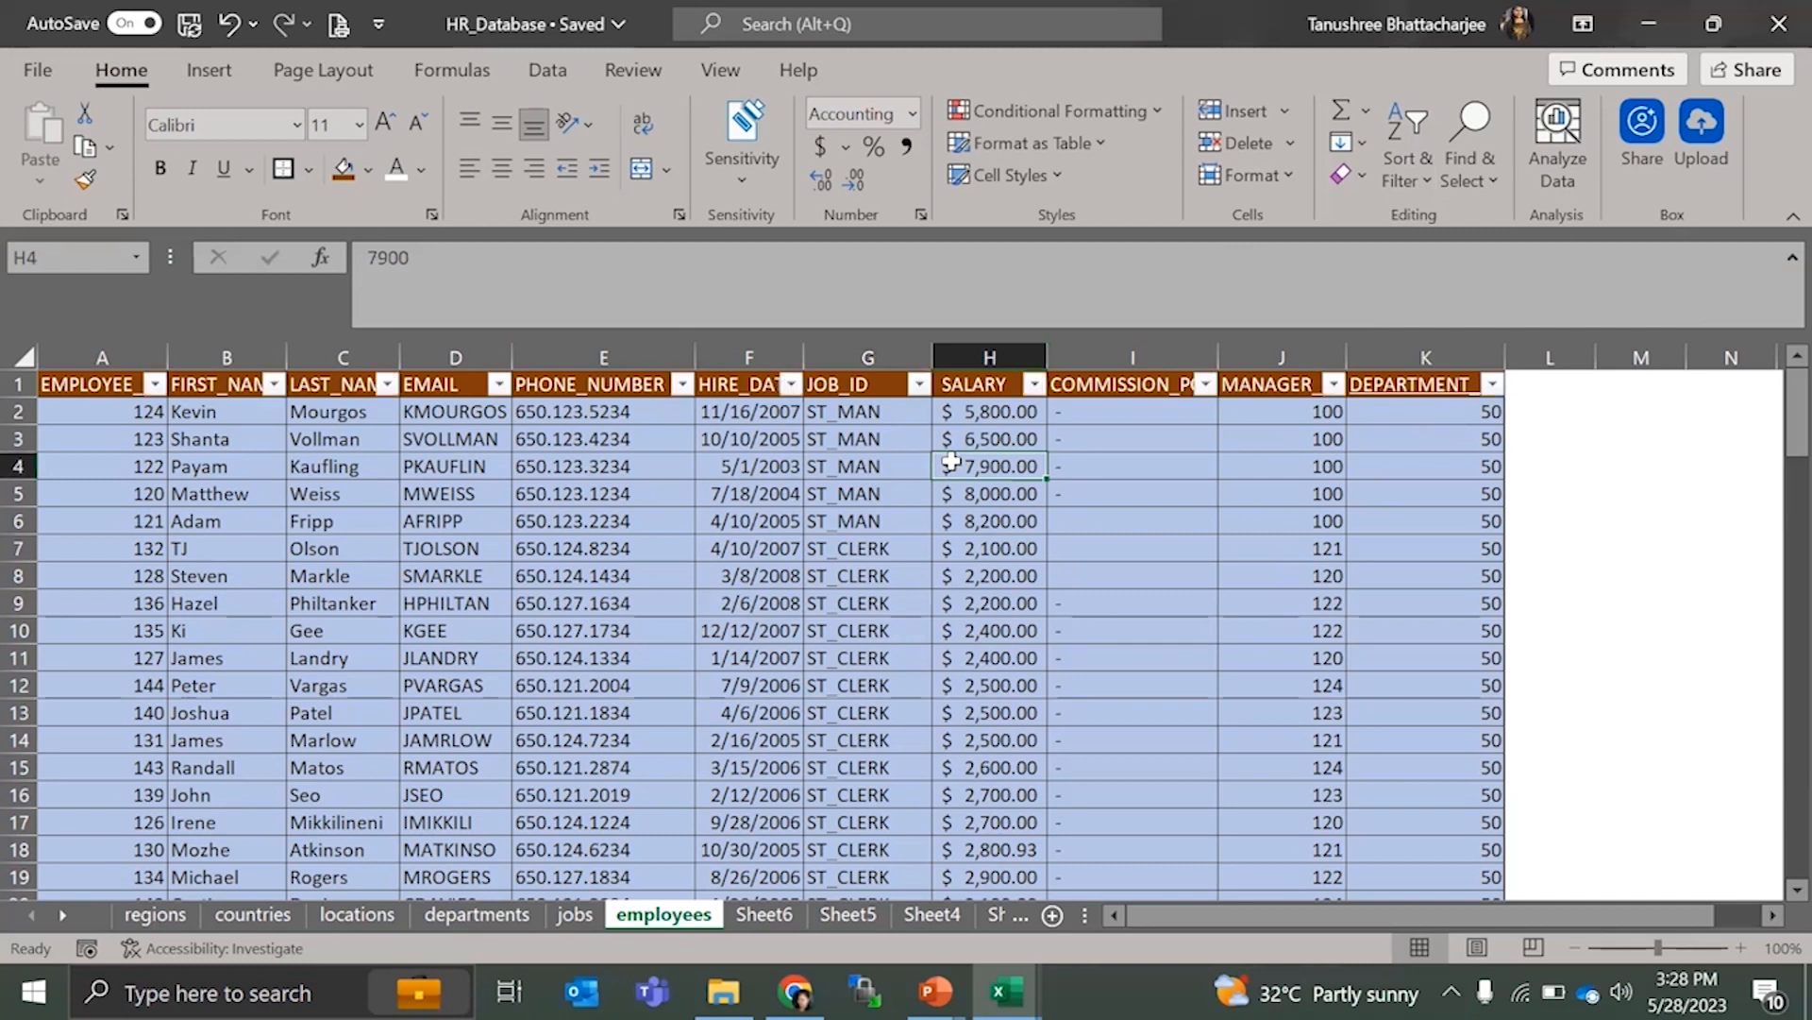
- Compare the filter options of the JOB_ID and SALARY columns, including Text Filters and Number Filters, without applying any
click(918, 384)
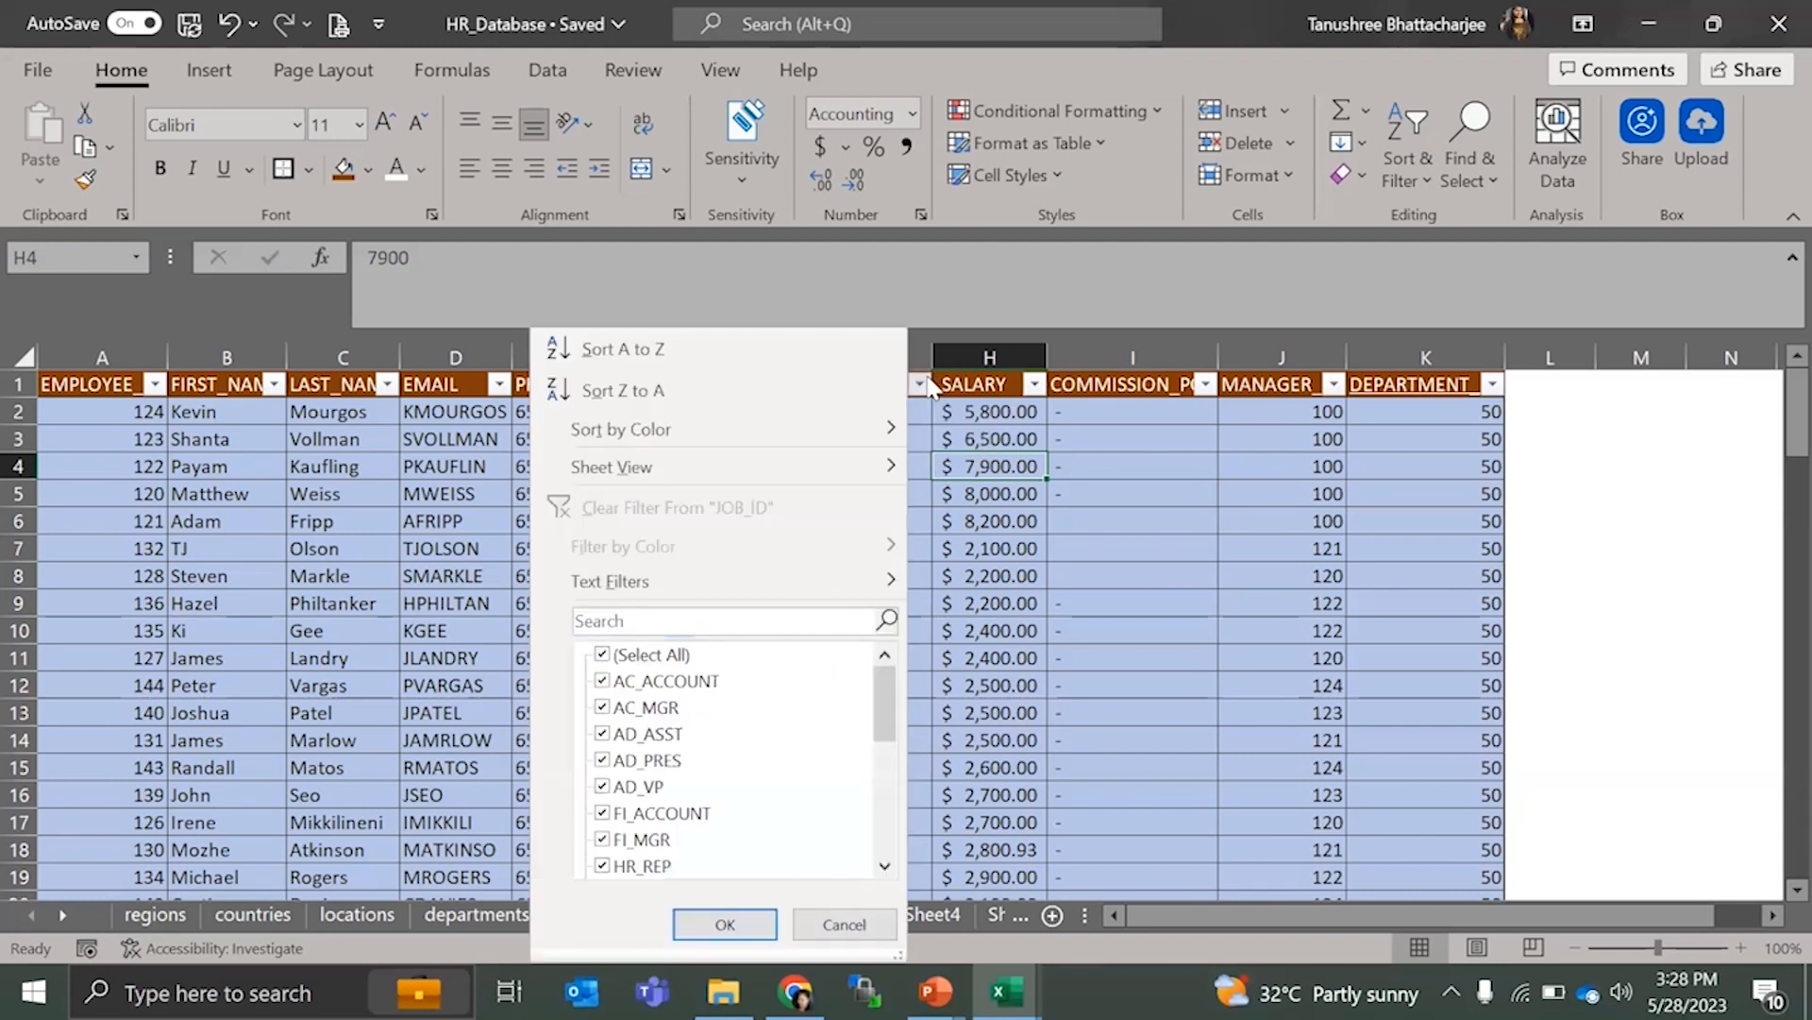
click(918, 384)
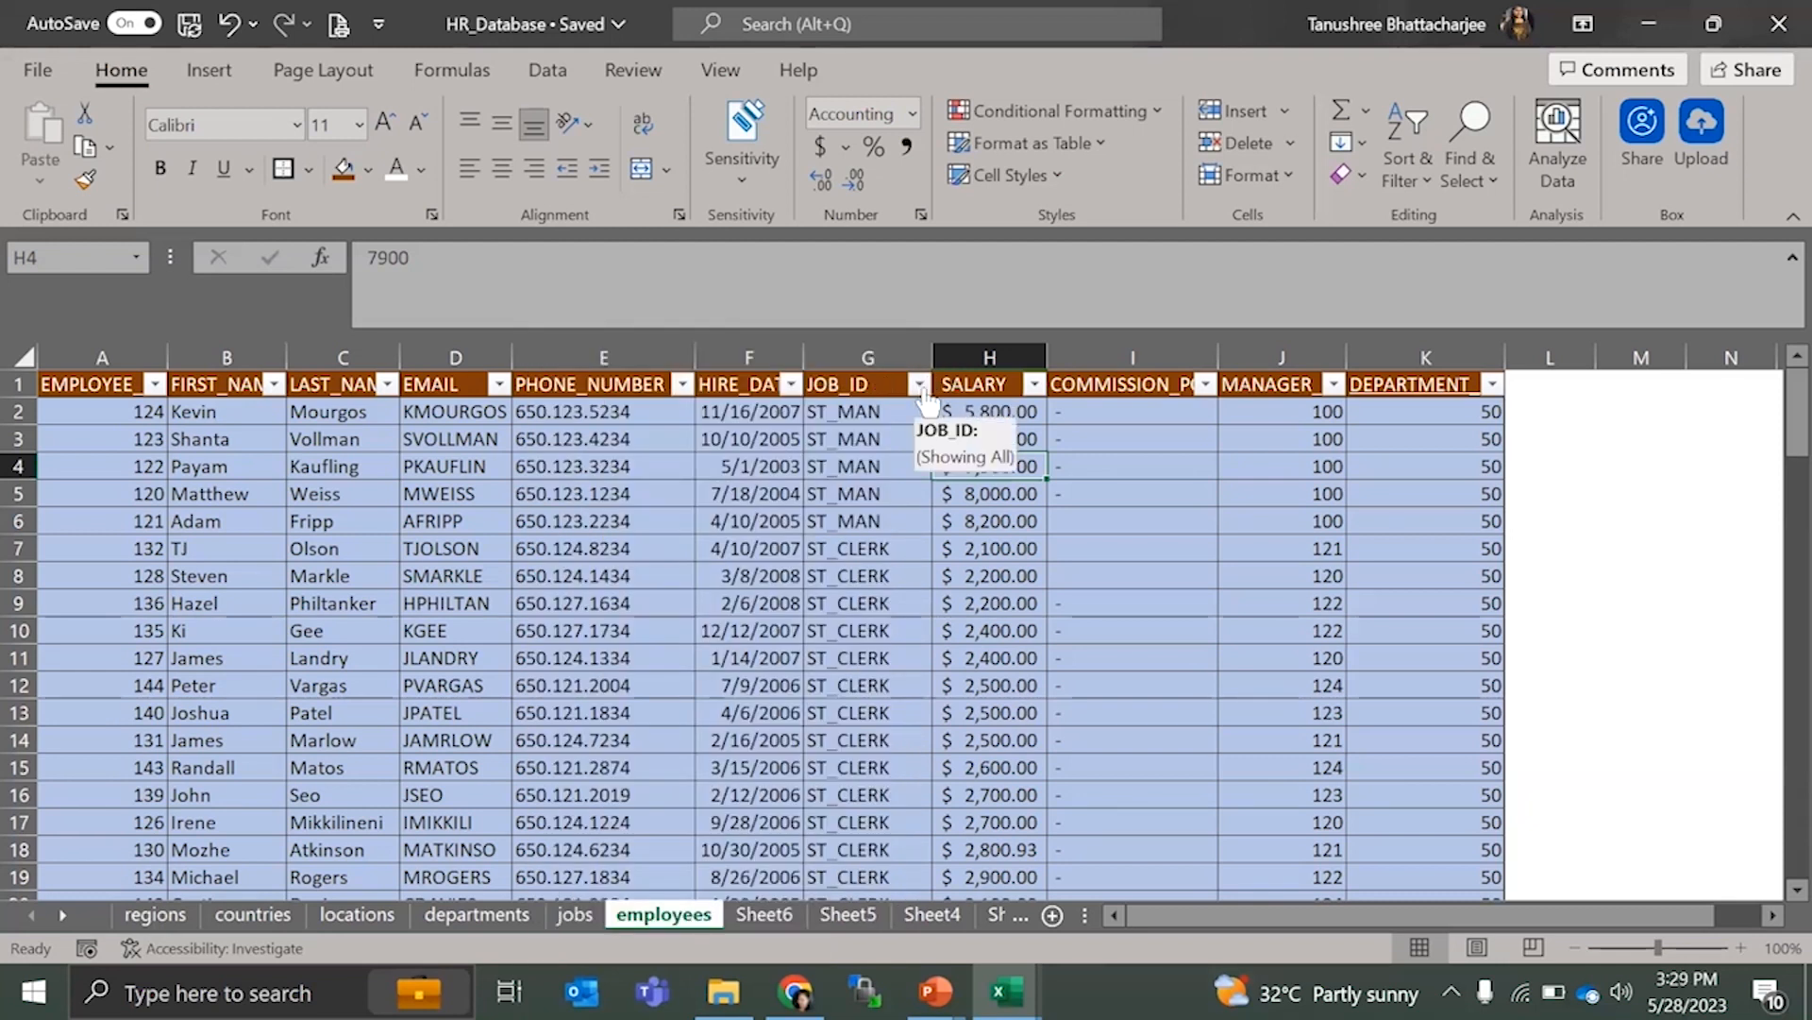
click(920, 385)
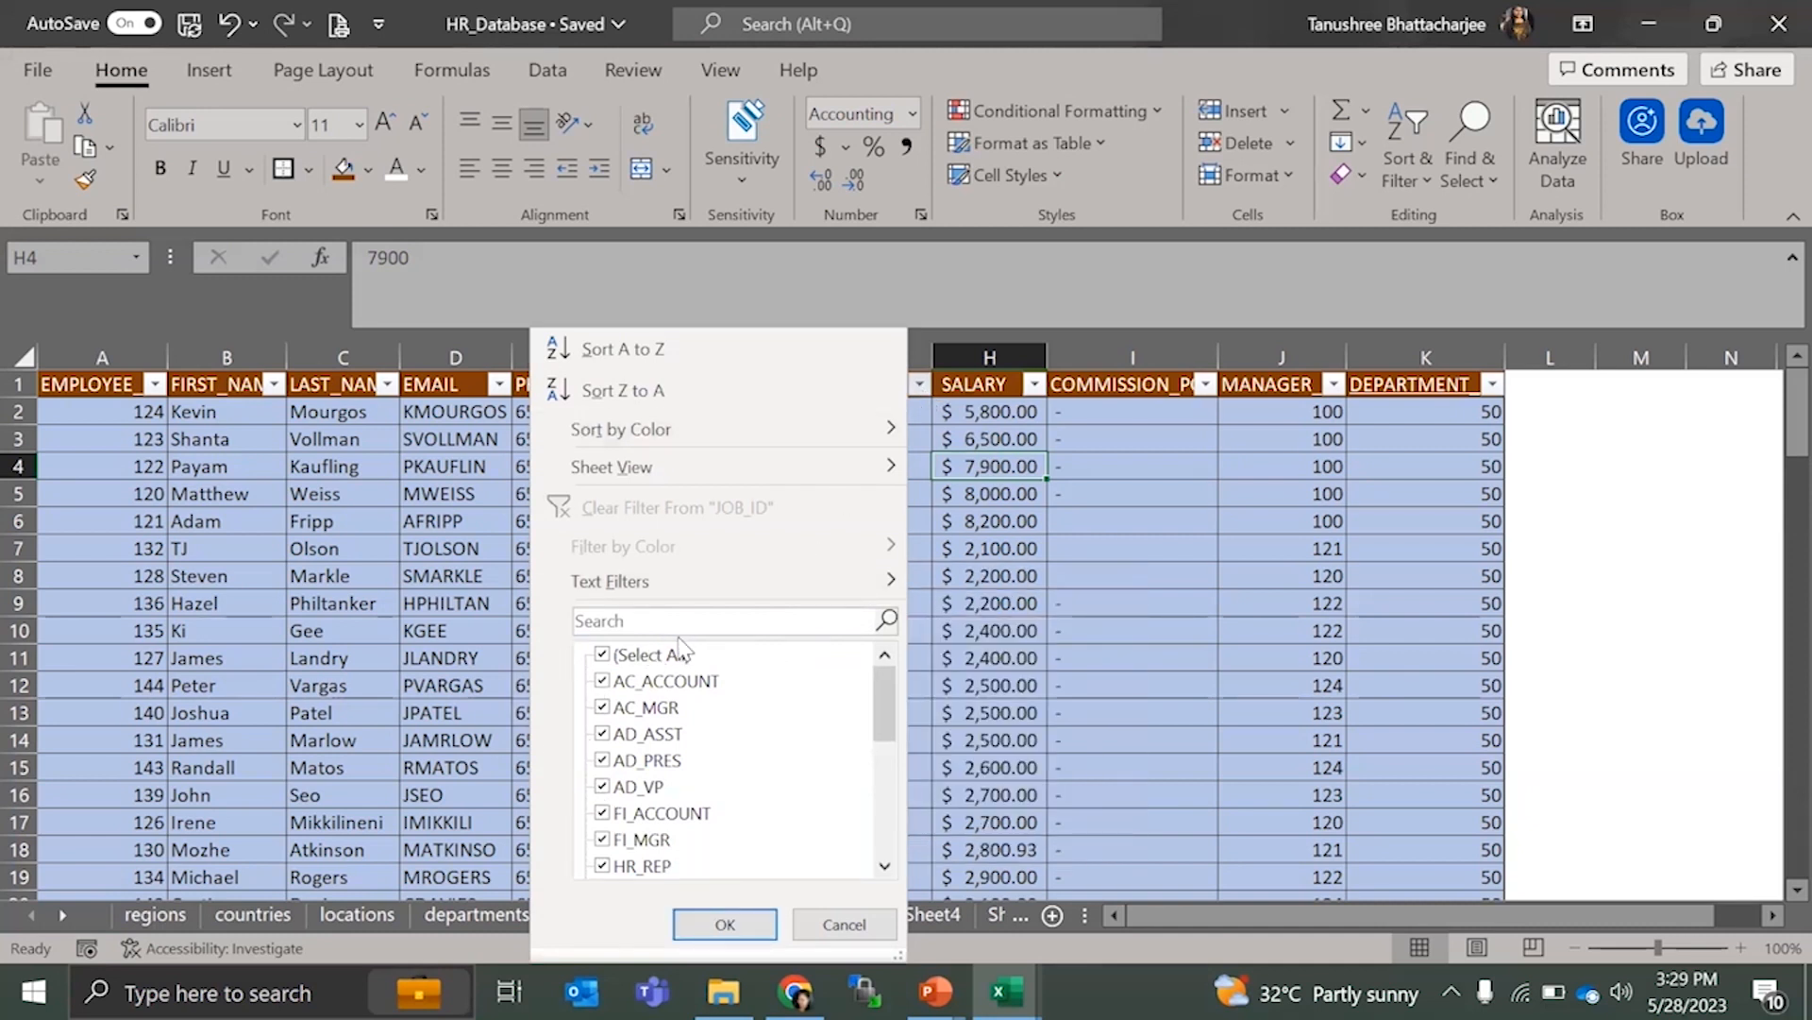
mouse_move(722, 586)
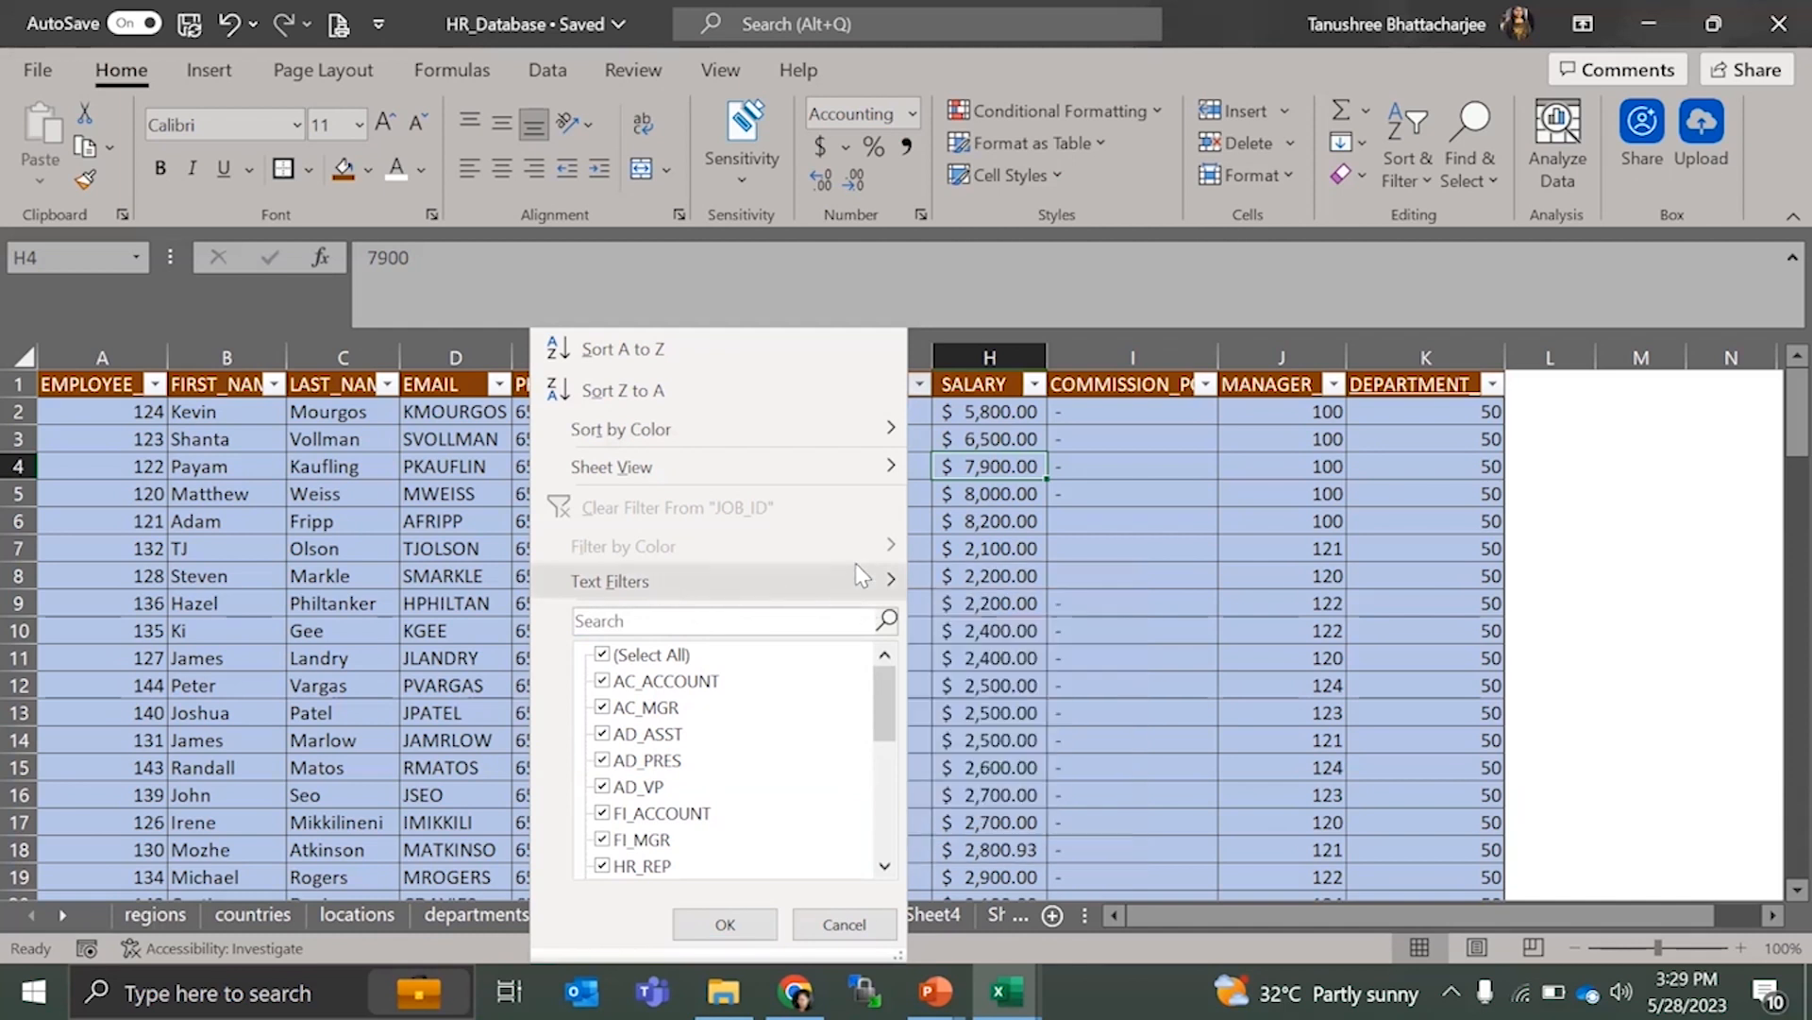
click(1005, 446)
click(1032, 385)
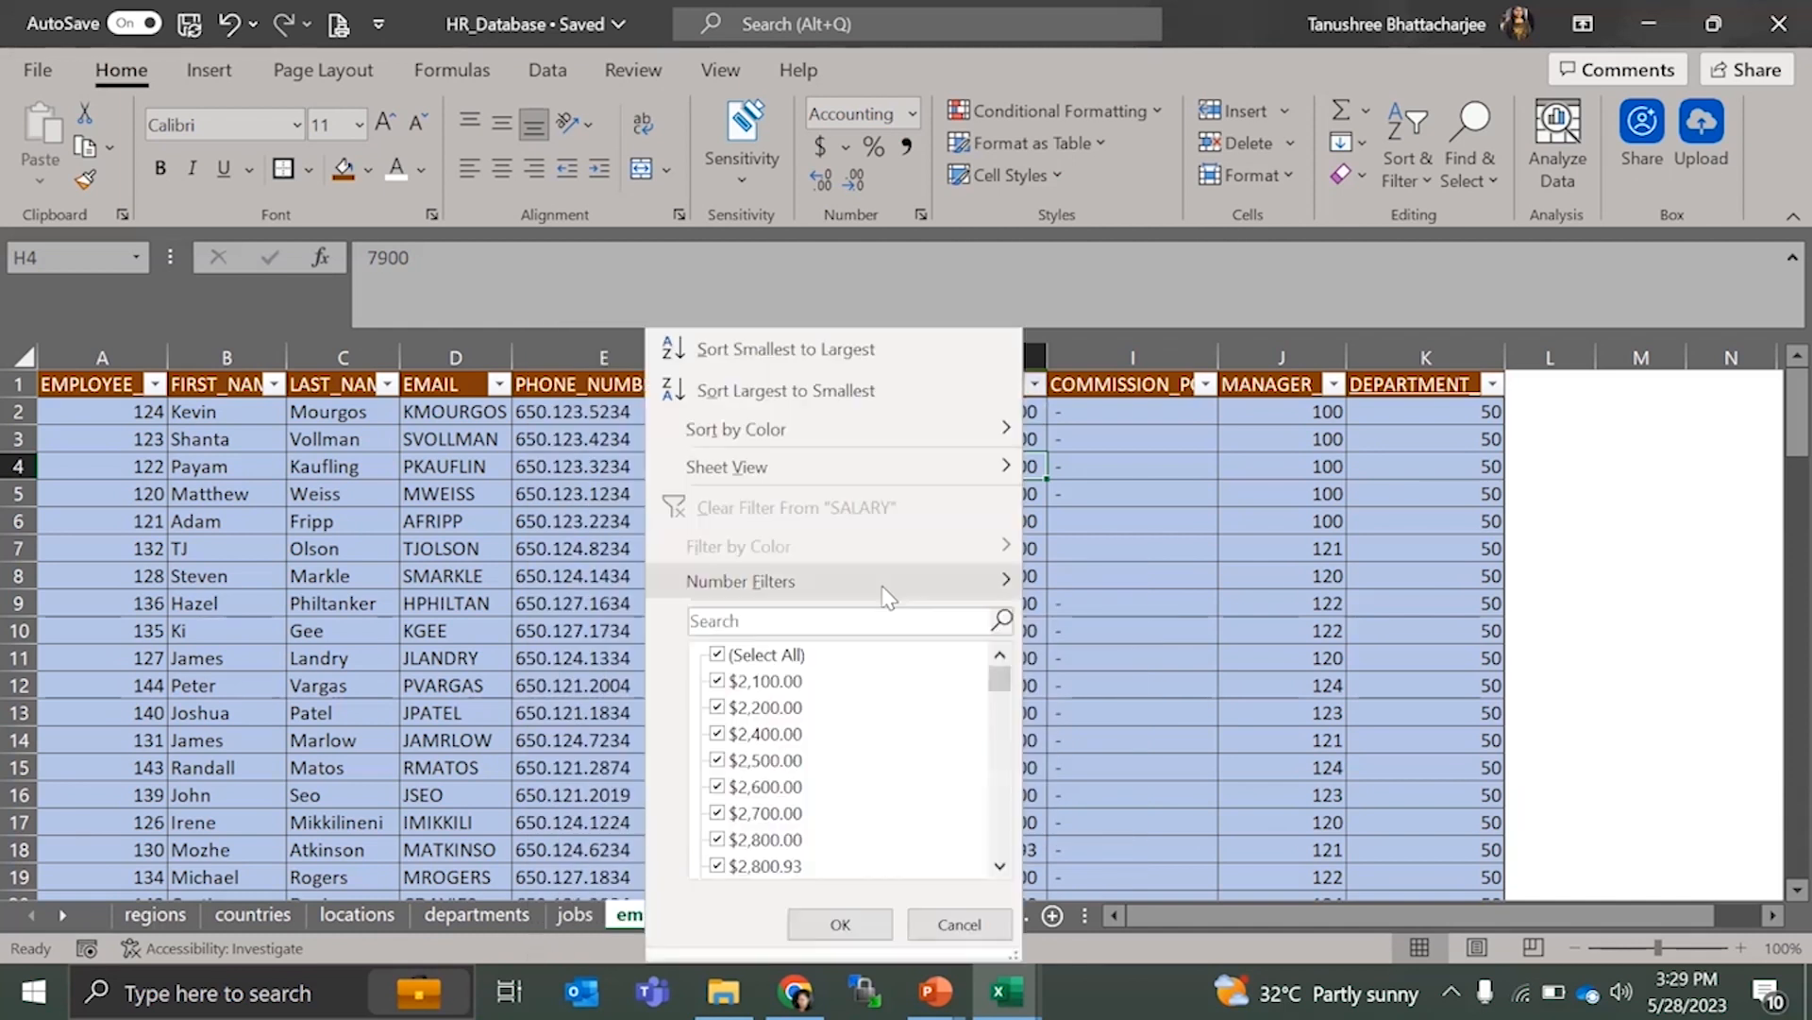
mouse_move(1018, 582)
click(1188, 425)
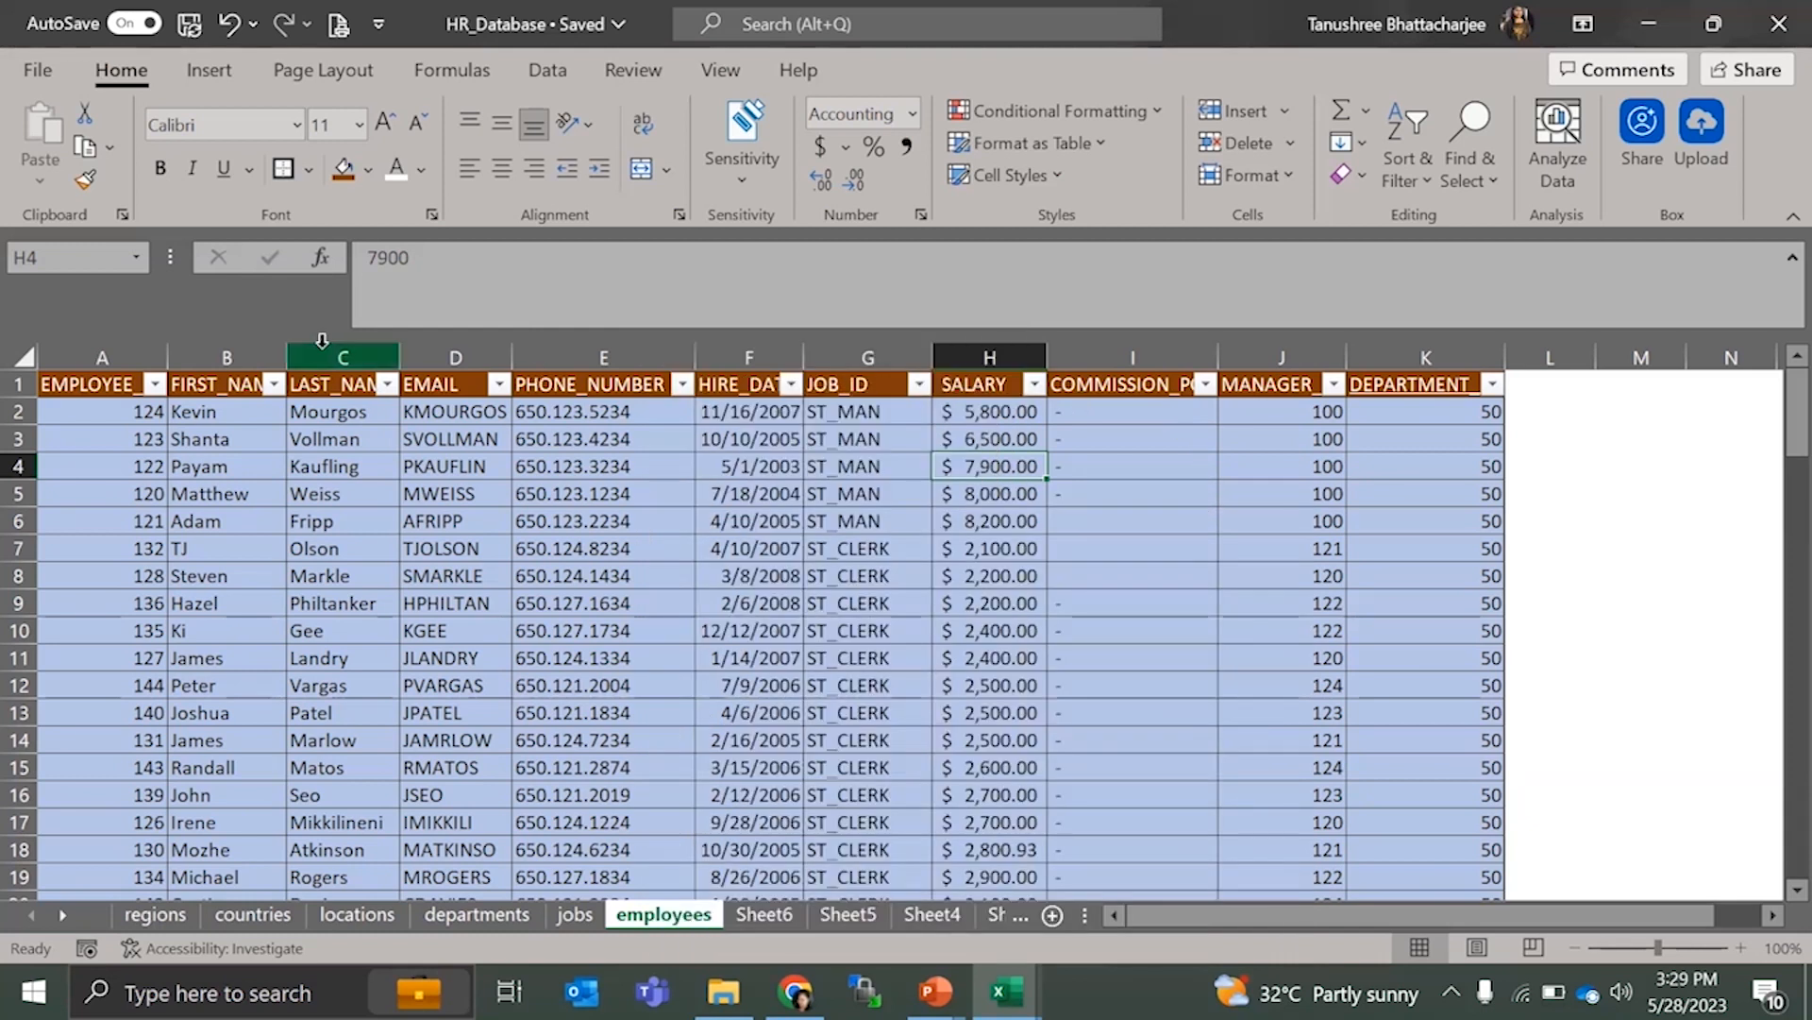
- Examine the data in the LAST_NAME through DEPARTMENT_ID columns, focusing on the salaries in rows 2 to 11
drag(326, 349, 1396, 380)
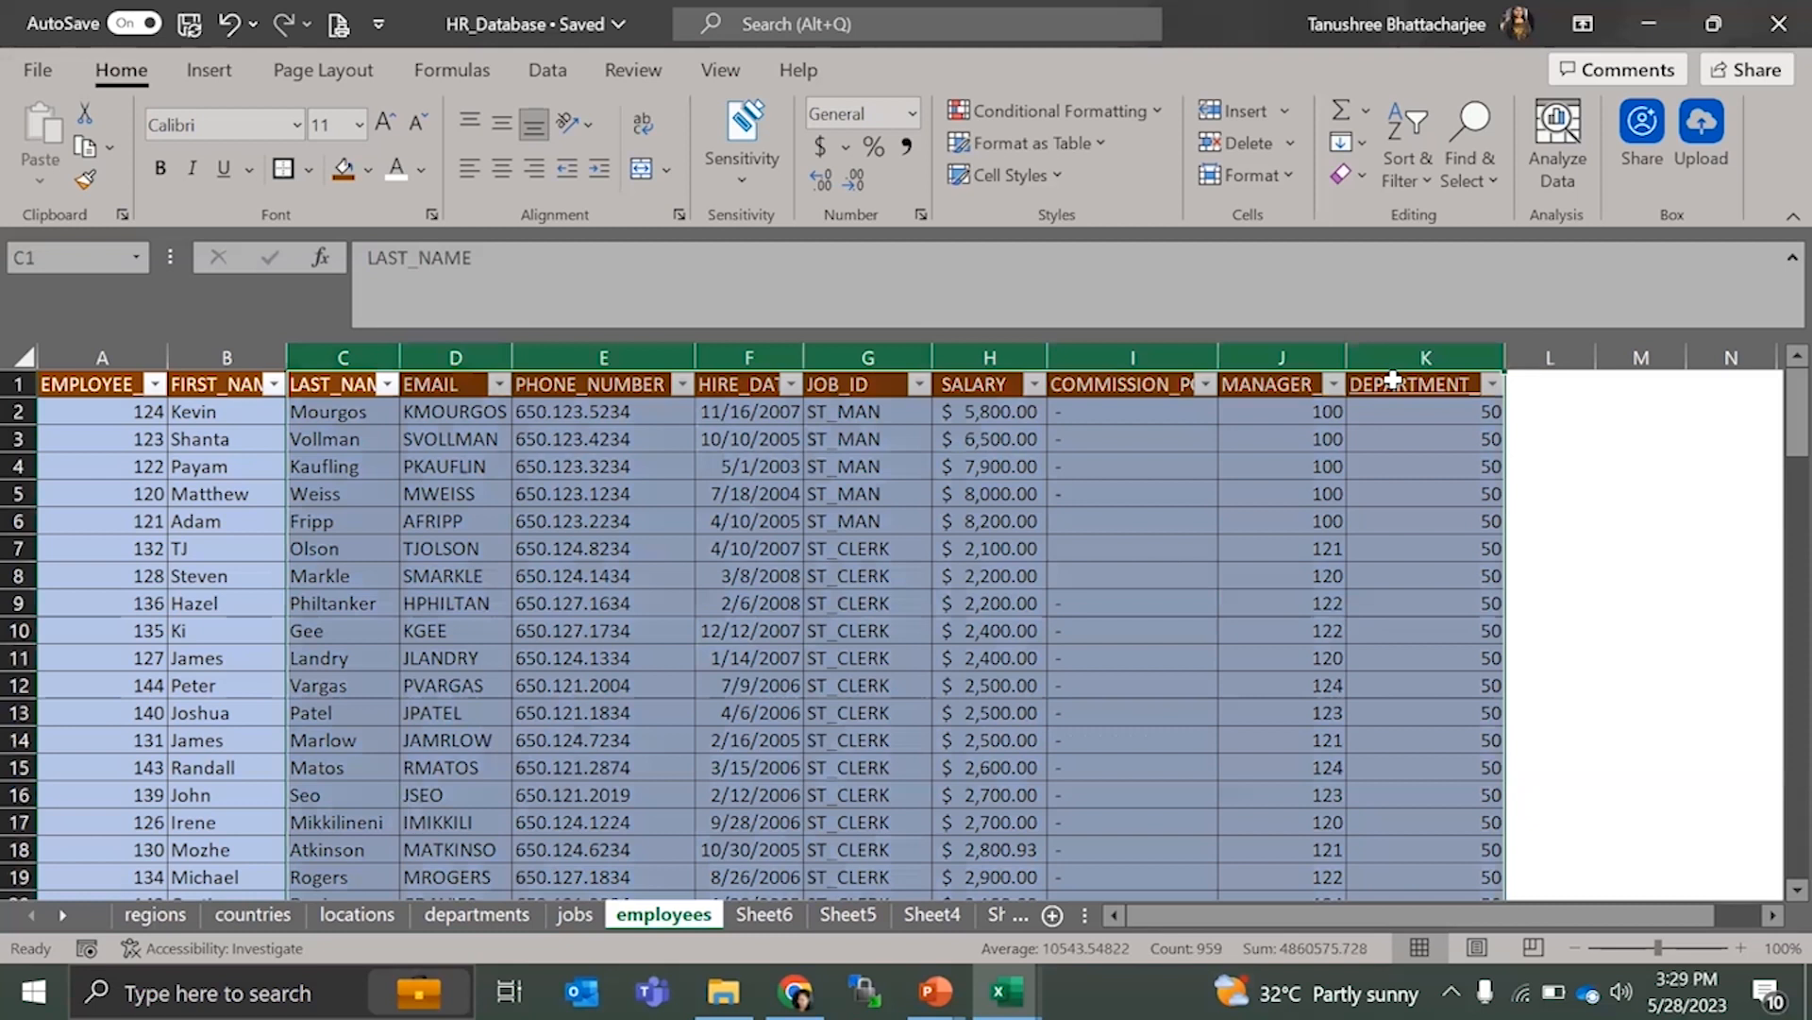
double_click(1396, 381)
click(846, 409)
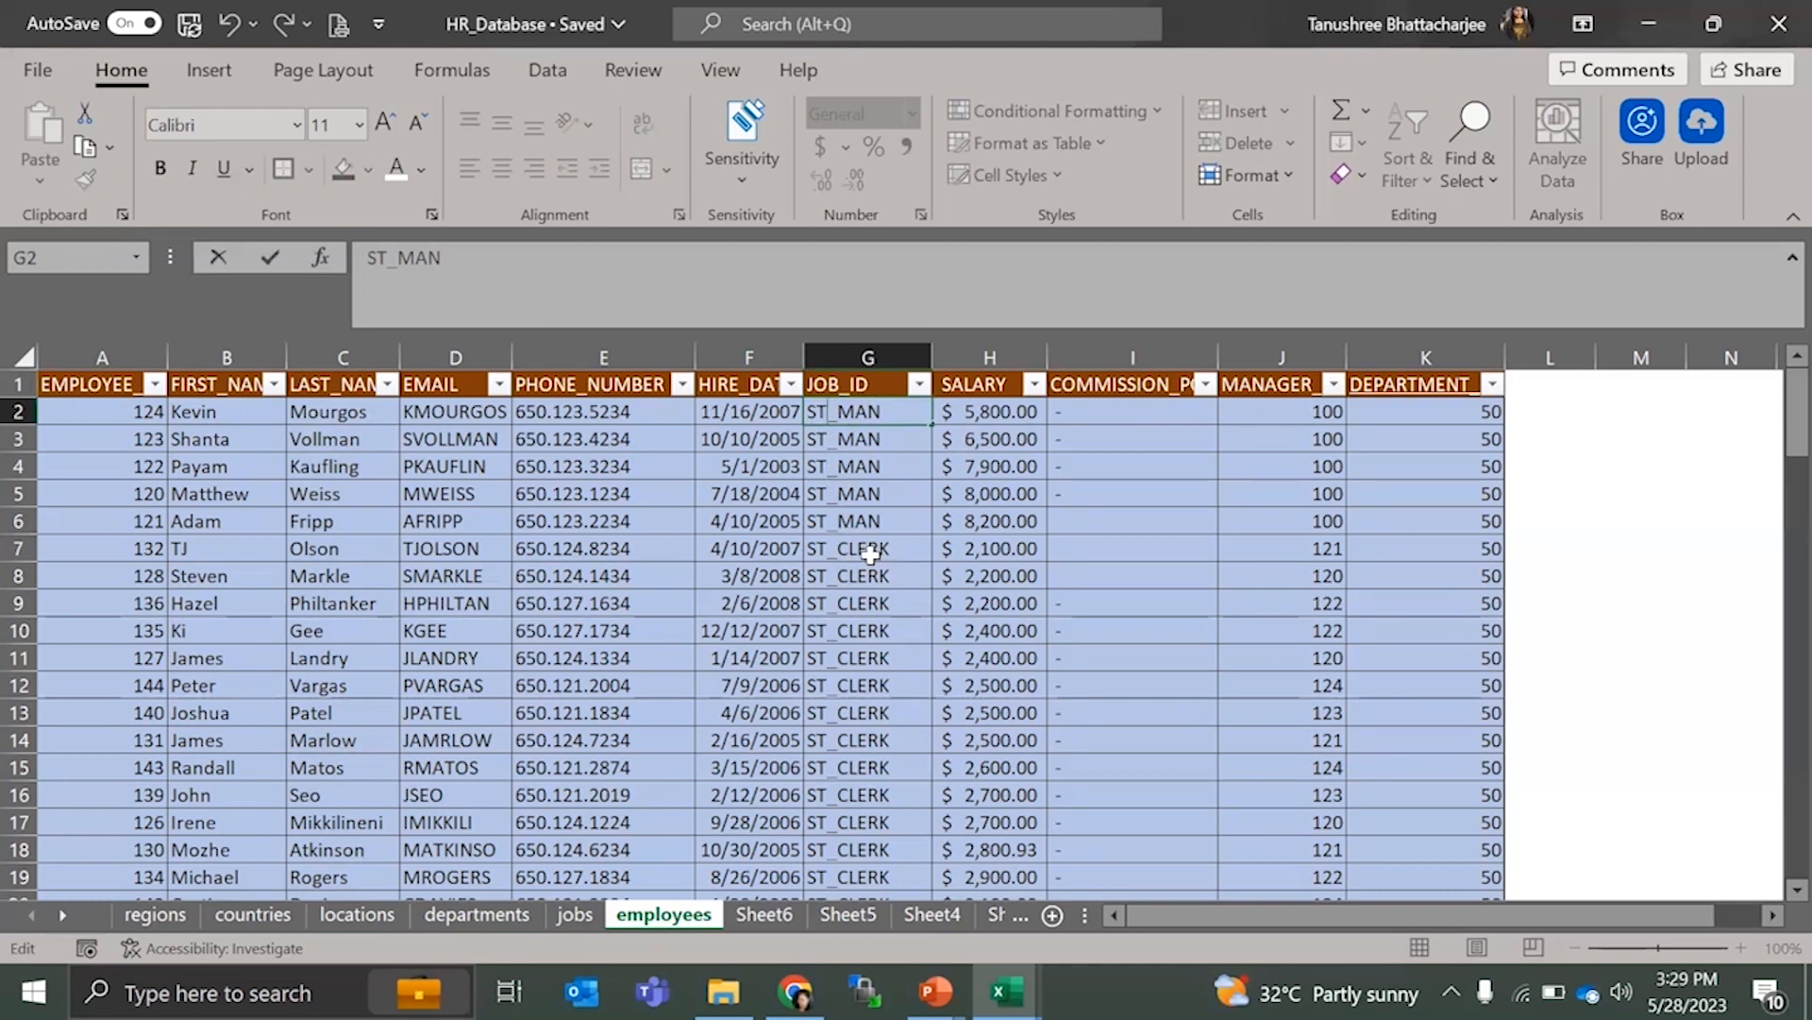
click(977, 412)
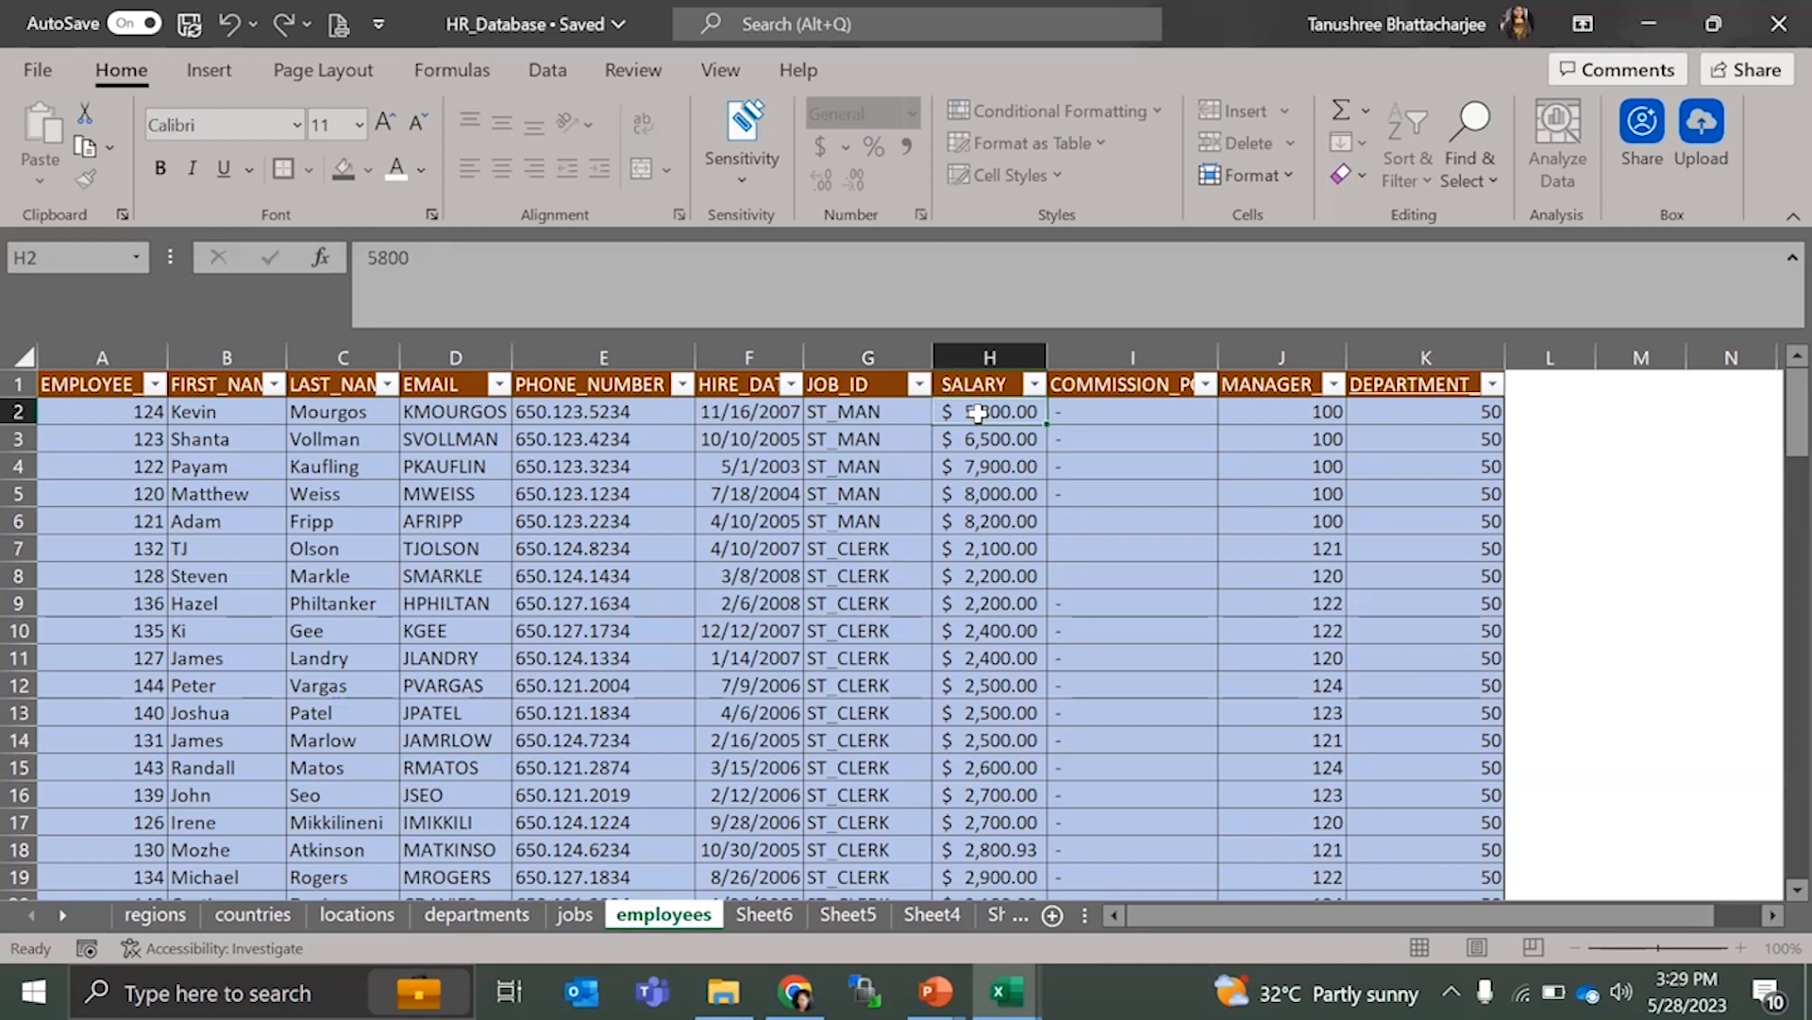
drag(977, 412, 983, 662)
click(984, 662)
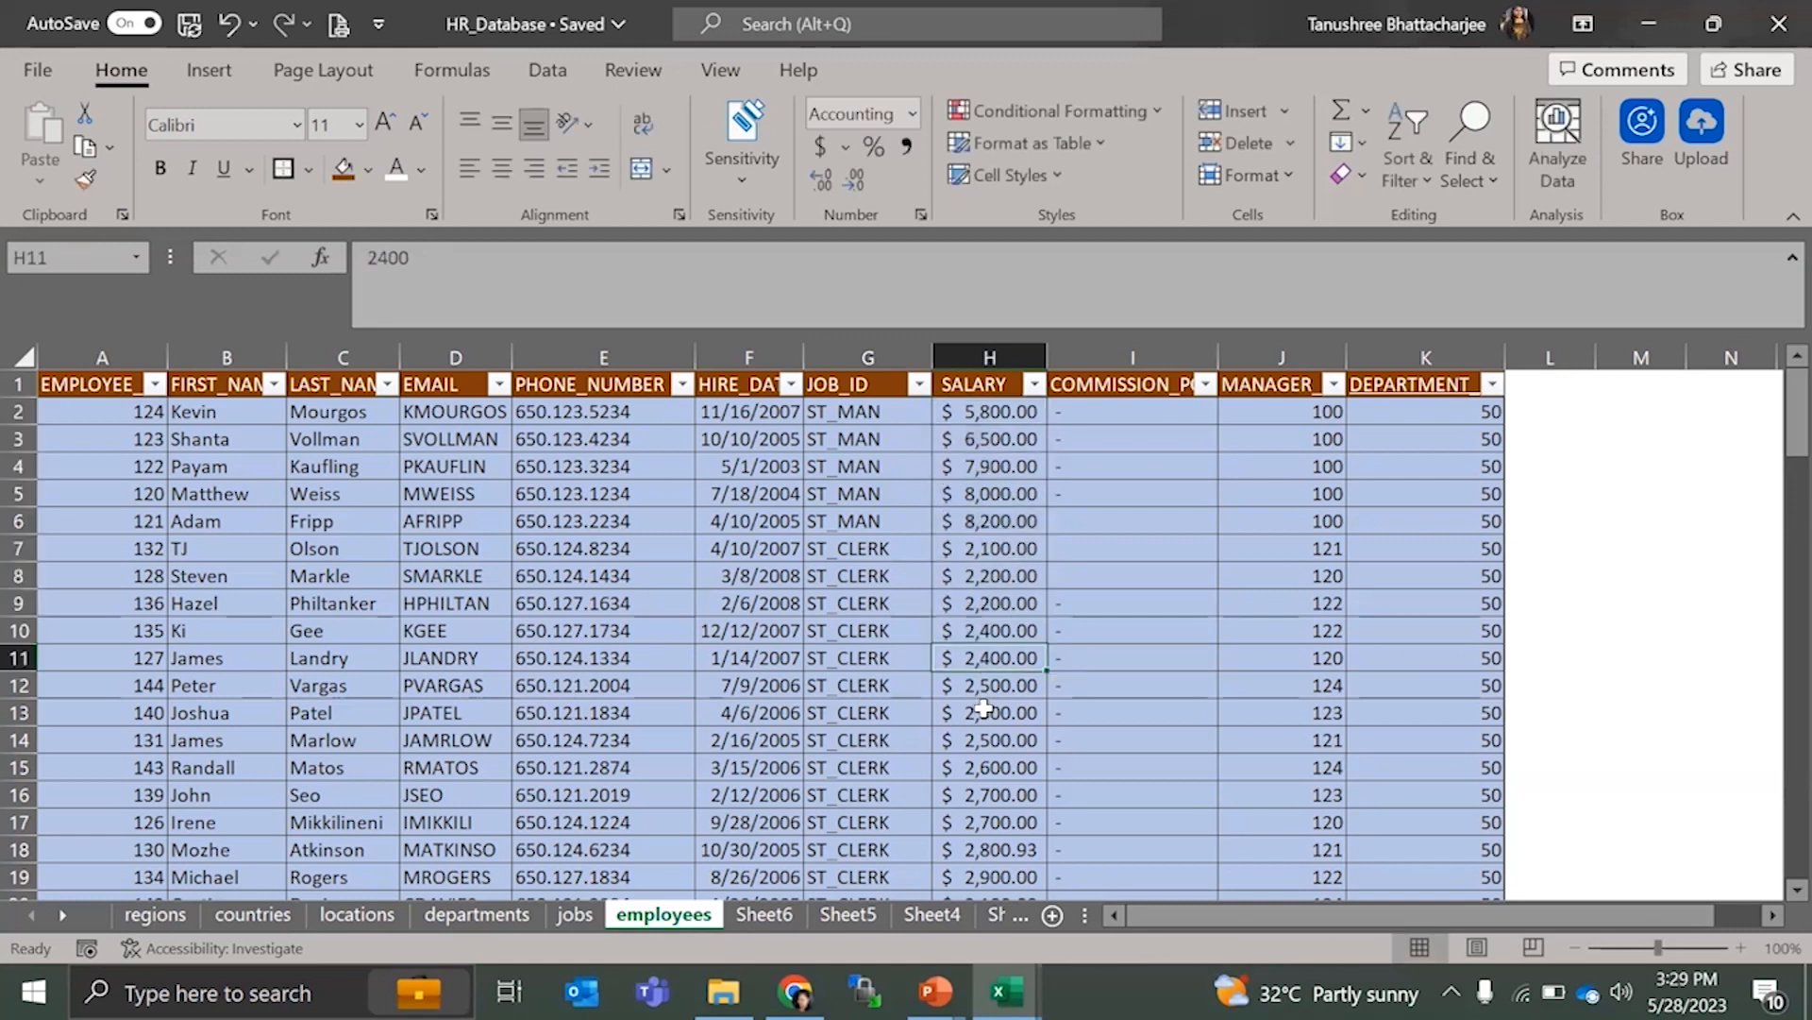
click(983, 709)
click(989, 356)
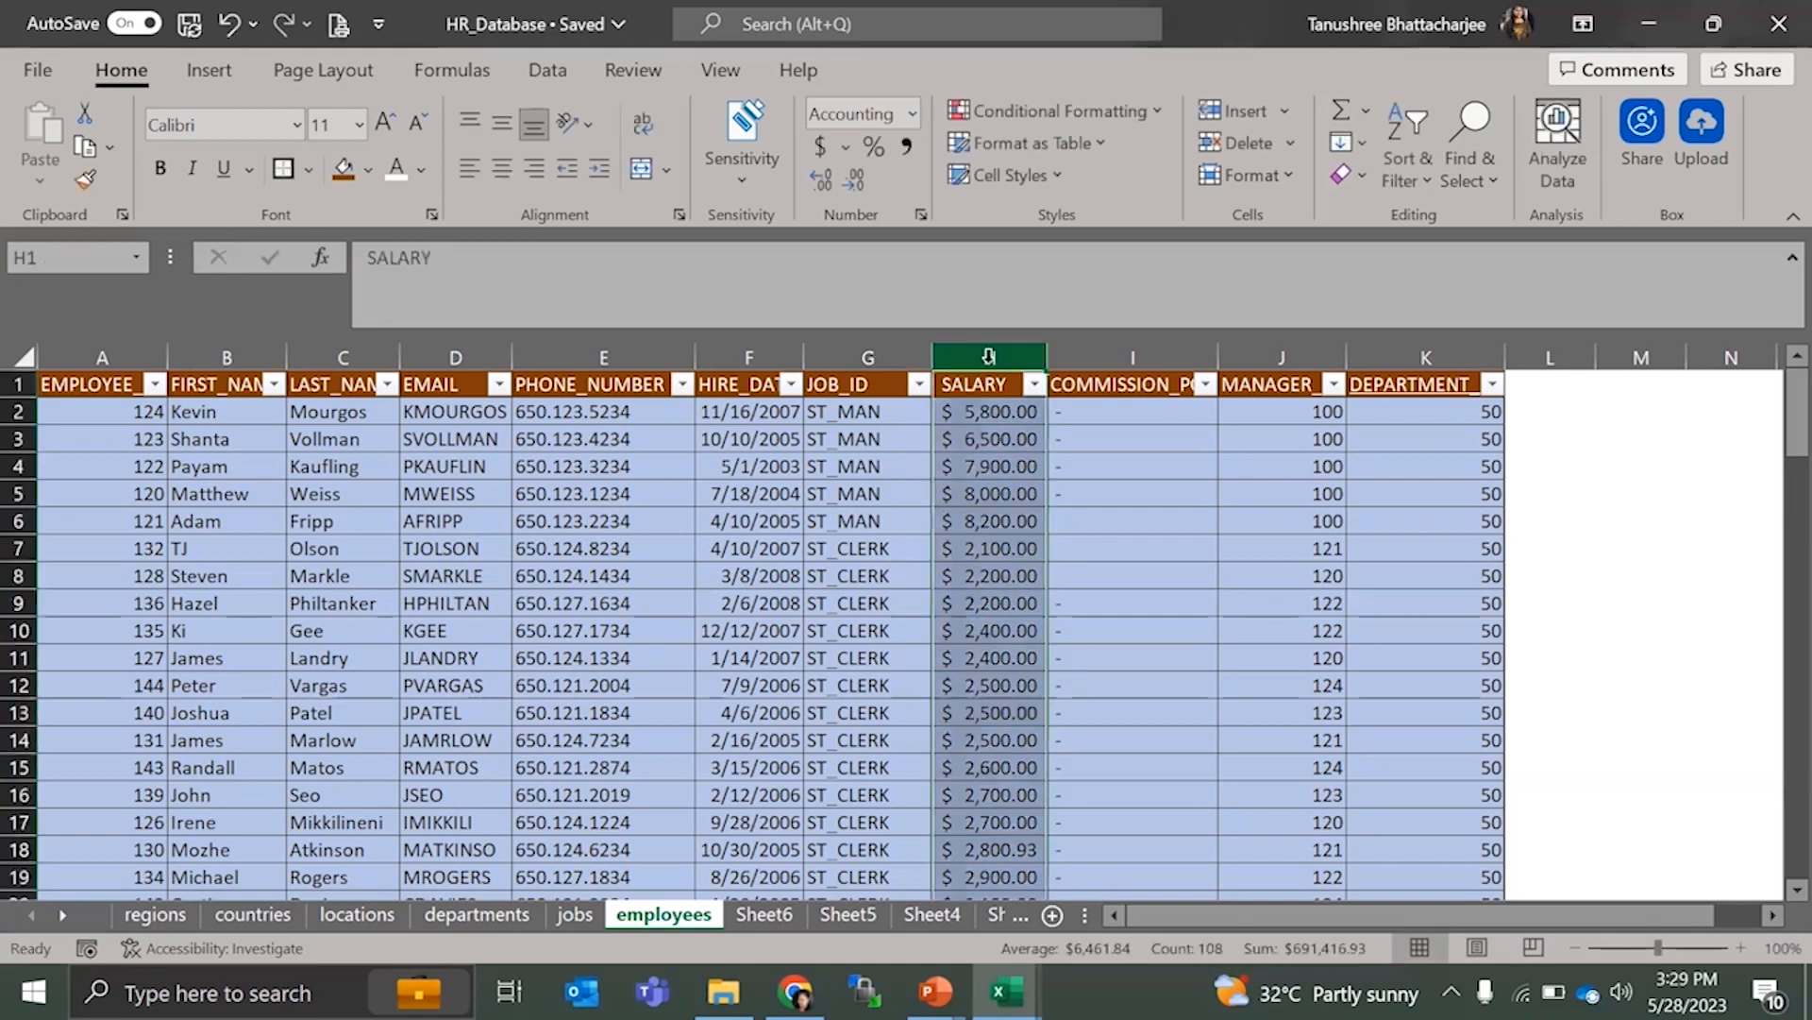
click(977, 467)
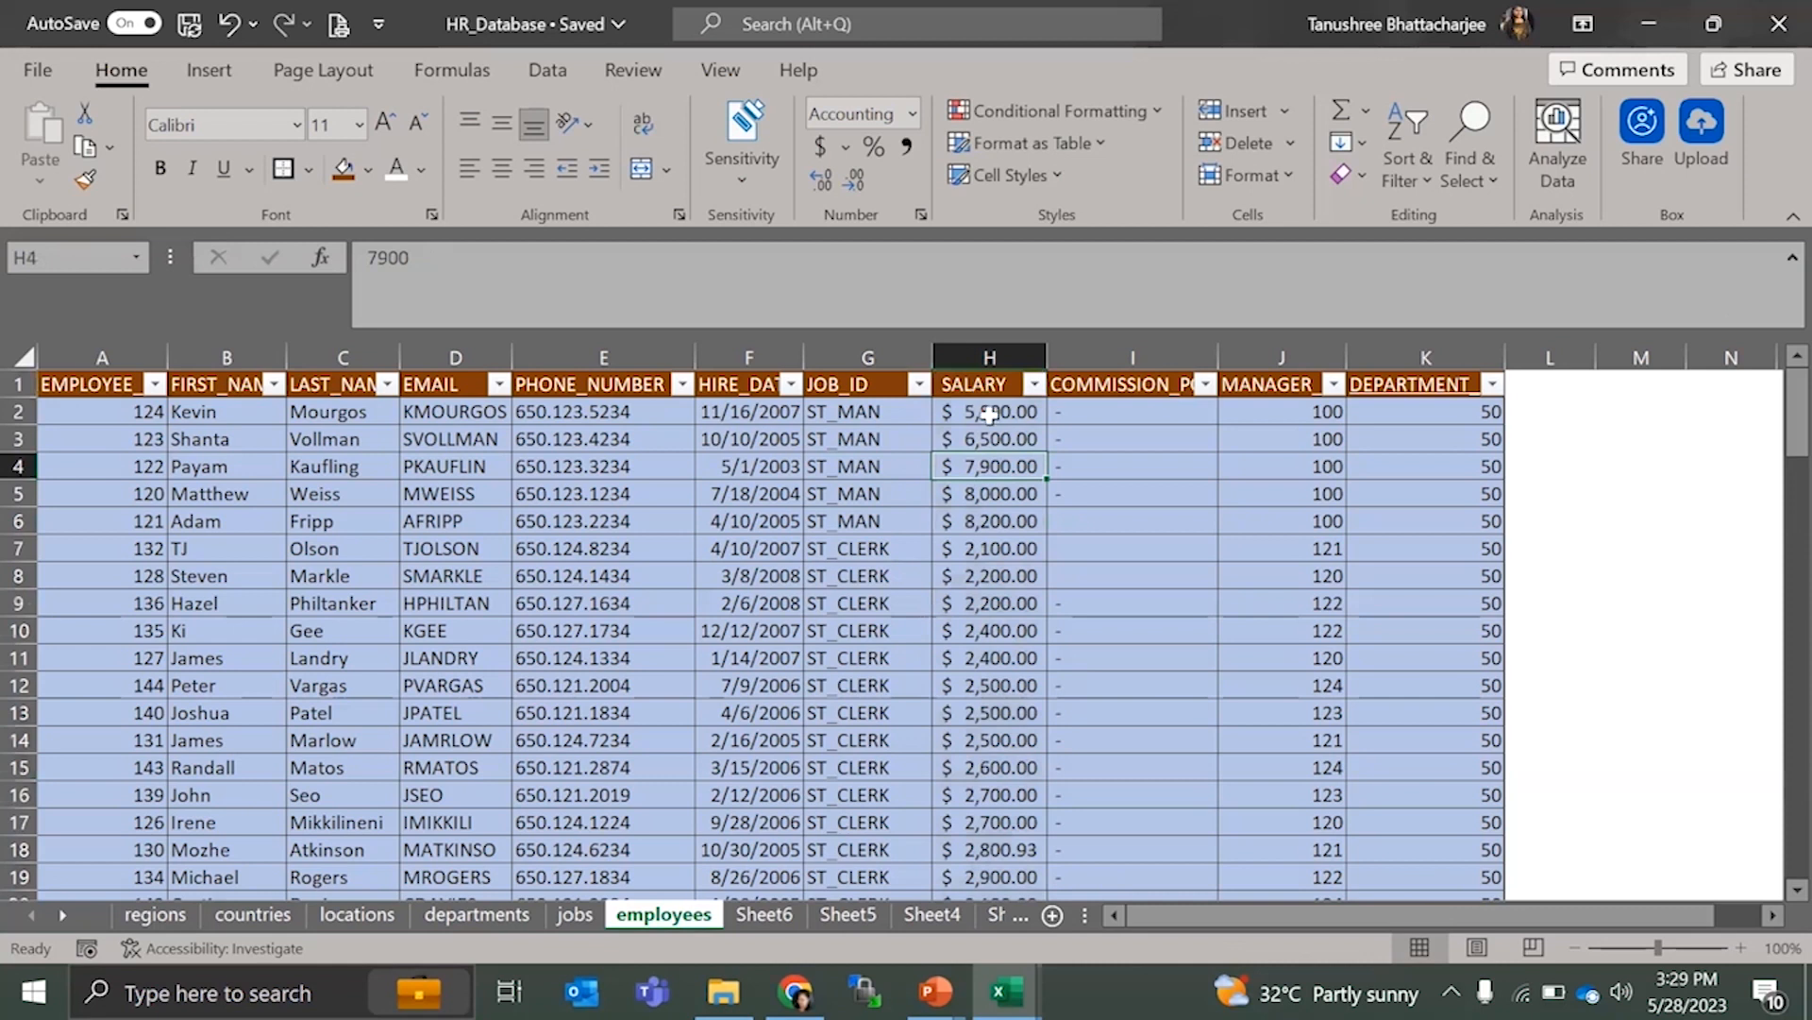
click(981, 408)
drag(982, 409, 988, 666)
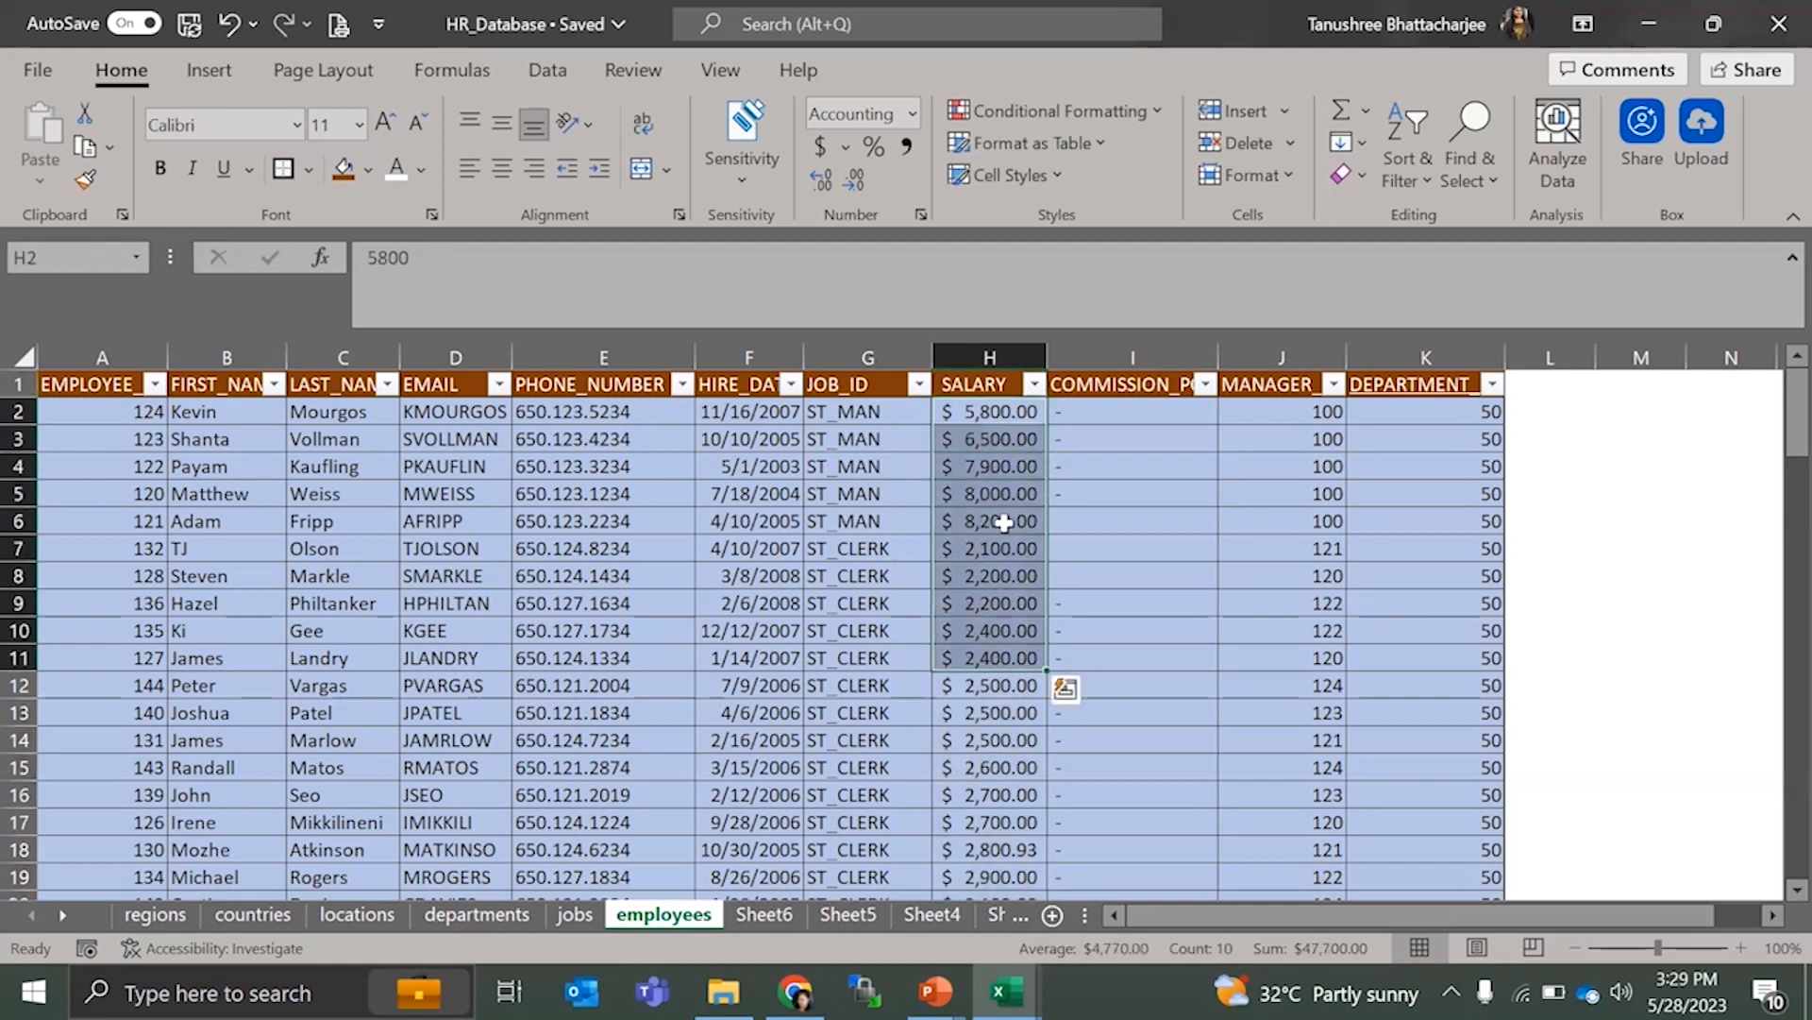
click(996, 413)
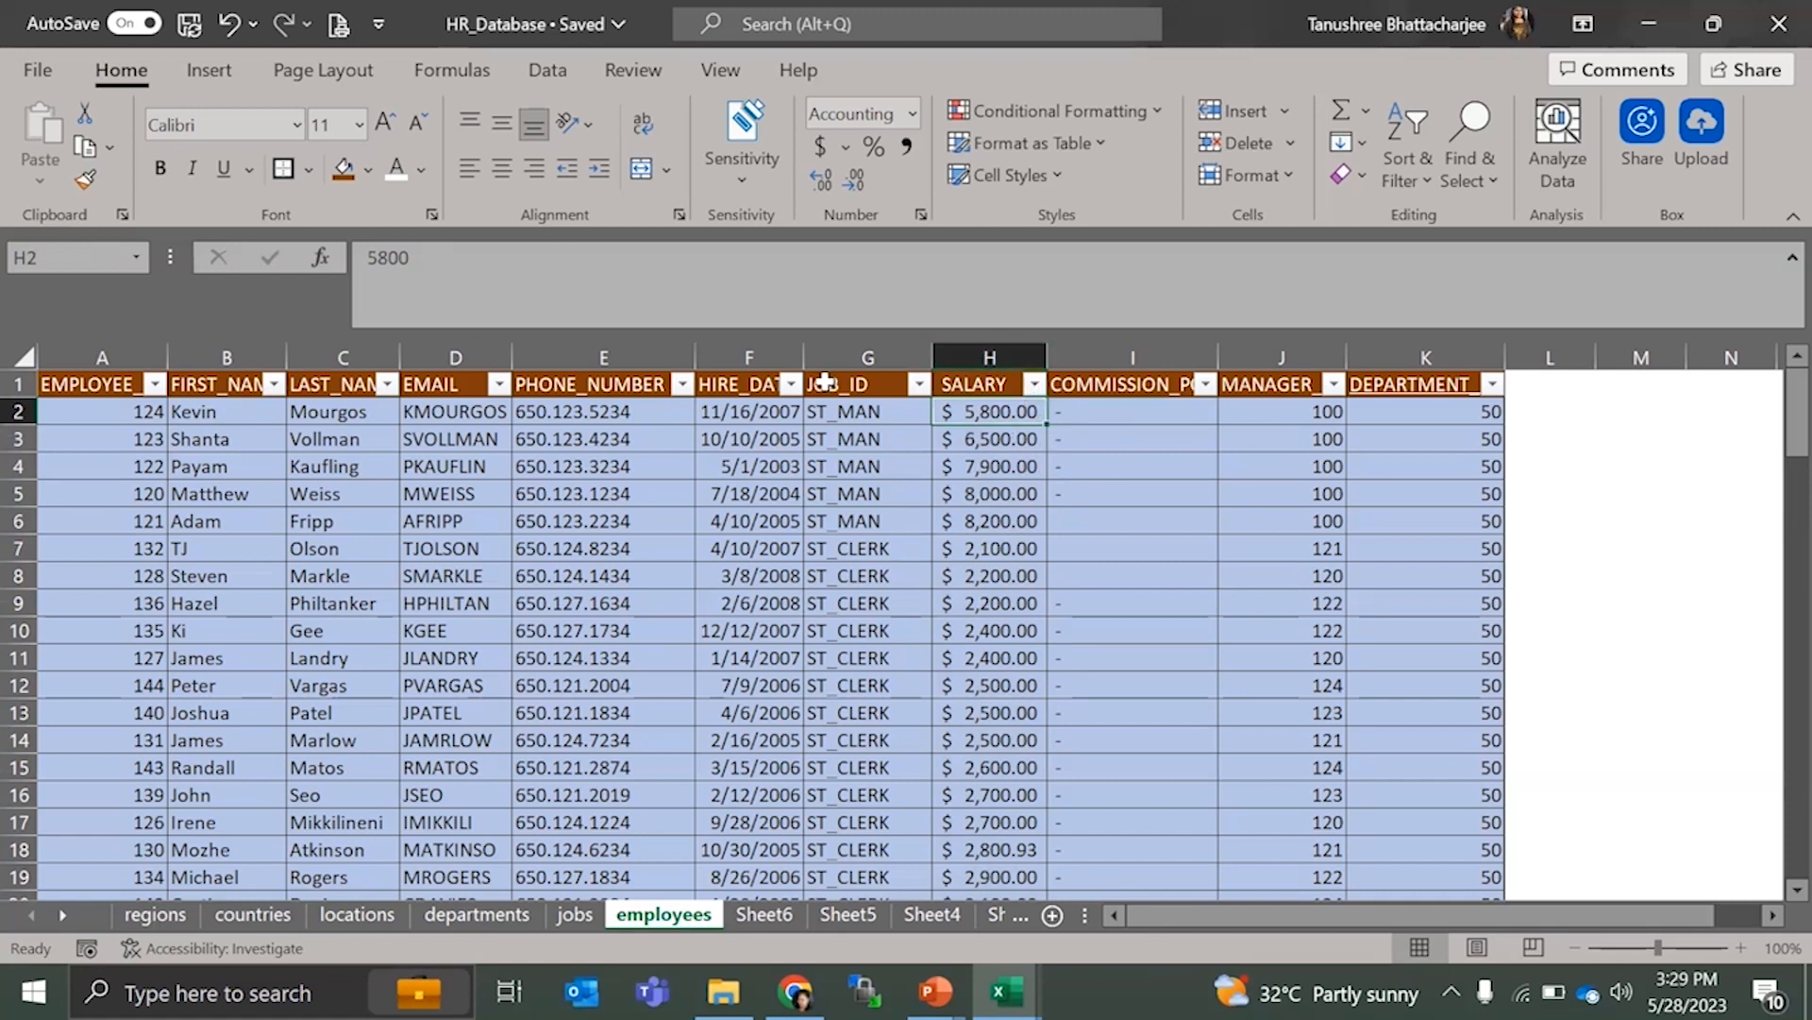
- Check which number format the cells in the JOB_ID, HIRE_DATE, SALARY, MANAGER_ID and DEPARTMENT_ID columns use
click(864, 434)
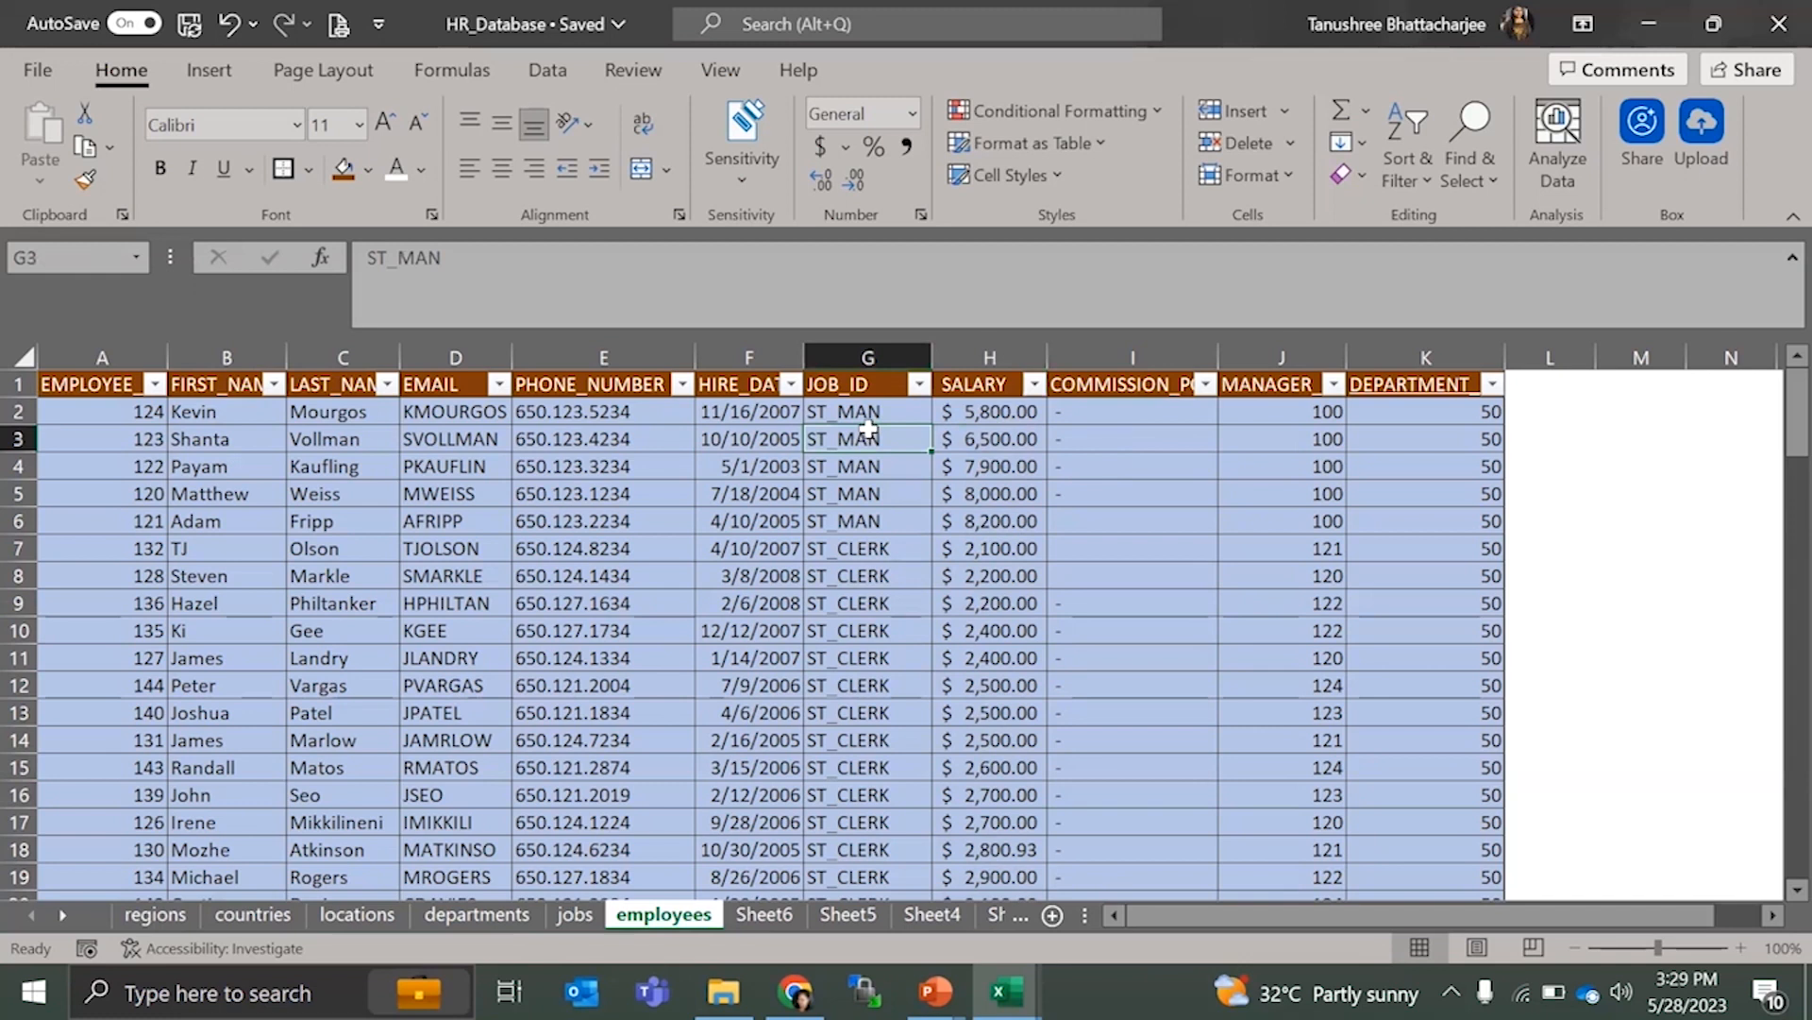
click(725, 434)
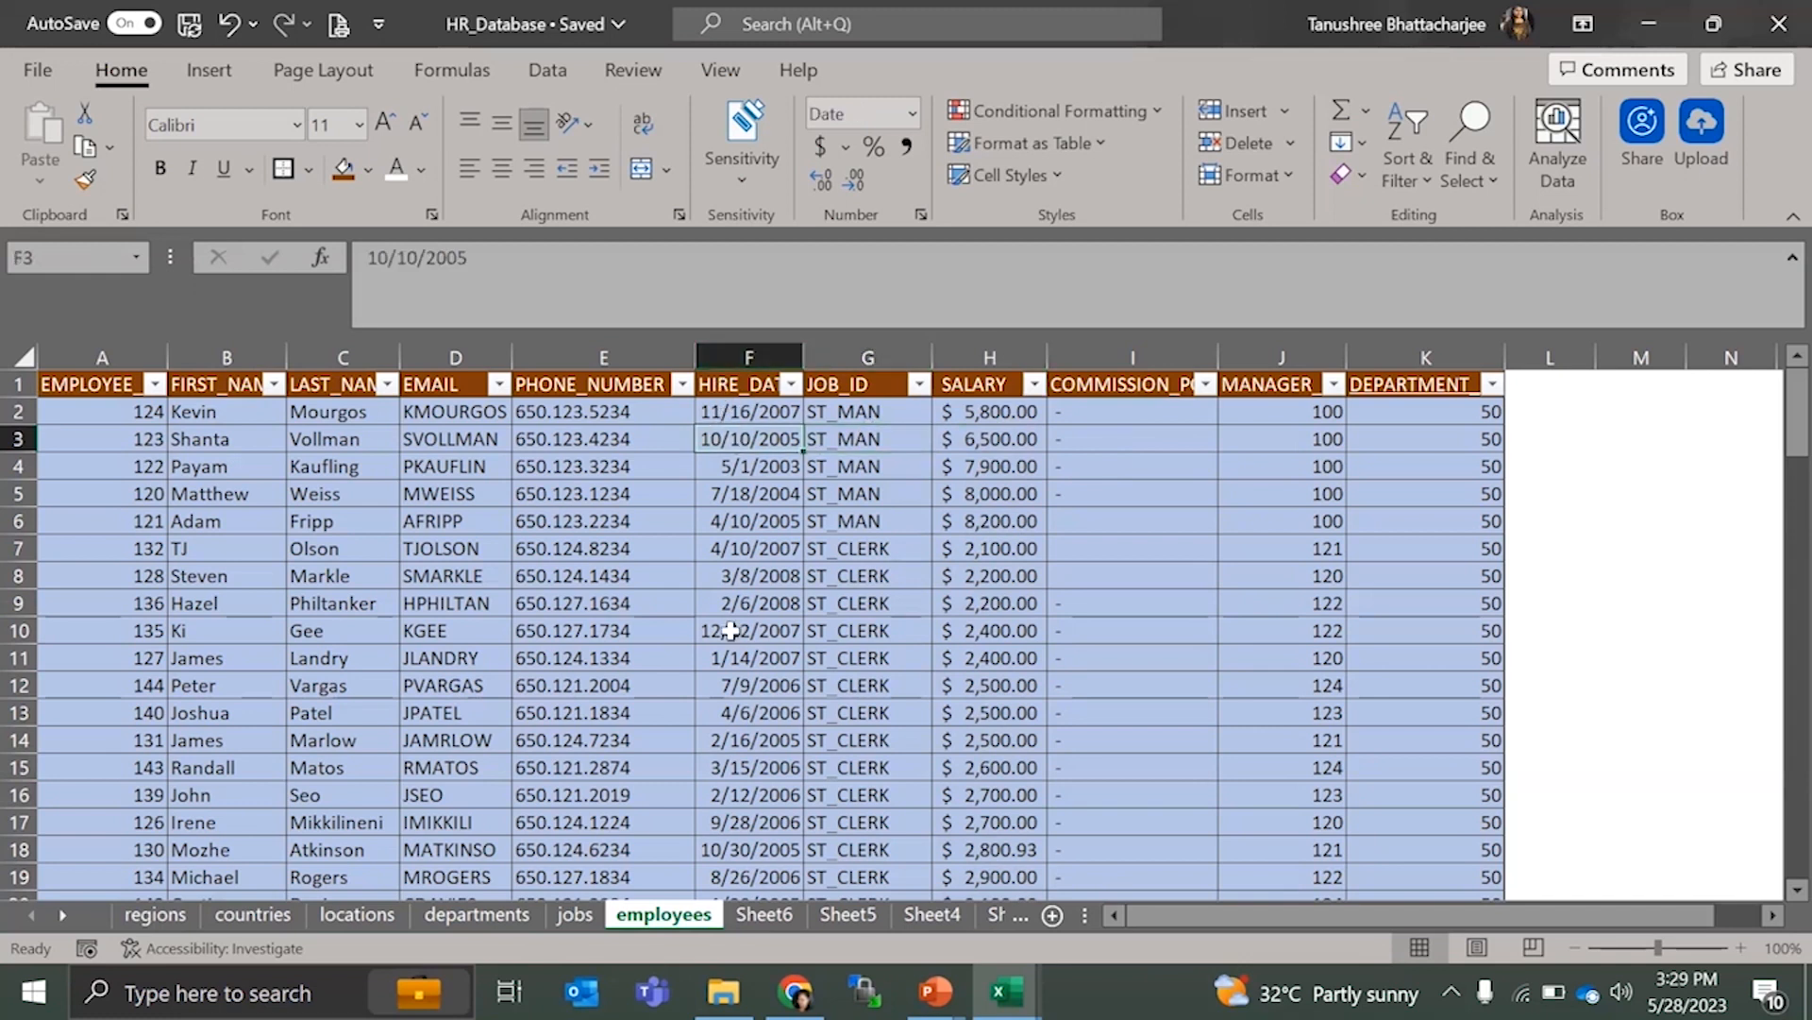
click(756, 383)
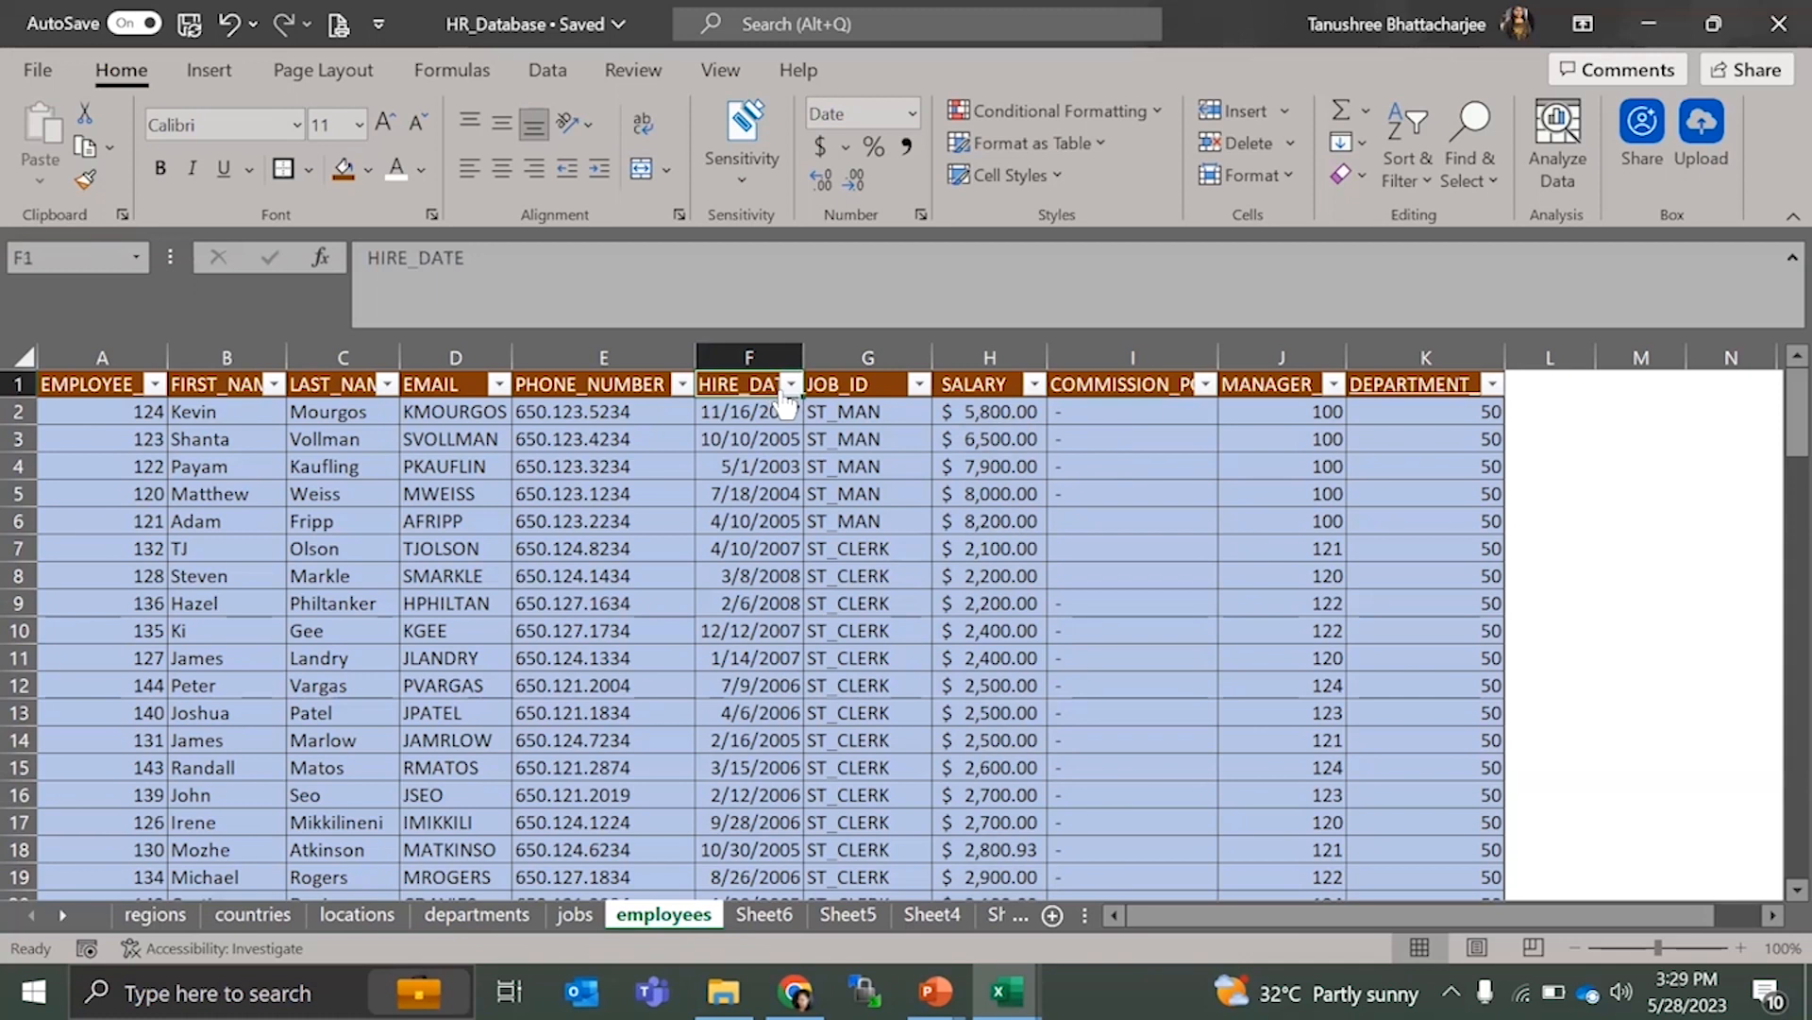
scroll(777, 595, down, 4)
scroll(777, 595, up, 4)
click(731, 432)
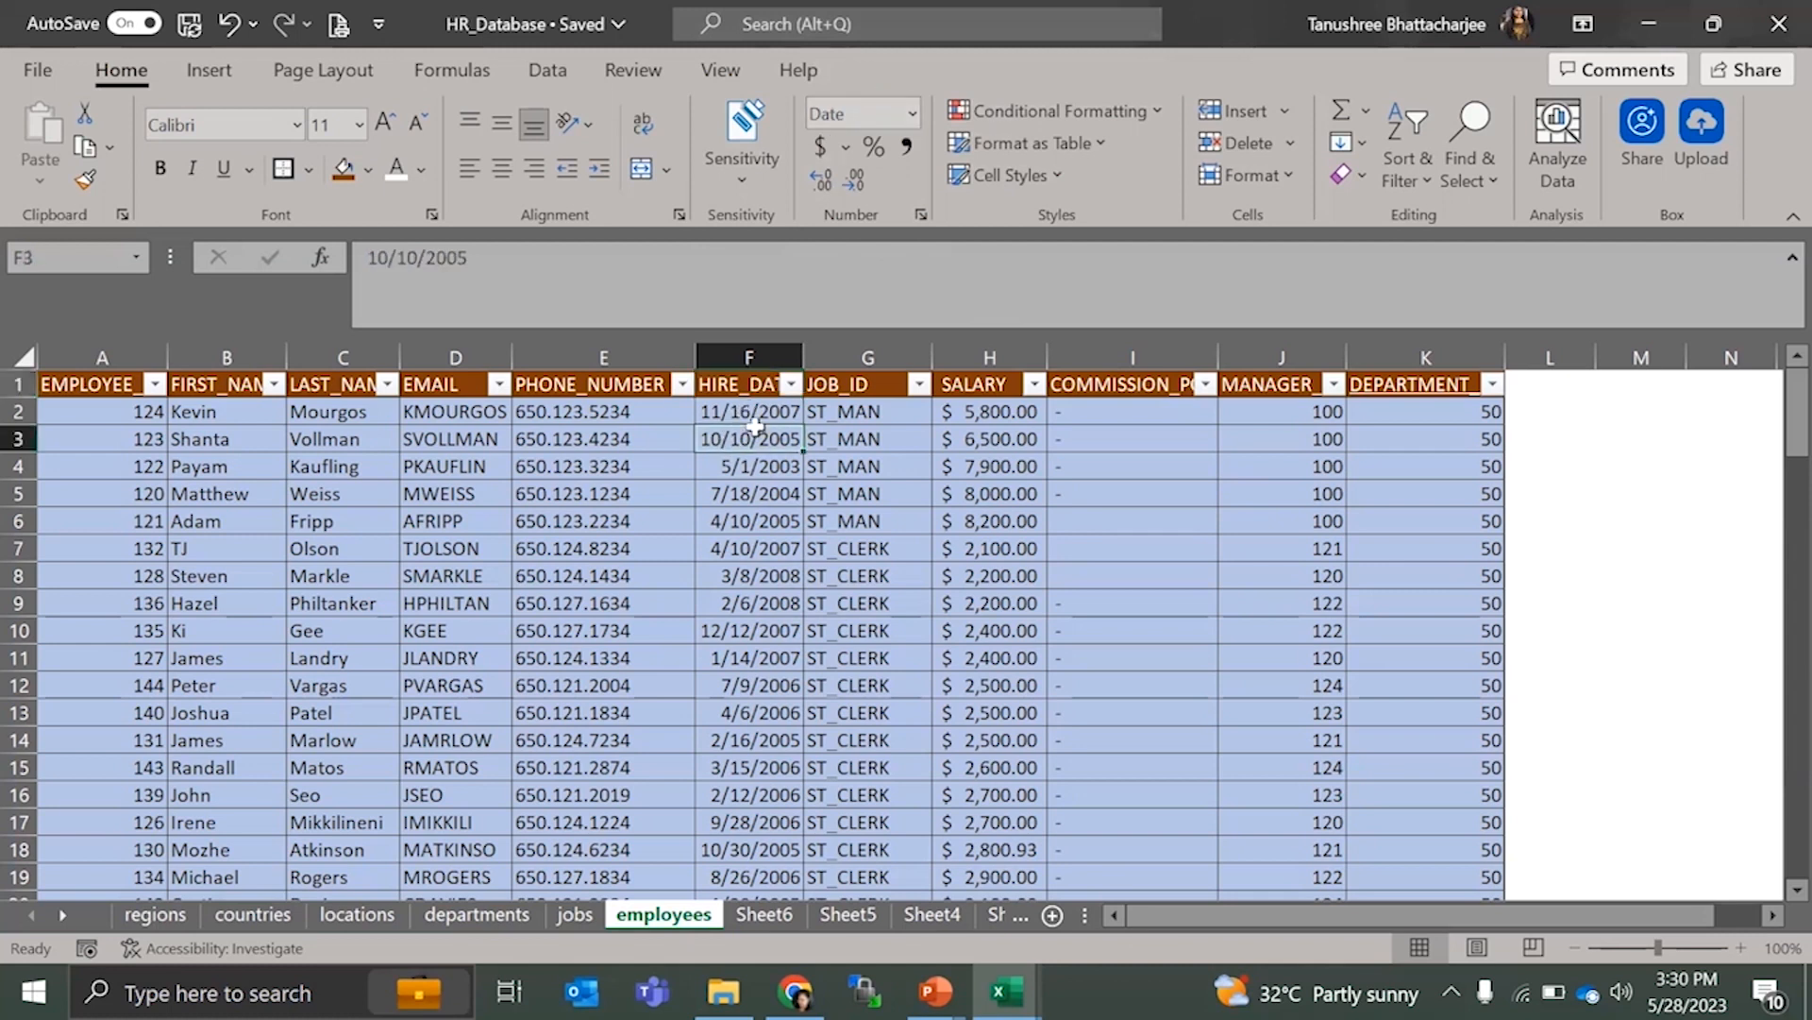
click(911, 113)
click(858, 431)
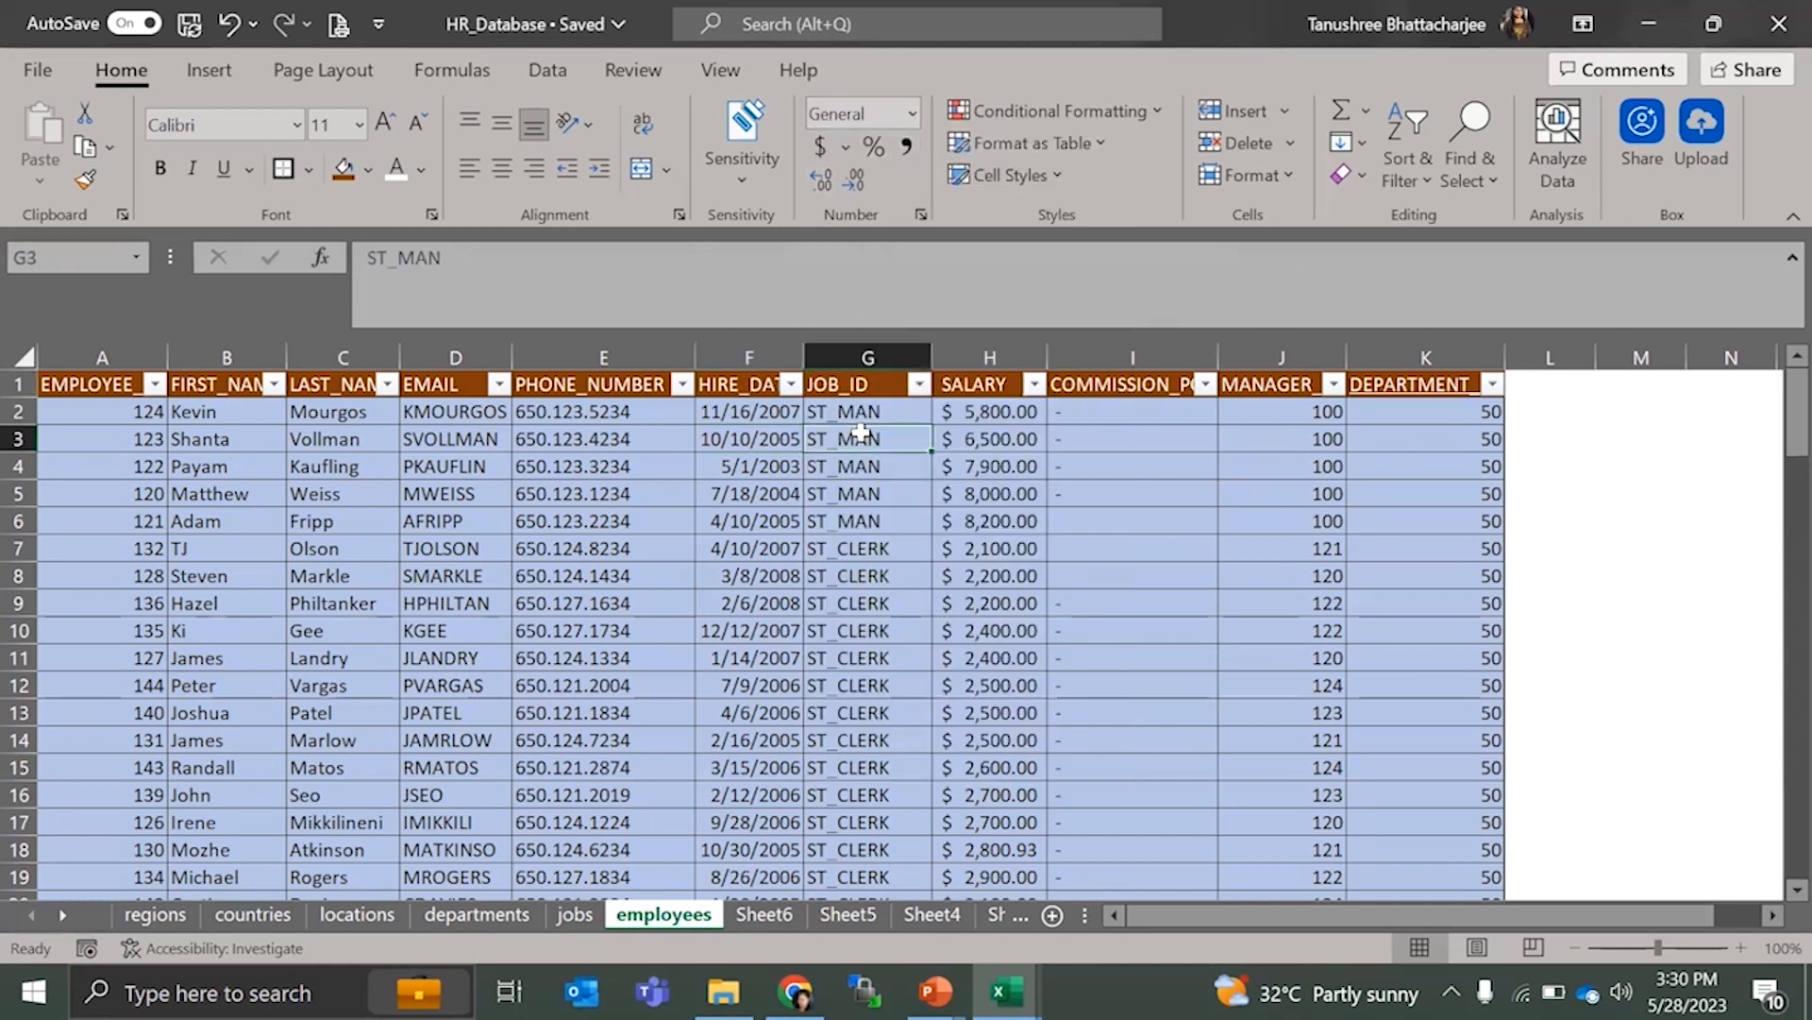
click(1019, 441)
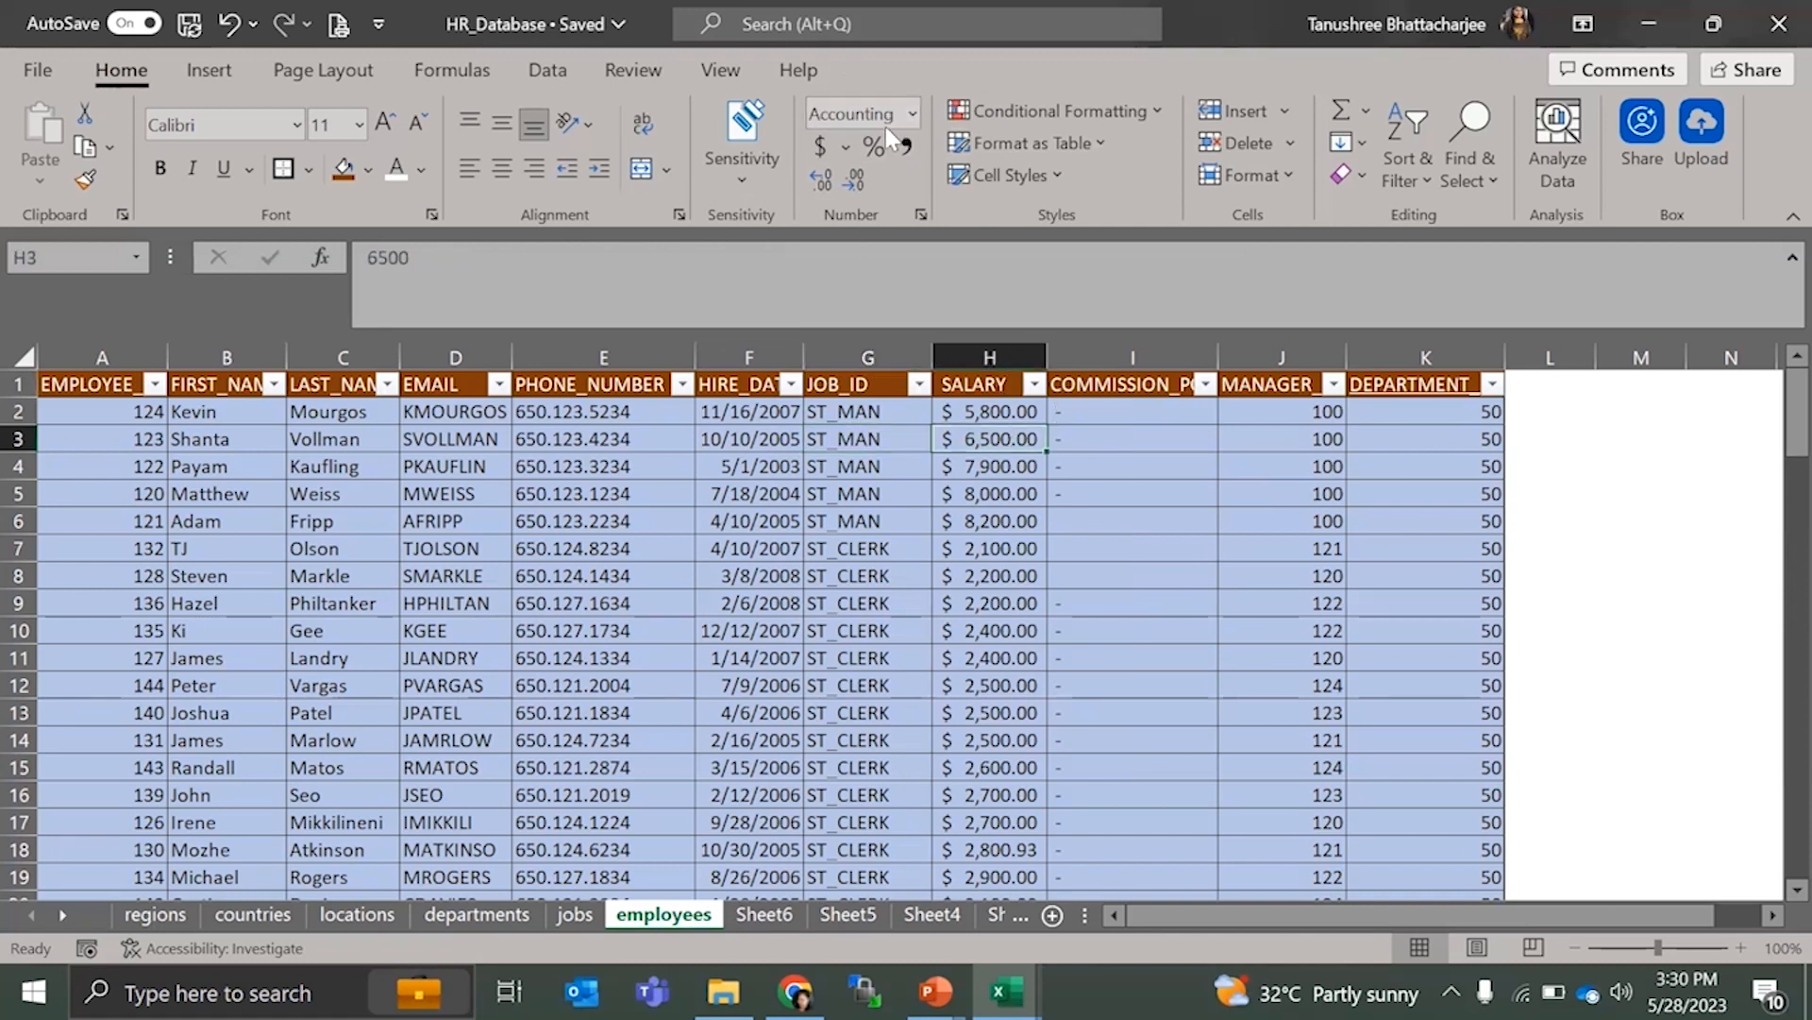
click(1320, 436)
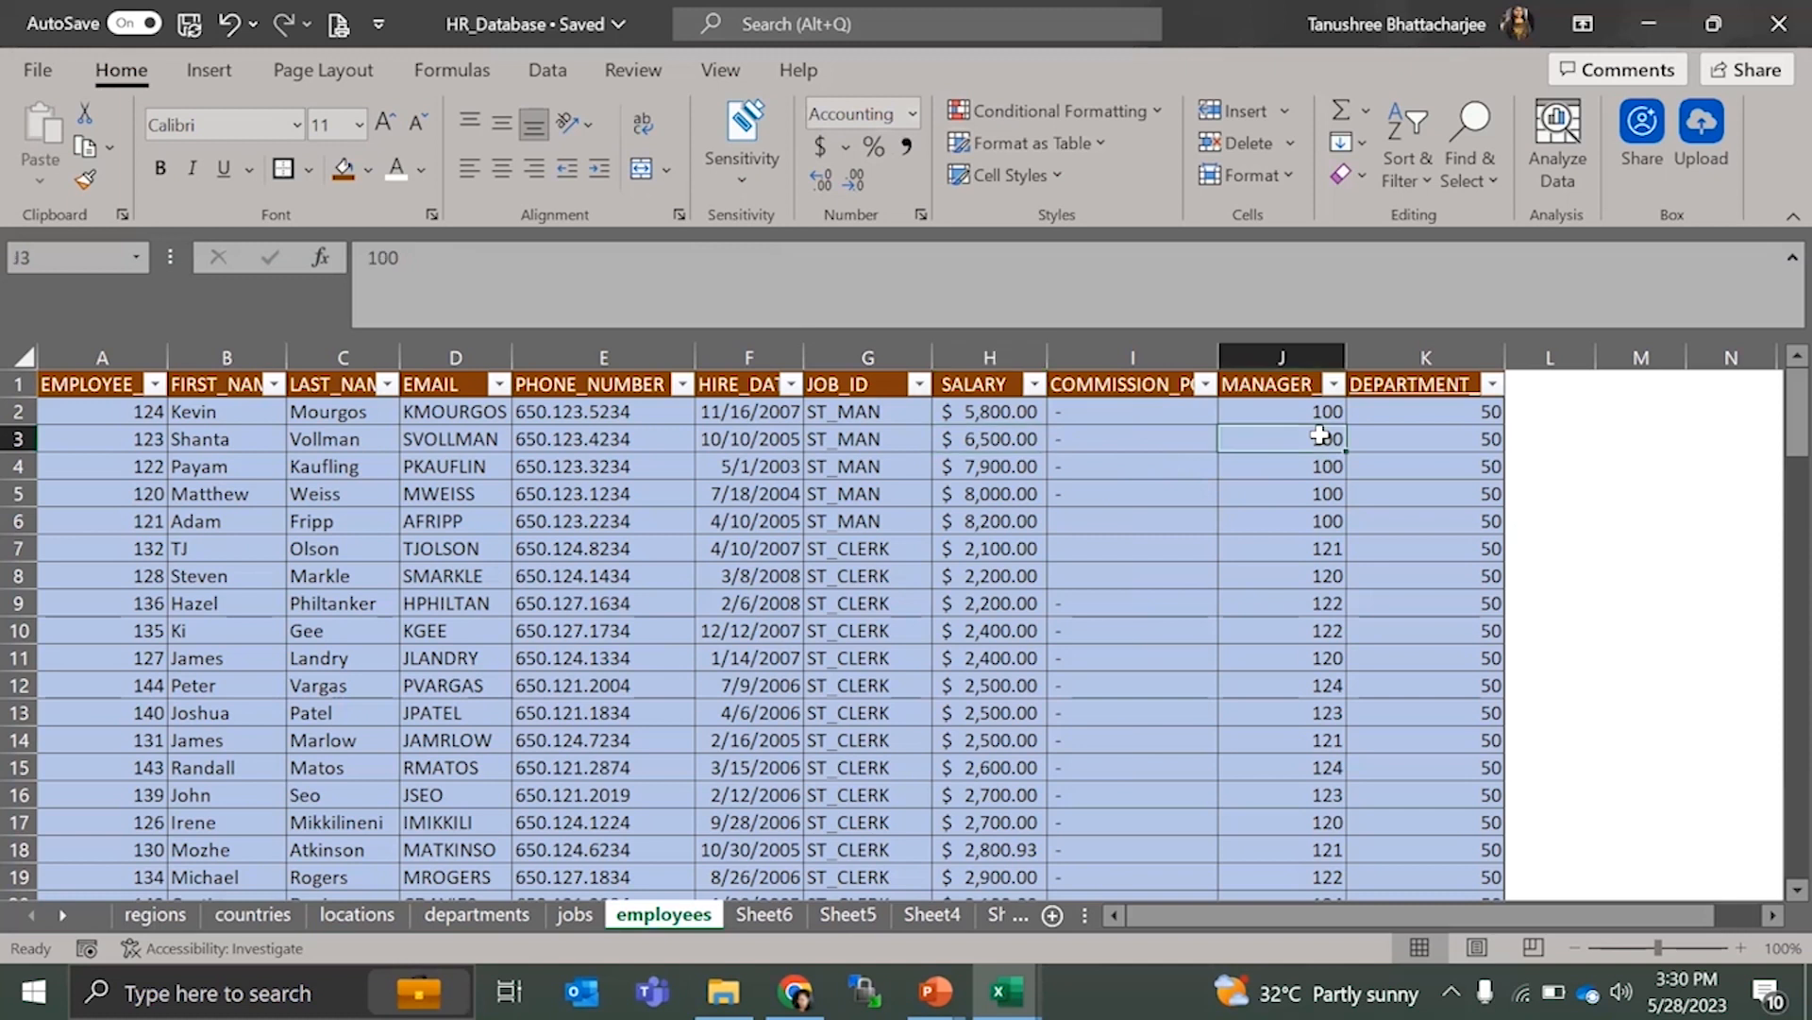
click(1376, 432)
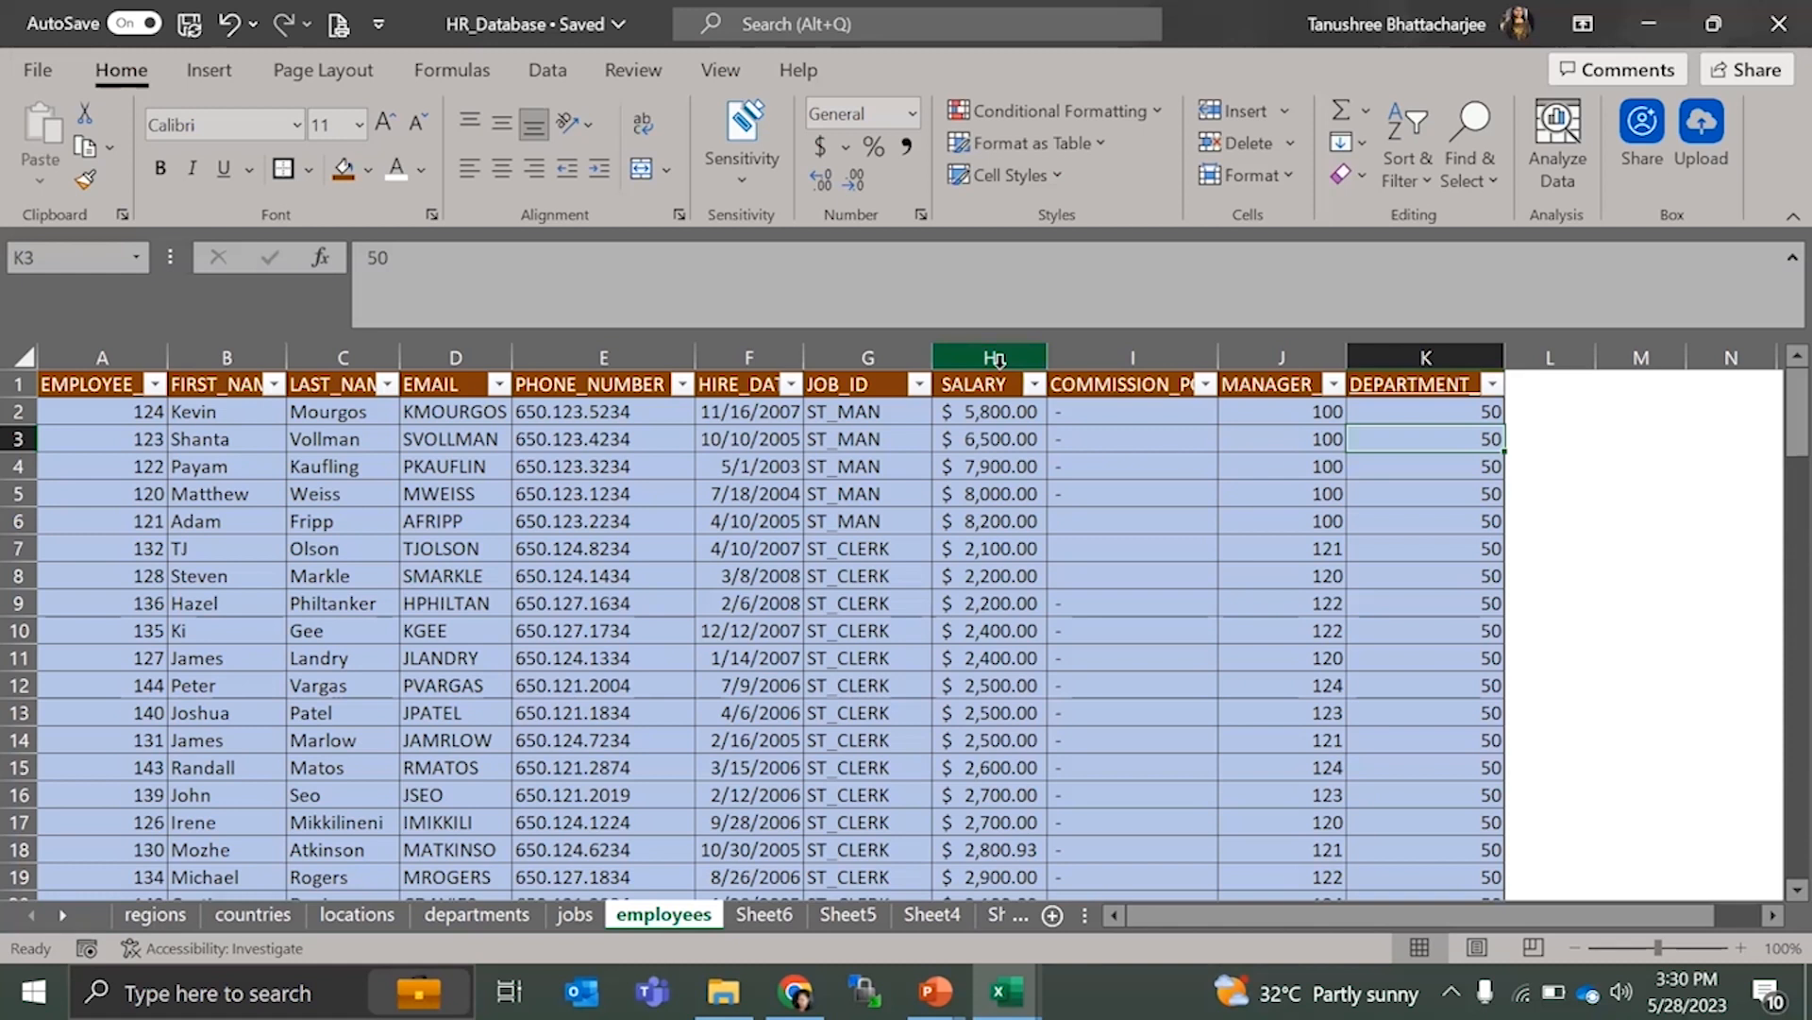
click(755, 414)
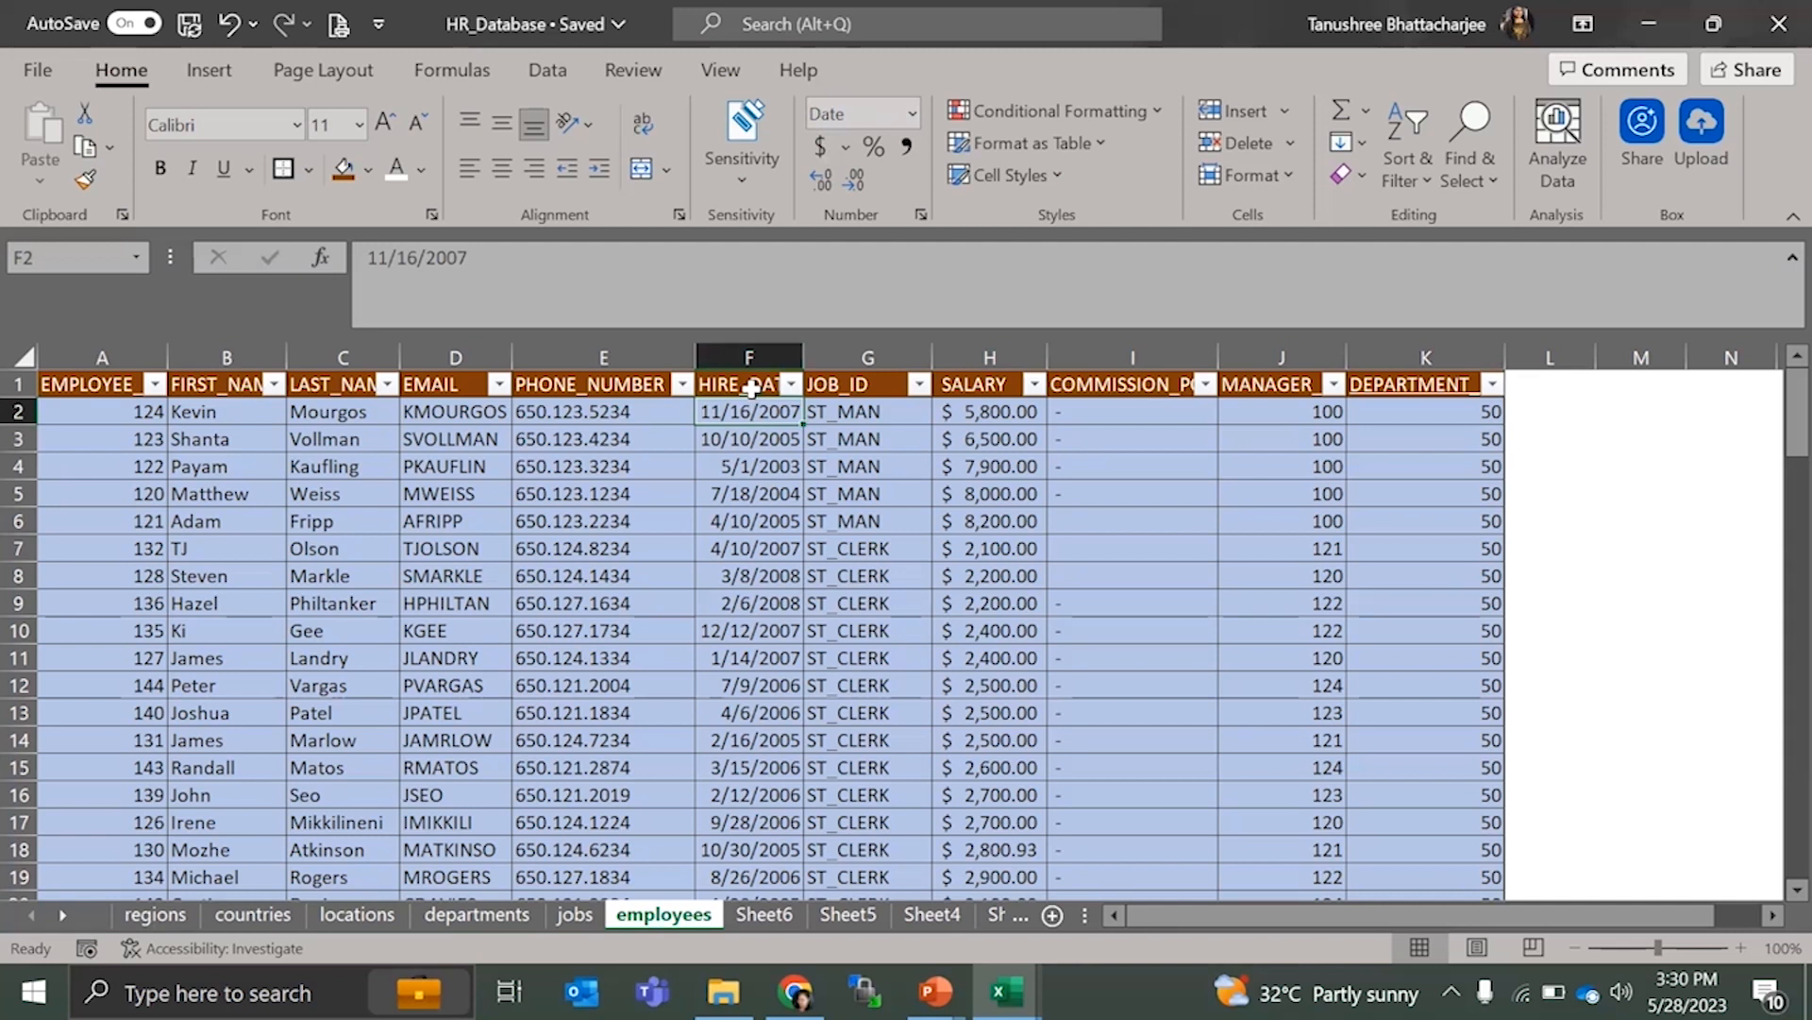
click(997, 412)
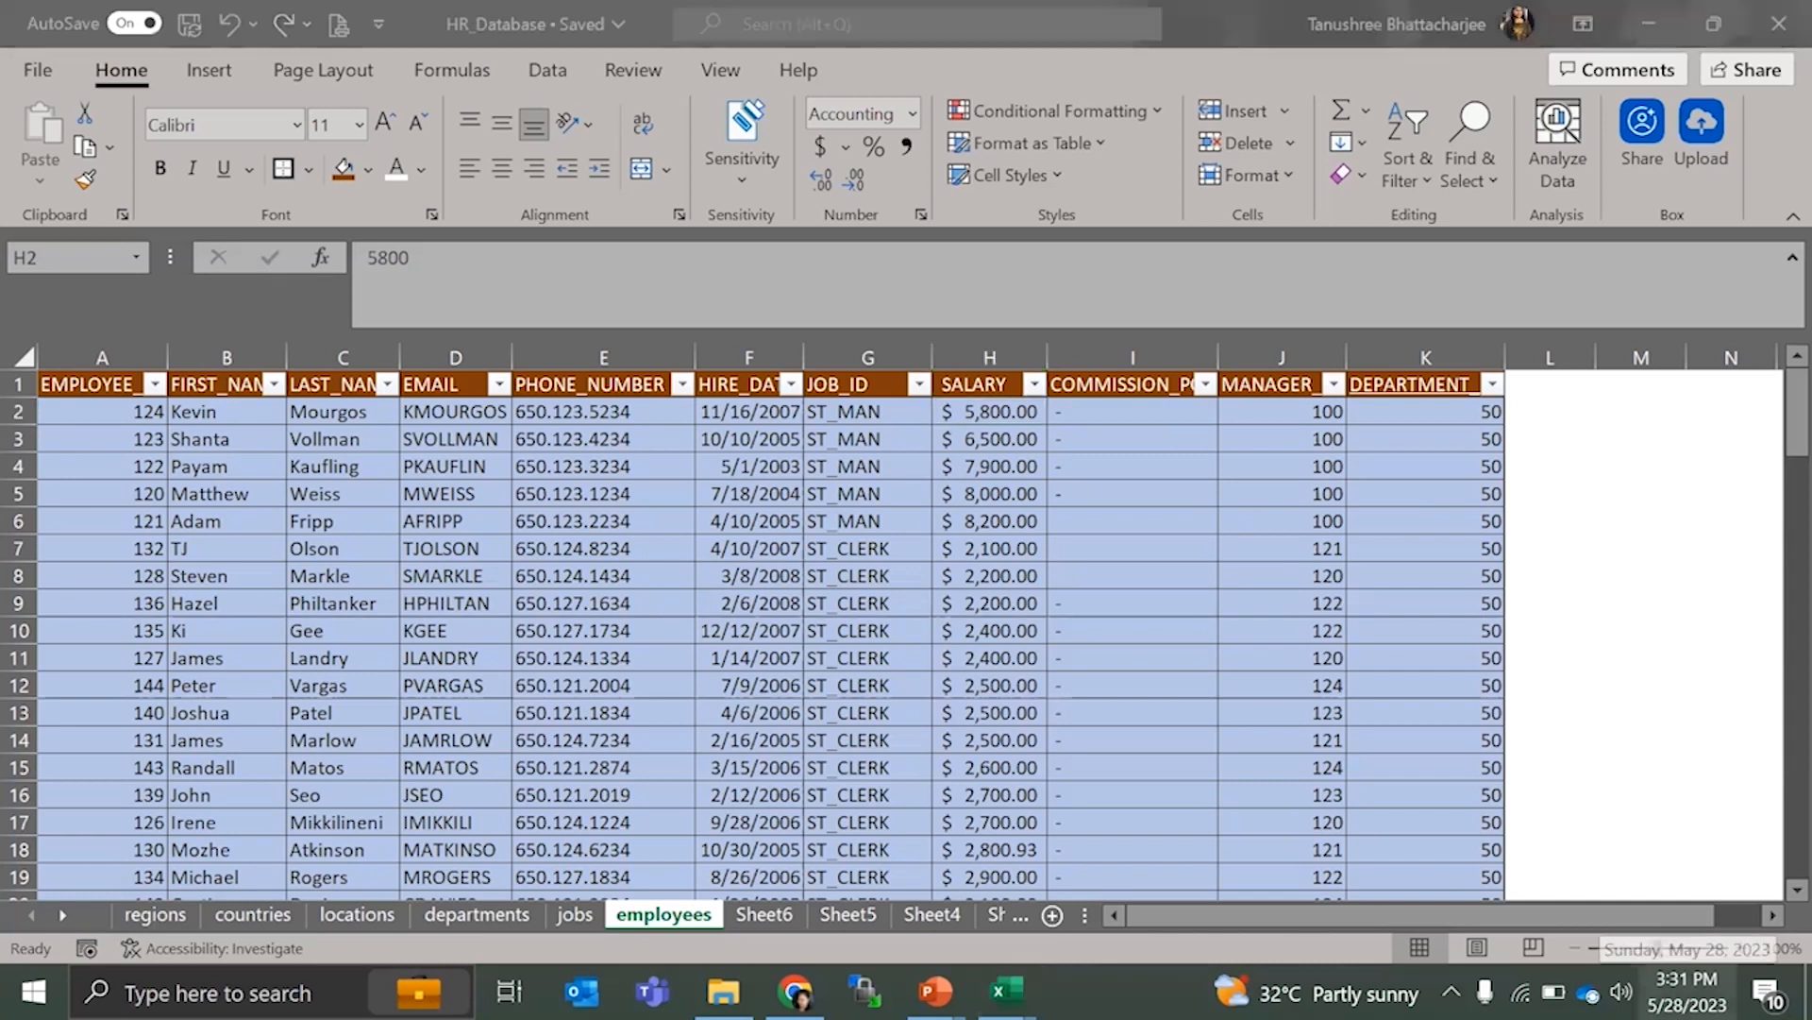
- Check the current date in the system calendar and return to the employees sheet
click(1687, 991)
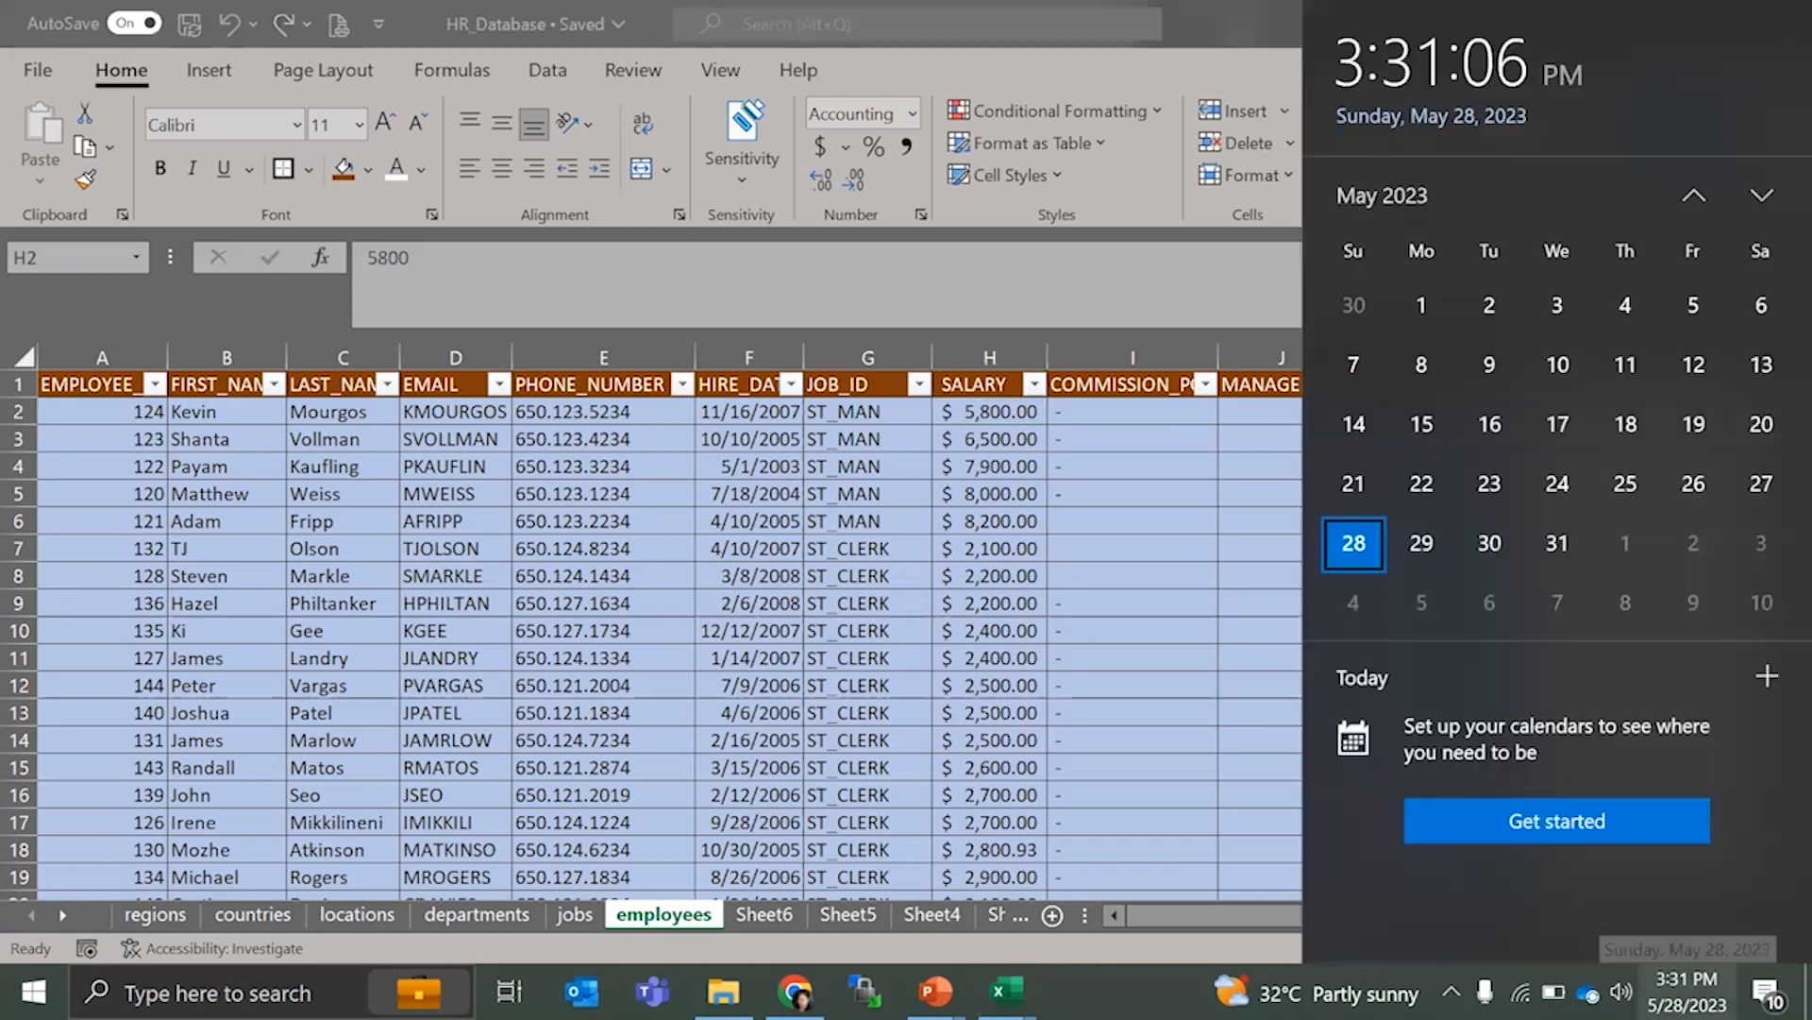
click(972, 684)
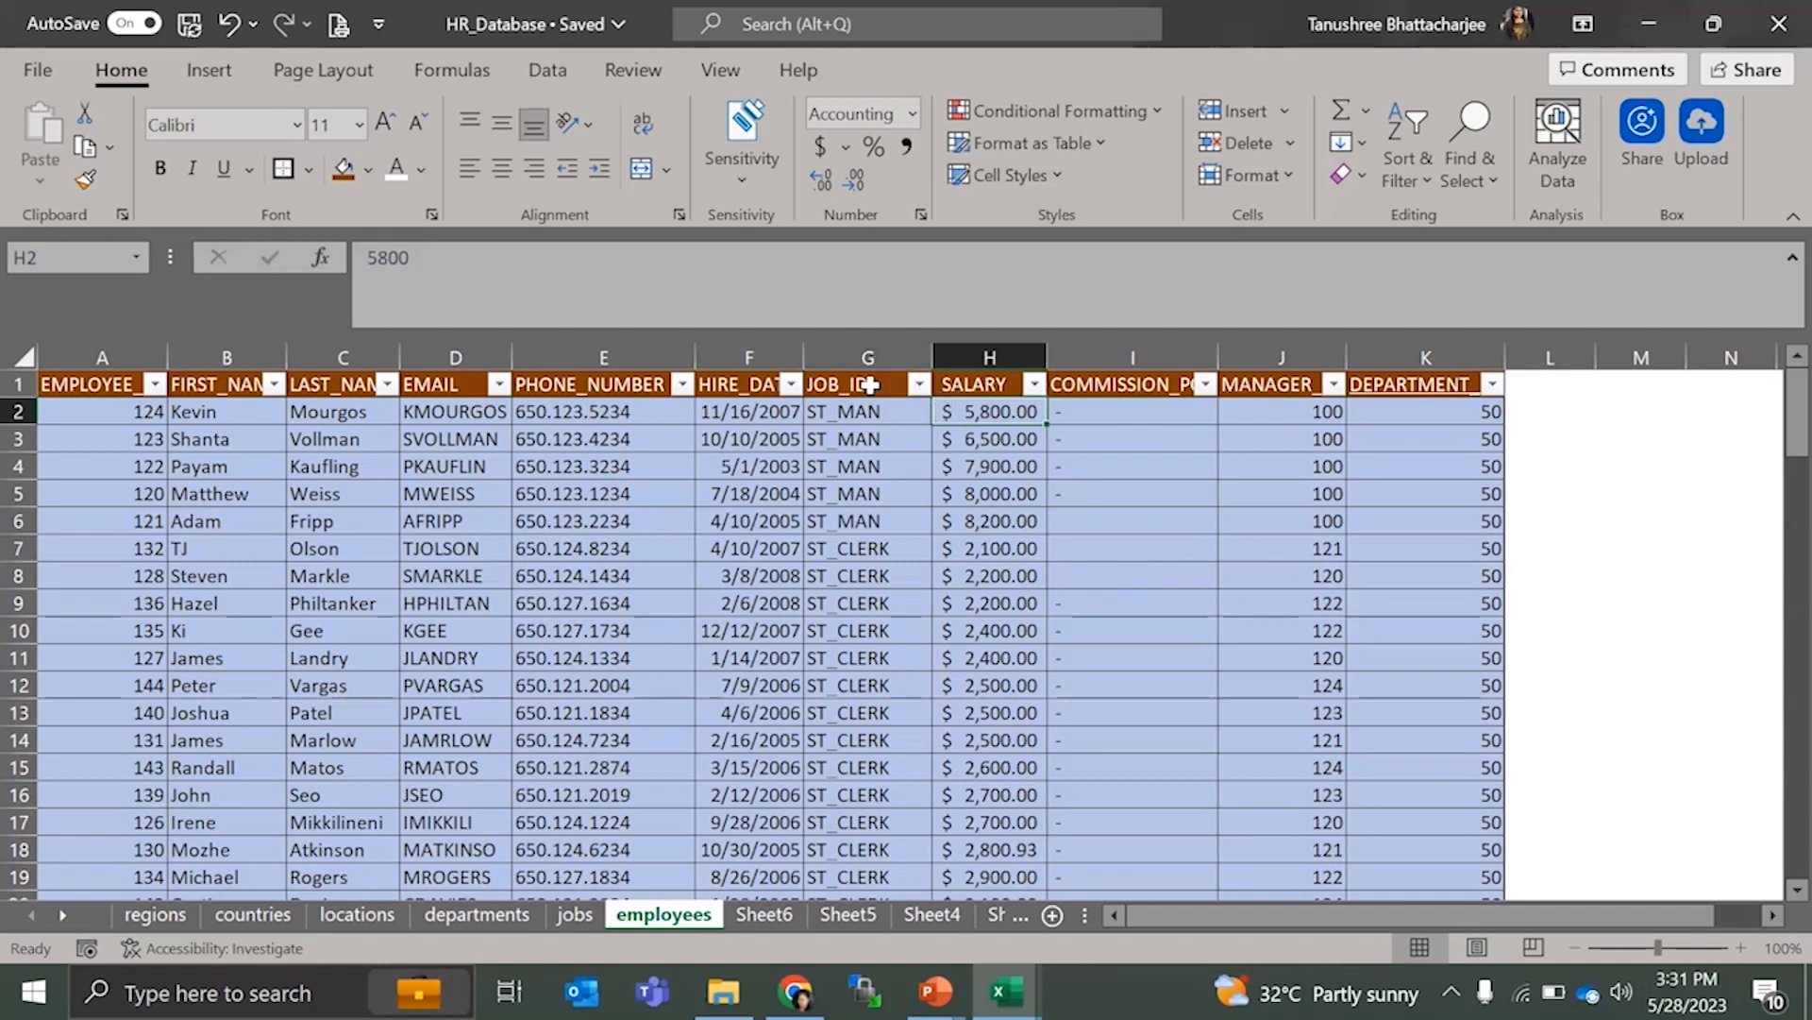
- Try the Number format on the first MANAGER_ID value in cell J2, and undo the change
click(987, 384)
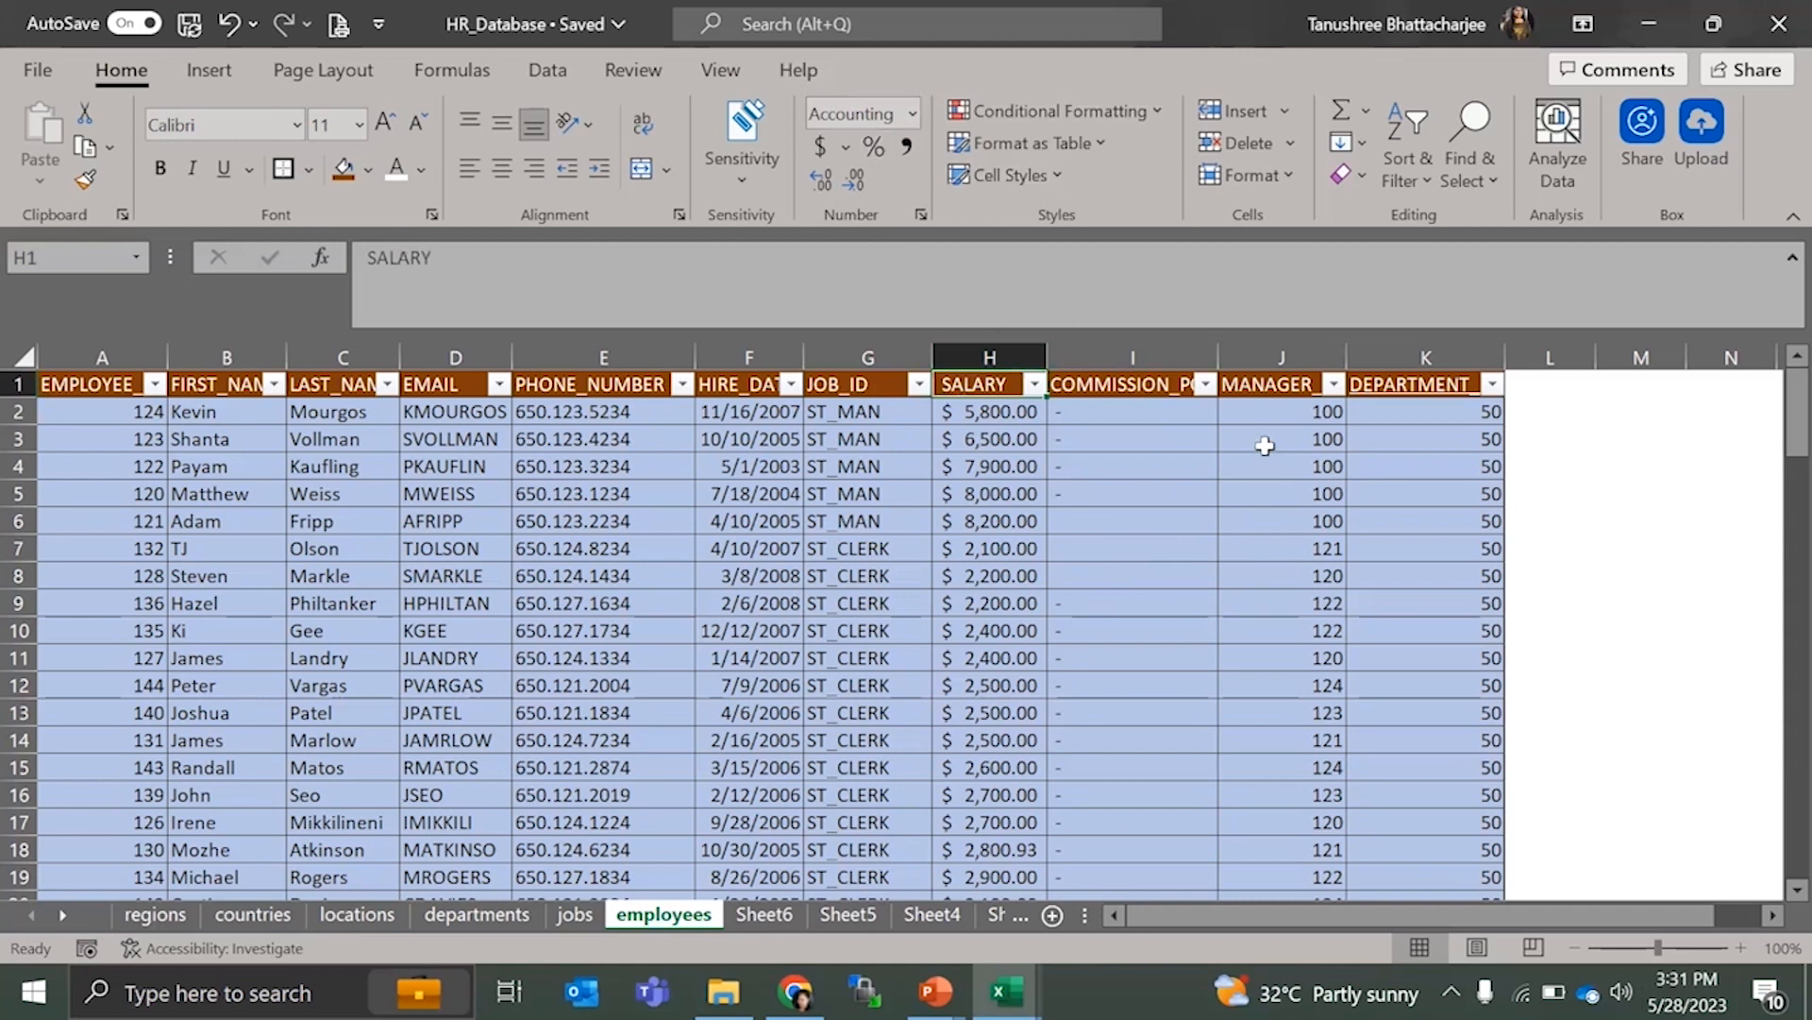
click(1294, 411)
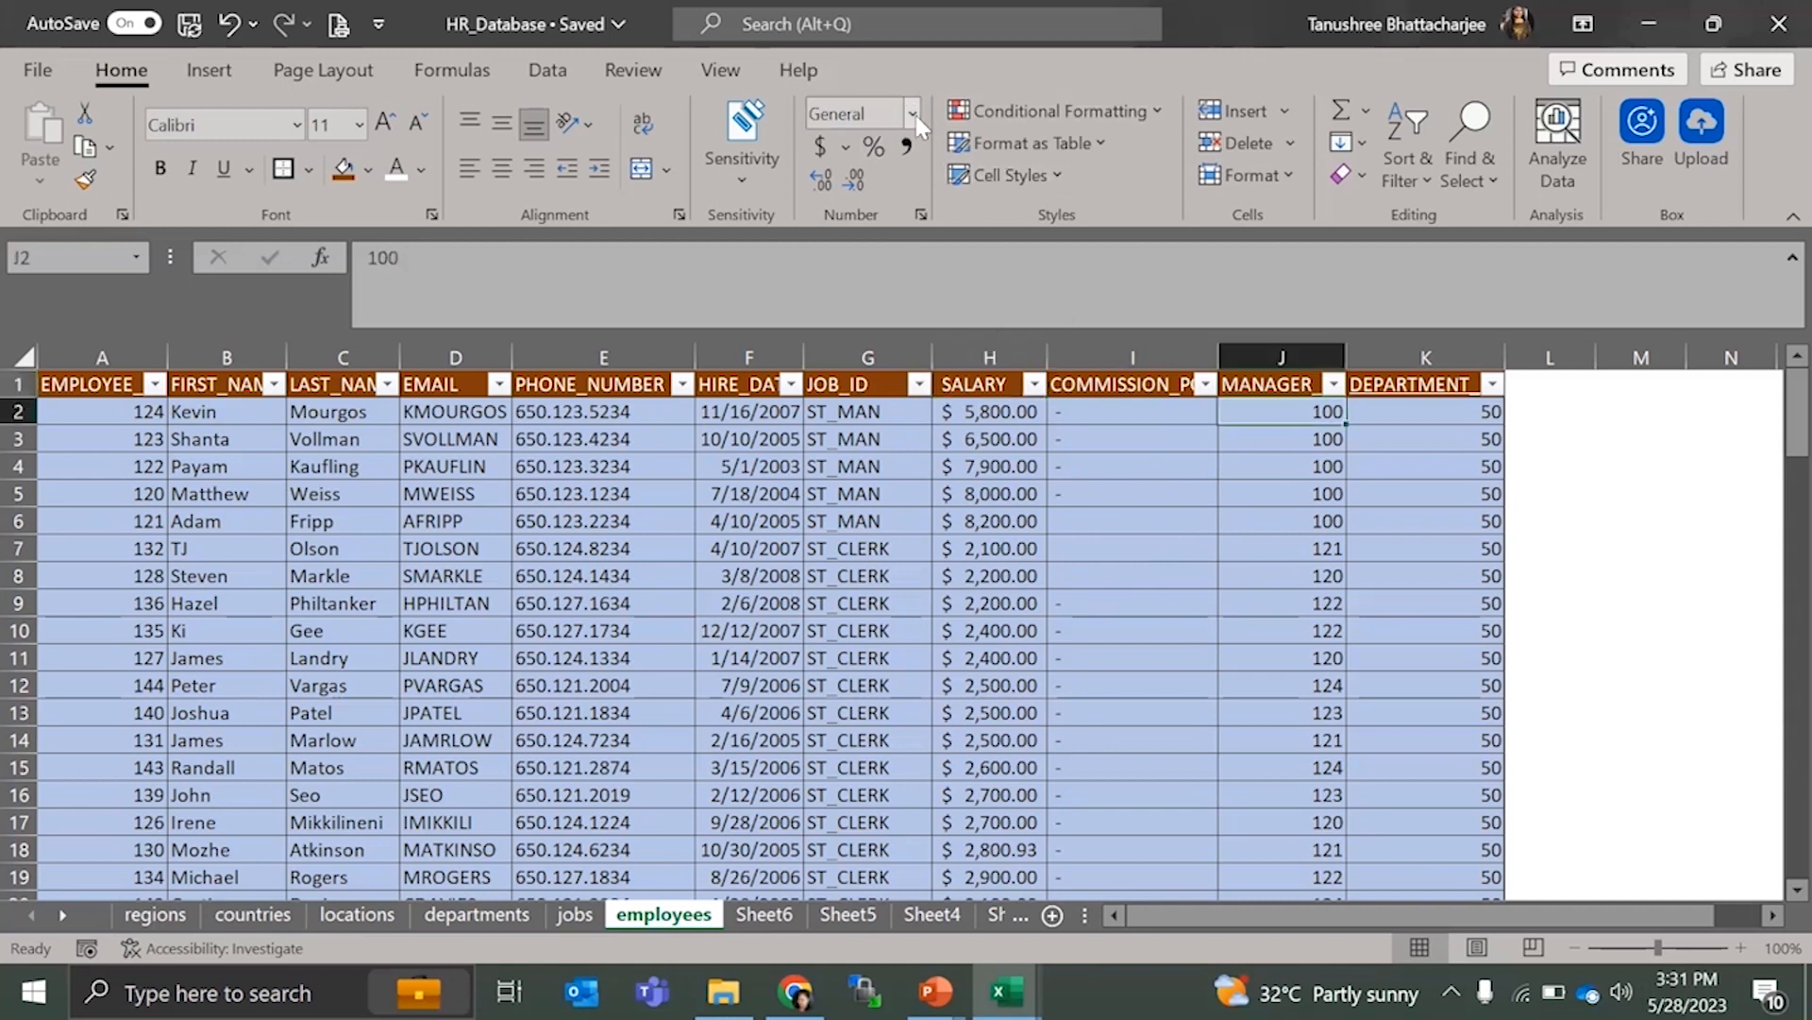
click(914, 117)
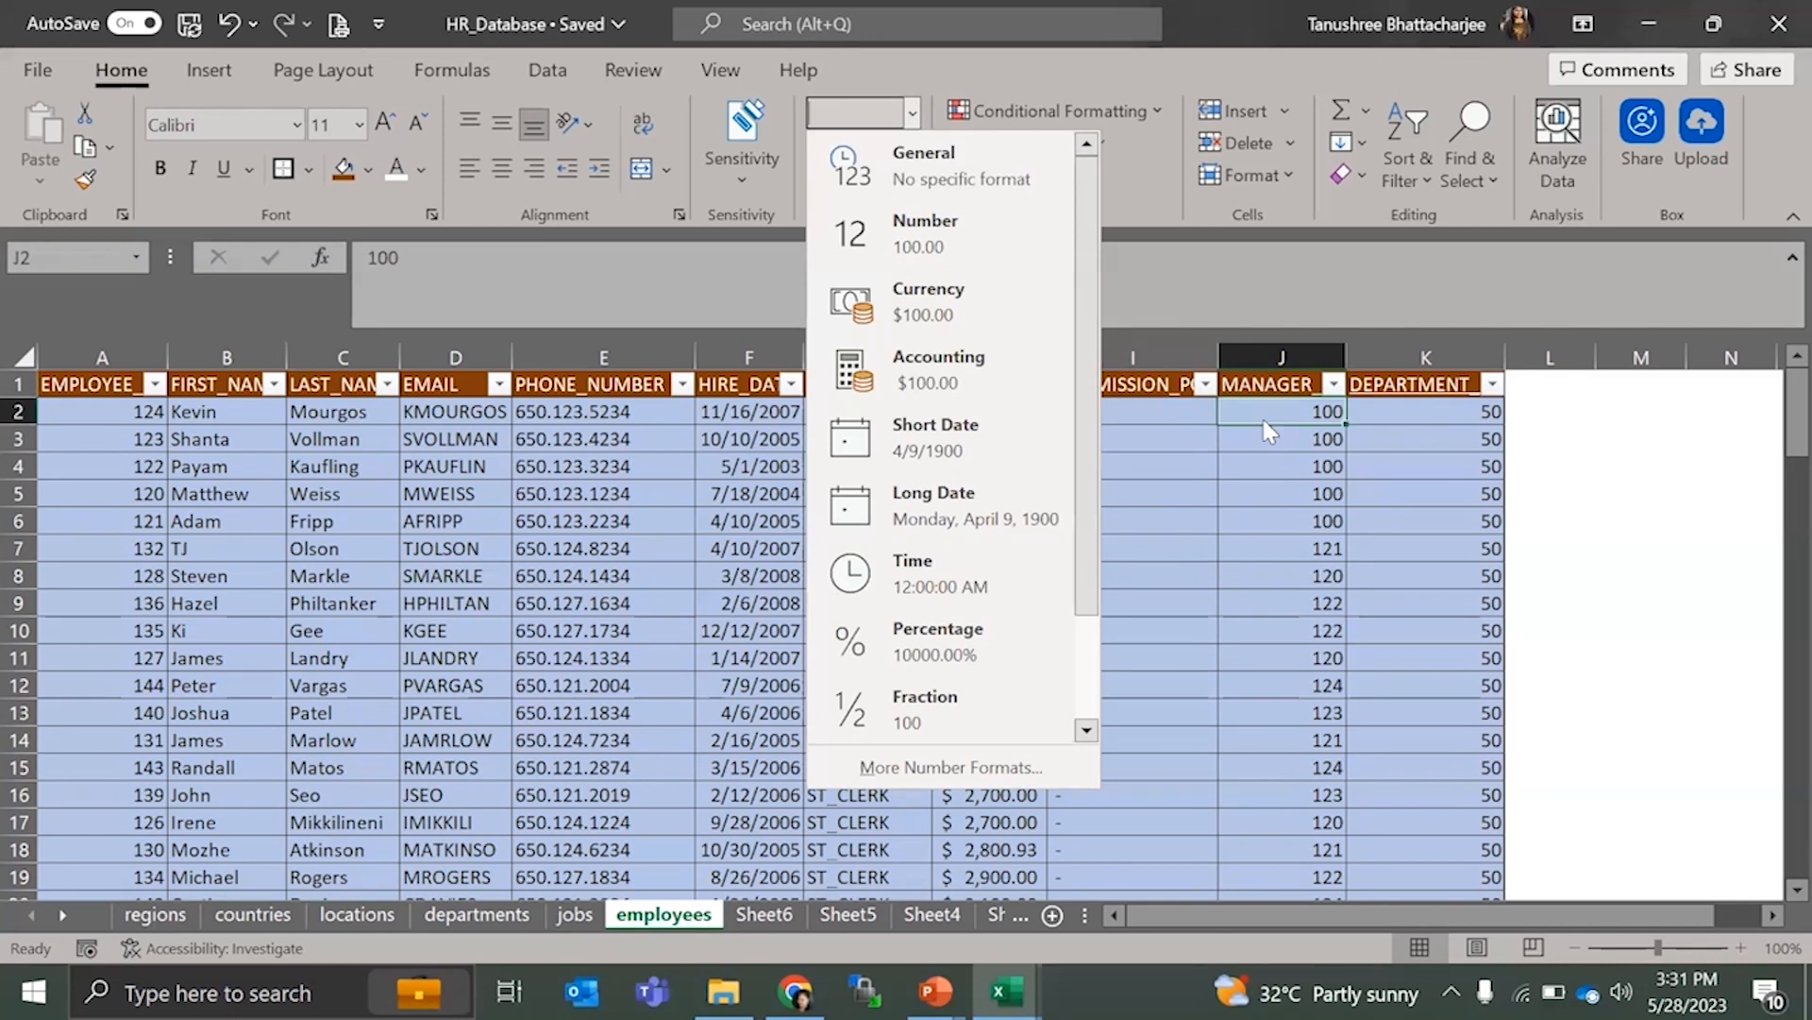
click(999, 156)
click(907, 112)
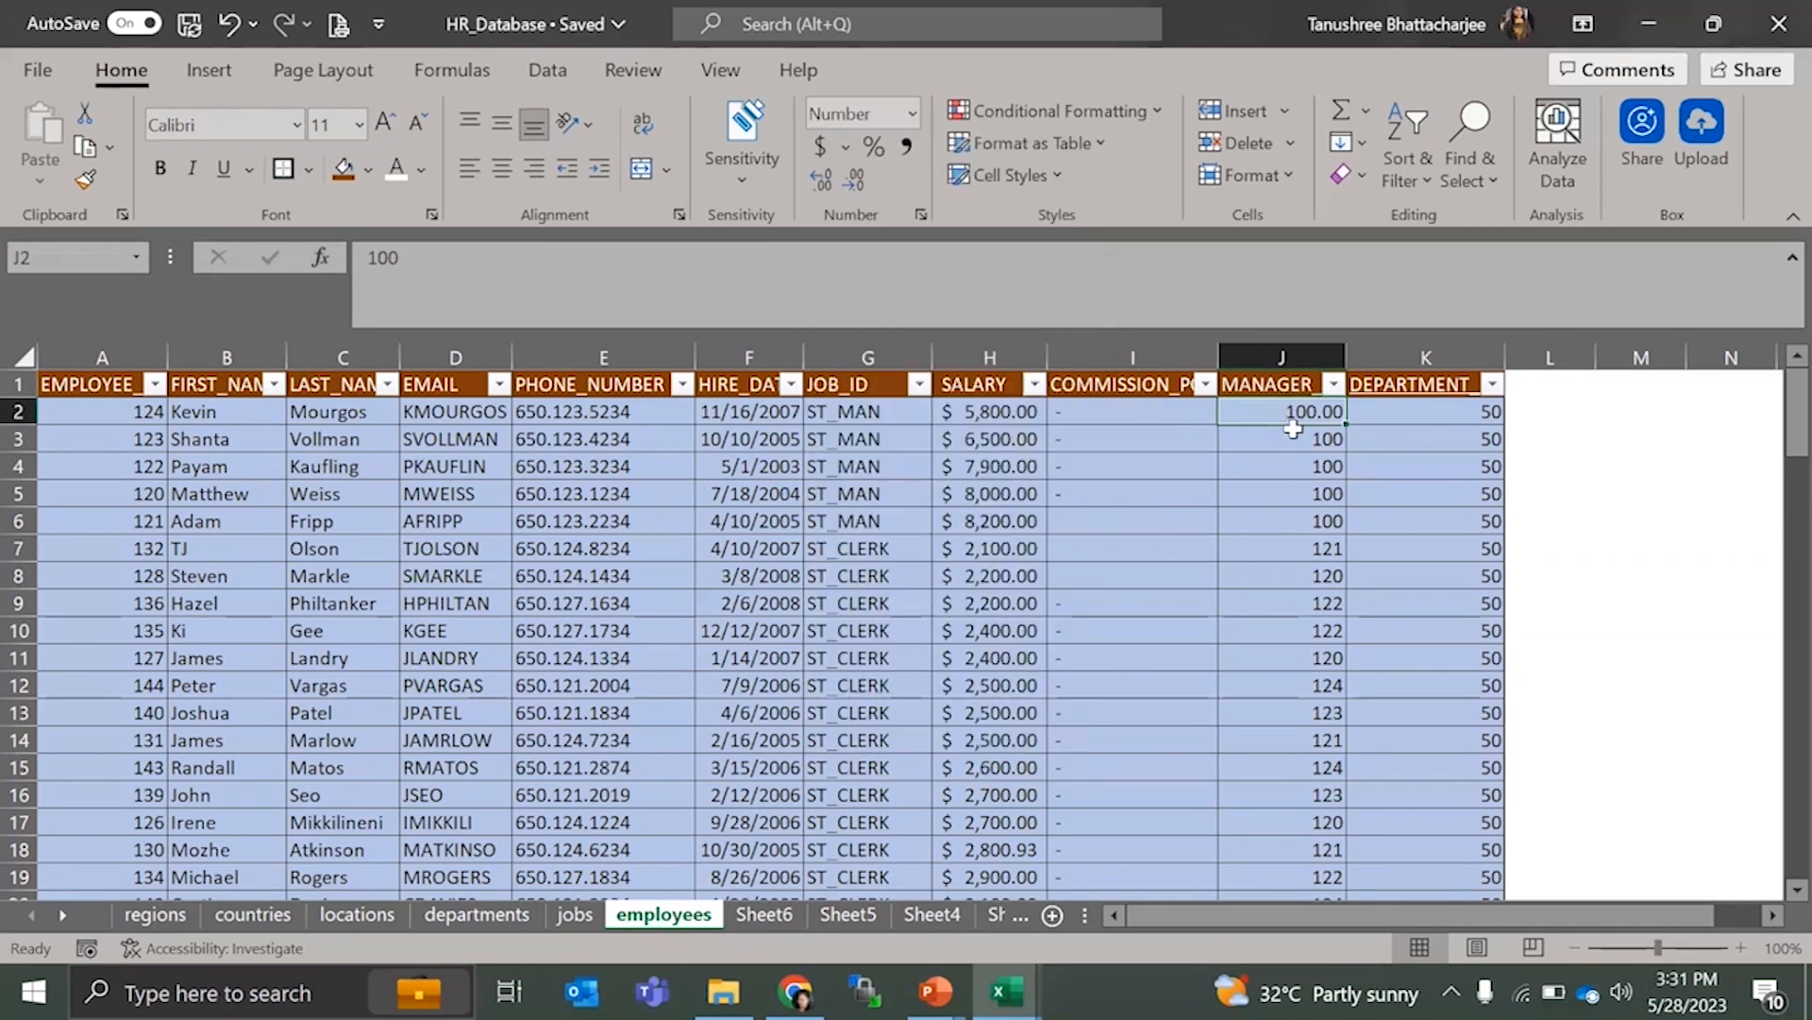
key(ctrl+z)
- Look up the employee record whose EMPLOYEE_ID matches manager ID 100, and return to the first rows of the sheet
click(1295, 383)
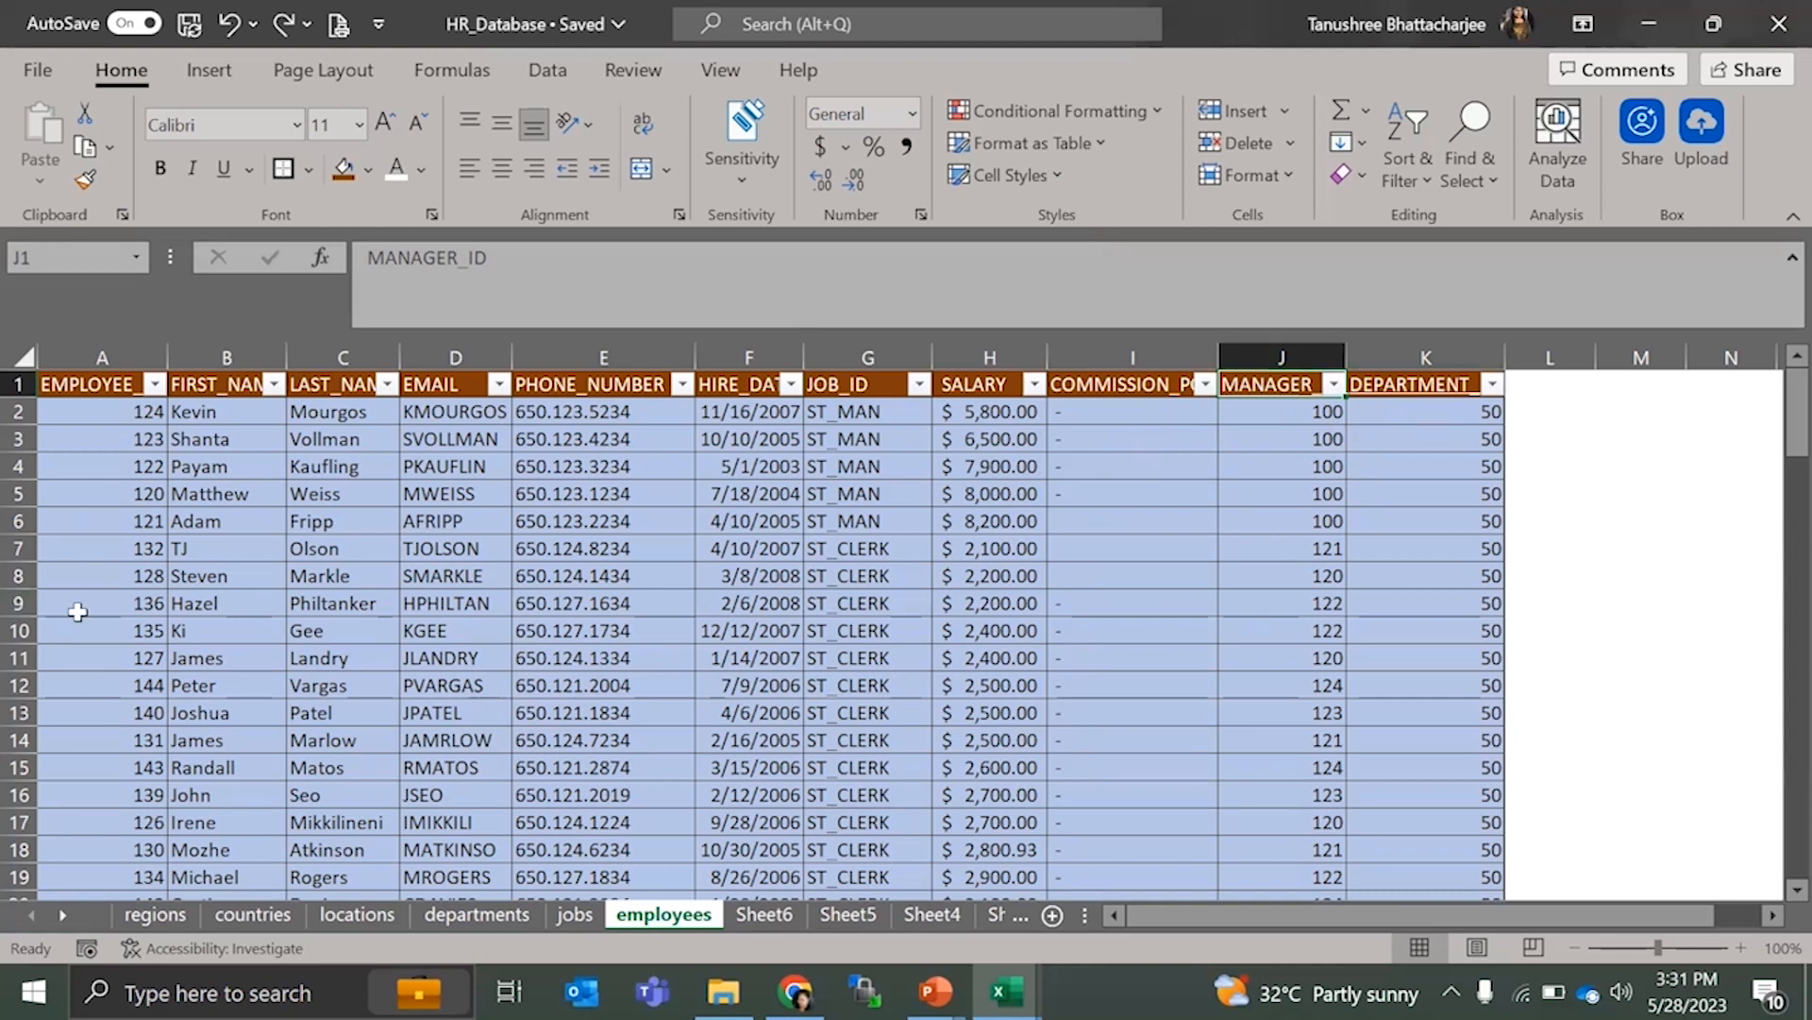
scroll(77, 607, down, 5)
scroll(78, 607, down, 7)
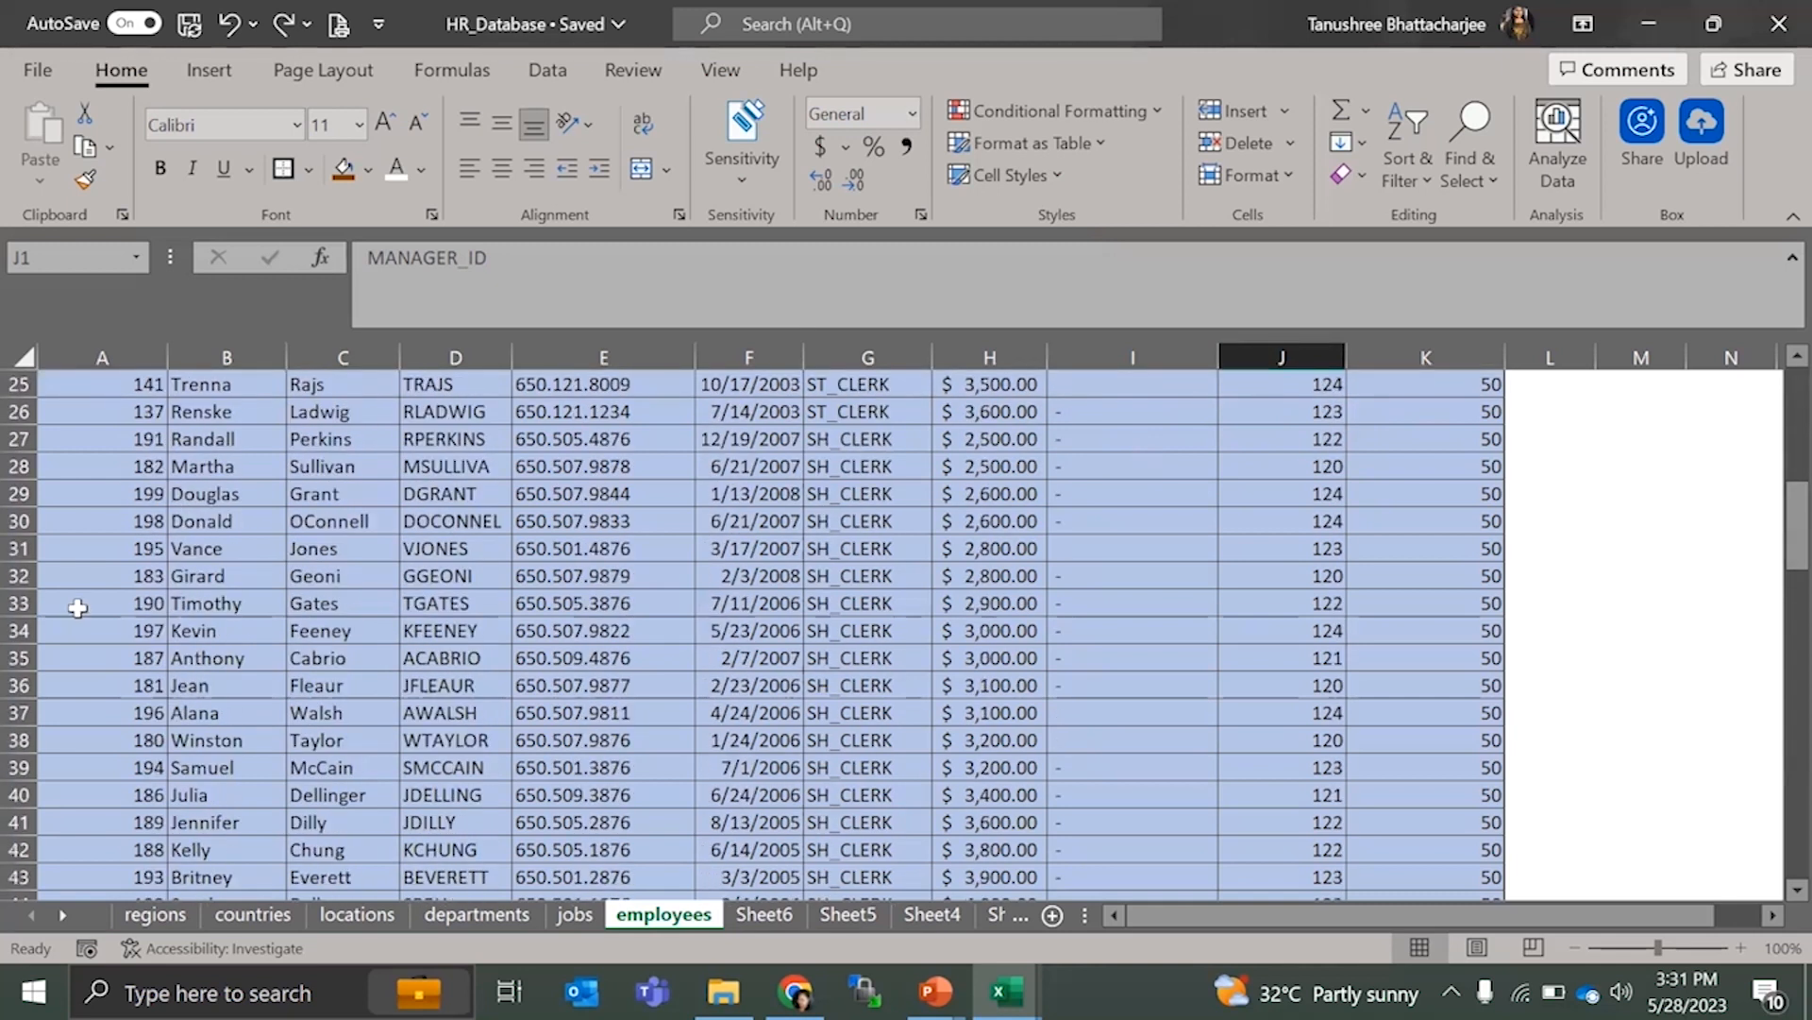
scroll(76, 603, down, 11)
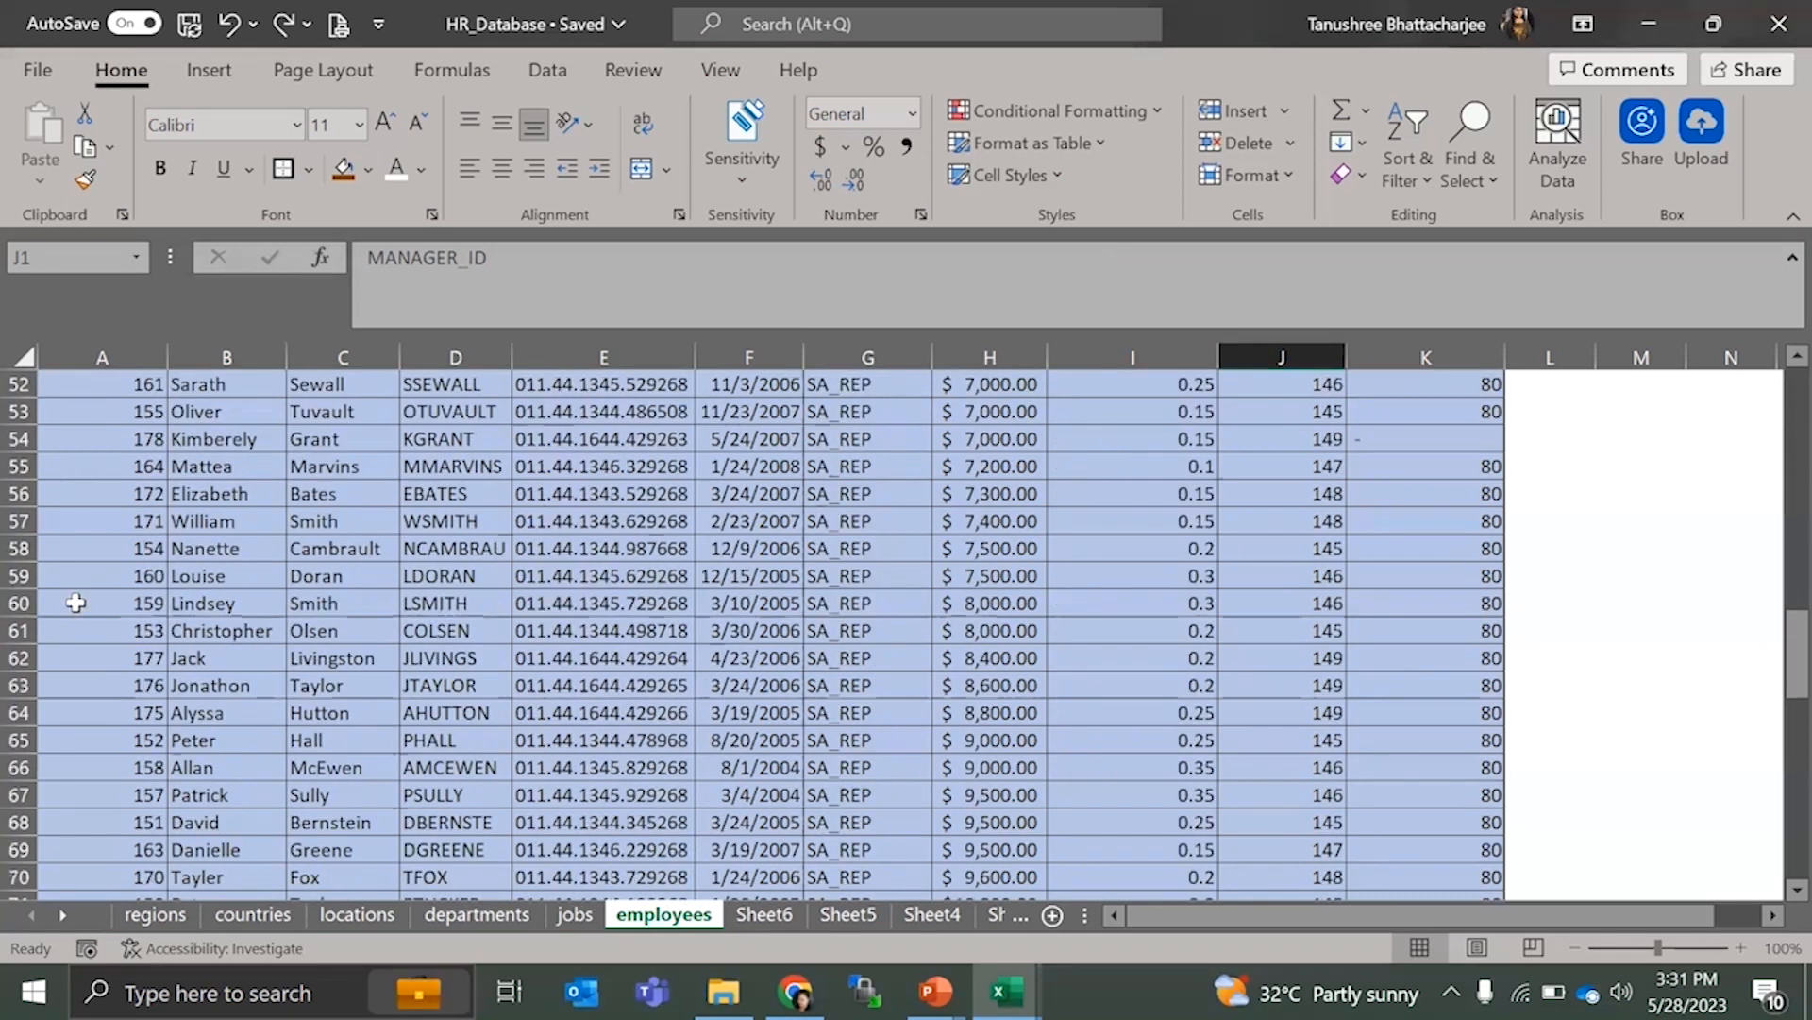
scroll(75, 603, down, 5)
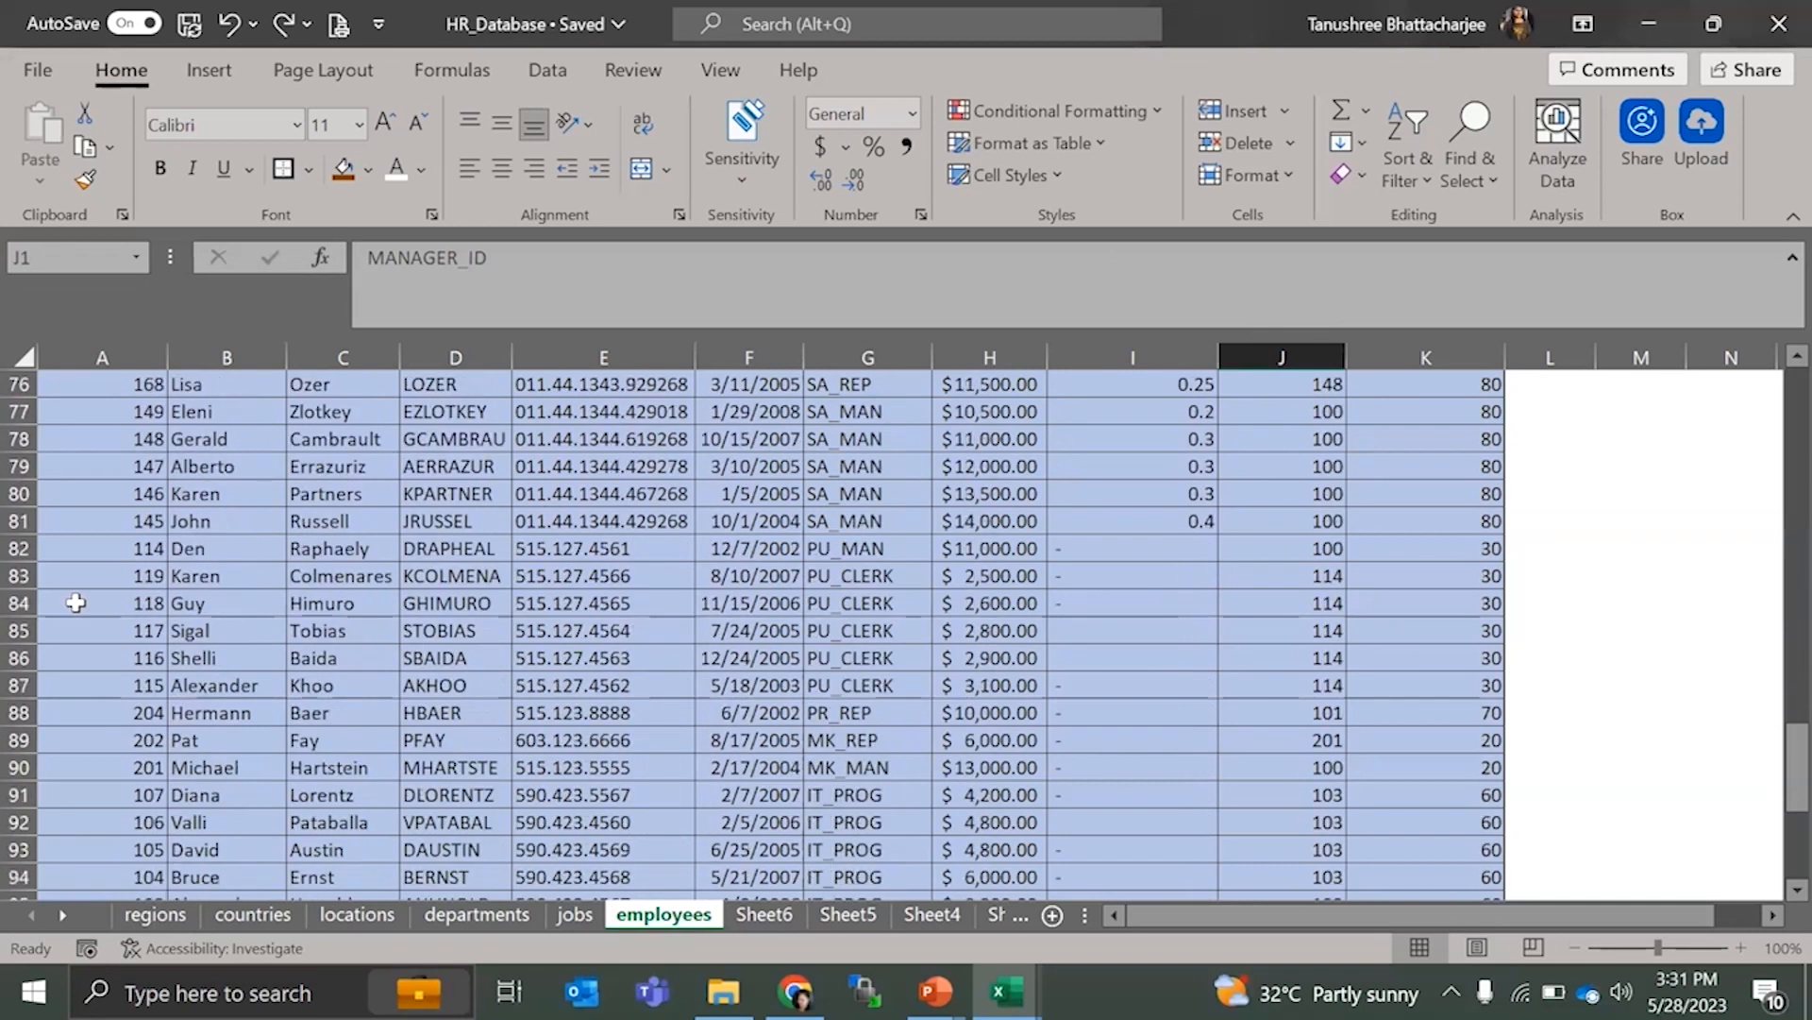
scroll(164, 629, down, 3)
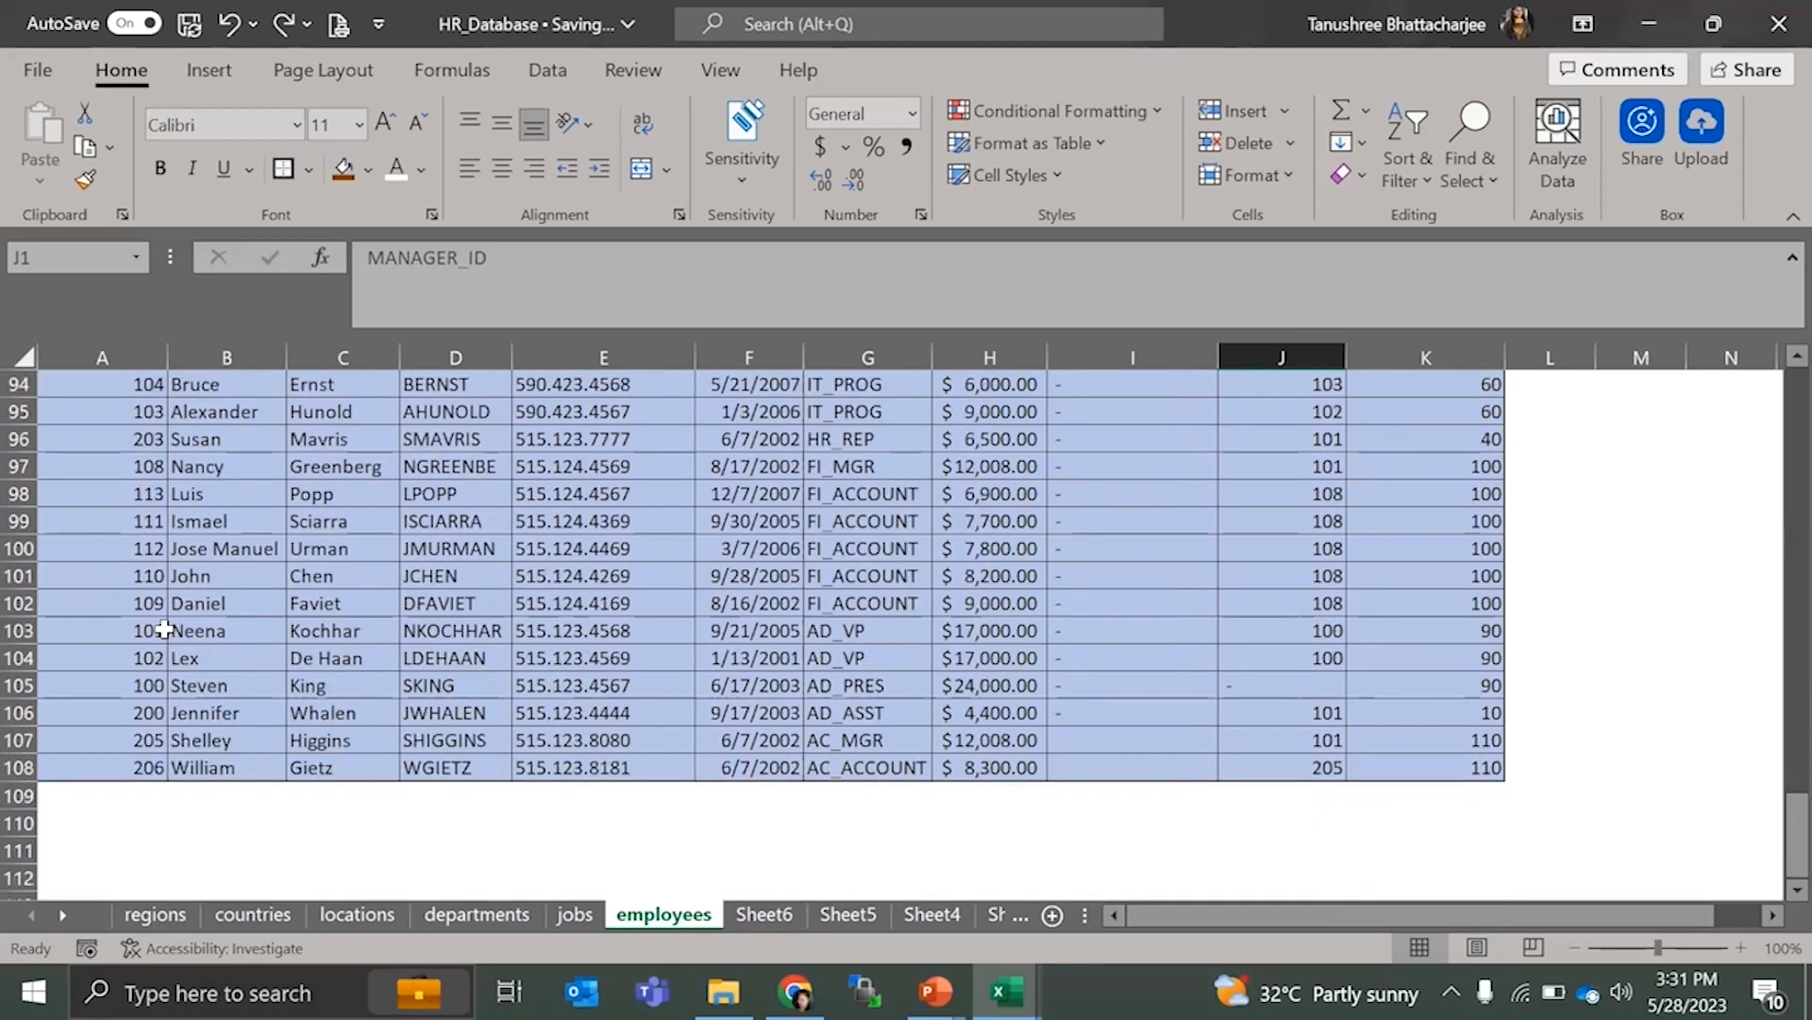
click(156, 686)
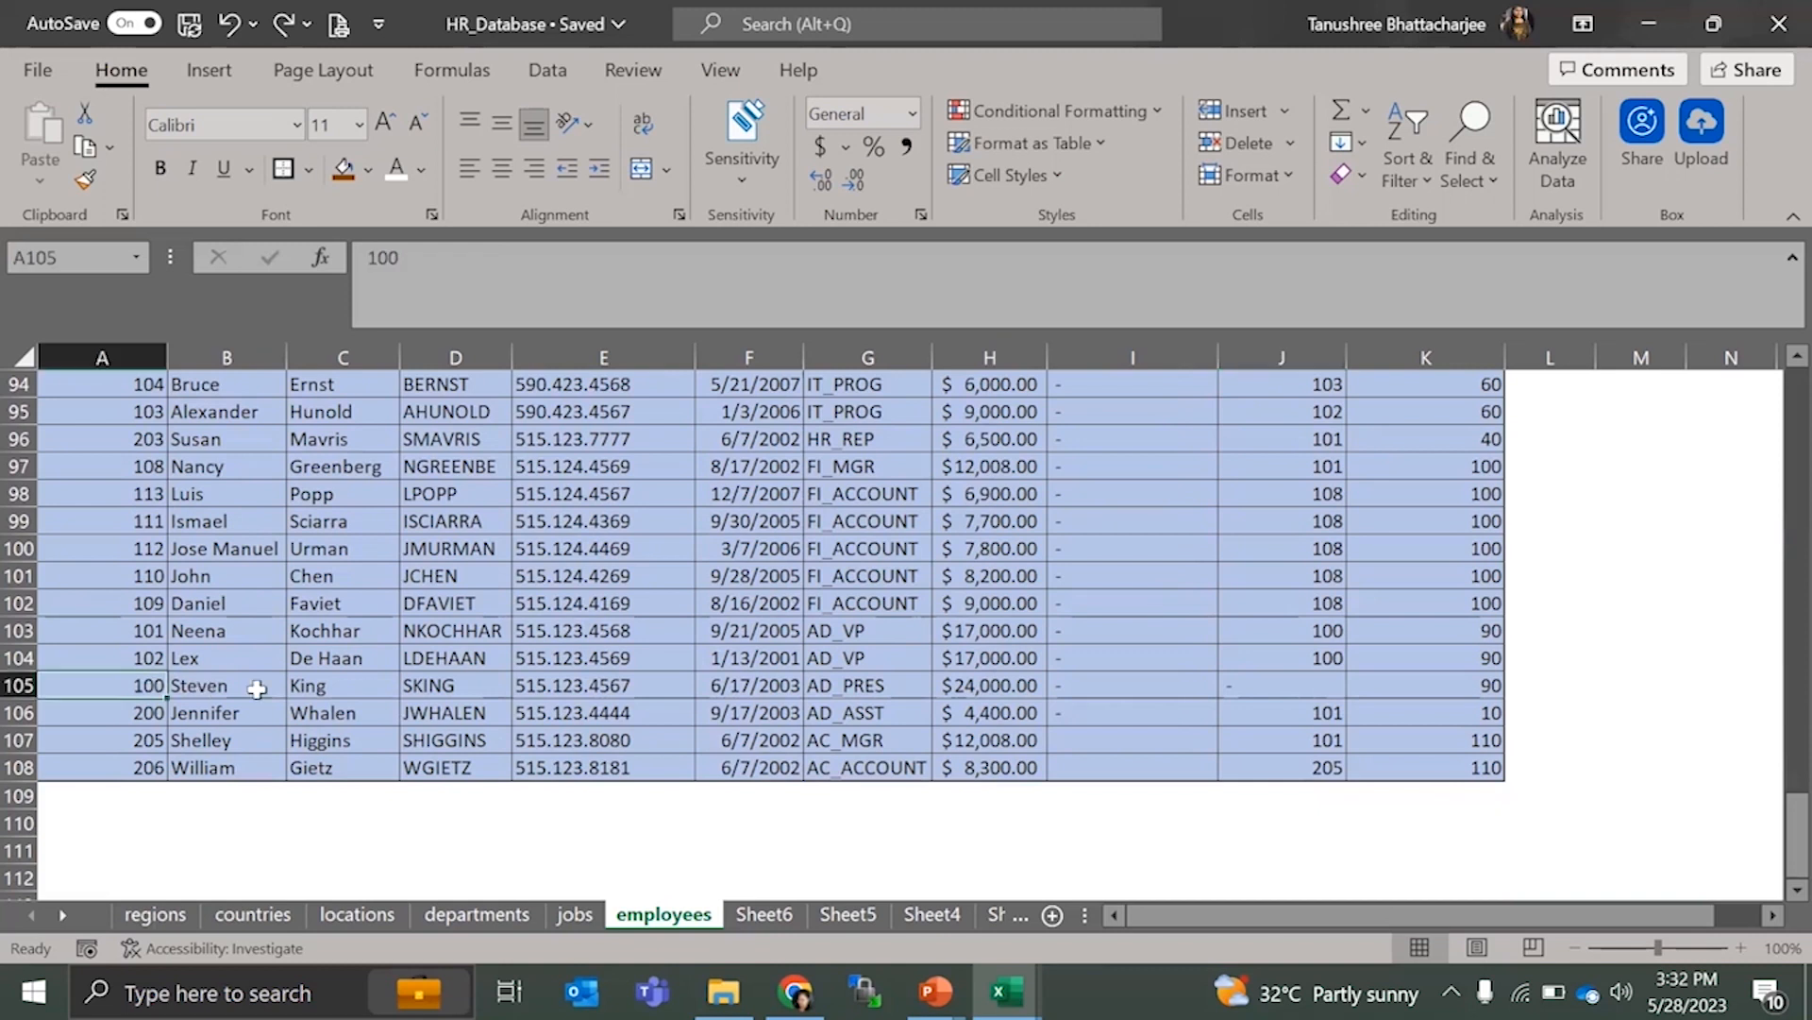
click(302, 686)
scroll(368, 658, up, 2)
scroll(368, 658, up, 20)
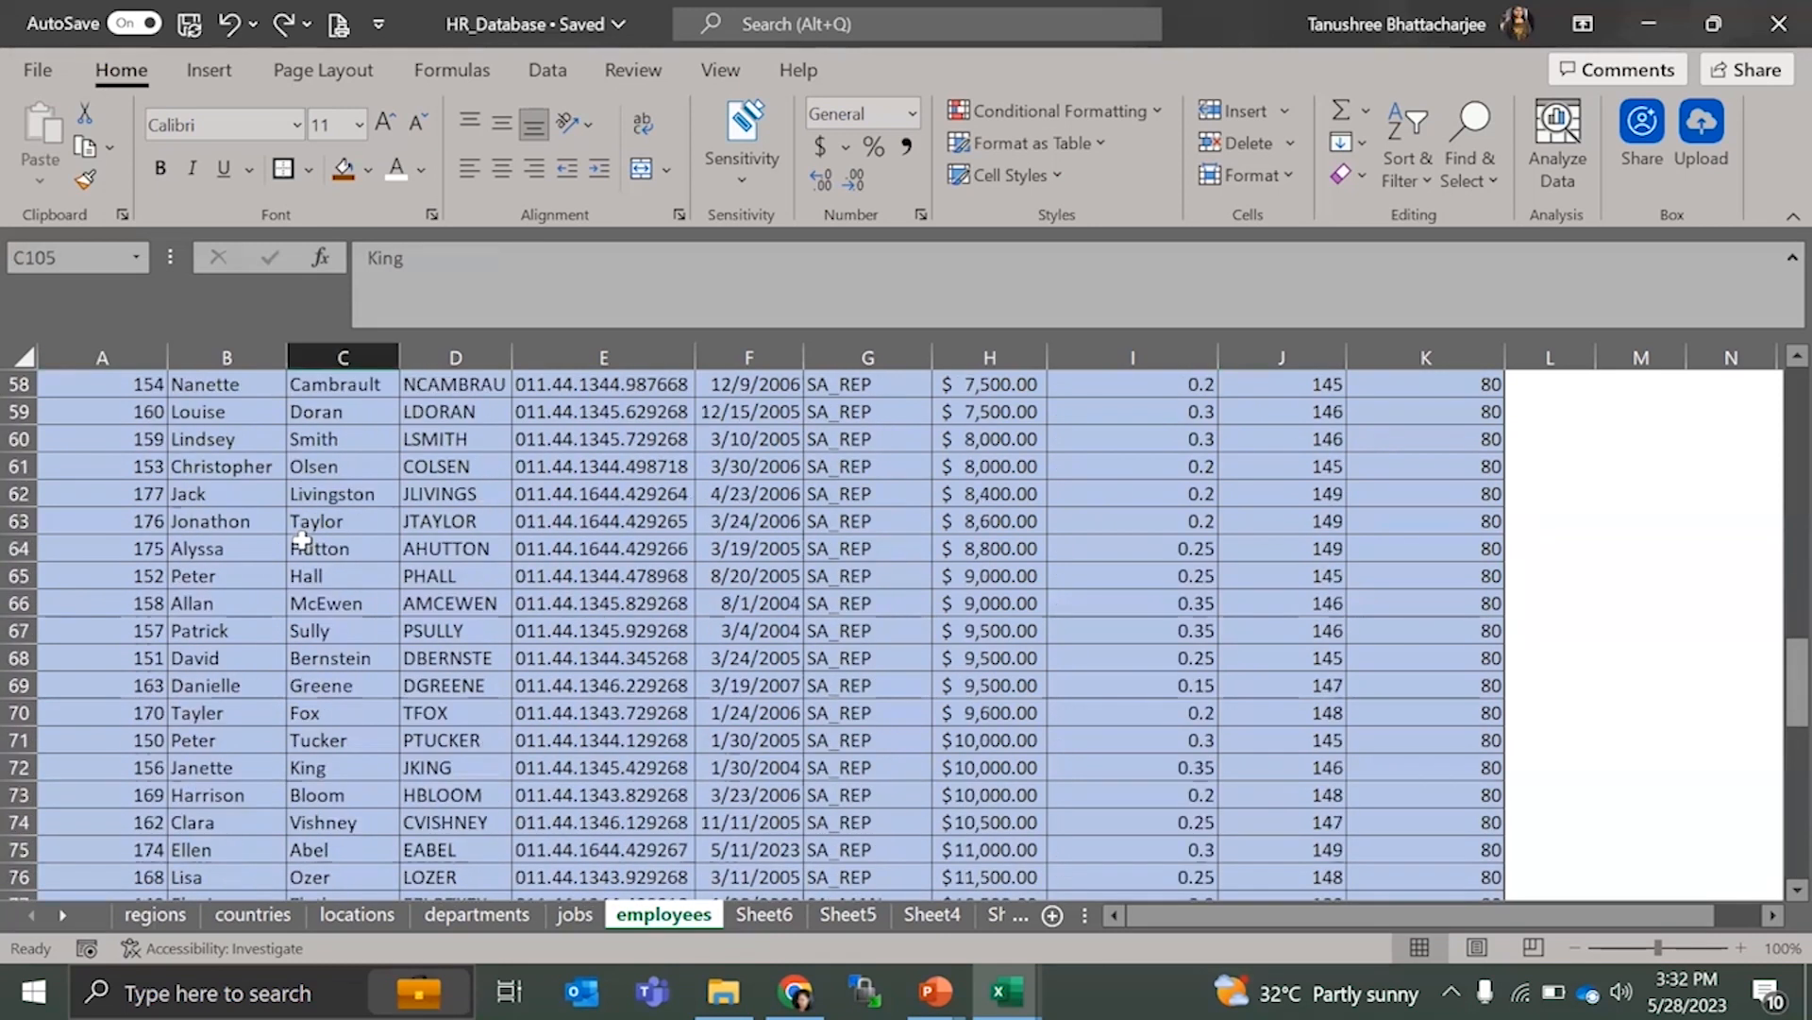
drag(1772, 547, 1774, 395)
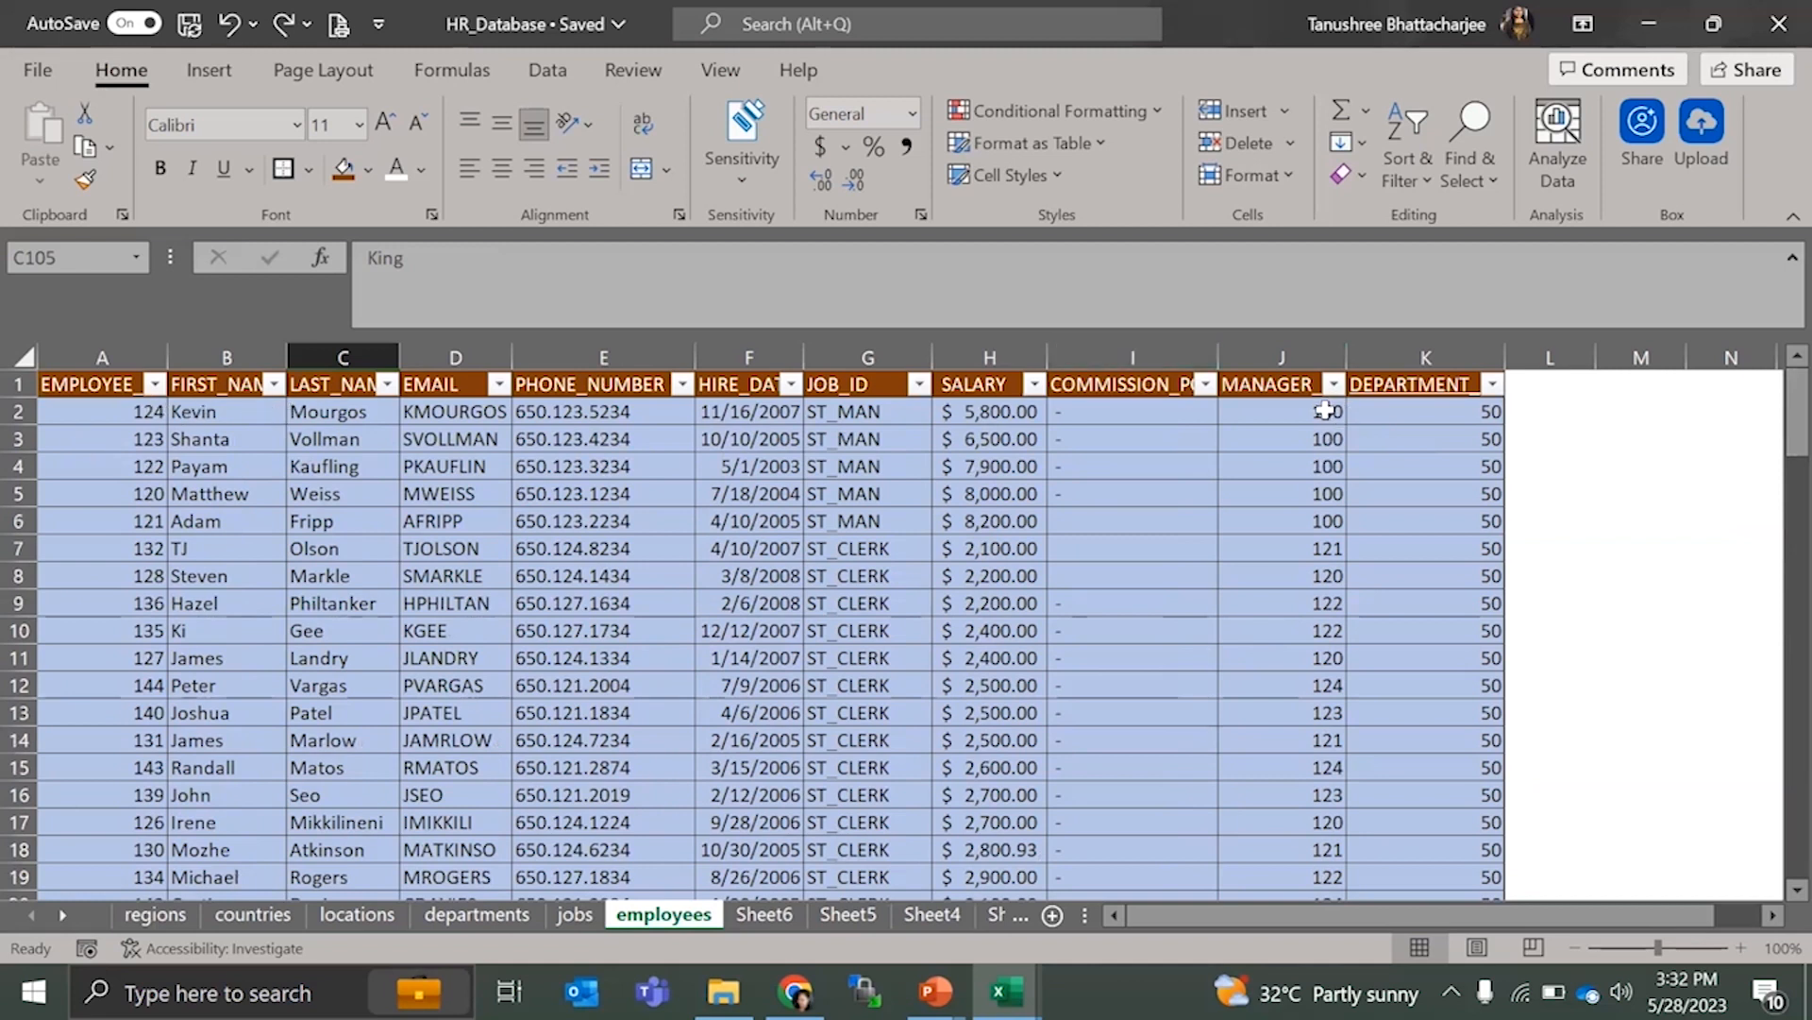
- Check the number formats of cells in the MANAGER_ID, SALARY and commission columns
click(1258, 416)
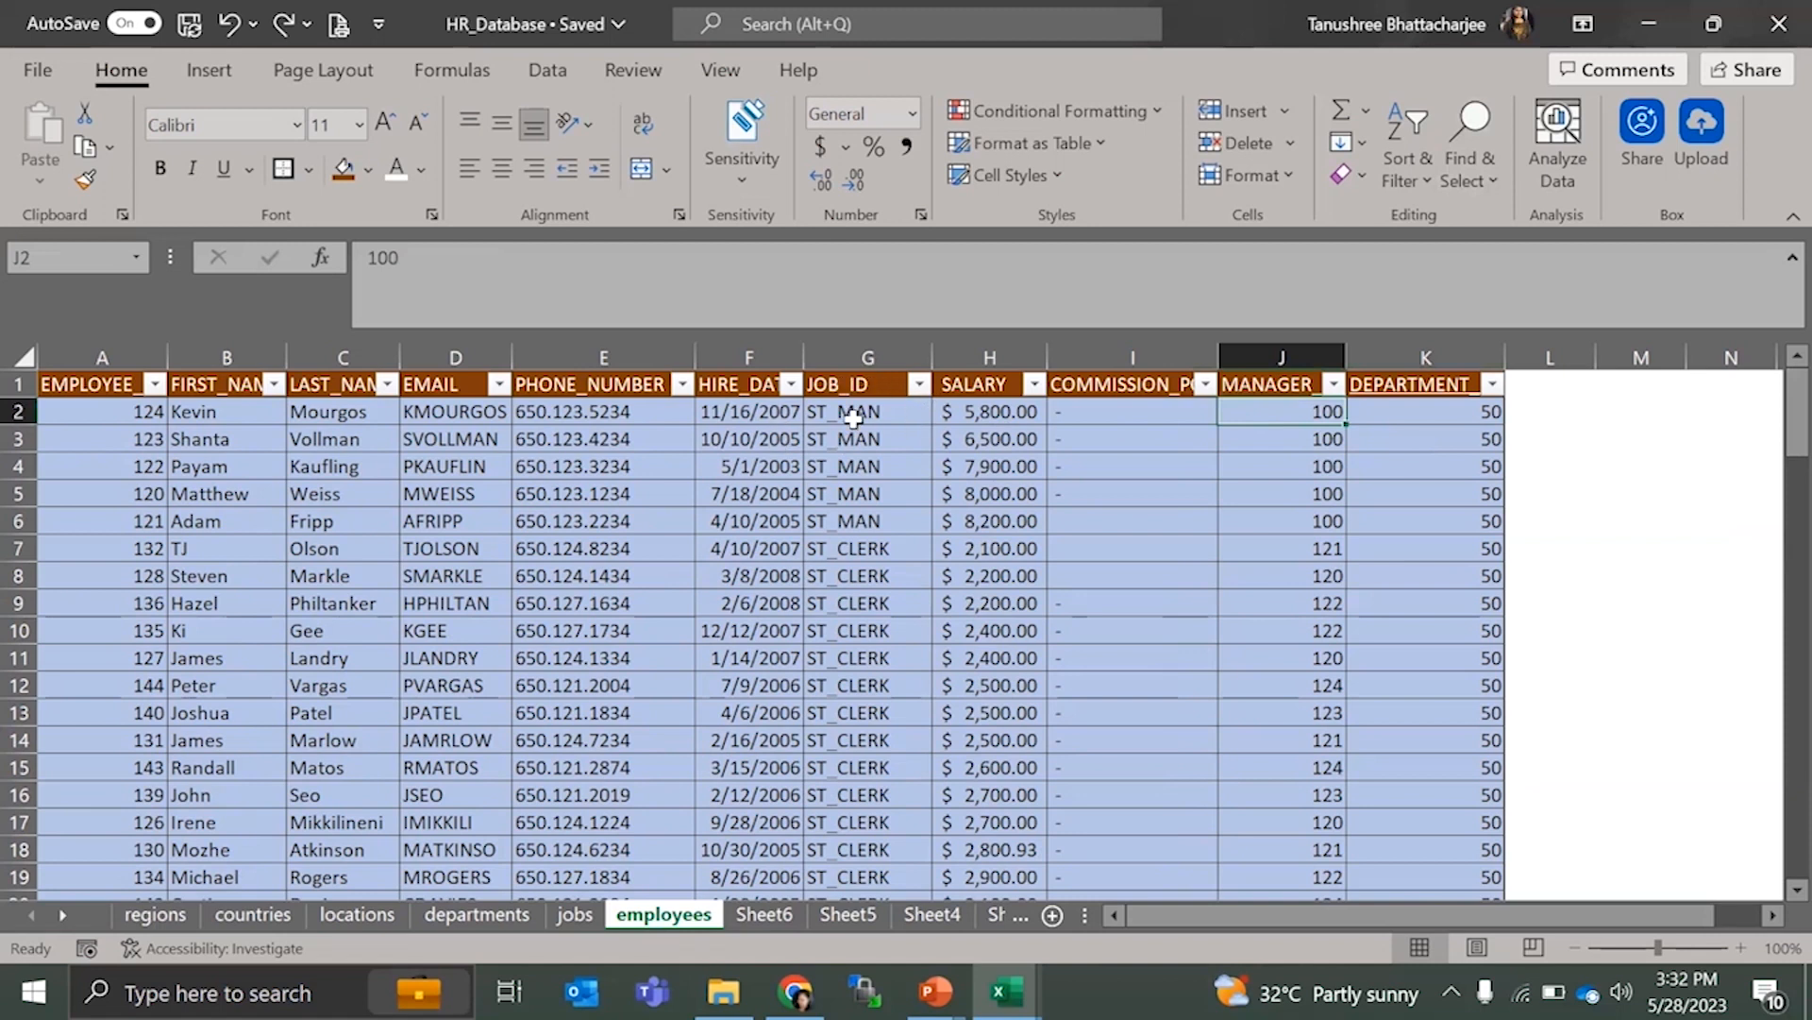
click(954, 412)
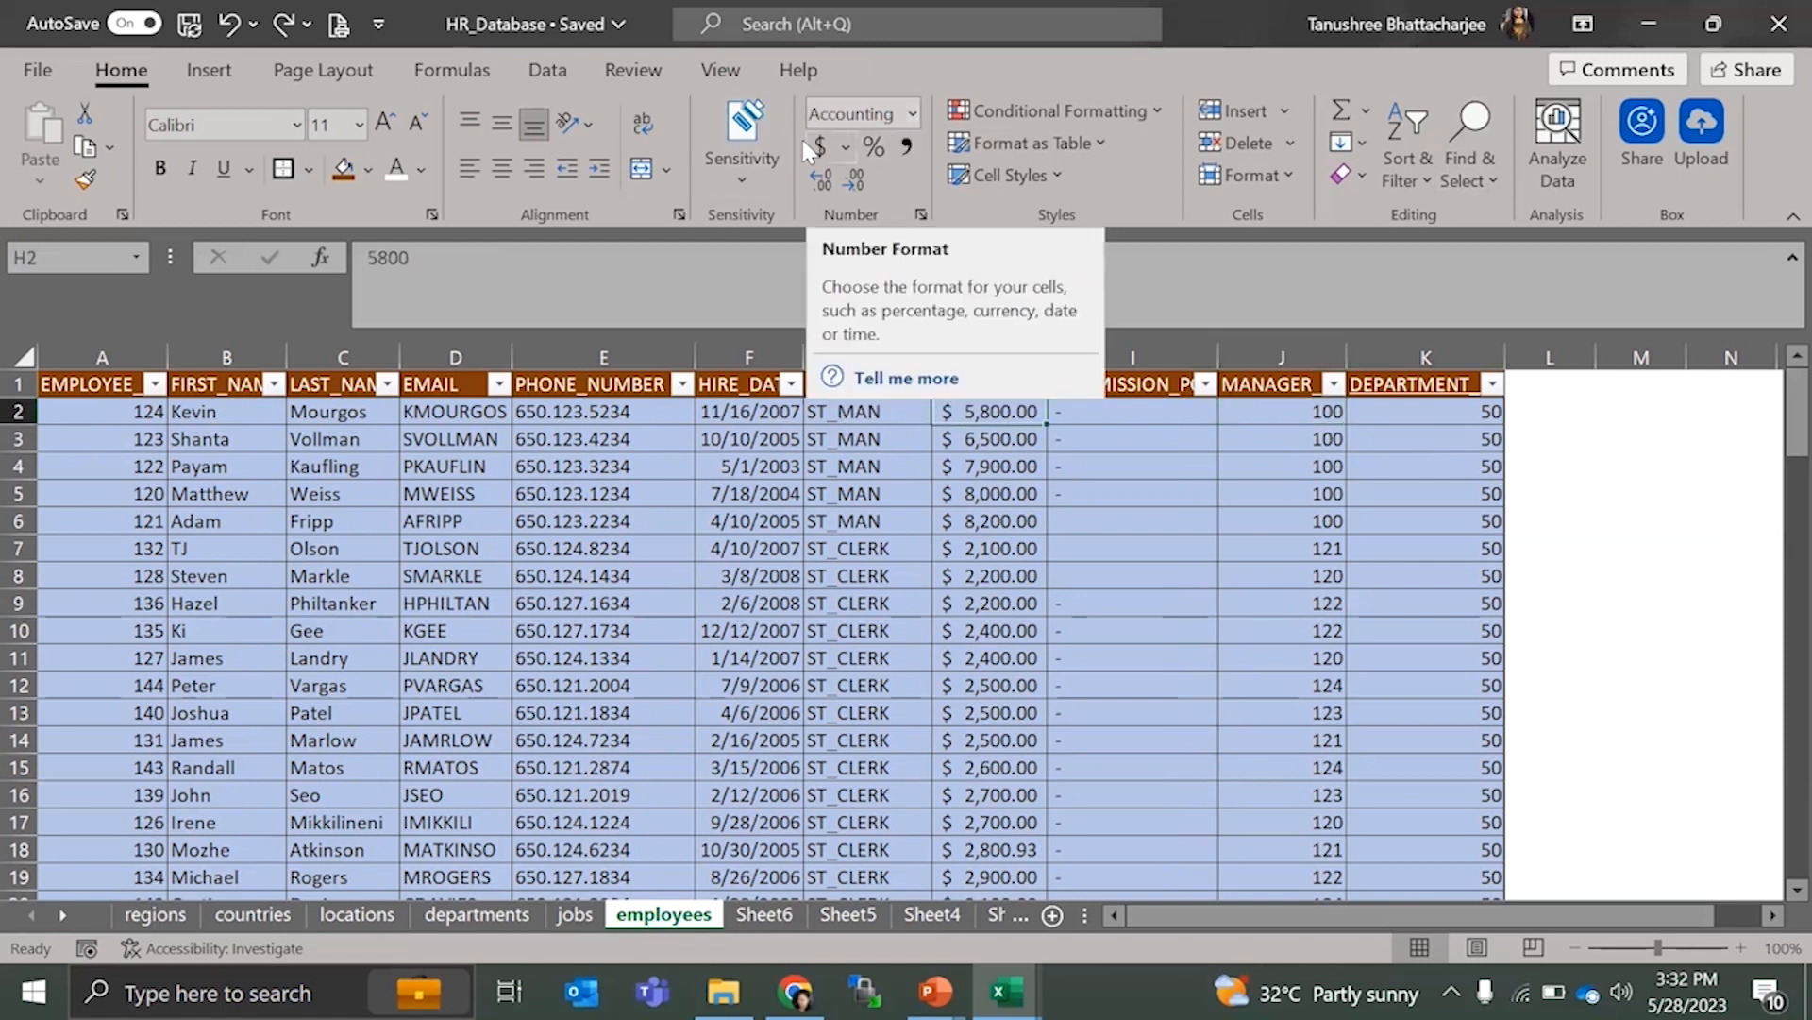
click(1086, 464)
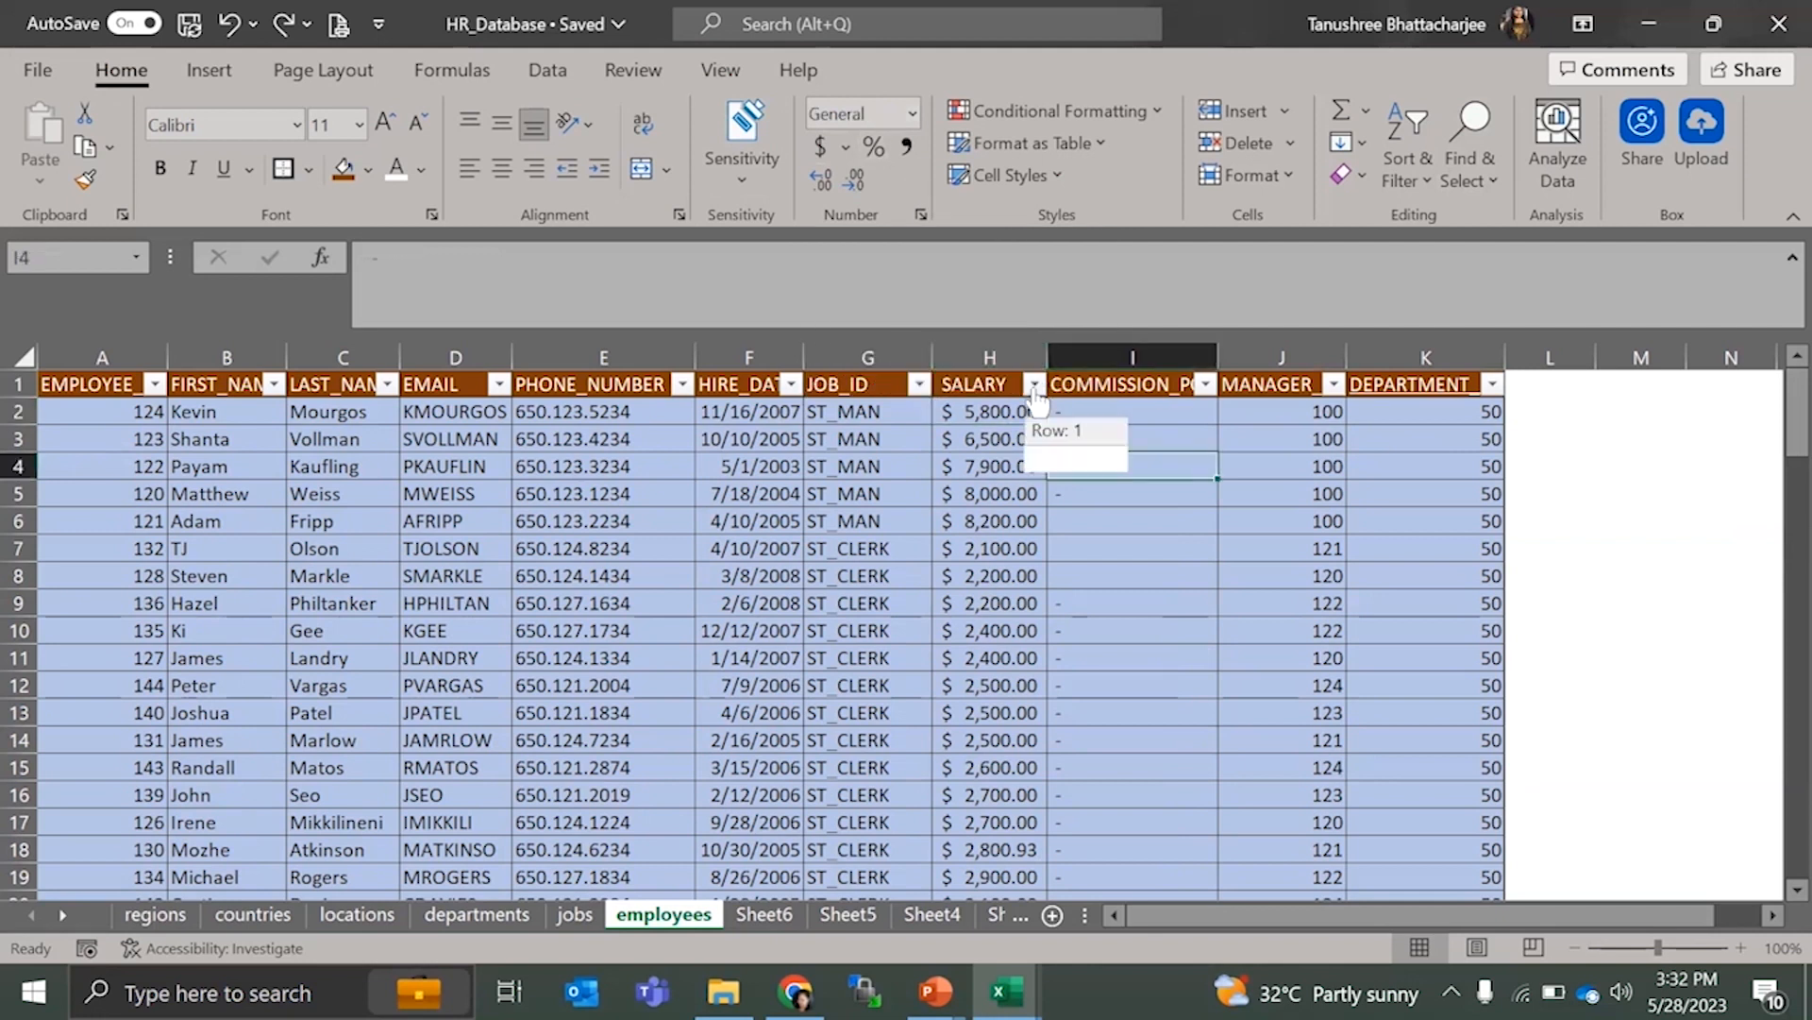
- Compare the SALARY column's Number Filters options with the JOB_ID column's Text Filters options, without applying any
click(1035, 385)
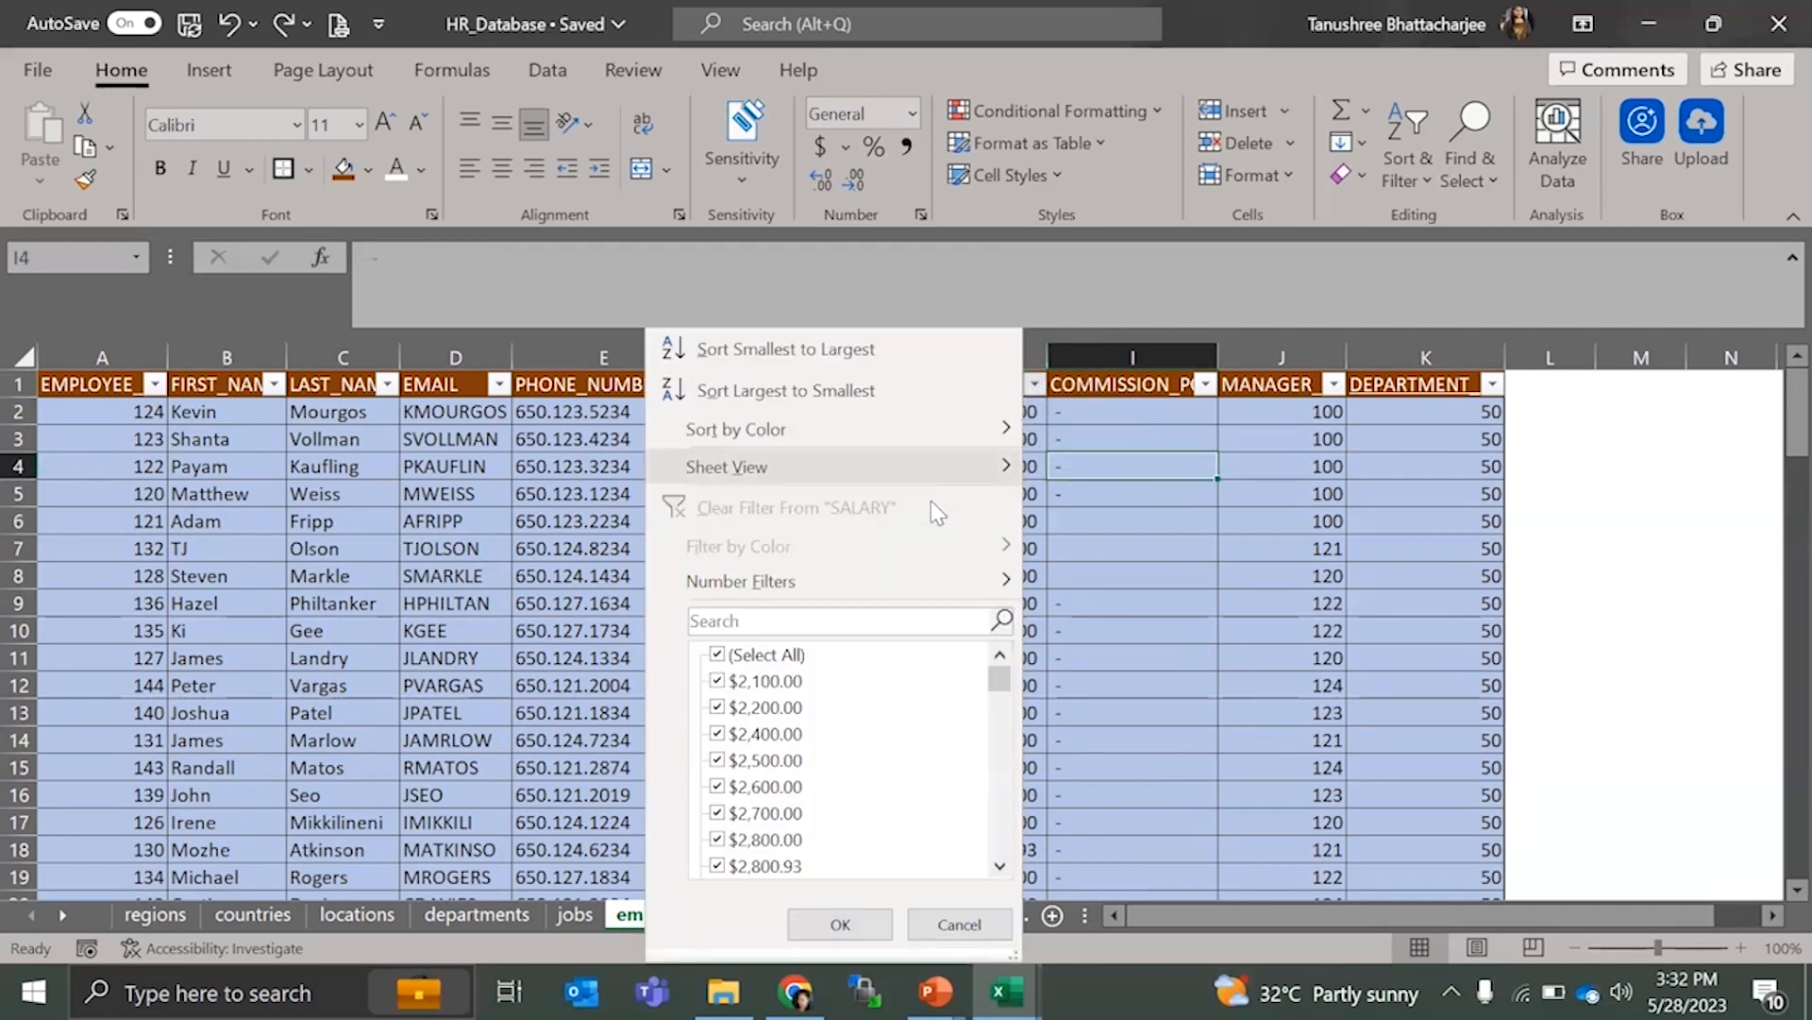
mouse_move(987, 597)
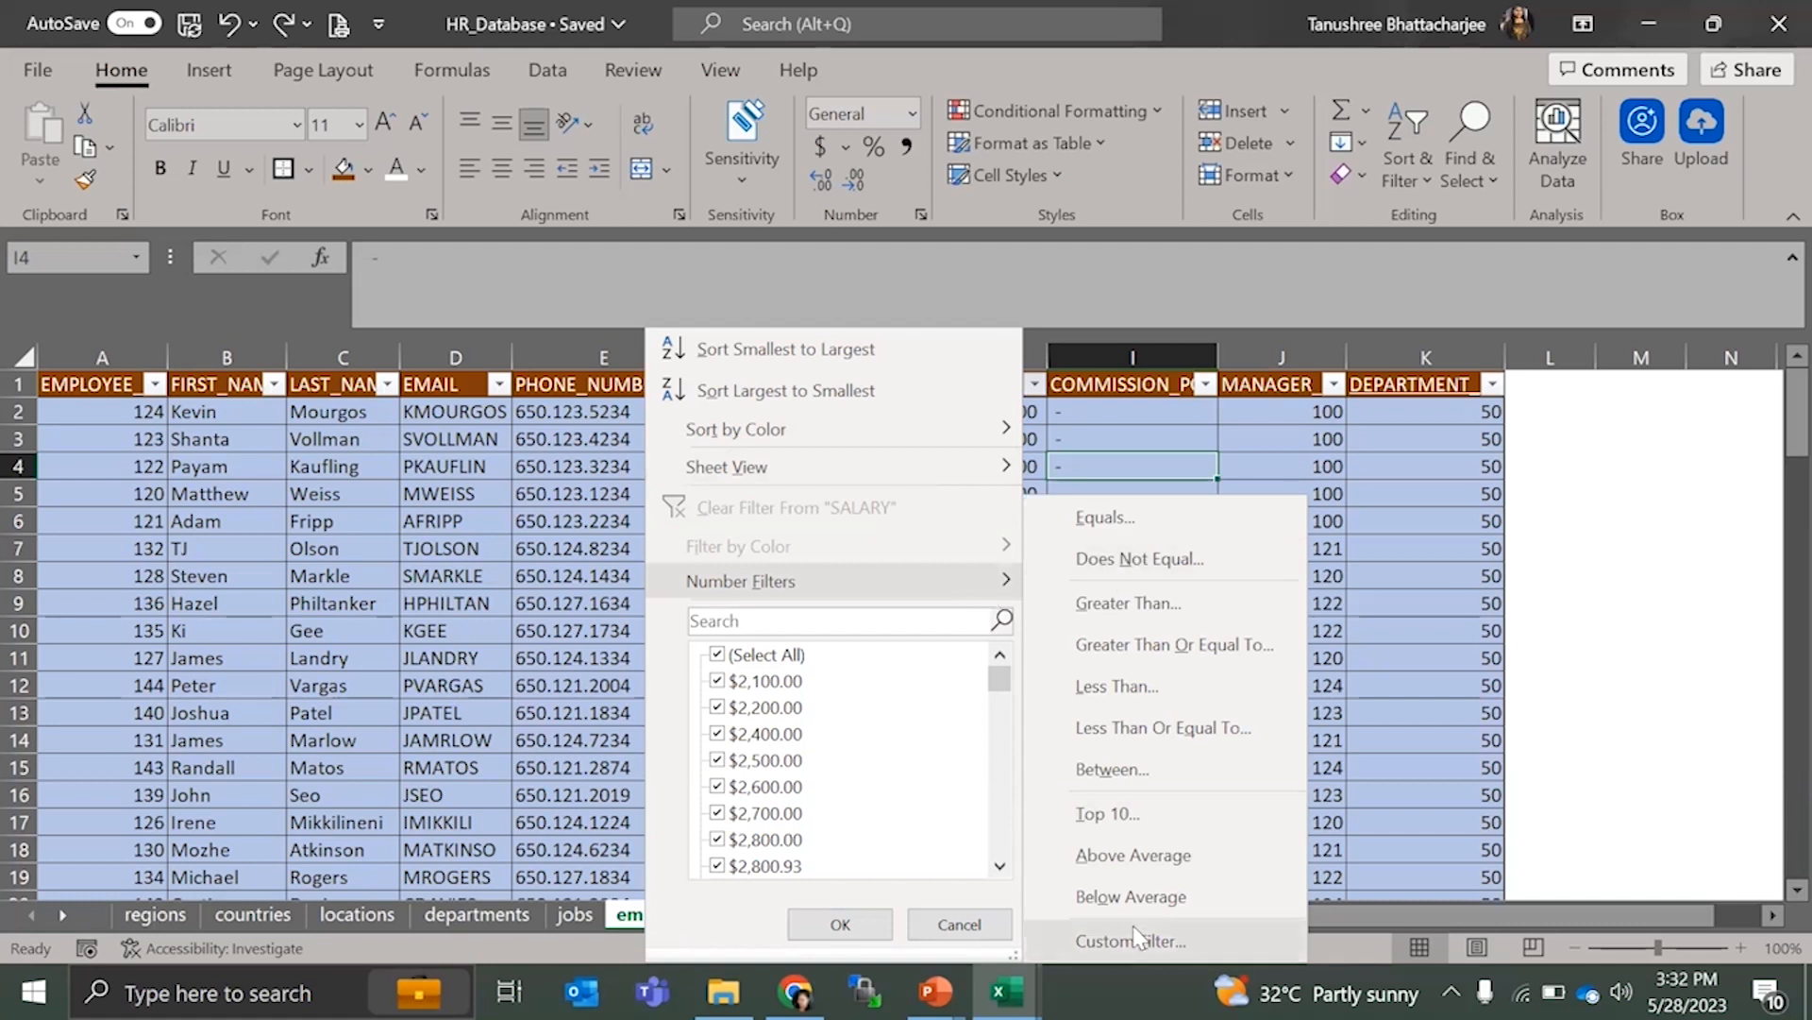
click(1507, 456)
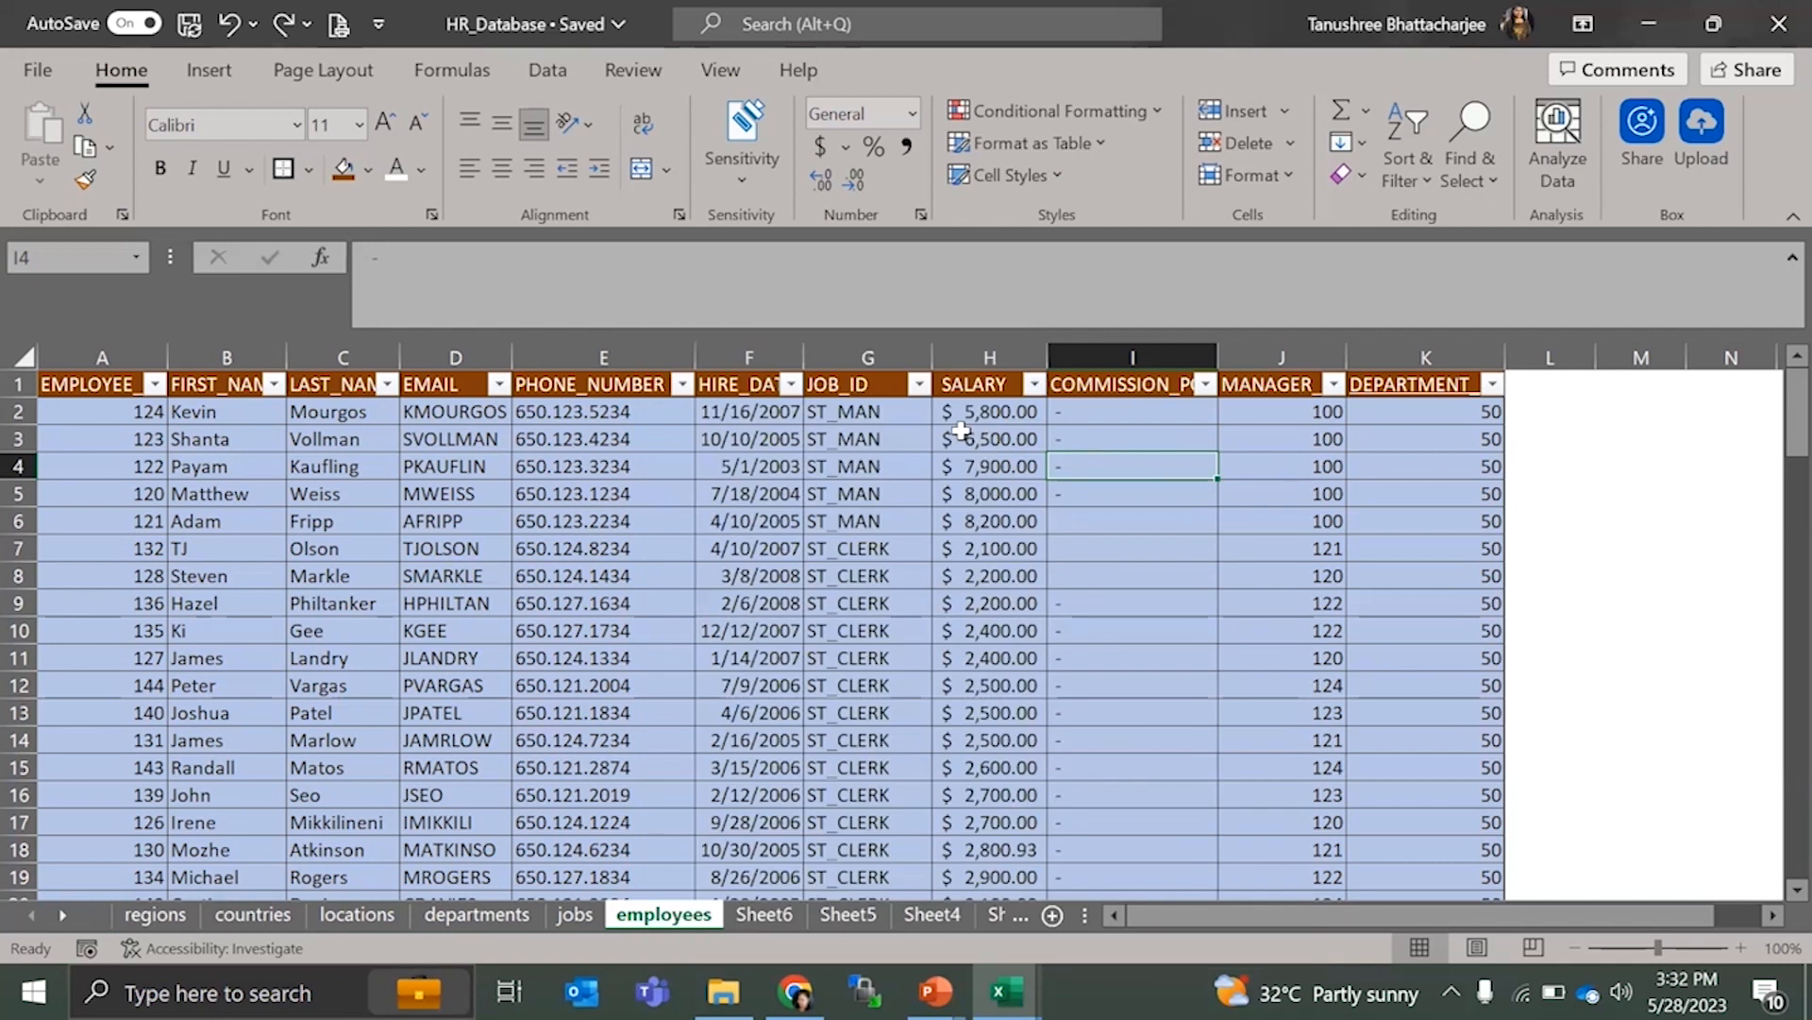
click(886, 387)
click(916, 386)
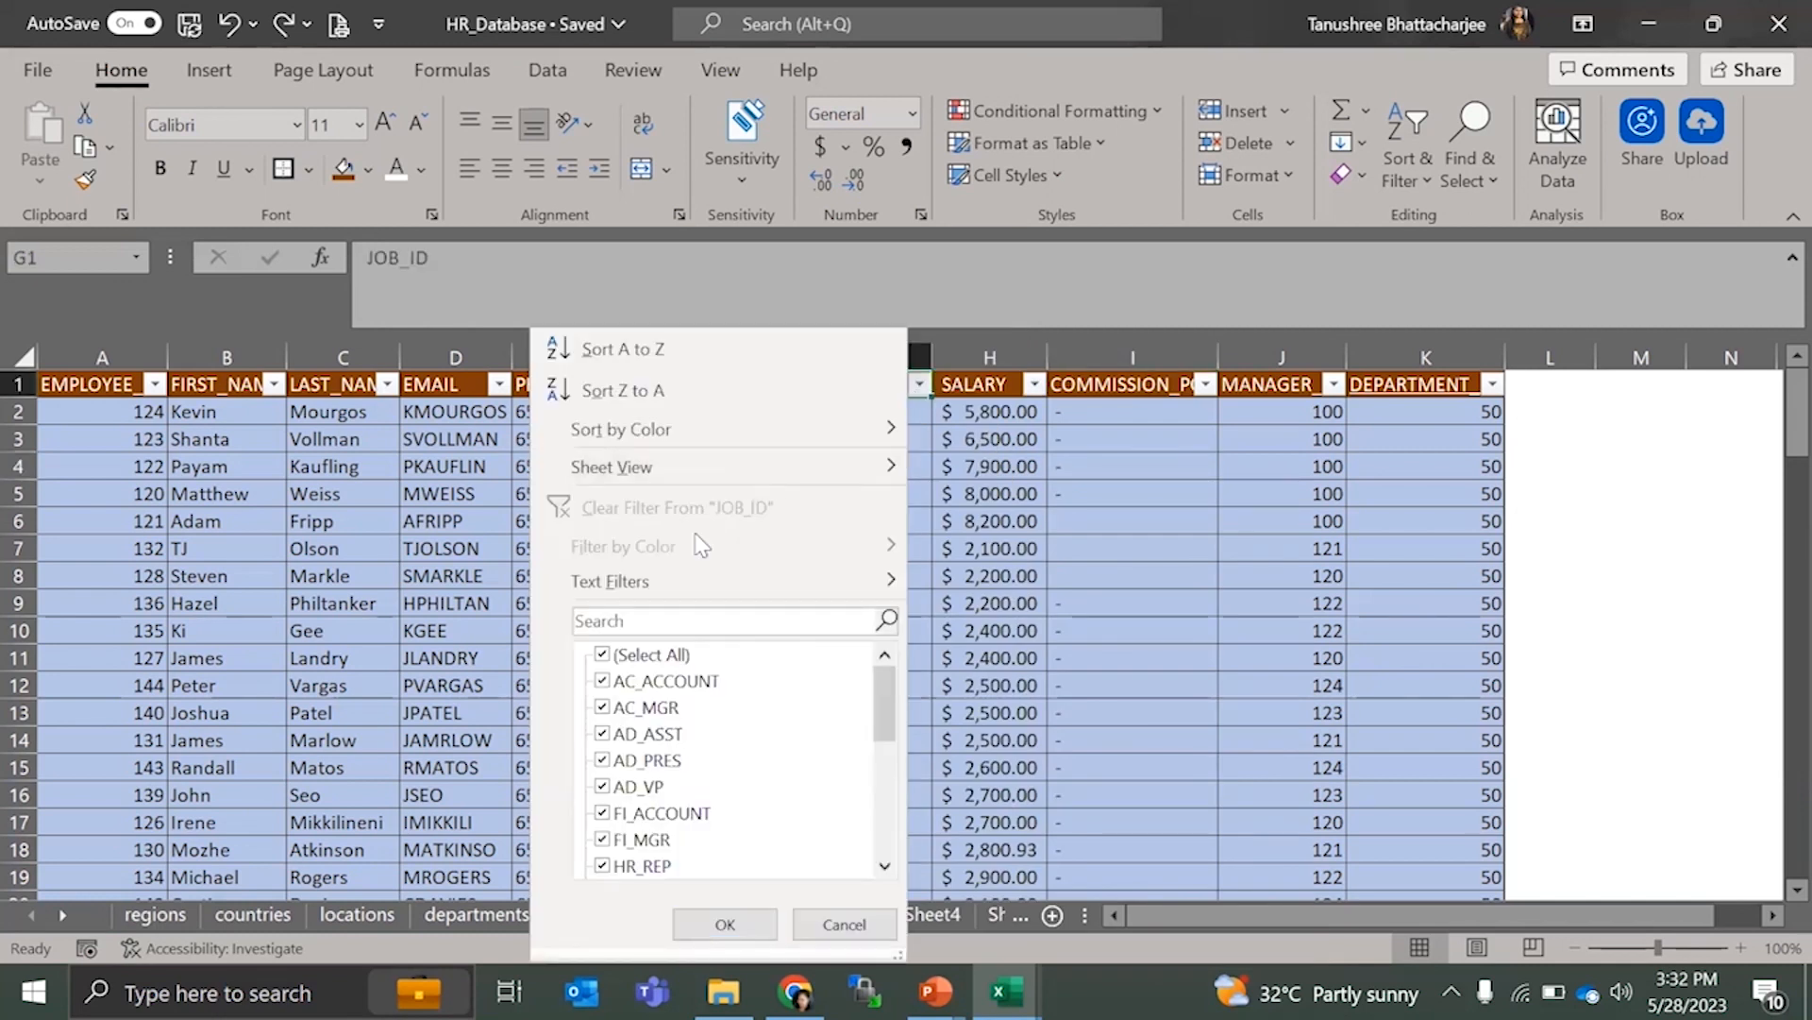
mouse_move(892, 580)
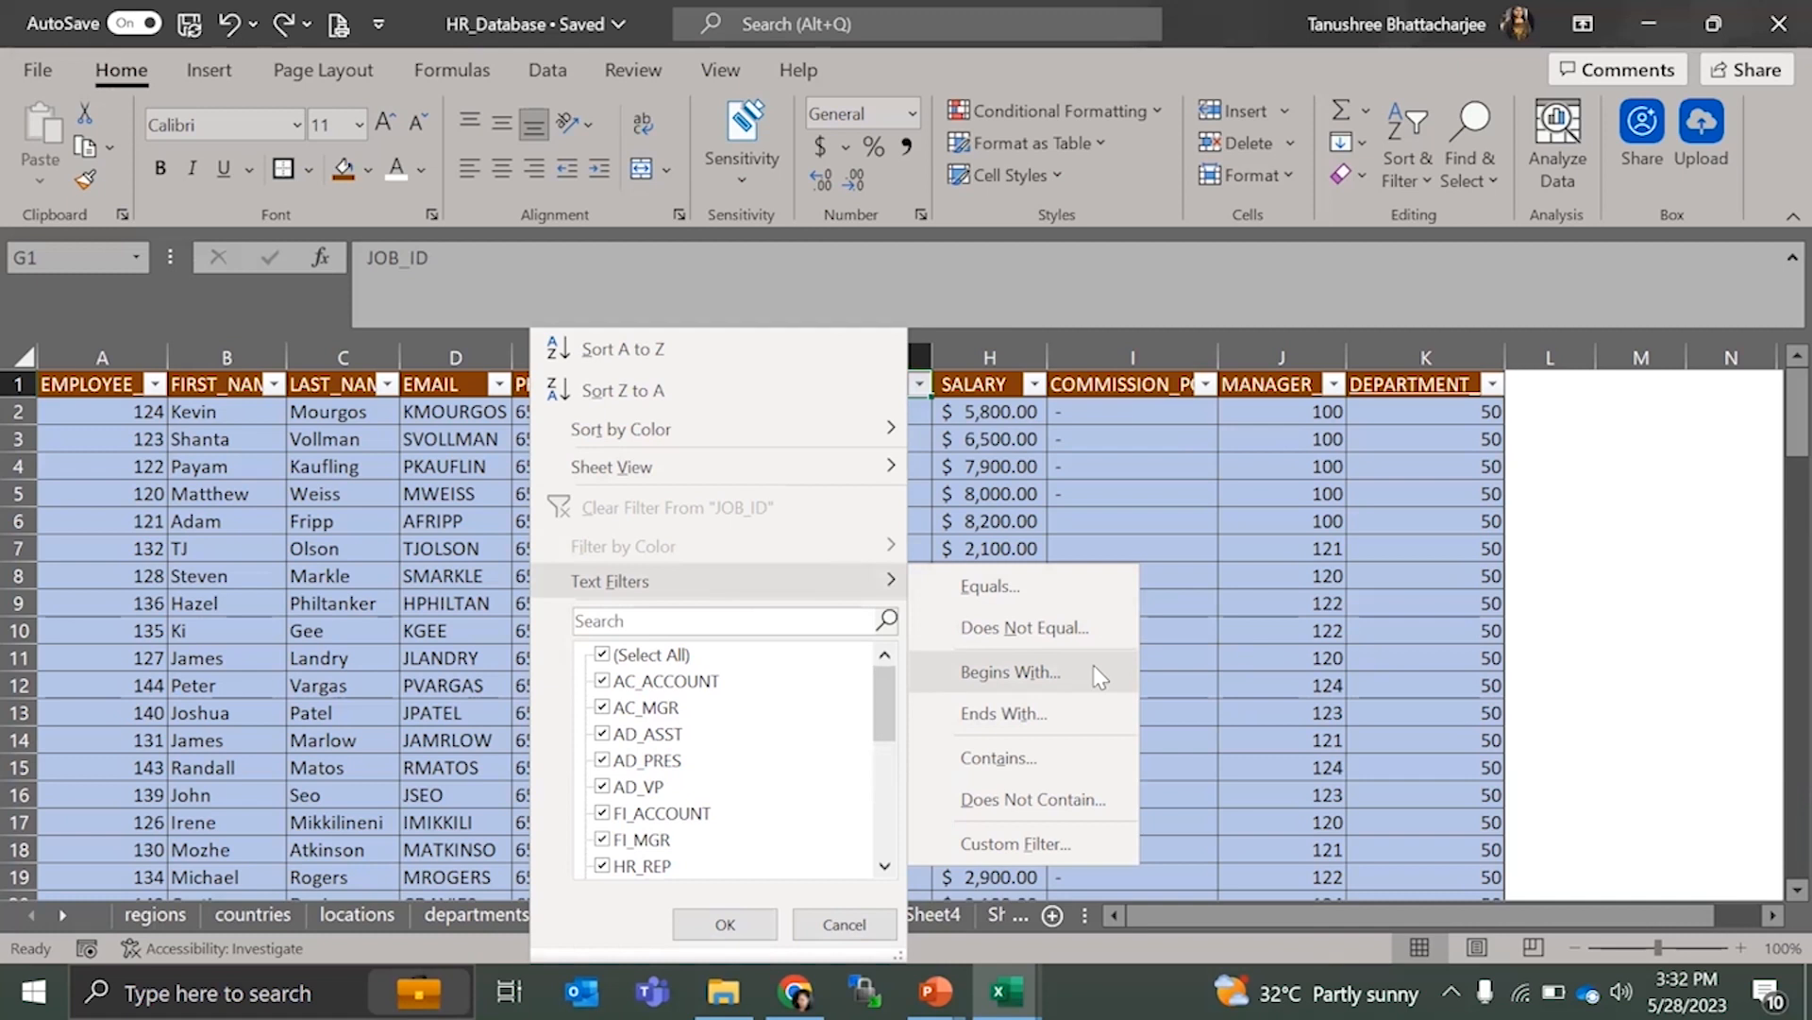
click(1024, 422)
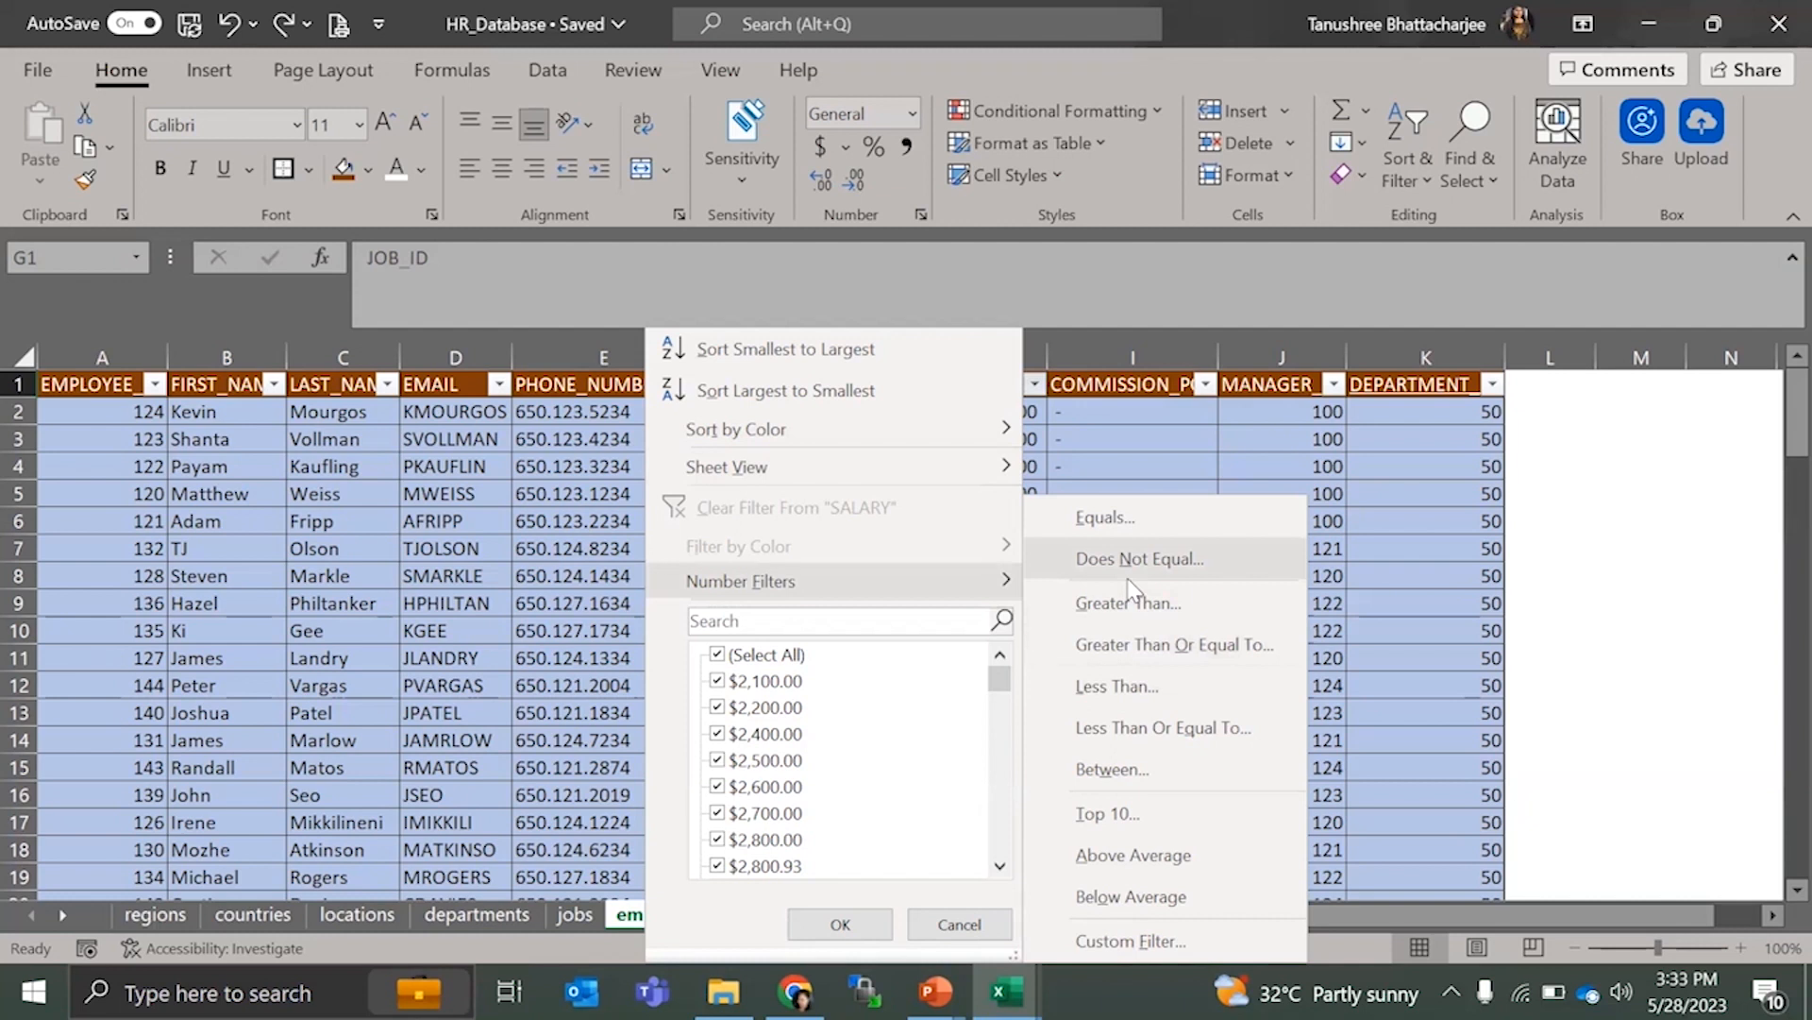
click(1056, 406)
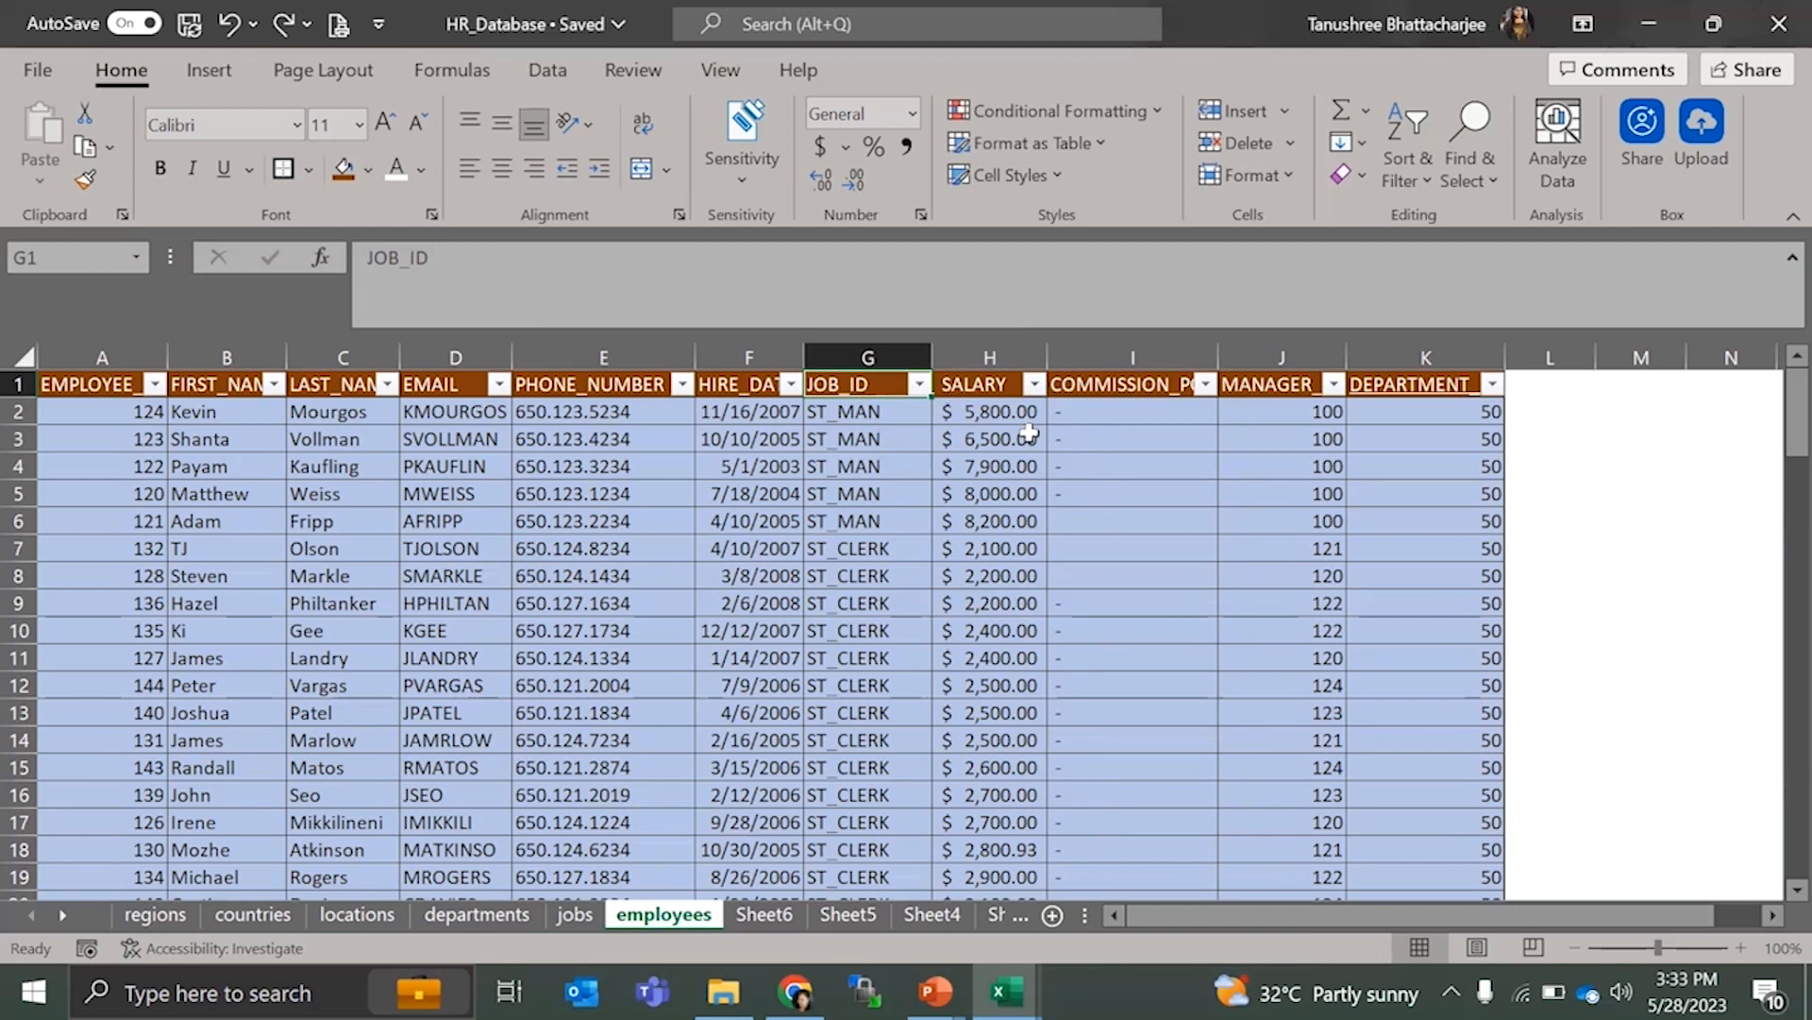
- Check the cell formats in the SALARY and JOB_ID columns, and review the HIRE_DATE column's Date Filters options
click(987, 412)
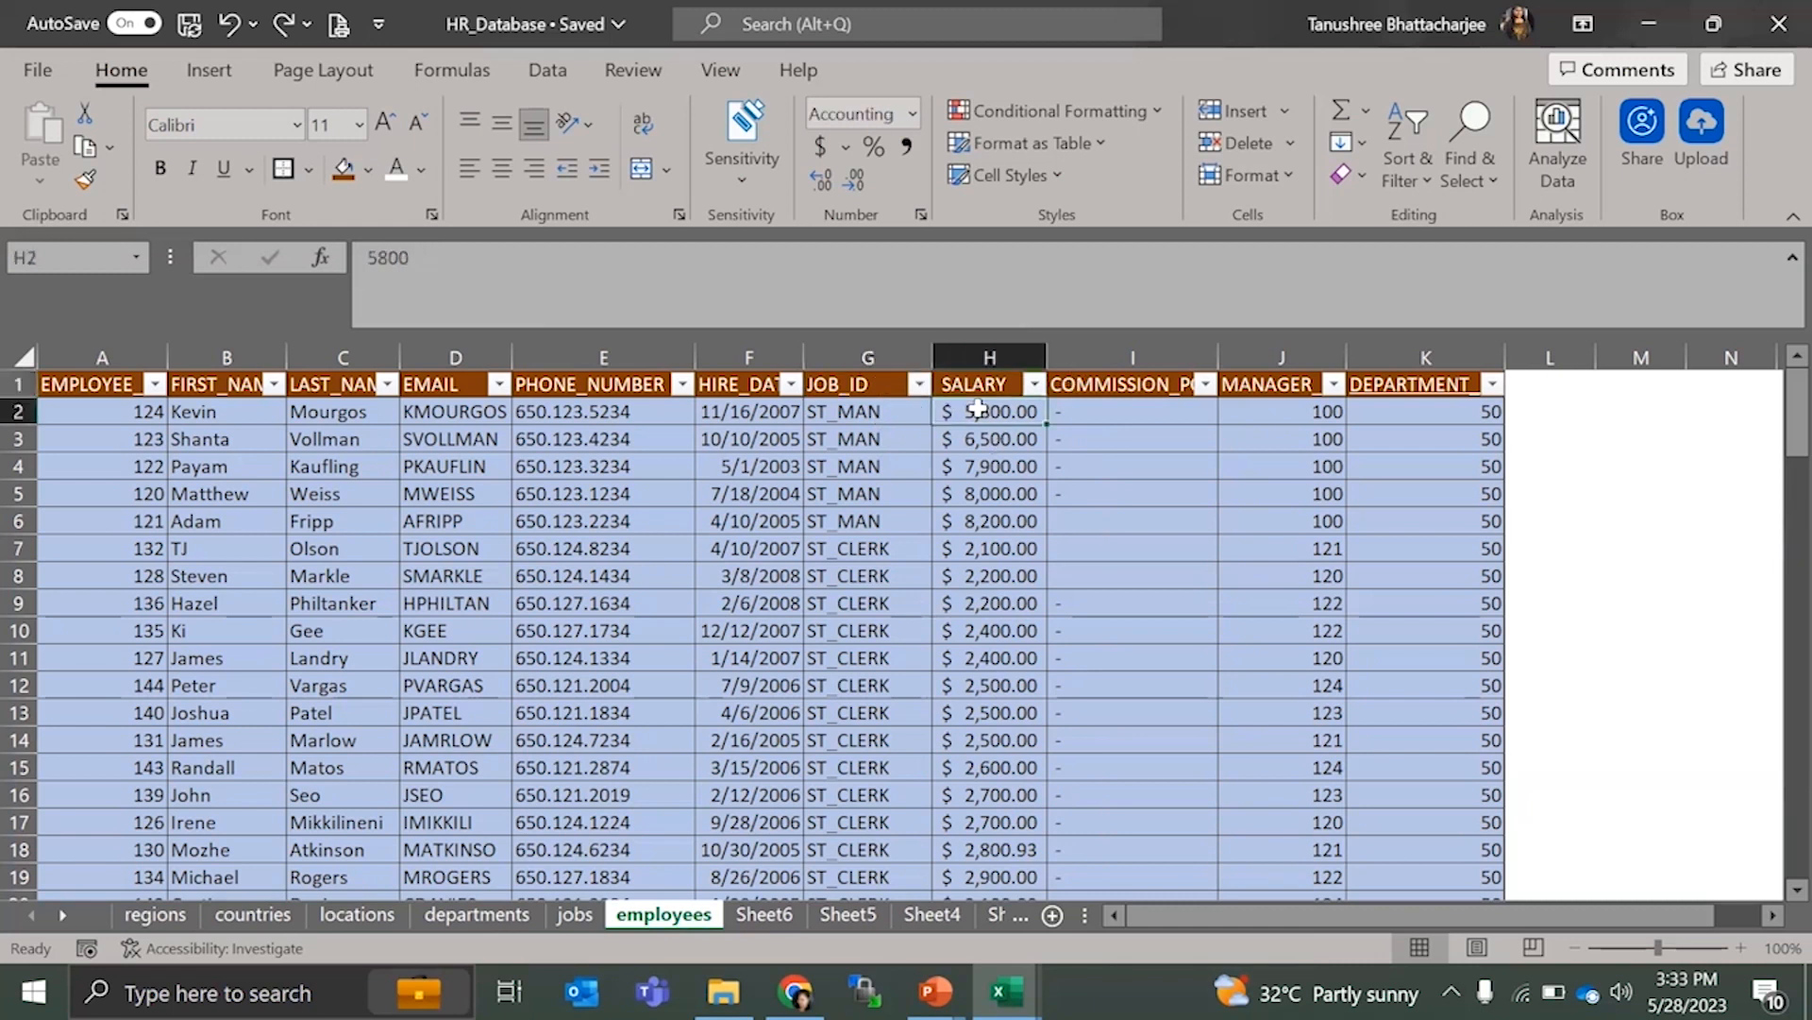
click(810, 422)
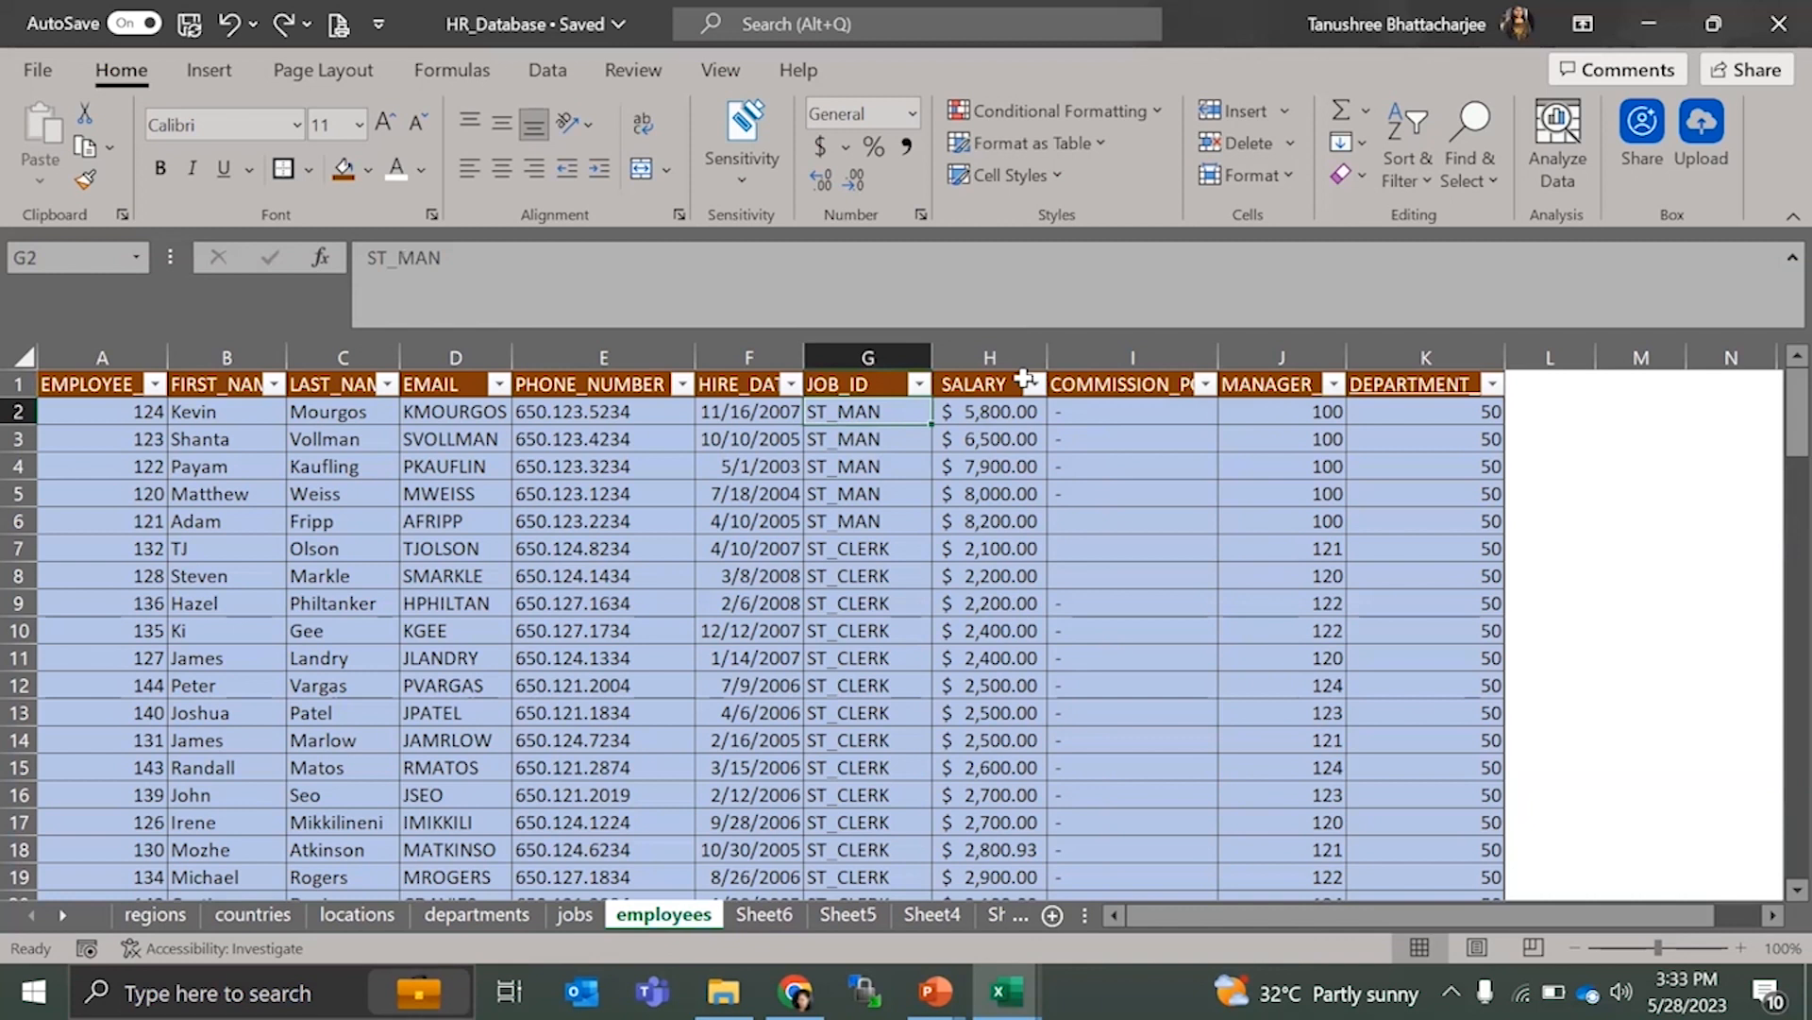
click(958, 389)
click(762, 391)
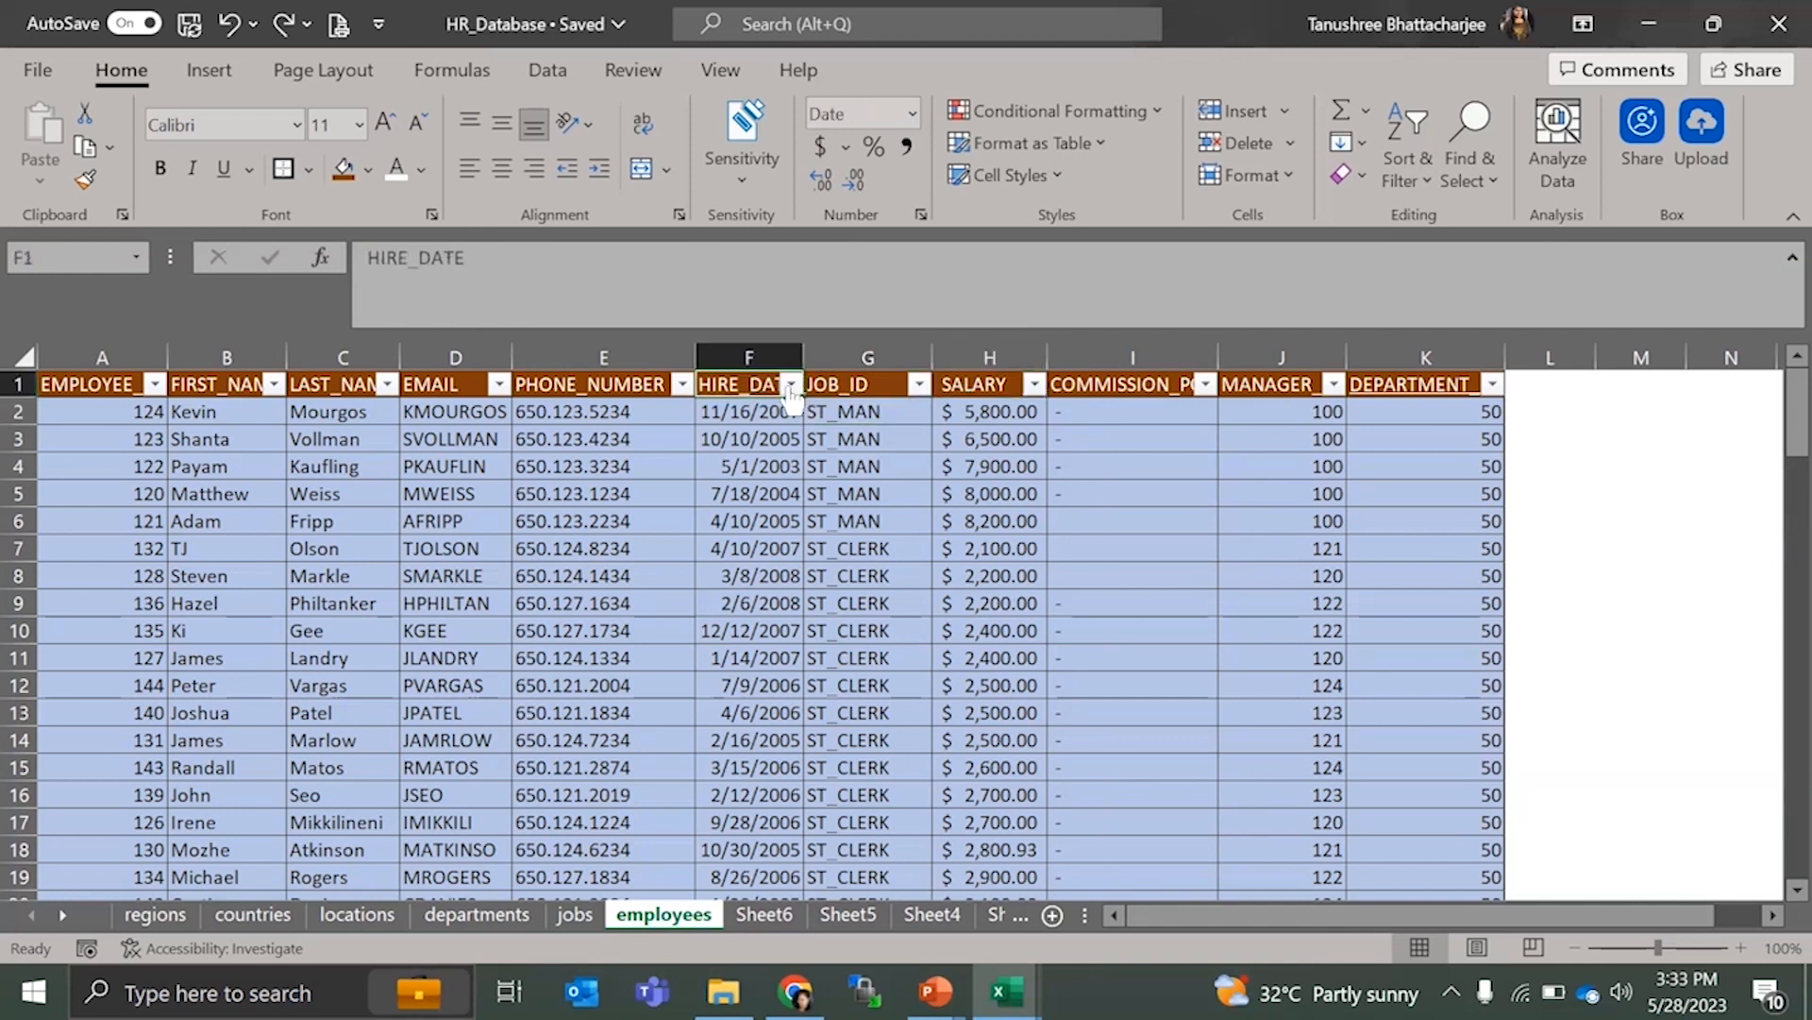
click(791, 387)
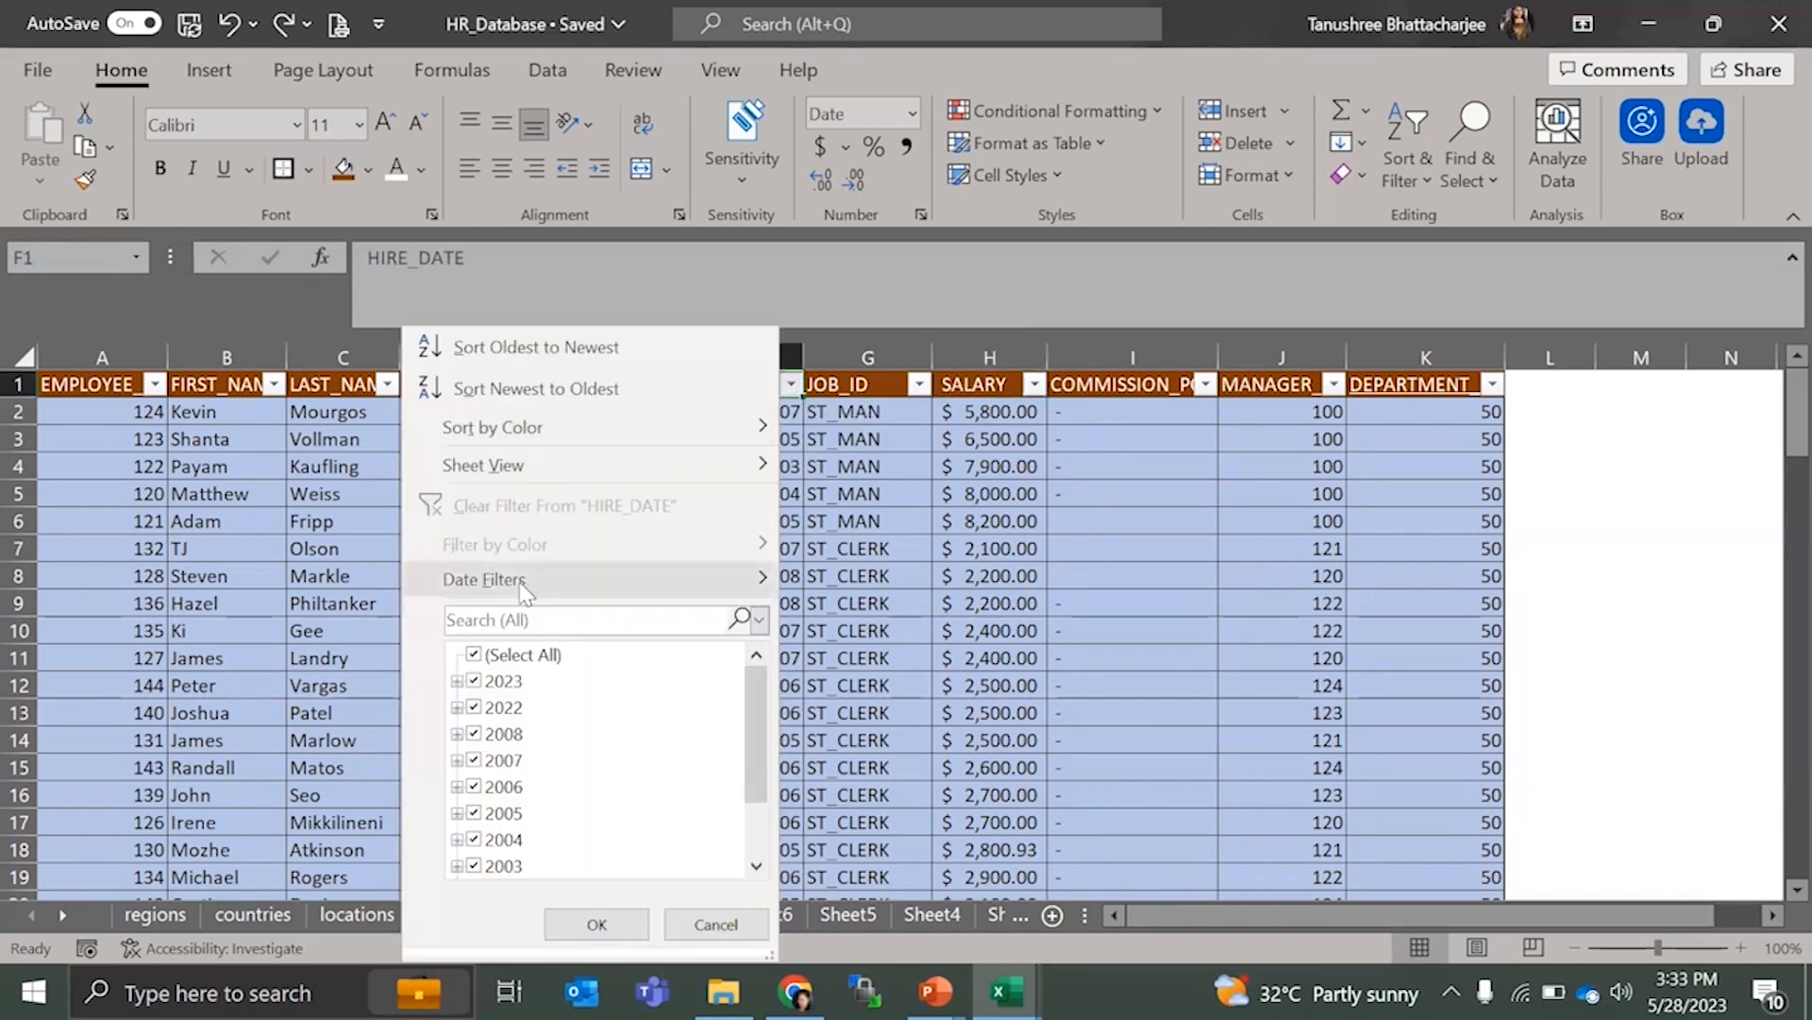
mouse_move(440, 587)
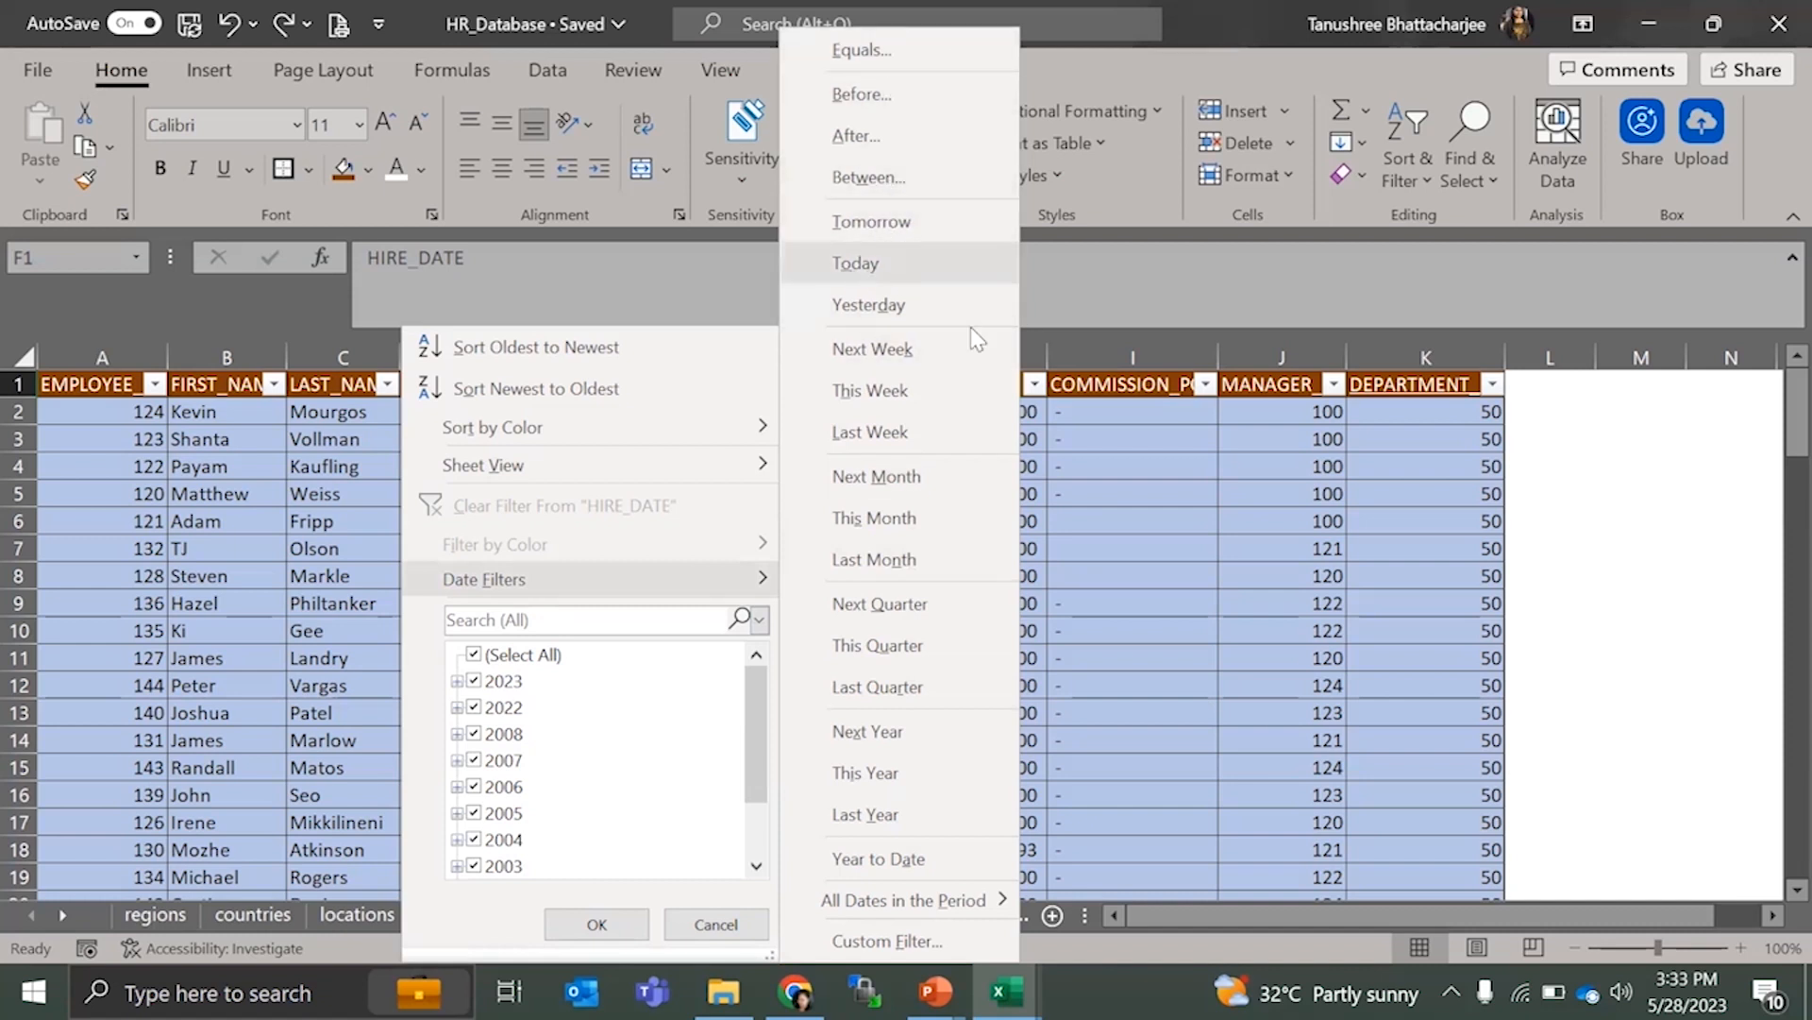
click(1108, 404)
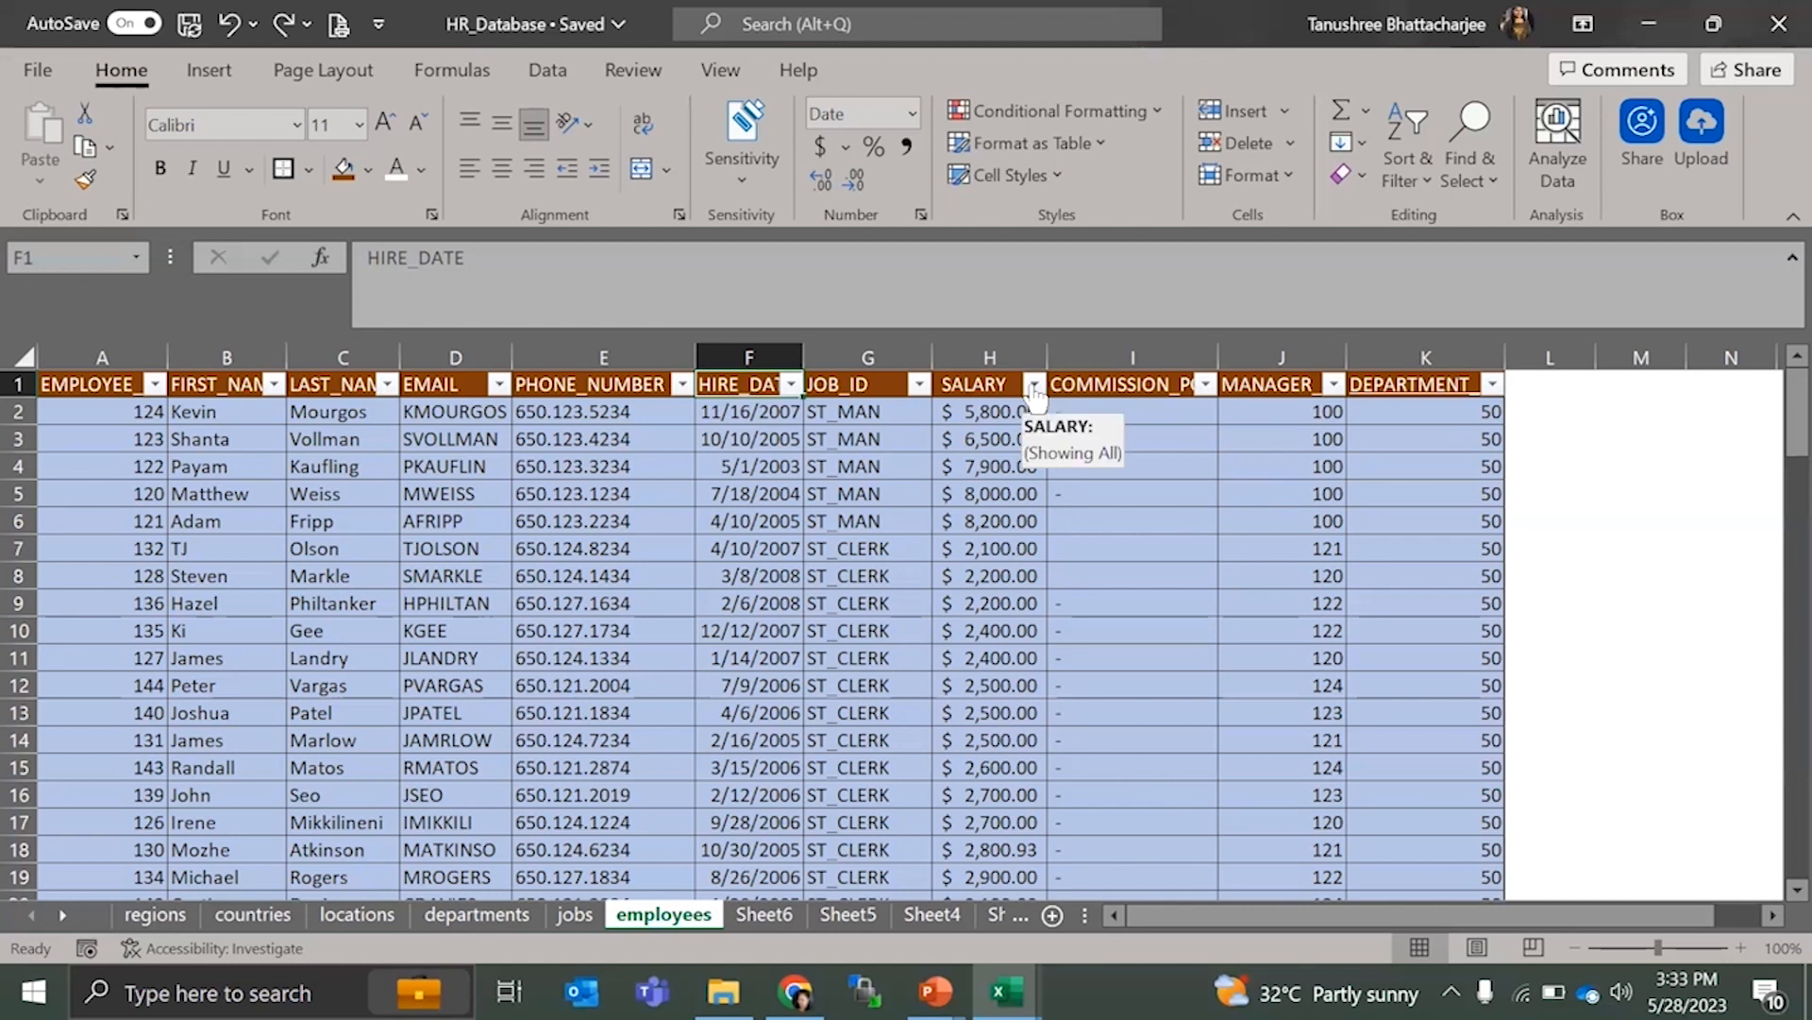
click(791, 384)
key(Escape)
click(920, 385)
click(920, 385)
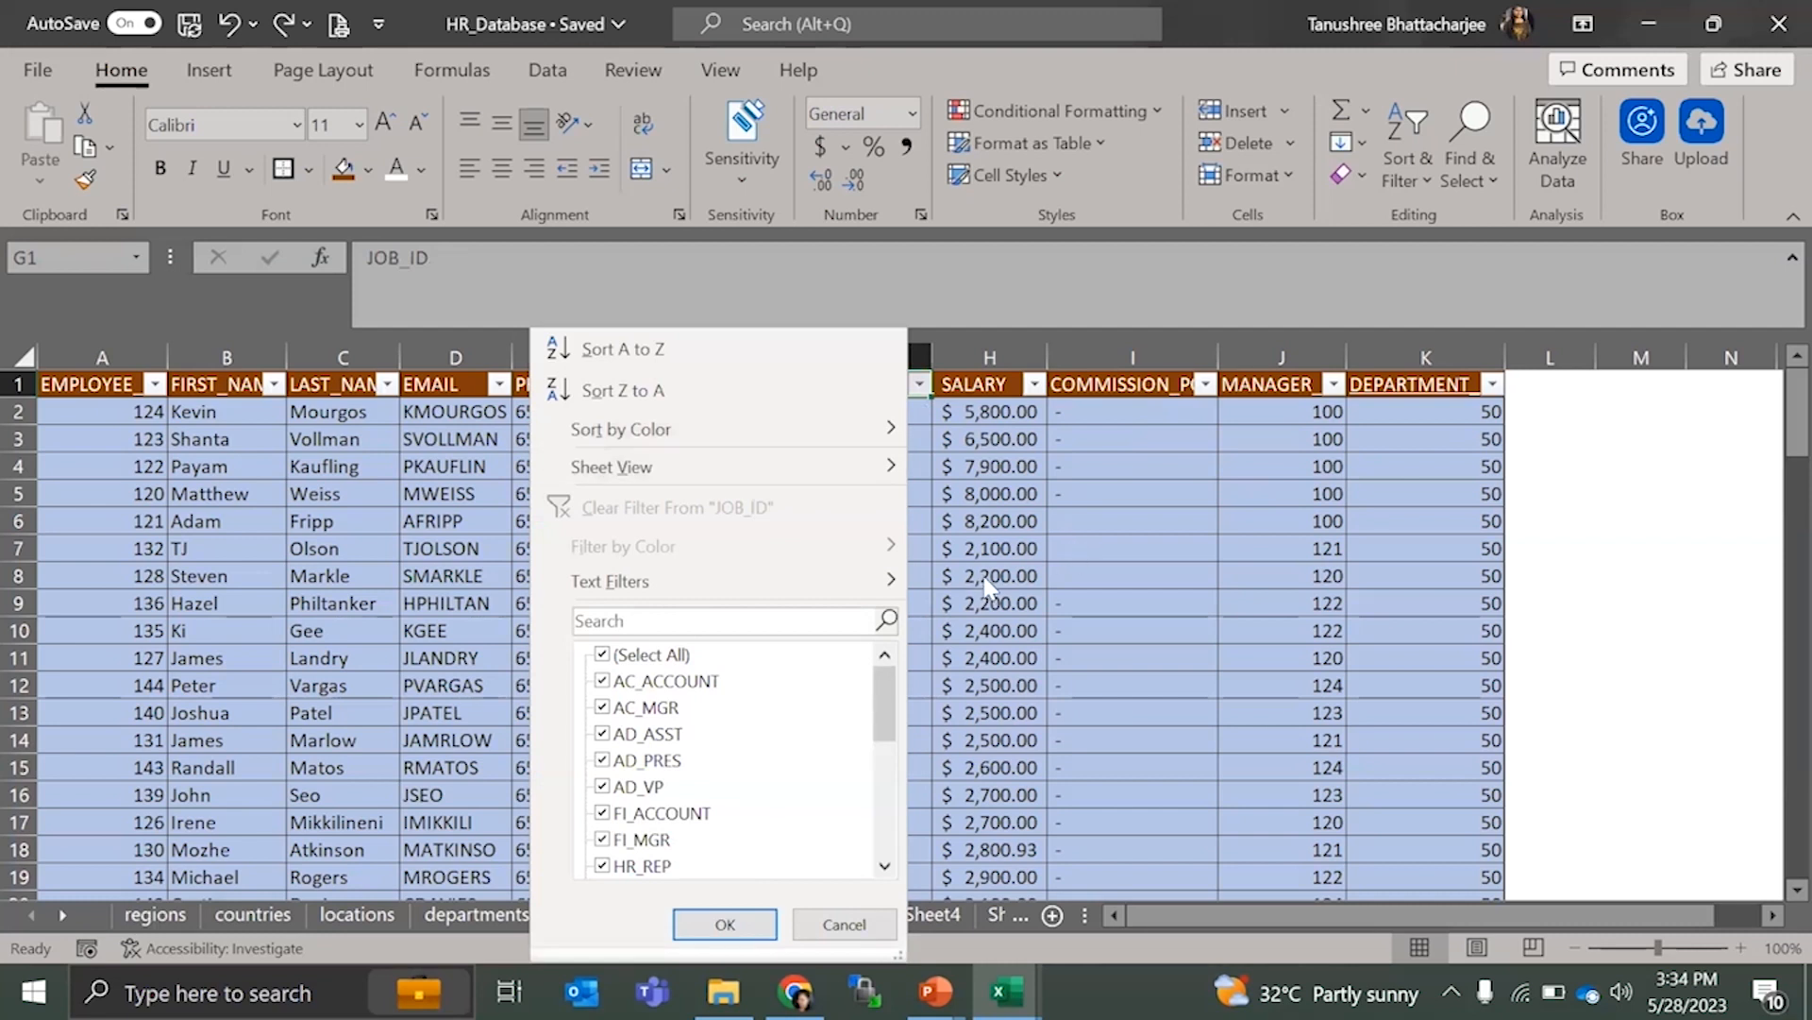
key(Escape)
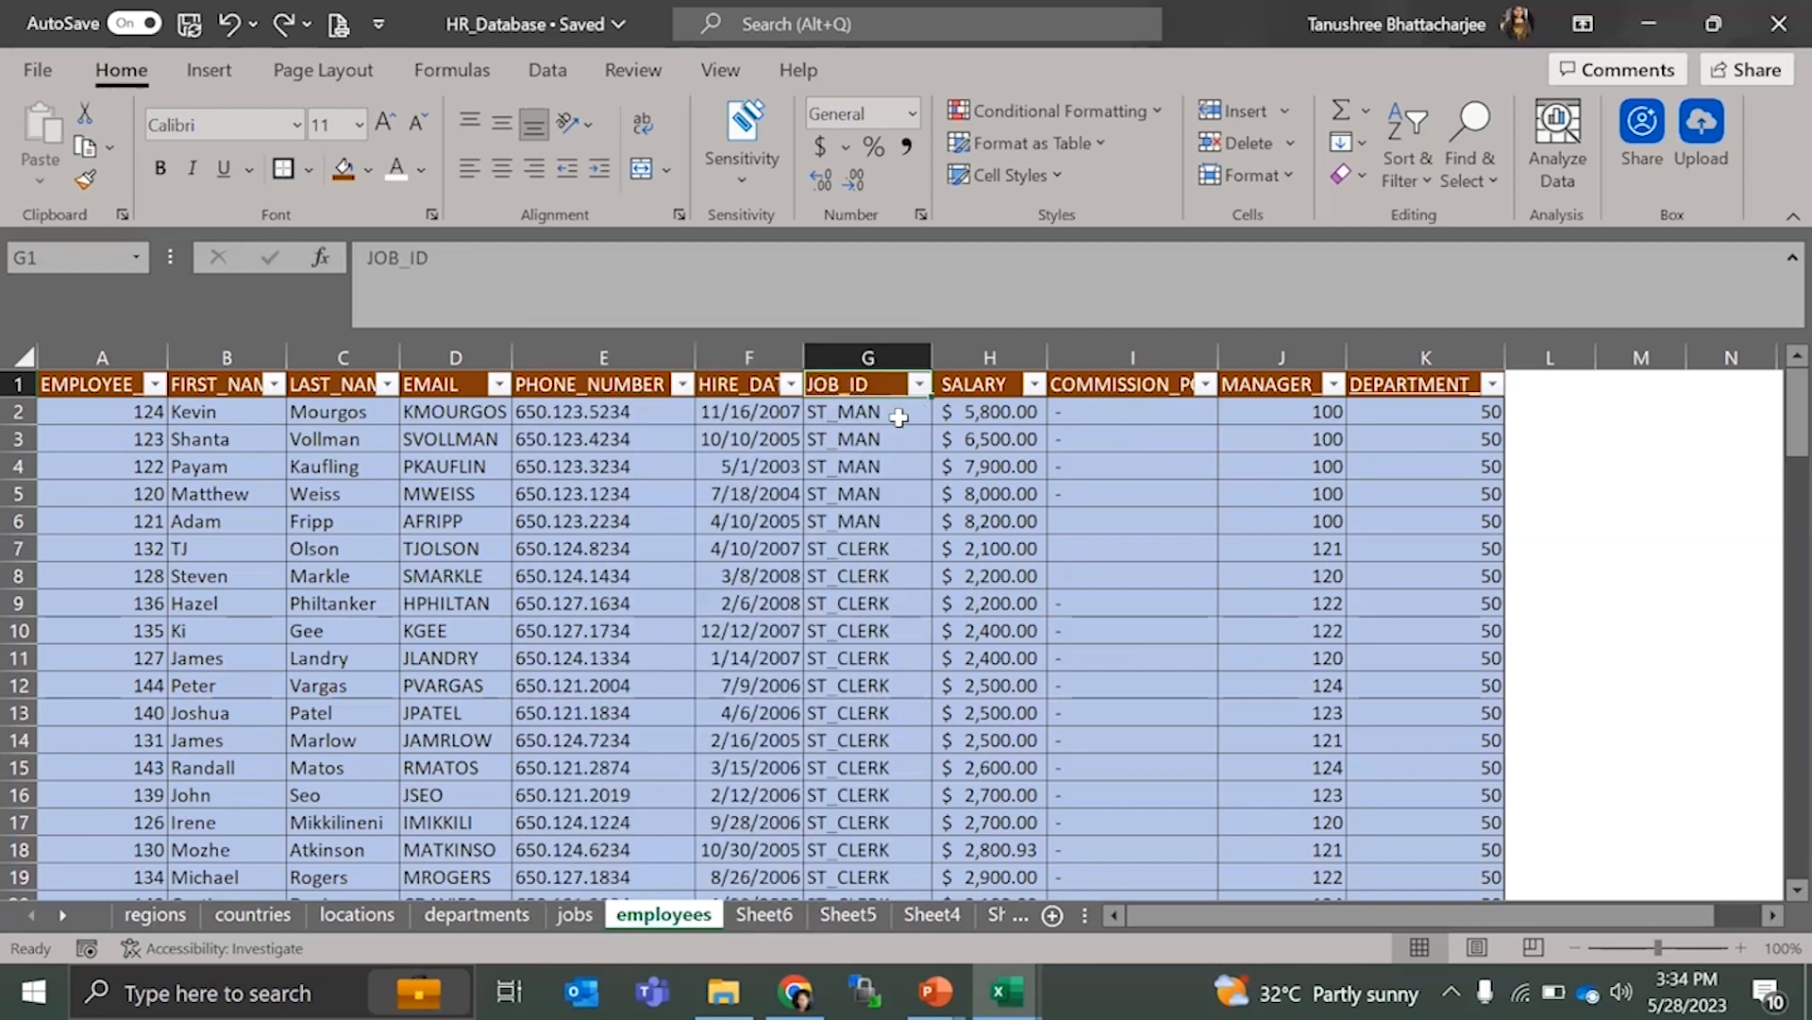
- Filter the JOB_ID column with a text filter for values that begin with ST
click(918, 384)
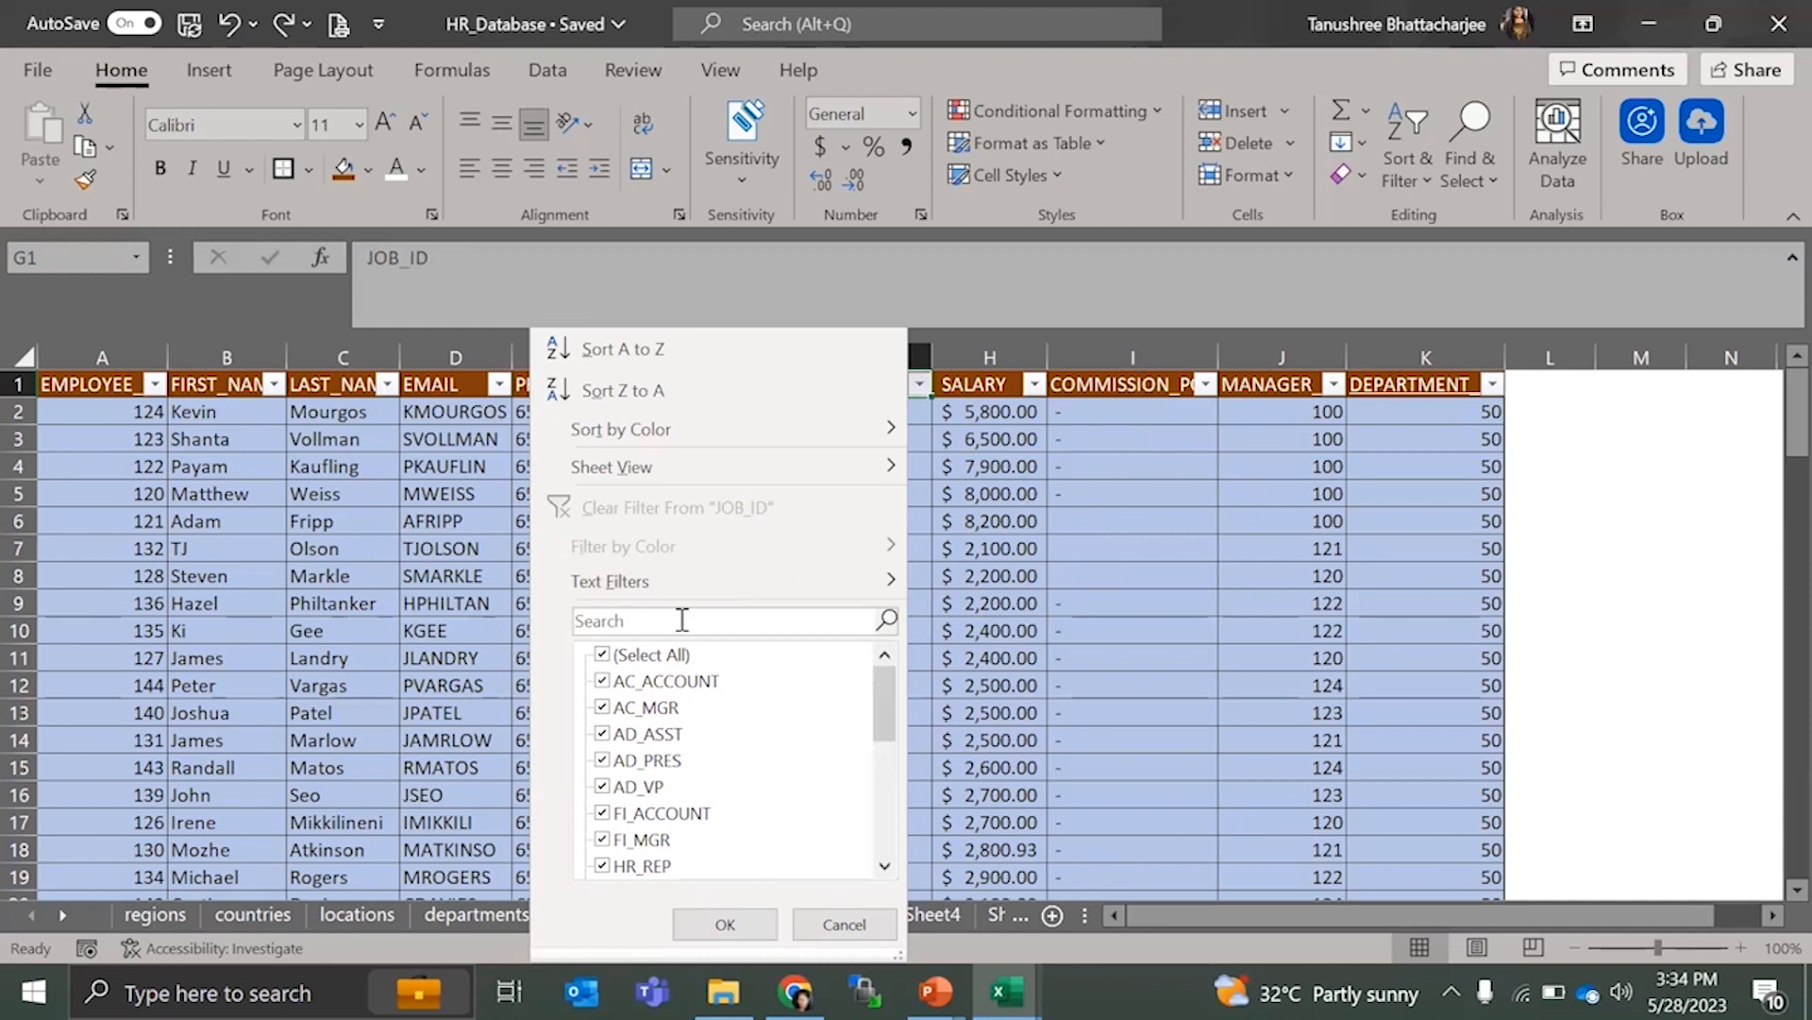
mouse_move(805, 579)
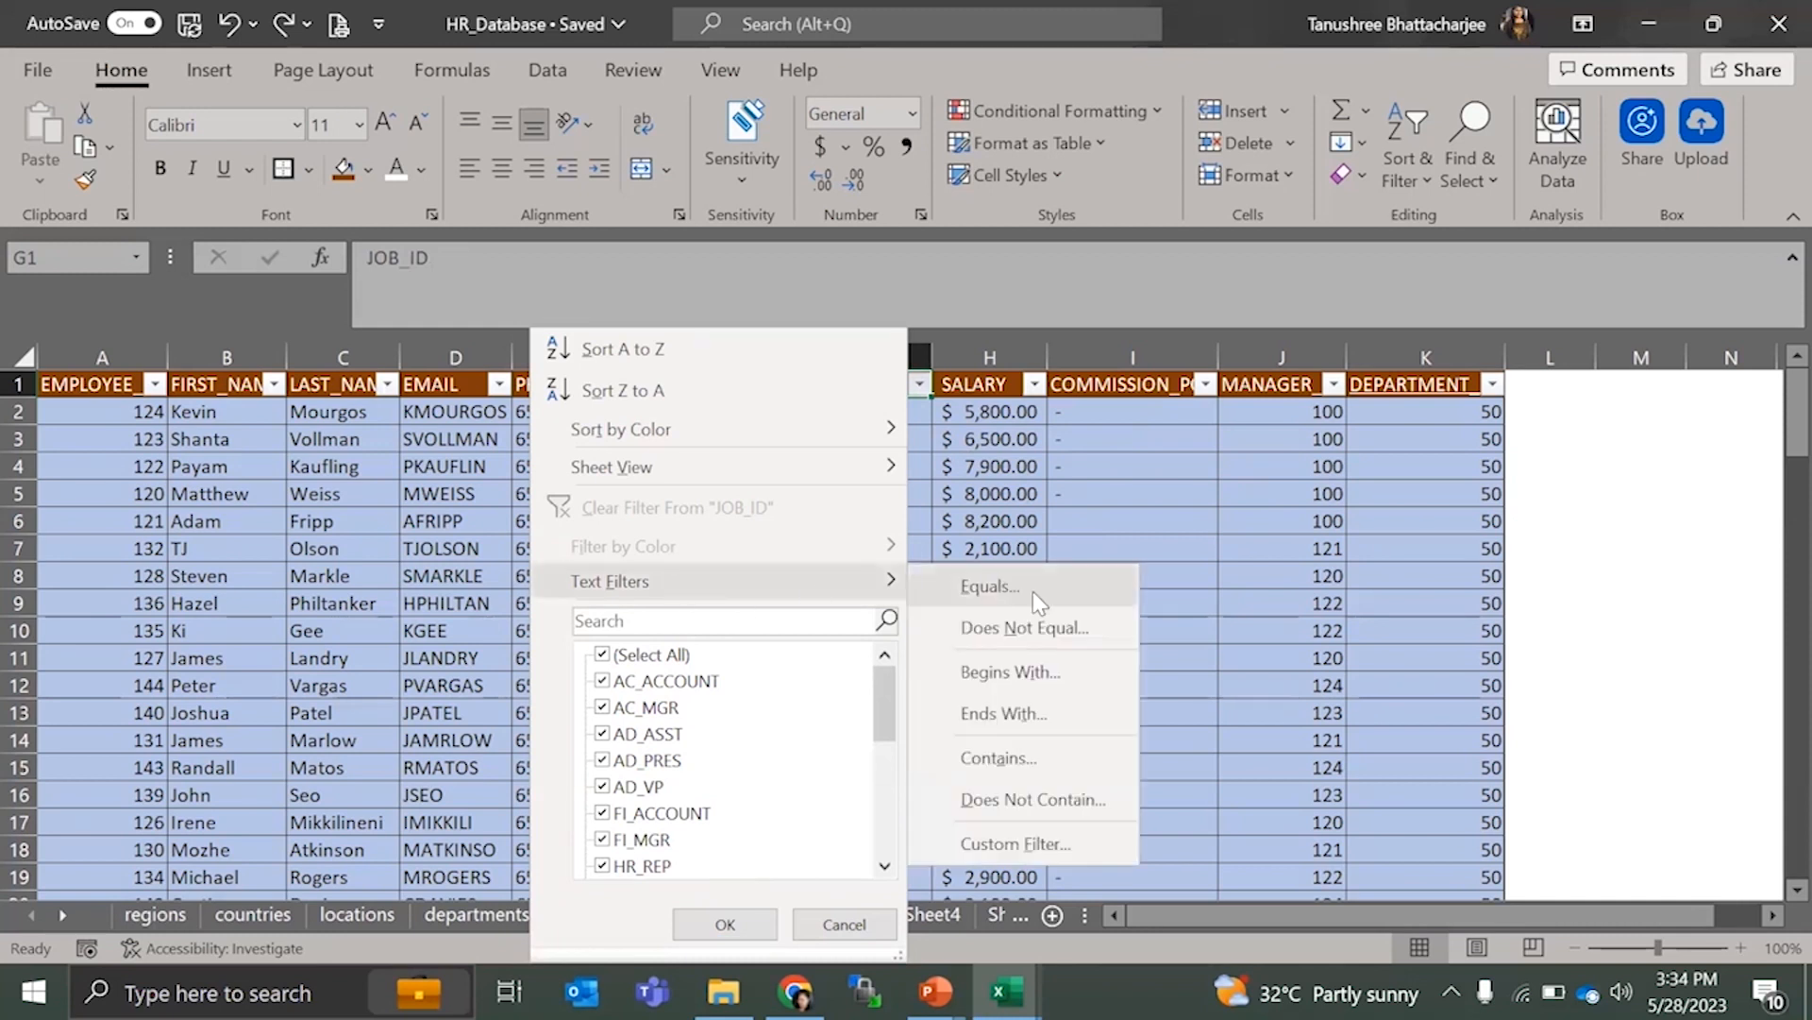
click(1015, 672)
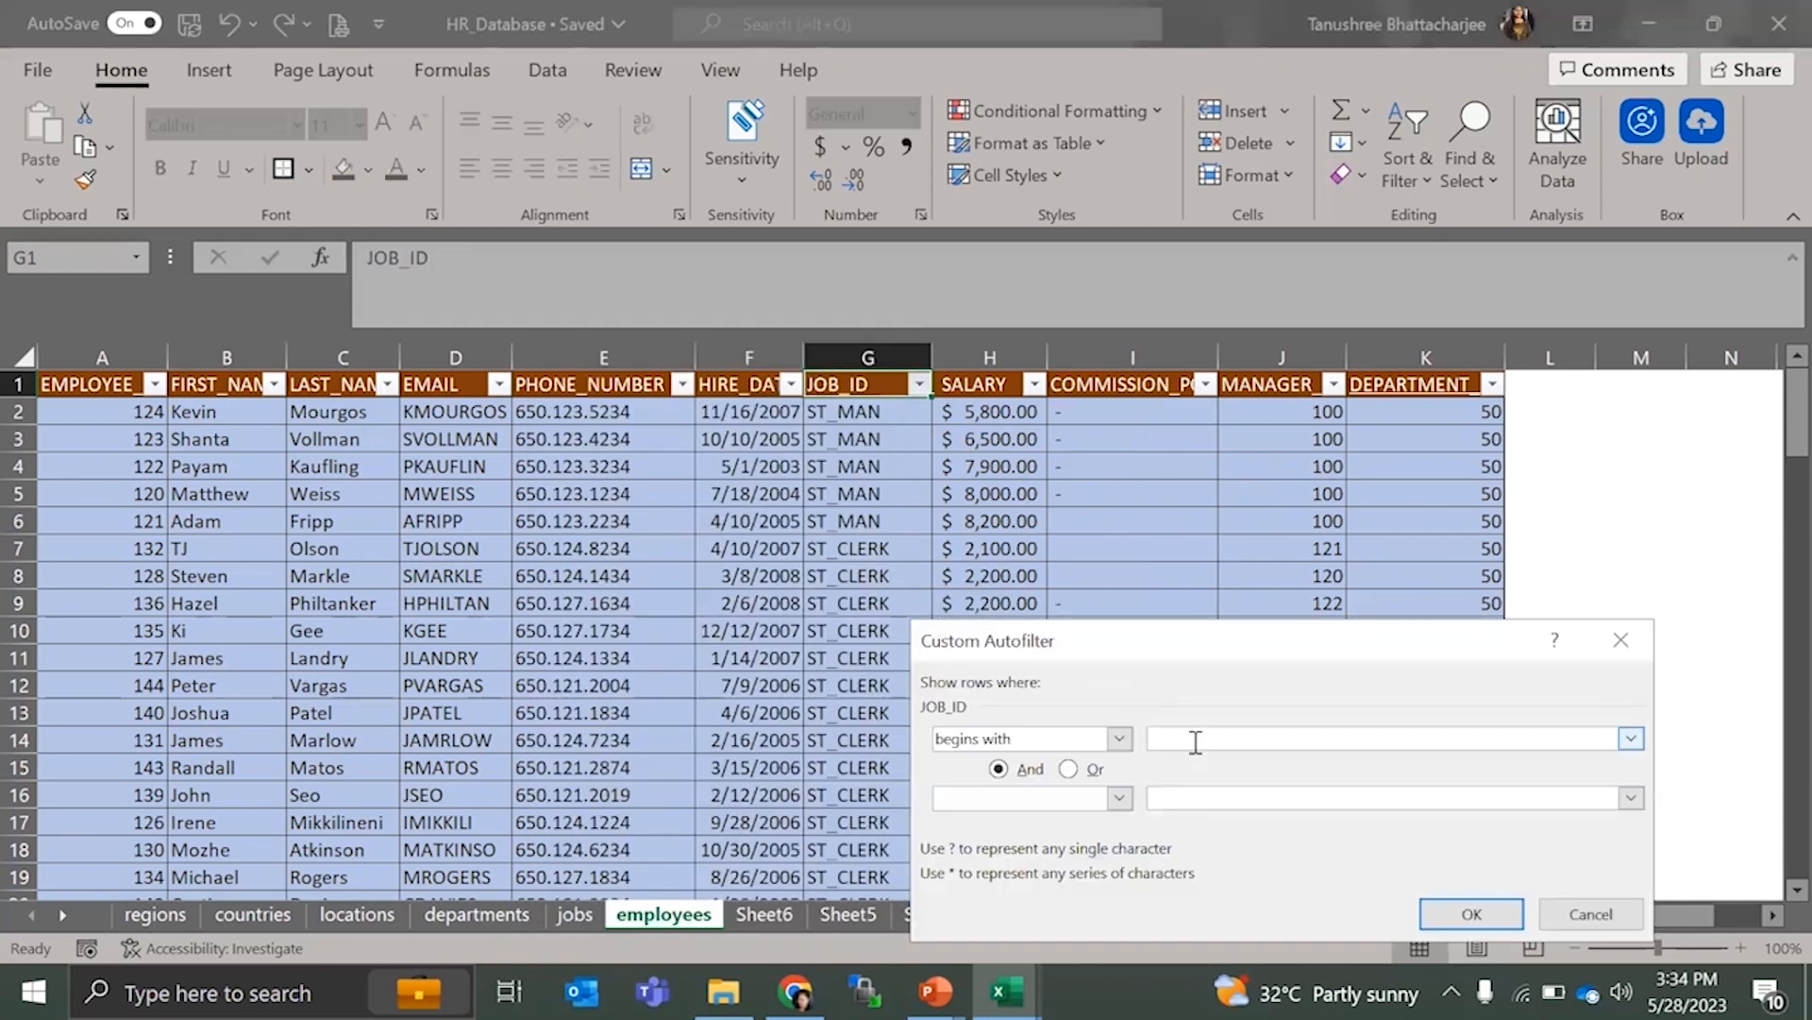
text(ST)
click(1473, 913)
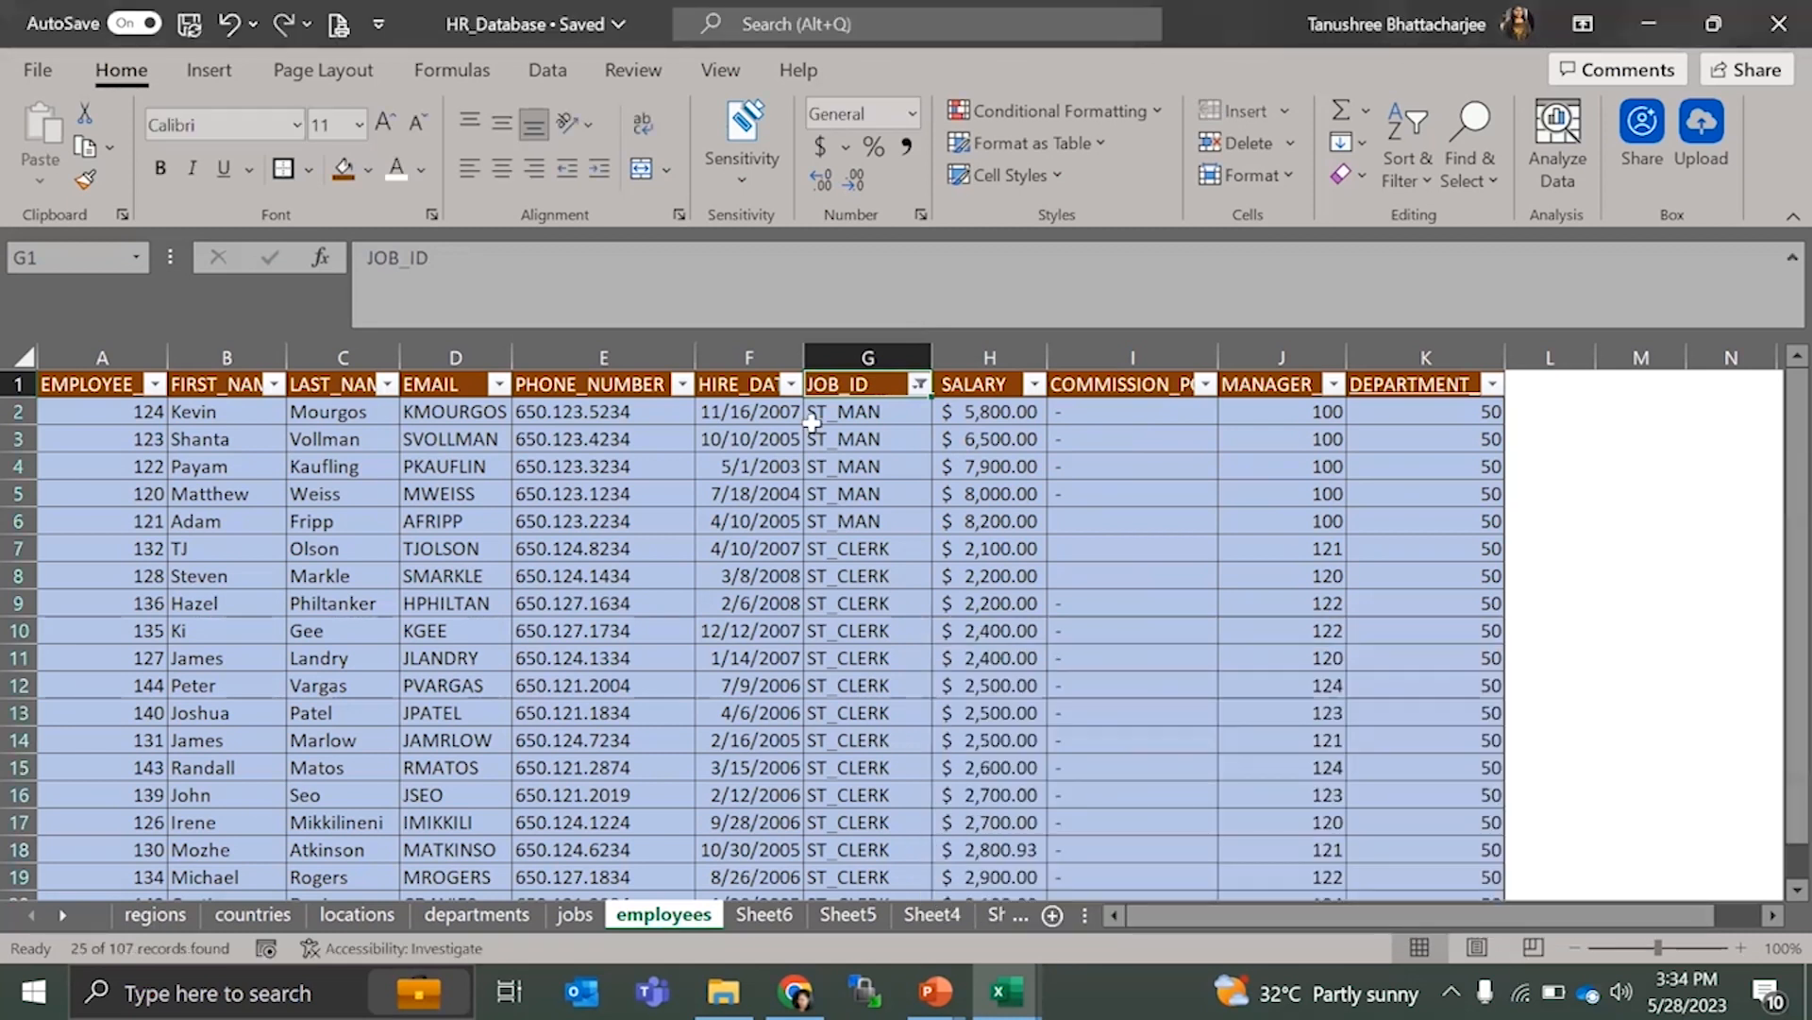
- Review the filtered employee rows, and reset the header filters so that no filter is applied
scroll(1050, 481, down, 7)
scroll(1049, 481, up, 7)
key(ctrl+shift+l)
key(ctrl+shift+l)
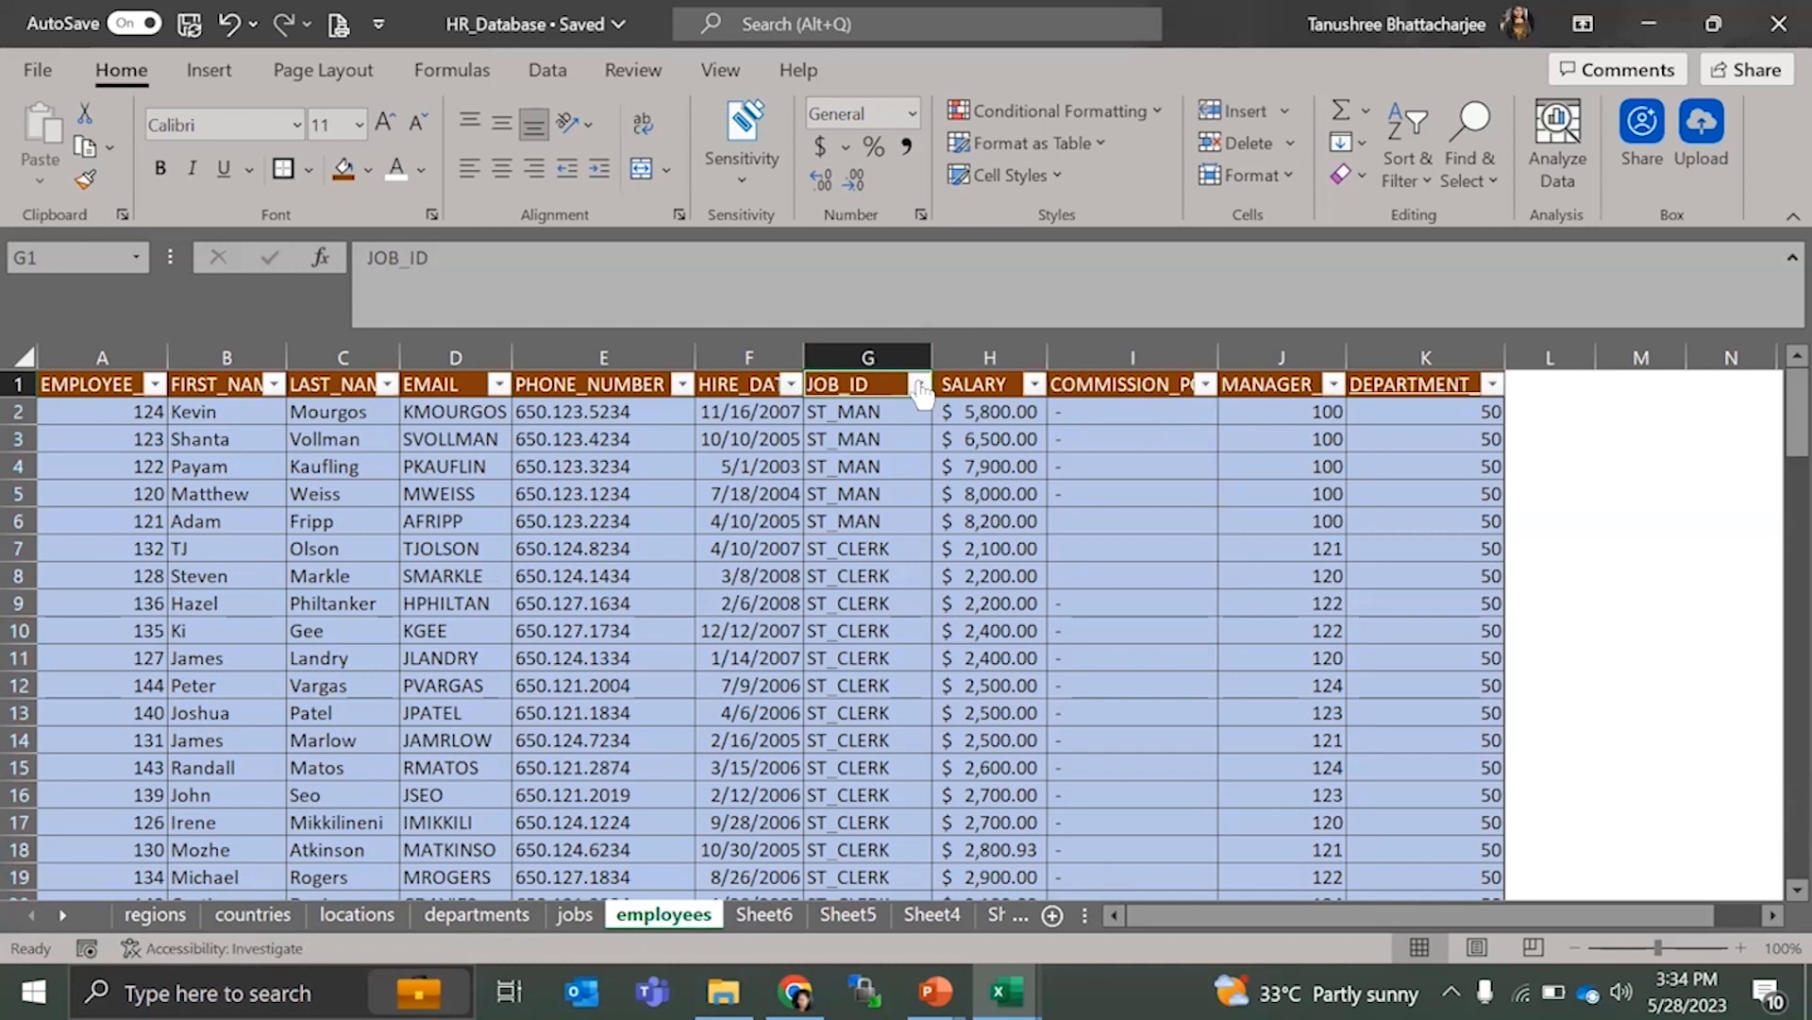
- Filter the SALARY column for values greater than or equal to 6000, and undo that filter
click(982, 404)
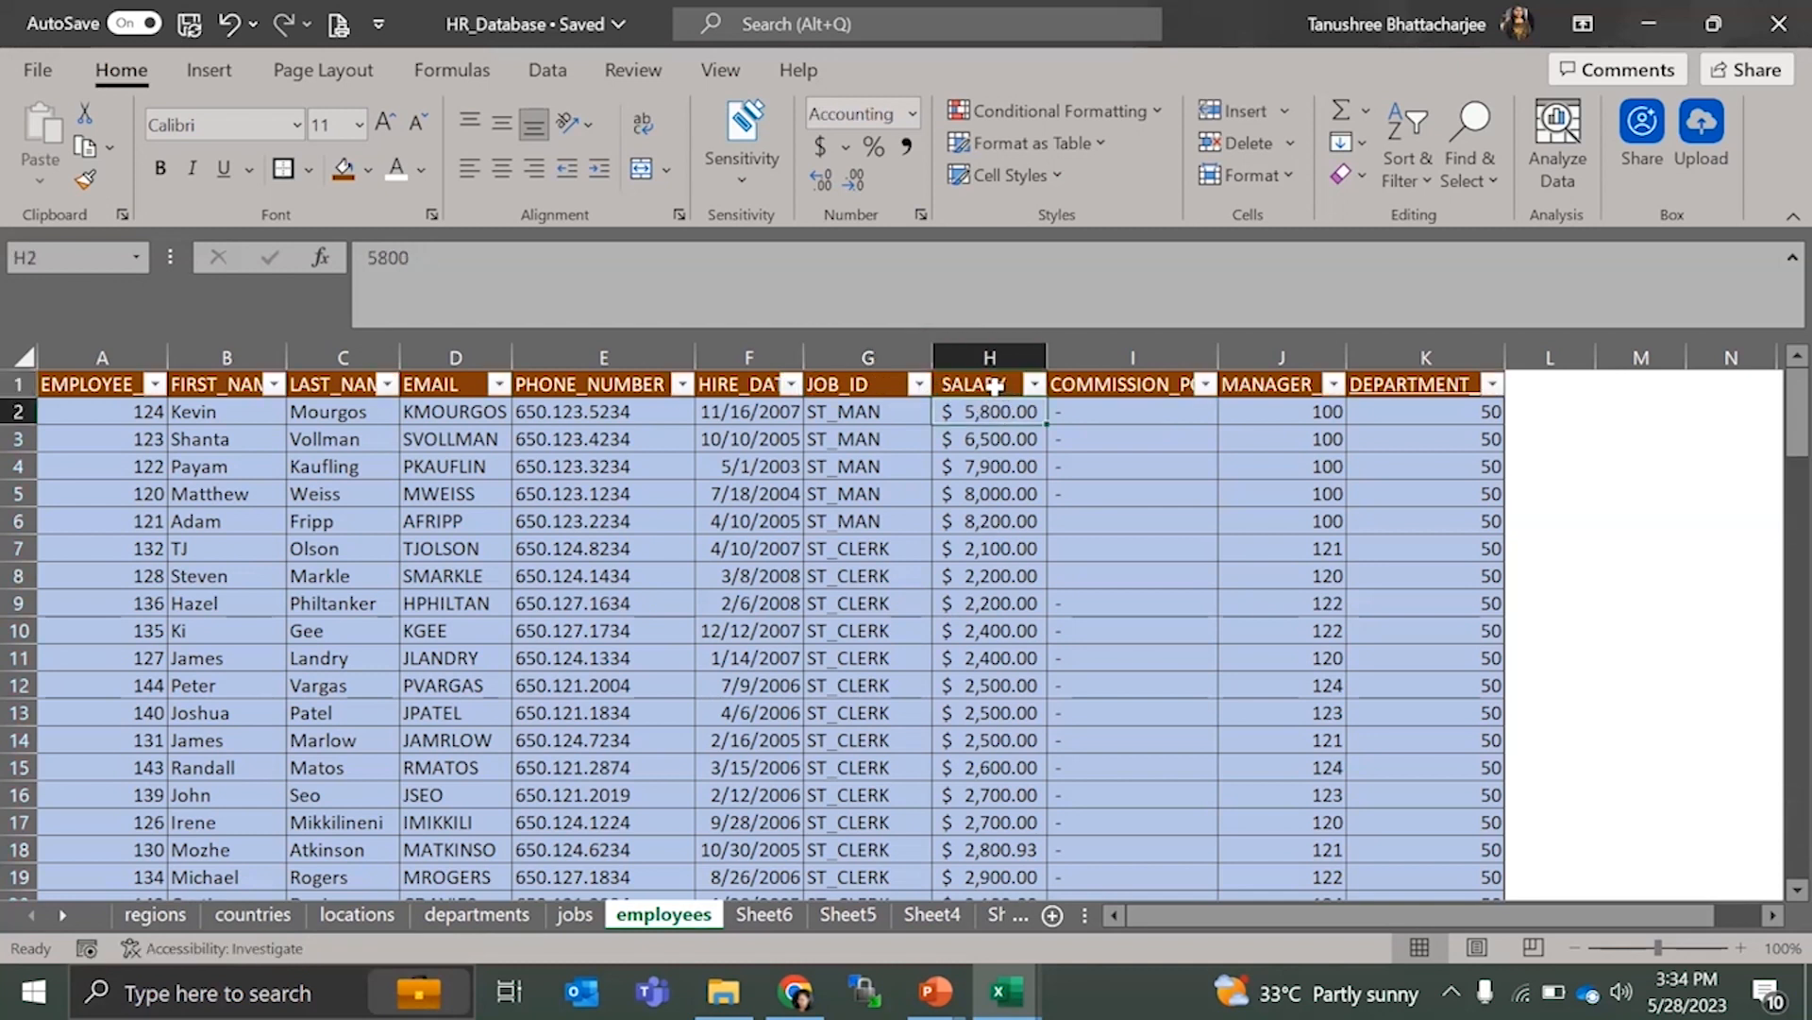
click(1001, 387)
click(1034, 385)
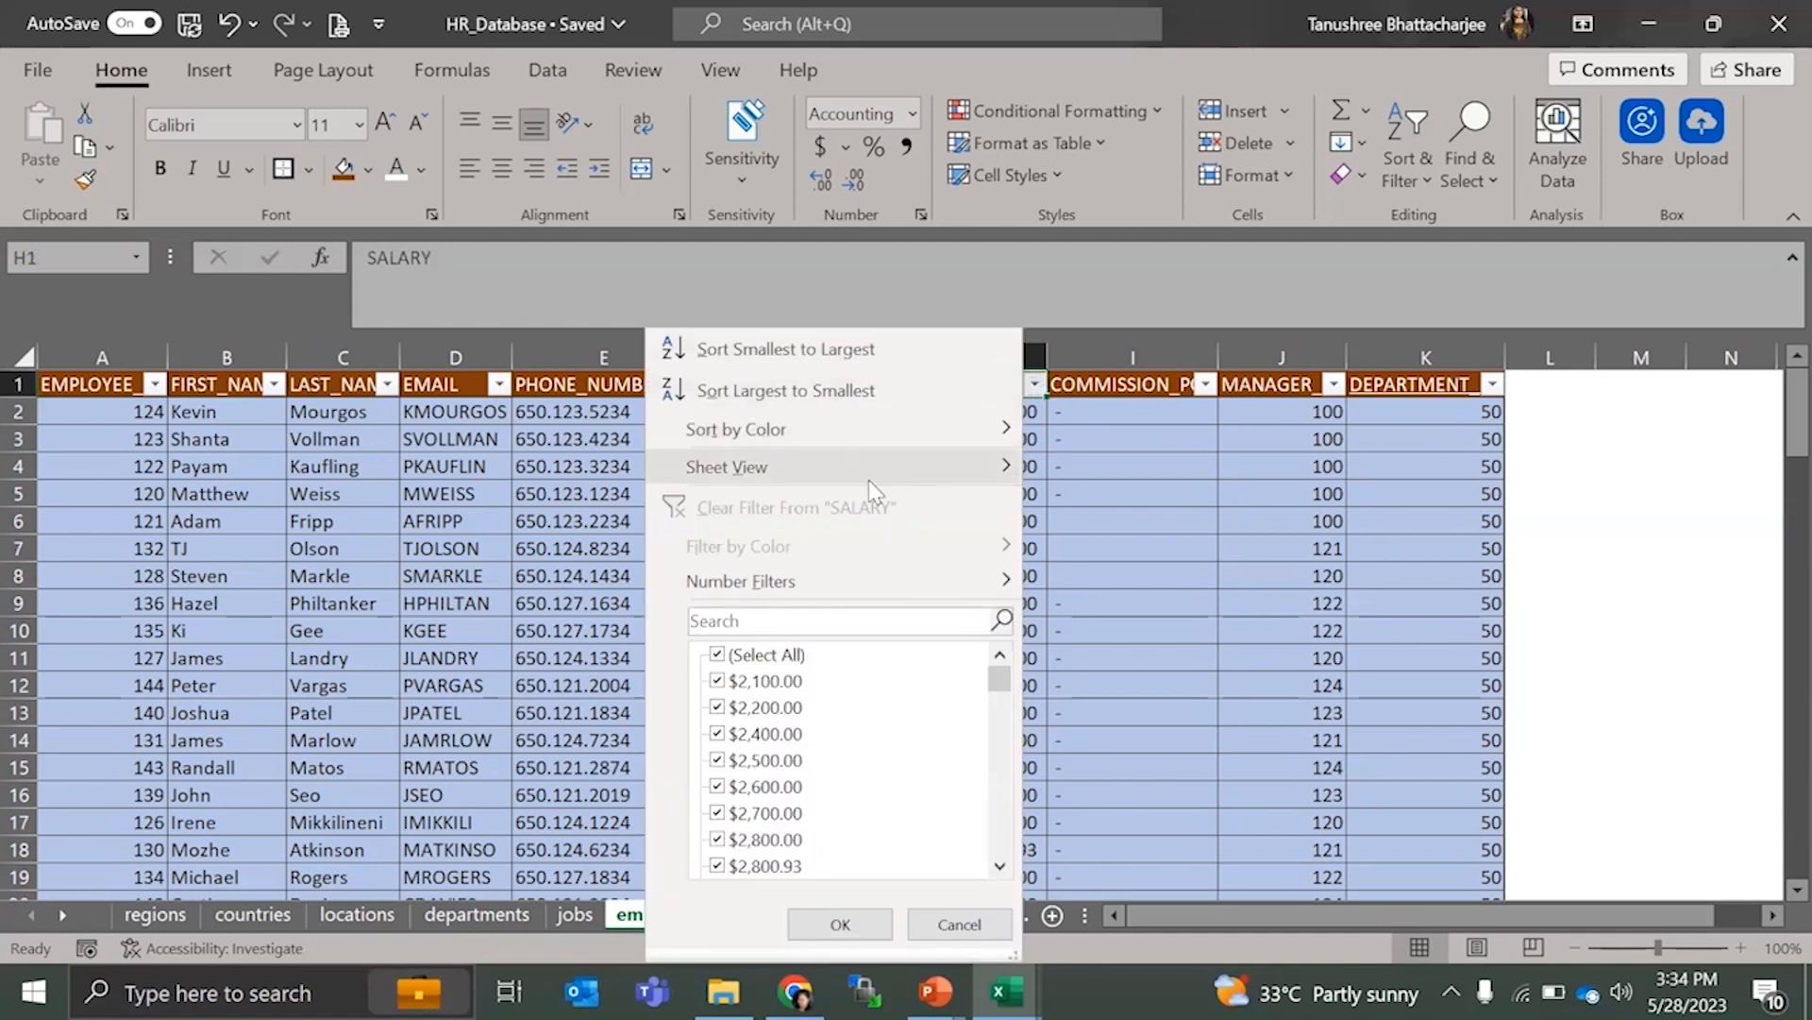
mouse_move(857, 597)
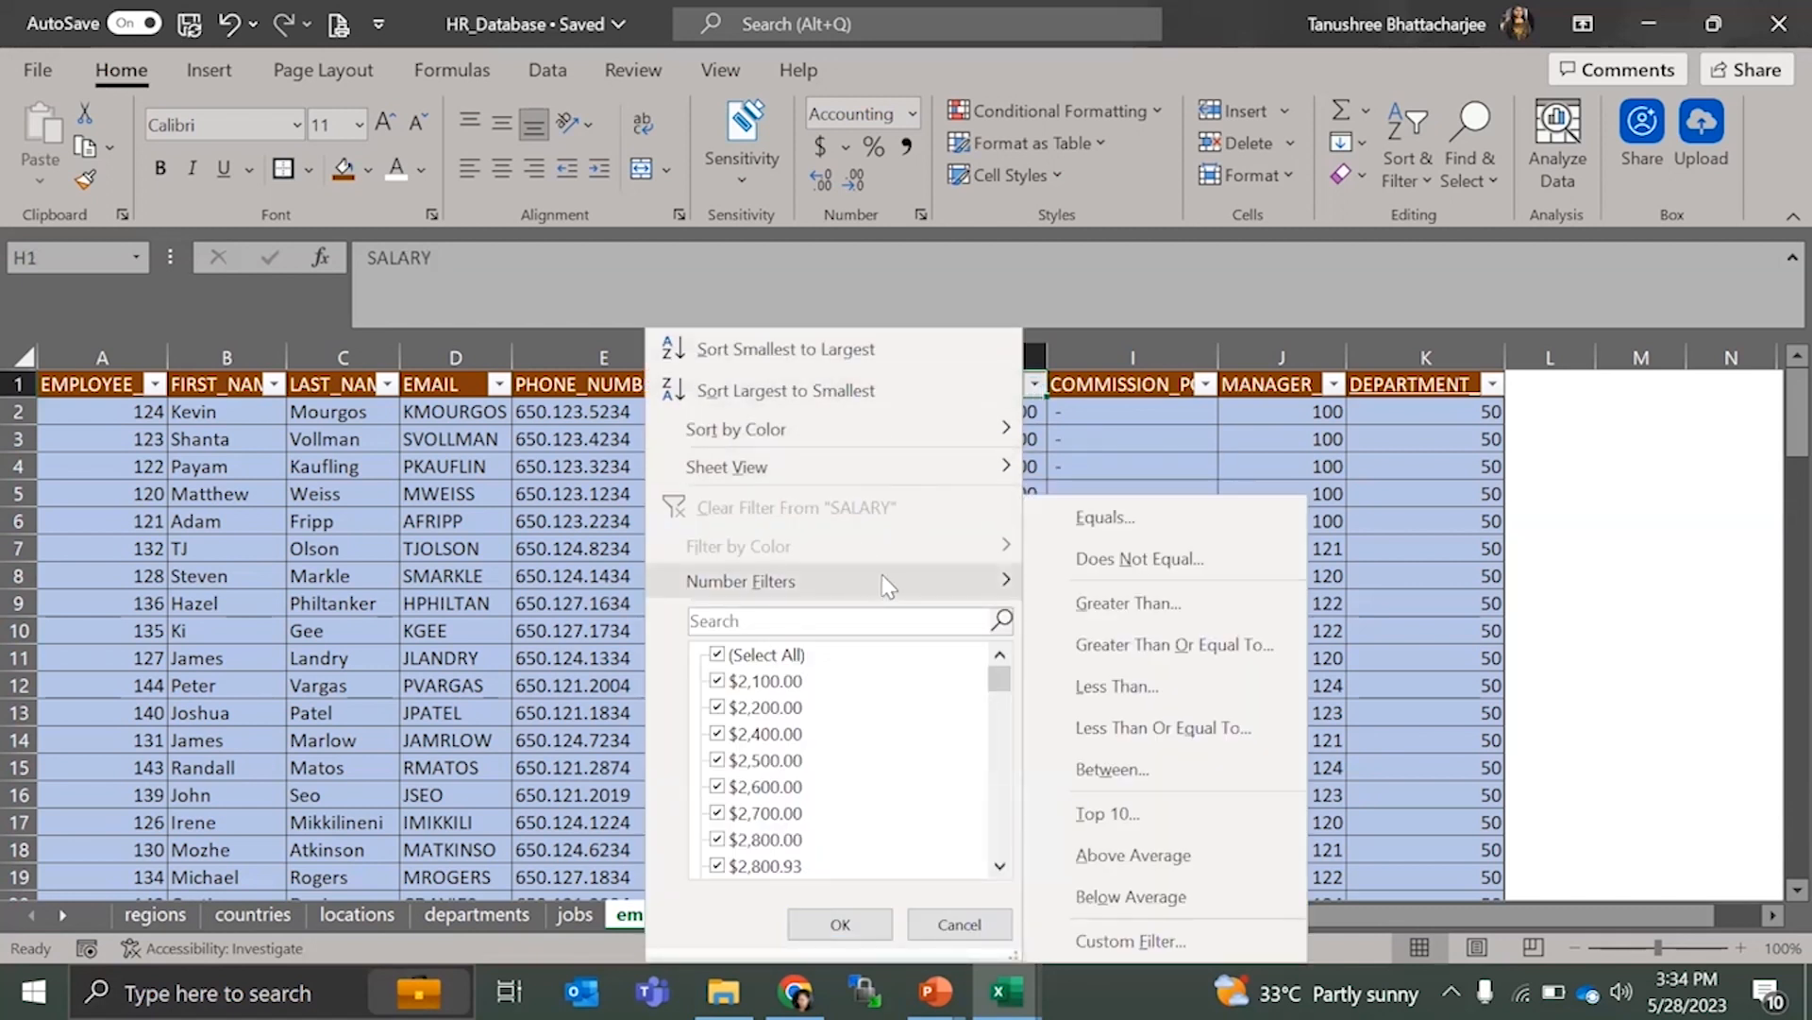
click(1158, 632)
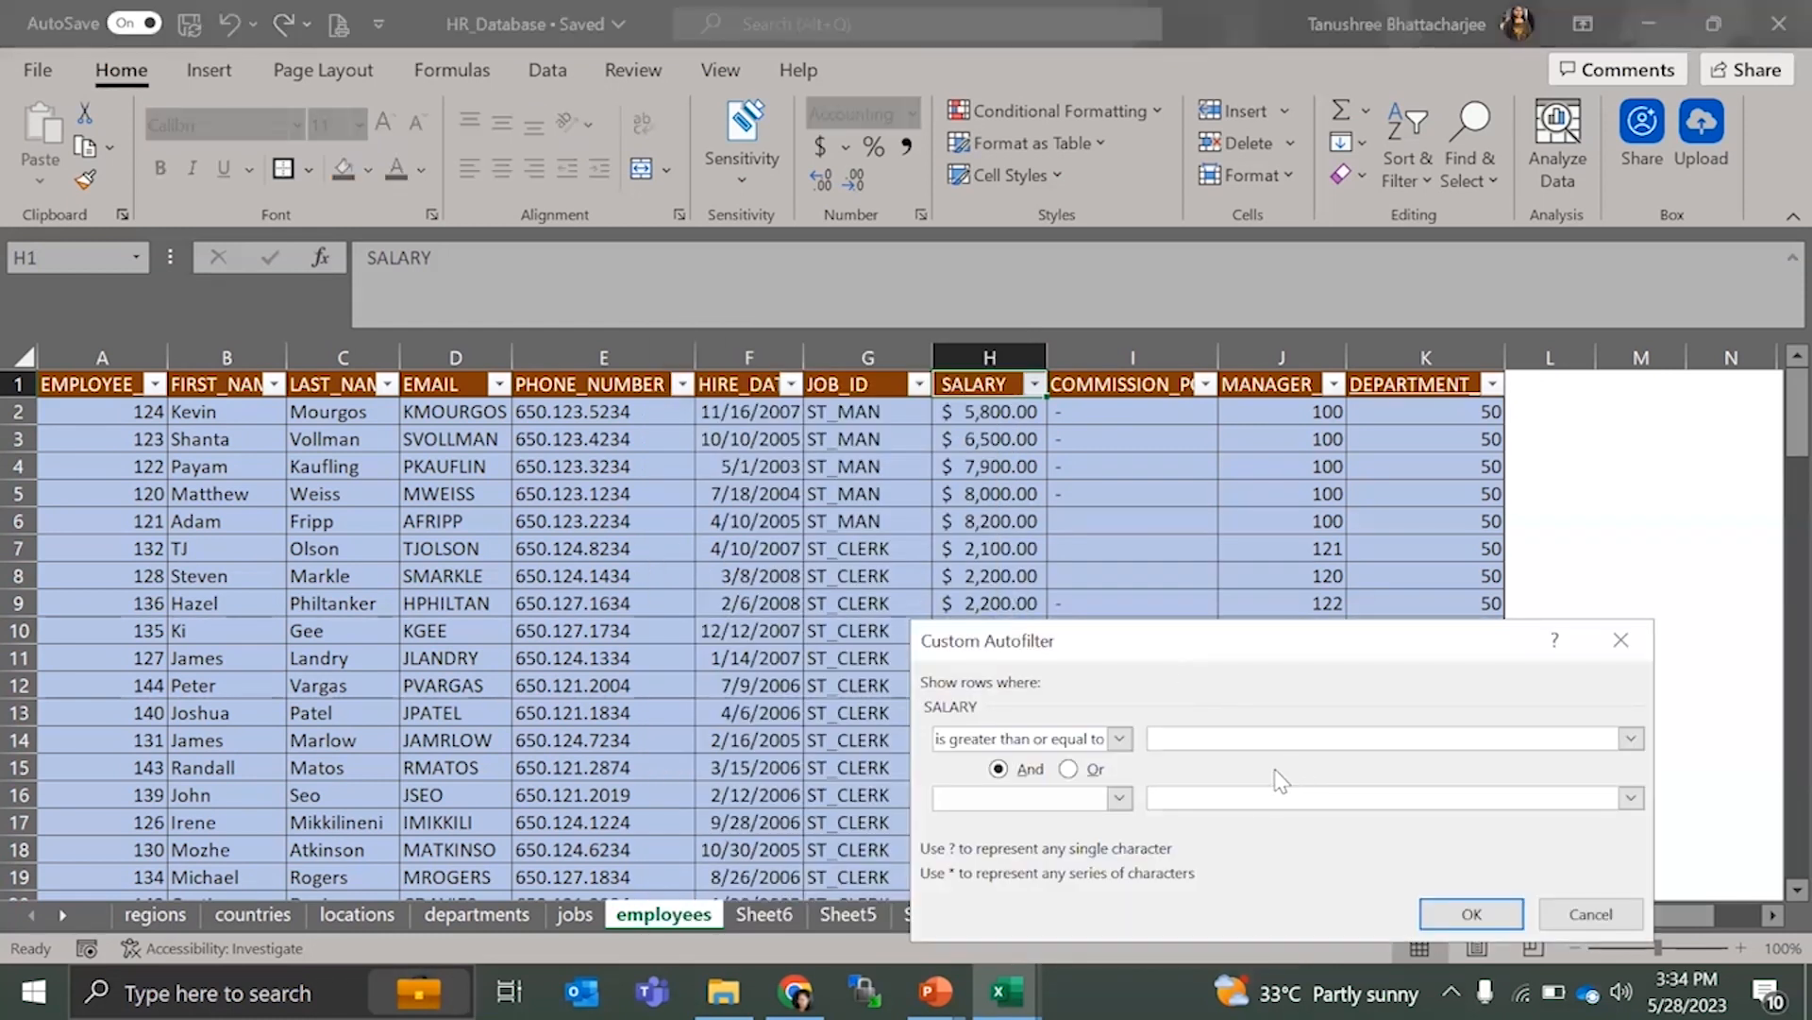
text(6000)
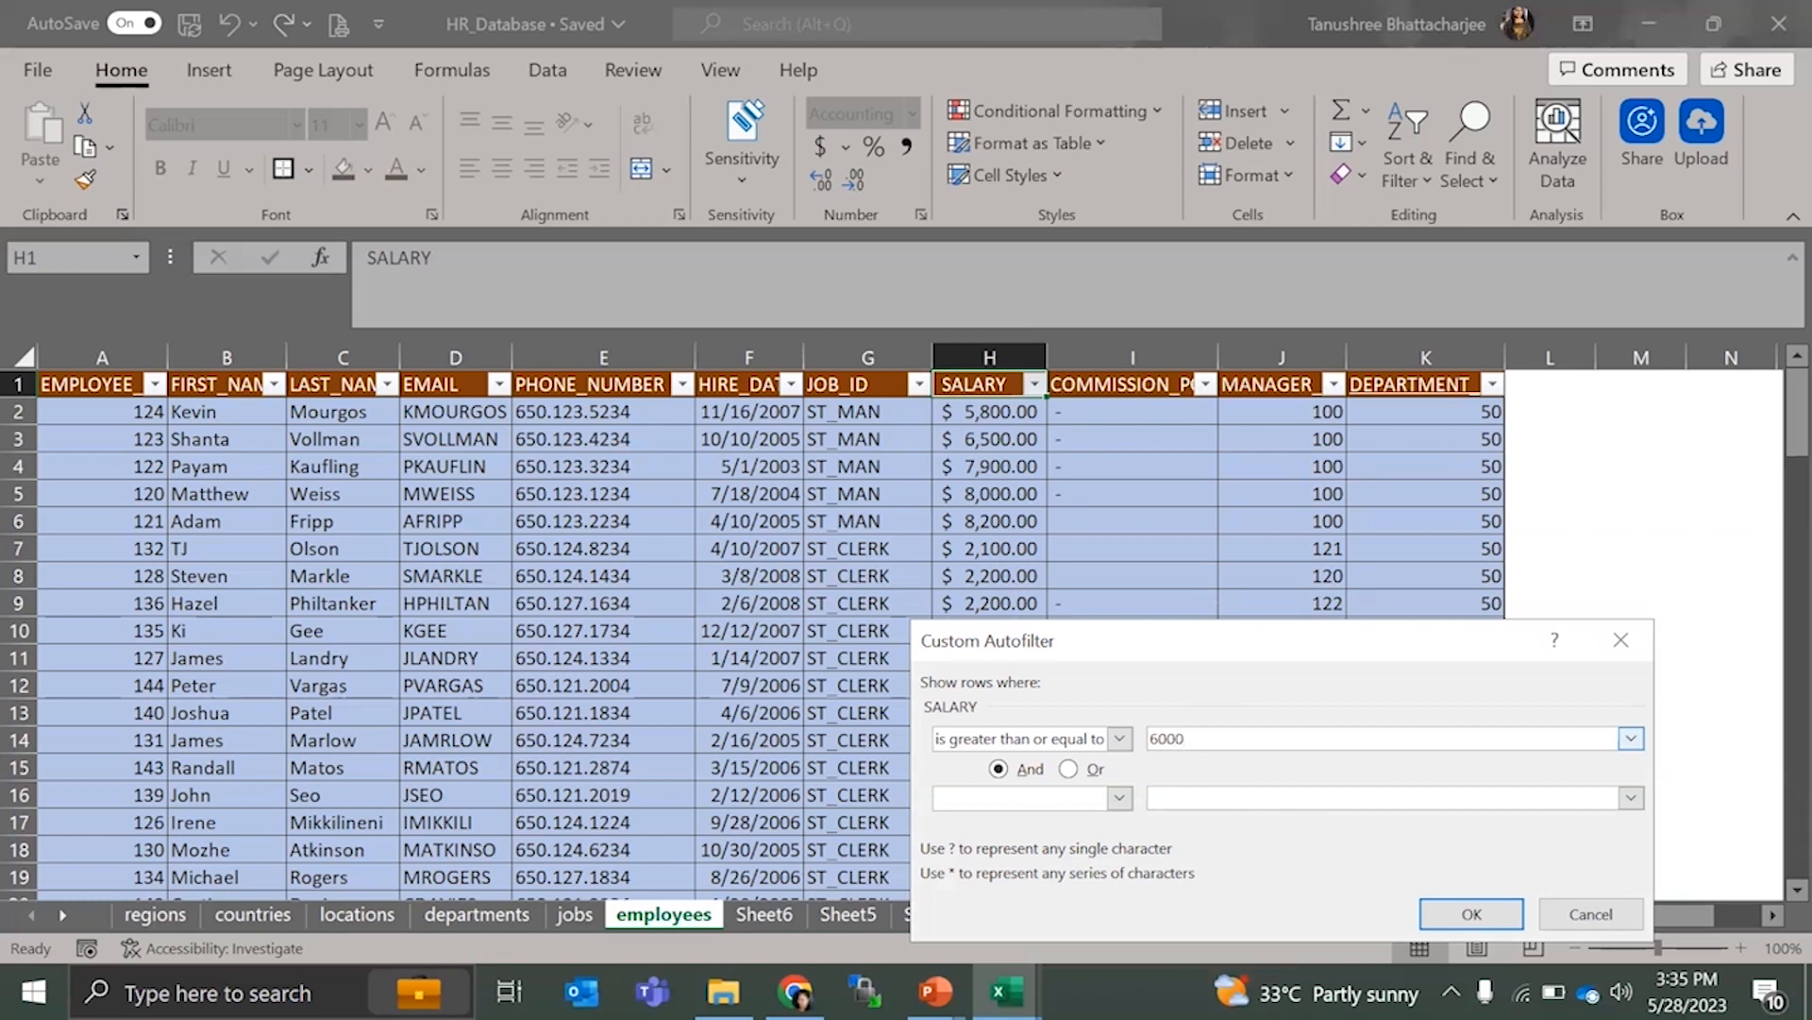
click(1431, 914)
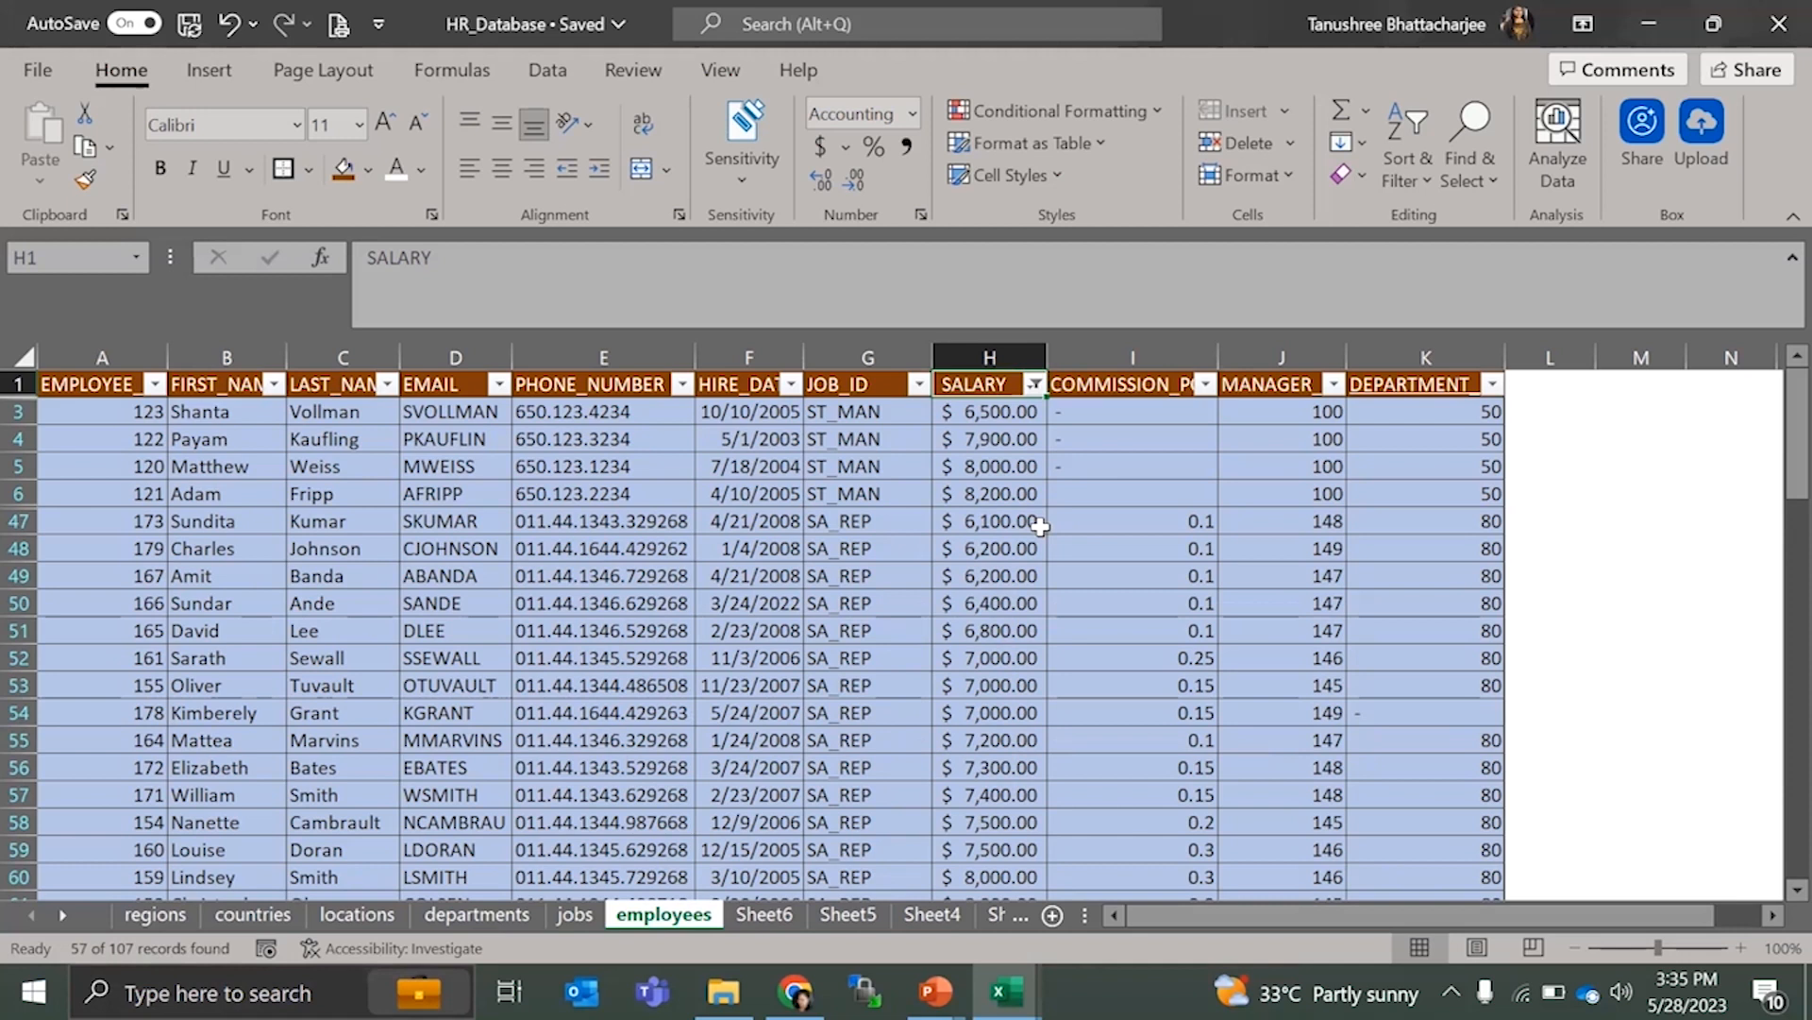
key(ctrl+z)
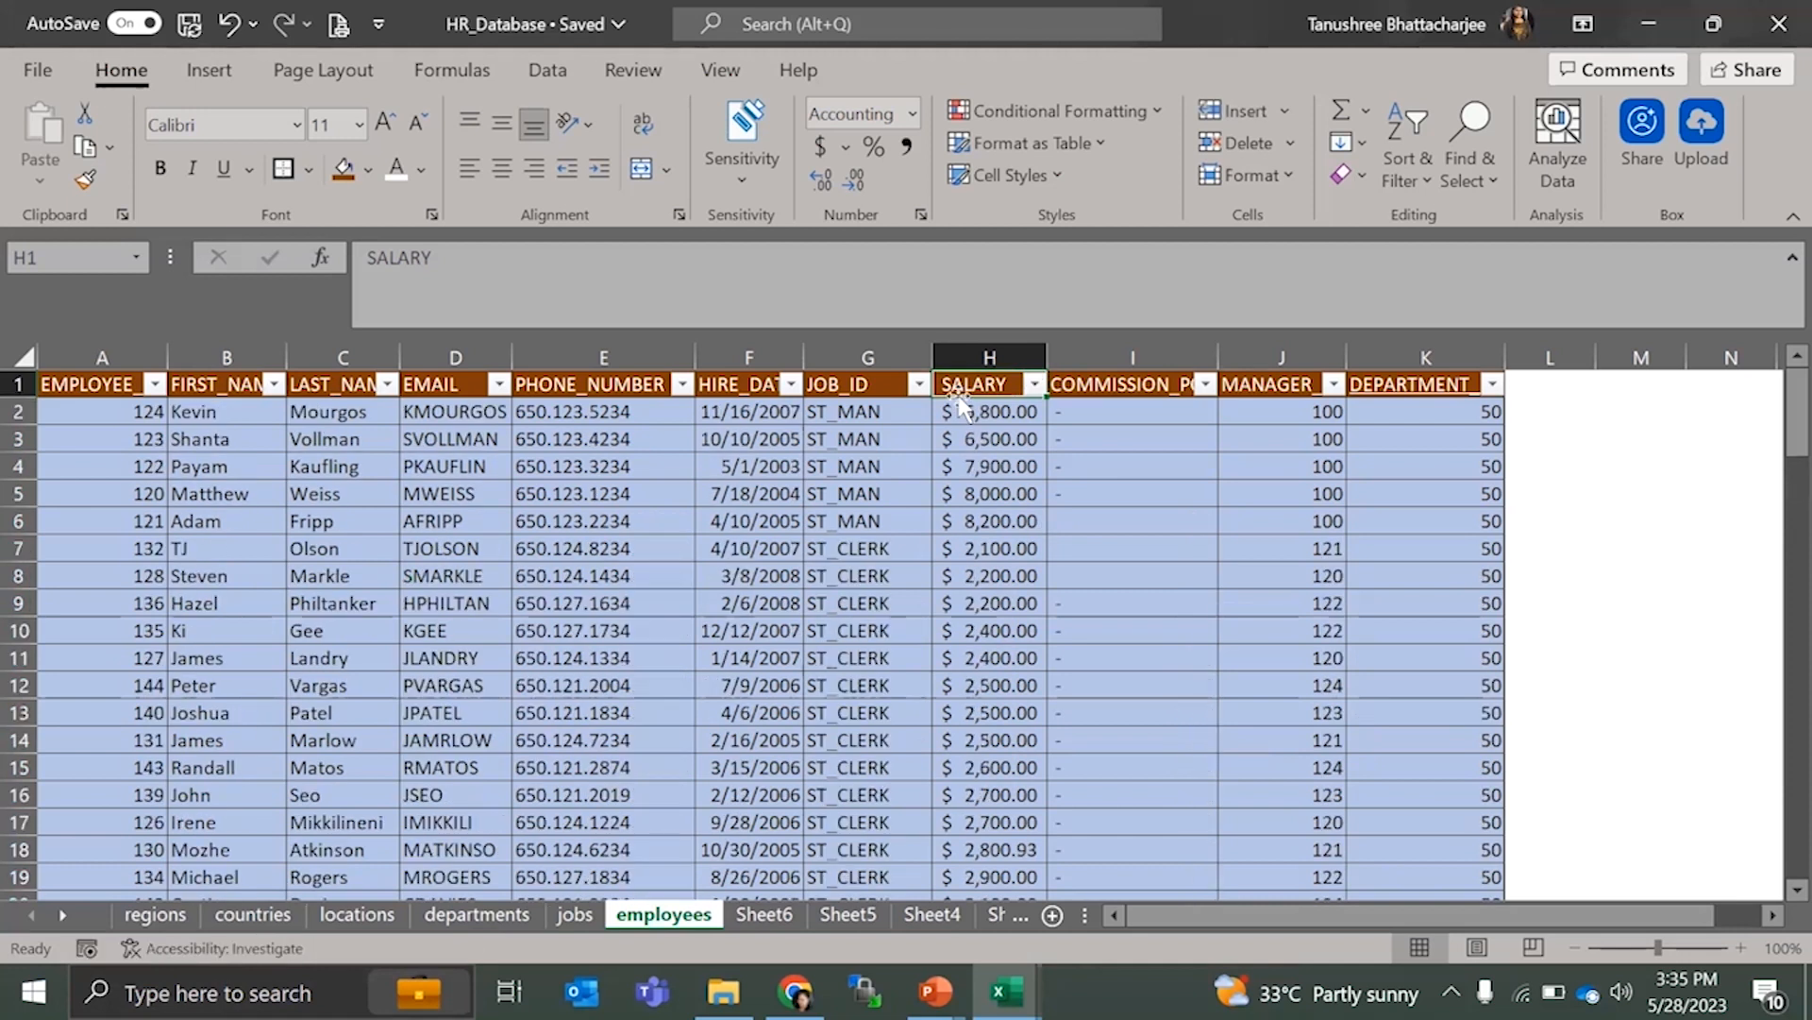
- Open a custom number filter for the SALARY column and examine the comparison operators it offers
click(1034, 385)
mouse_move(876, 602)
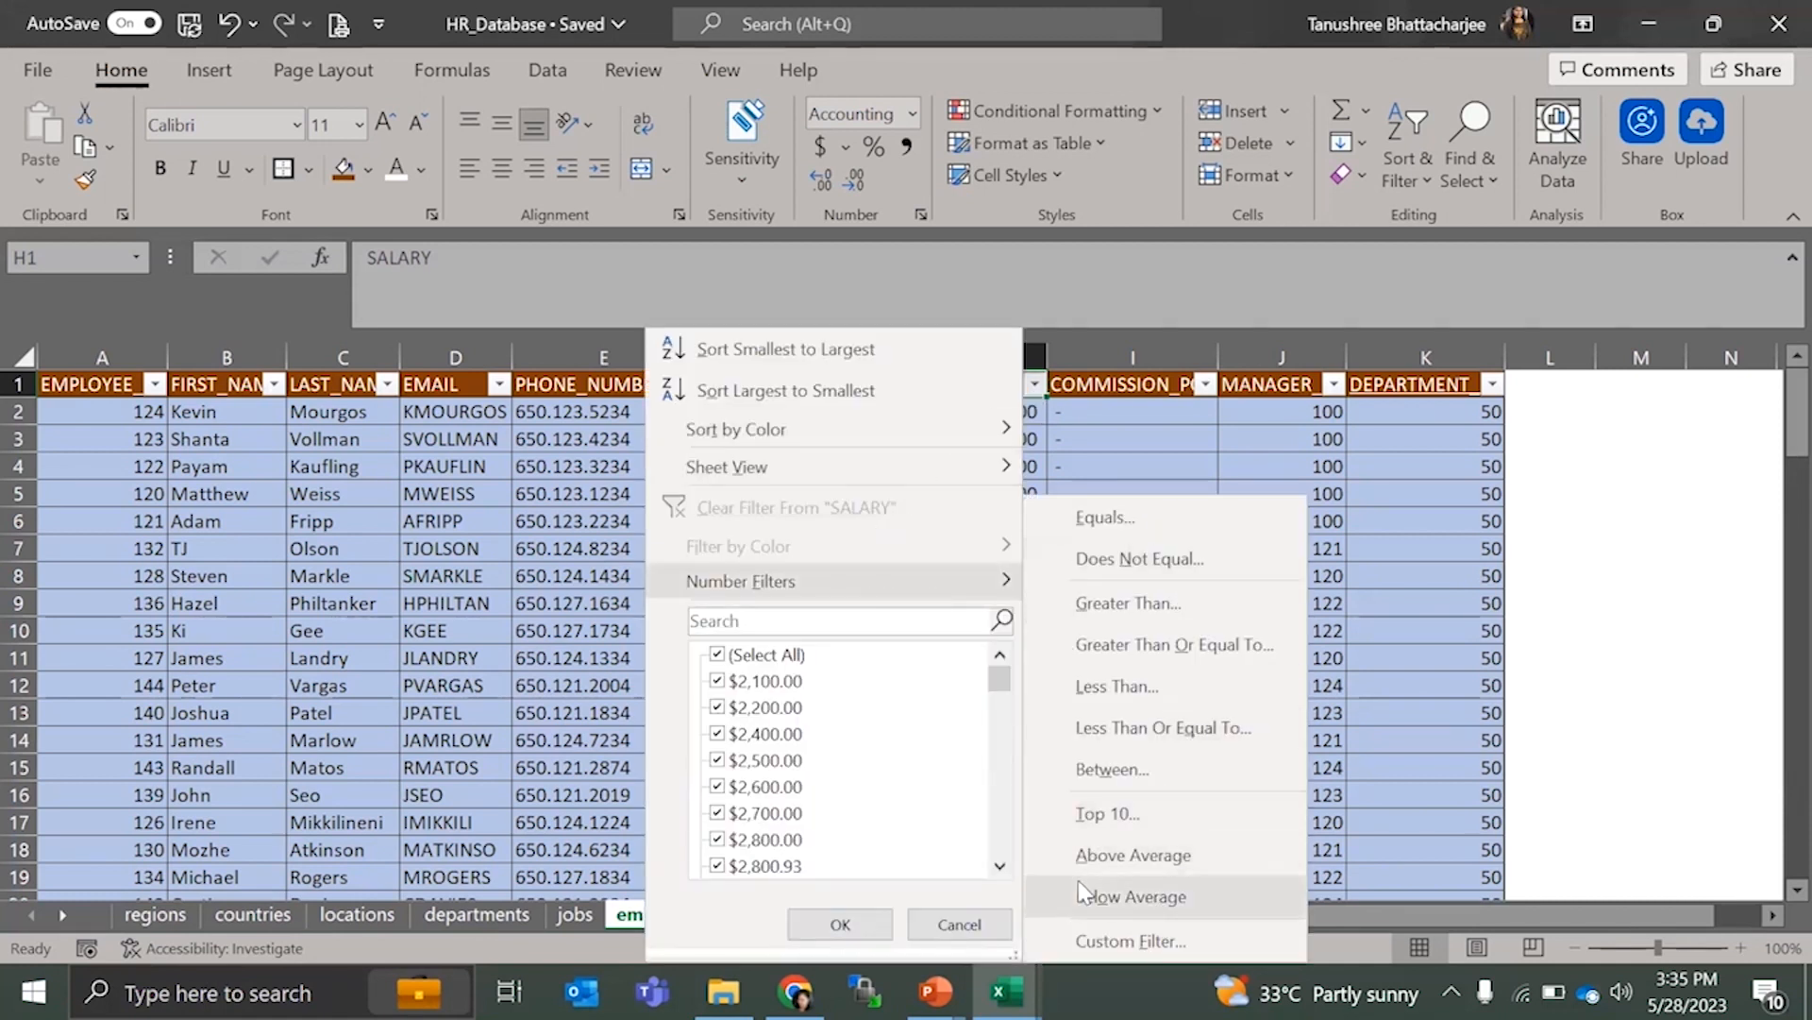
click(1125, 944)
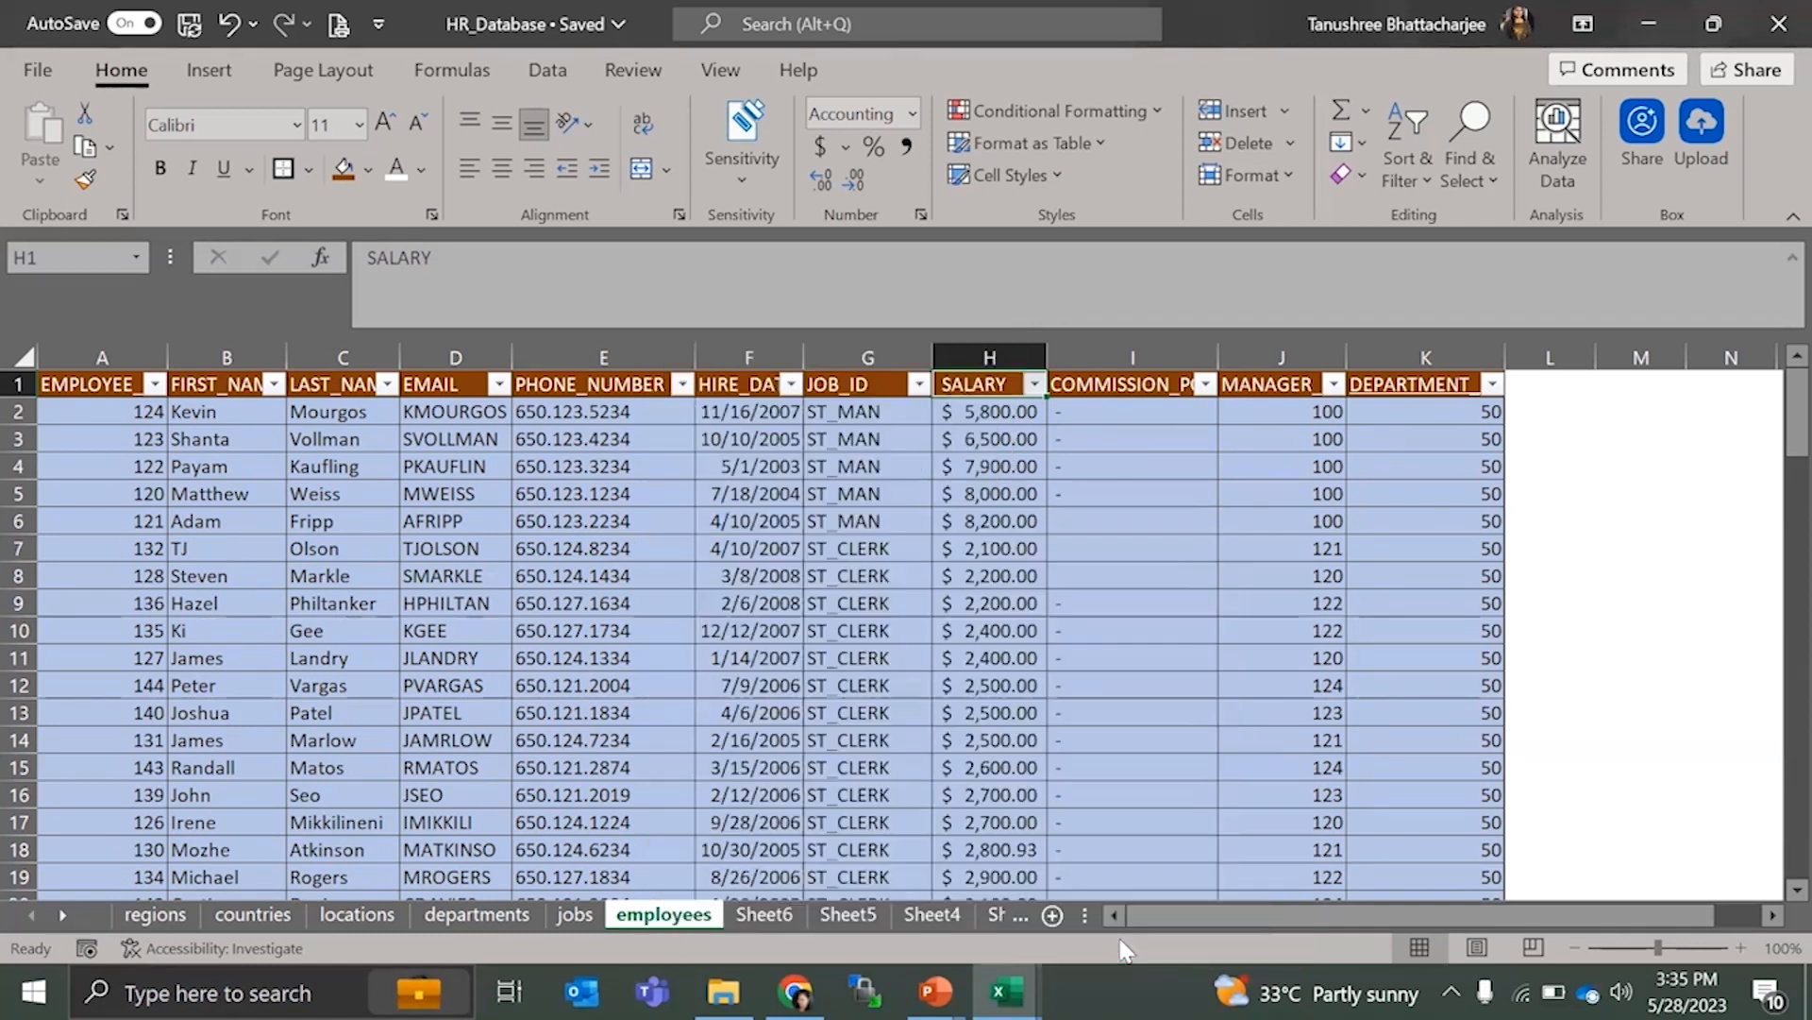
drag(1122, 645, 1131, 371)
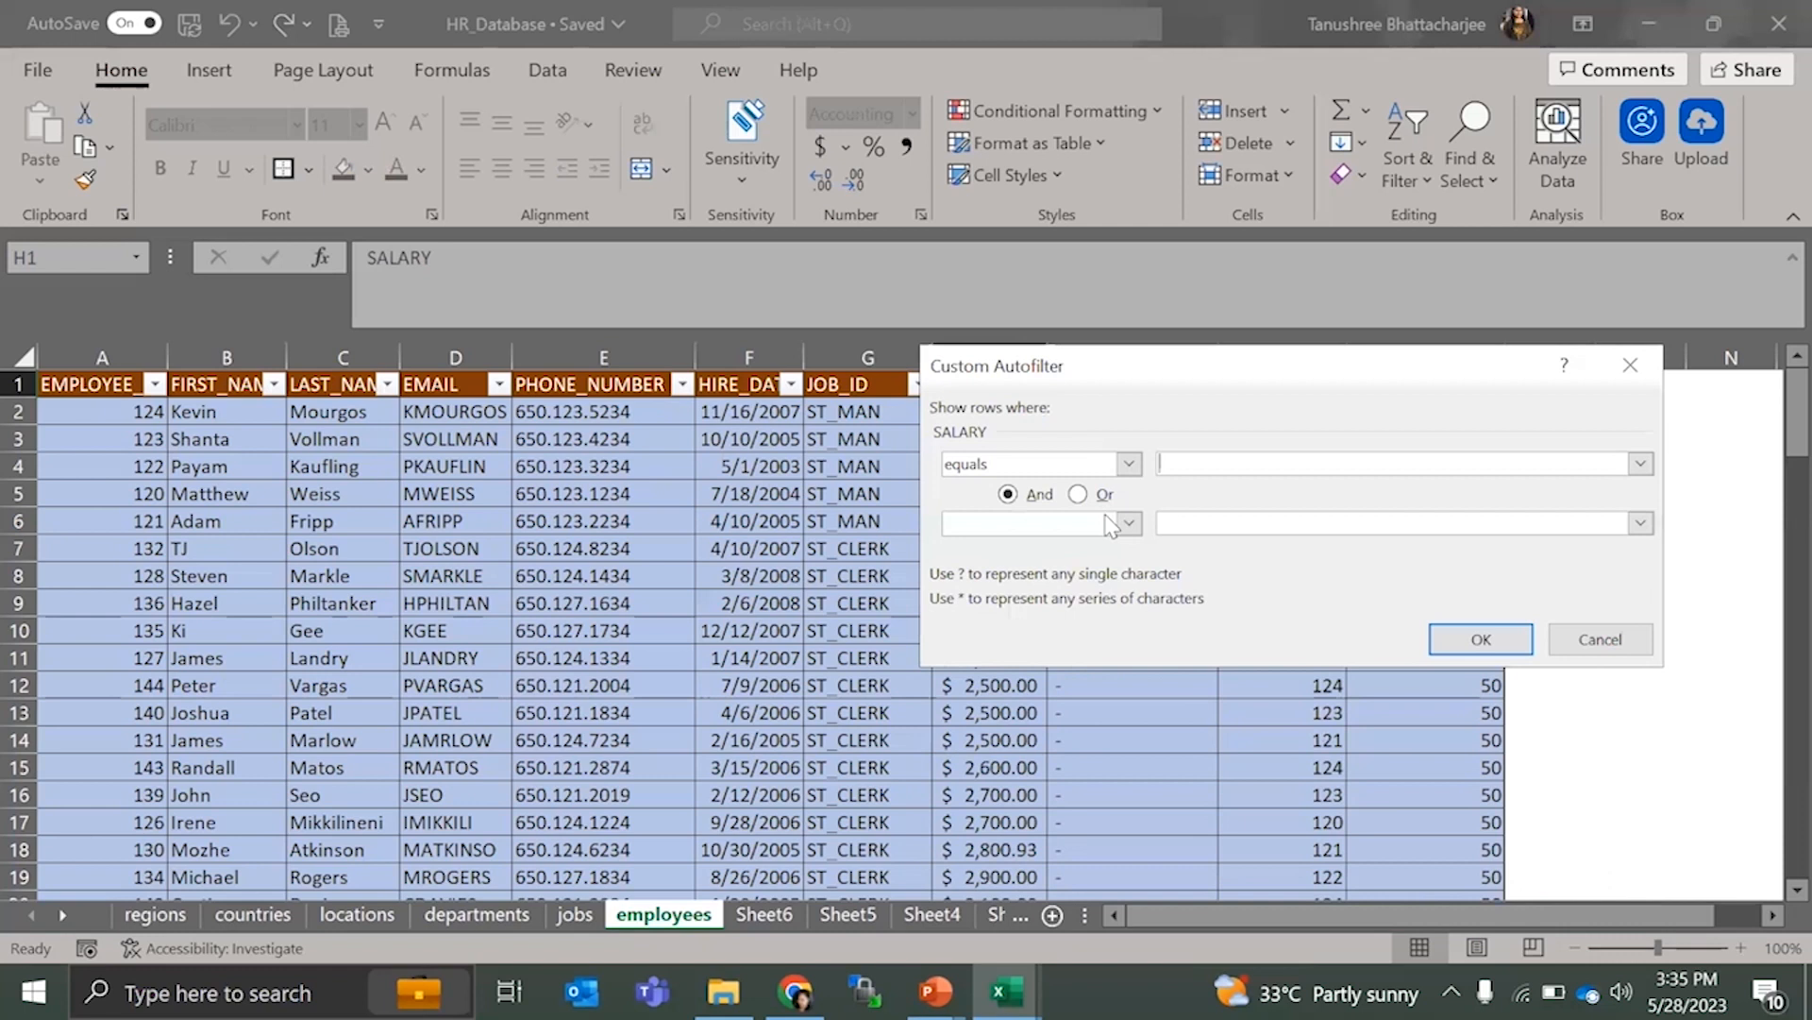
click(1114, 461)
drag(1157, 525, 1164, 605)
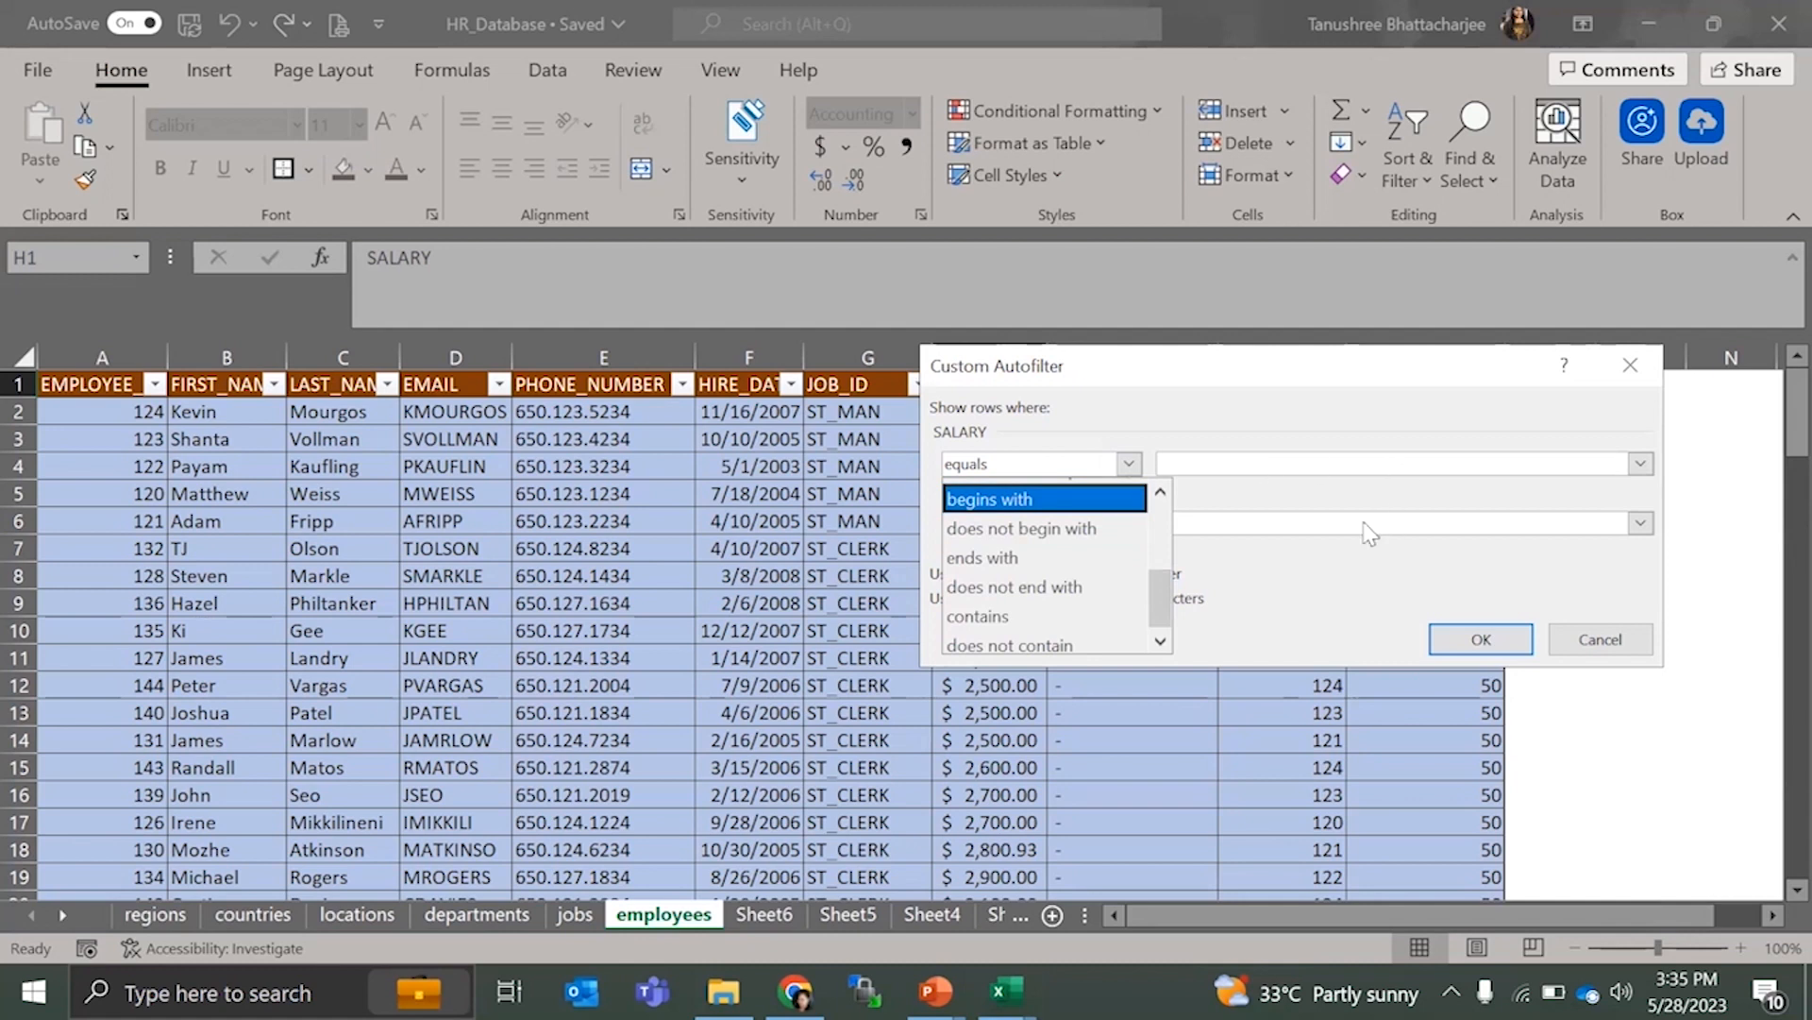
click(1214, 497)
click(1107, 530)
click(1070, 460)
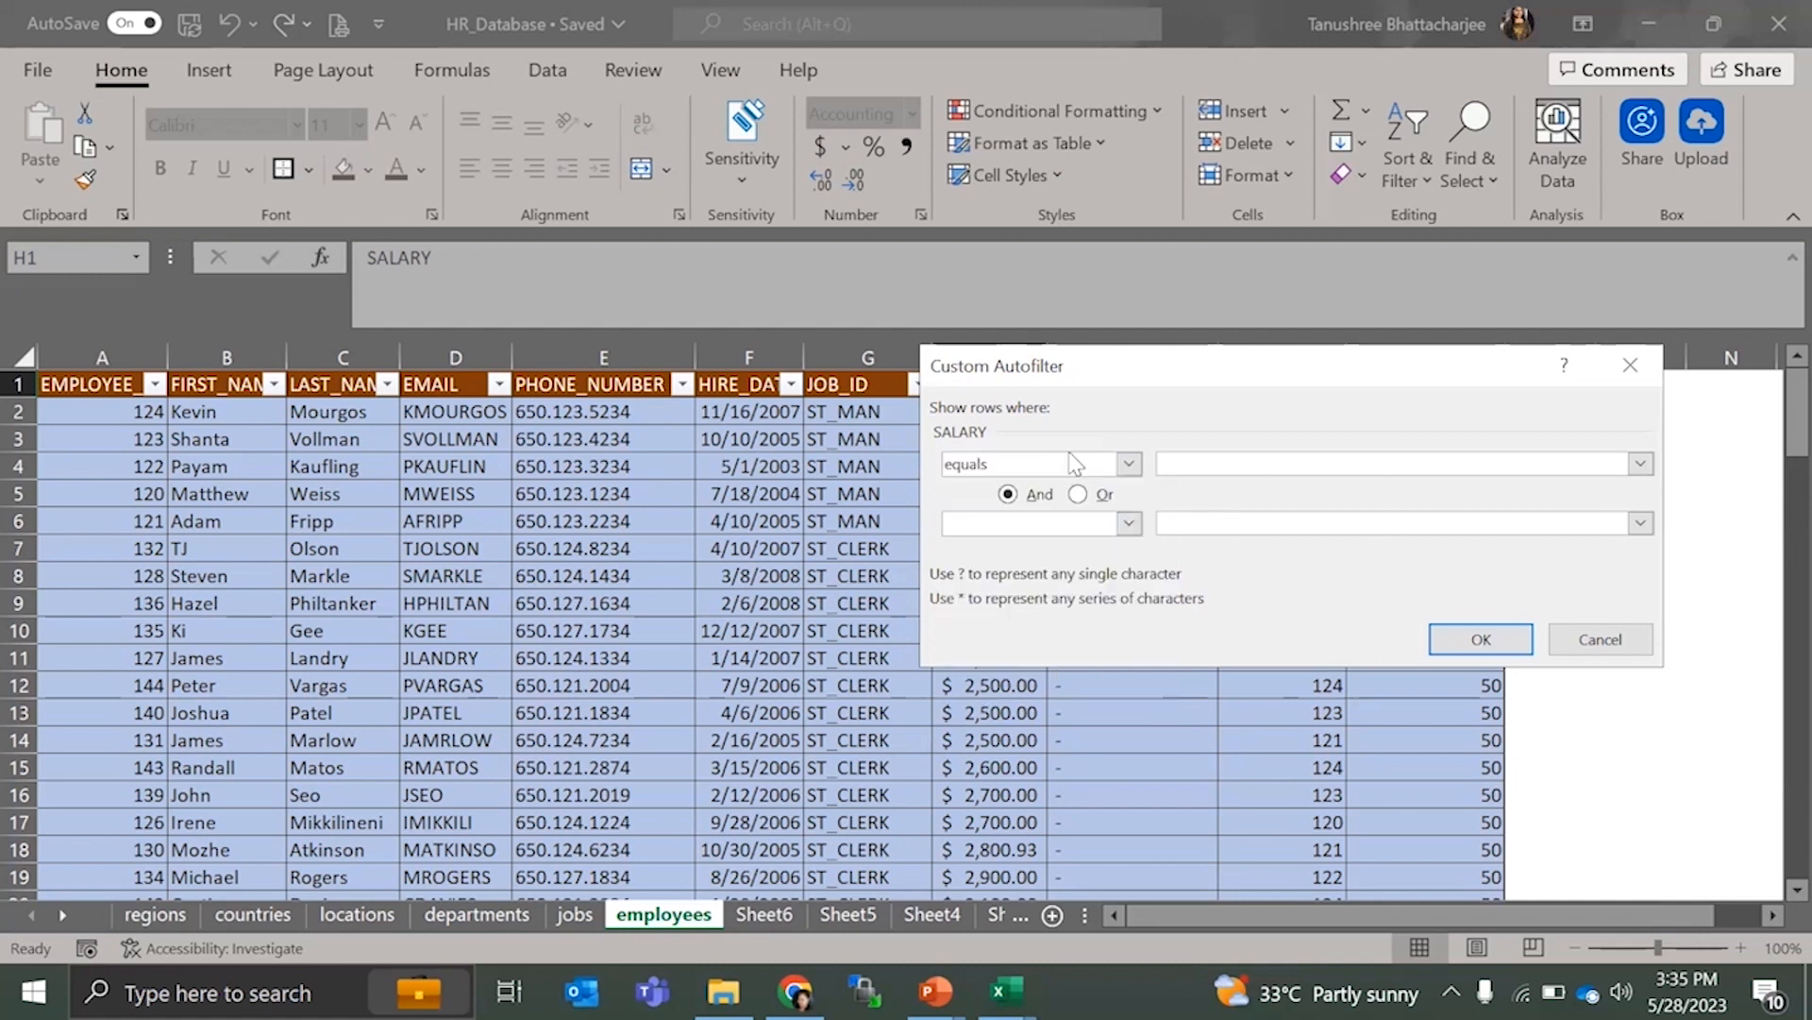
- Set the first condition of the custom SALARY filter to is greater than or equal to 3000
click(1071, 460)
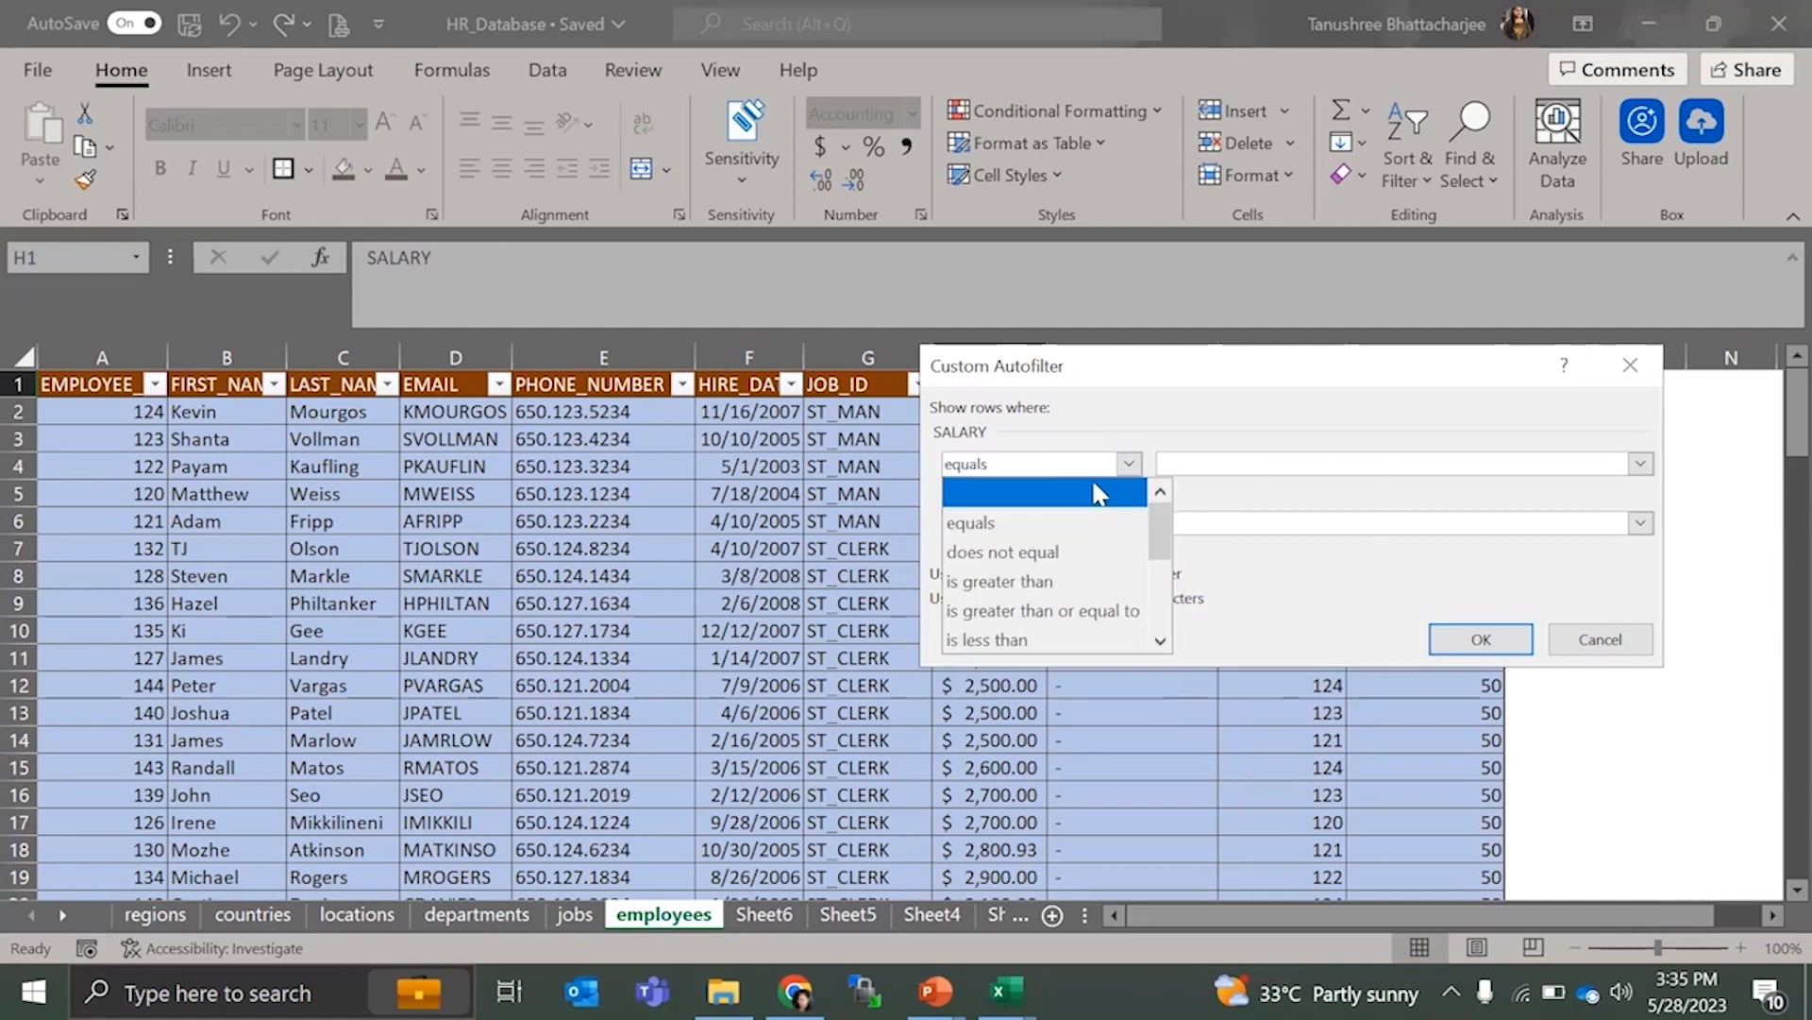
click(1161, 641)
click(1100, 582)
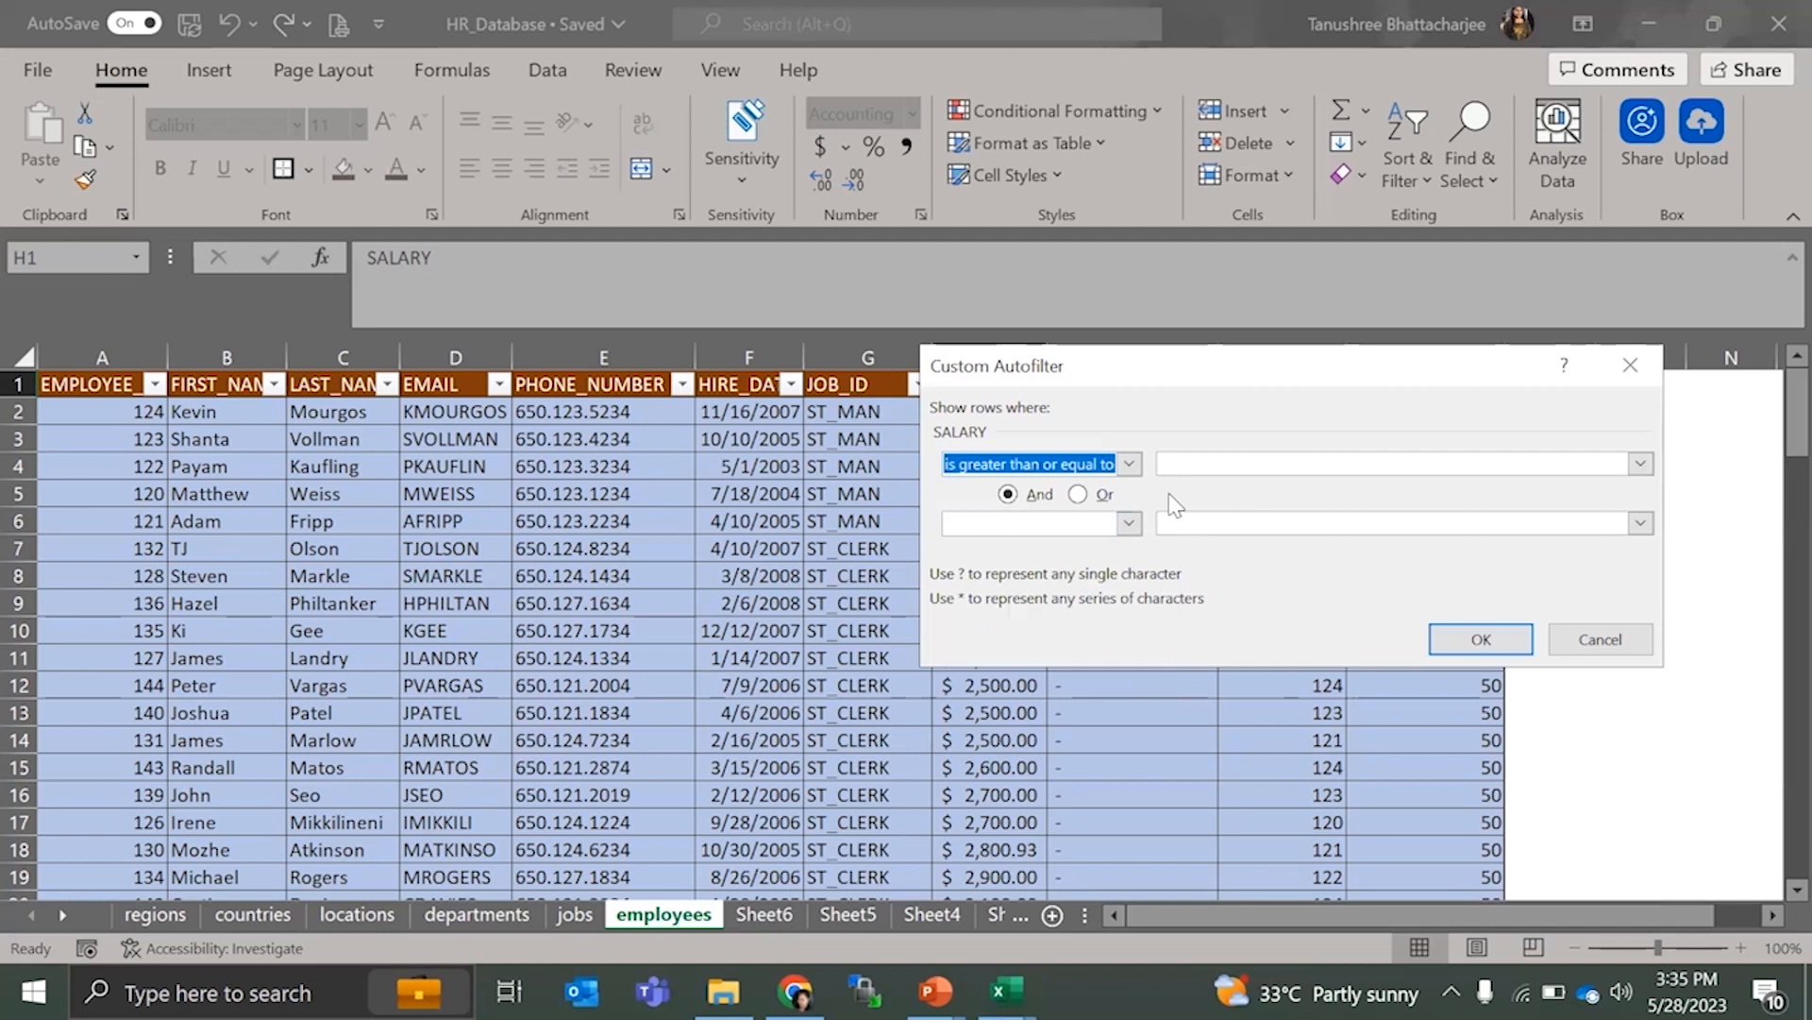
click(1329, 461)
text(3000)
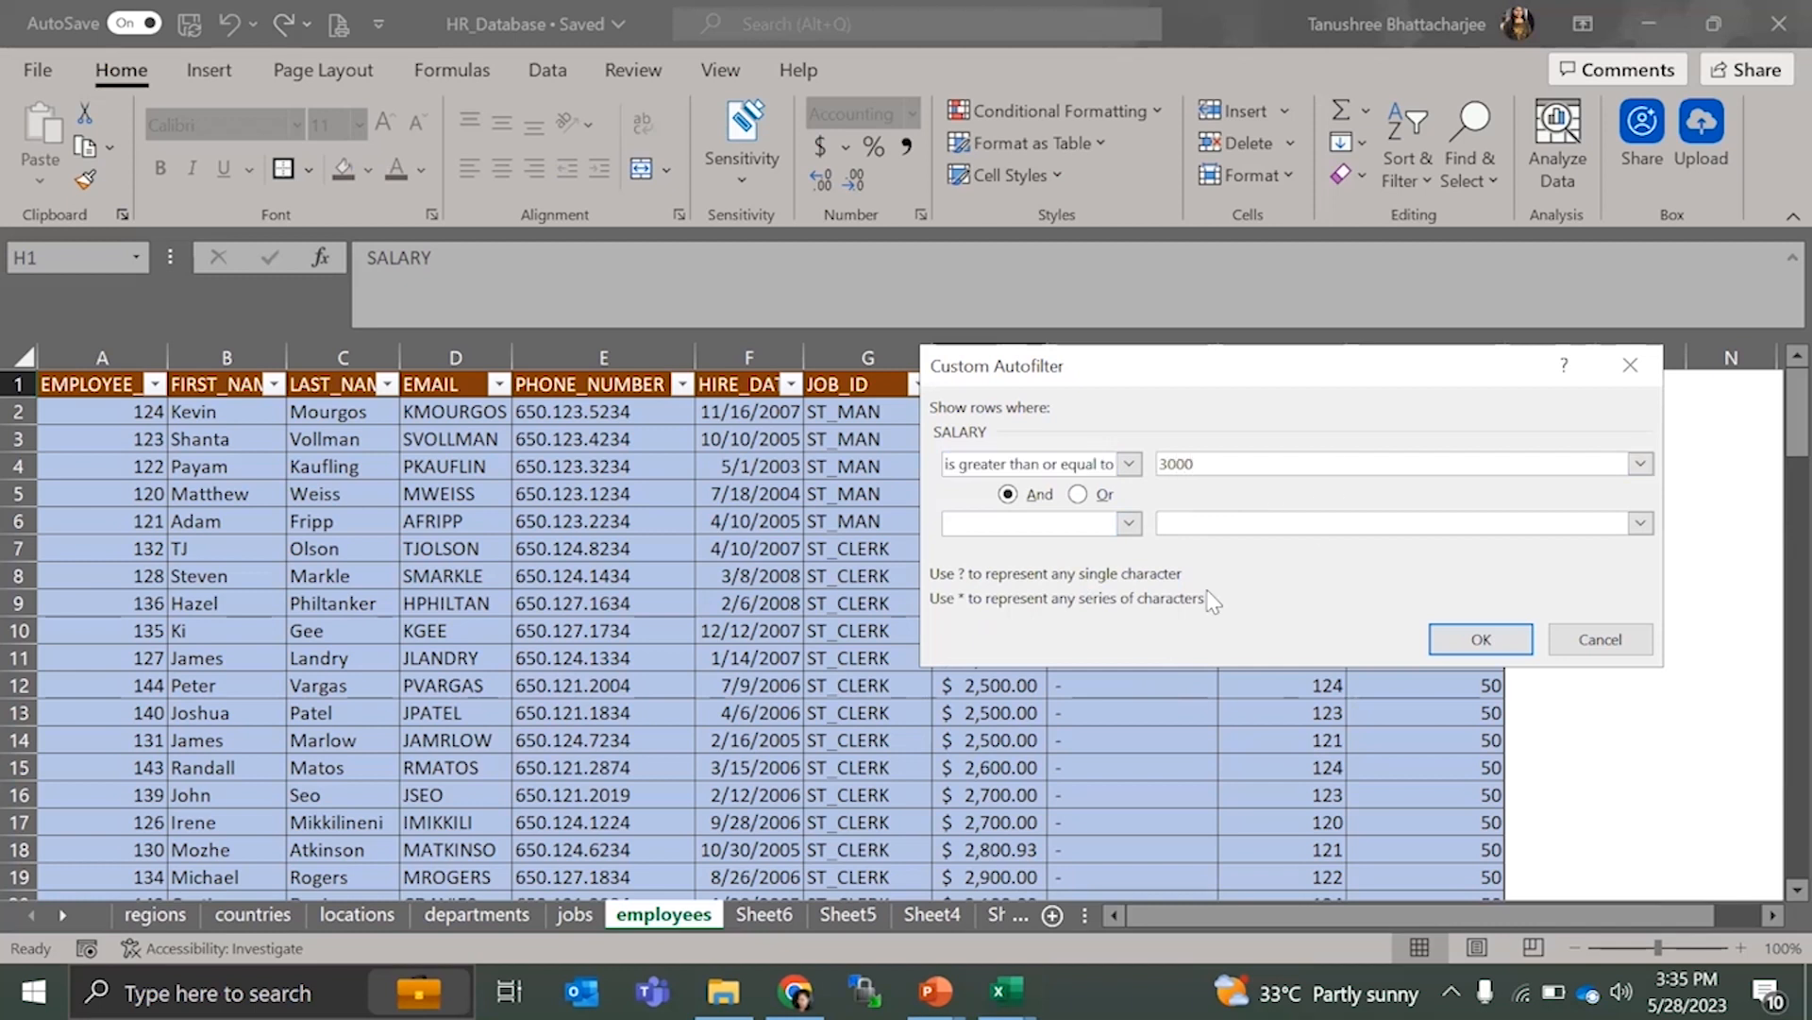
- Add a second SALARY condition of is less than or equal to 6000, joined with And, and apply the filter
click(1008, 521)
click(1162, 702)
click(1163, 703)
click(1029, 669)
click(1253, 515)
text(6000)
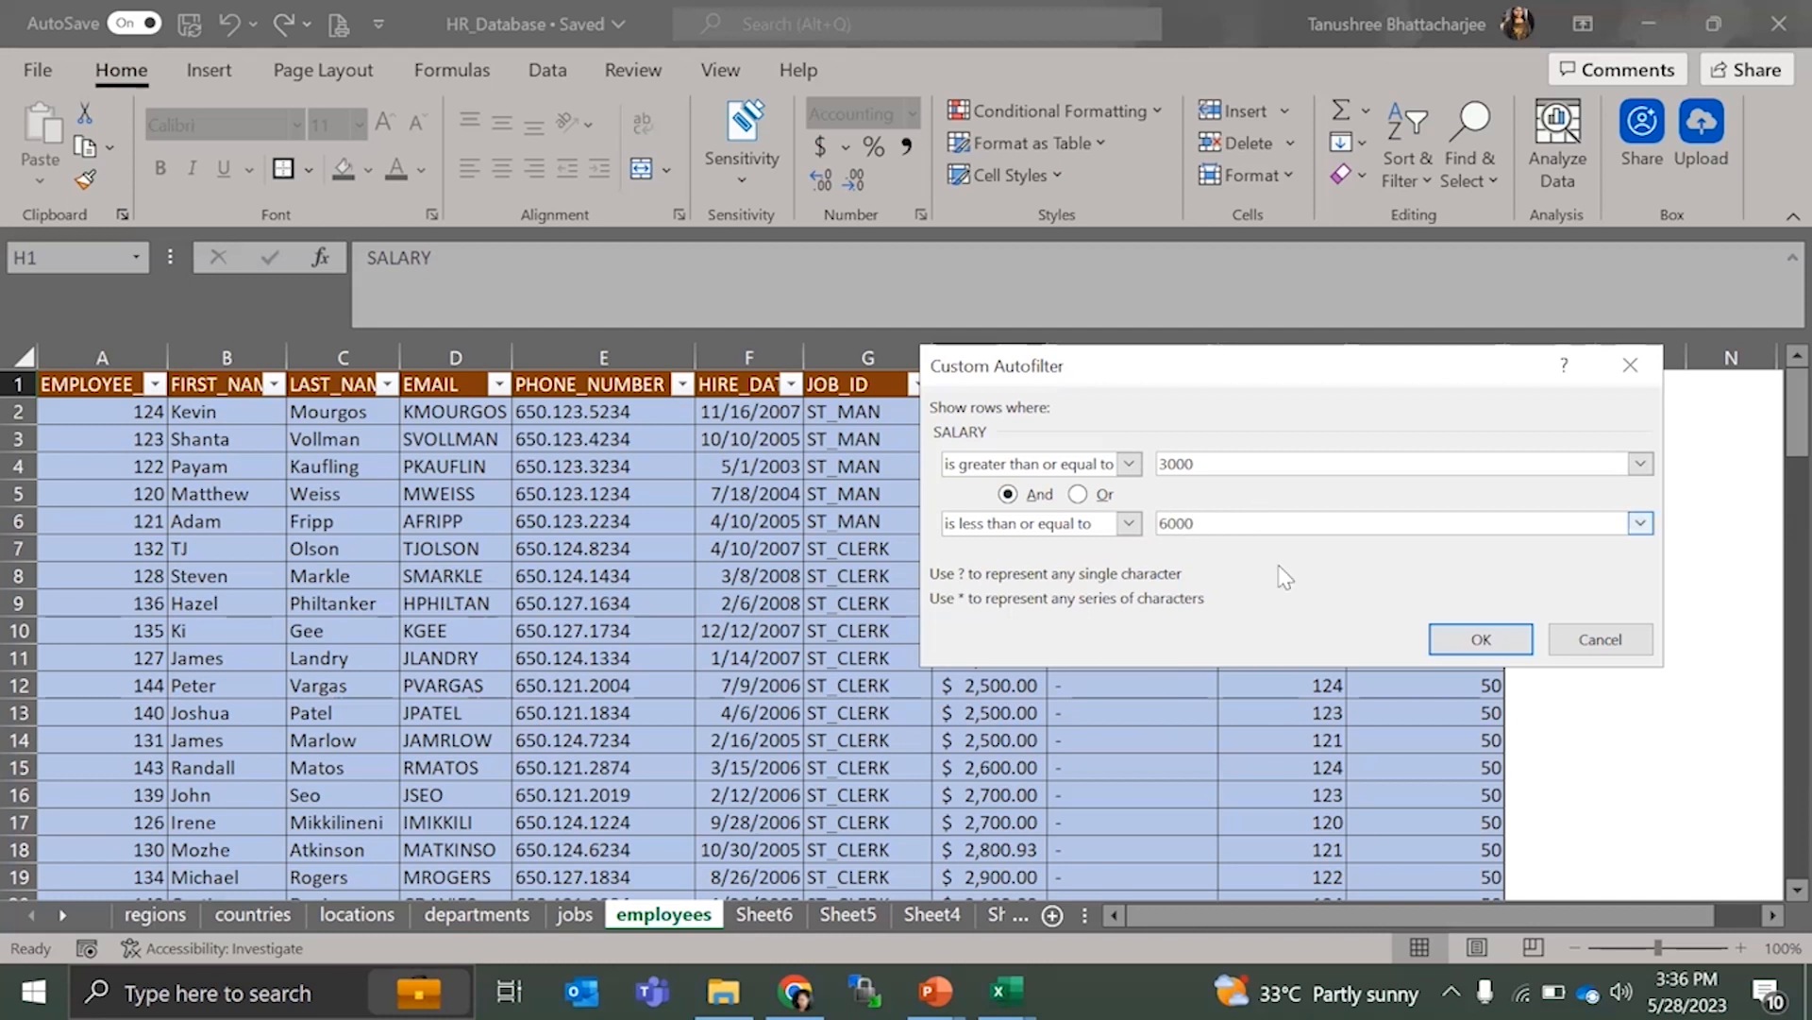
click(1494, 637)
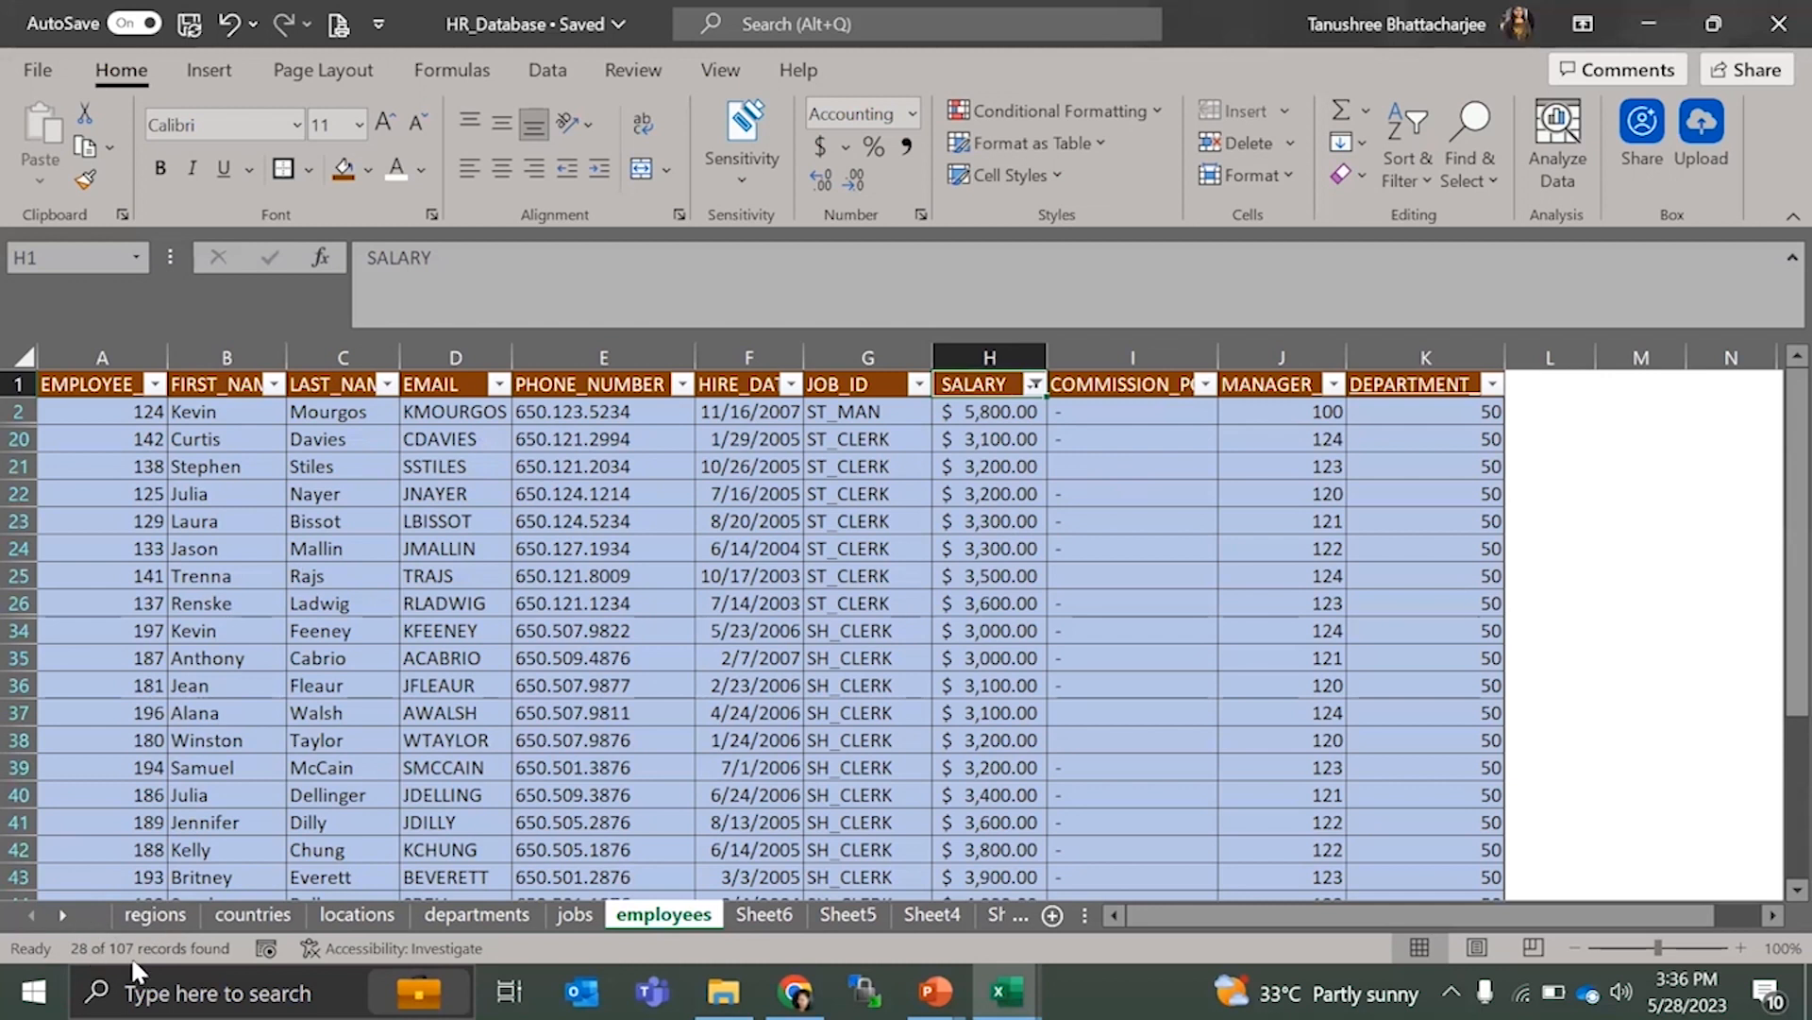
- Review the filtered employee rows and the Between conditions set on the SALARY column, without changing them
scroll(1102, 549, down, 1)
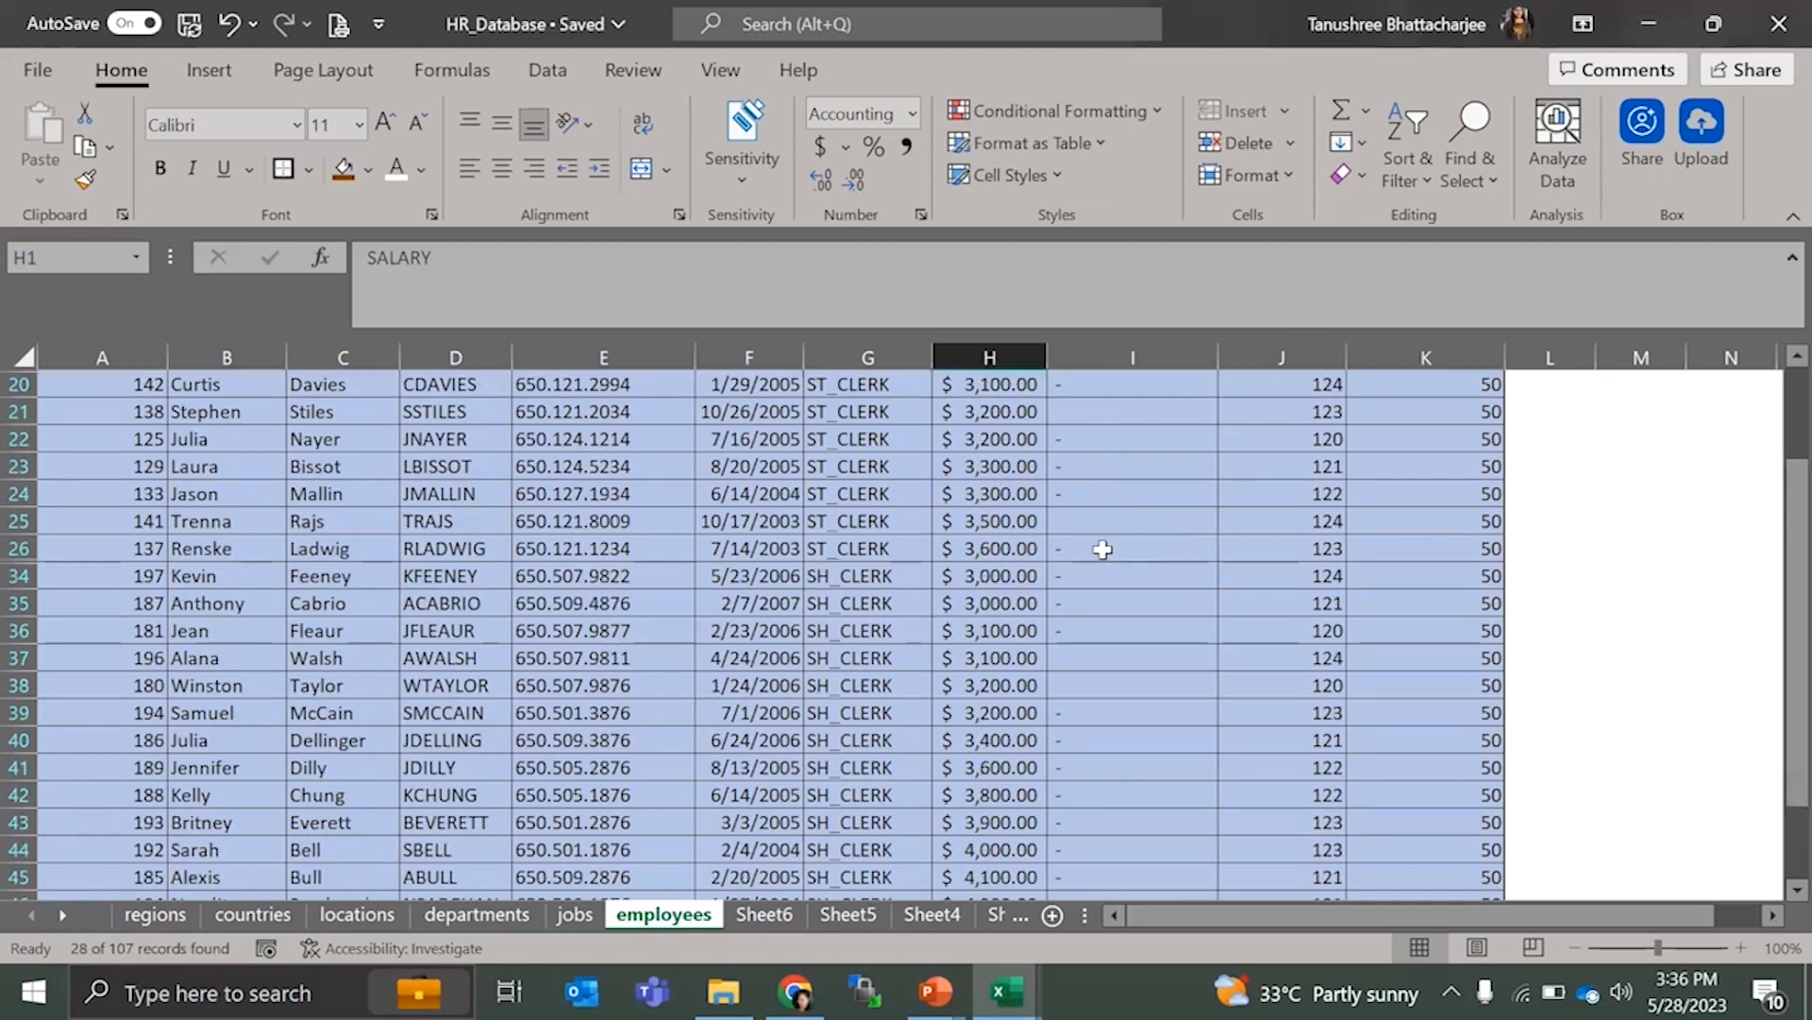
scroll(1102, 550, down, 4)
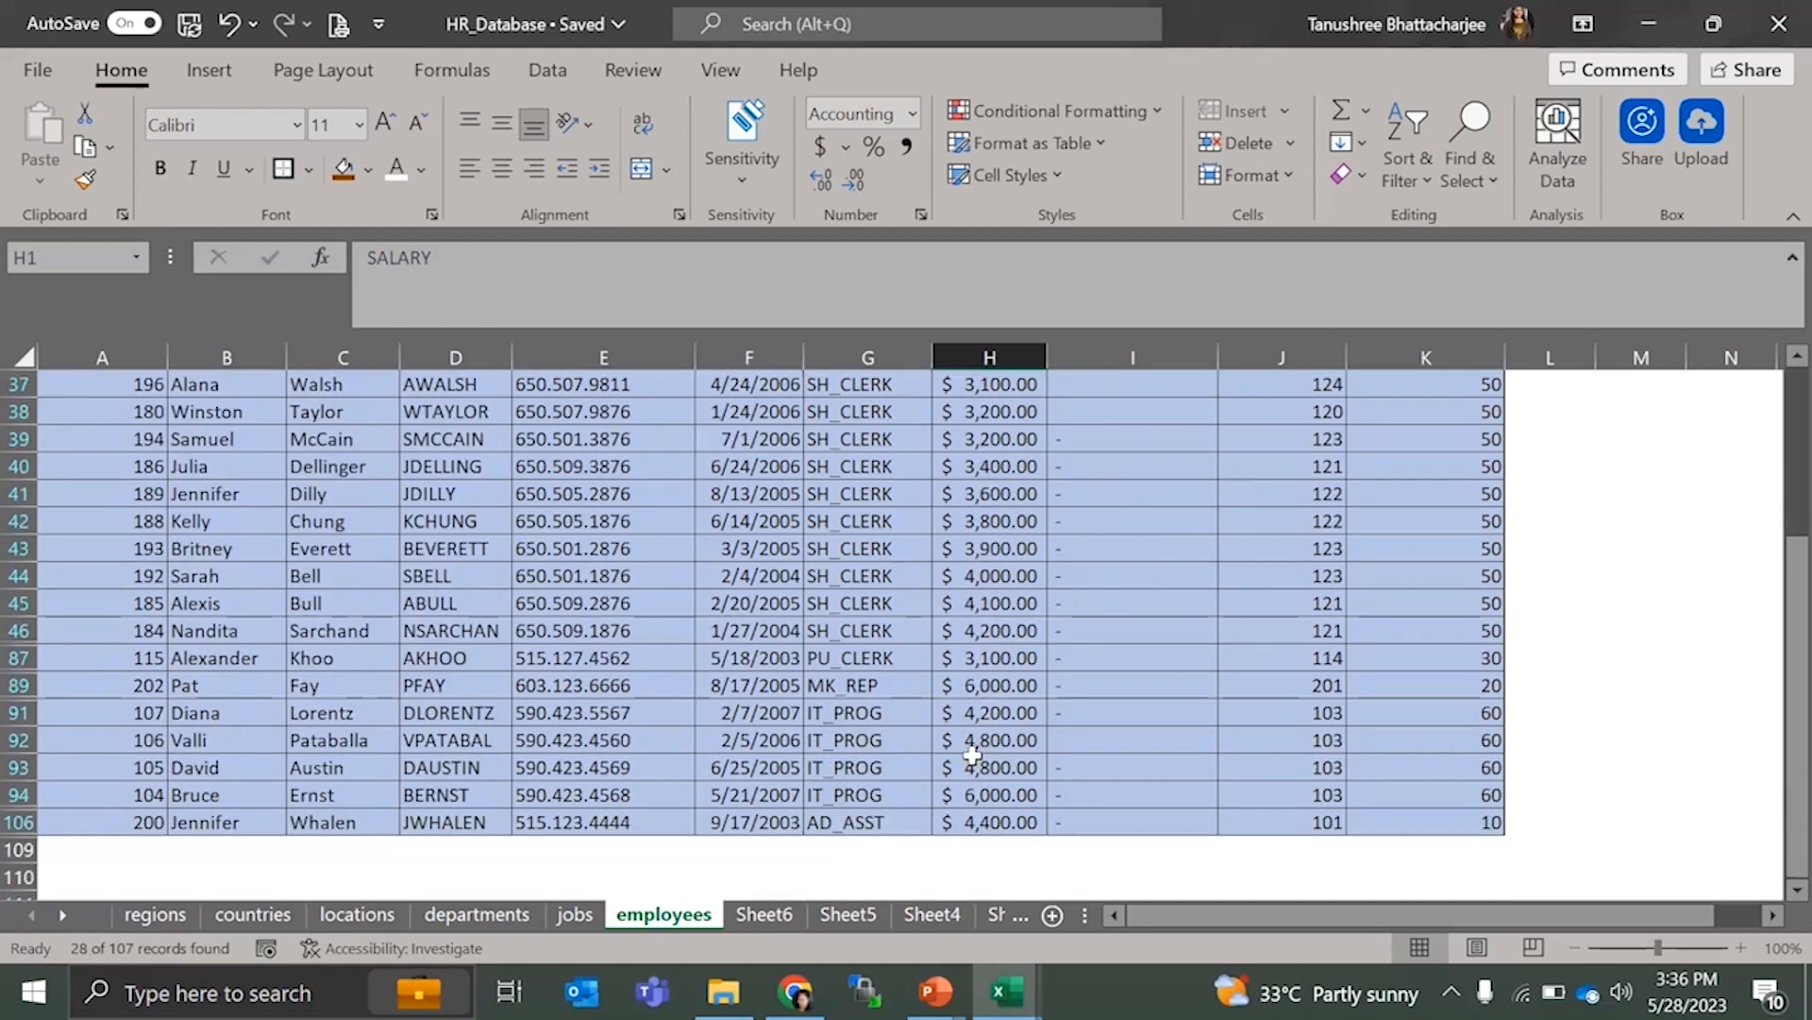
click(1005, 800)
scroll(1054, 787, up, 4)
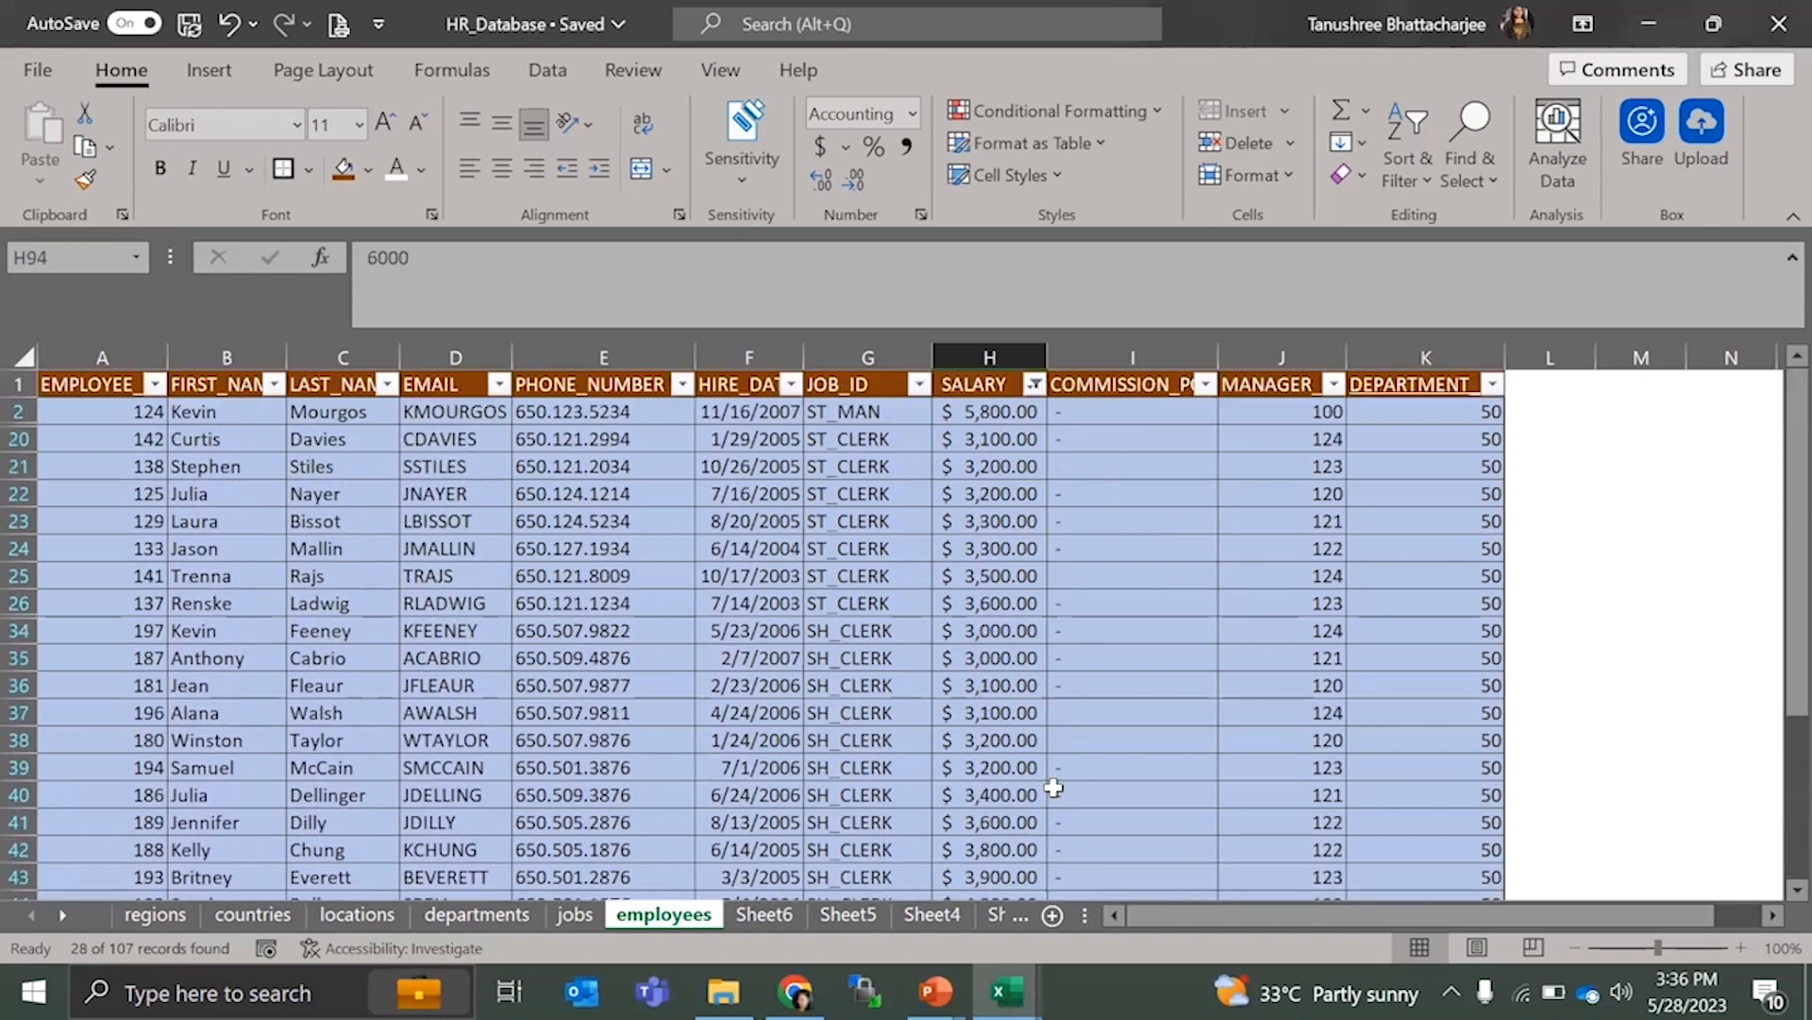
click(1033, 385)
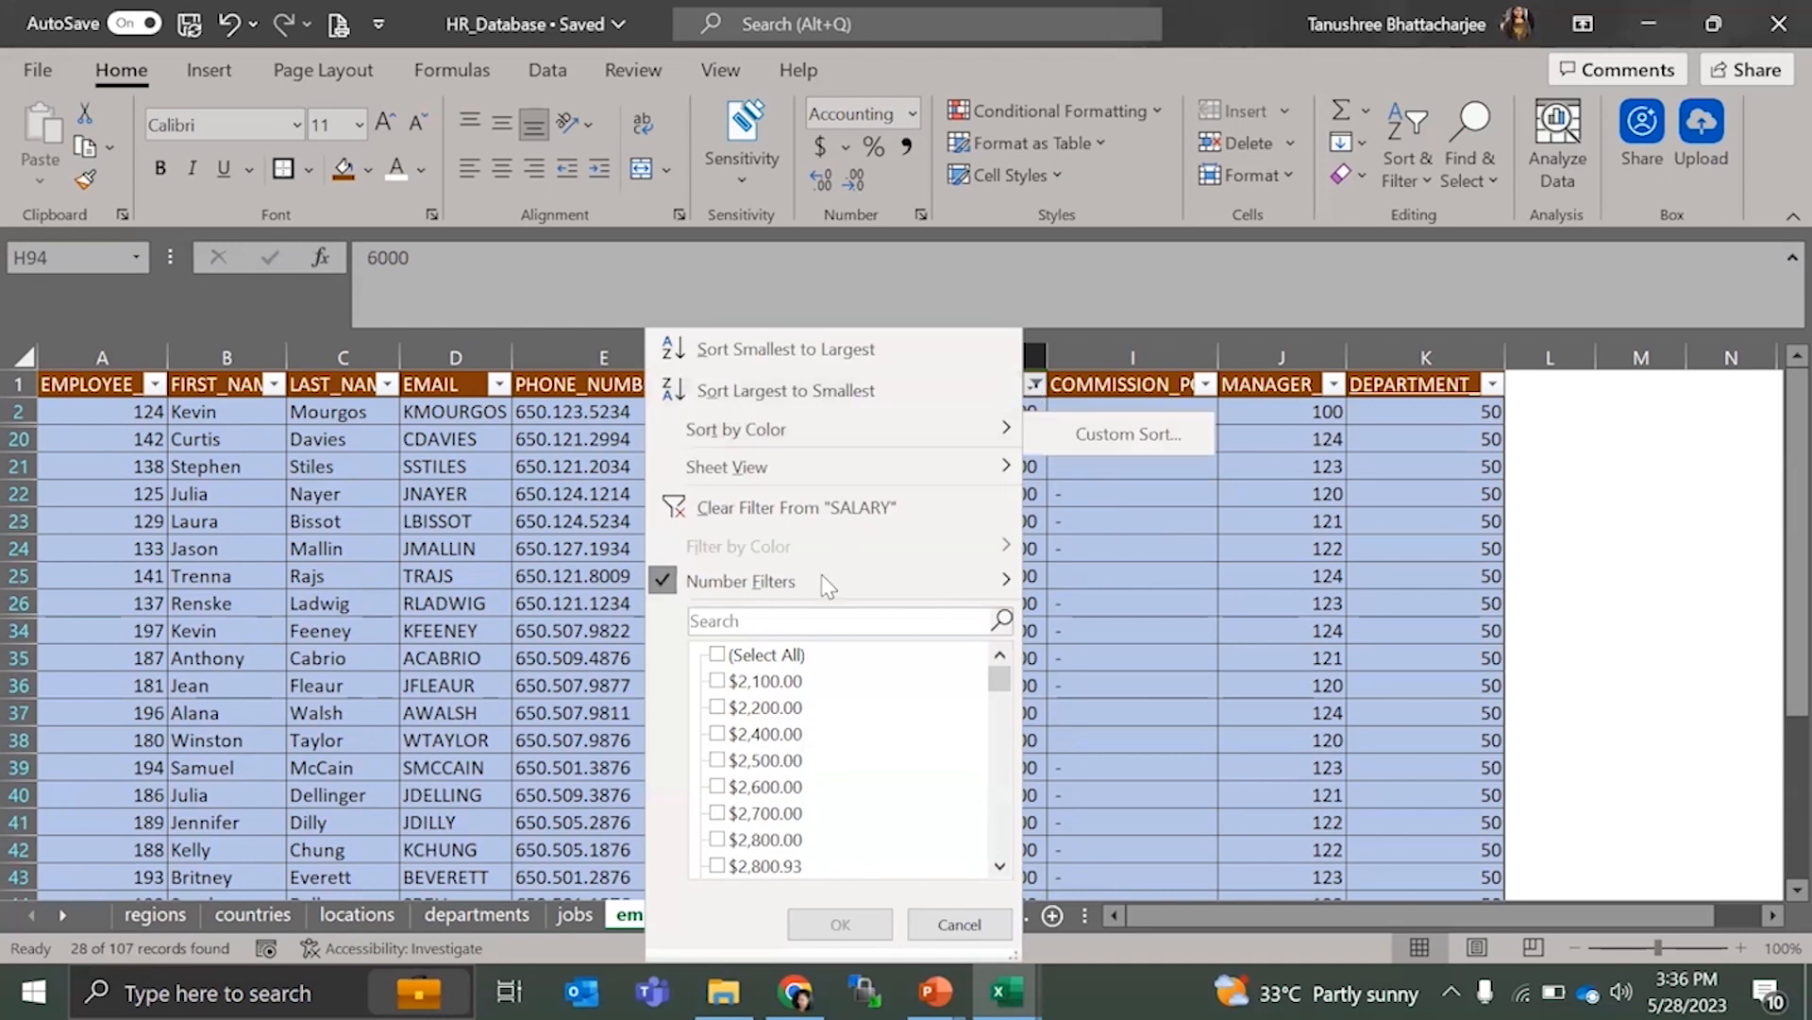
mouse_move(830, 583)
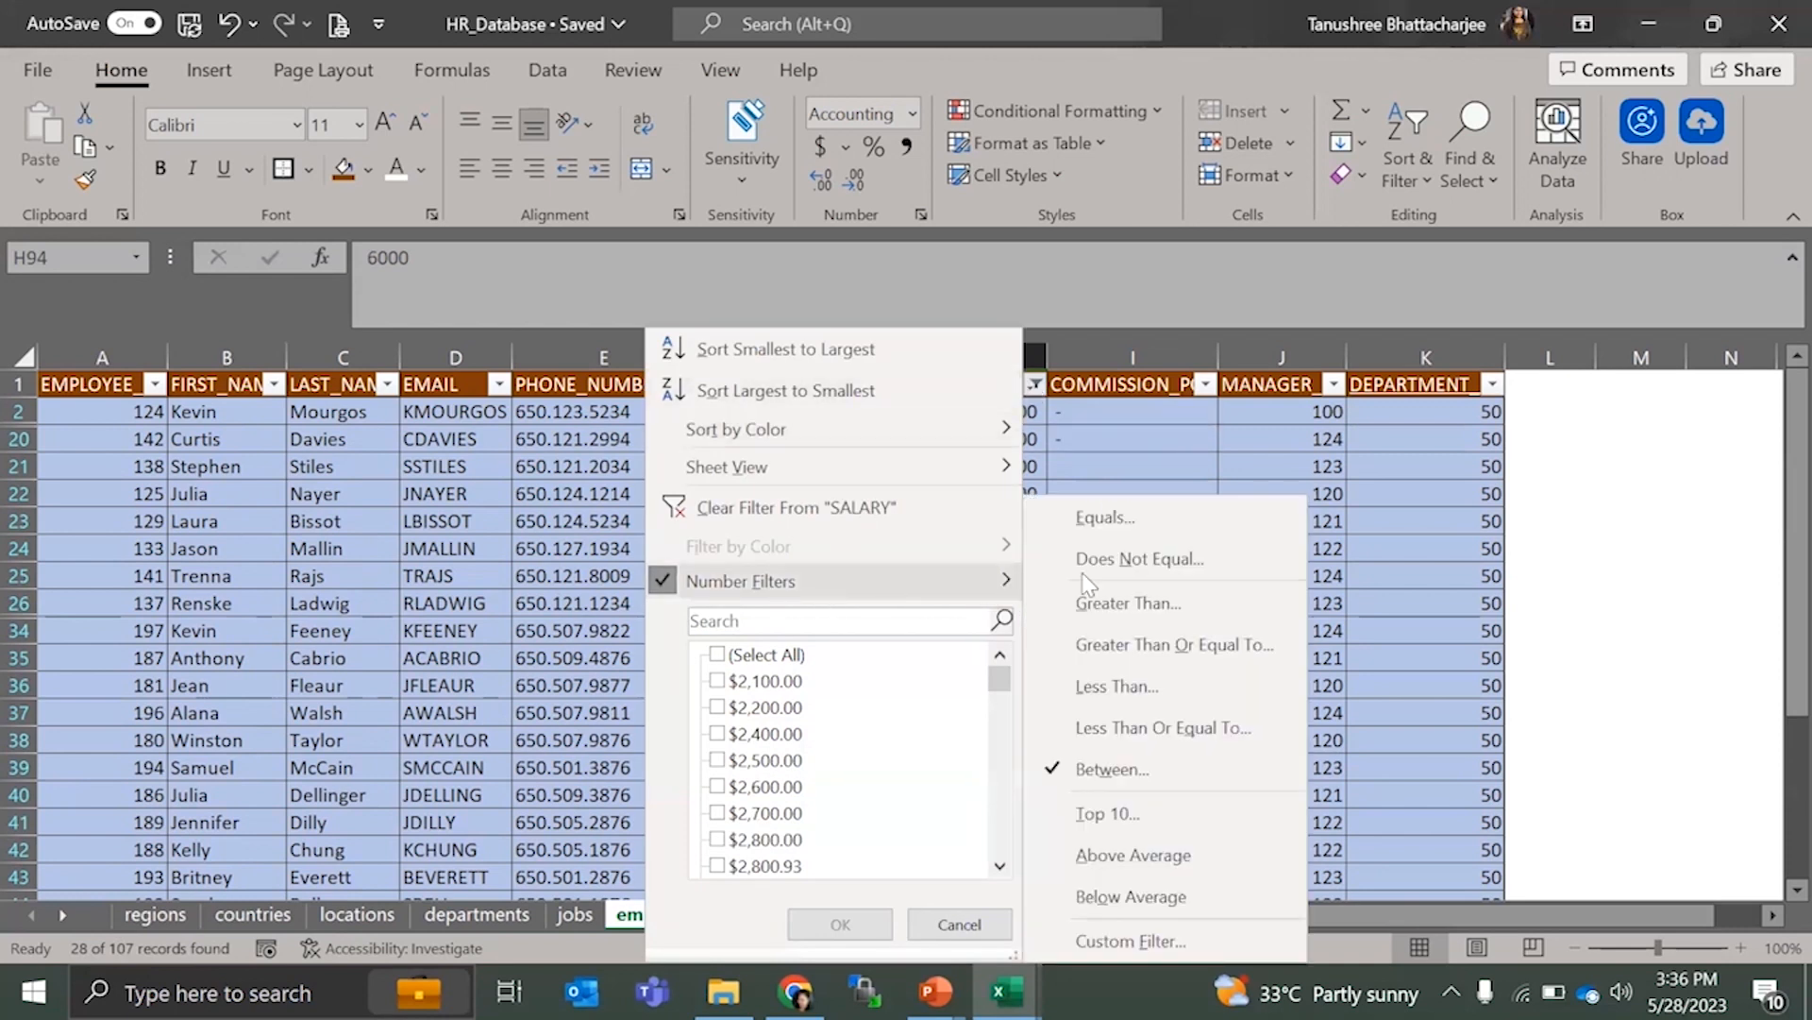
click(1049, 778)
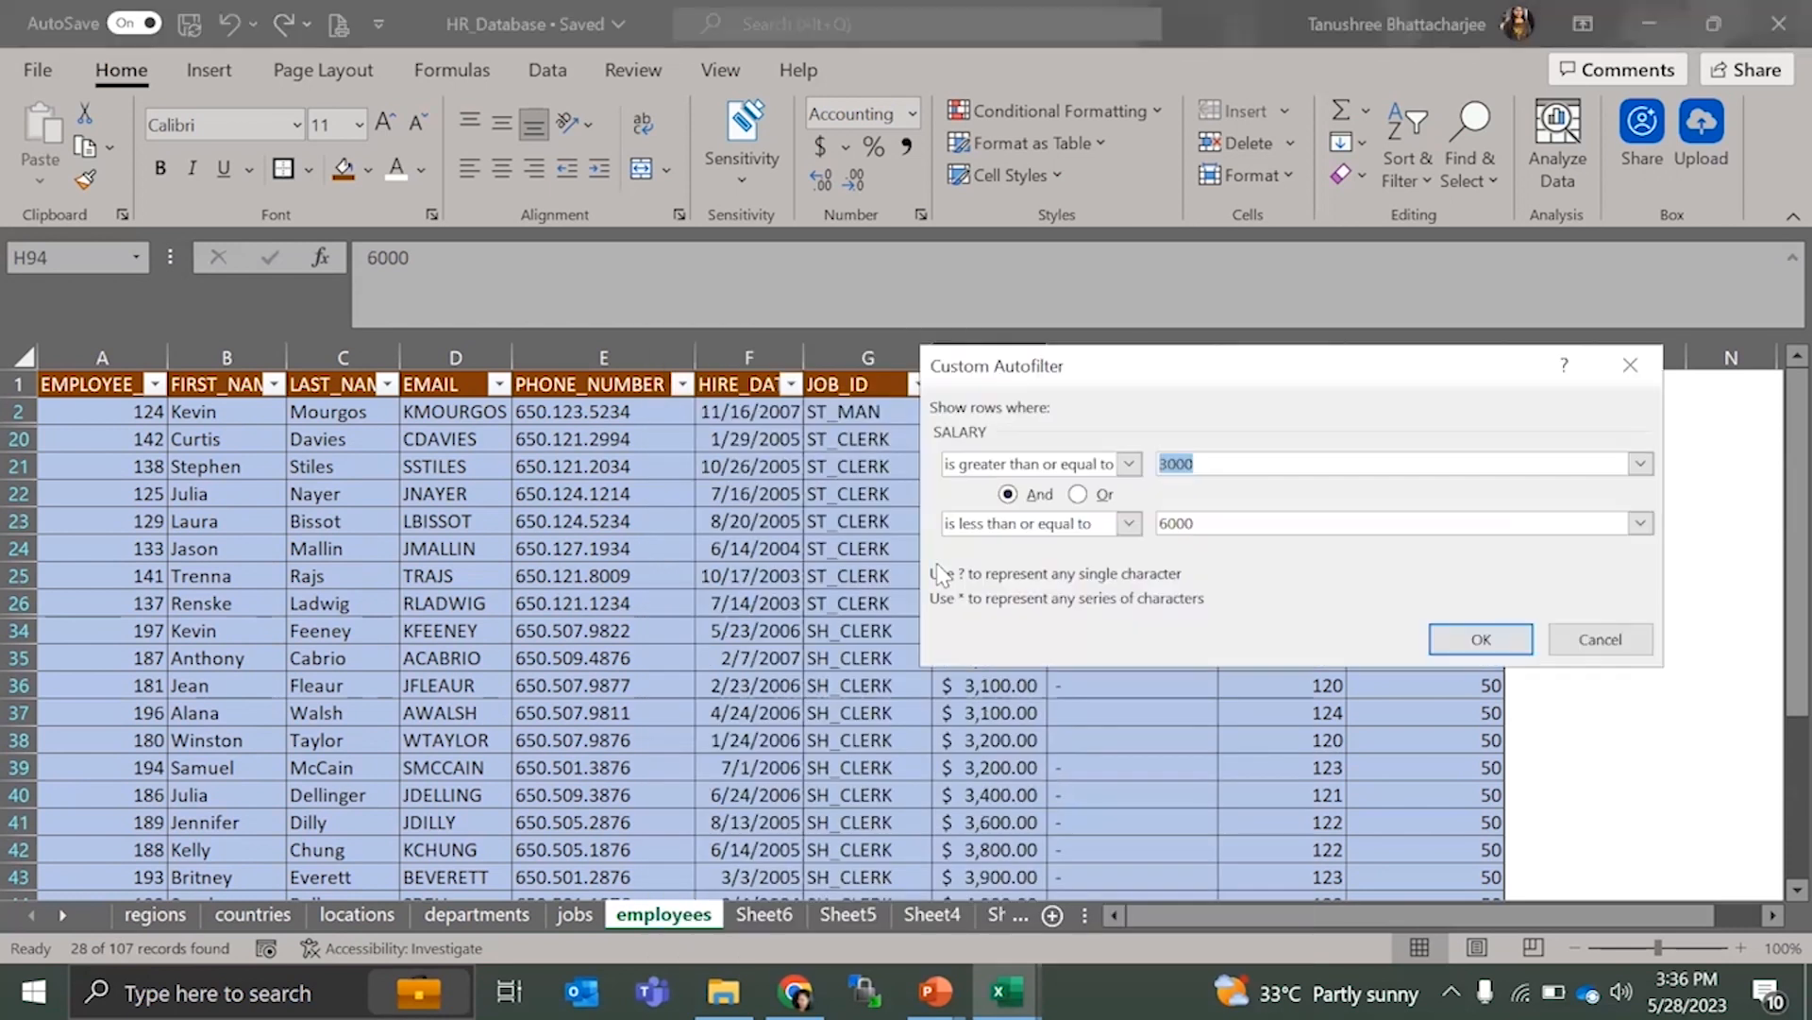
click(1632, 366)
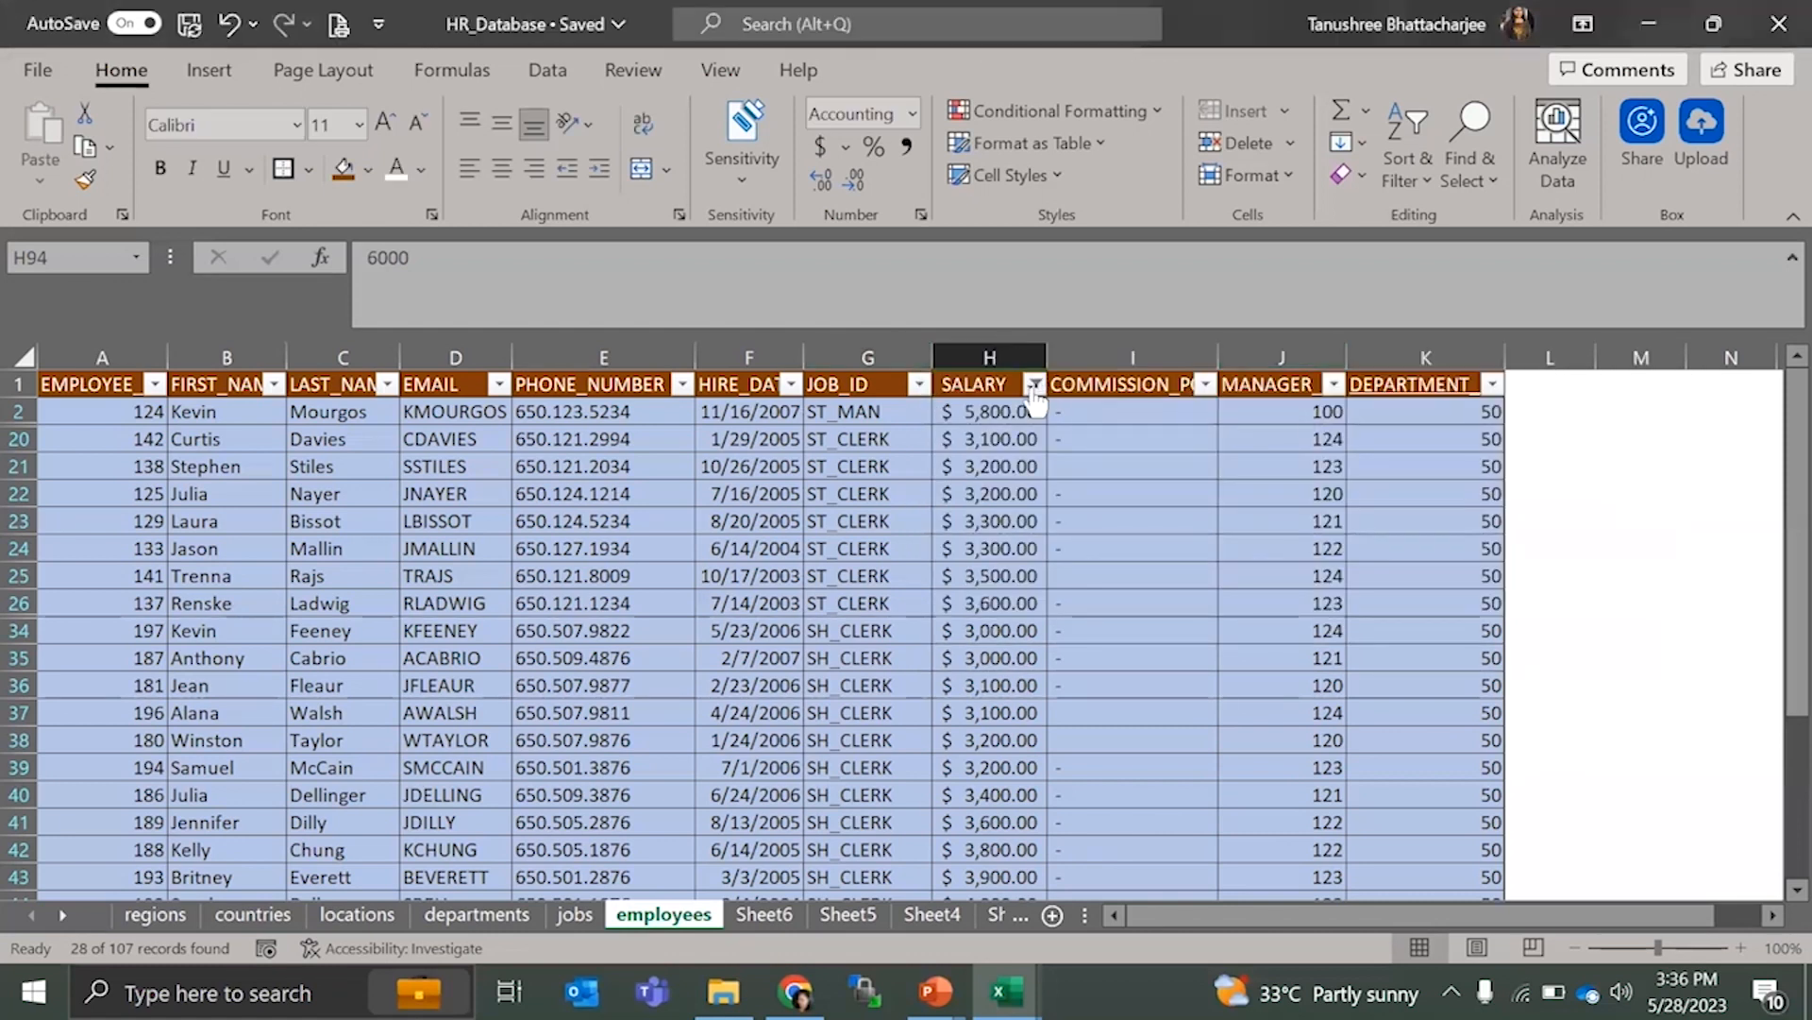
- Change the custom SALARY filter to equals 3000 Or equals 6000, apply it, and reset the header filters
click(1034, 387)
mouse_move(1004, 582)
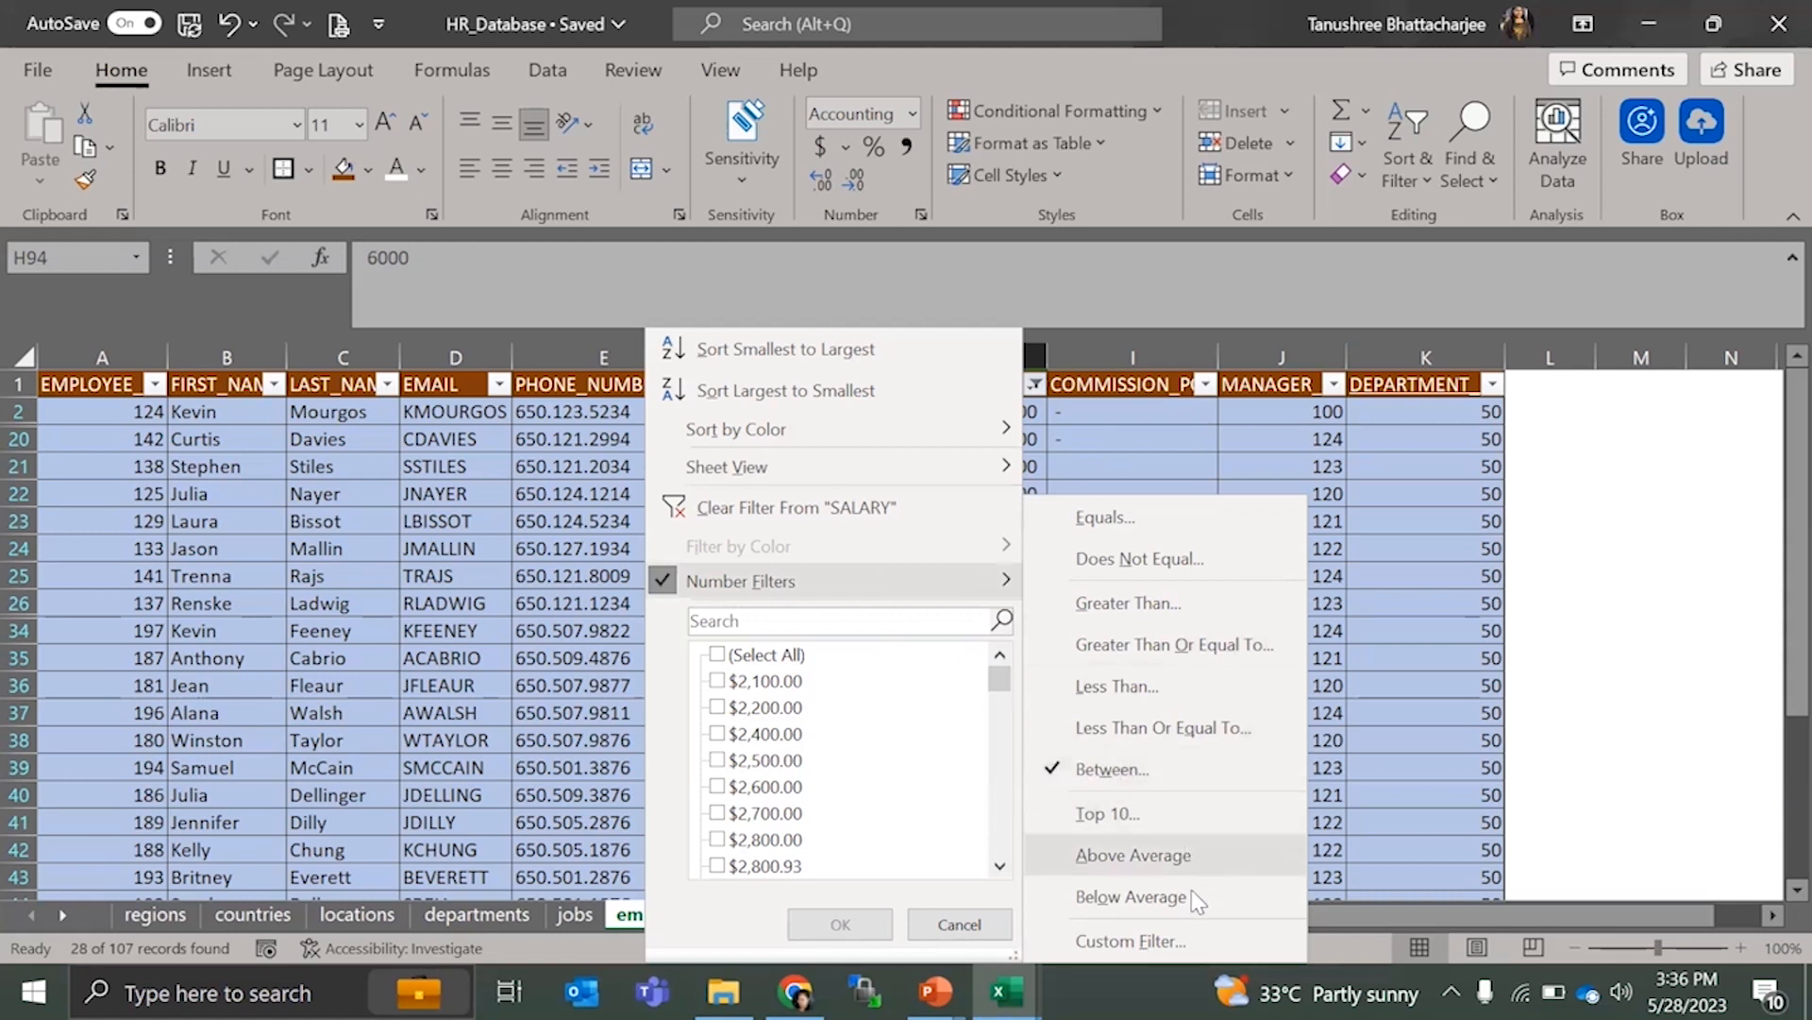
click(1099, 941)
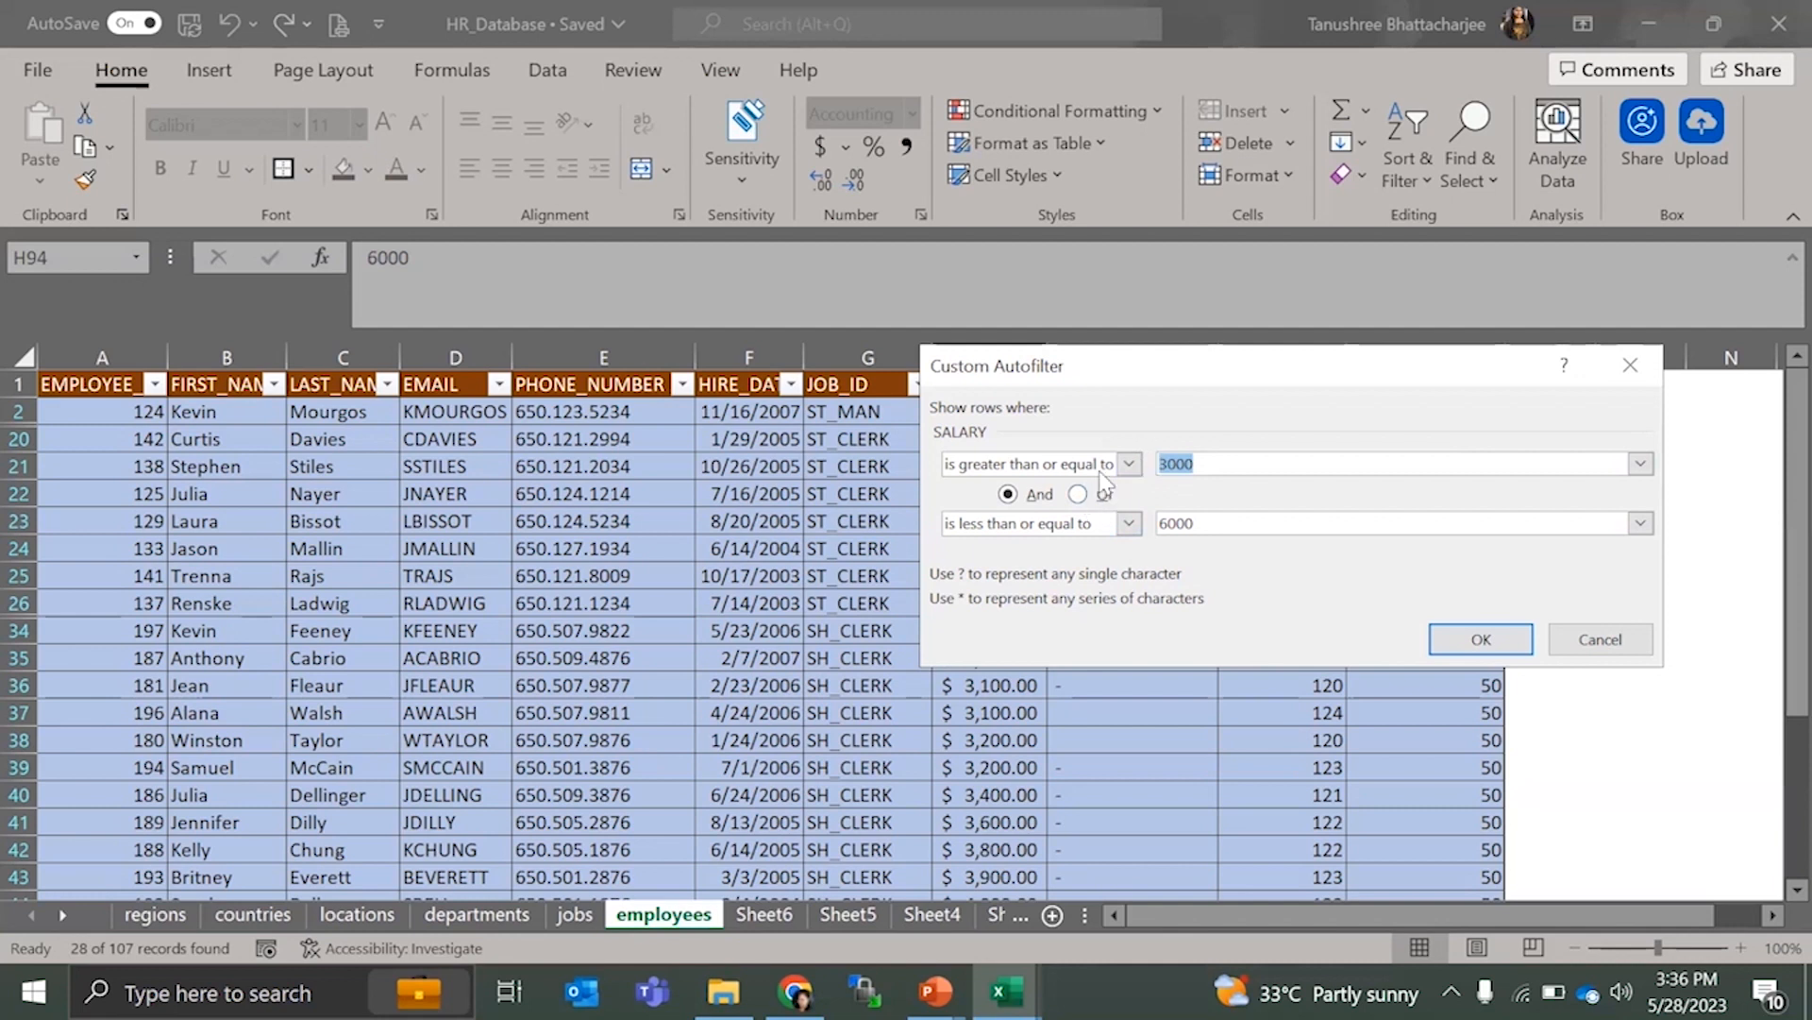
click(1129, 463)
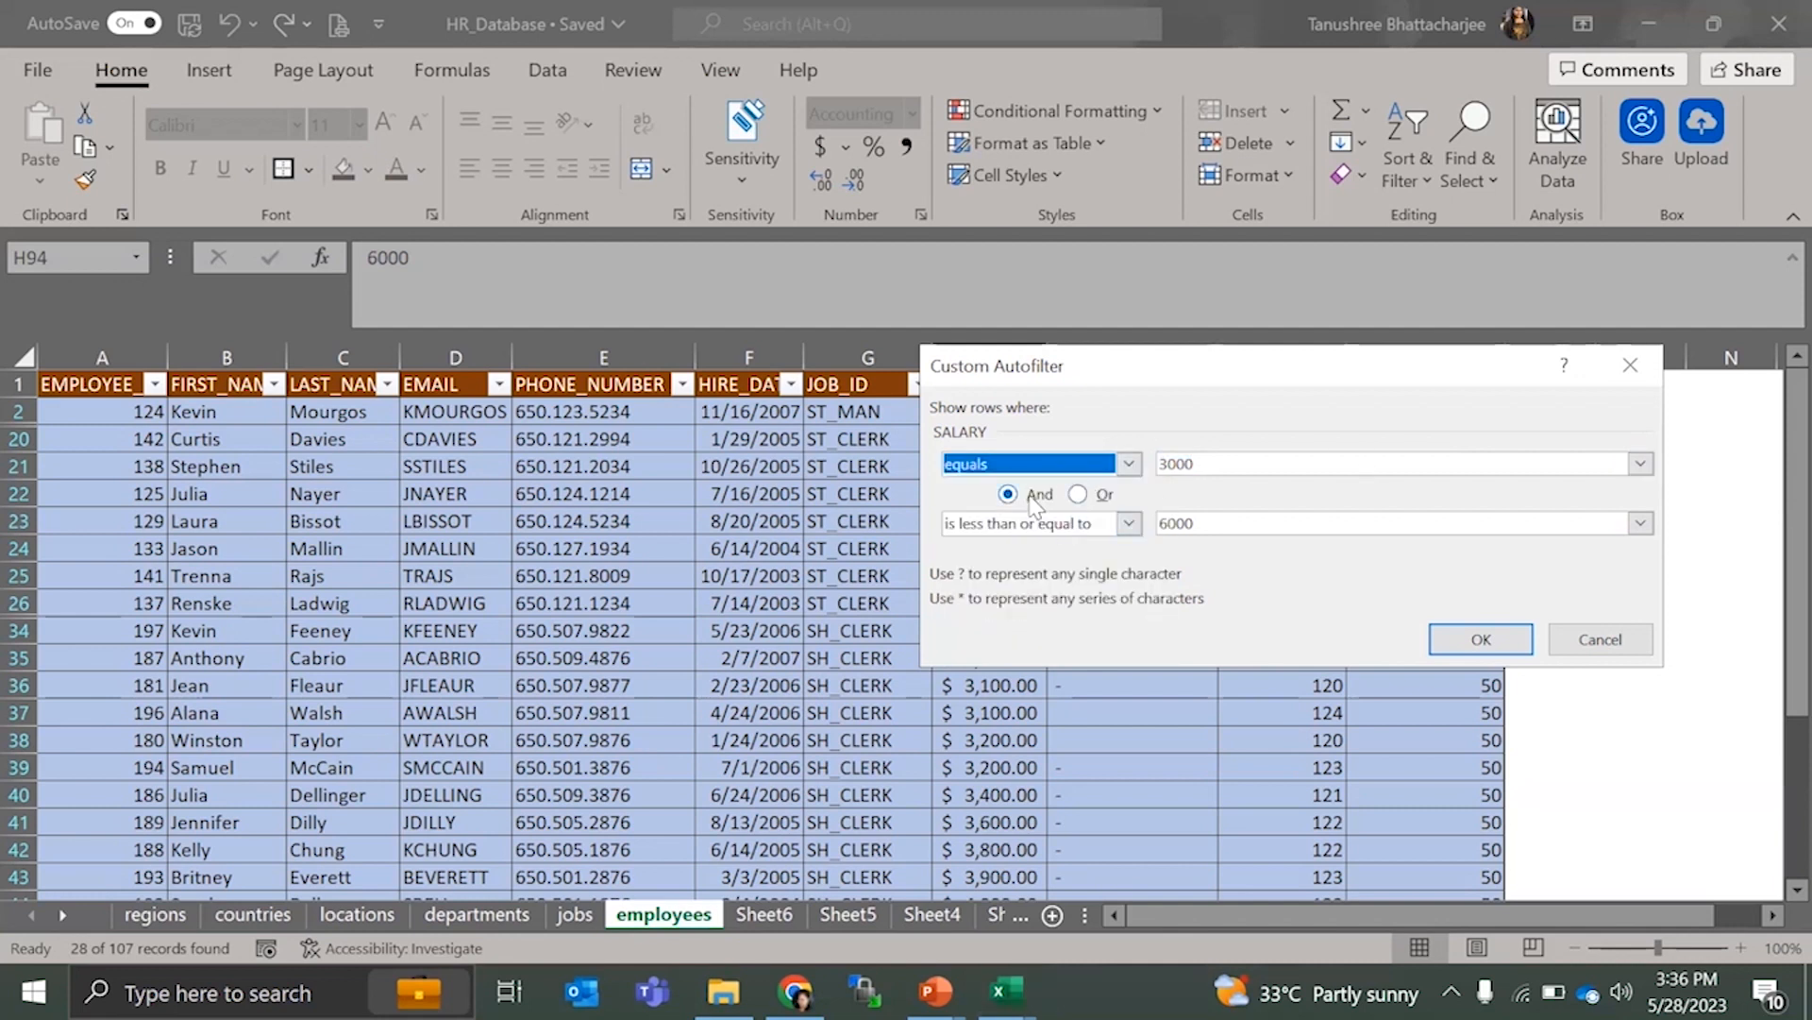
click(1100, 494)
click(1103, 522)
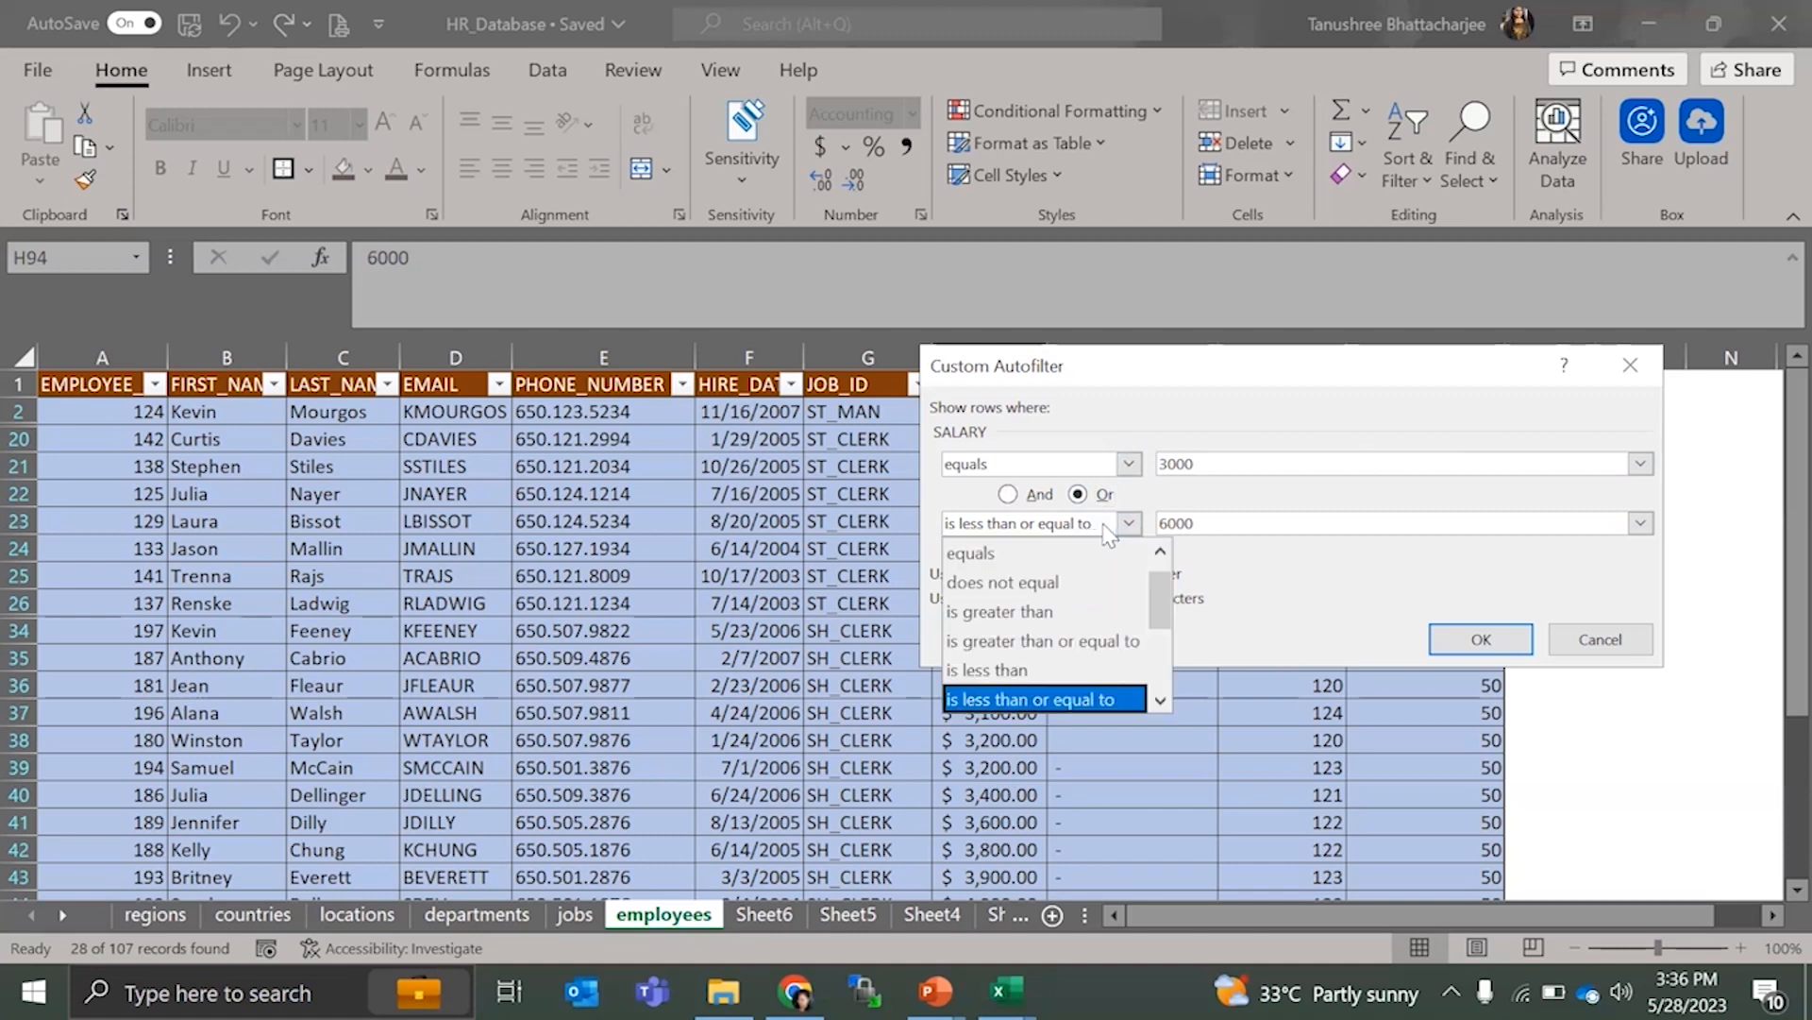
click(1086, 555)
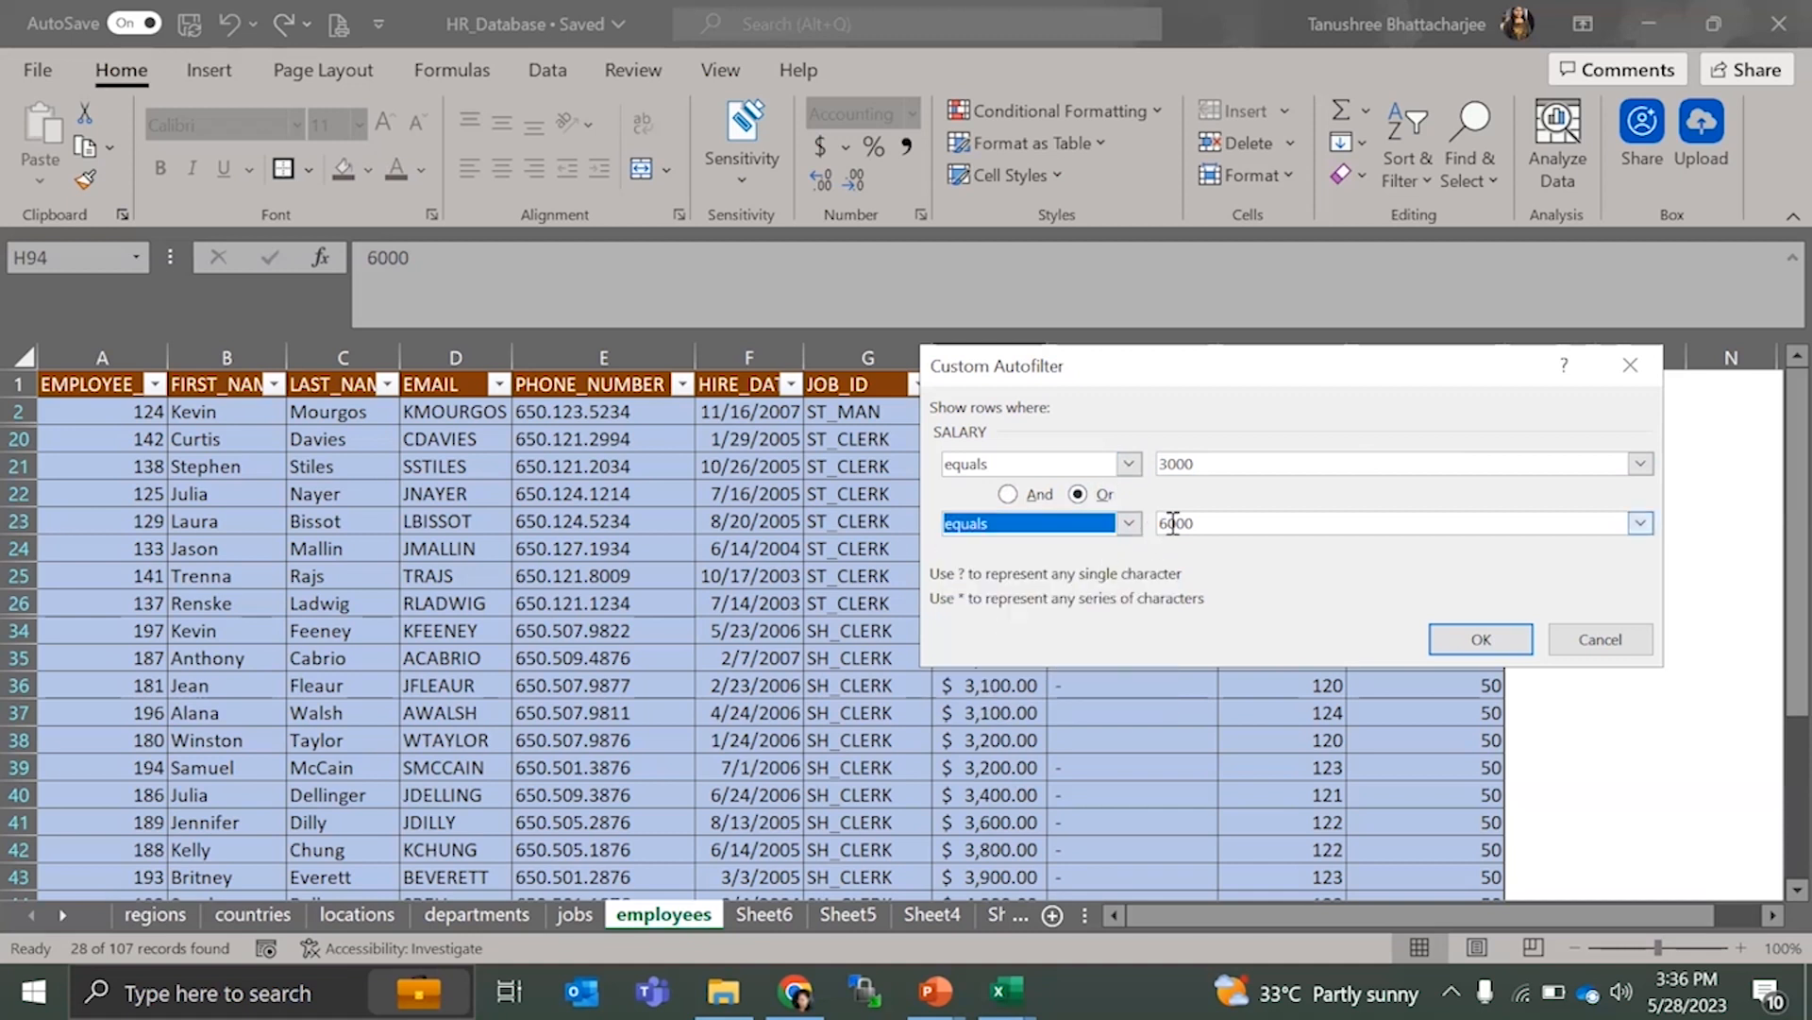
click(1445, 640)
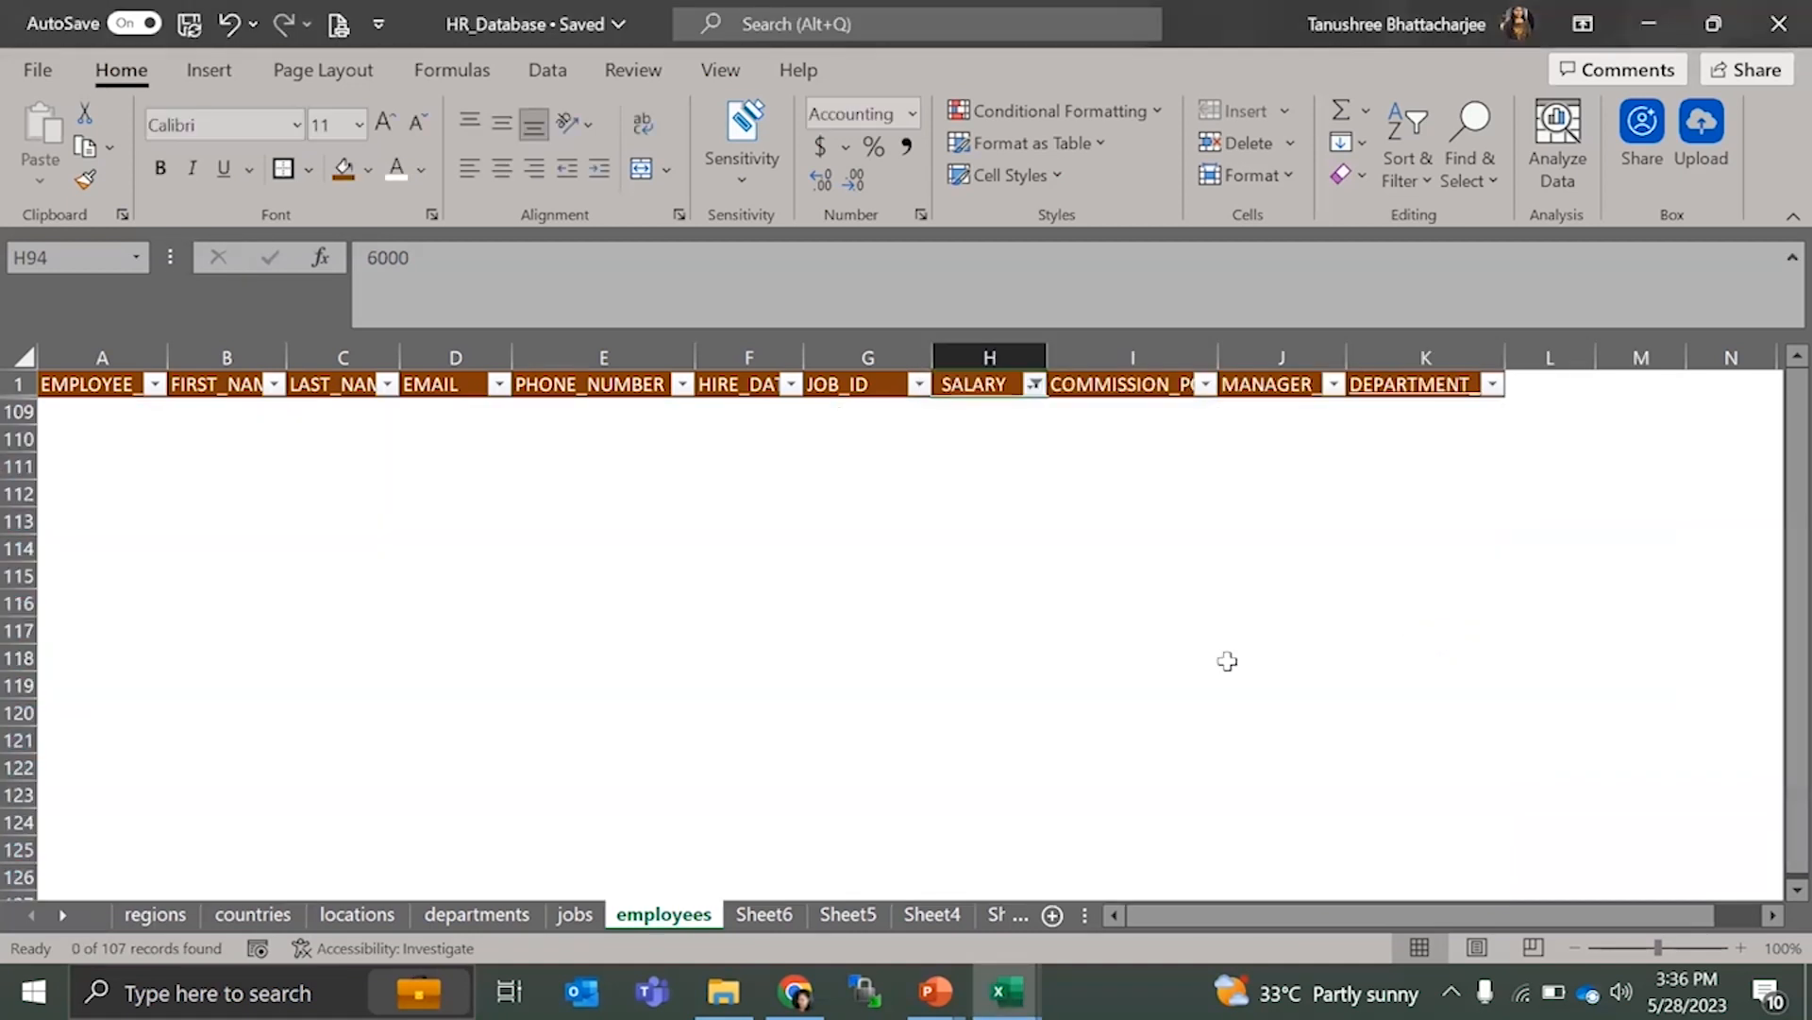
click(1003, 384)
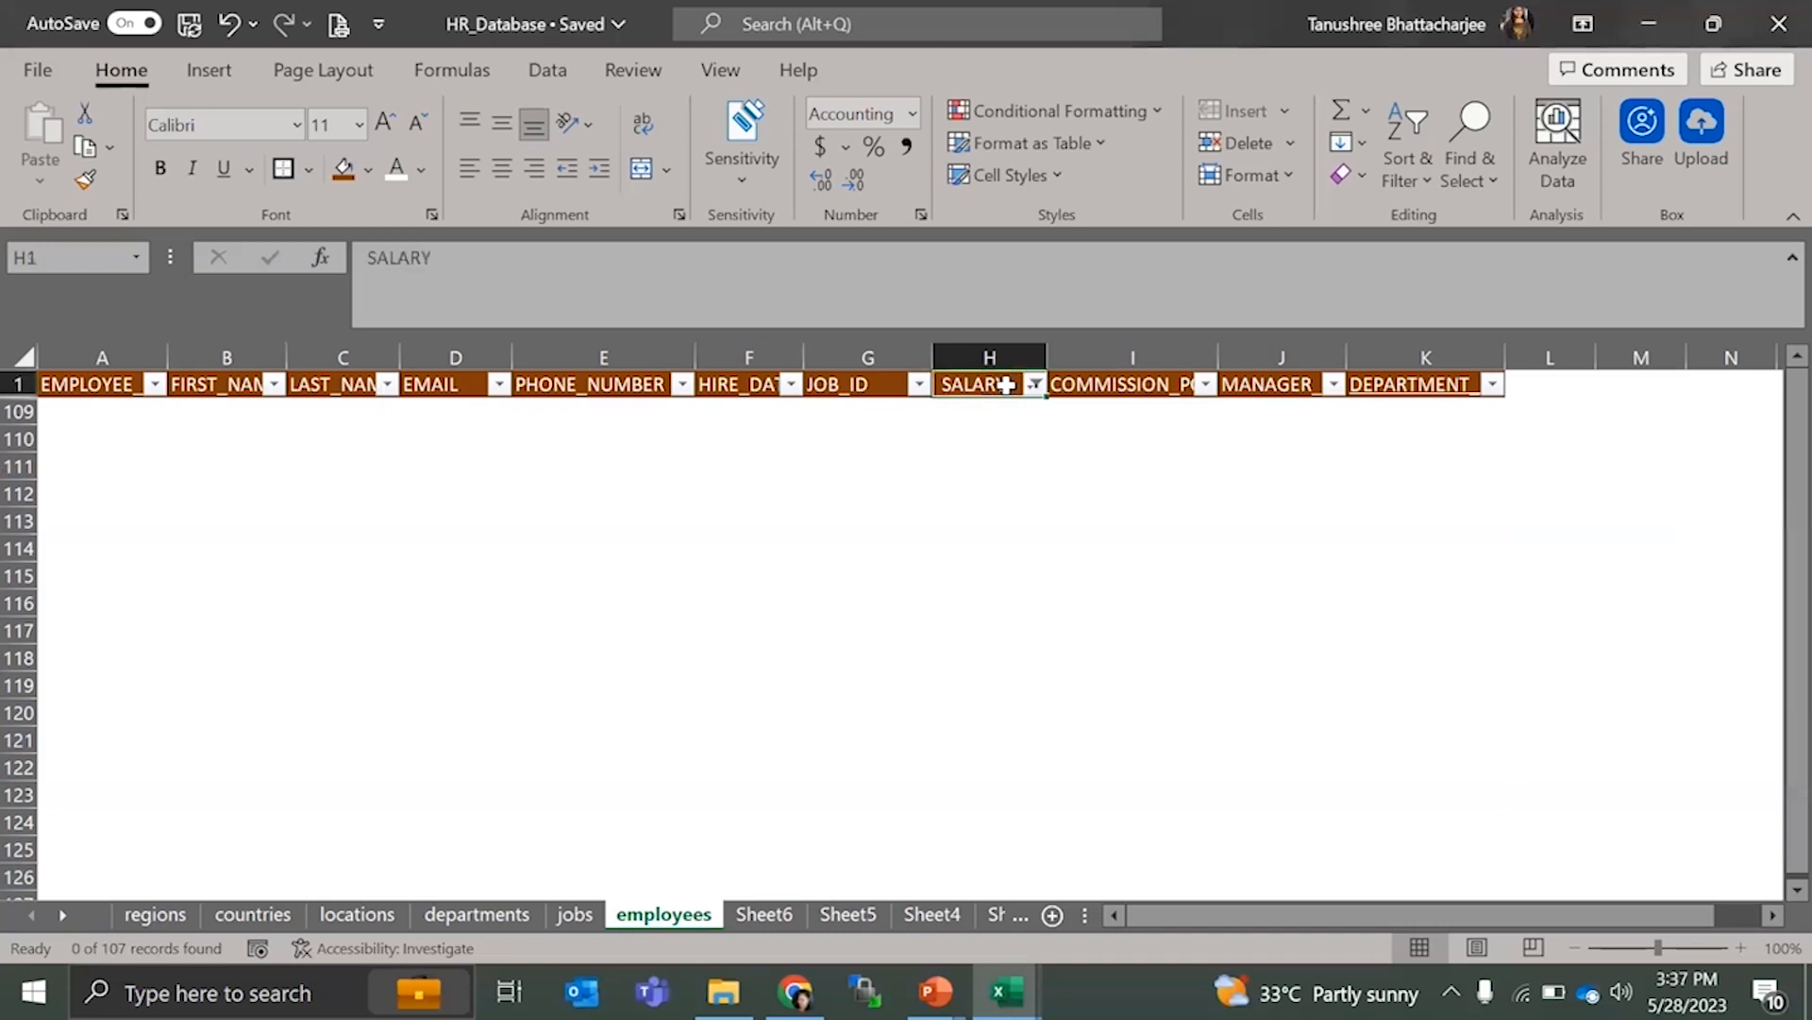
key(ctrl+shift+l)
key(ctrl+shift+l)
- Open a custom filter for the SALARY column and join its two conditions with Or
click(1034, 380)
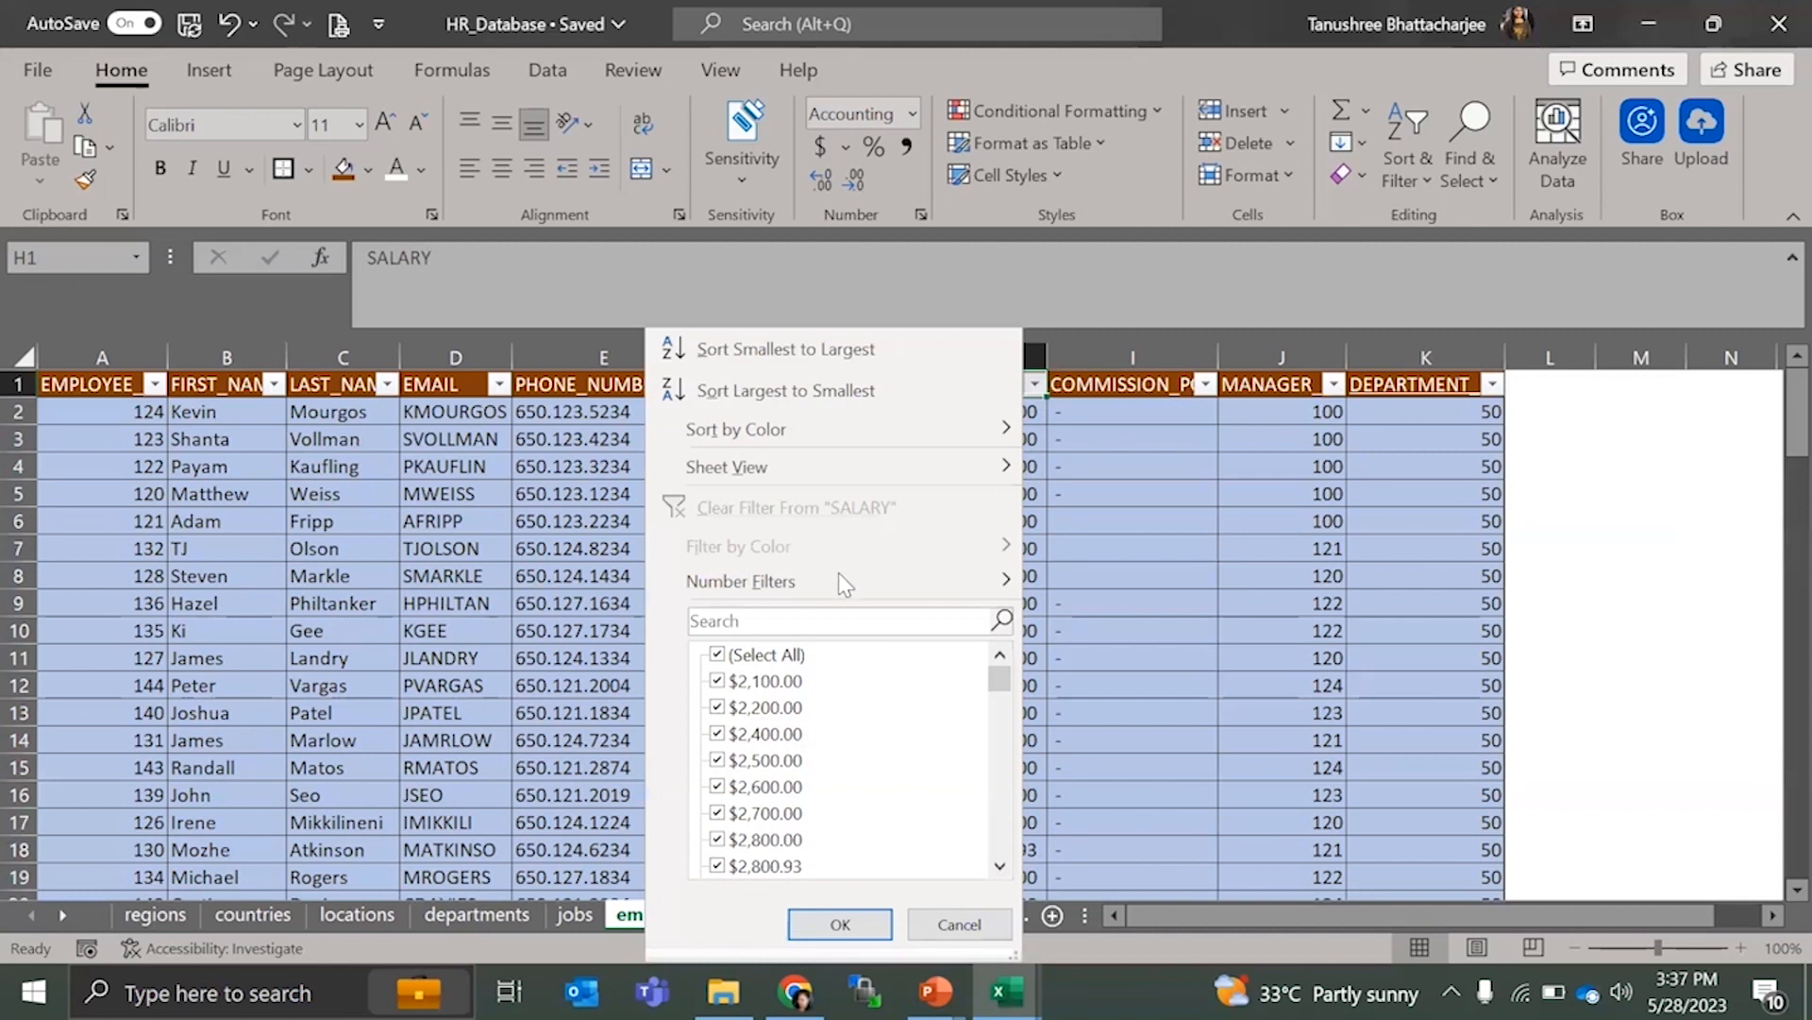
mouse_move(838, 577)
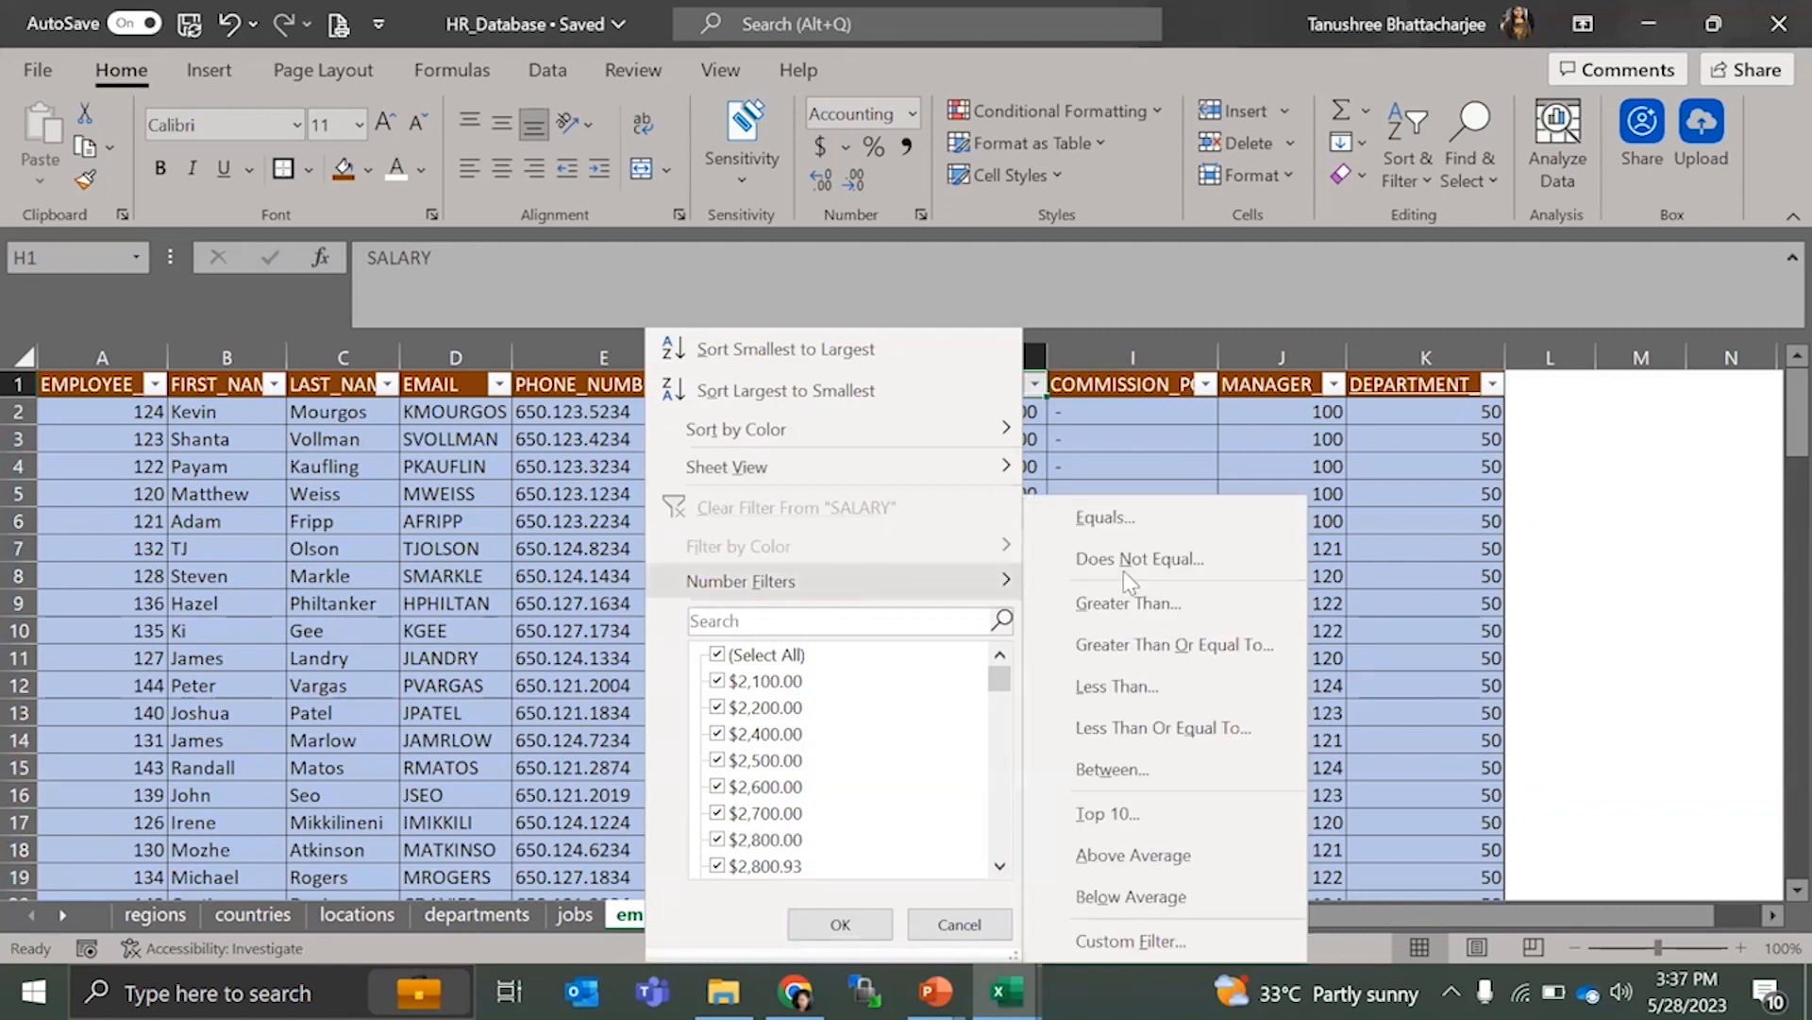
click(1167, 937)
click(1081, 469)
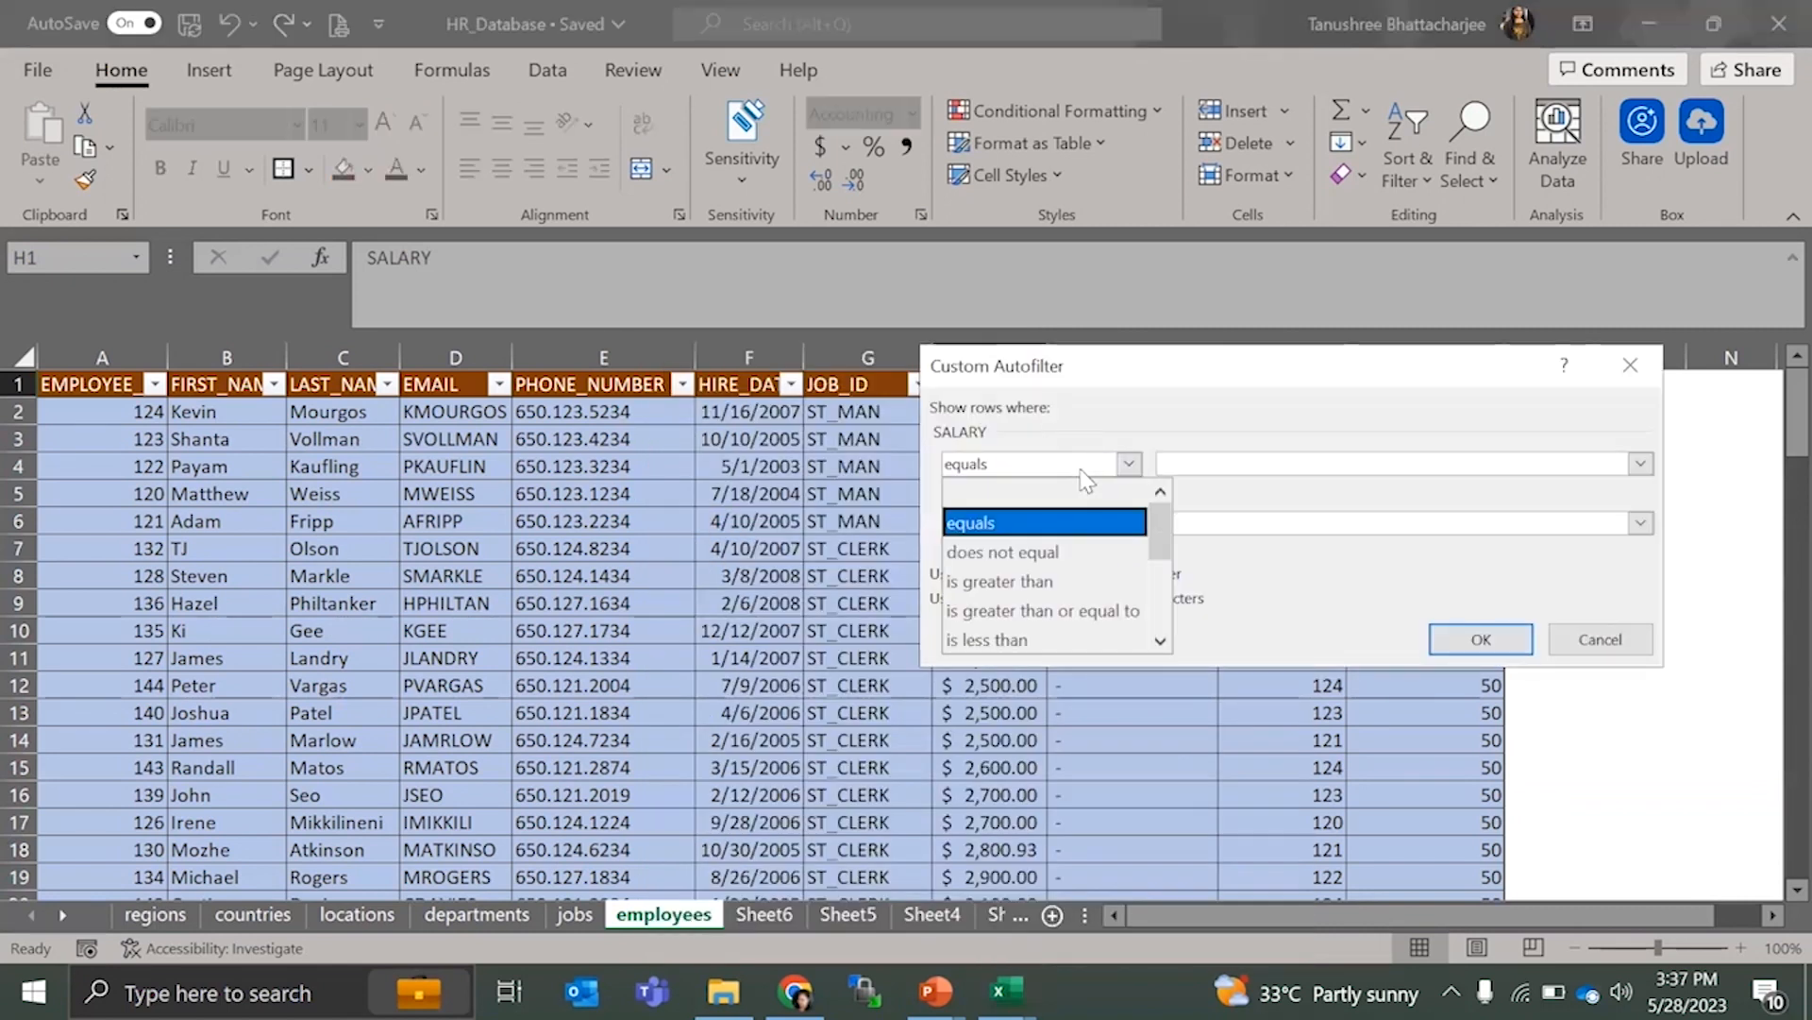
click(1216, 464)
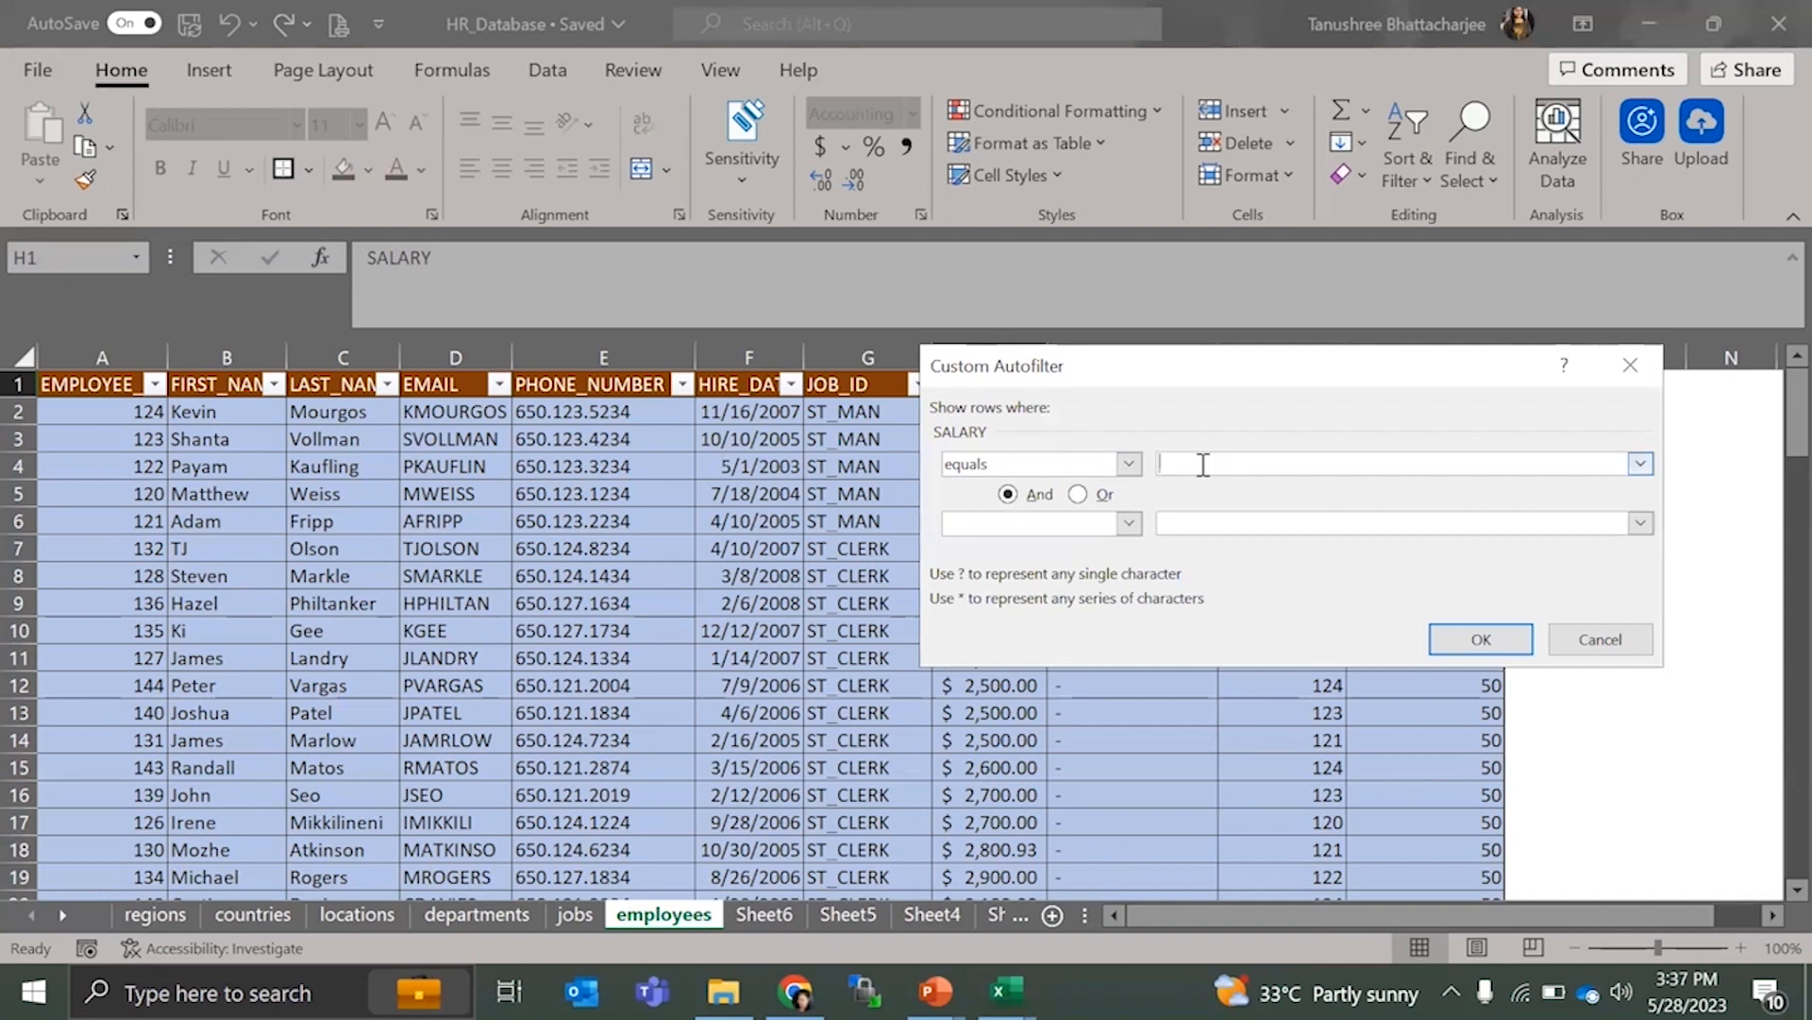
click(1081, 494)
- Set the first SALARY condition to is less than and the second to is greater than
click(1107, 525)
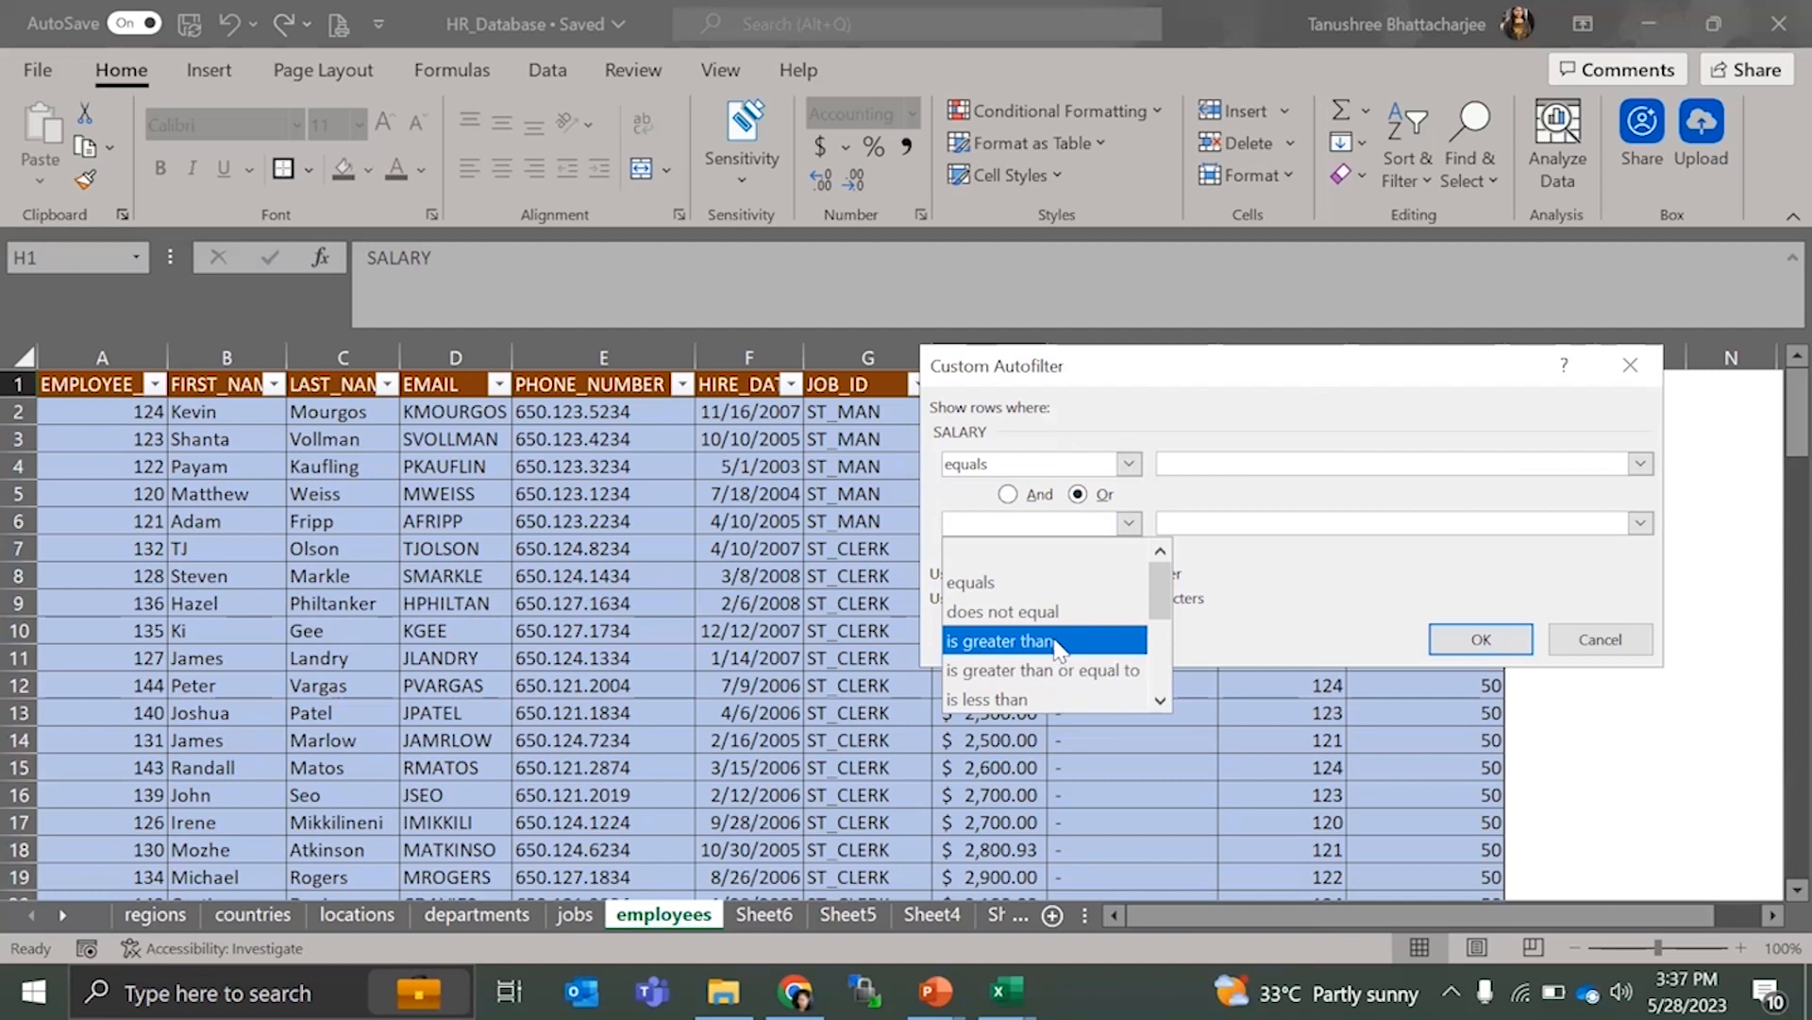
click(1089, 699)
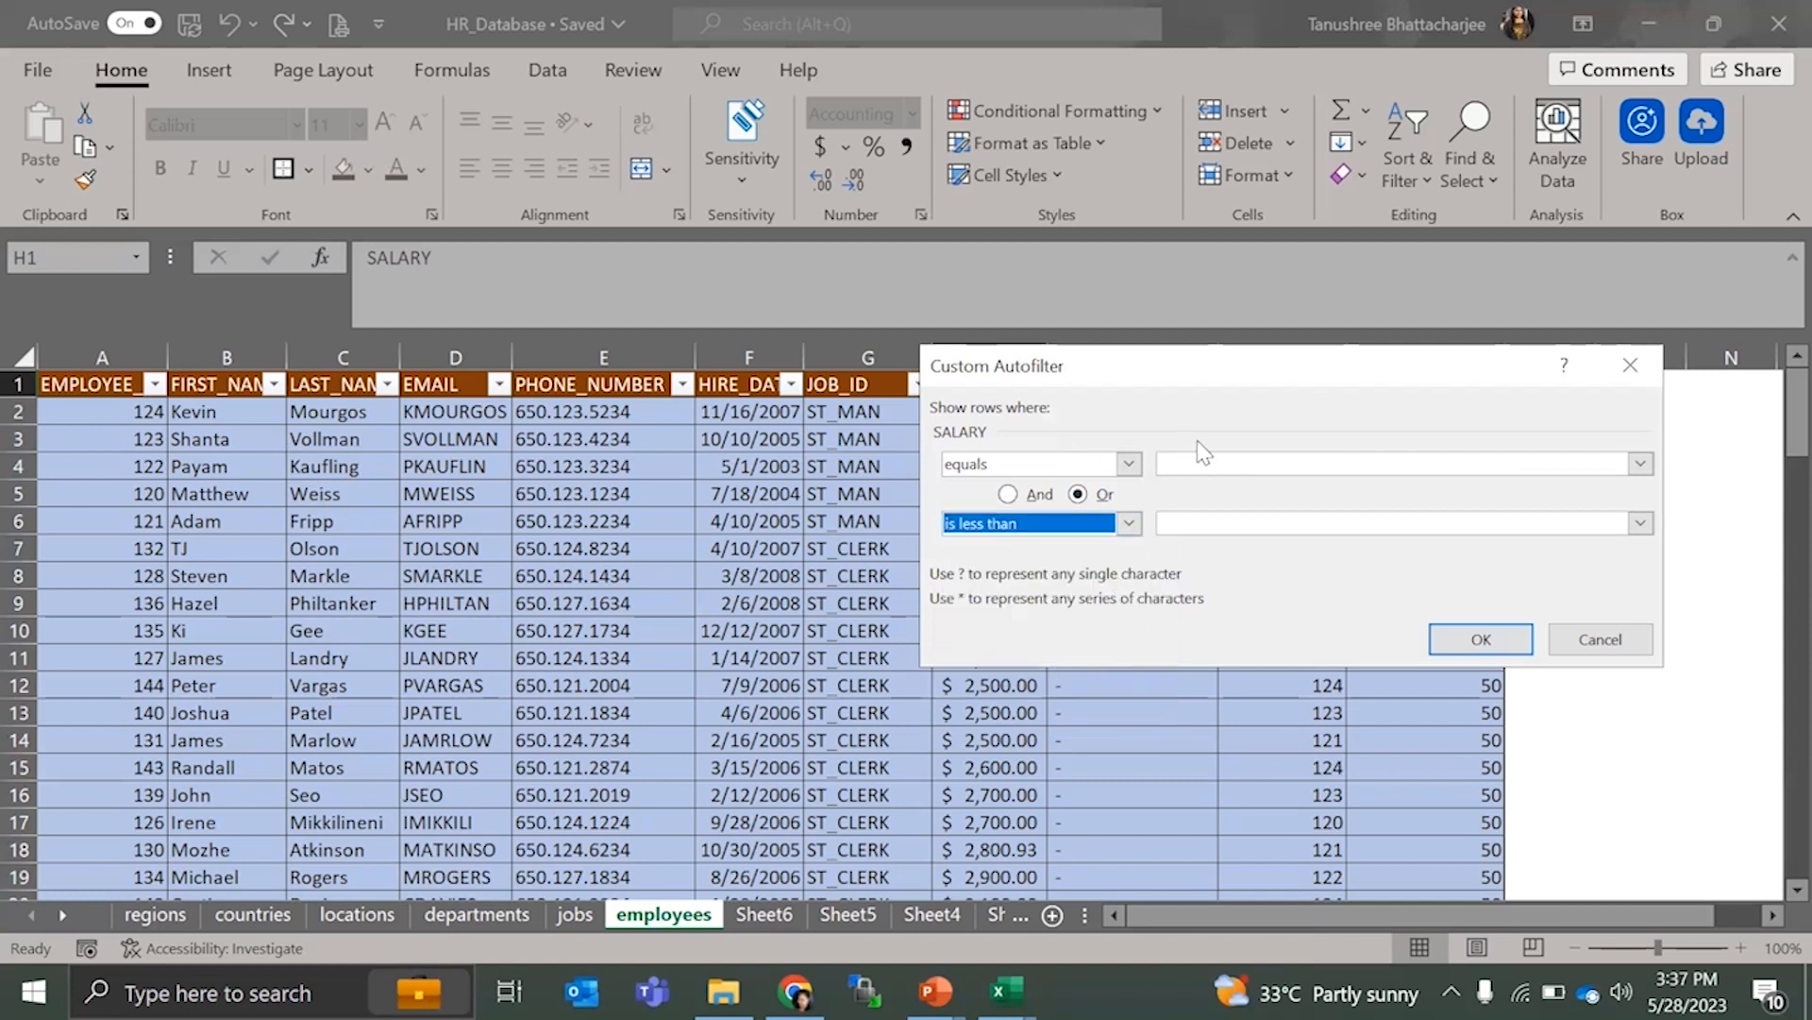
click(1129, 463)
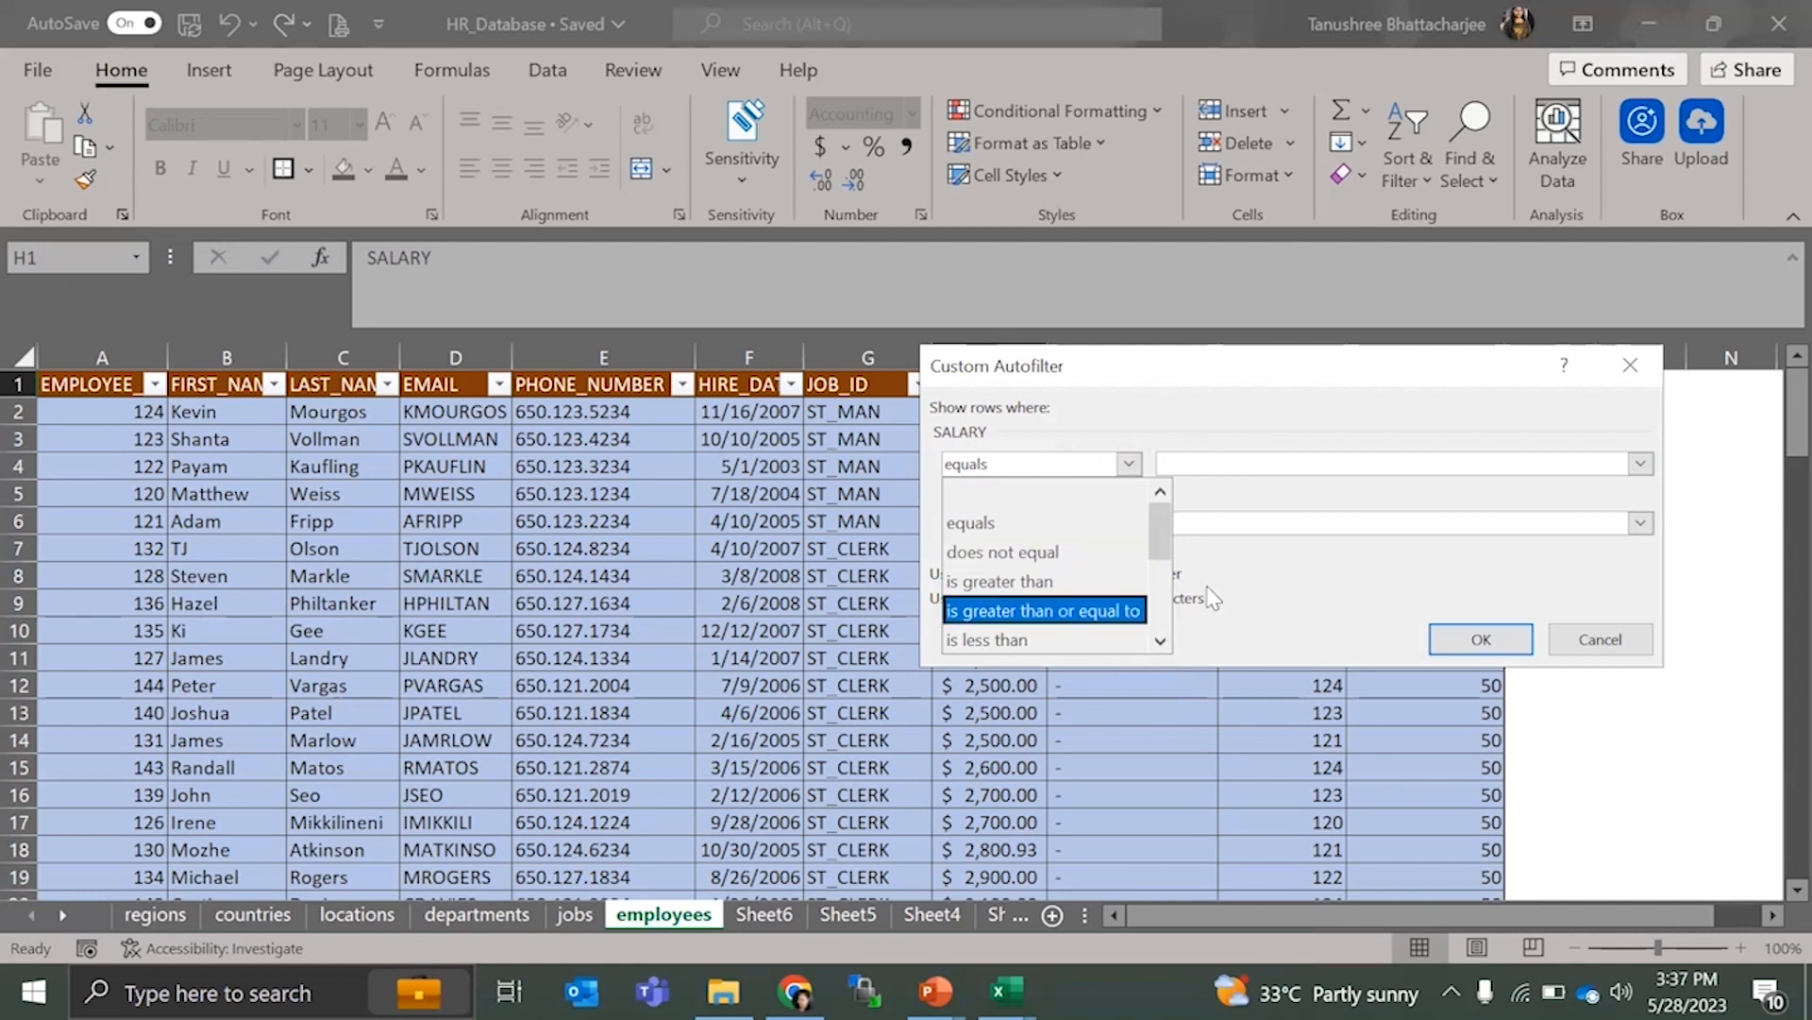
click(1089, 462)
click(1103, 463)
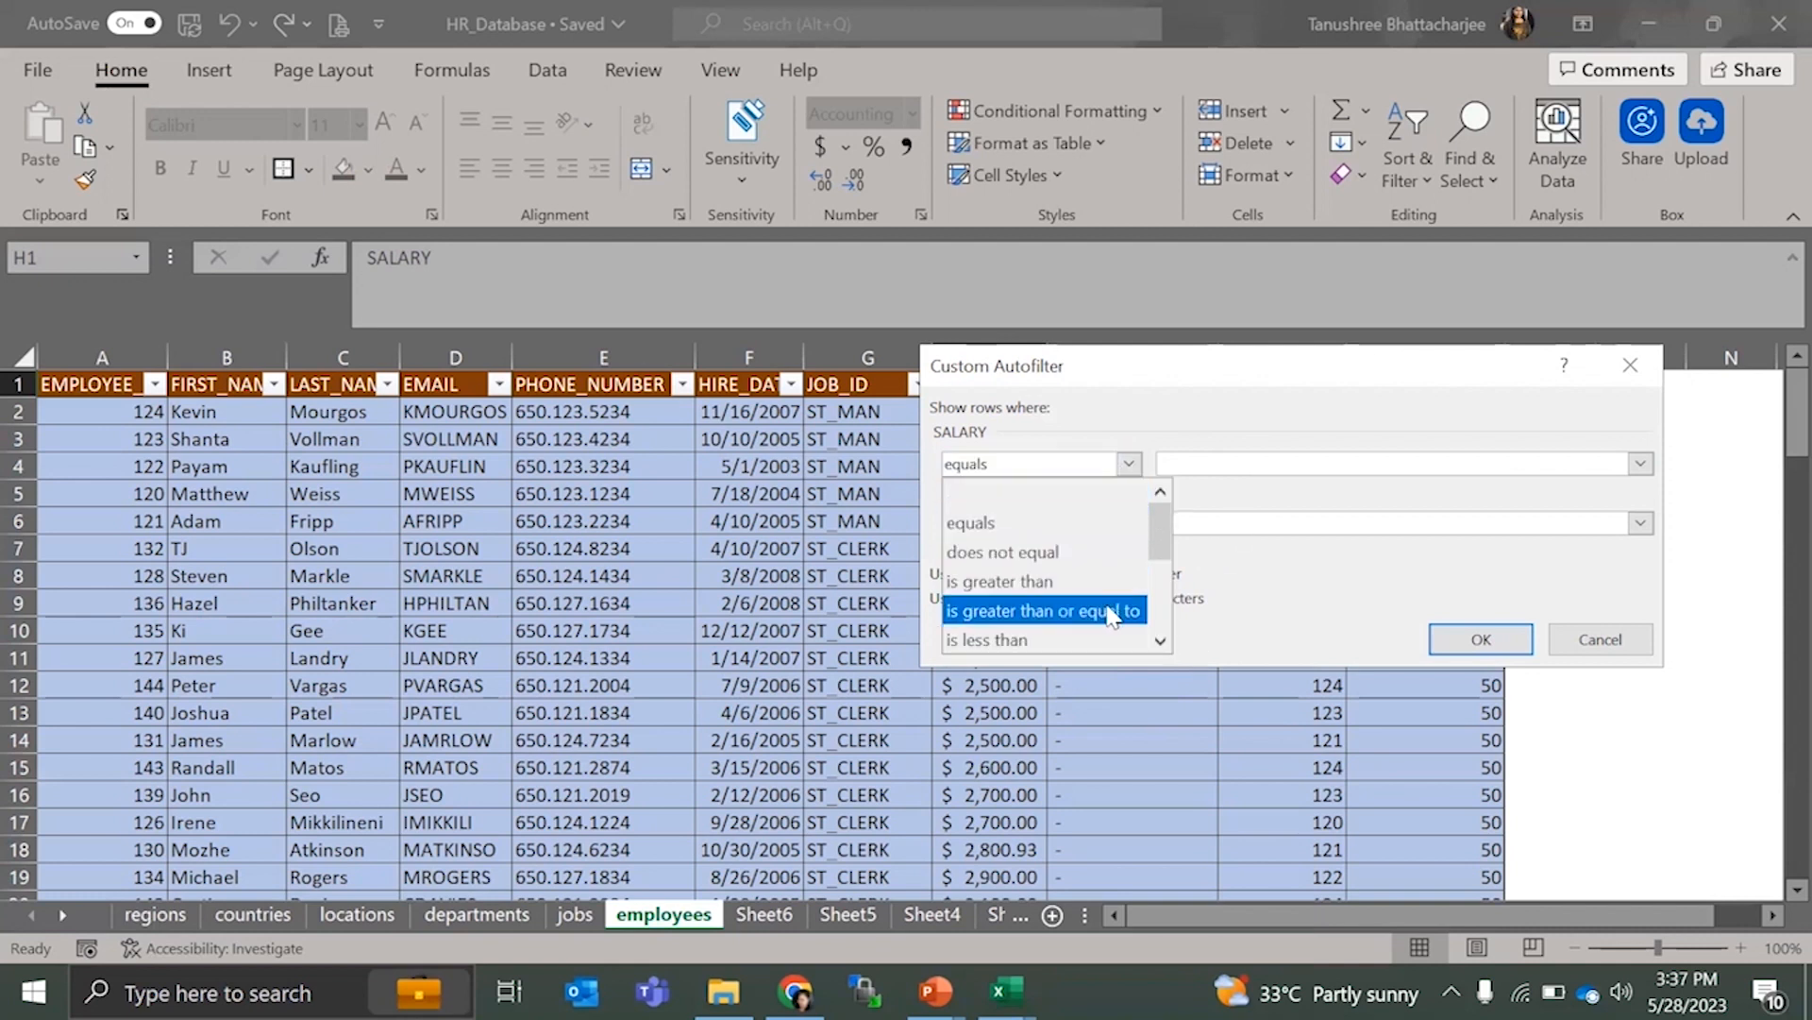
click(1160, 641)
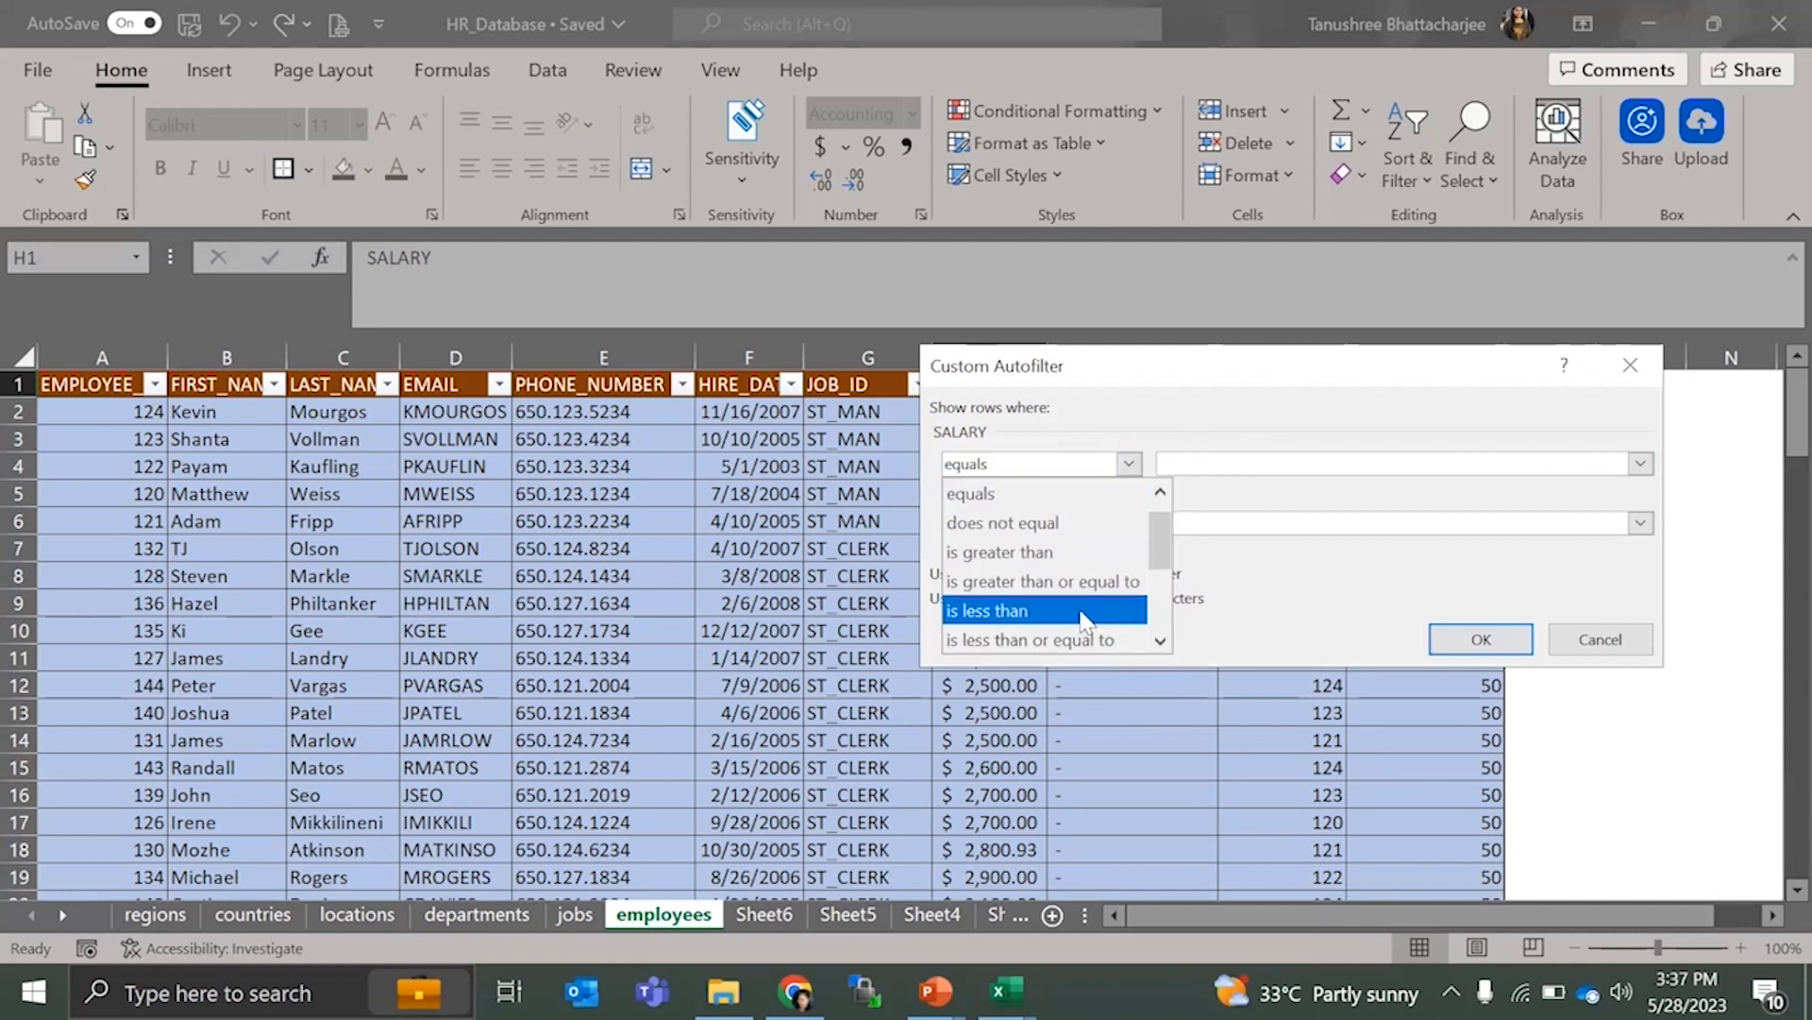
click(1045, 610)
click(1128, 523)
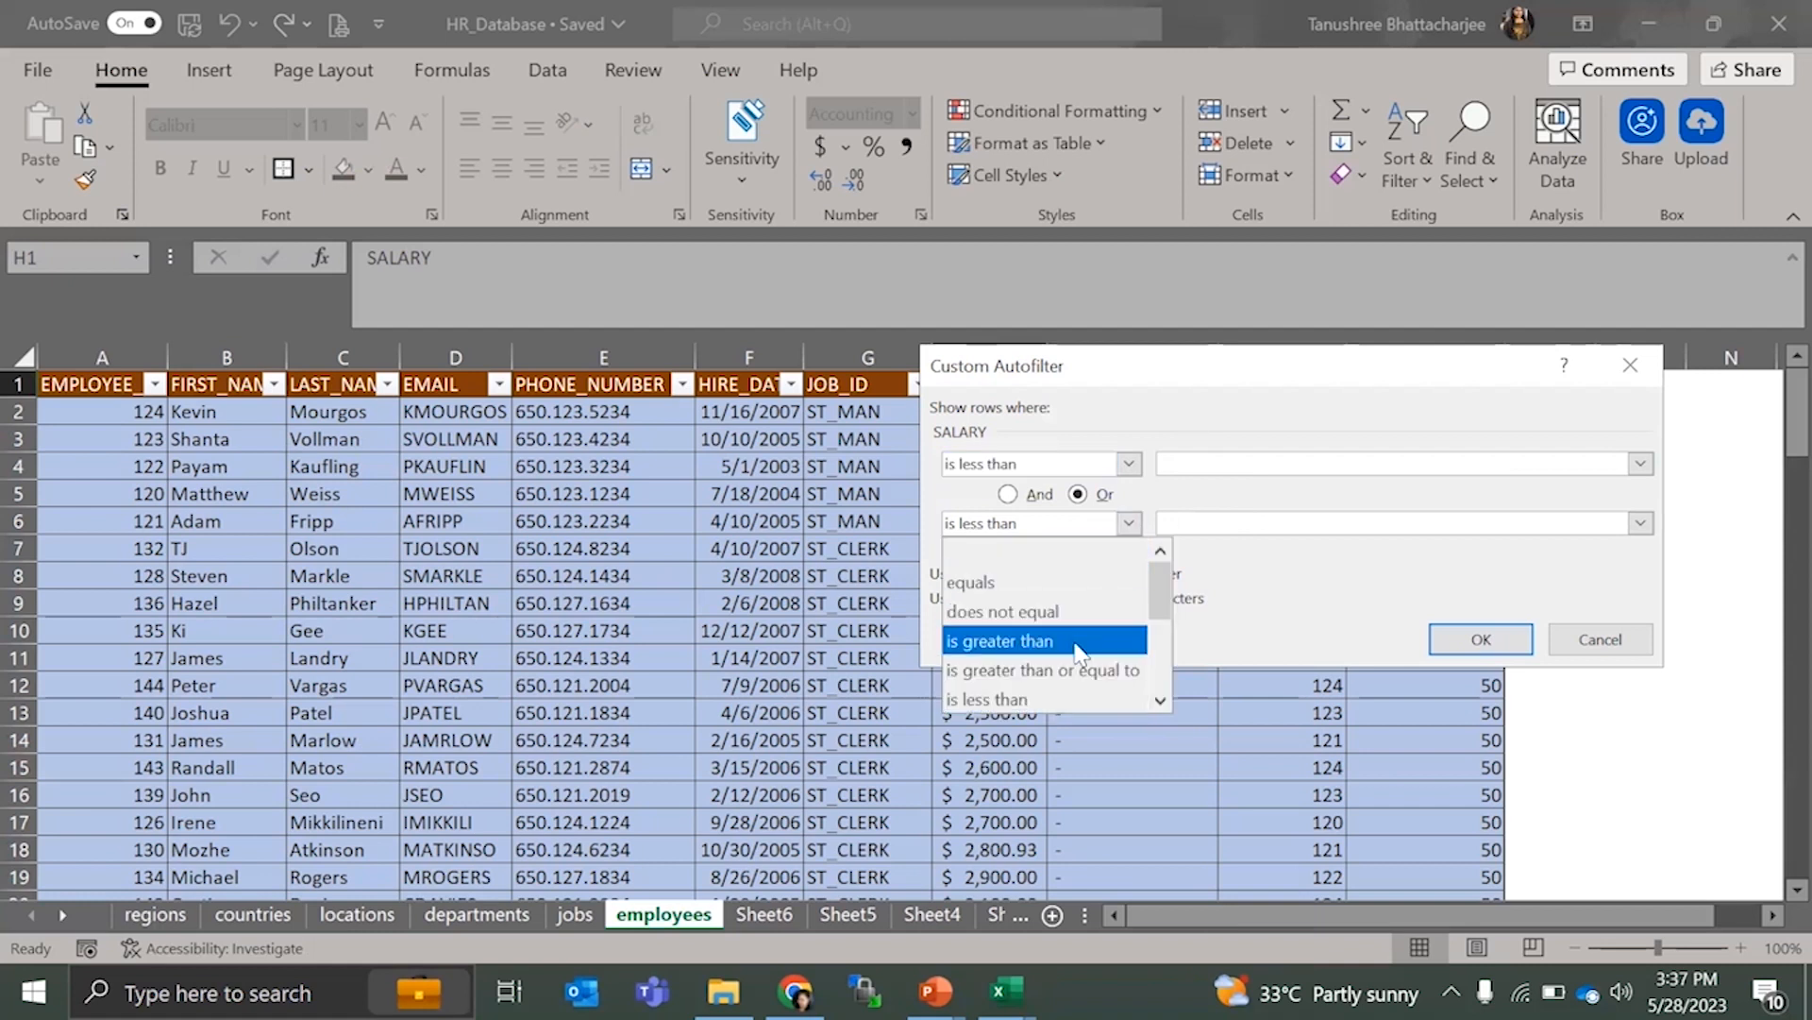
click(1076, 641)
- Enter 3000 for the less-than condition and 6000 for the greater-than condition, and apply the custom SALARY filter
click(1195, 463)
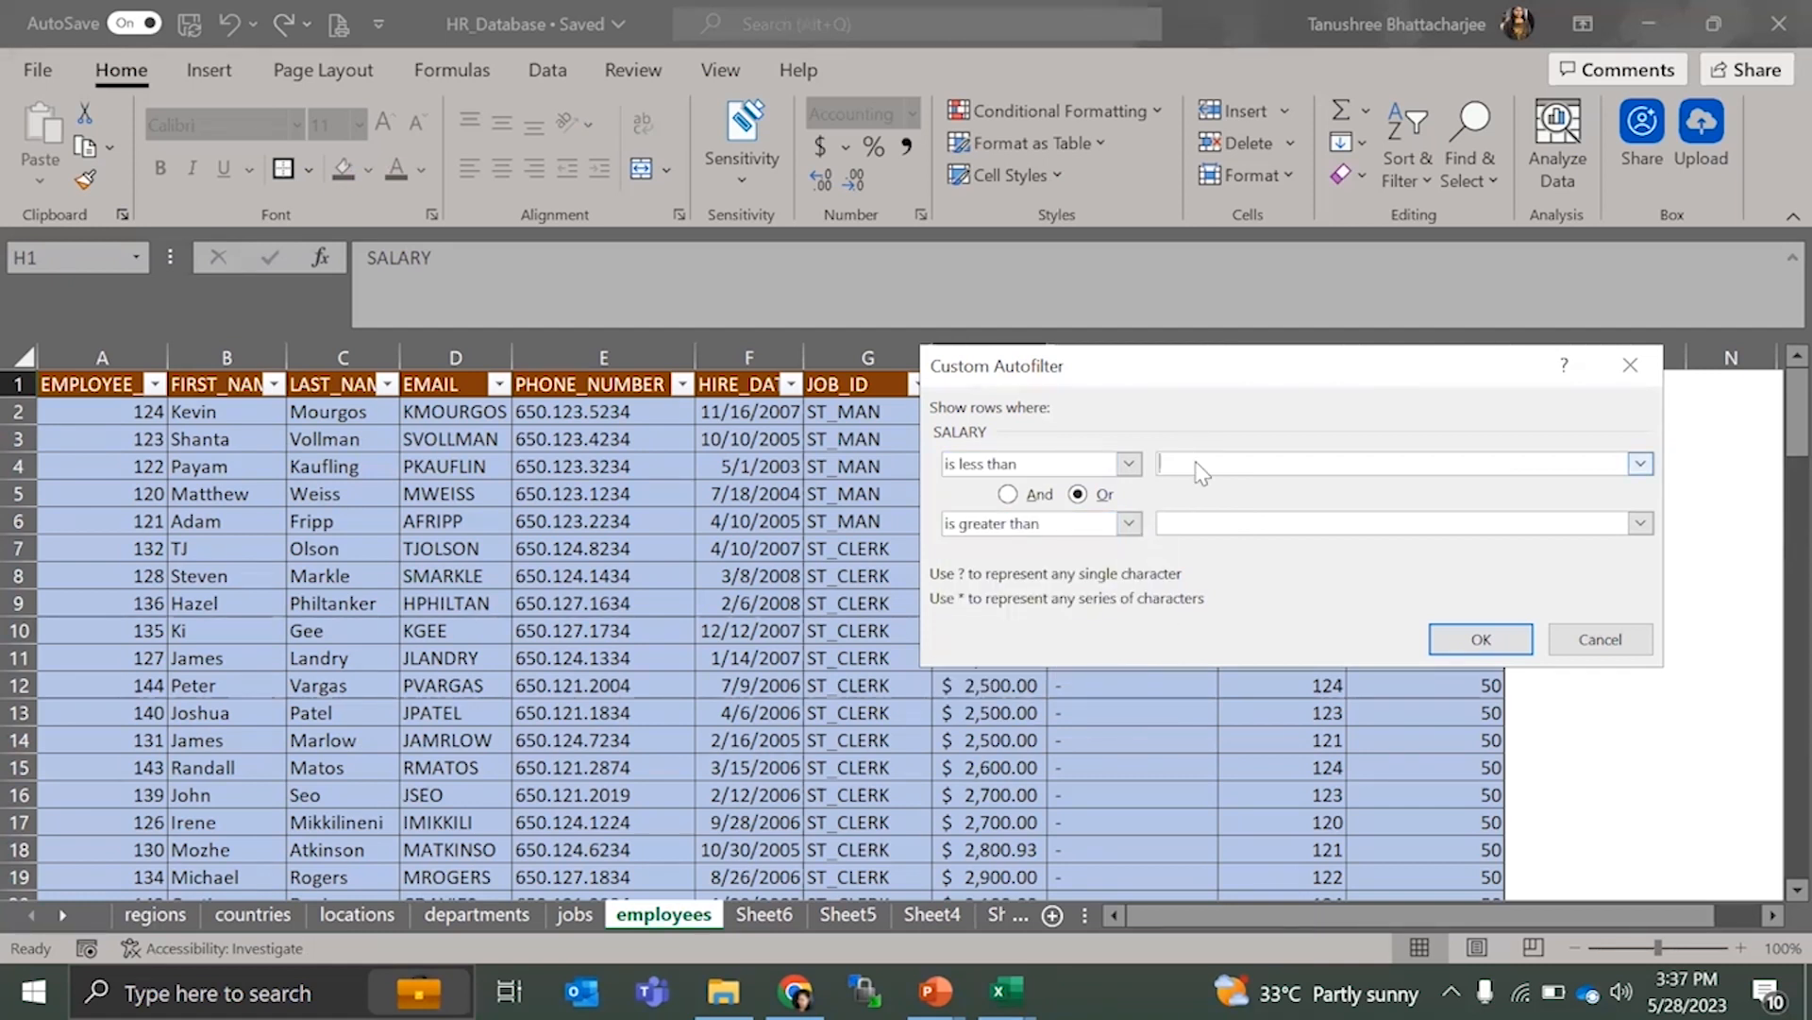
text(3000)
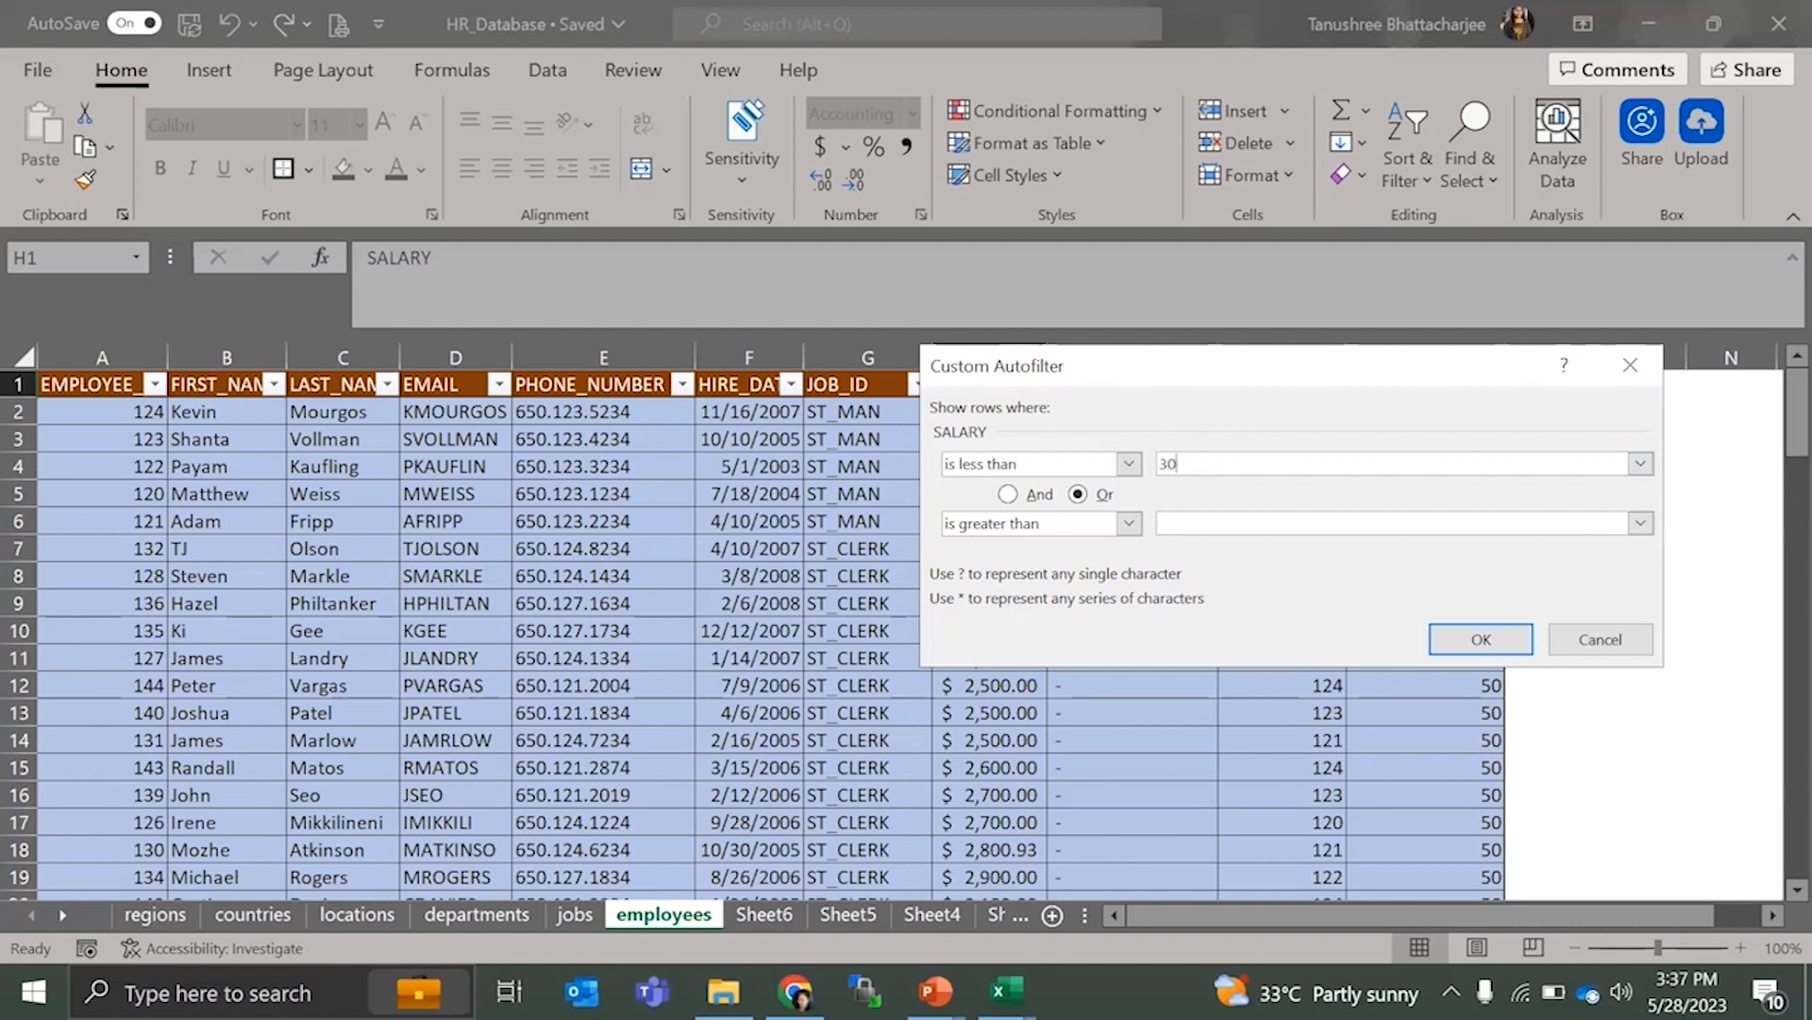
click(1309, 524)
text(60)
click(1480, 639)
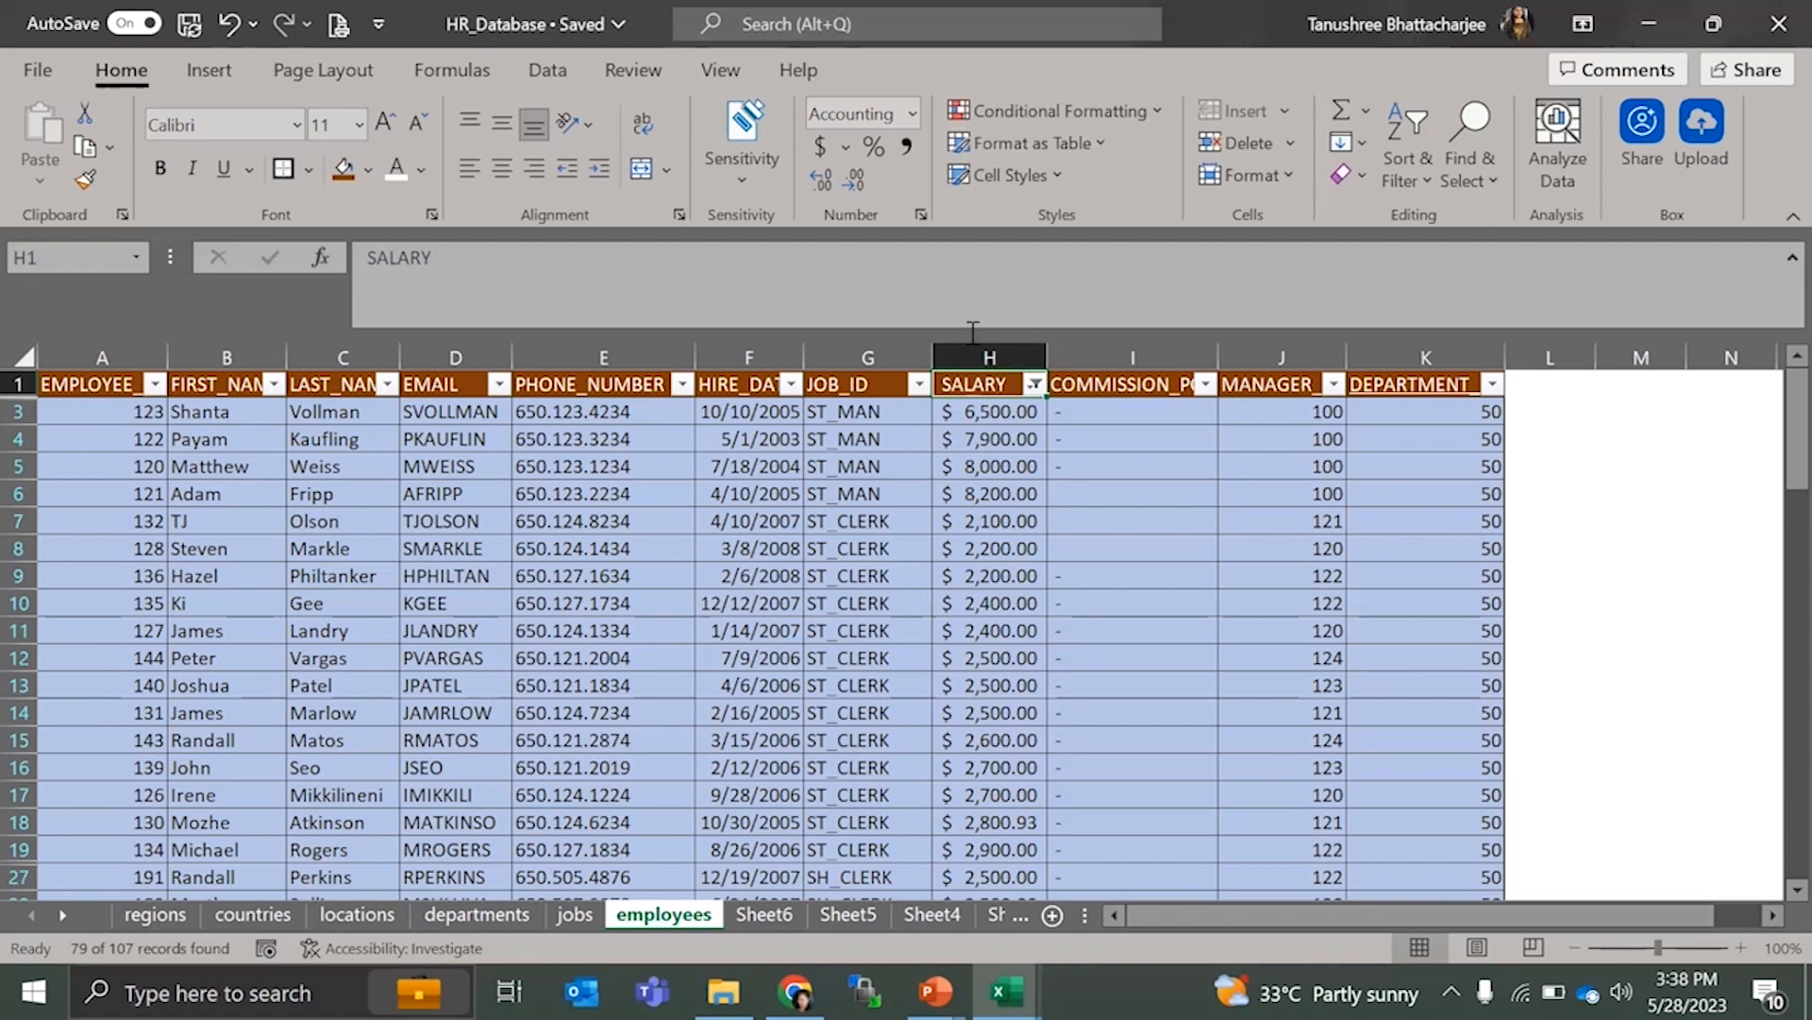
- Clear the SALARY filter by turning the header filters off and back on
key(ctrl+shift+l)
key(ctrl+shift+l)
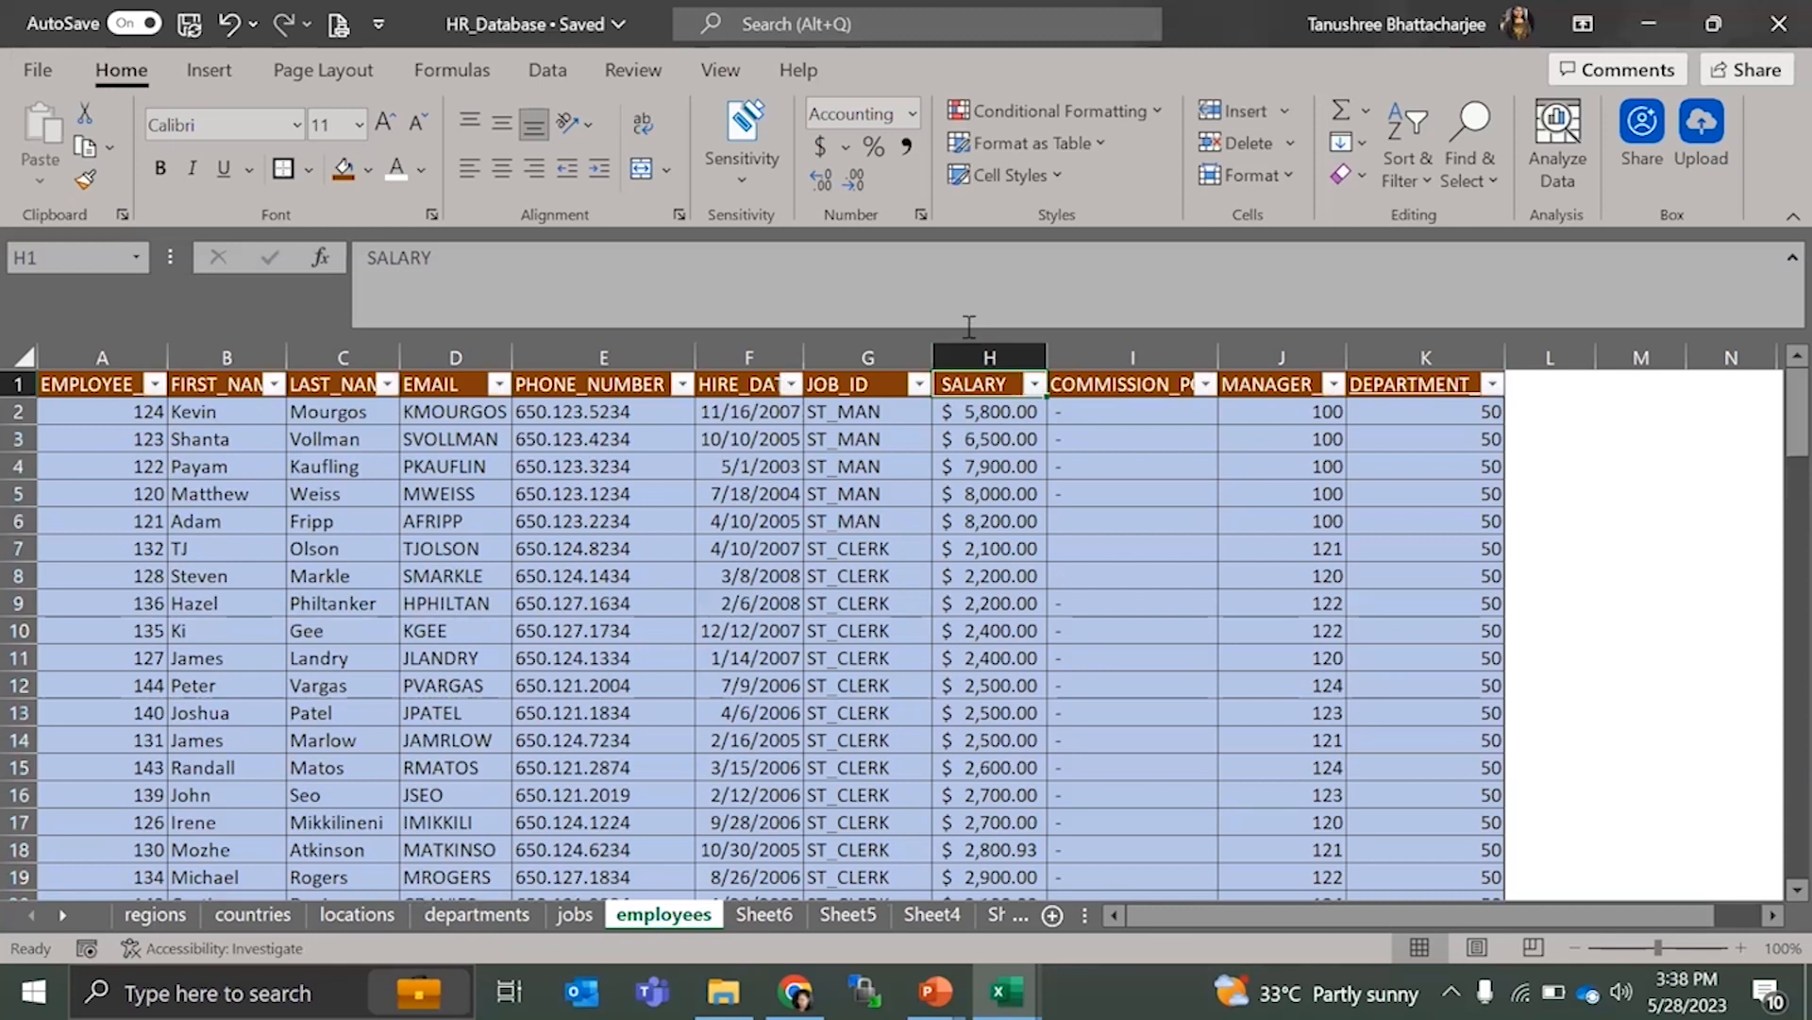
click(1032, 384)
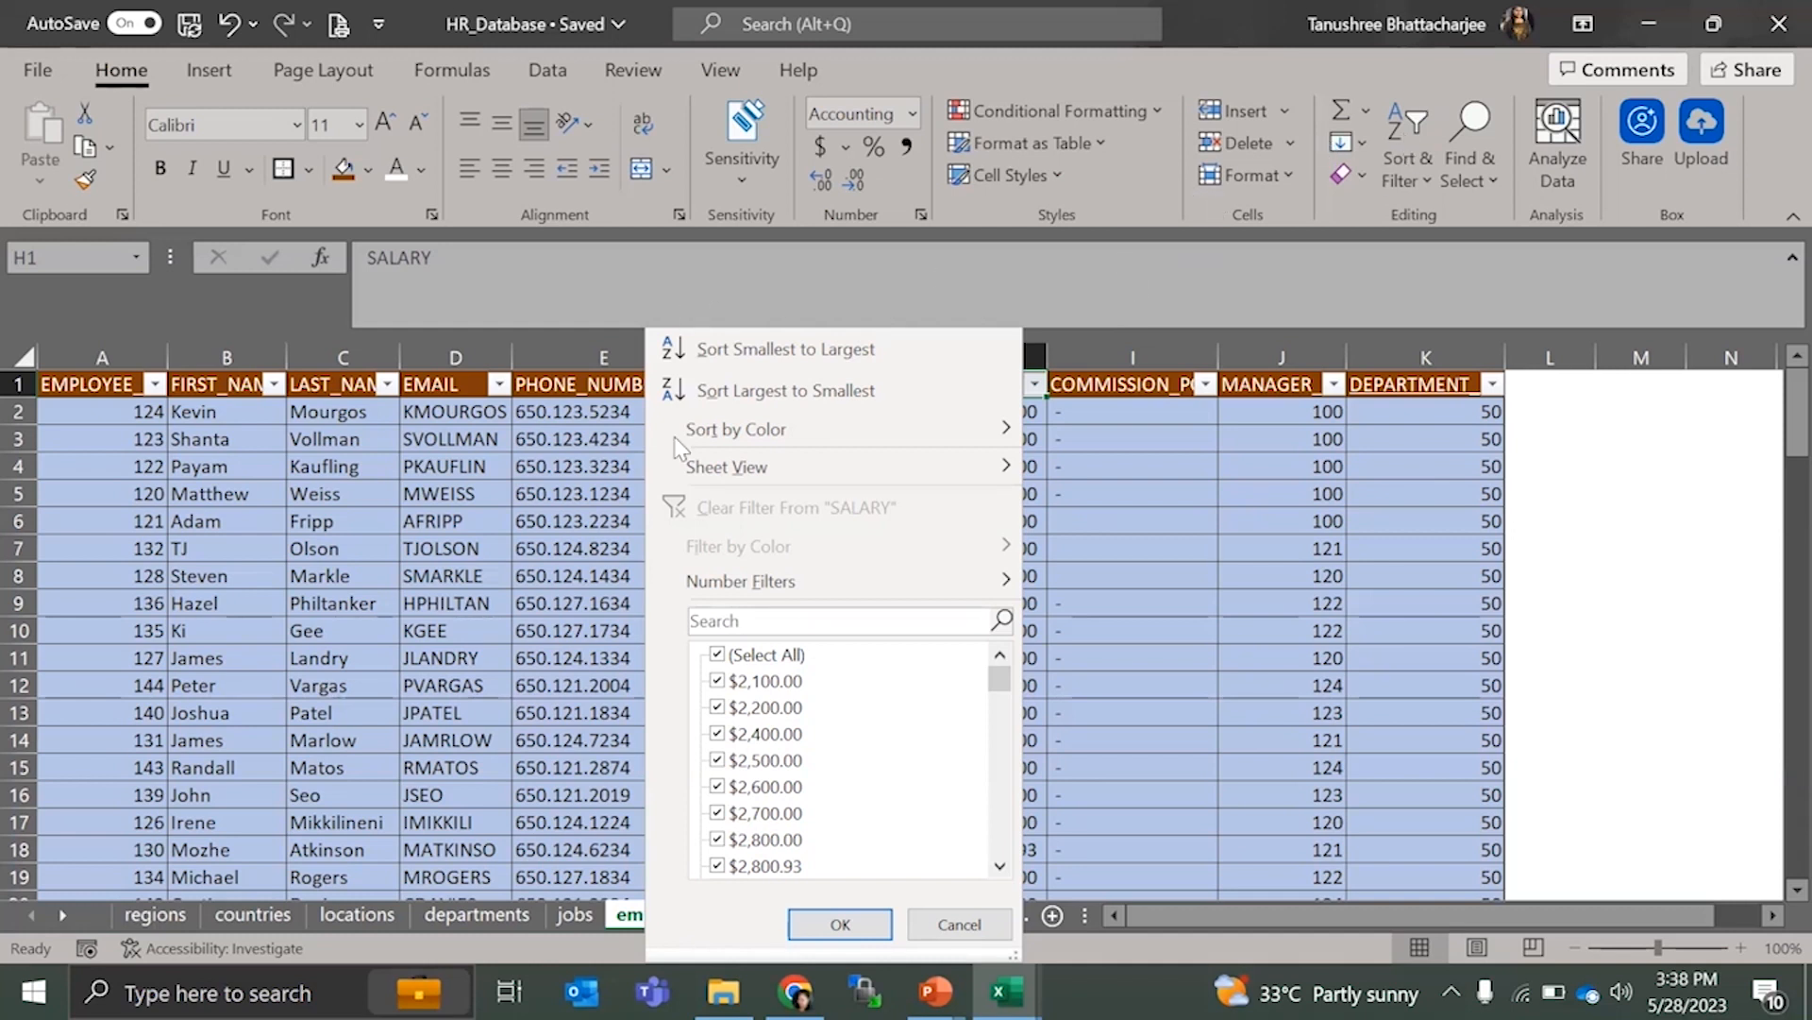
click(1249, 397)
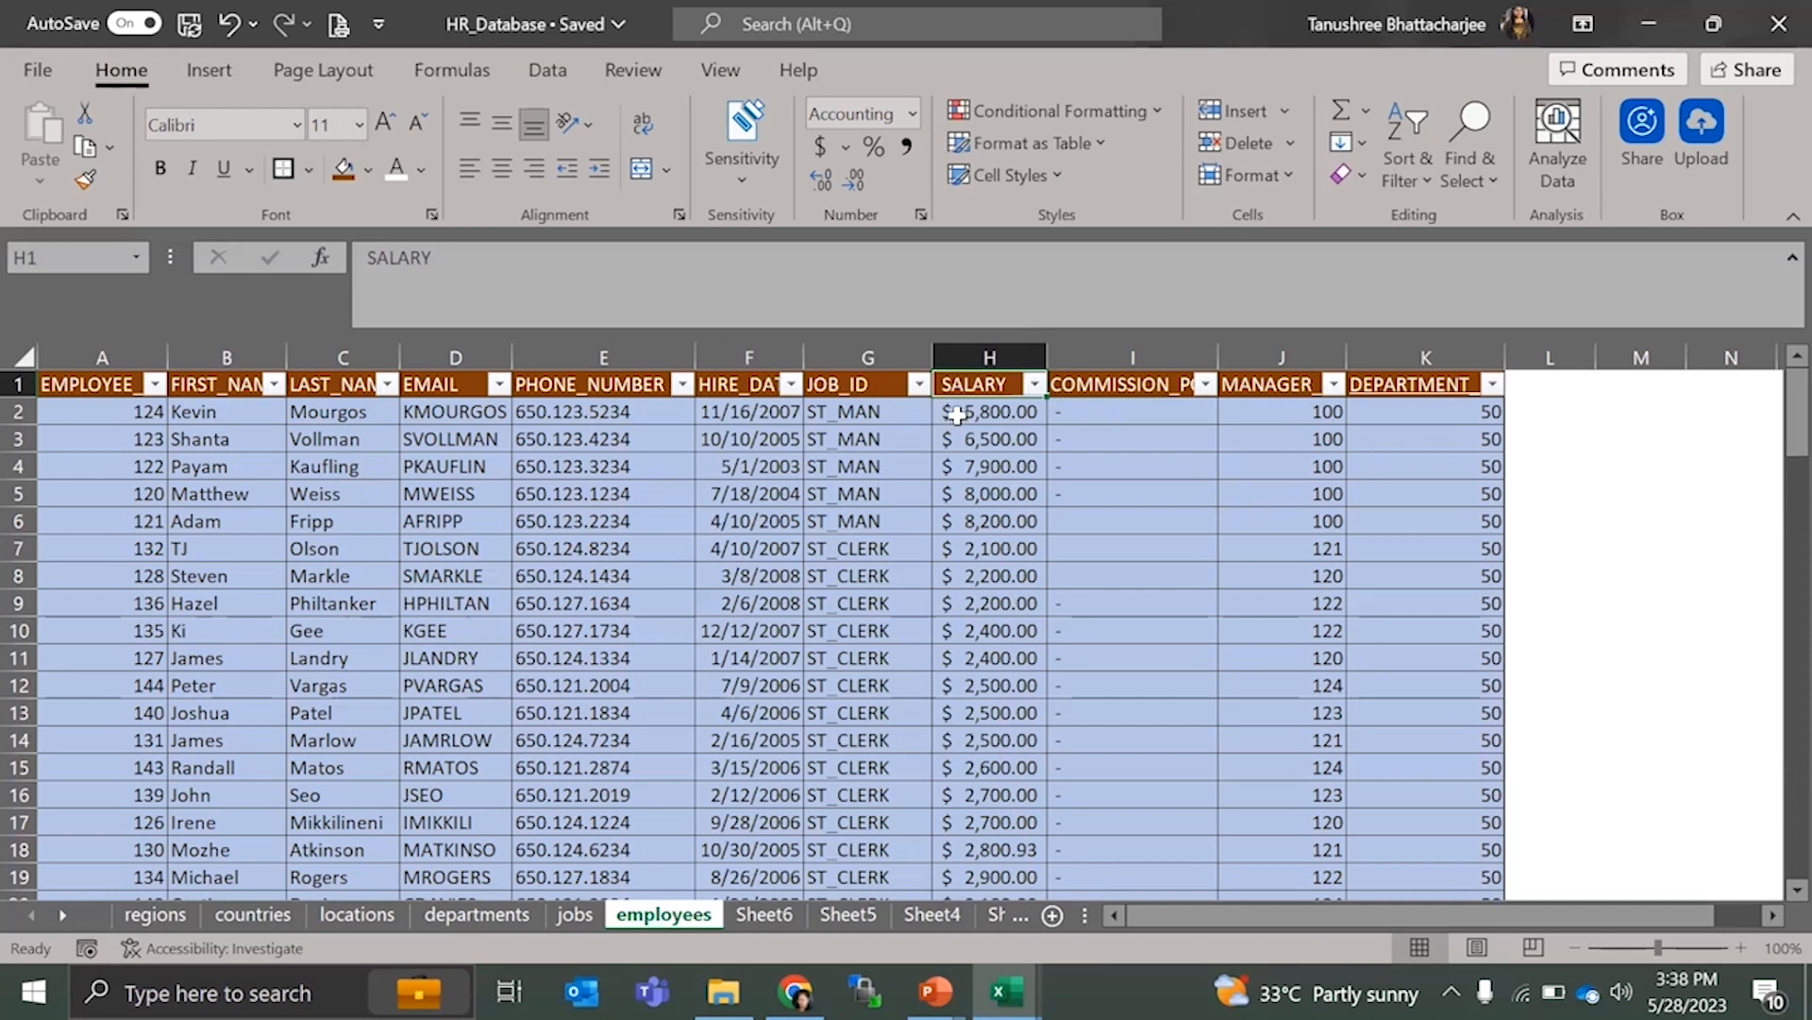
- Fill SALARY cells H2, H10, H14, H17 and H19 with Gold, Accent 4, Lighter 40%
click(988, 657)
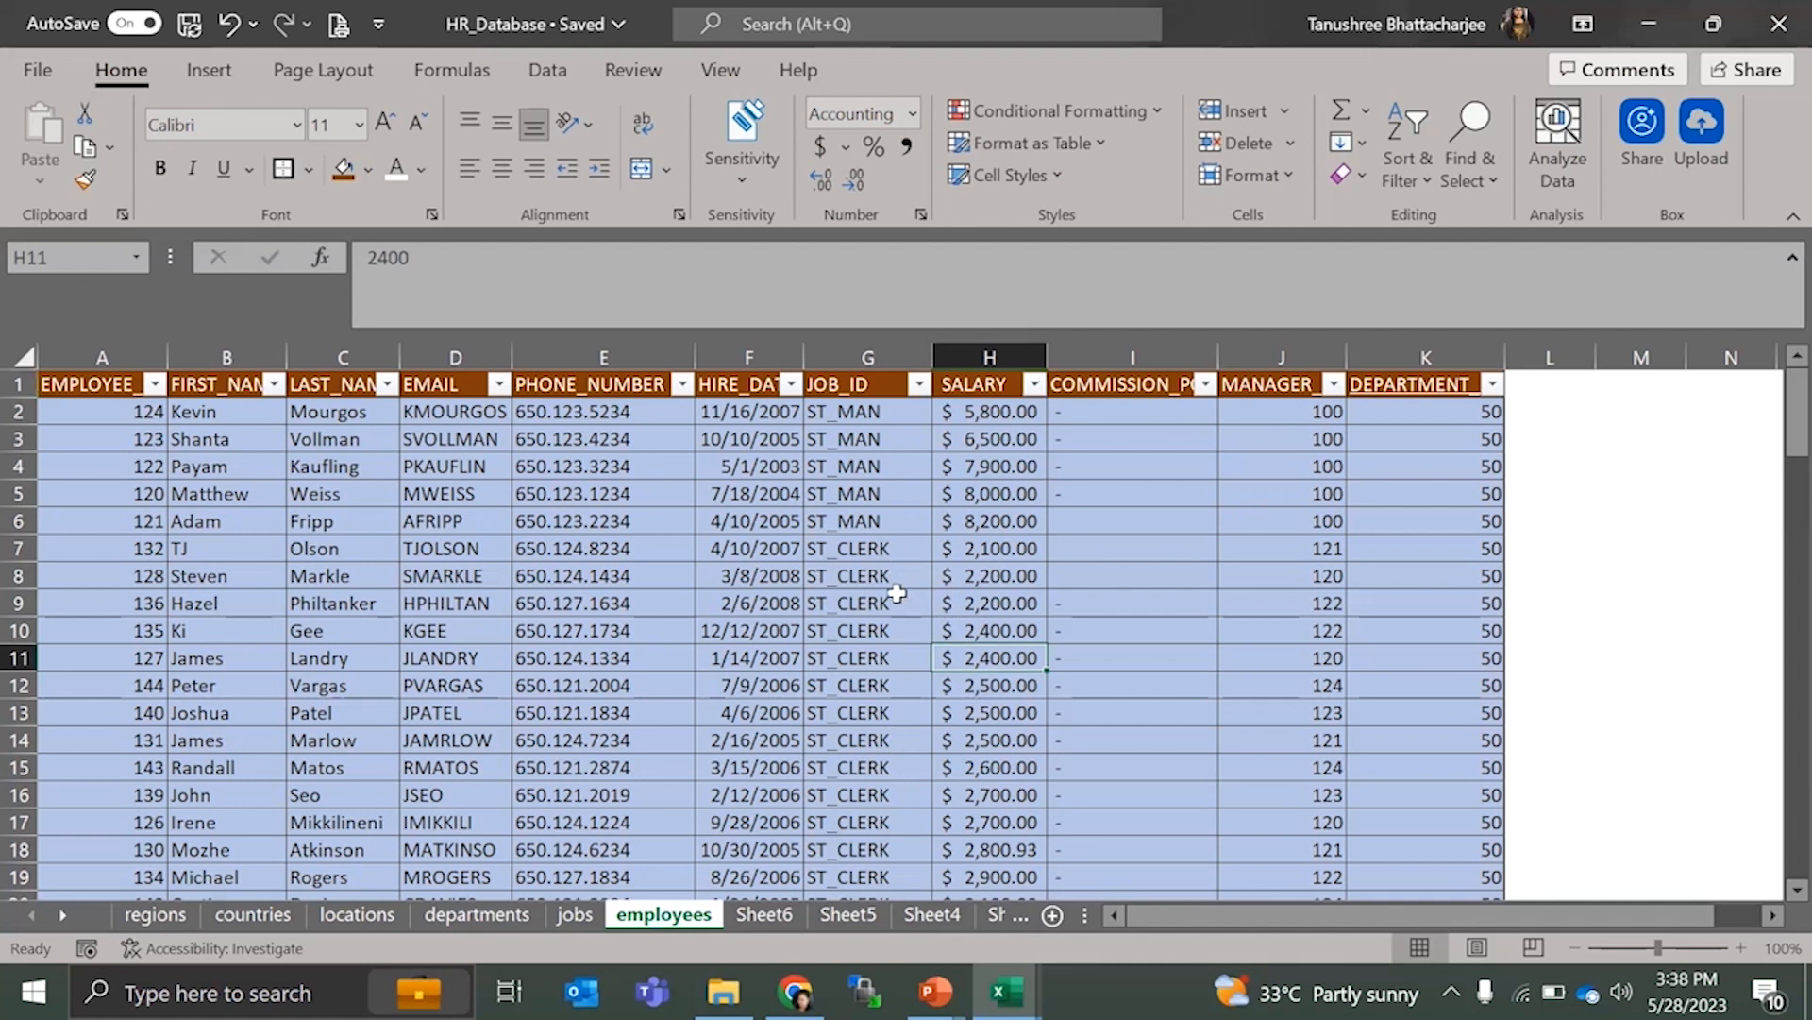
click(1008, 412)
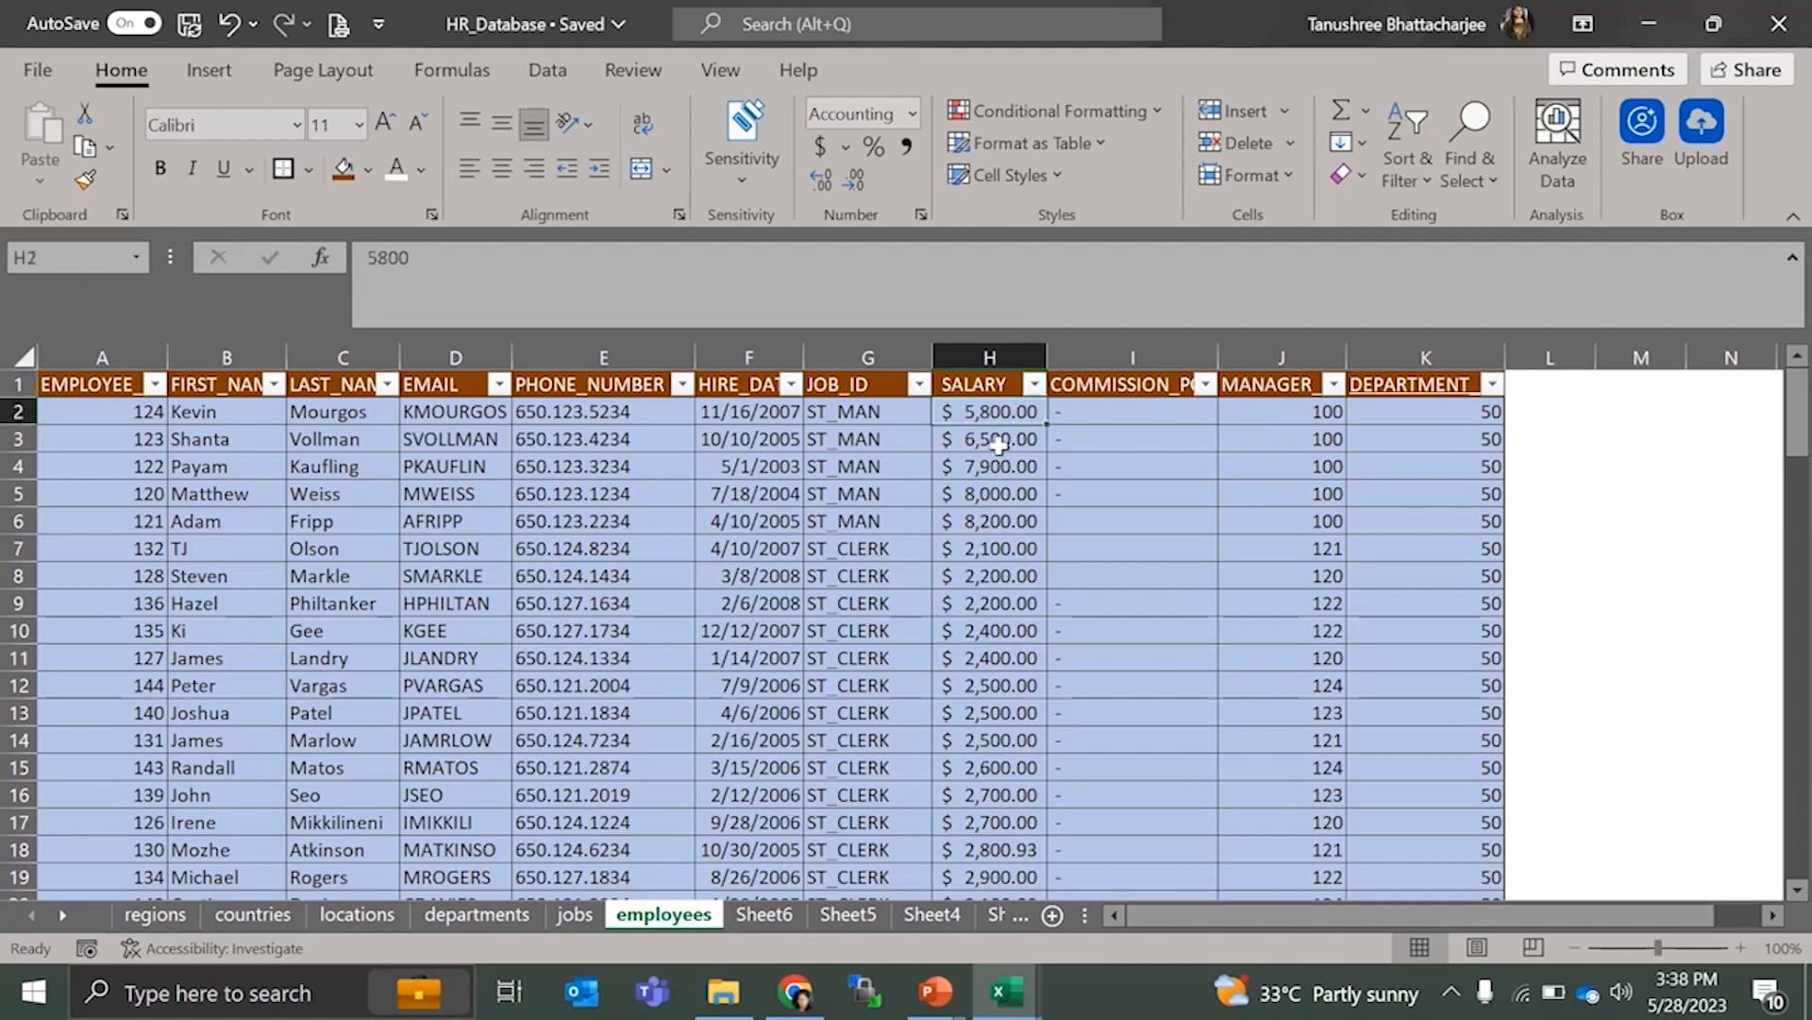
ctrl+click(989, 628)
ctrl+click(991, 740)
ctrl+click(994, 827)
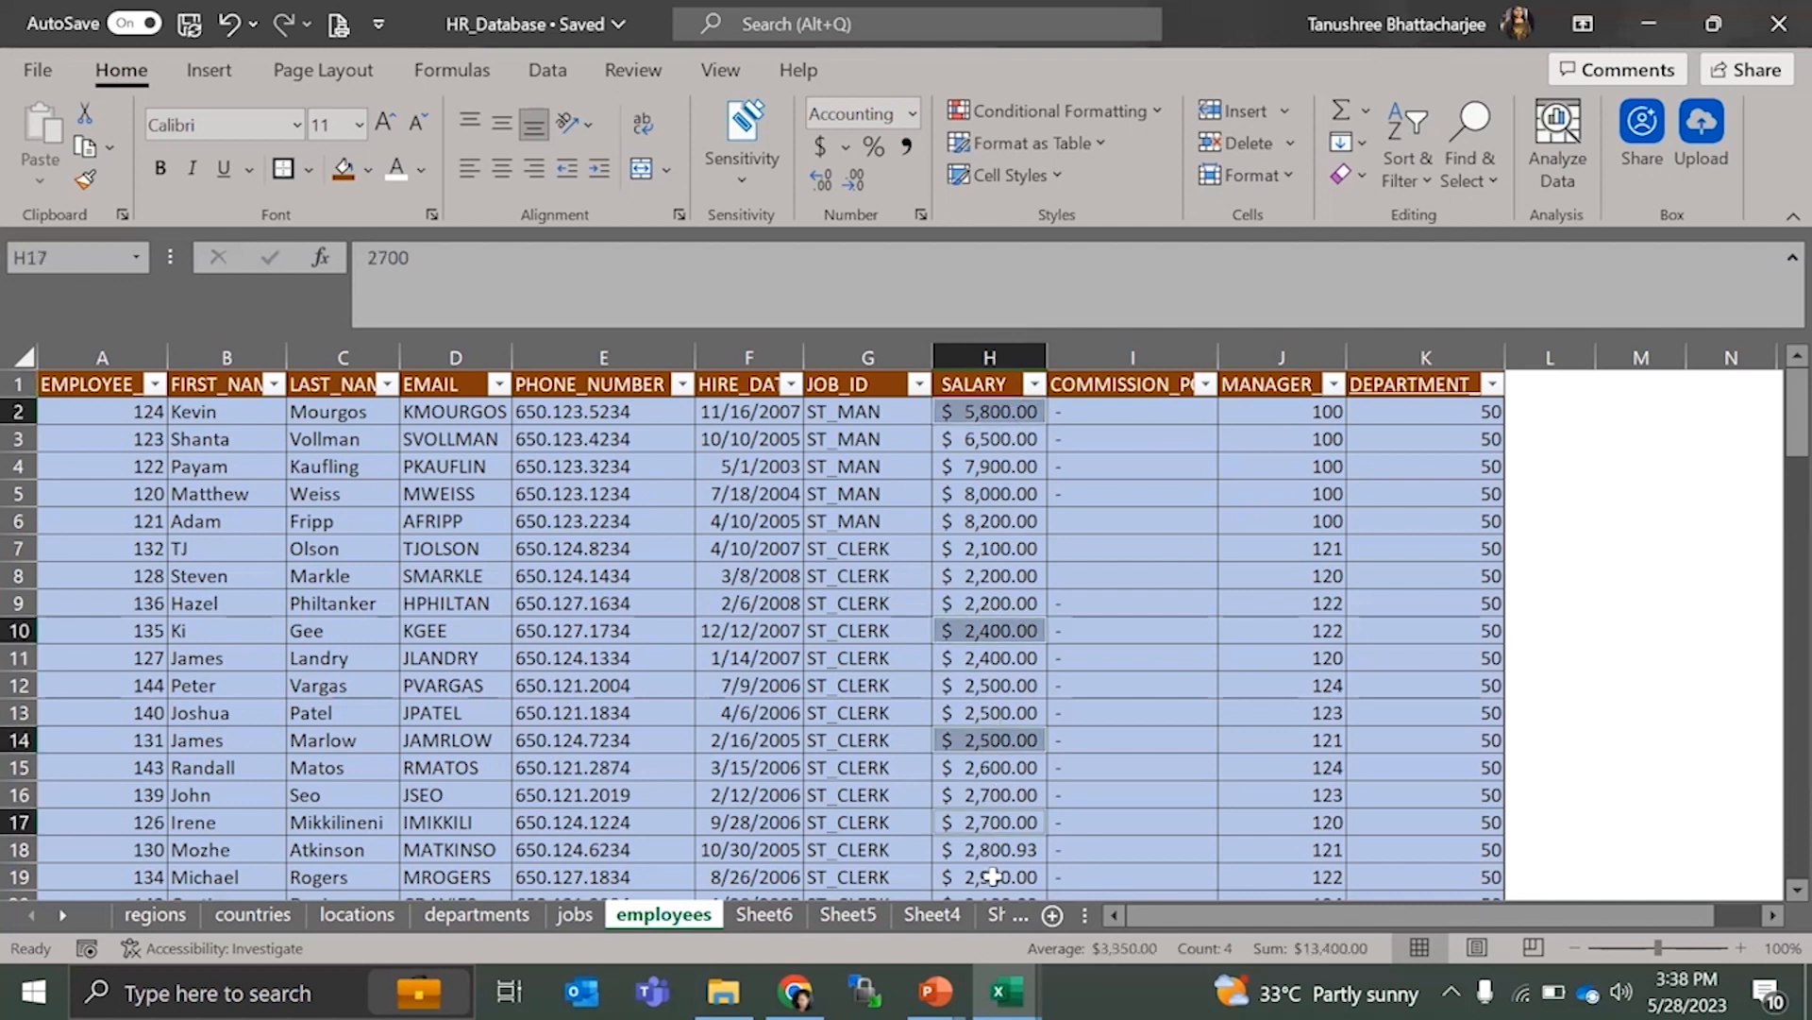
ctrl+click(993, 874)
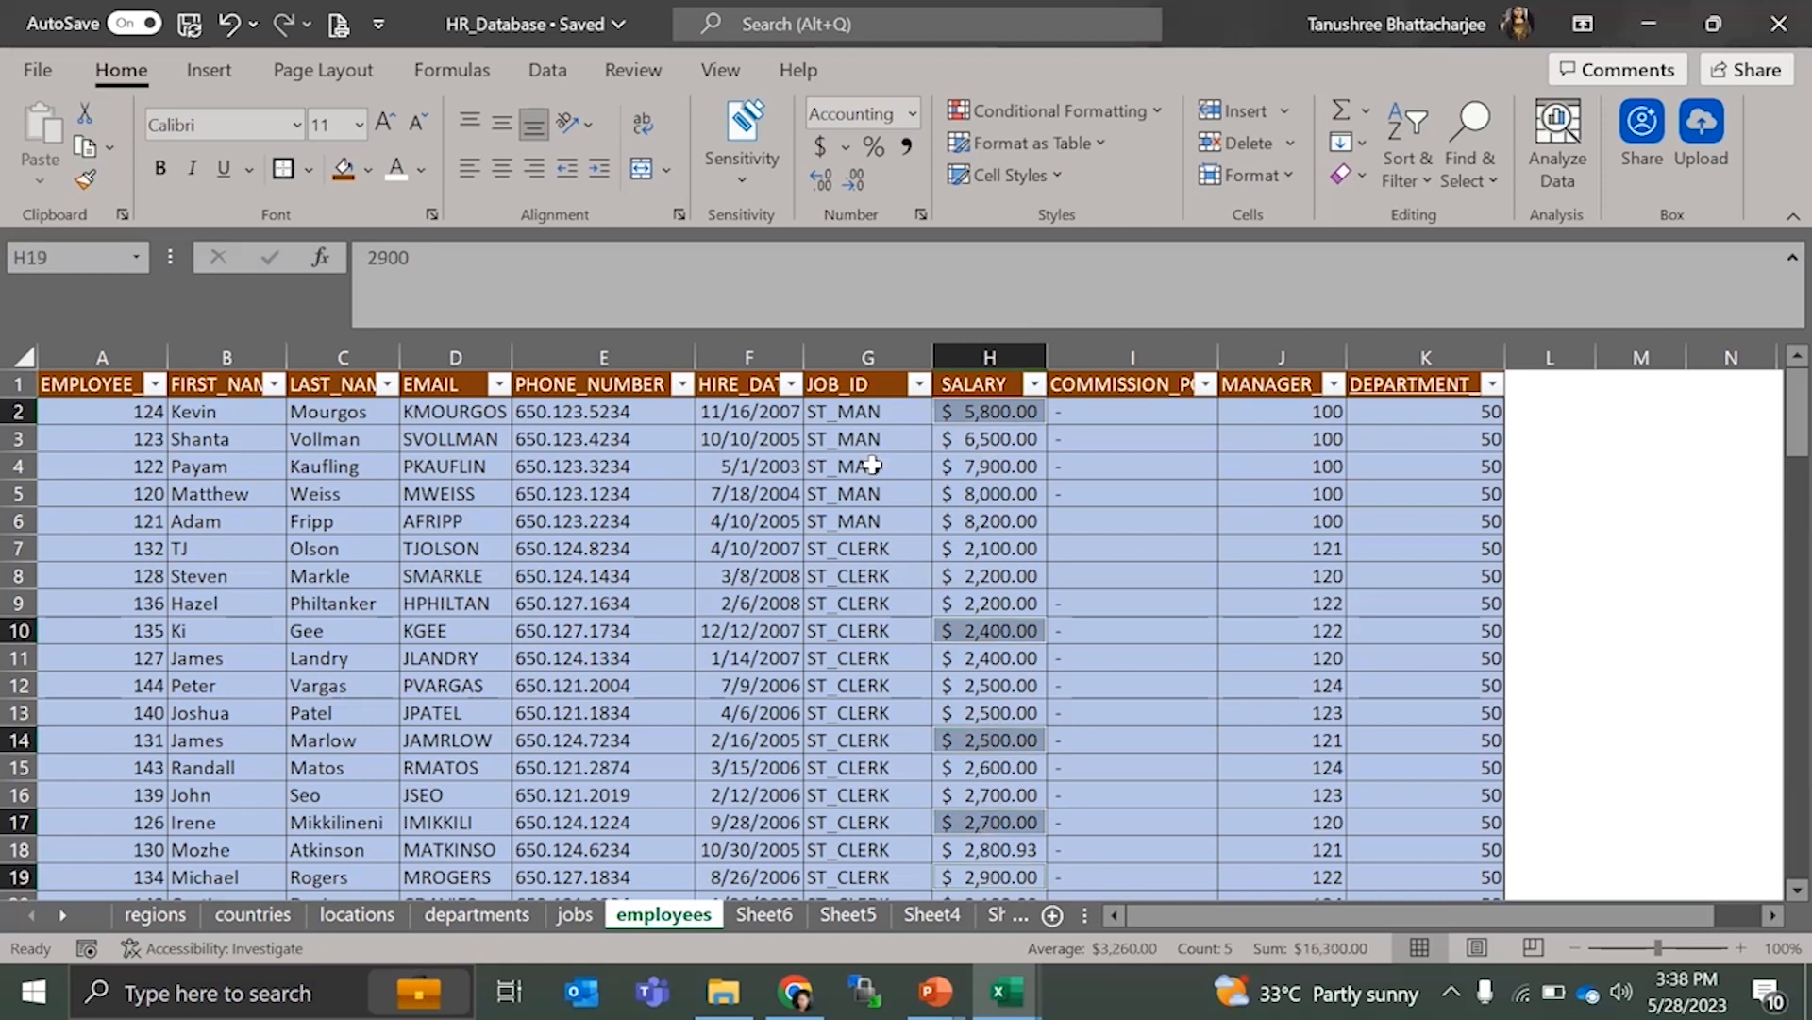
click(369, 172)
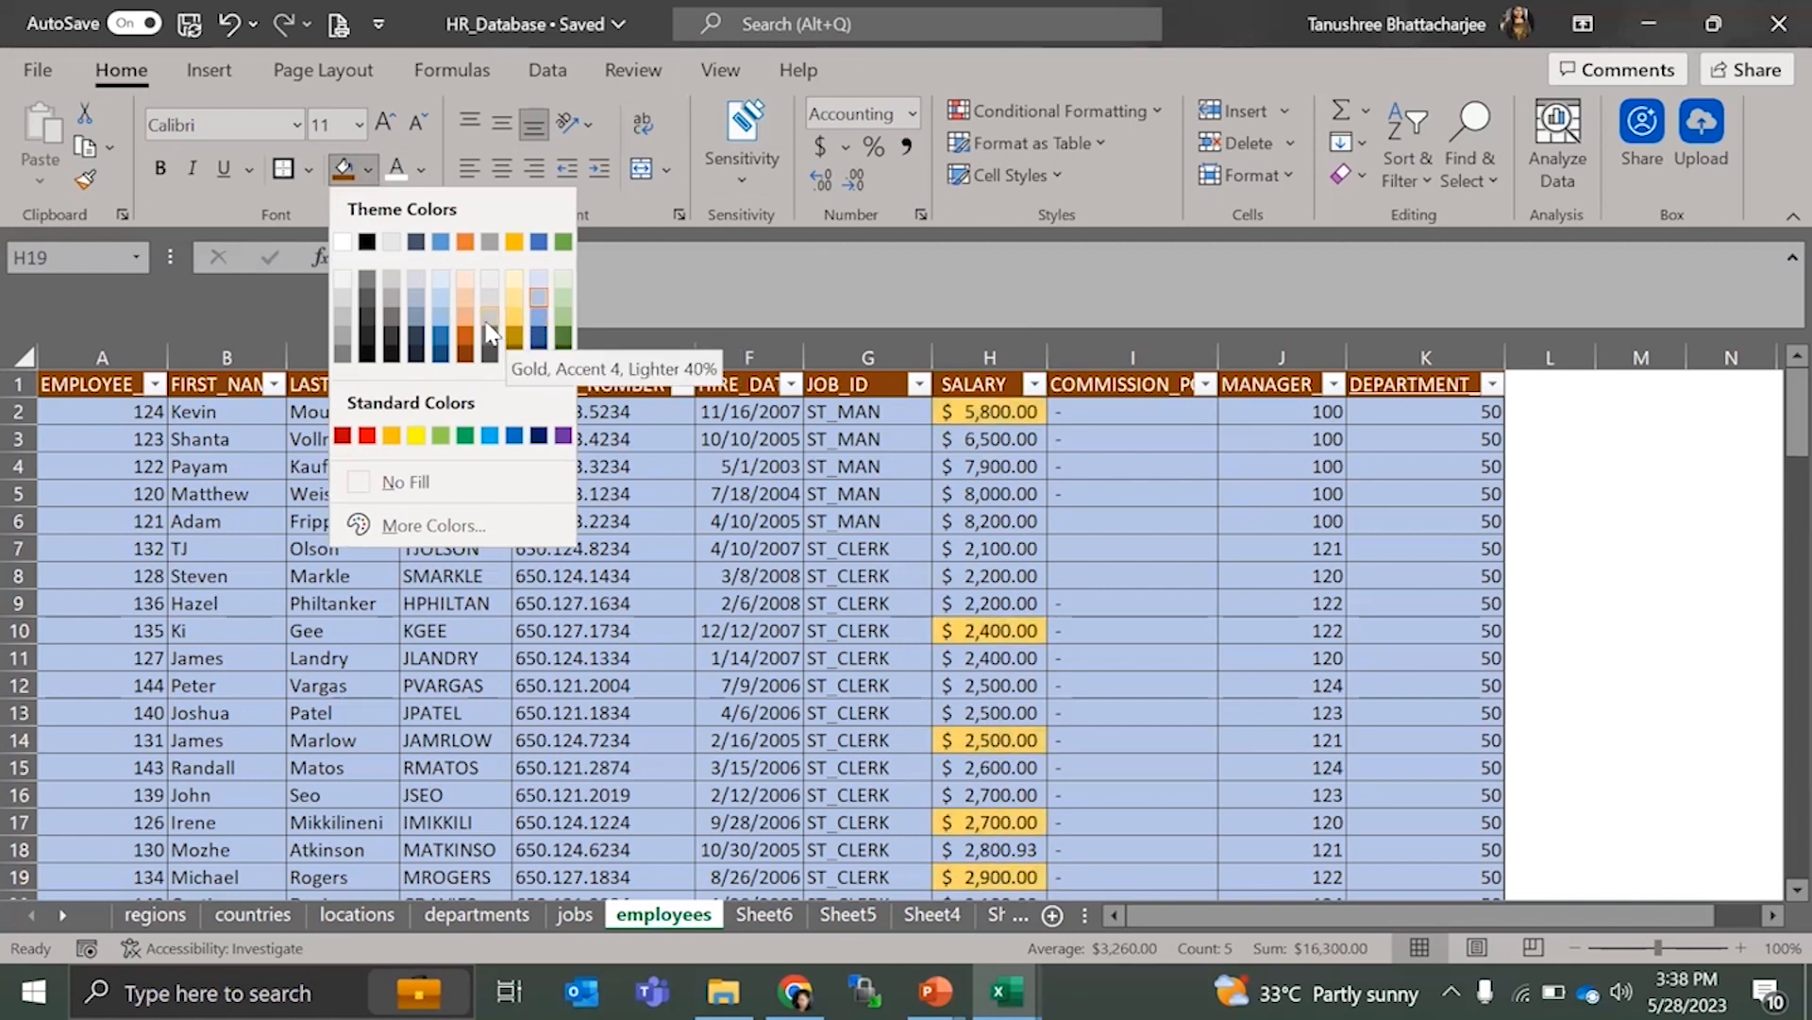
click(510, 332)
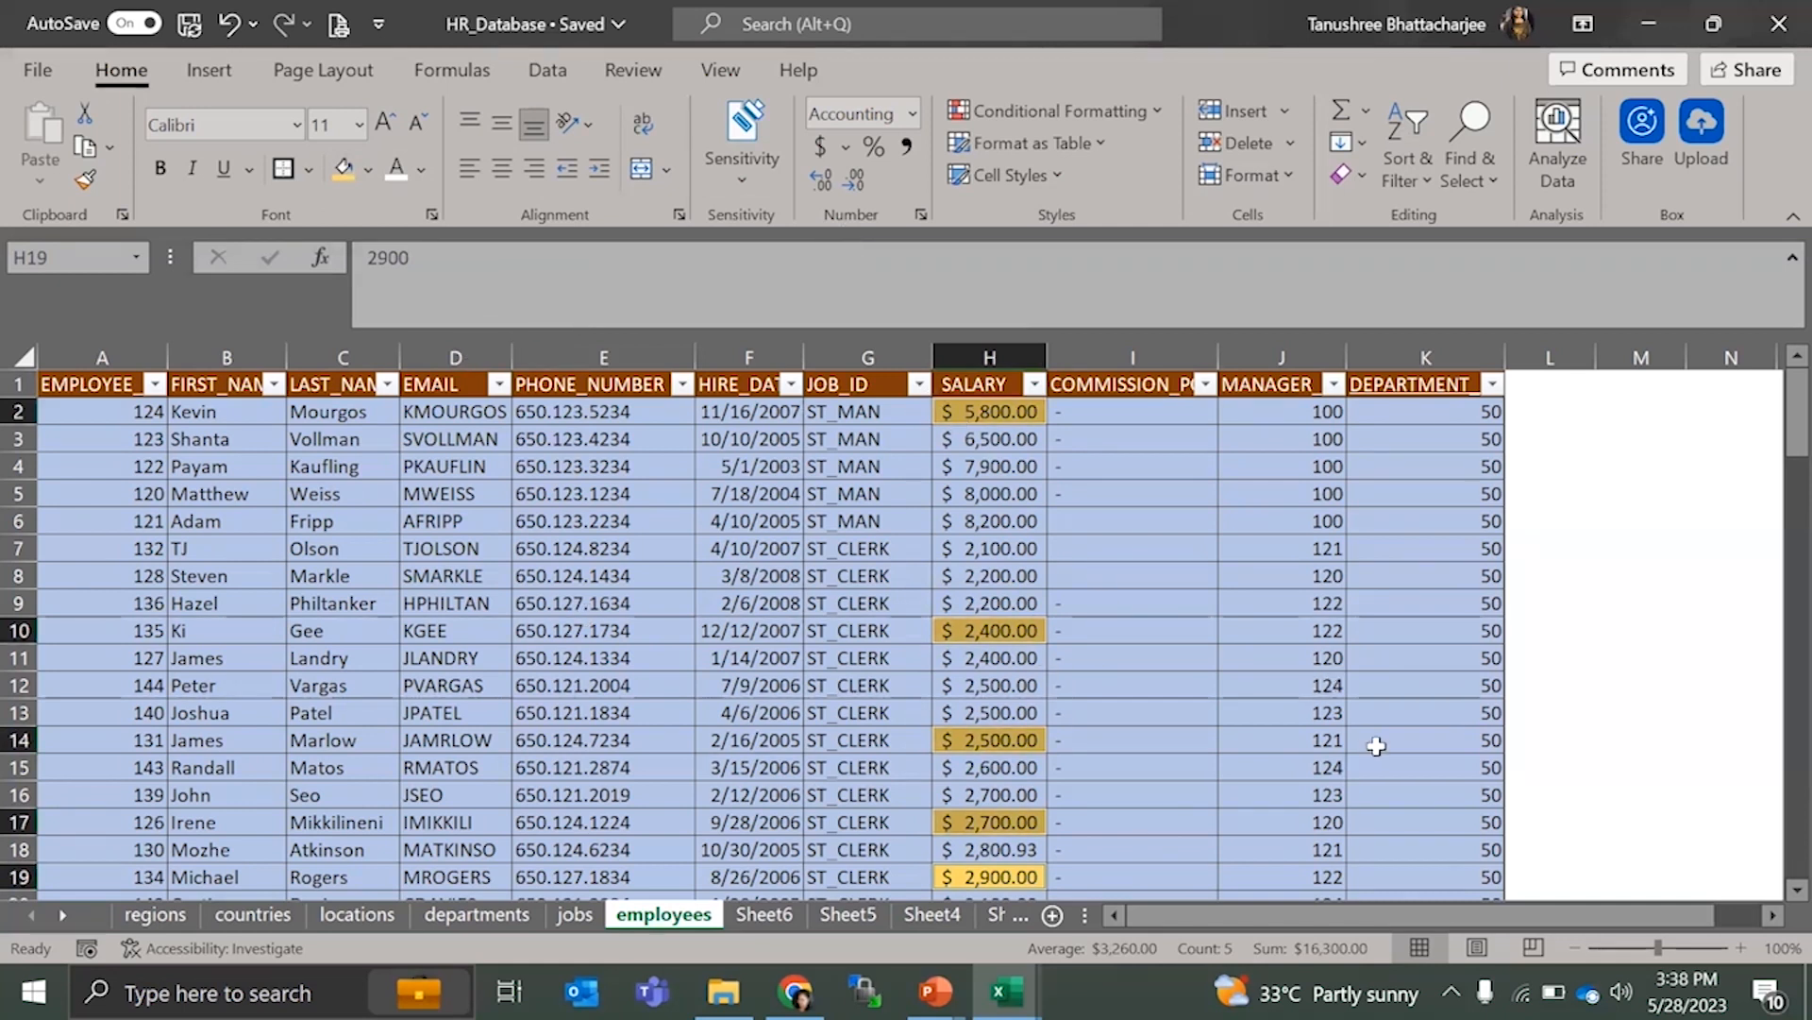
click(1376, 742)
scroll(1031, 526, down, 1)
scroll(1024, 518, up, 1)
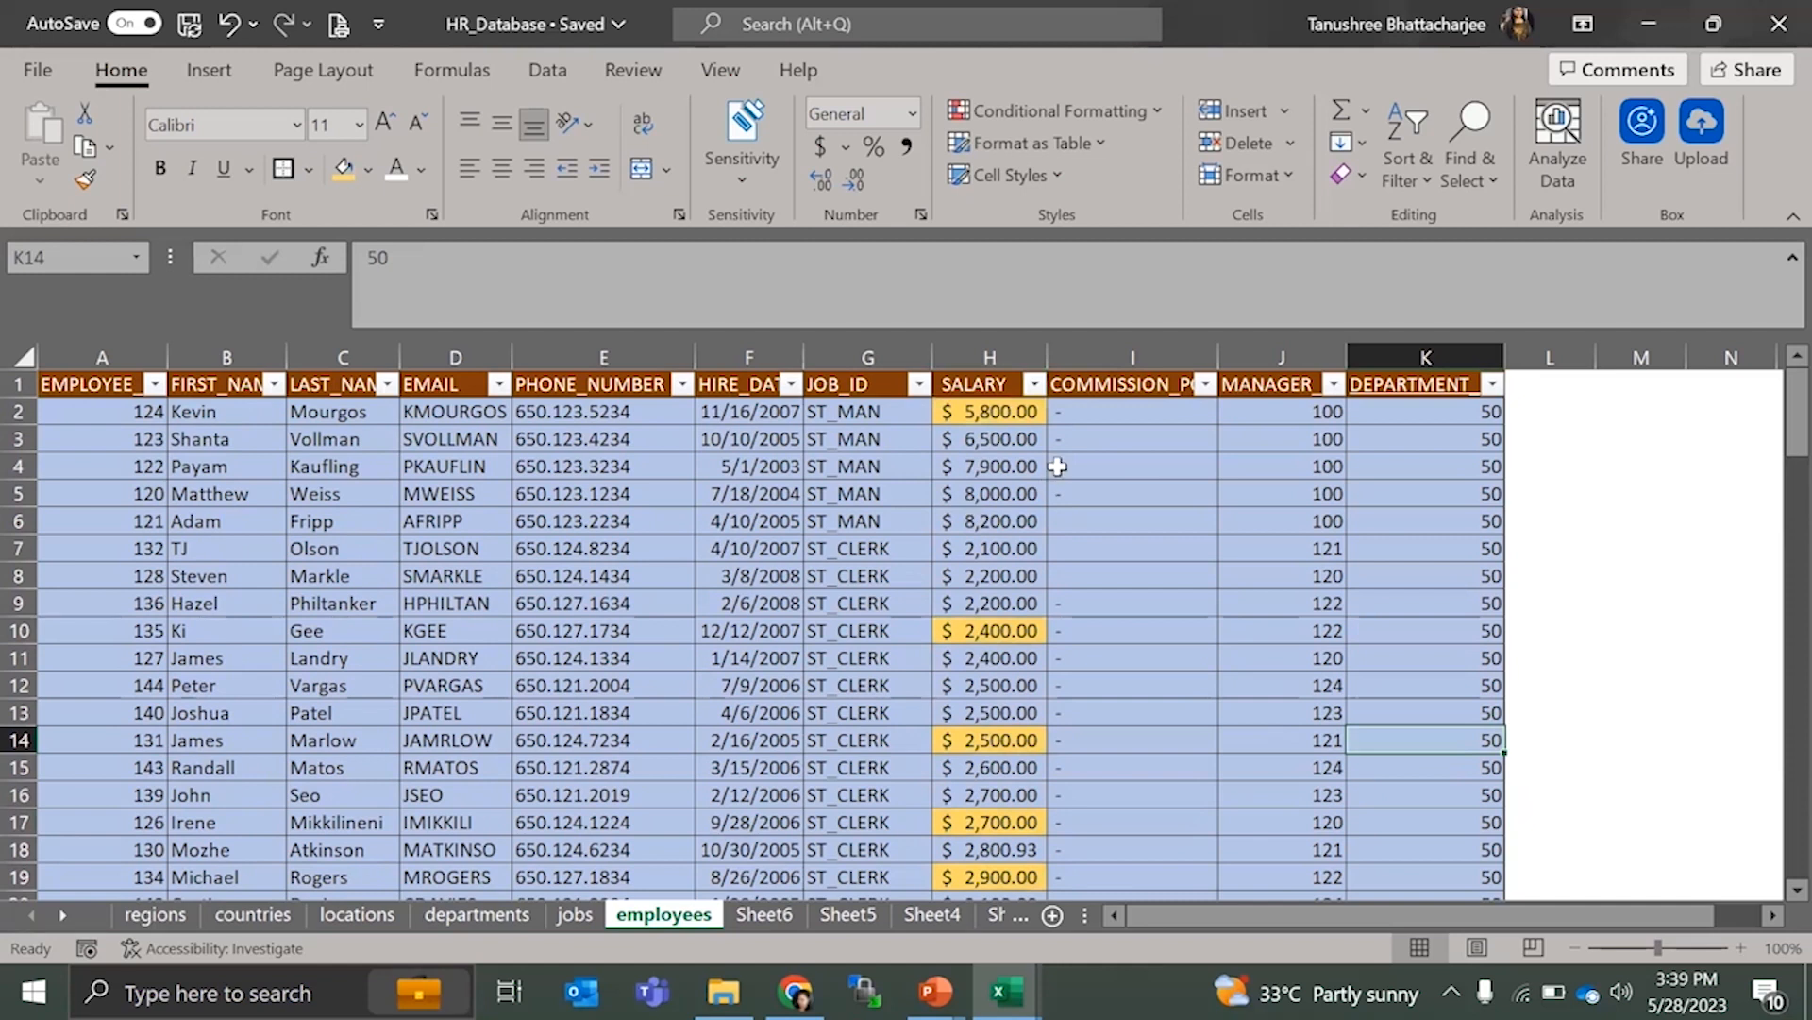
- Sort the employee rows by the gold cell color in the SALARY column
click(1034, 386)
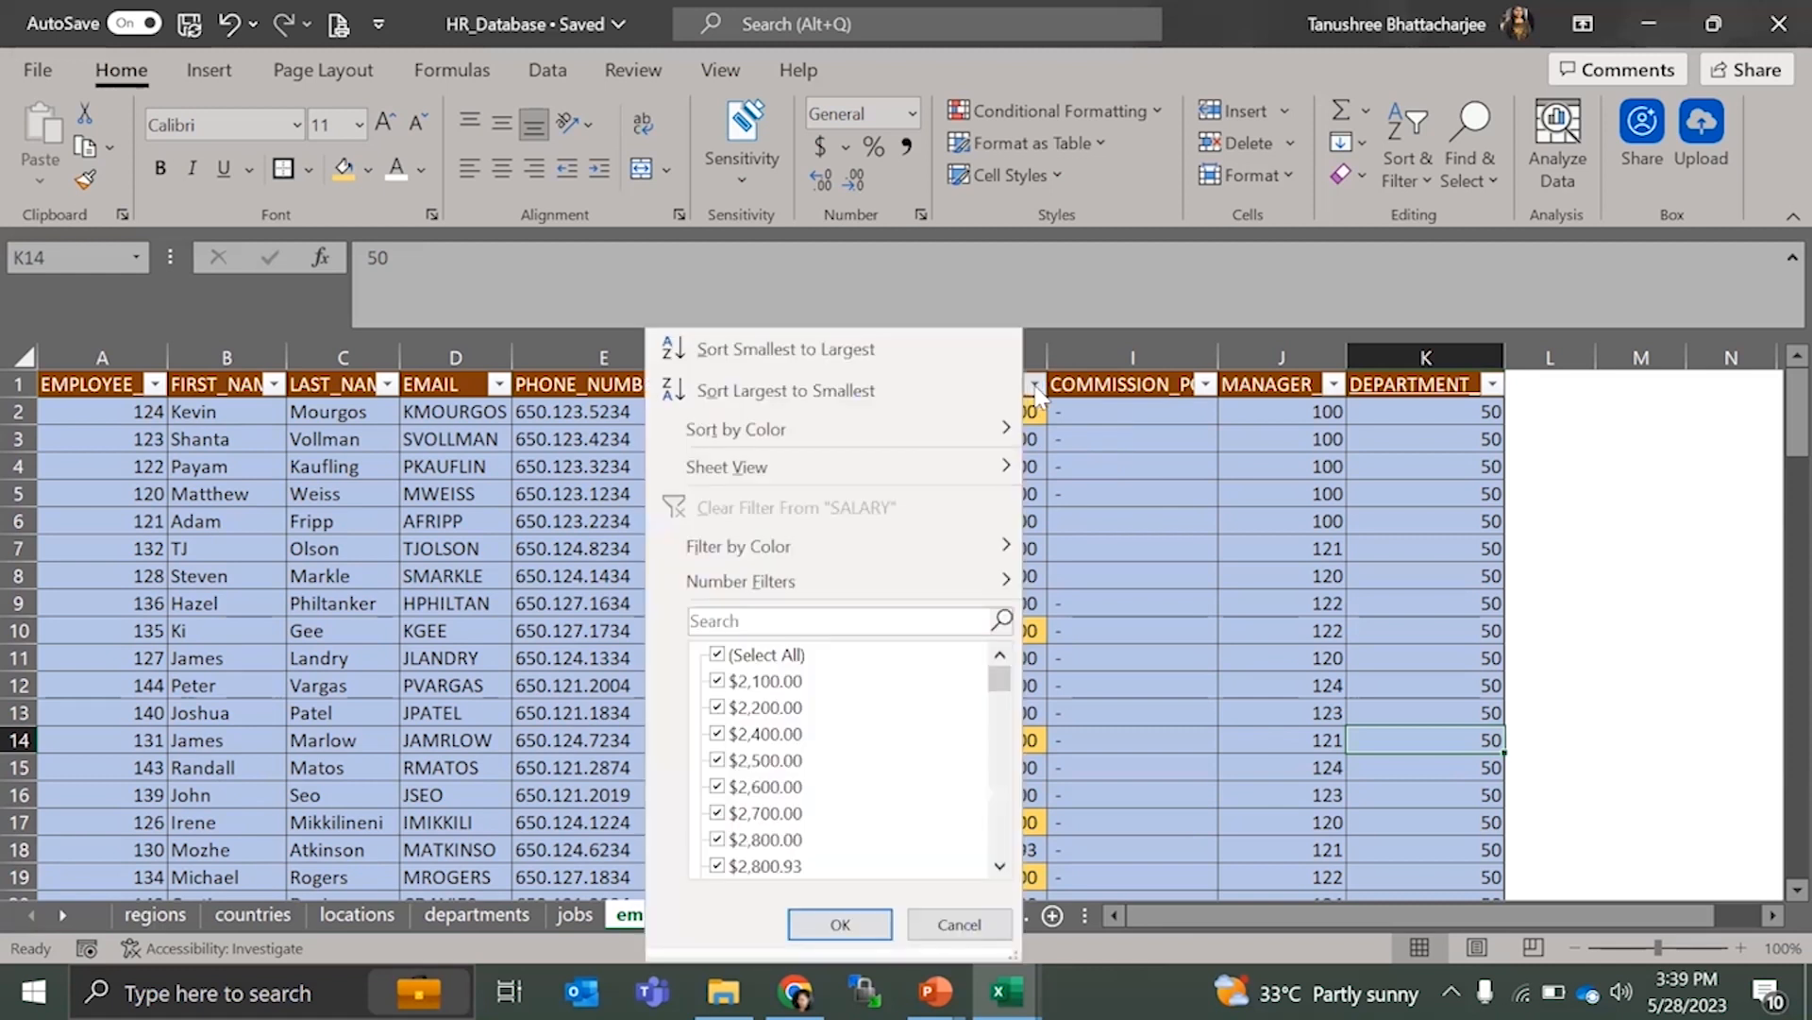
mouse_move(950, 429)
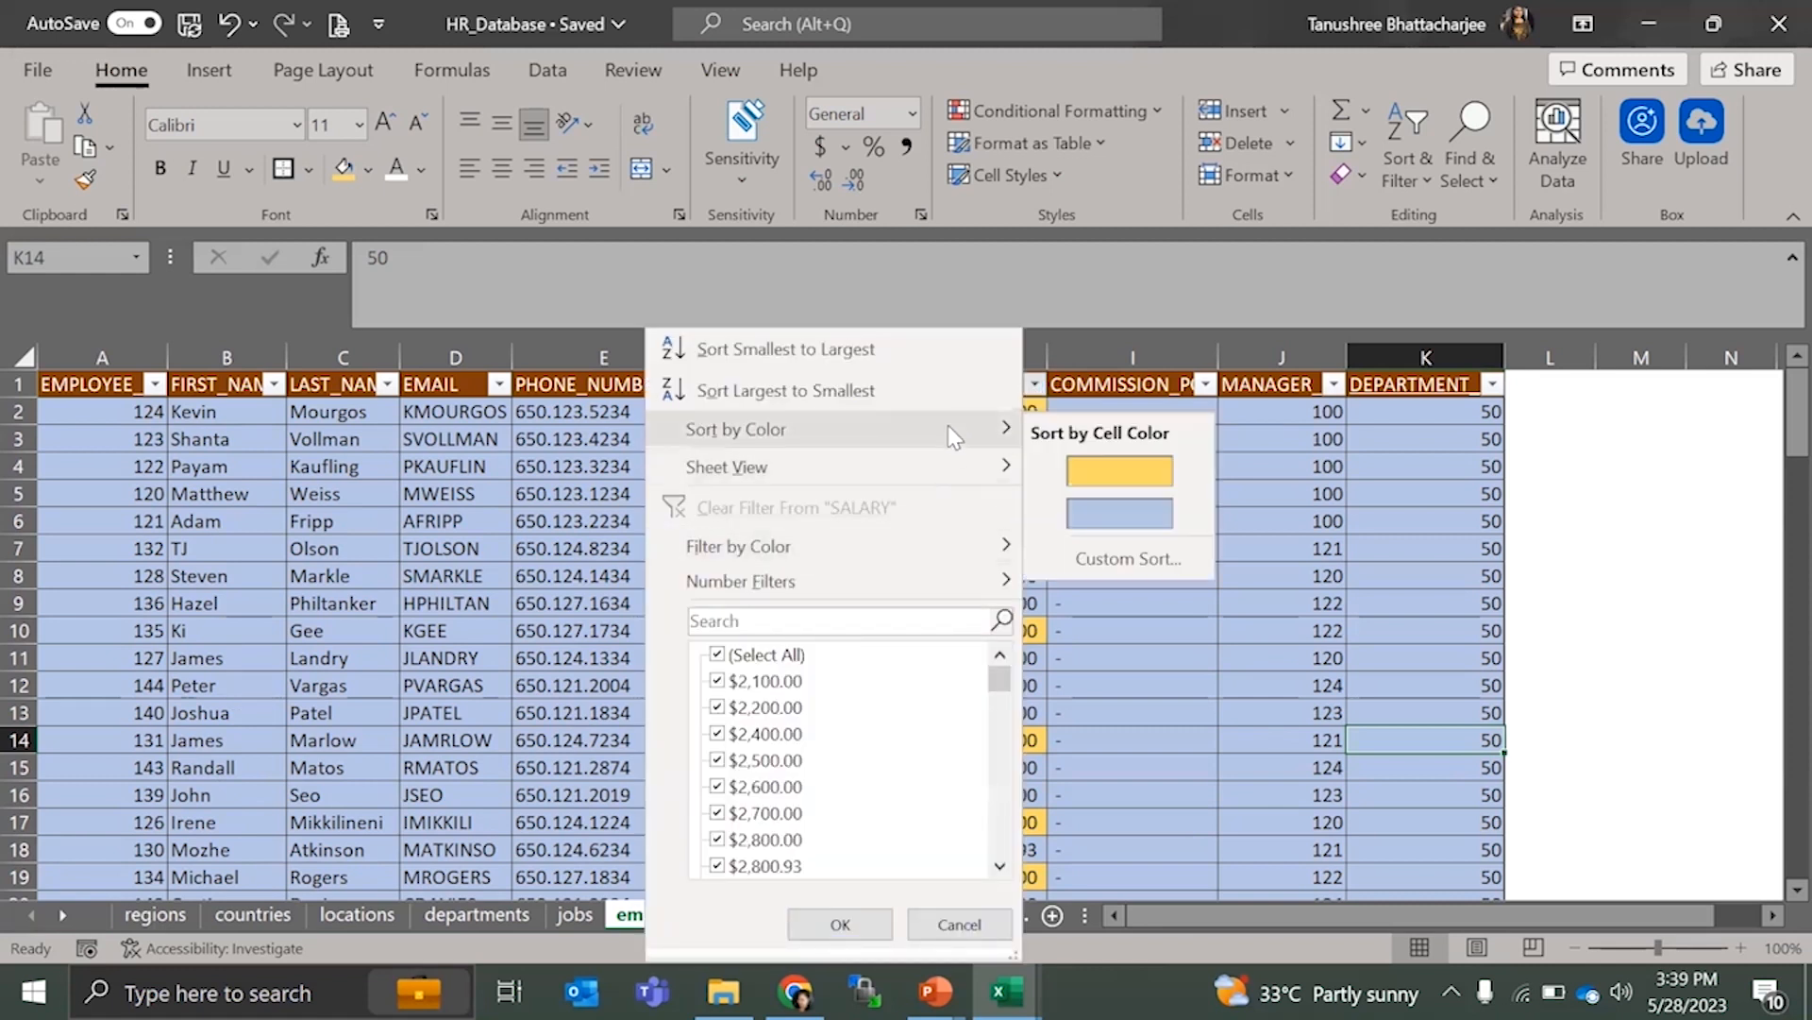
click(1133, 467)
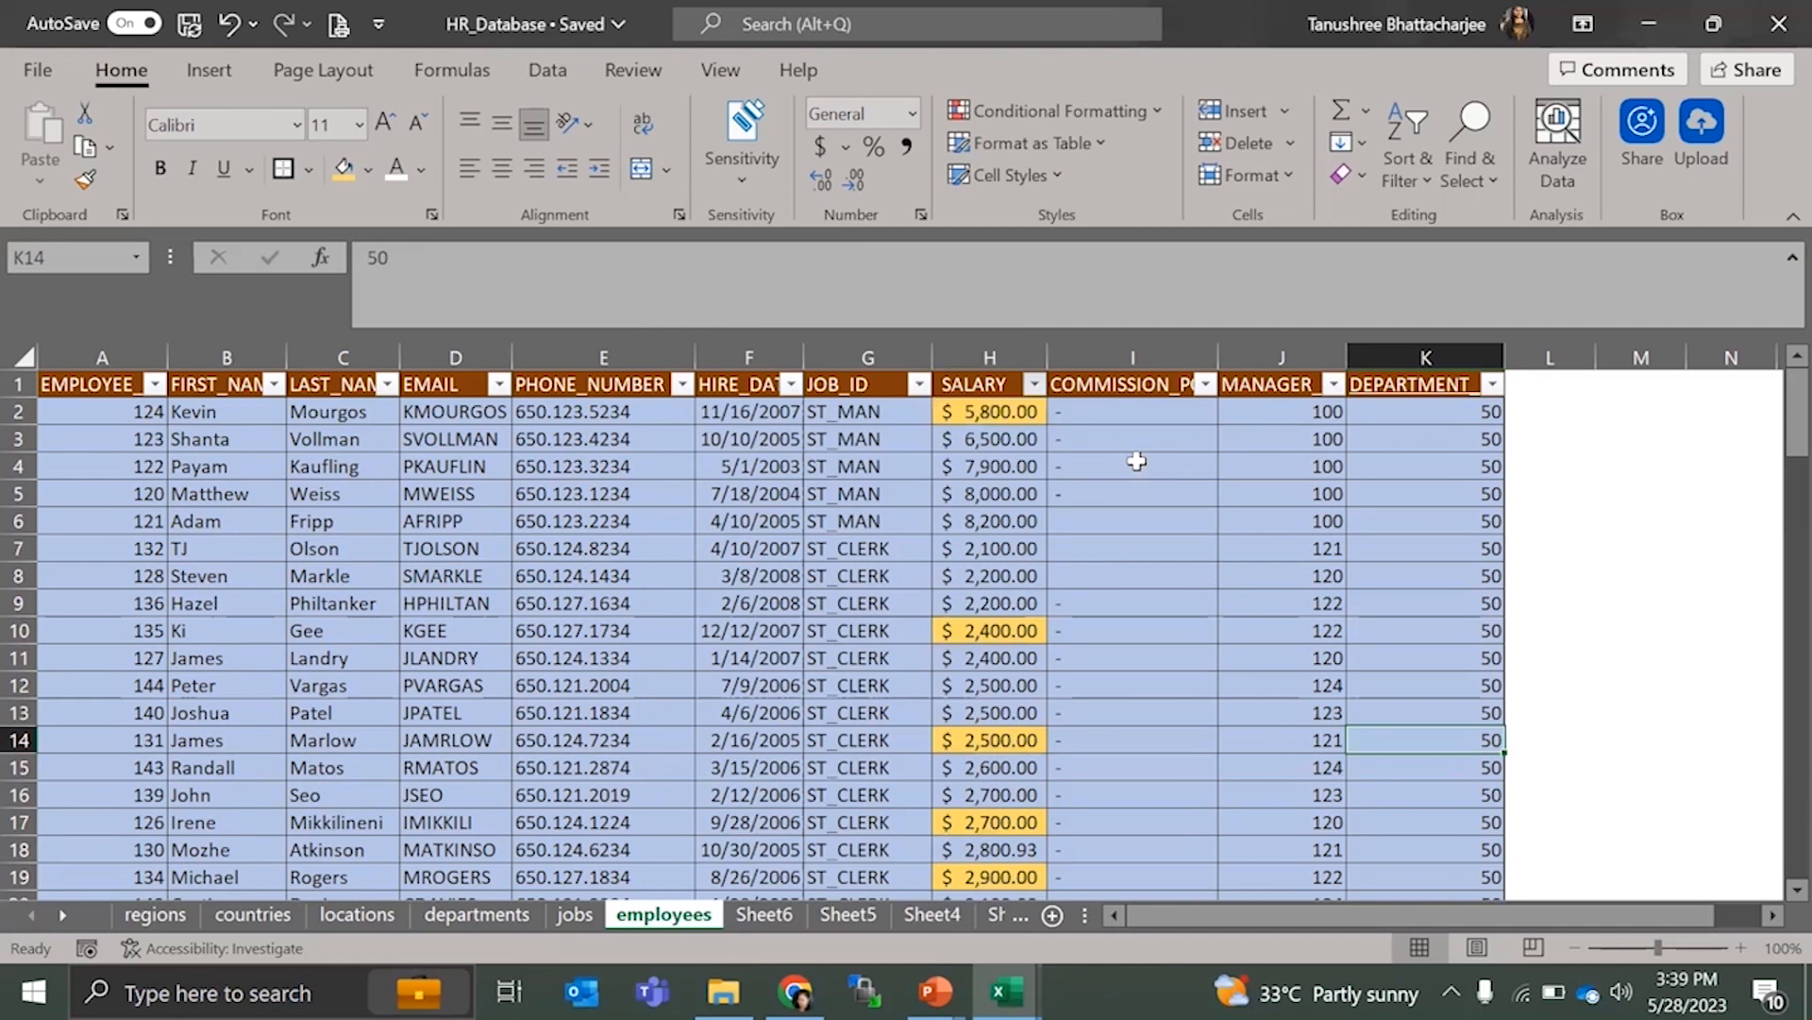
- Sort the employee rows by the light blue cell color in the SALARY column instead
click(1036, 385)
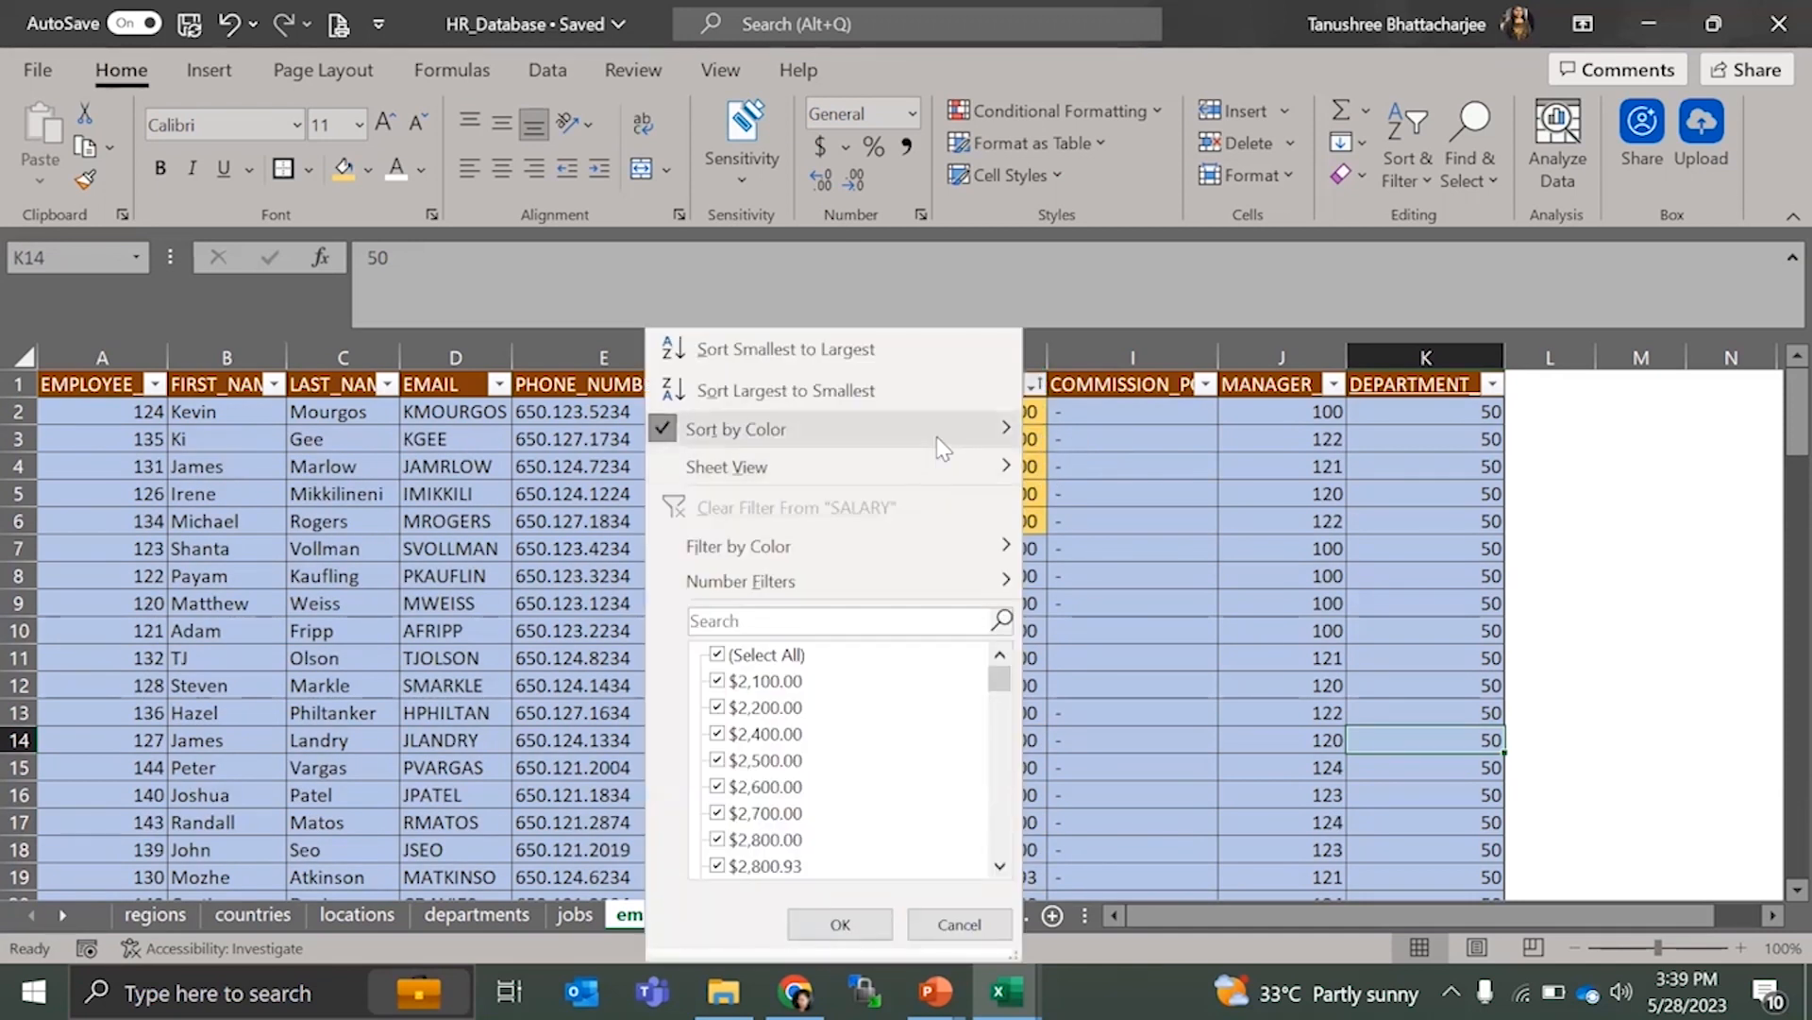
mouse_move(936, 436)
click(1095, 510)
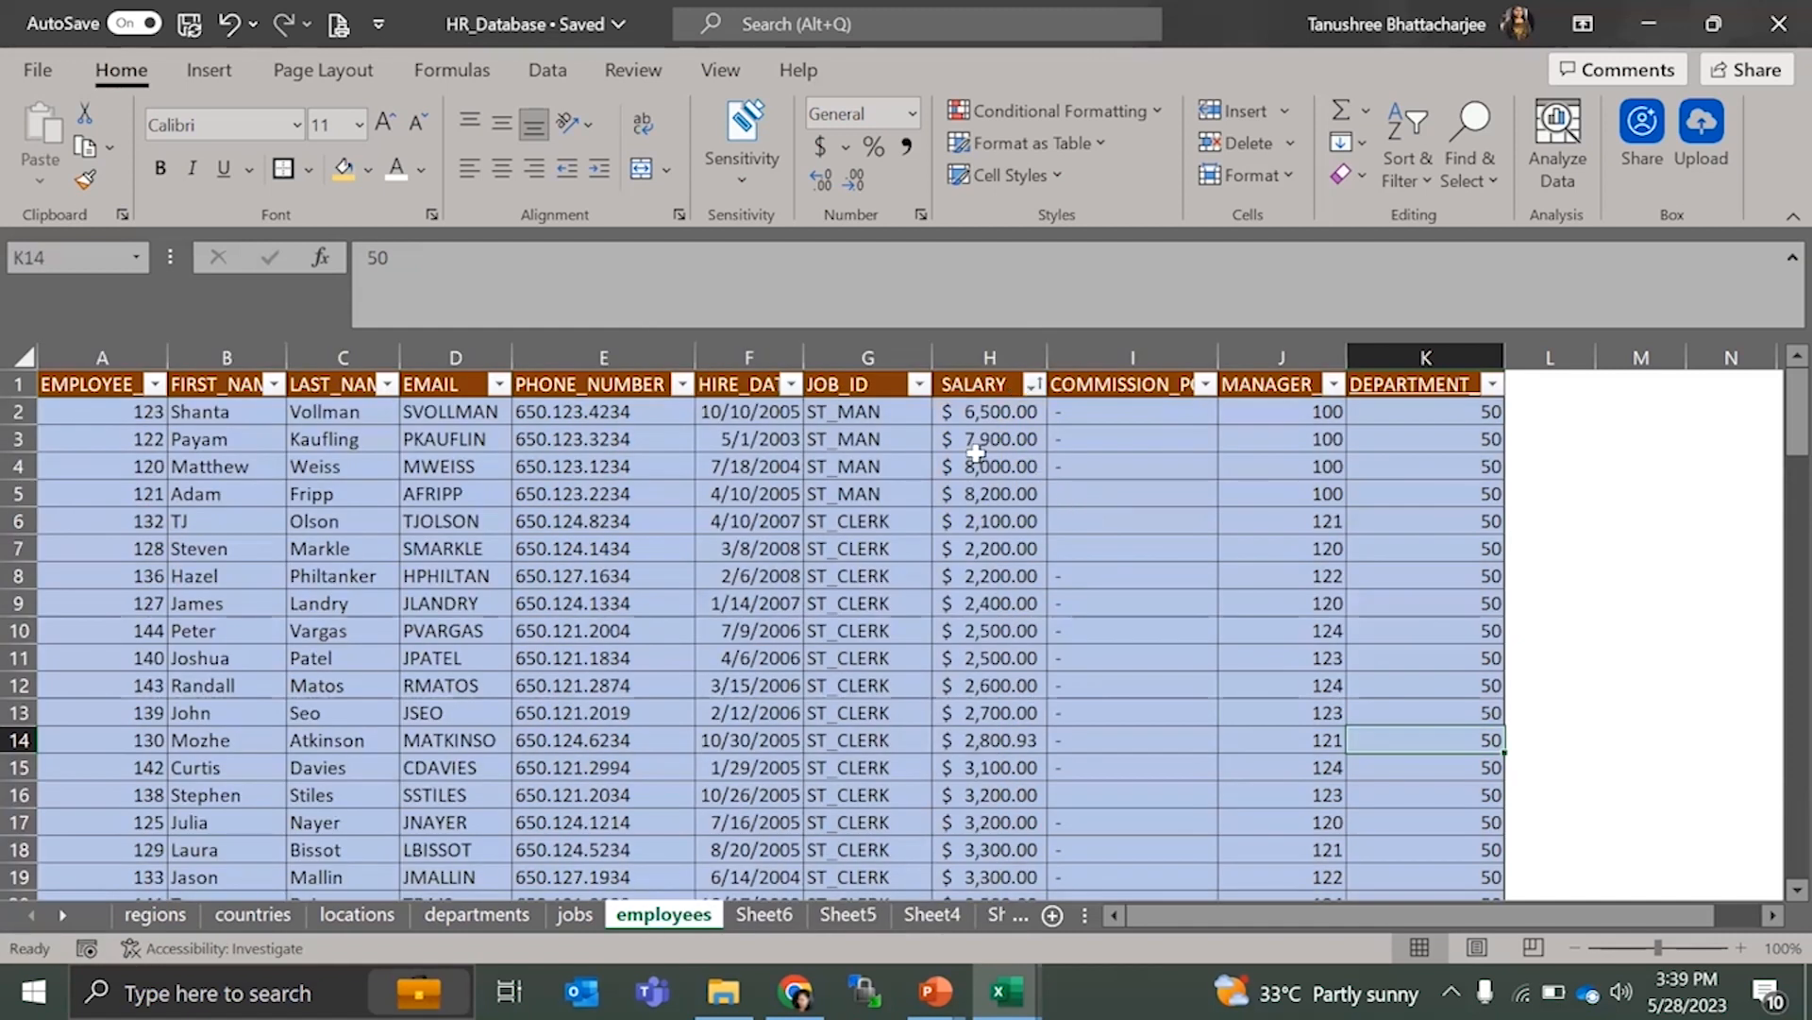
- Filter the SALARY column by the gold cell color, and remove the filters from the header row
click(1056, 380)
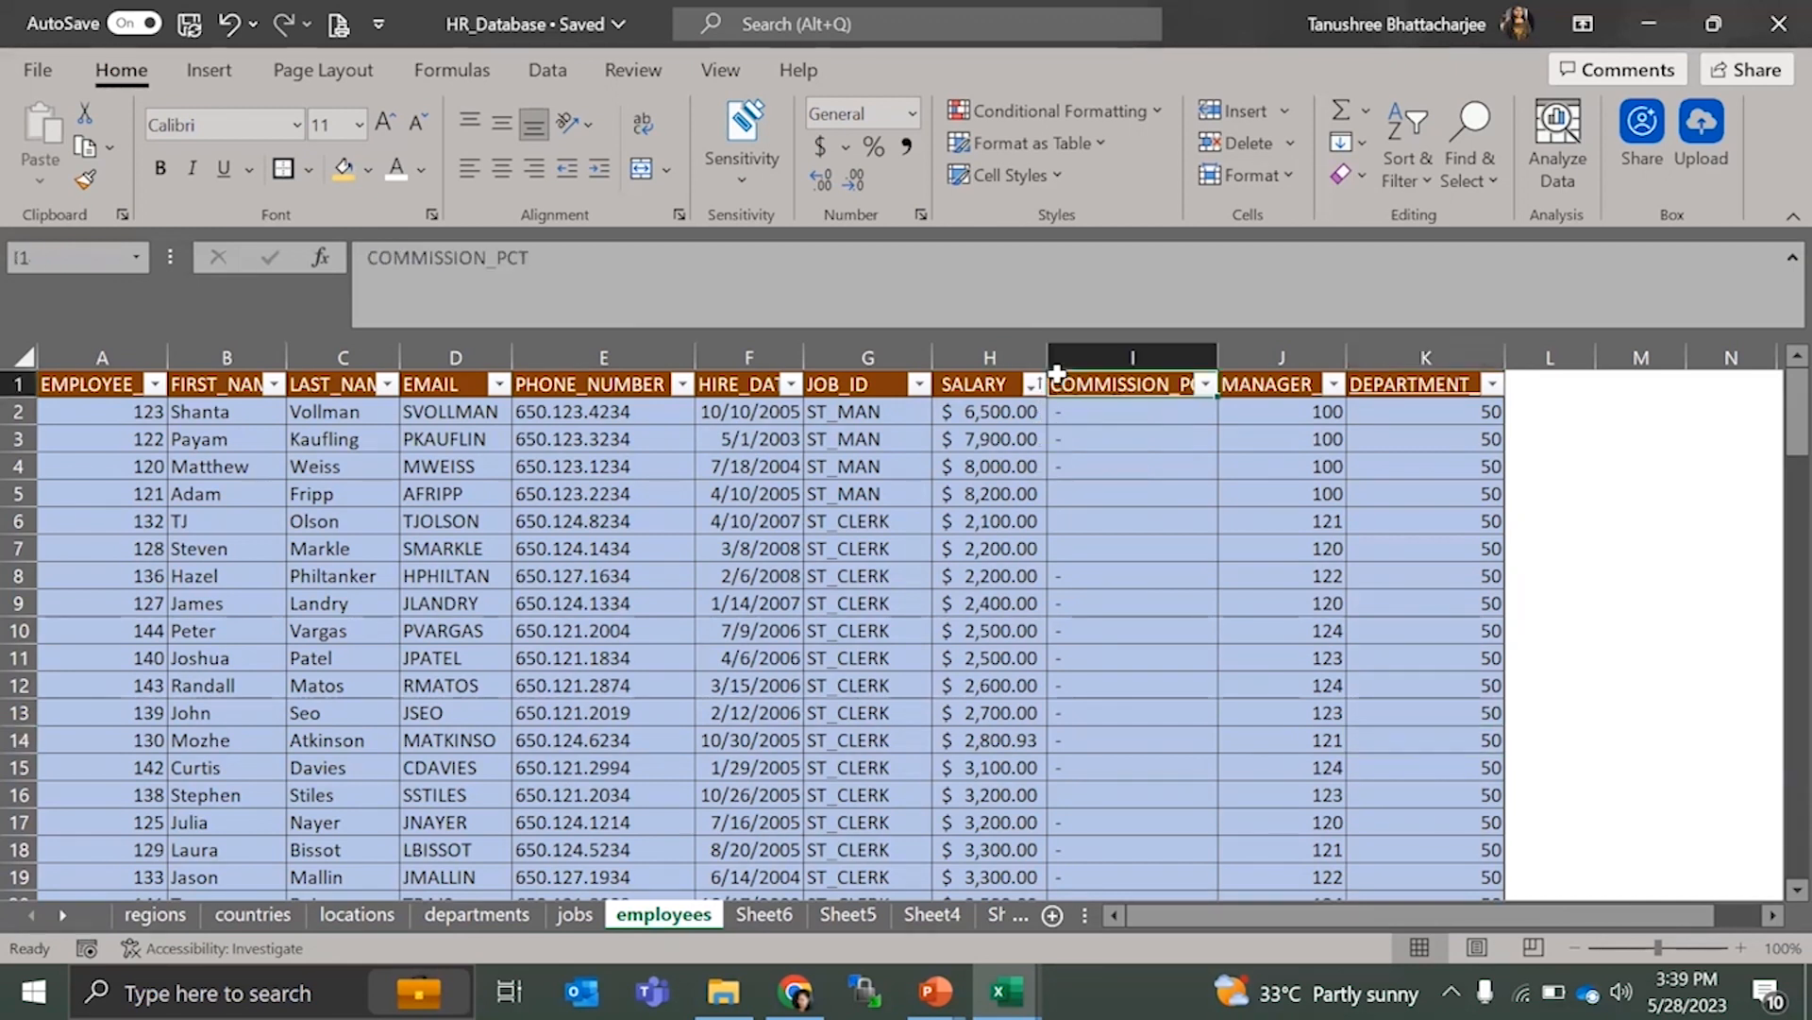
click(1035, 384)
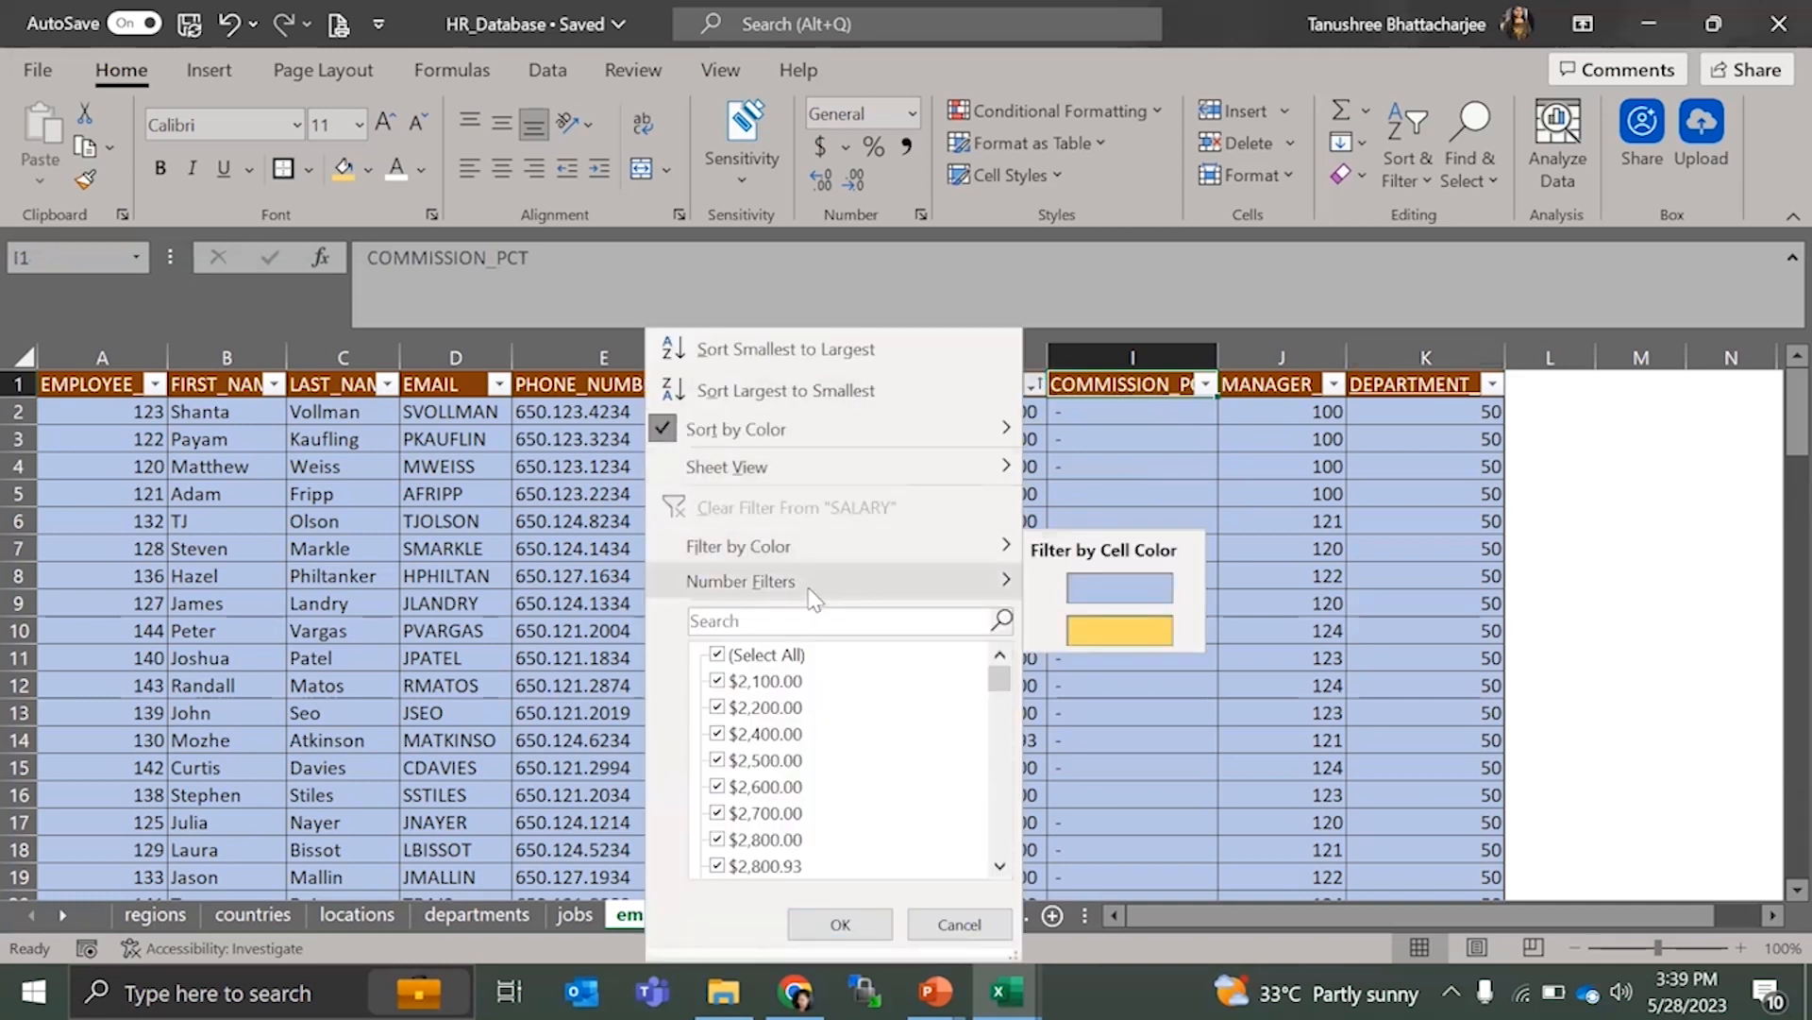
mouse_move(848, 544)
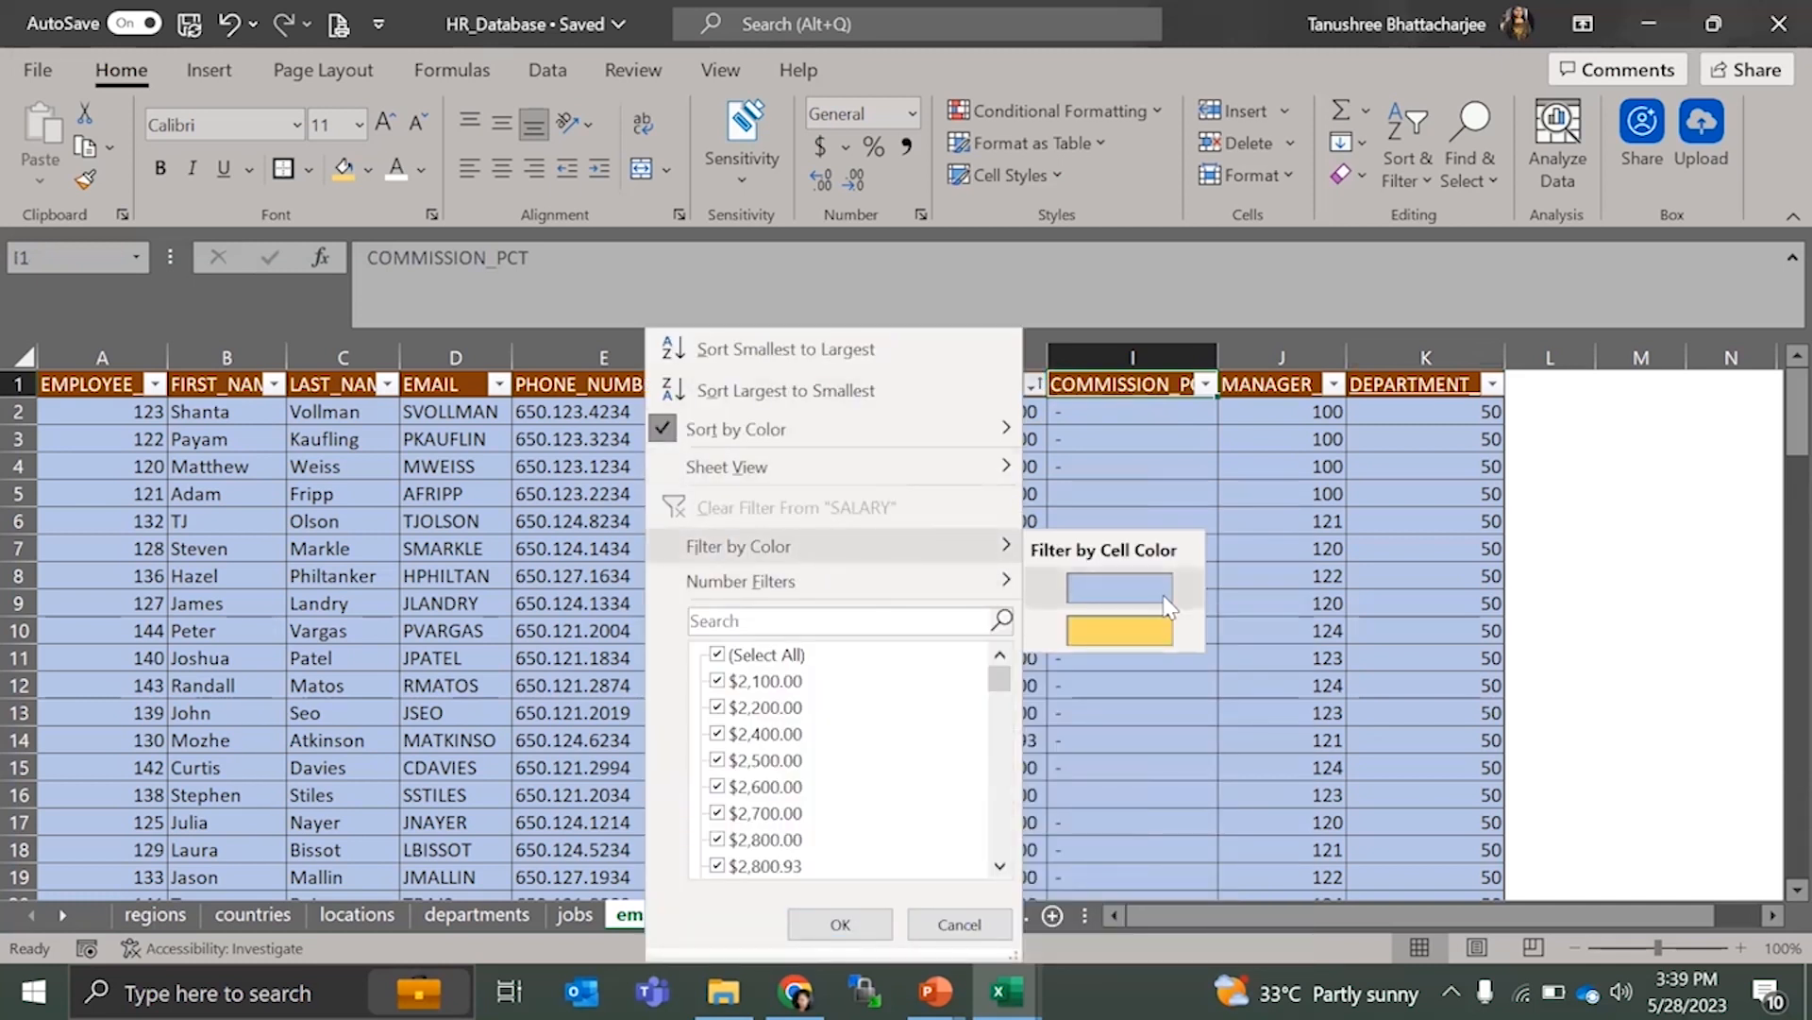
click(1118, 627)
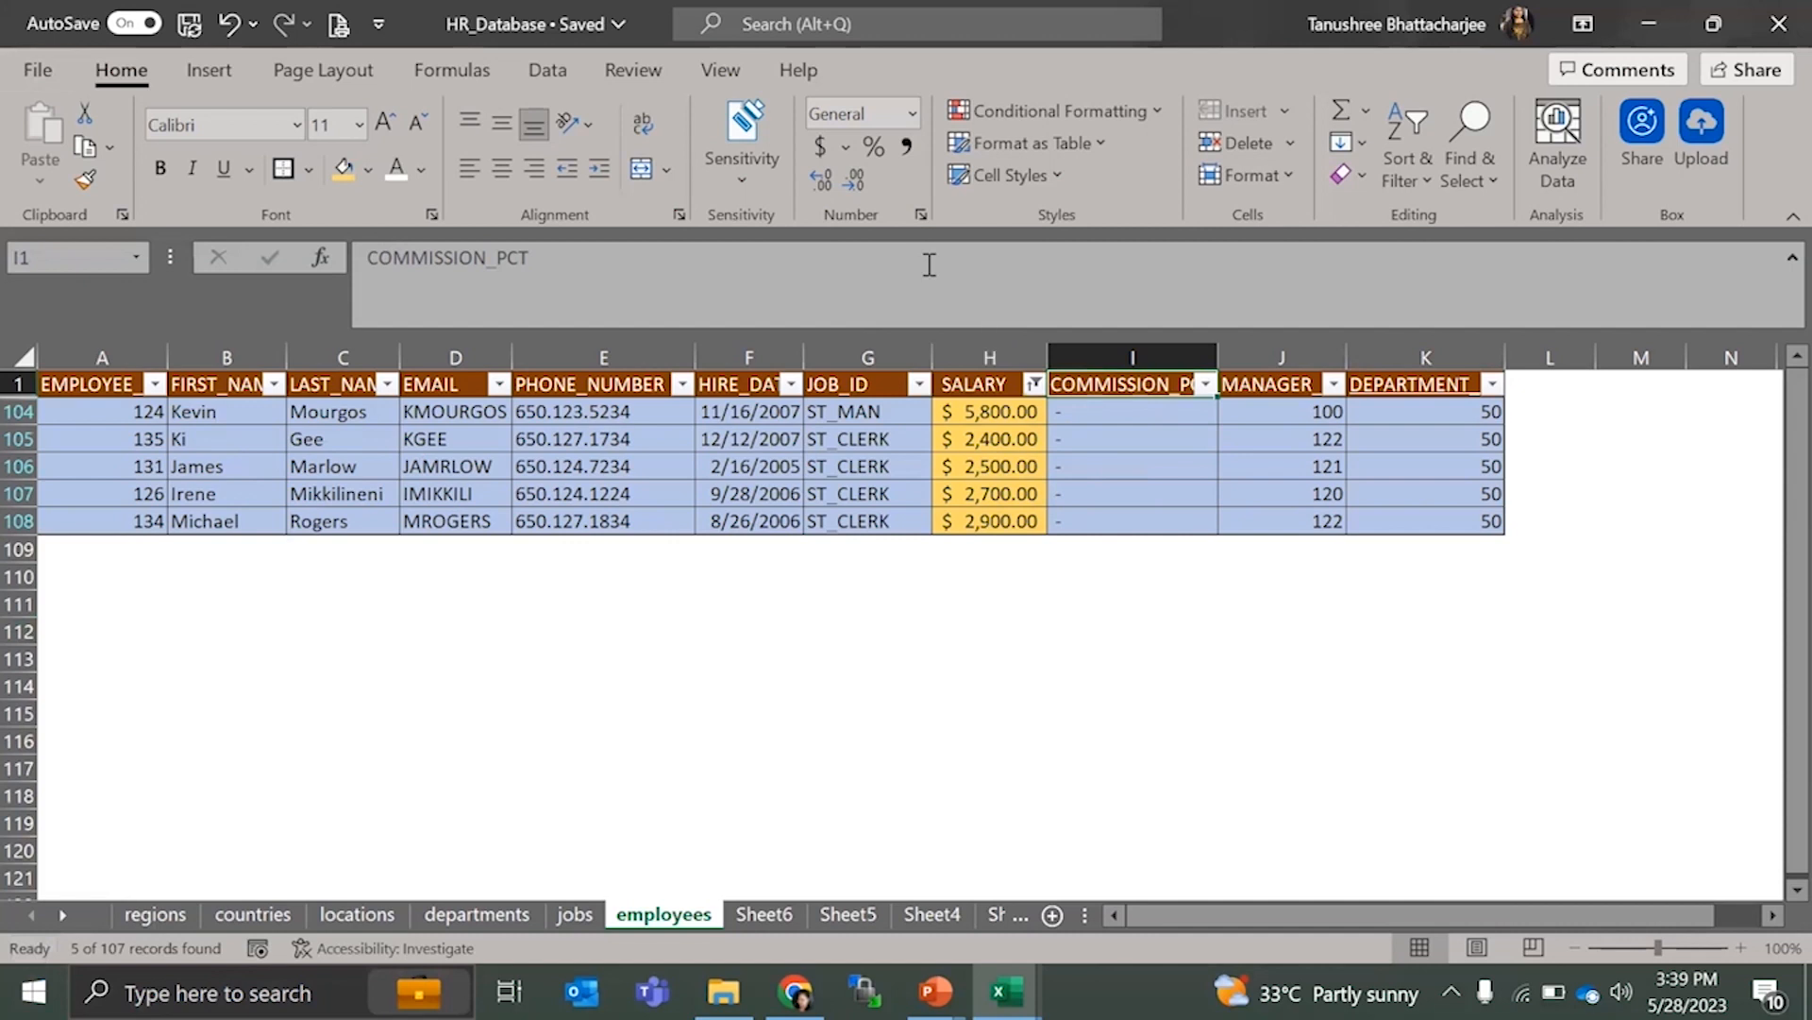
key(ctrl+shift+l)
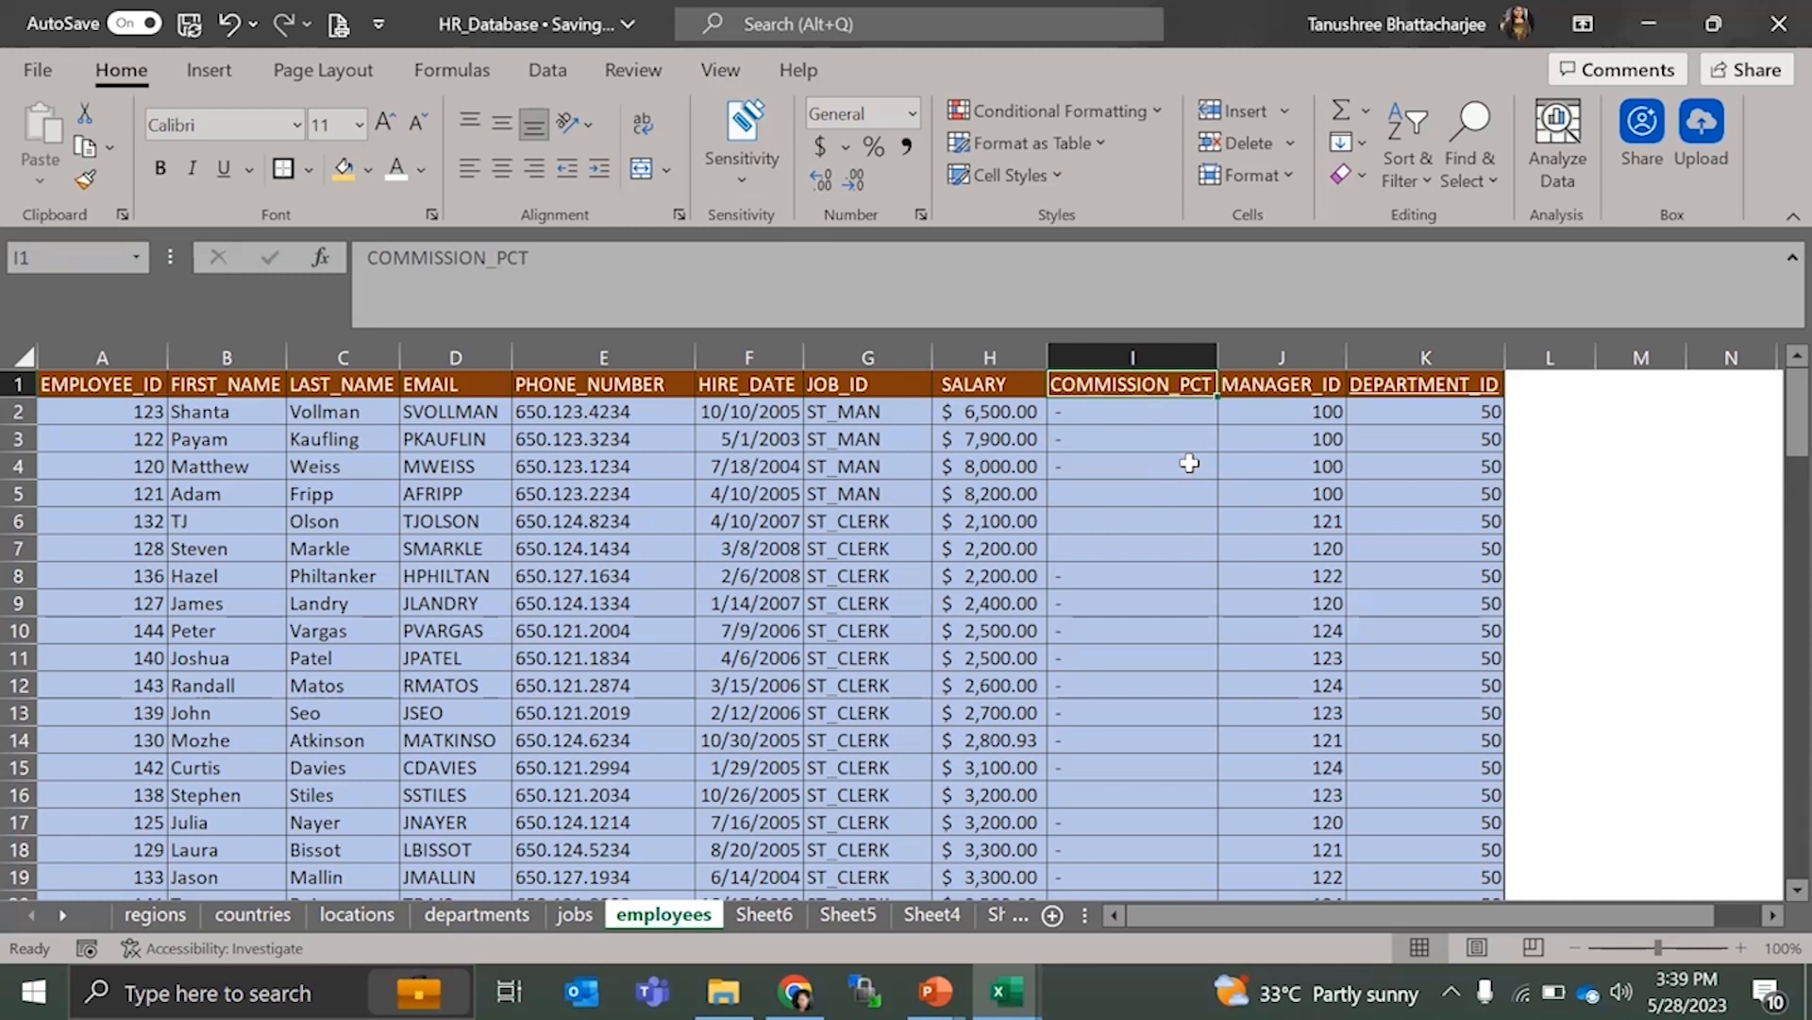
- Switch to the PowerPoint slide show with the General Functions slide
key(alt+Tab)
key(alt+Tab)
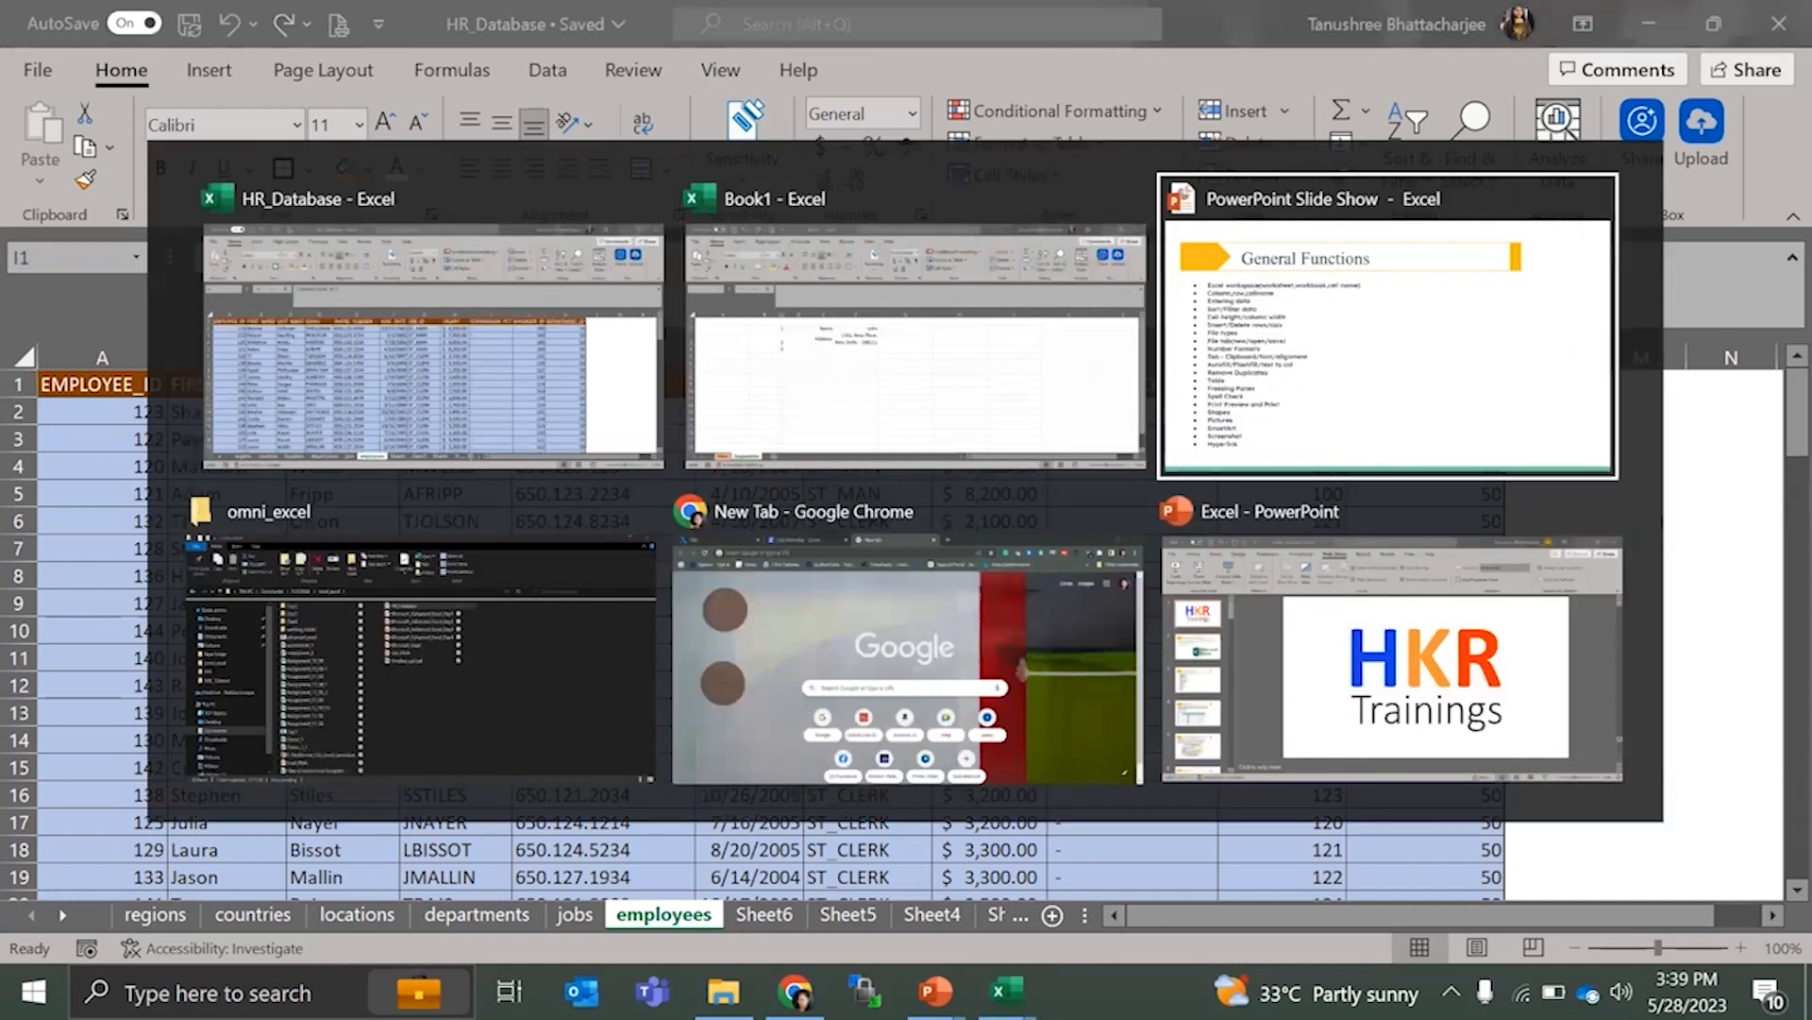